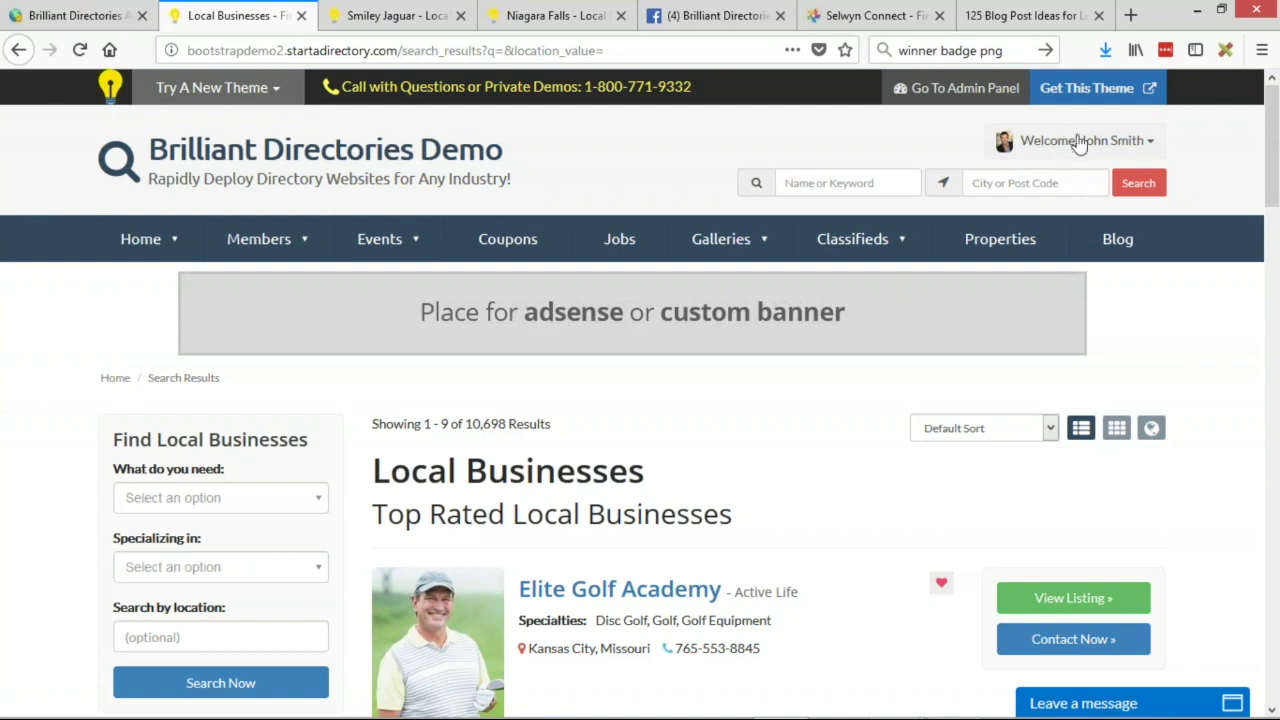
- Examine the logged-in member's account menu in the desktop layout and the 320 × 480 mobile preview, and return to the desktop layout
{"action": "left_click", "coordinate": [1089, 158]}
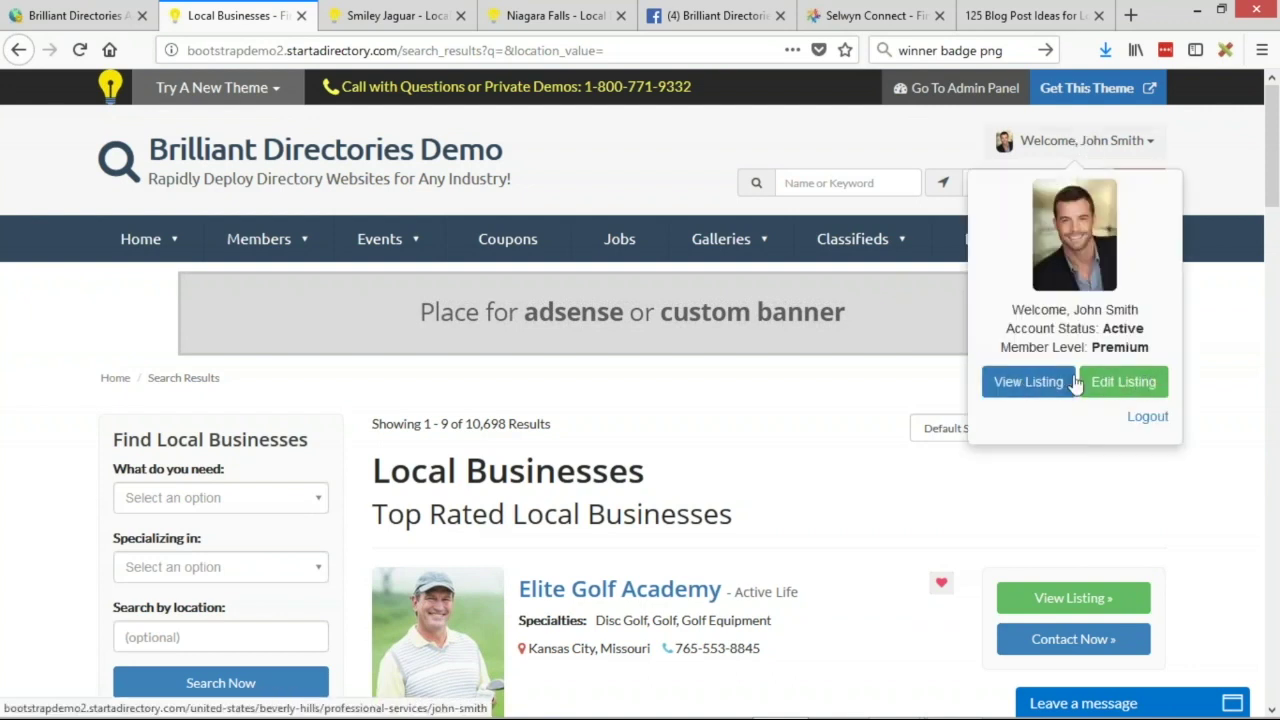
{"action": "left_click", "coordinate": [1130, 160]}
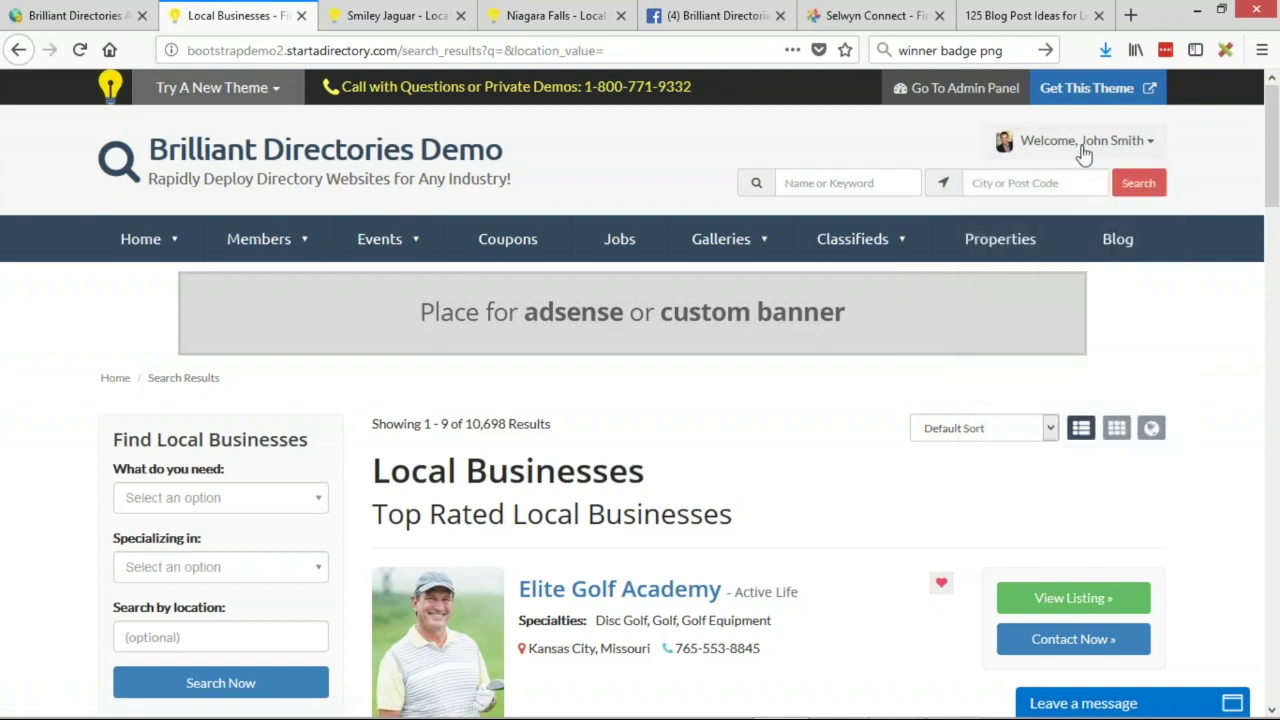
{"action": "key", "text": "ctrl+shift+m"}
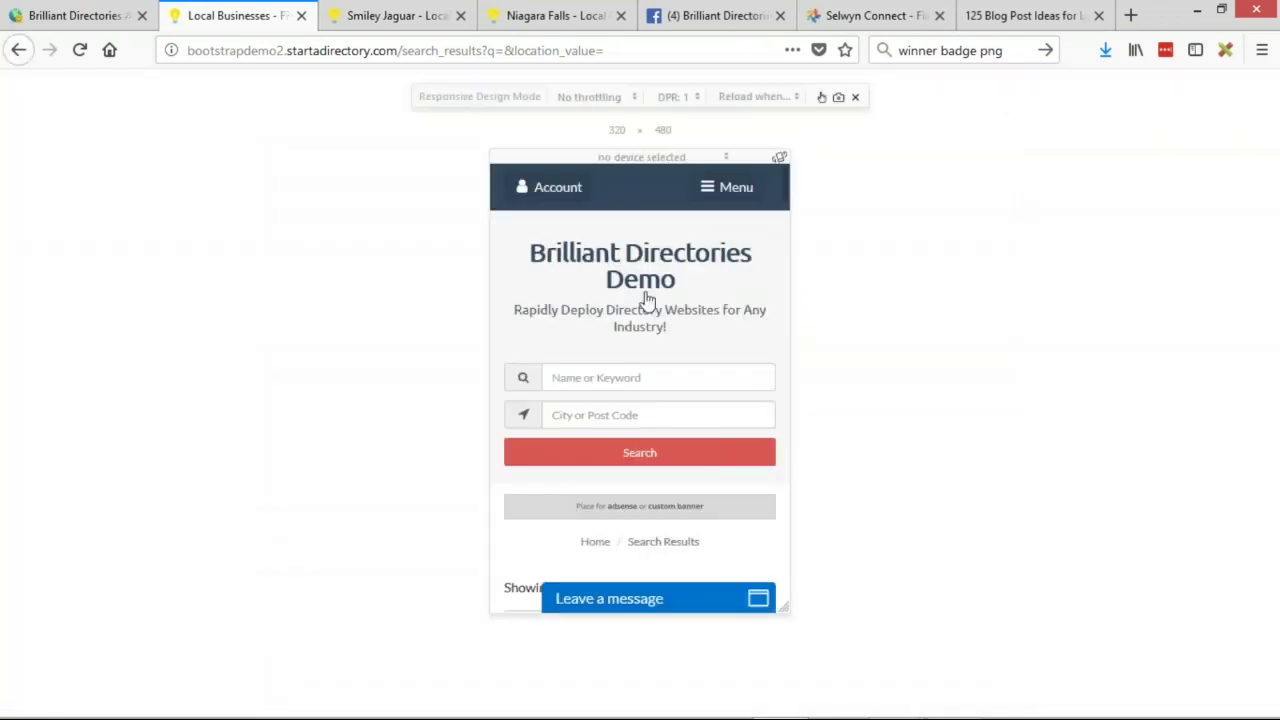
{"action": "left_click", "coordinate": [574, 197]}
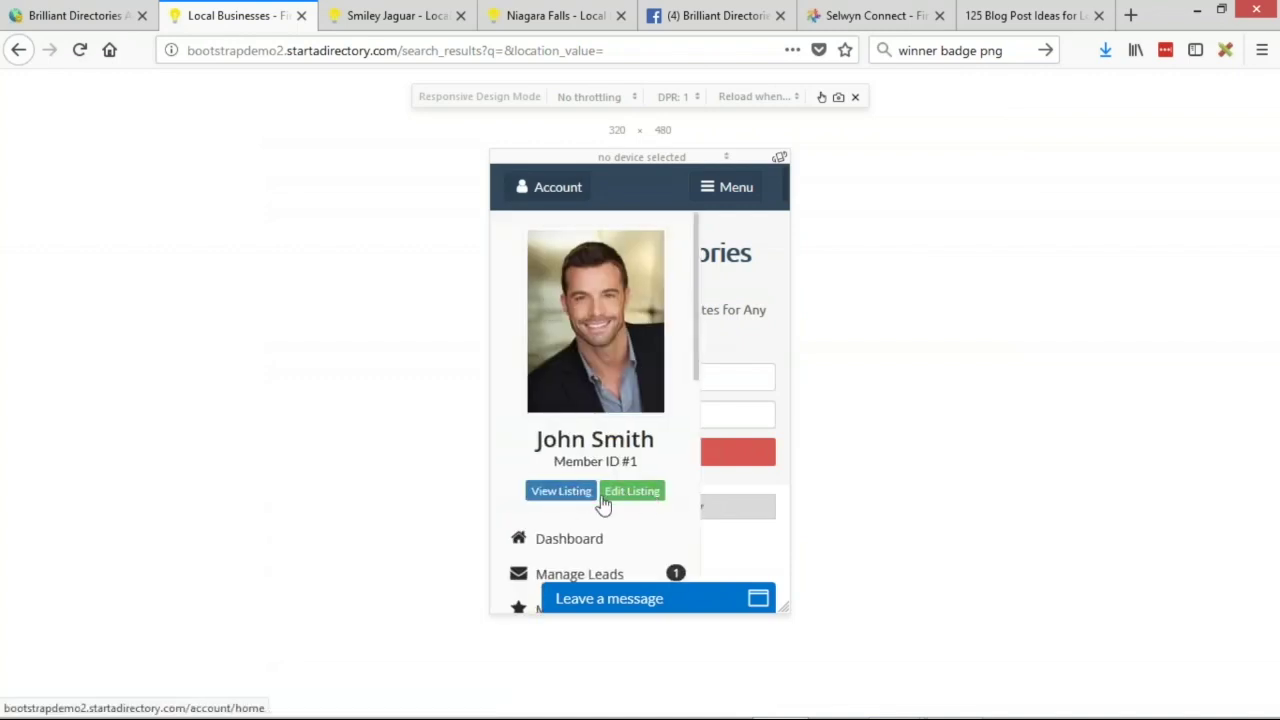
{"action": "left_click", "coordinate": [540, 197]}
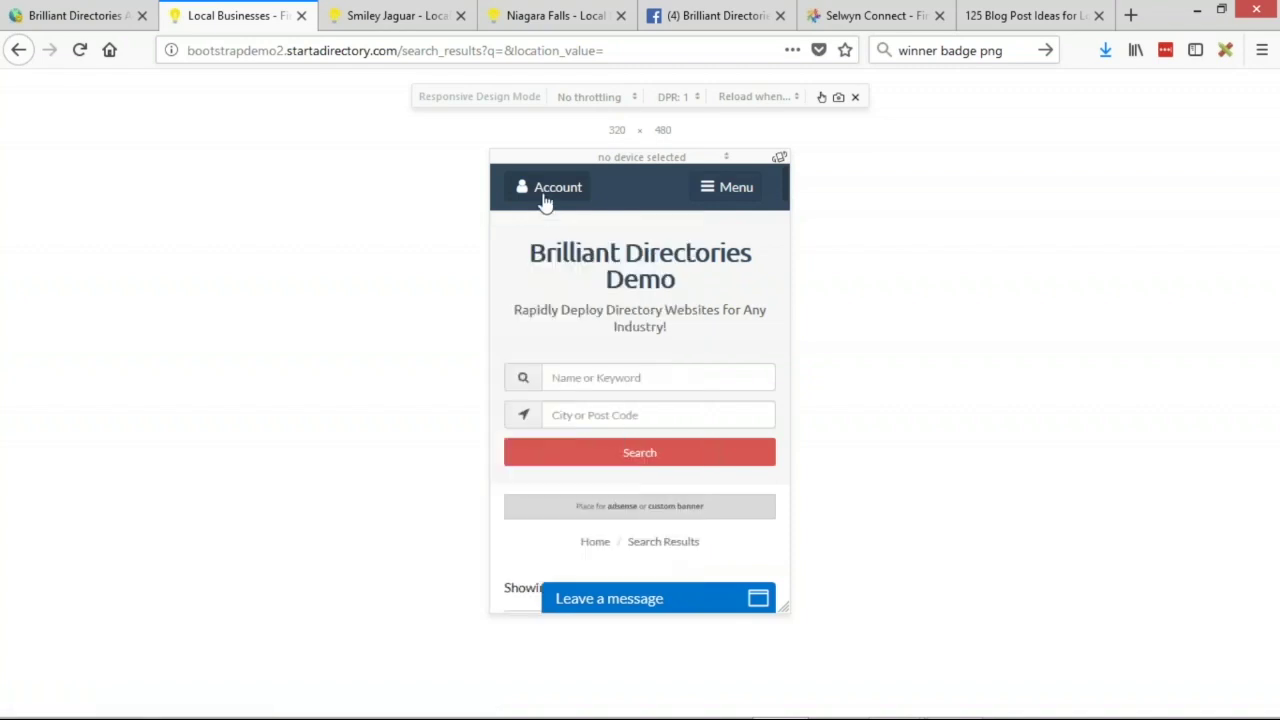
{"action": "left_click", "coordinate": [540, 197]}
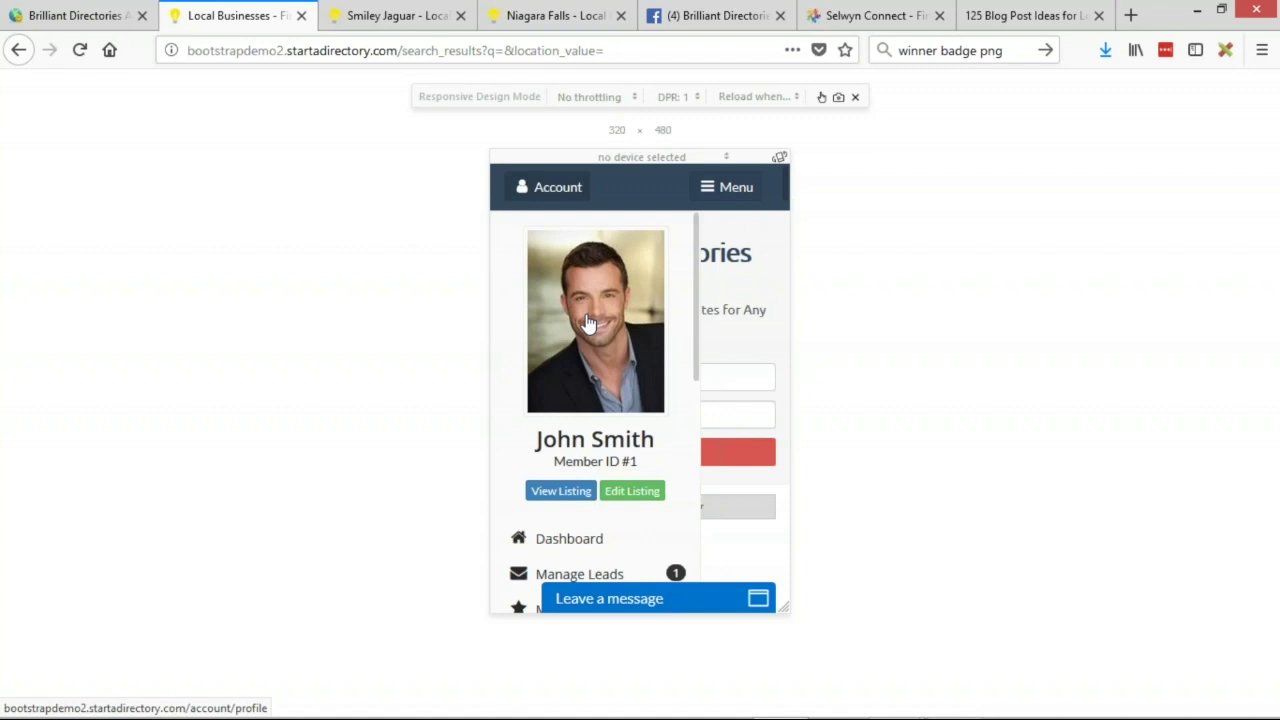
{"action": "left_click", "coordinate": [566, 192]}
{"action": "key", "text": "alt+Tab"}
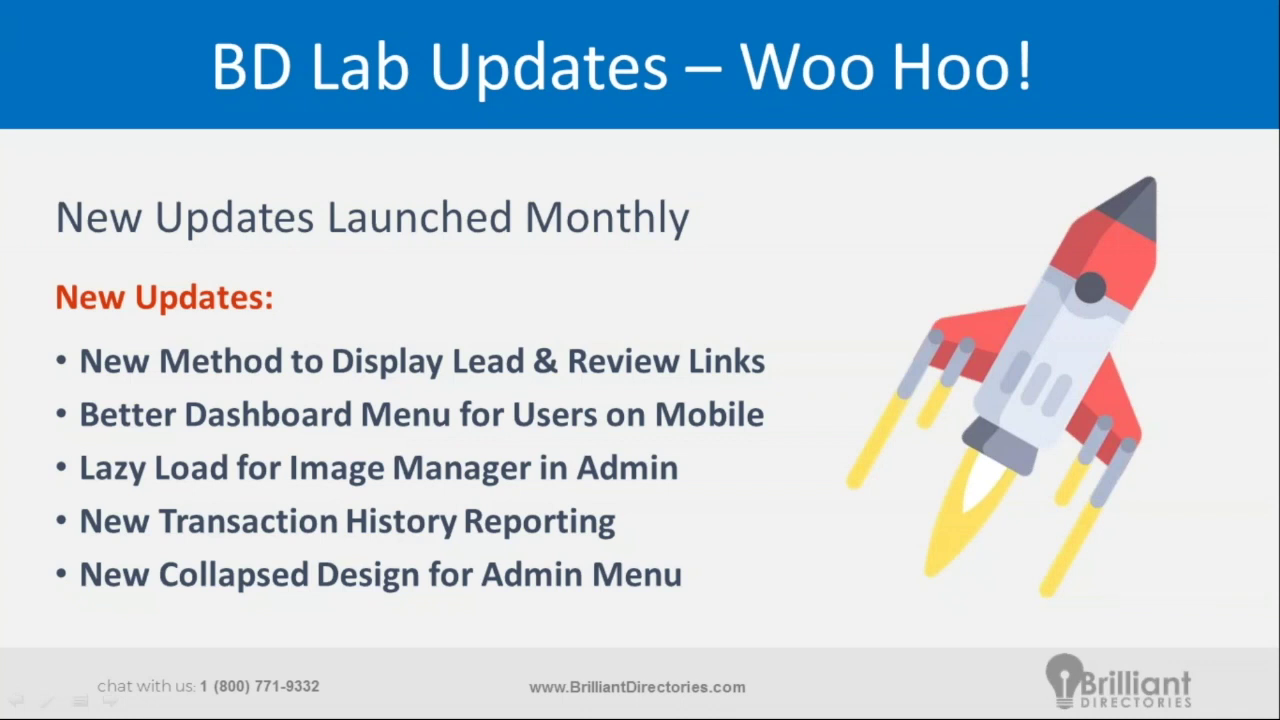
{"action": "key", "text": "alt+Tab"}
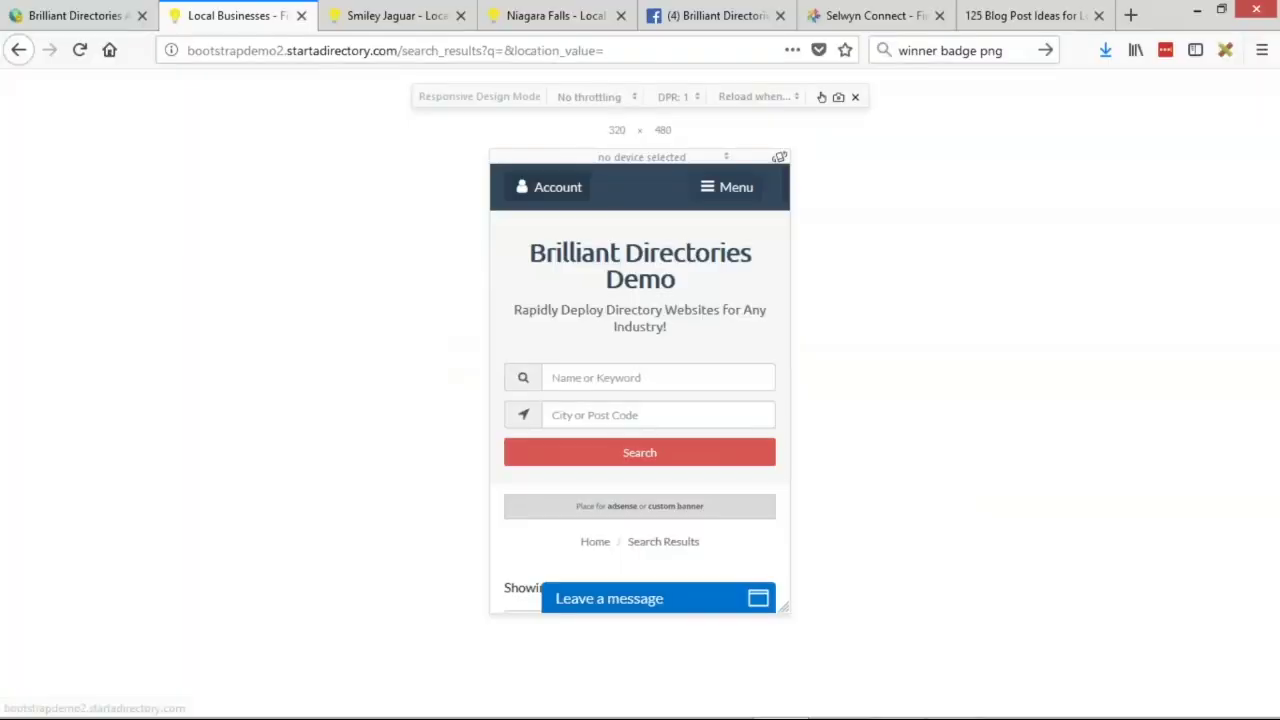
{"action": "left_click", "coordinate": [855, 97]}
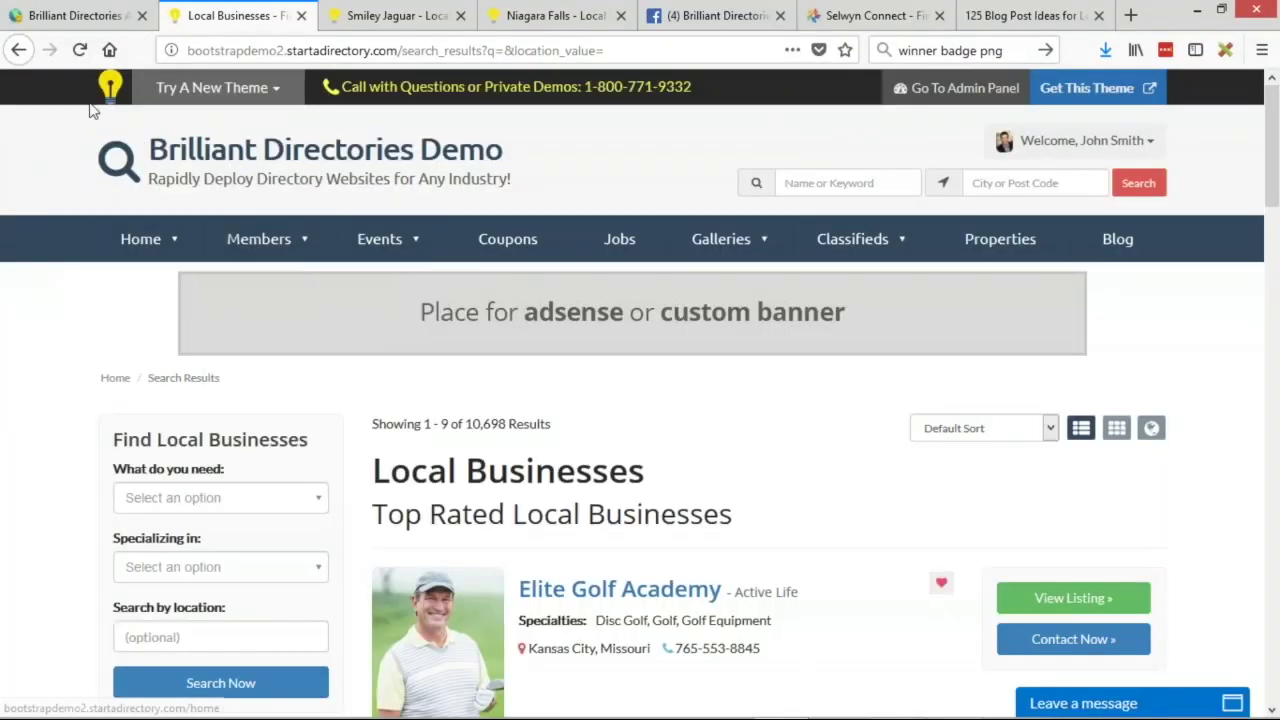
- Switch to the directory's admin site, expand its collapsed navigation and open the Image Manager
{"action": "left_click", "coordinate": [80, 16]}
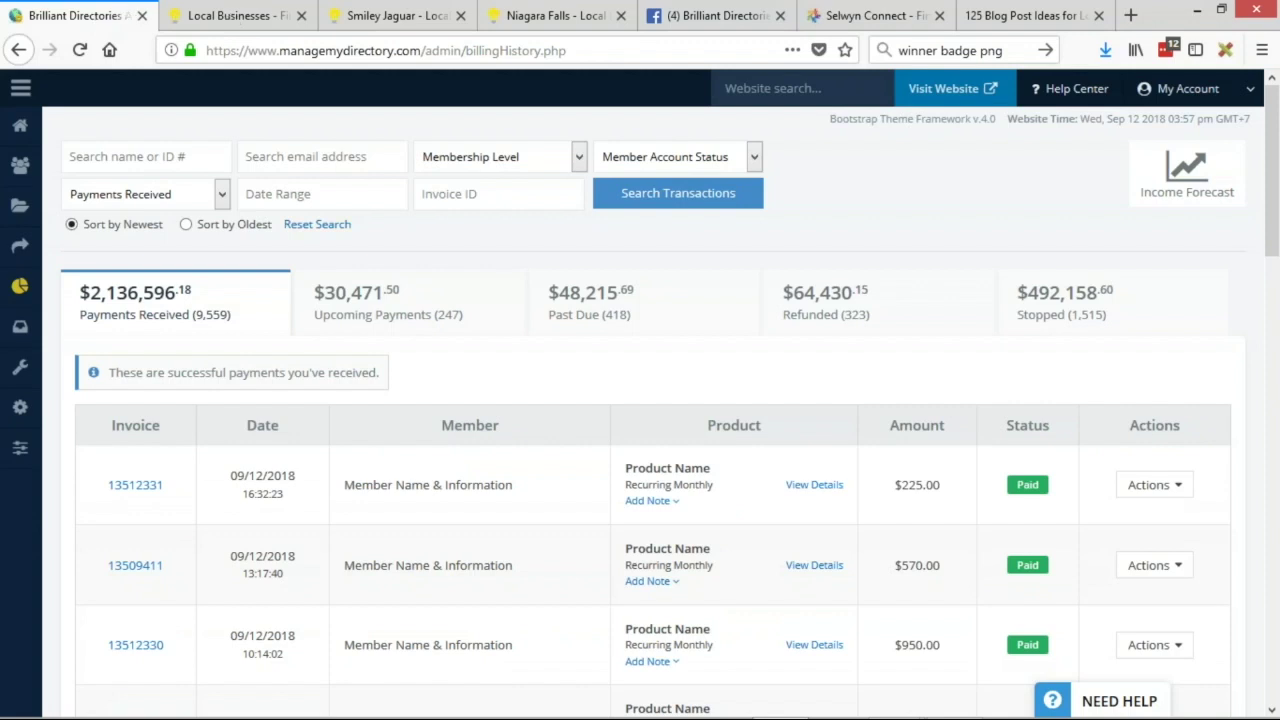
{"action": "left_click", "coordinate": [30, 92]}
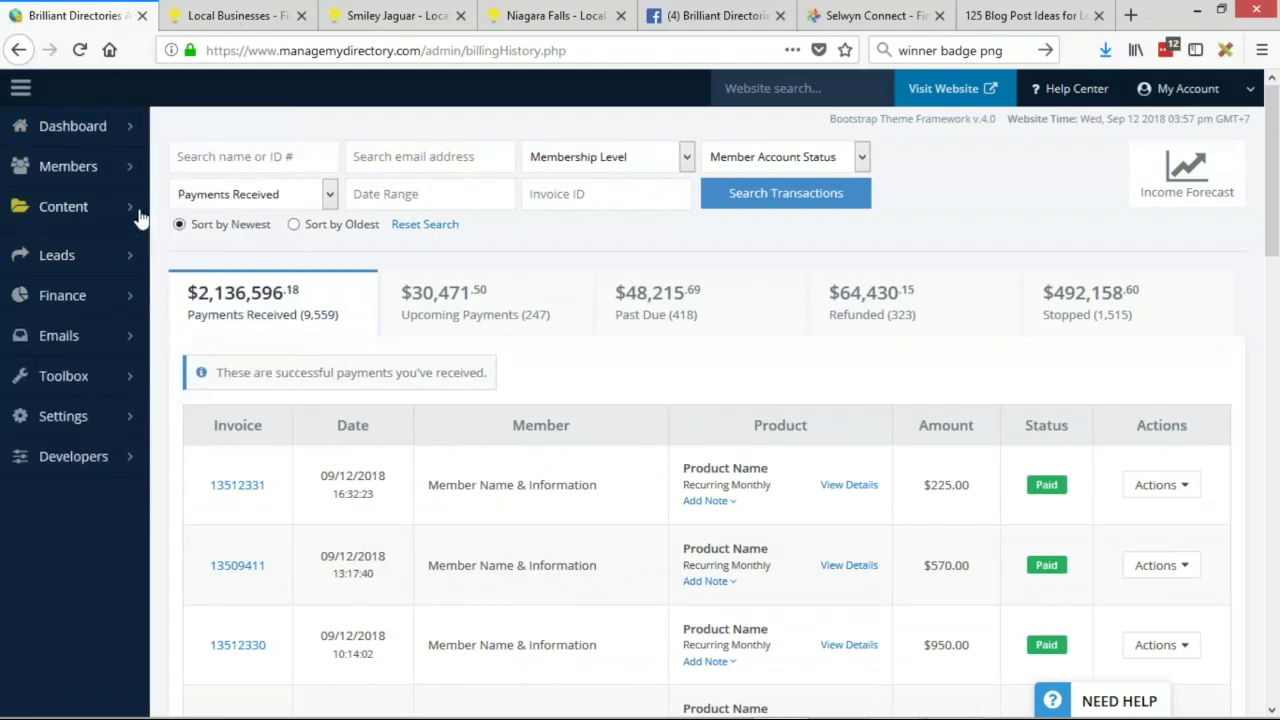
{"action": "left_click", "coordinate": [100, 206]}
{"action": "left_click", "coordinate": [70, 366]}
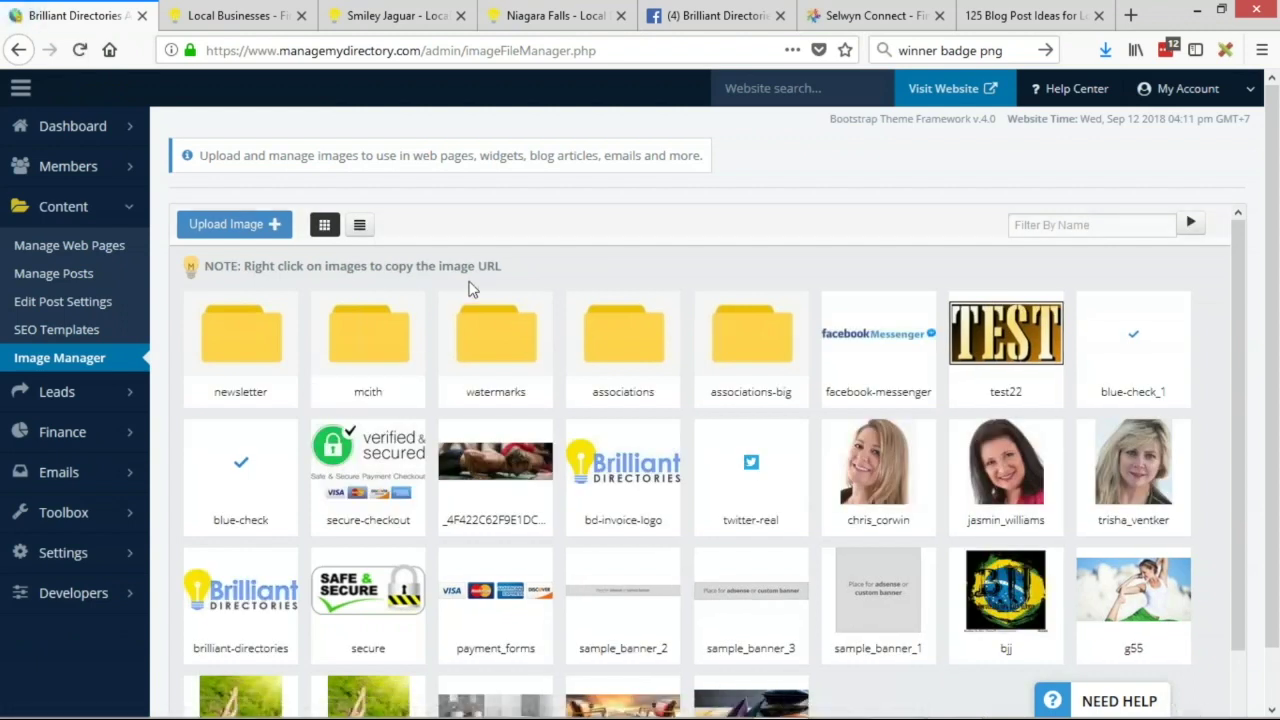
- Examine the image count in the Image Manager, load more images and look through the newly loaded ones
{"action": "scroll", "coordinate": [657, 215], "scroll_direction": "down", "scroll_amount": 1}
{"action": "scroll", "coordinate": [657, 215], "scroll_direction": "down", "scroll_amount": 3}
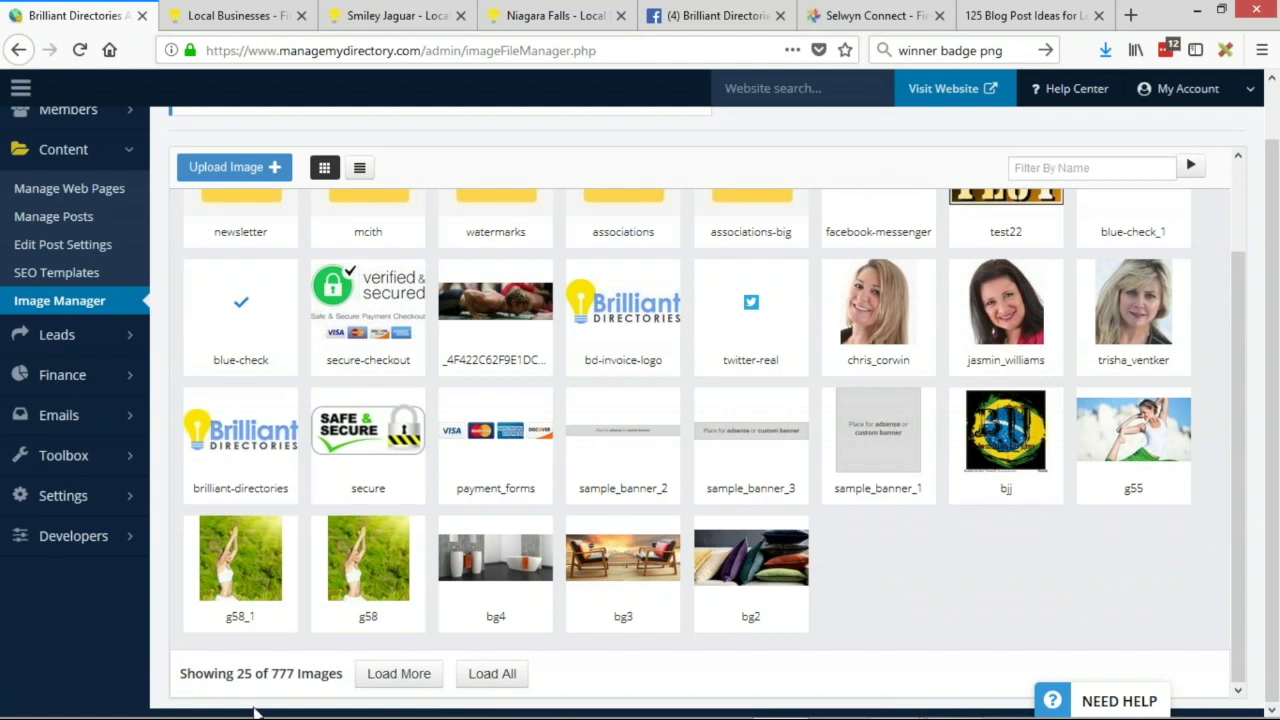
{"action": "left_click_drag", "start_coordinate": [272, 673], "coordinate": [345, 673]}
{"action": "mouse_move", "coordinate": [720, 413]}
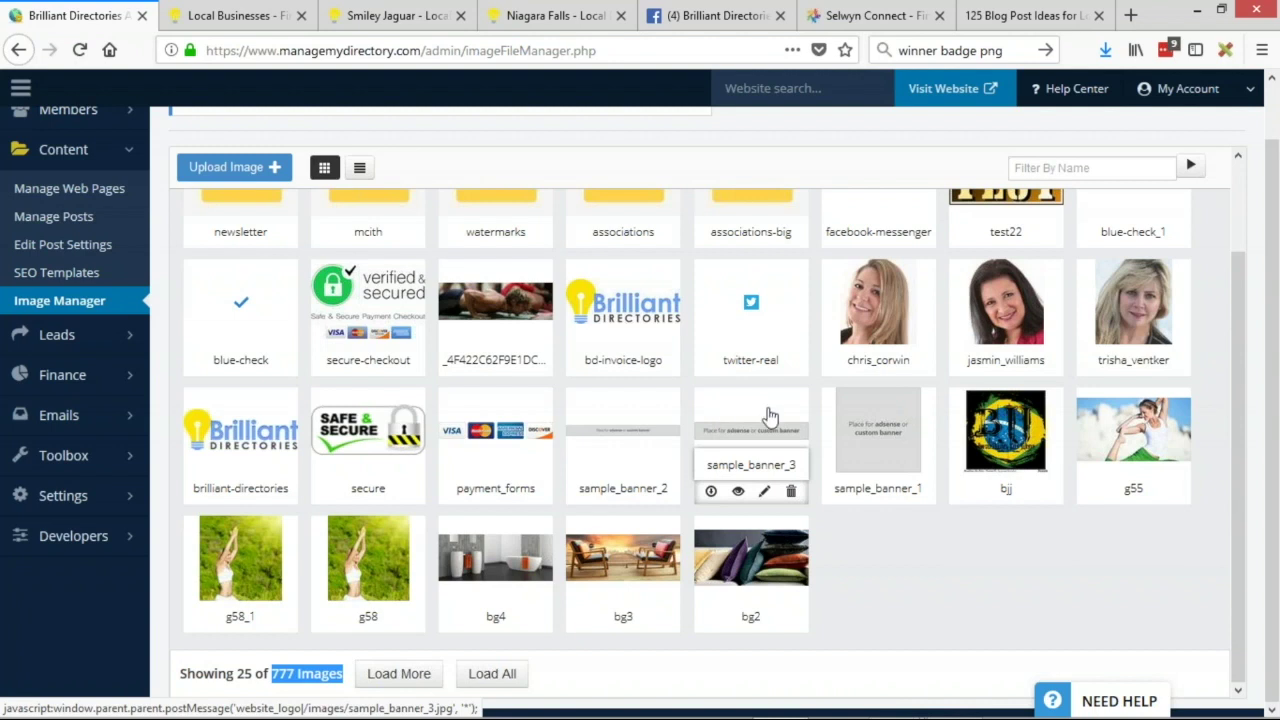
{"action": "left_click_drag", "start_coordinate": [237, 675], "coordinate": [253, 677]}
{"action": "left_click", "coordinate": [398, 673]}
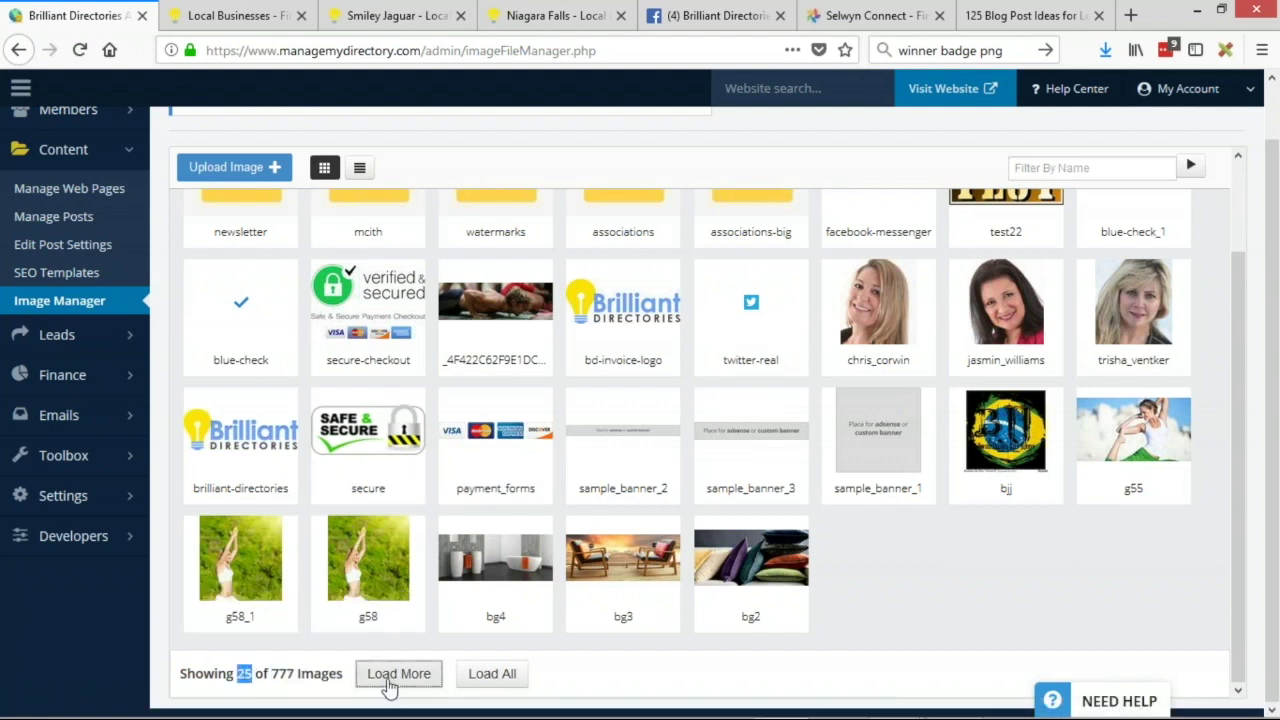
{"action": "scroll", "coordinate": [400, 460], "scroll_direction": "down", "scroll_amount": 3}
{"action": "scroll", "coordinate": [508, 497], "scroll_direction": "down", "scroll_amount": 1}
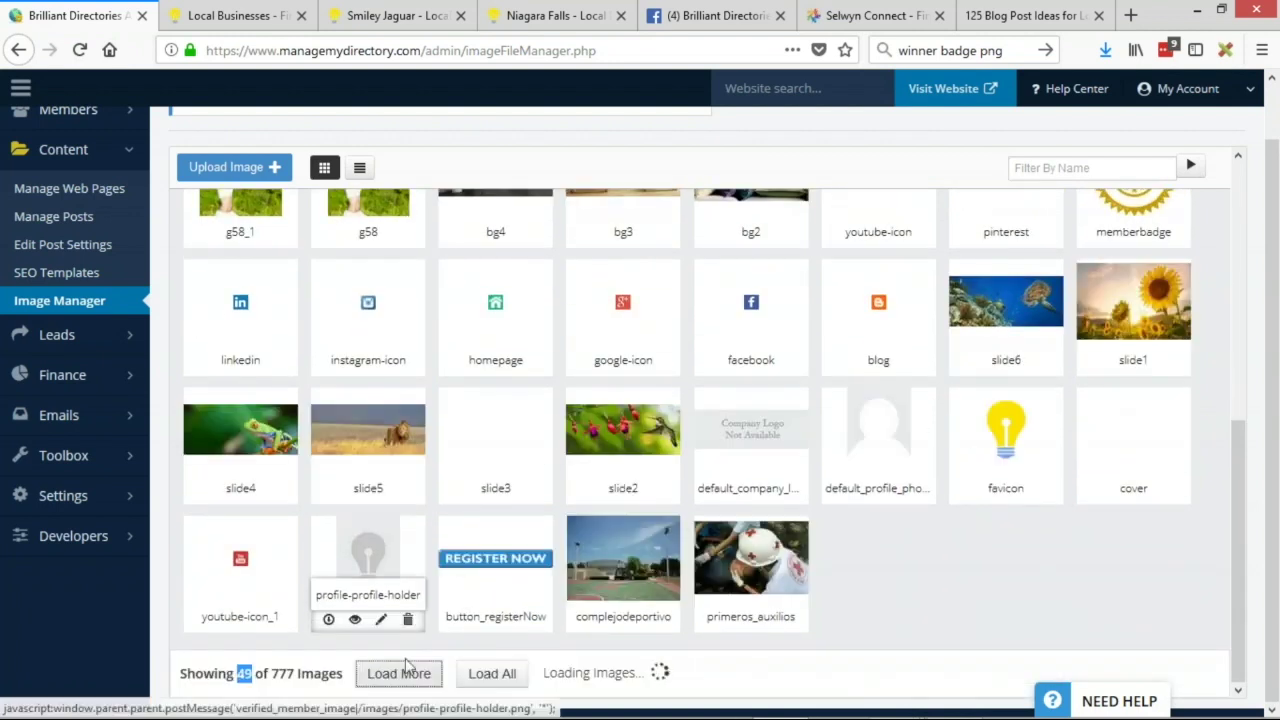
{"action": "scroll", "coordinate": [508, 497], "scroll_direction": "down", "scroll_amount": 4}
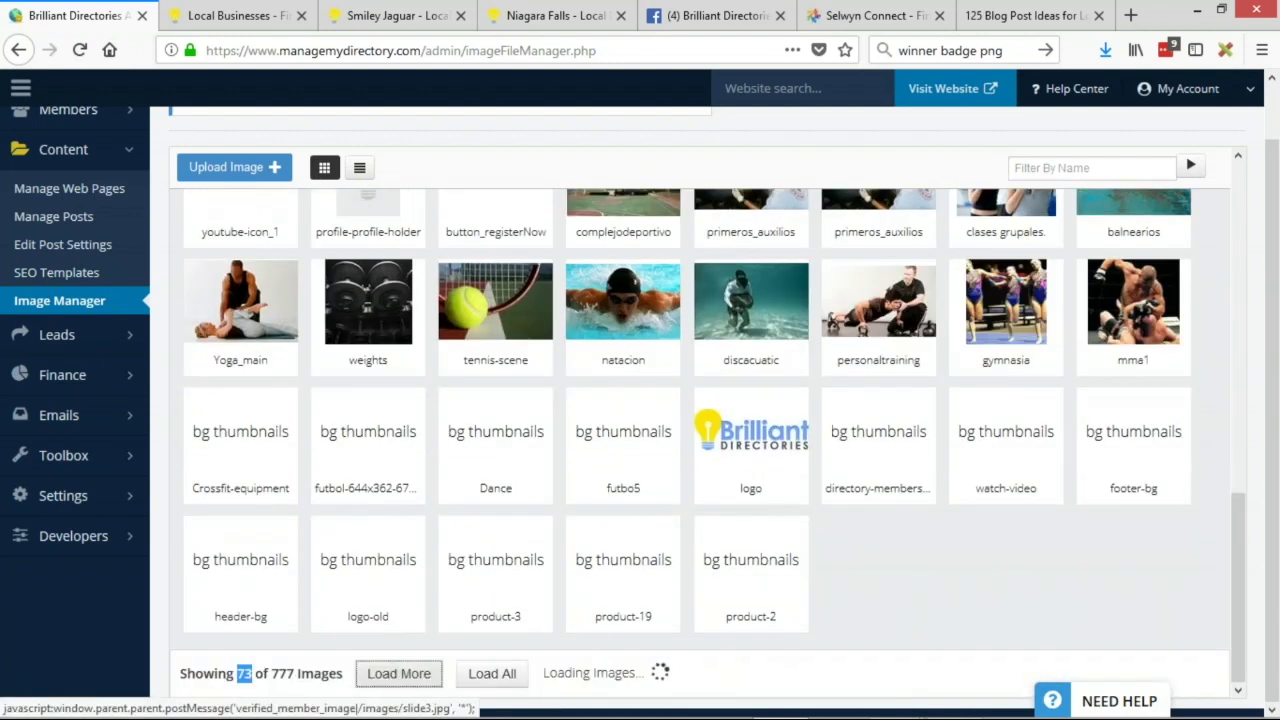
{"action": "scroll", "coordinate": [628, 457], "scroll_direction": "up", "scroll_amount": 10}
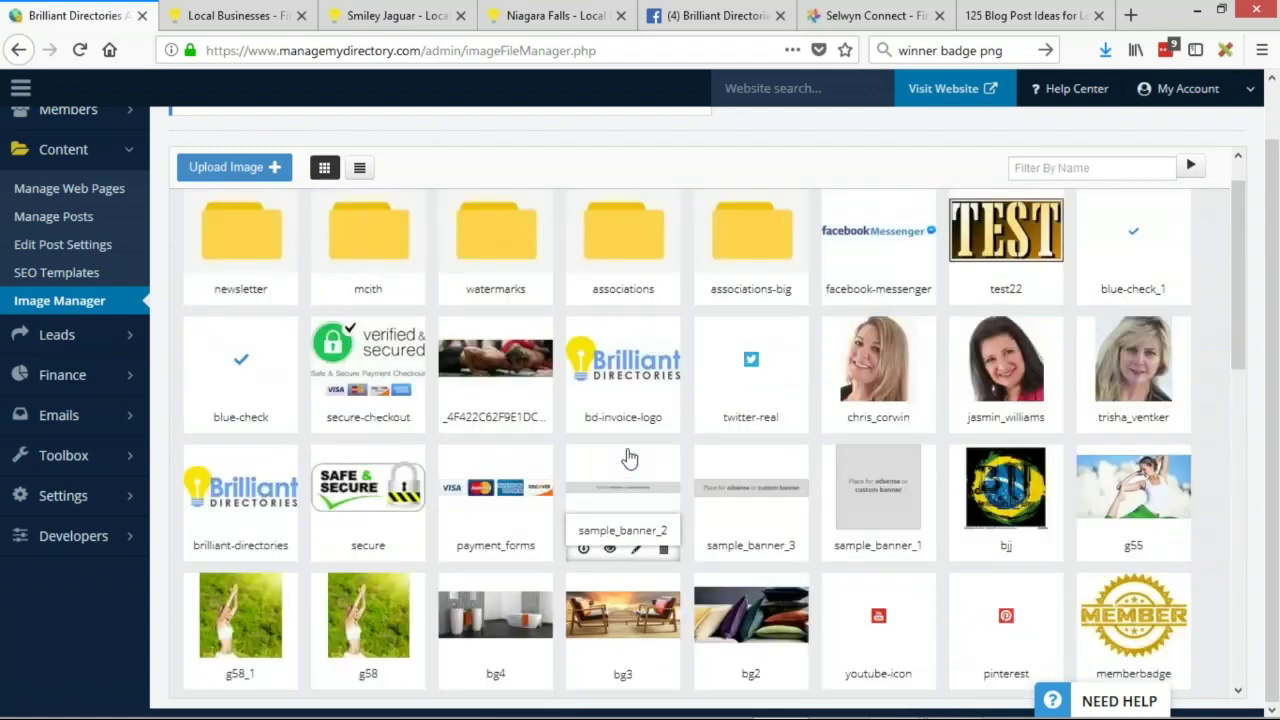
- Filter the images by the name "Dance"
{"action": "left_click", "coordinate": [1035, 225]}
{"action": "type", "text": "Dal"}
{"action": "type", "text": "e"}
{"action": "left_click", "coordinate": [1191, 224]}
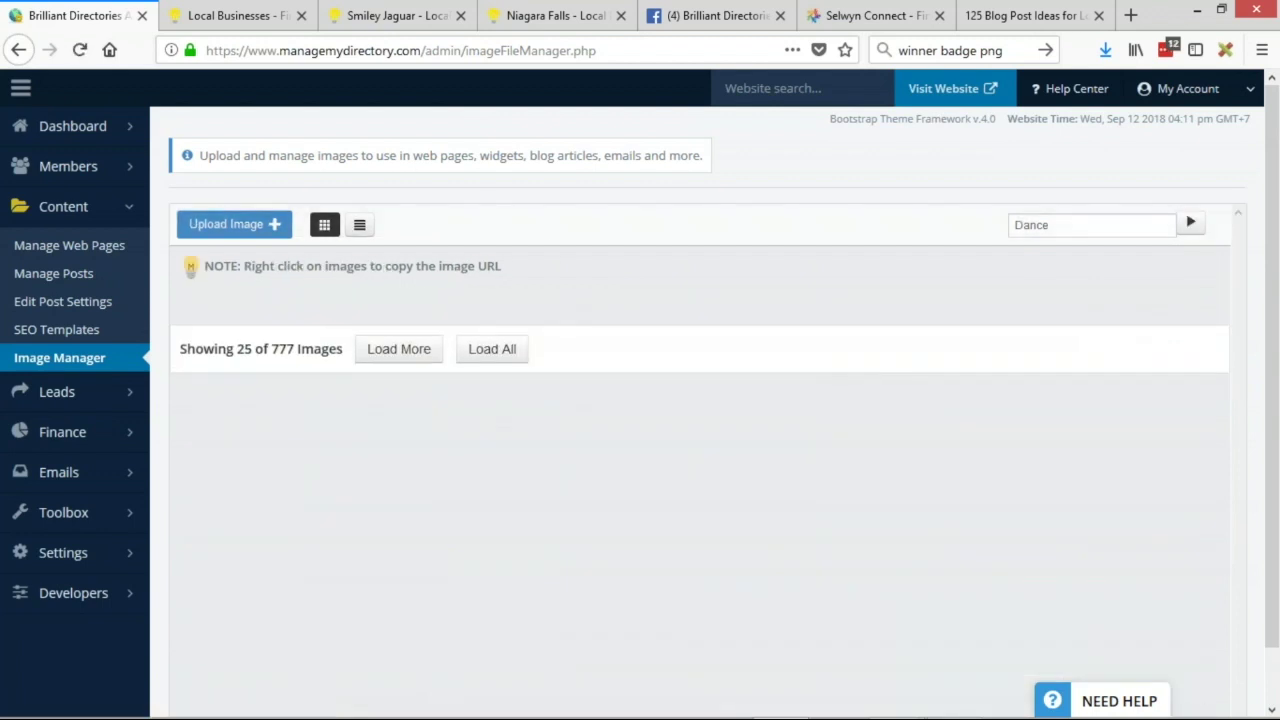
- Replace the image name filter with "Logo" and run it
{"action": "double_click", "coordinate": [1097, 227]}
{"action": "key", "text": "BackSpace"}
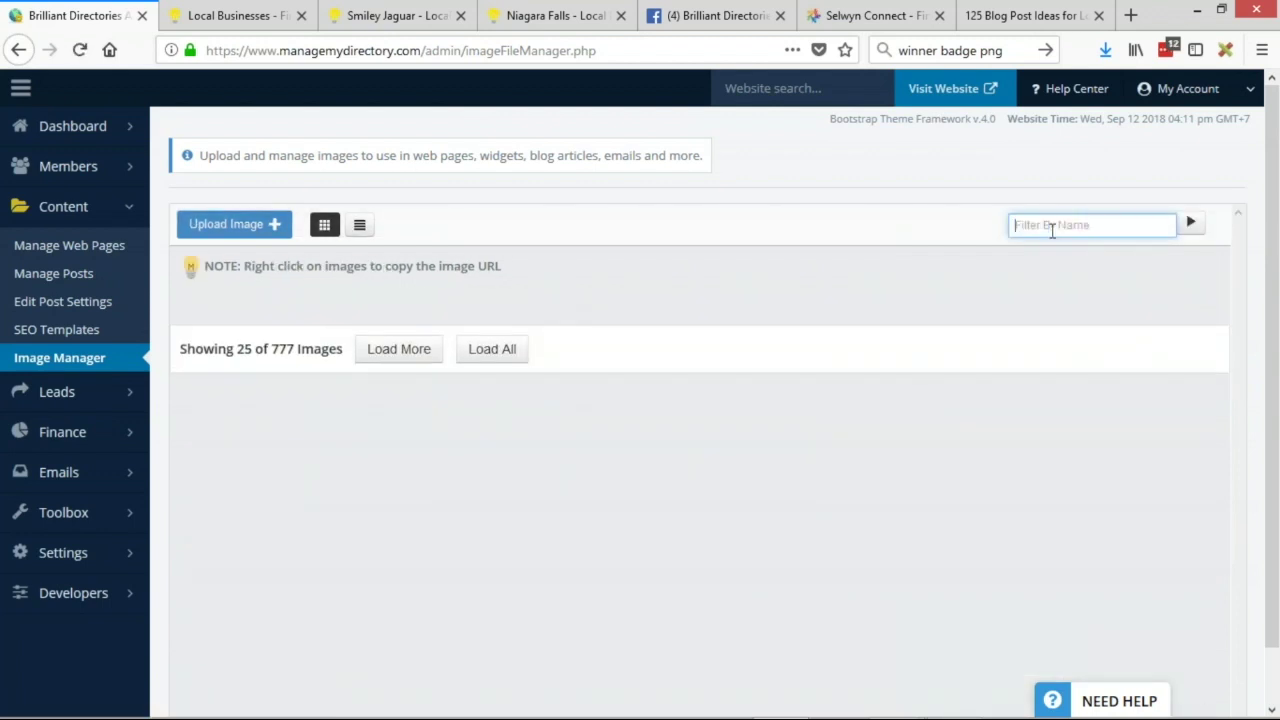
{"action": "type", "text": "Logo"}
{"action": "left_click", "coordinate": [1192, 224]}
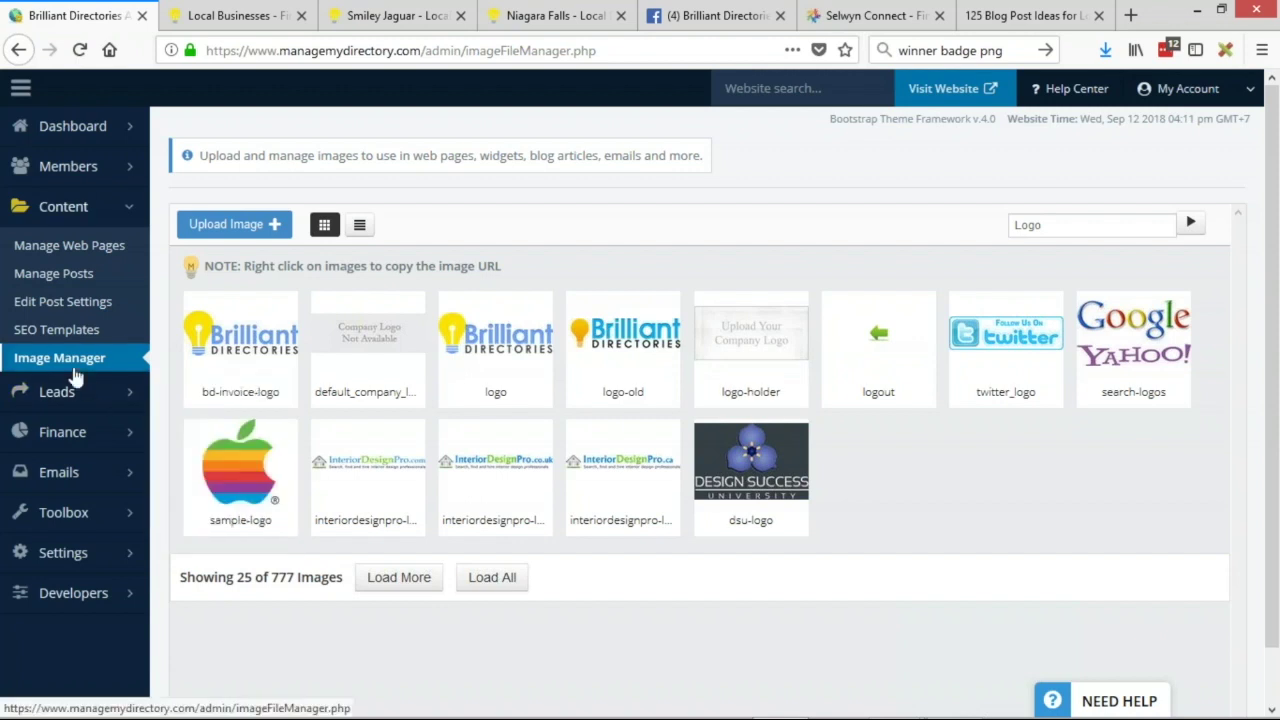
- Reload the Image Manager without the name filter and examine its first batch of images and the total image count
{"action": "key", "text": "alt"}
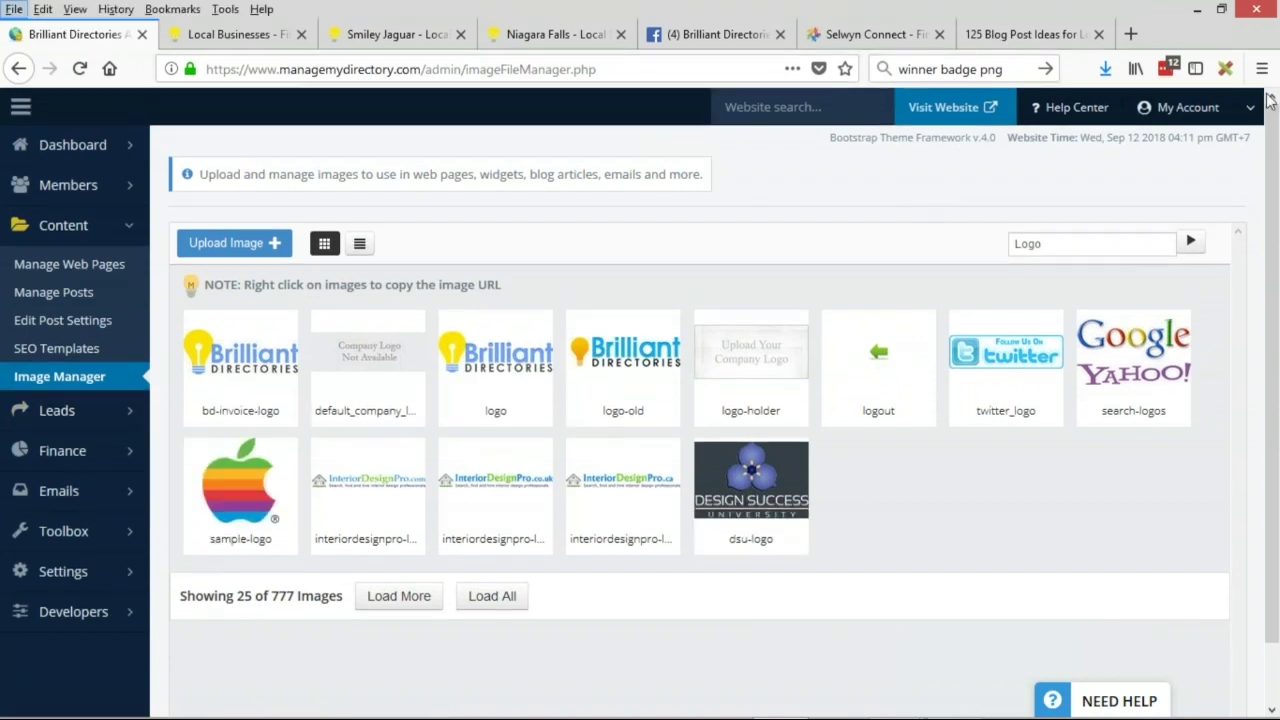
{"action": "key", "text": "alt"}
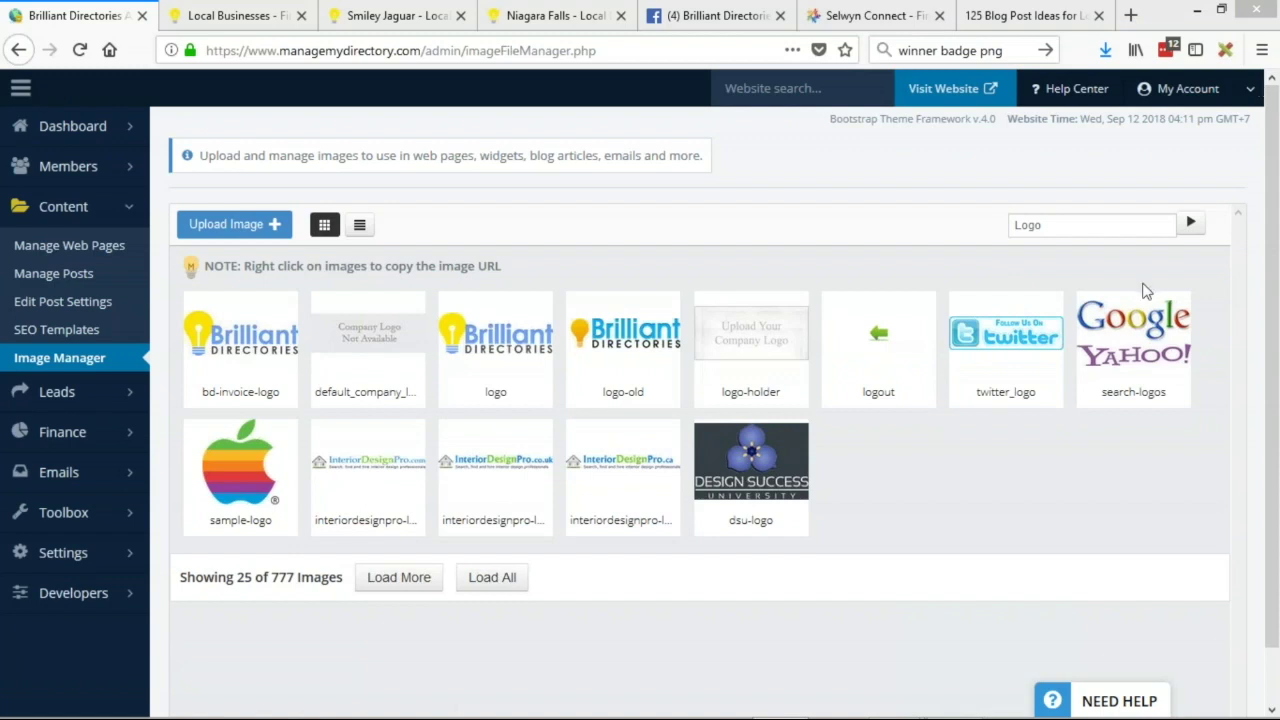
{"action": "left_click", "coordinate": [94, 360]}
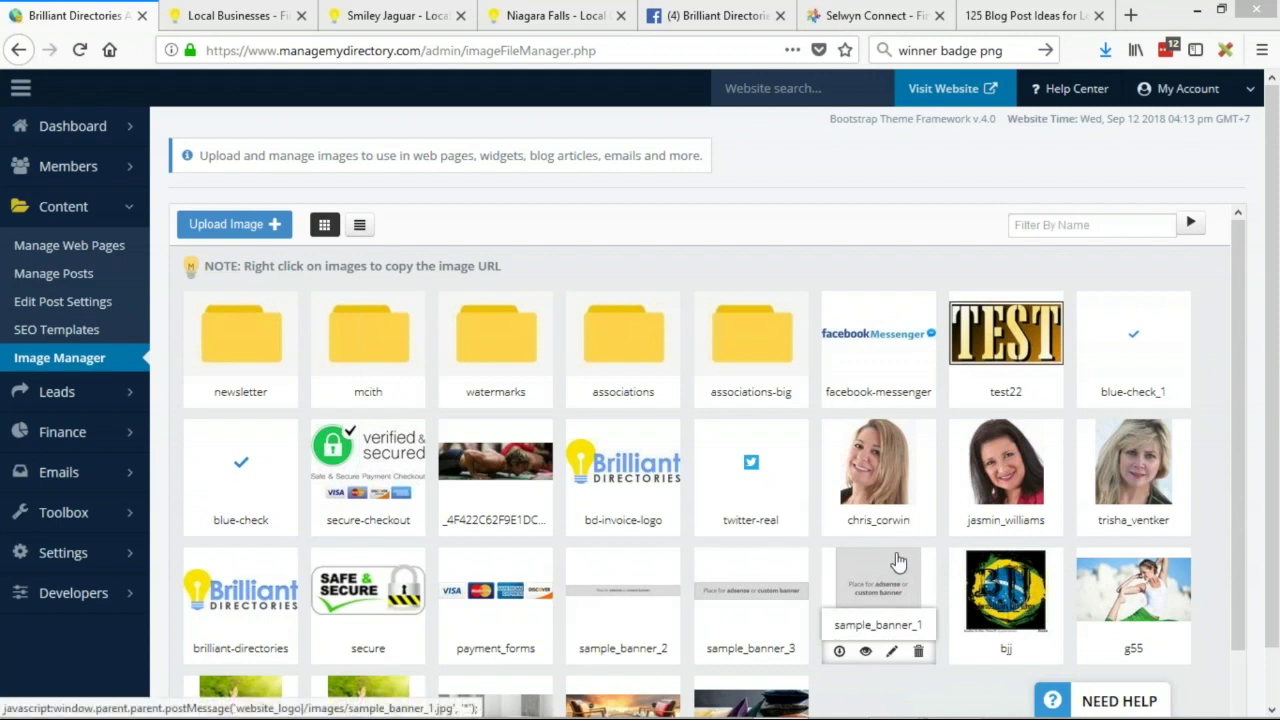
{"action": "scroll", "coordinate": [700, 270], "scroll_direction": "down", "scroll_amount": 3}
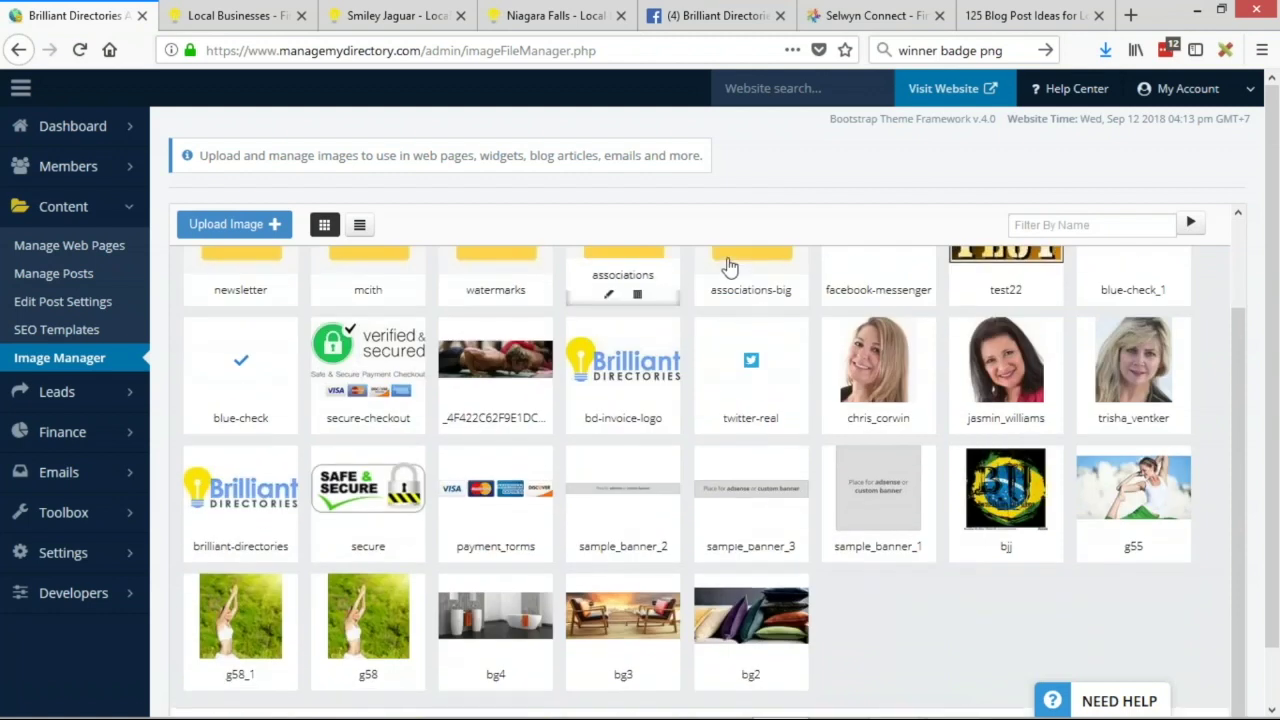
{"action": "left_click_drag", "start_coordinate": [271, 676], "coordinate": [296, 679]}
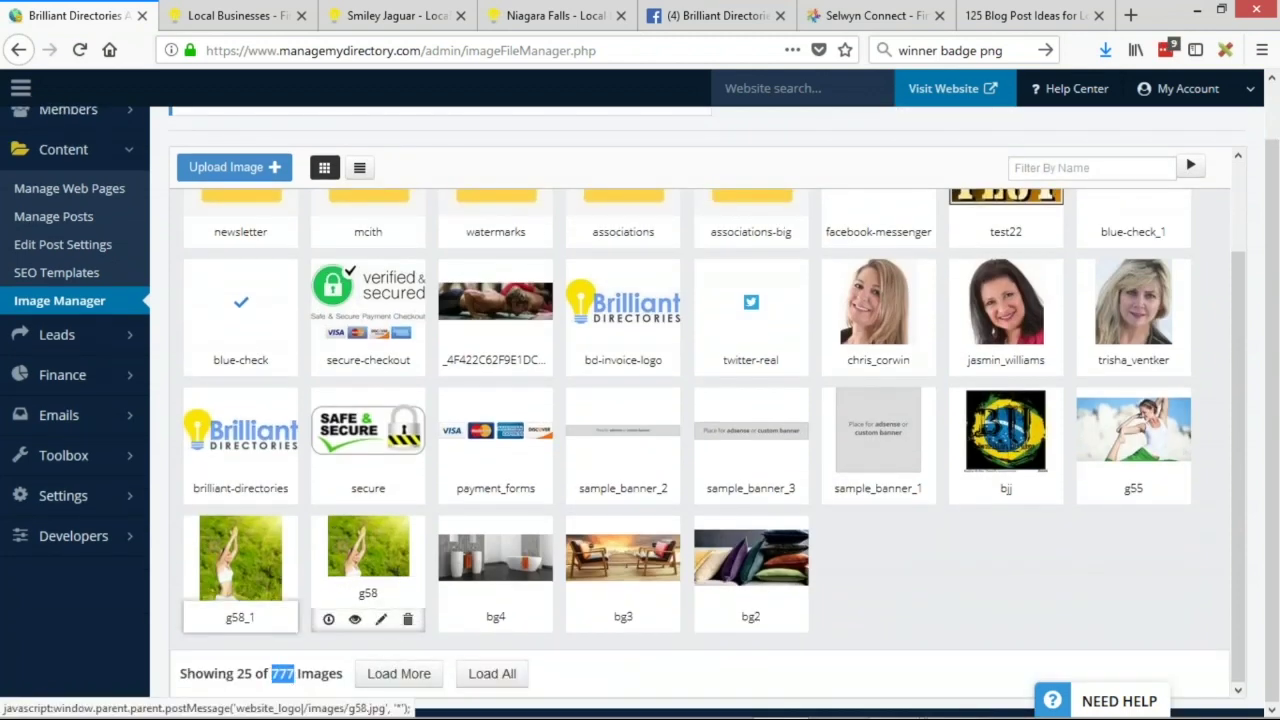
{"action": "left_click", "coordinate": [650, 645]}
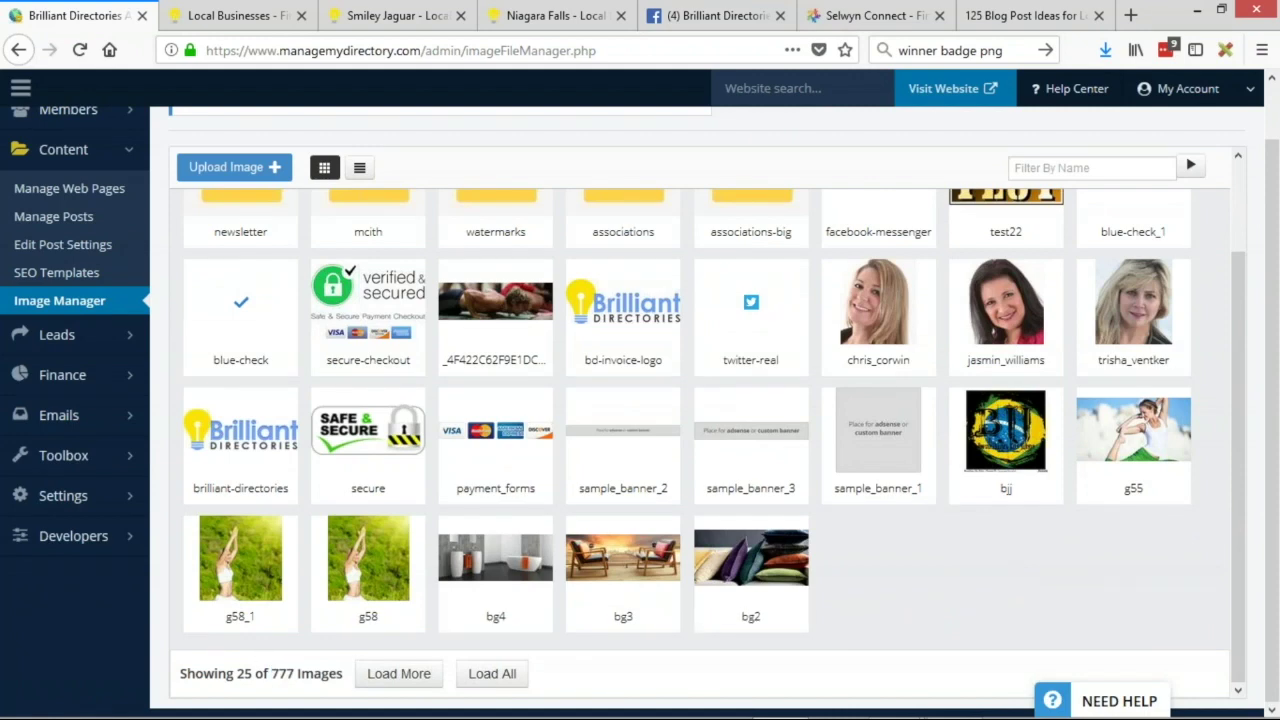
{"action": "scroll", "coordinate": [875, 285], "scroll_direction": "up", "scroll_amount": 2}
{"action": "scroll", "coordinate": [875, 285], "scroll_direction": "up", "scroll_amount": 1}
- Open the Transaction History page of the Finance section
{"action": "key", "text": "alt+Tab"}
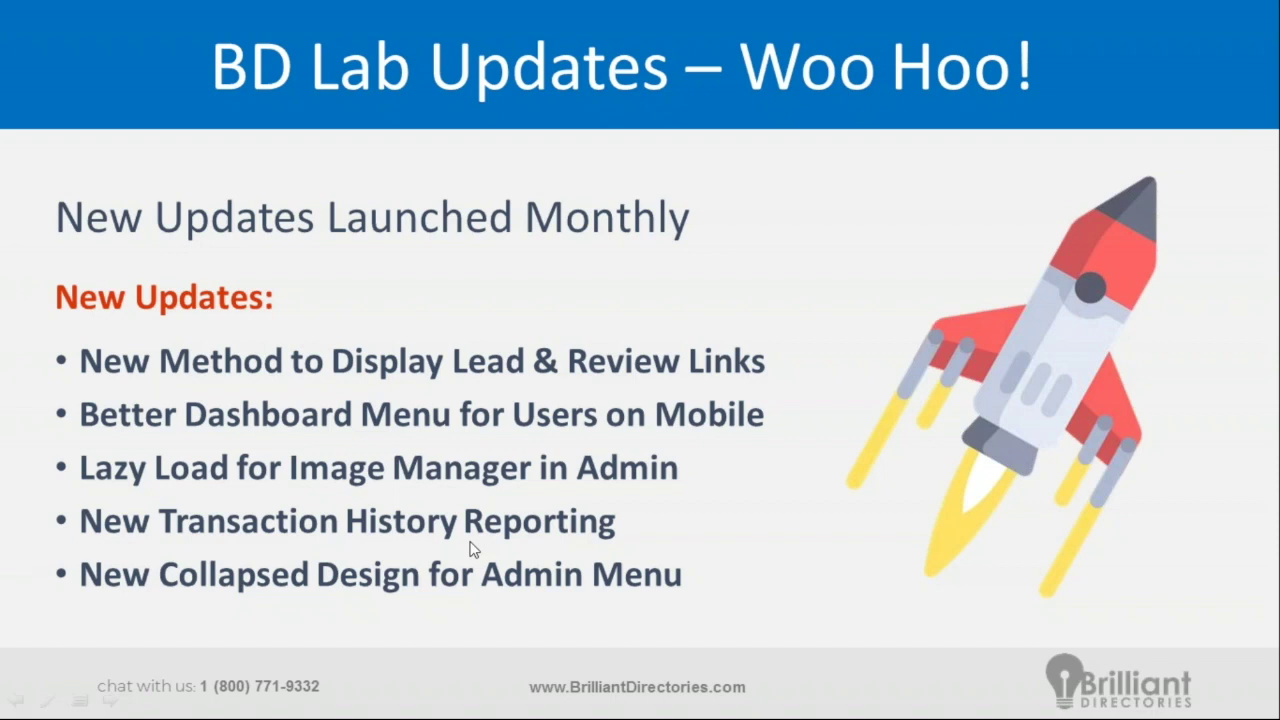
{"action": "key", "text": "alt+Tab"}
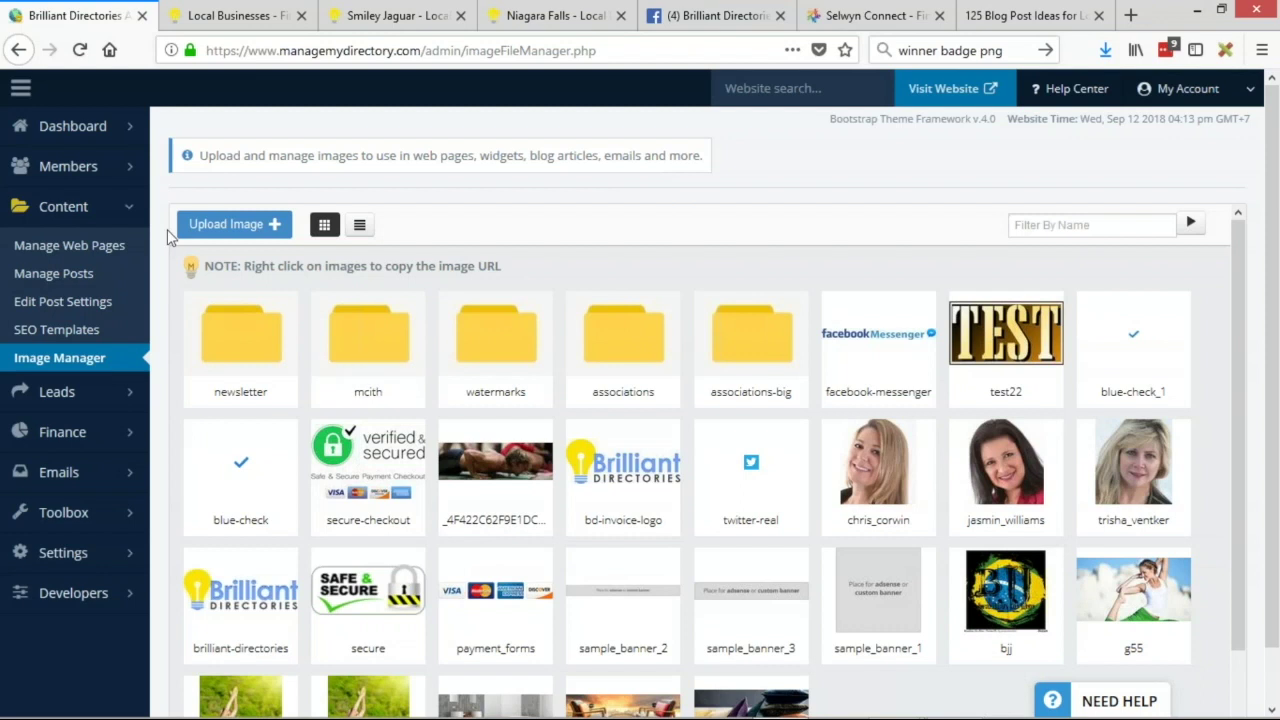
{"action": "left_click", "coordinate": [130, 432]}
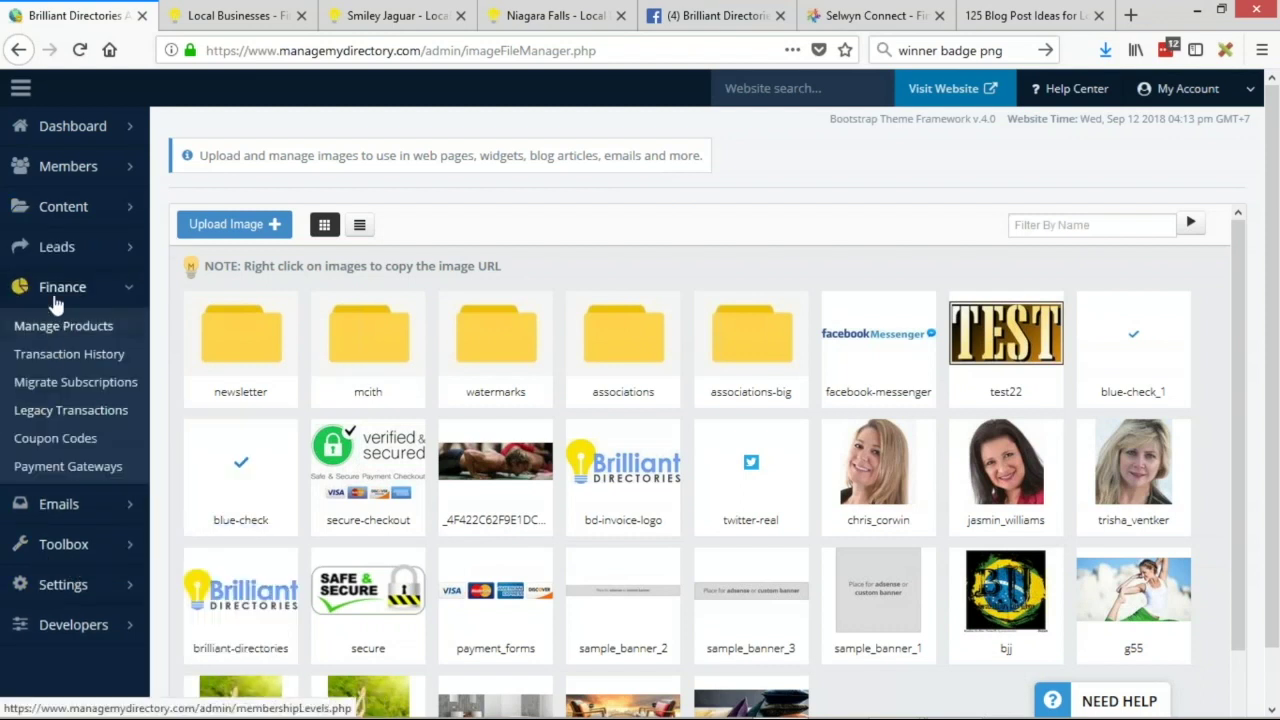
{"action": "left_click", "coordinate": [62, 356]}
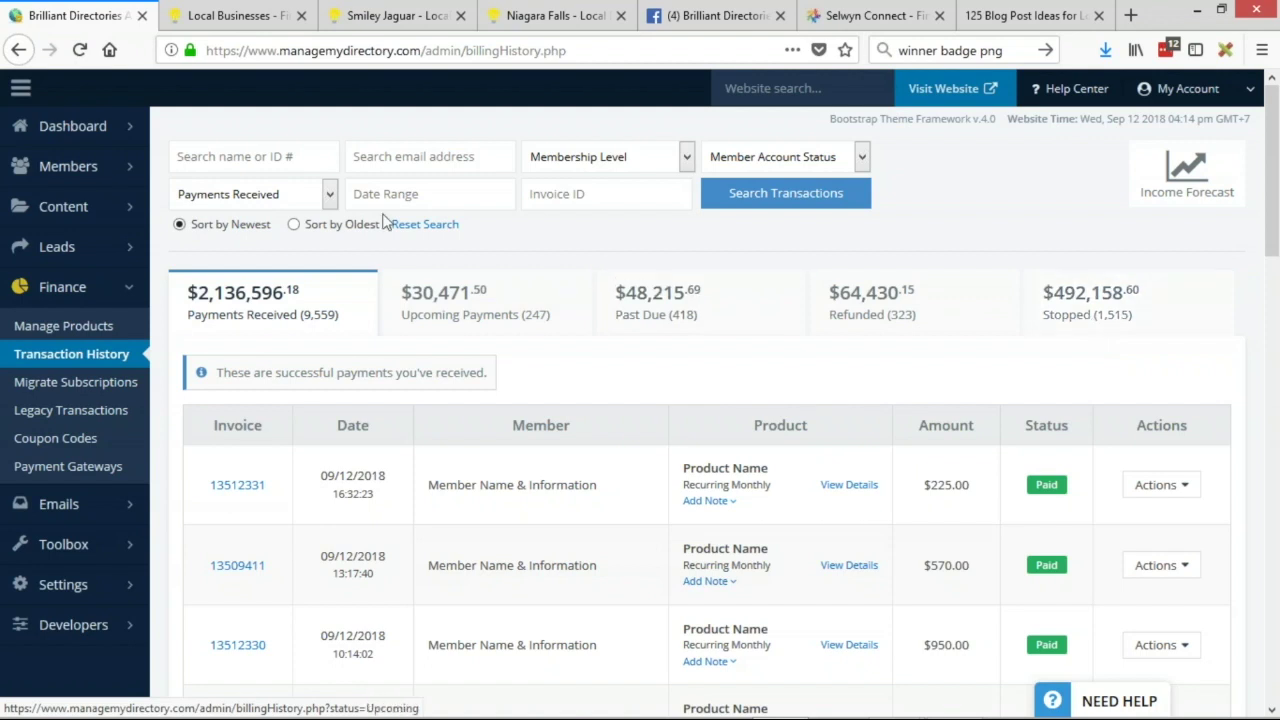
- Search the received payments for the date range 2018-08-01 to 2018-08-31
{"action": "left_click", "coordinate": [432, 197]}
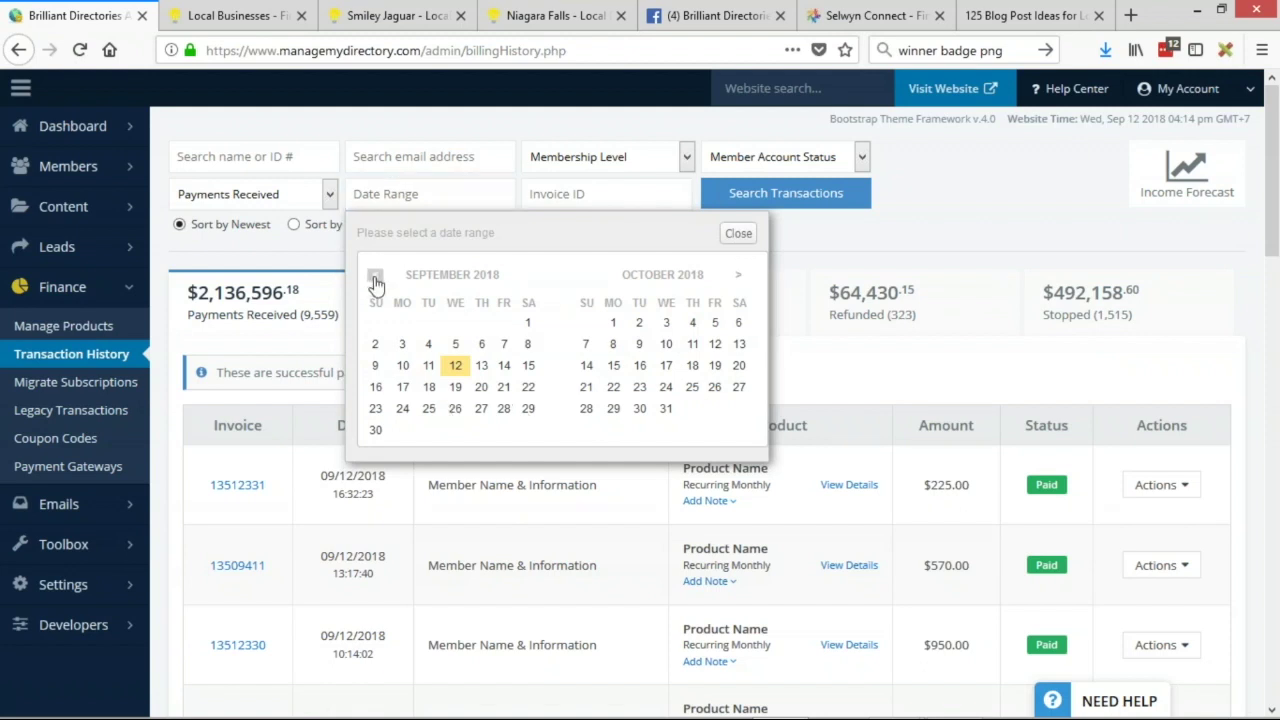
{"action": "left_click", "coordinate": [375, 275]}
{"action": "left_click", "coordinate": [453, 324]}
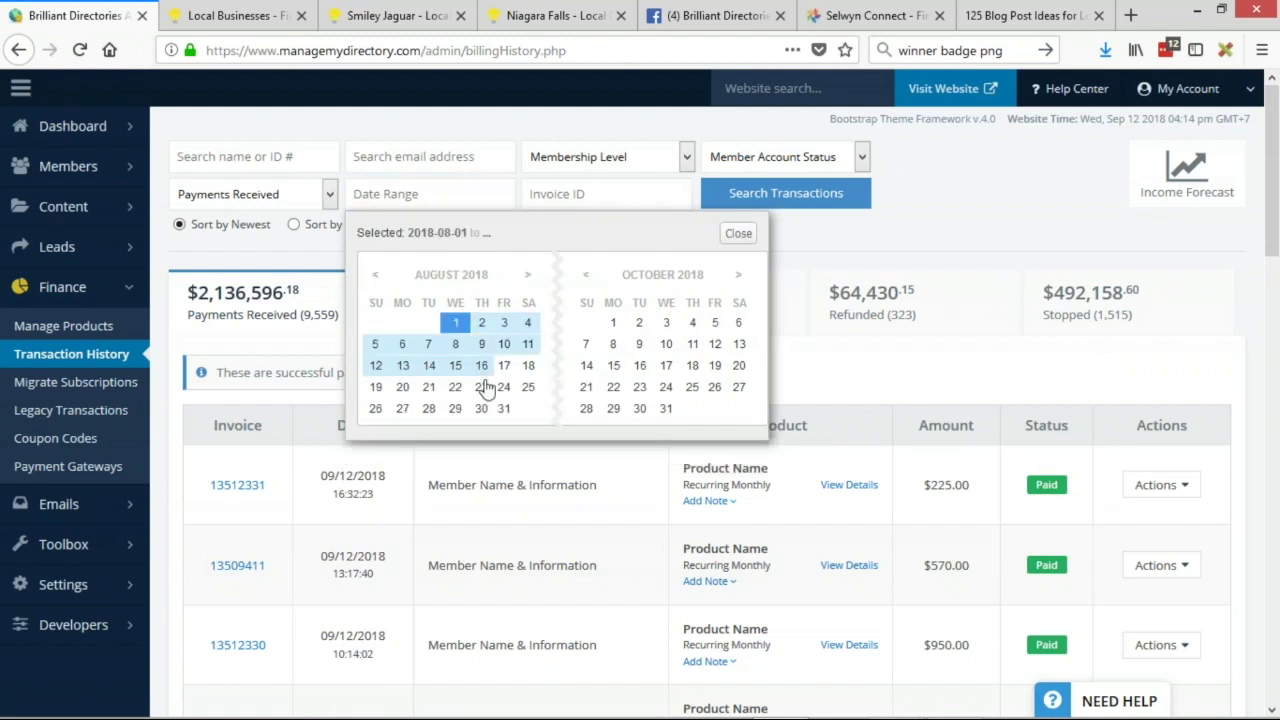
{"action": "left_click", "coordinate": [504, 409]}
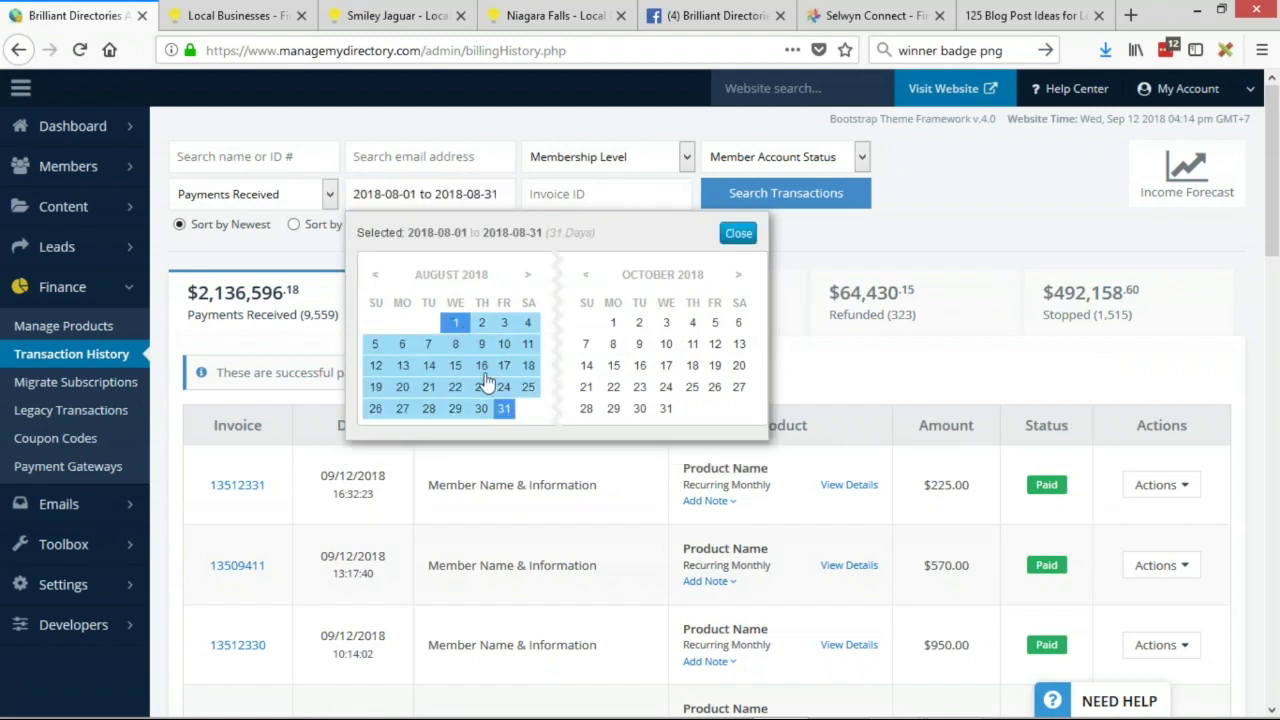
{"action": "left_click", "coordinate": [738, 233]}
{"action": "left_click", "coordinate": [828, 200]}
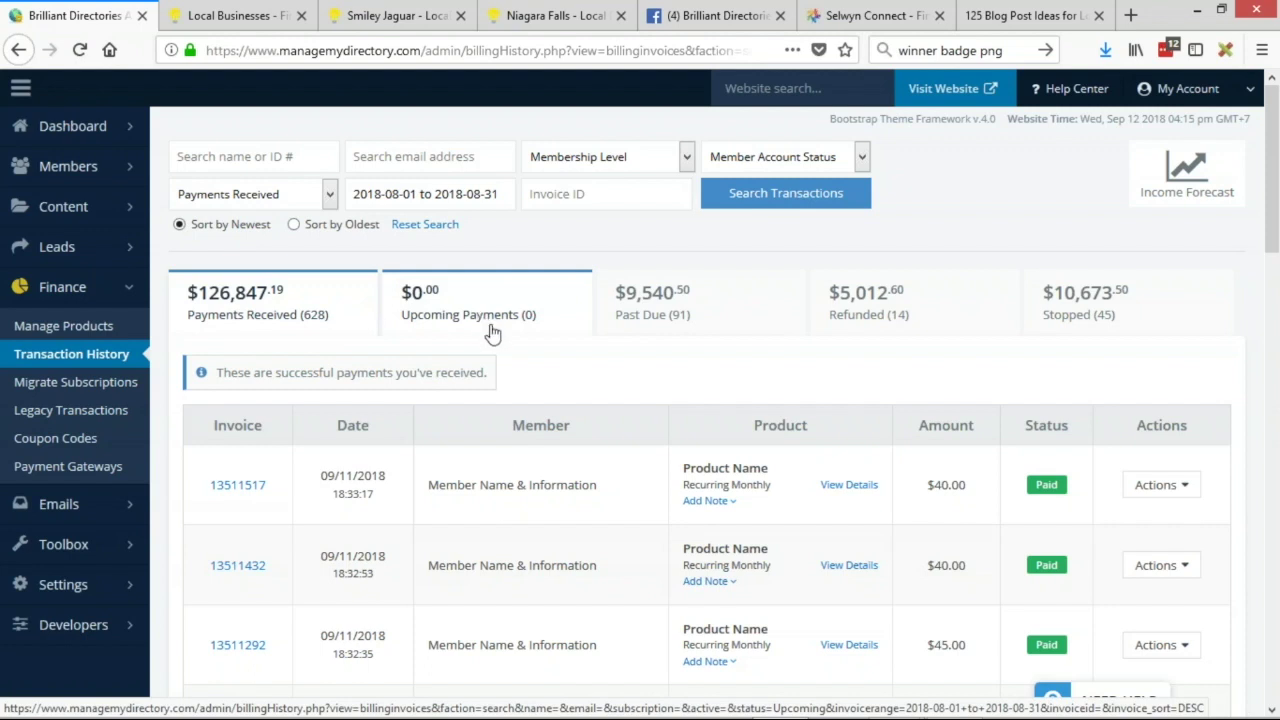
- Show the past due transactions for the current date range and examine the actions available for the first invoice
{"action": "left_click", "coordinate": [660, 316]}
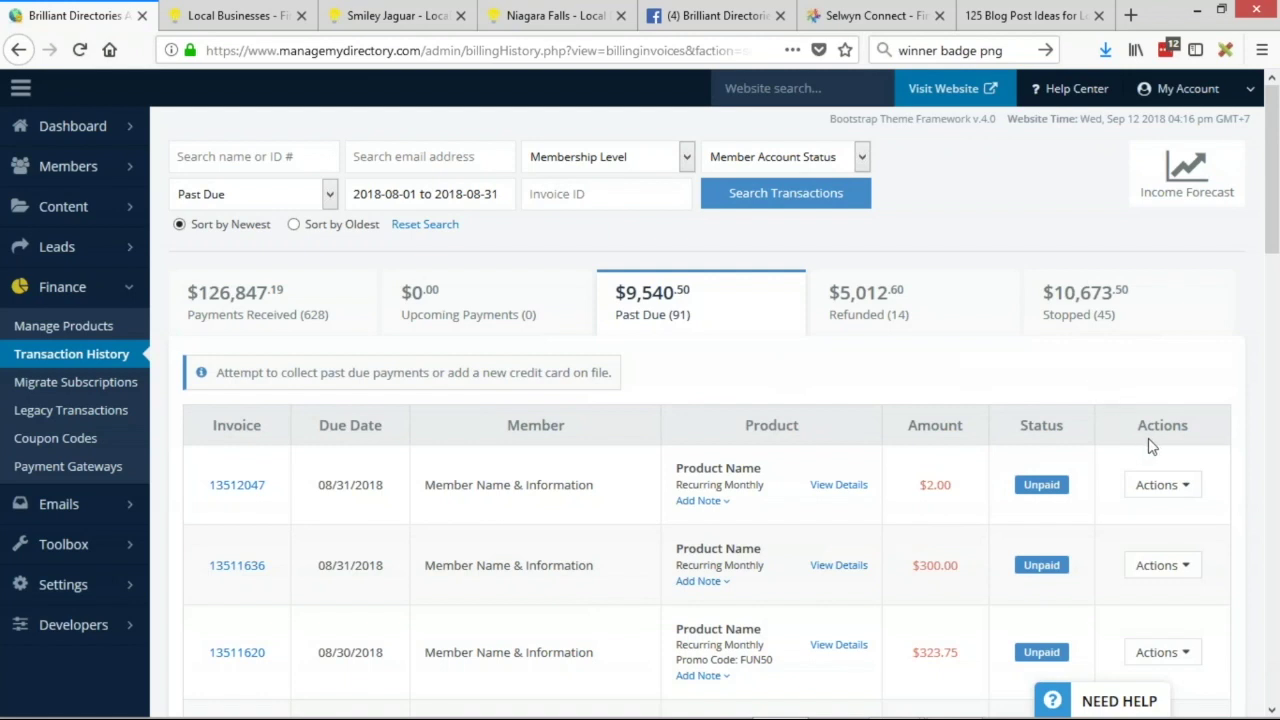
{"action": "left_click", "coordinate": [1176, 484]}
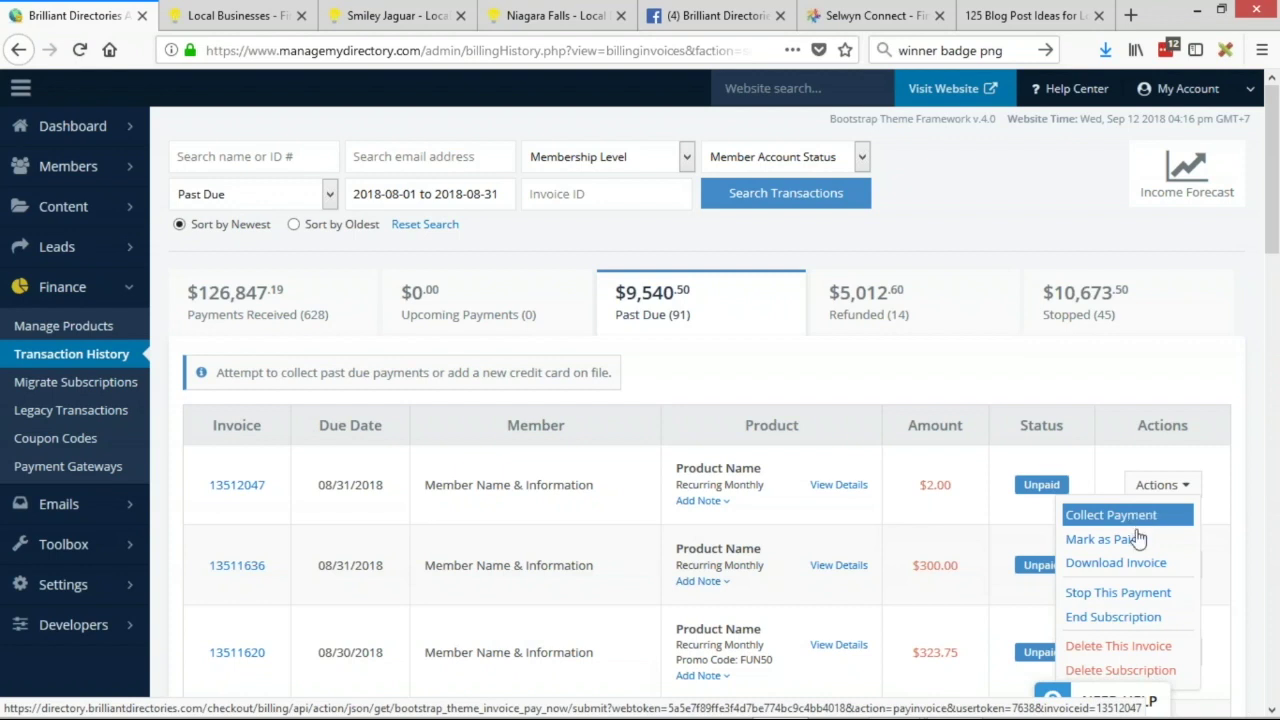
{"action": "left_click", "coordinate": [1160, 485]}
{"action": "left_click", "coordinate": [1160, 485]}
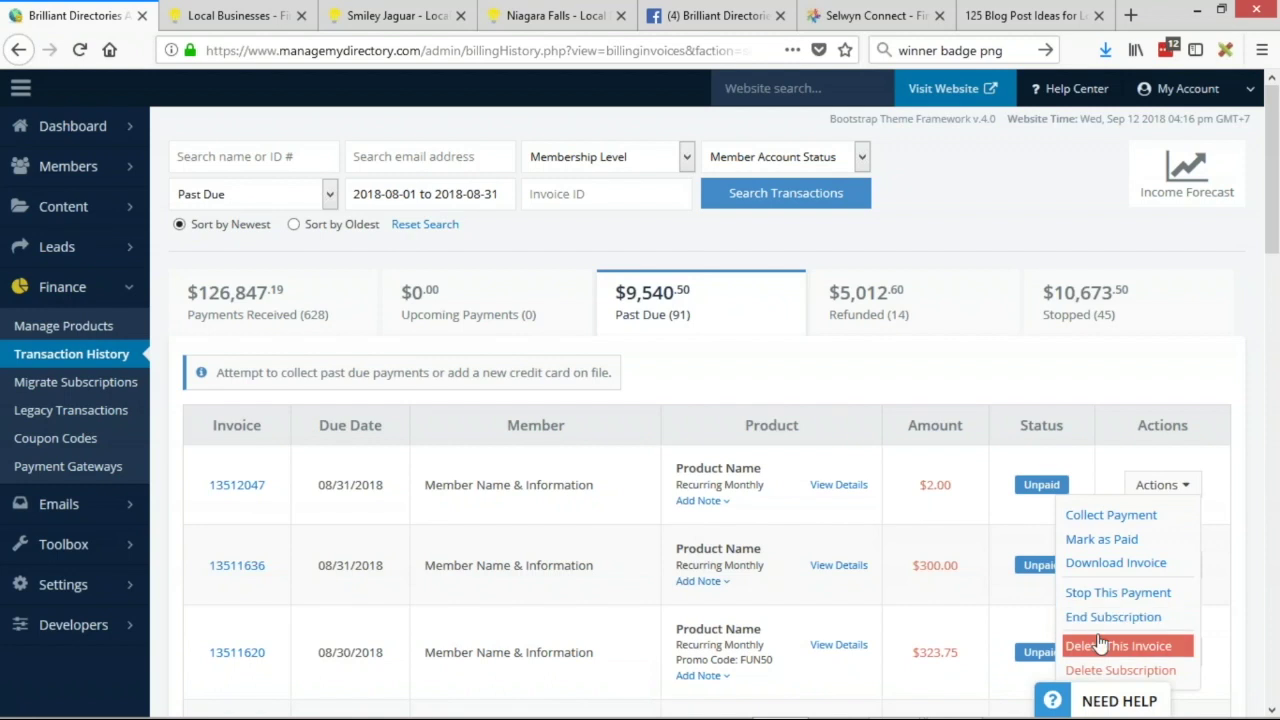
{"action": "left_click", "coordinate": [940, 475]}
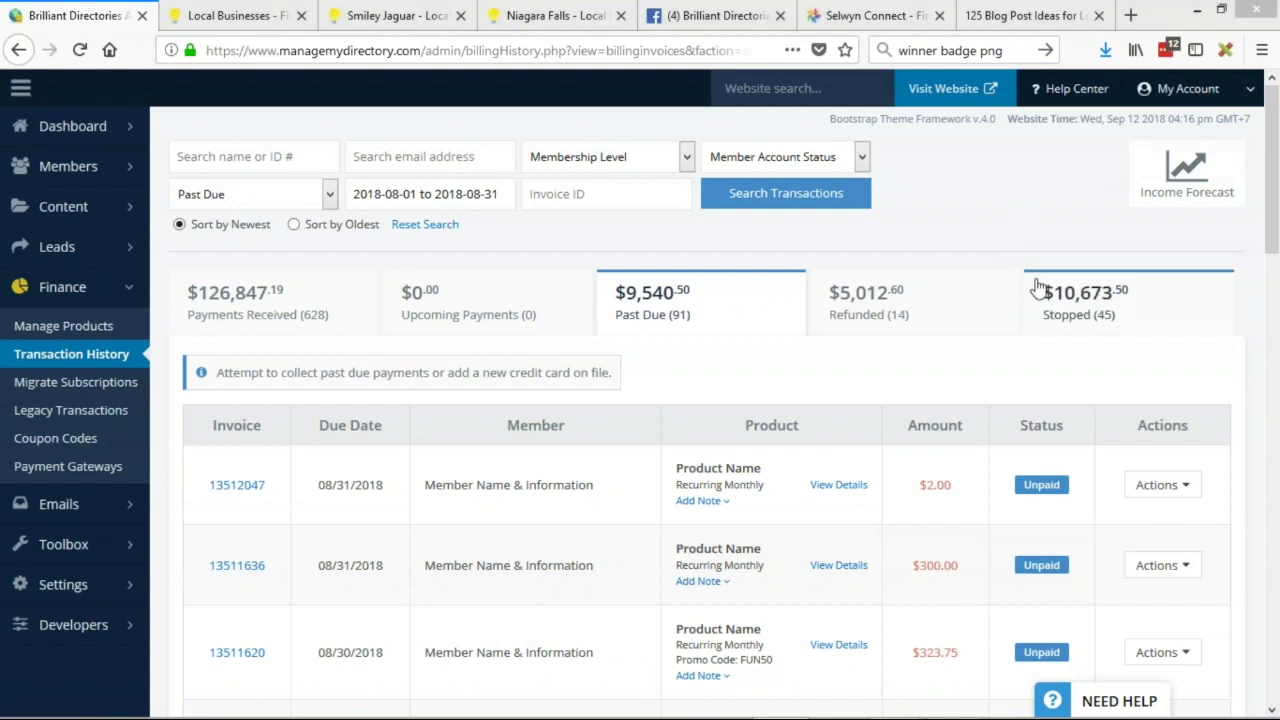
{"action": "key", "text": "alt+Tab"}
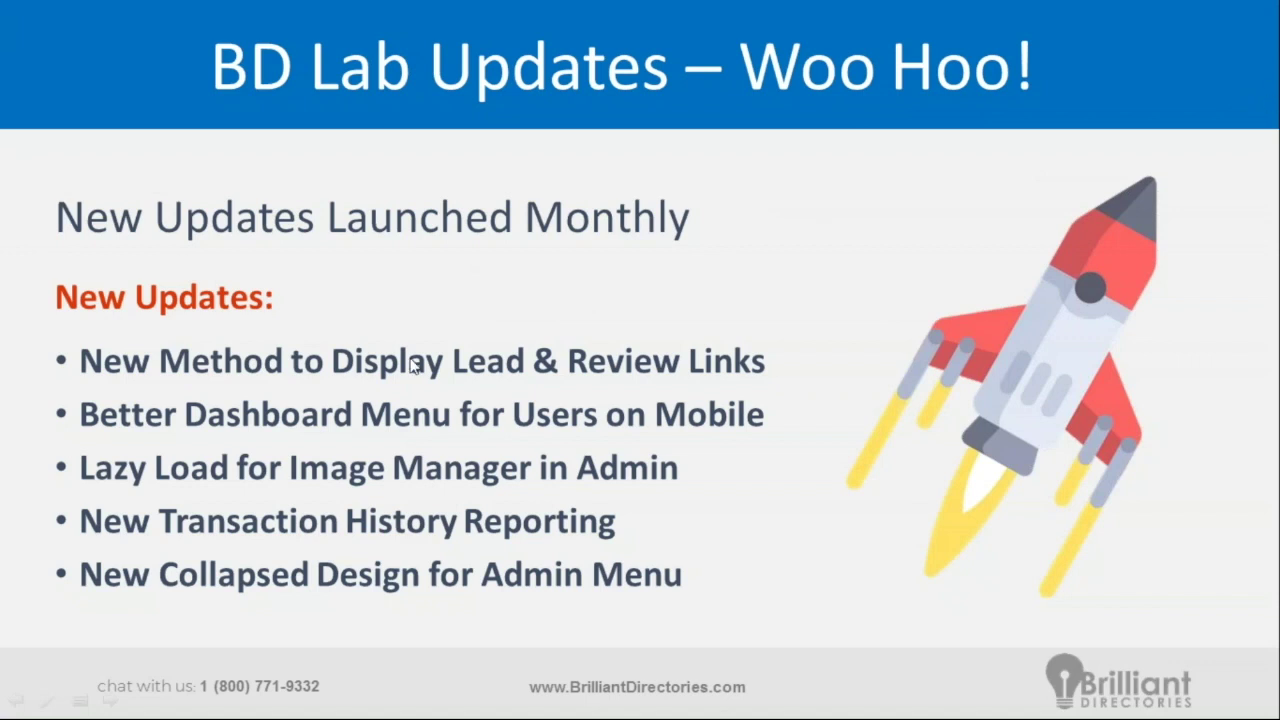
{"action": "key", "text": "alt+Tab"}
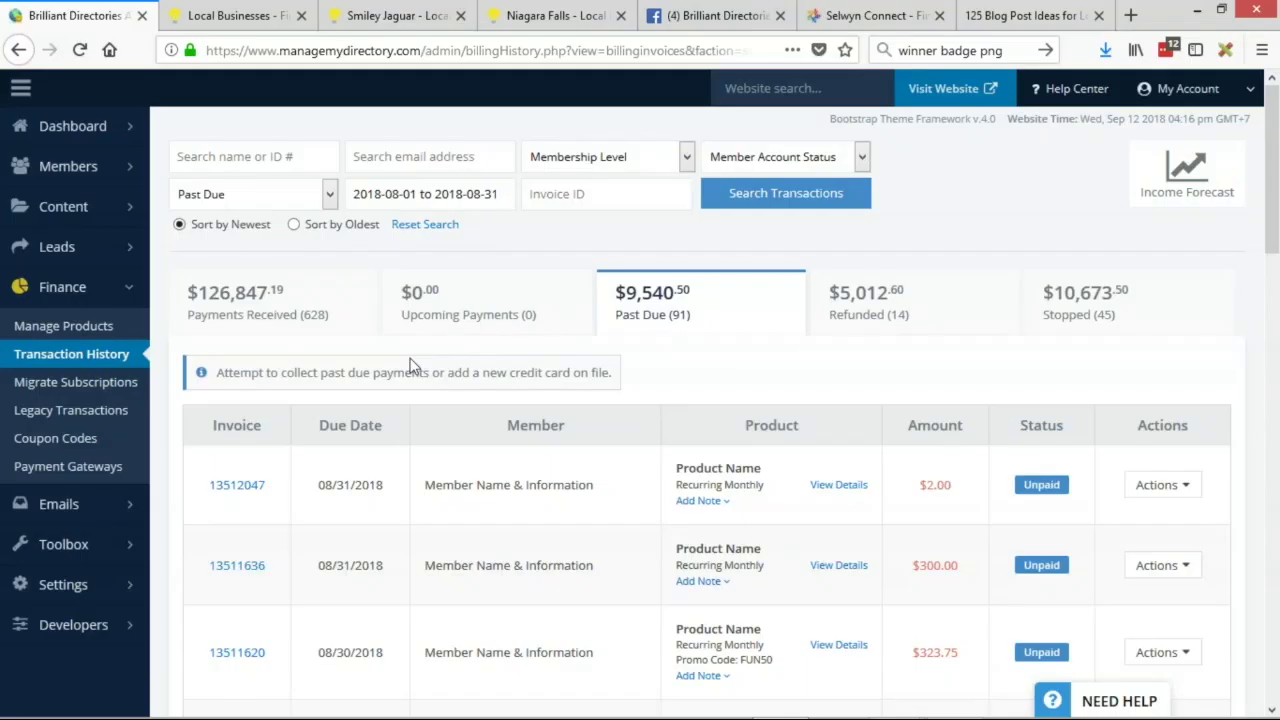
{"action": "key", "text": "alt+Tab"}
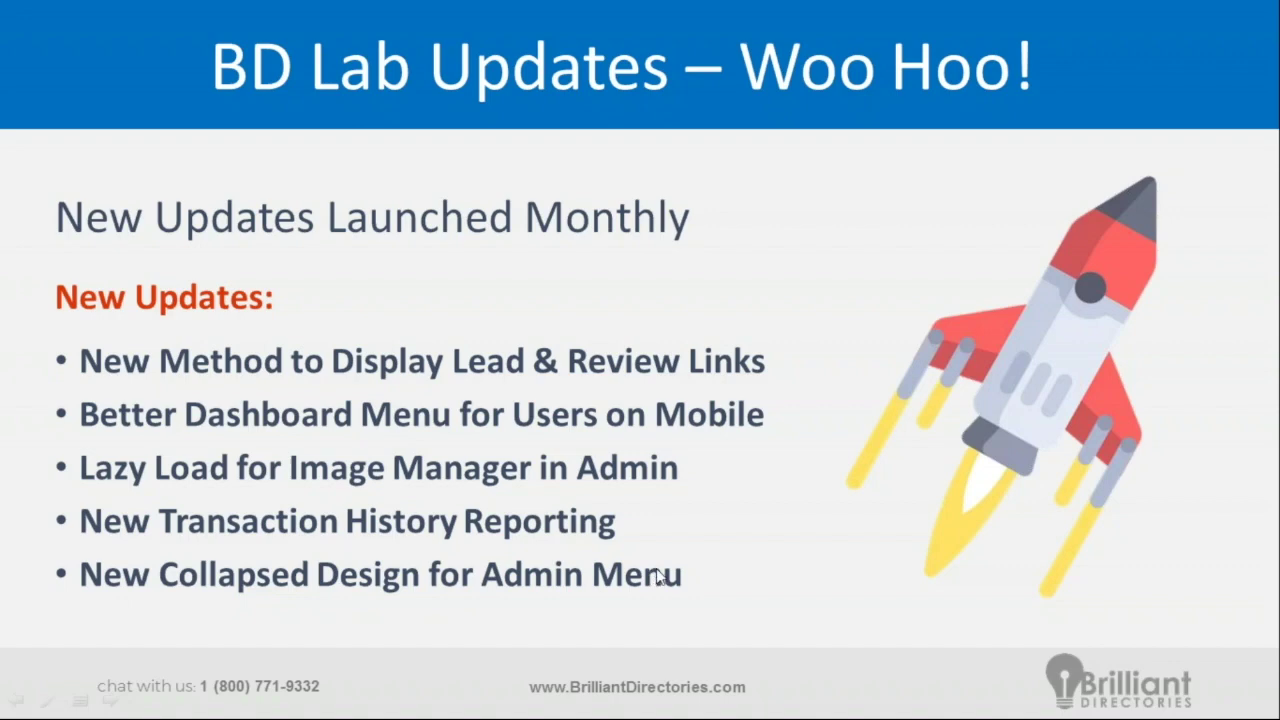
{"action": "key", "text": "alt+Tab"}
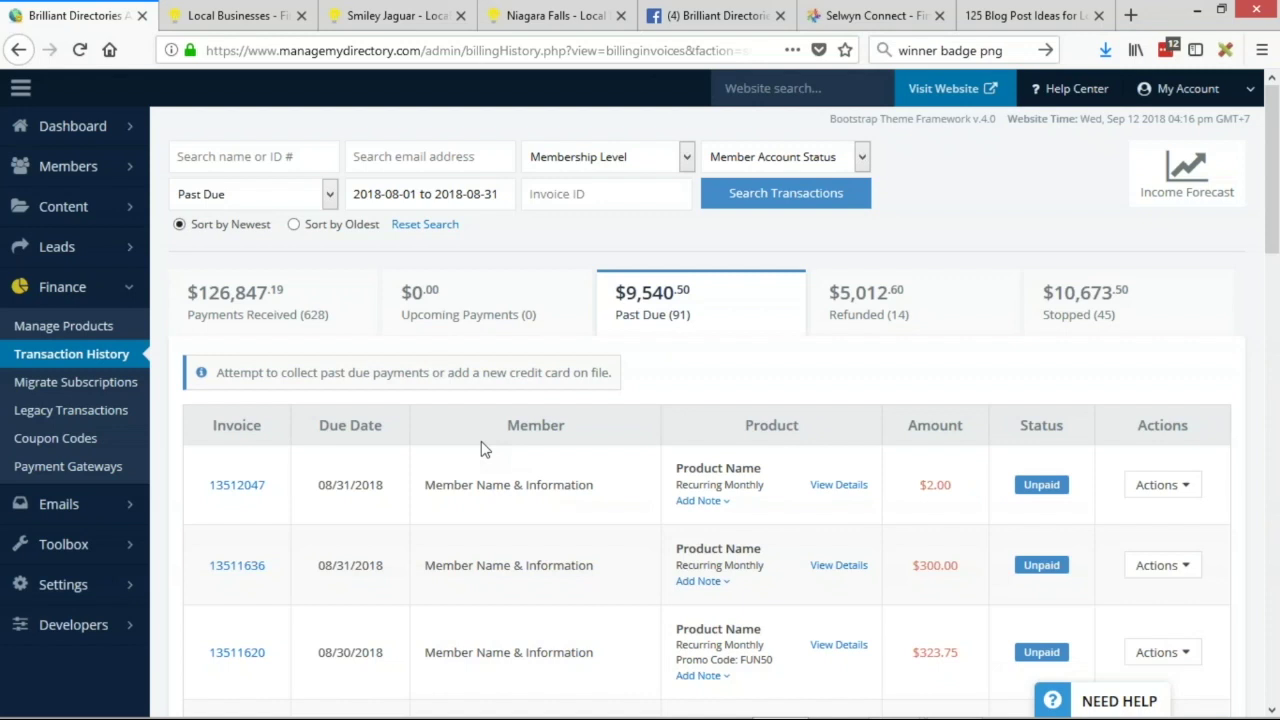
- Collapse the admin side menu to its icon-only layout, comparing it with the expanded layout
{"action": "left_click", "coordinate": [21, 91]}
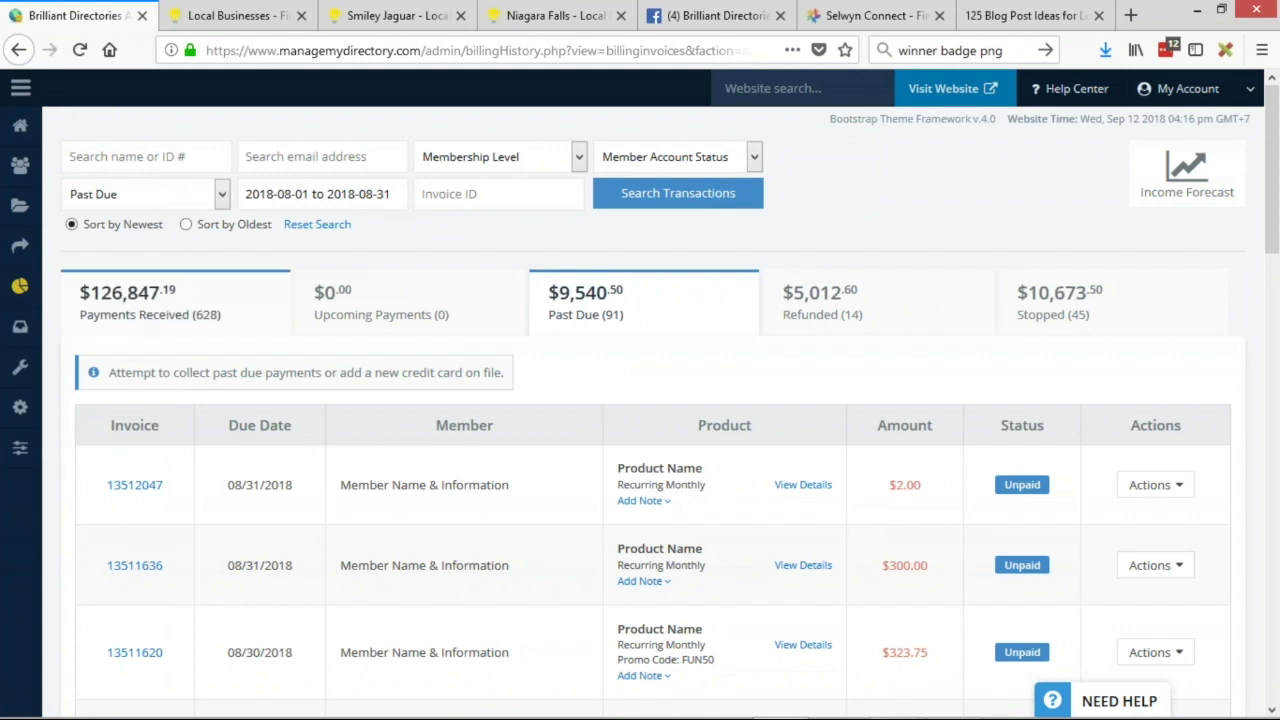
{"action": "mouse_move", "coordinate": [47, 340]}
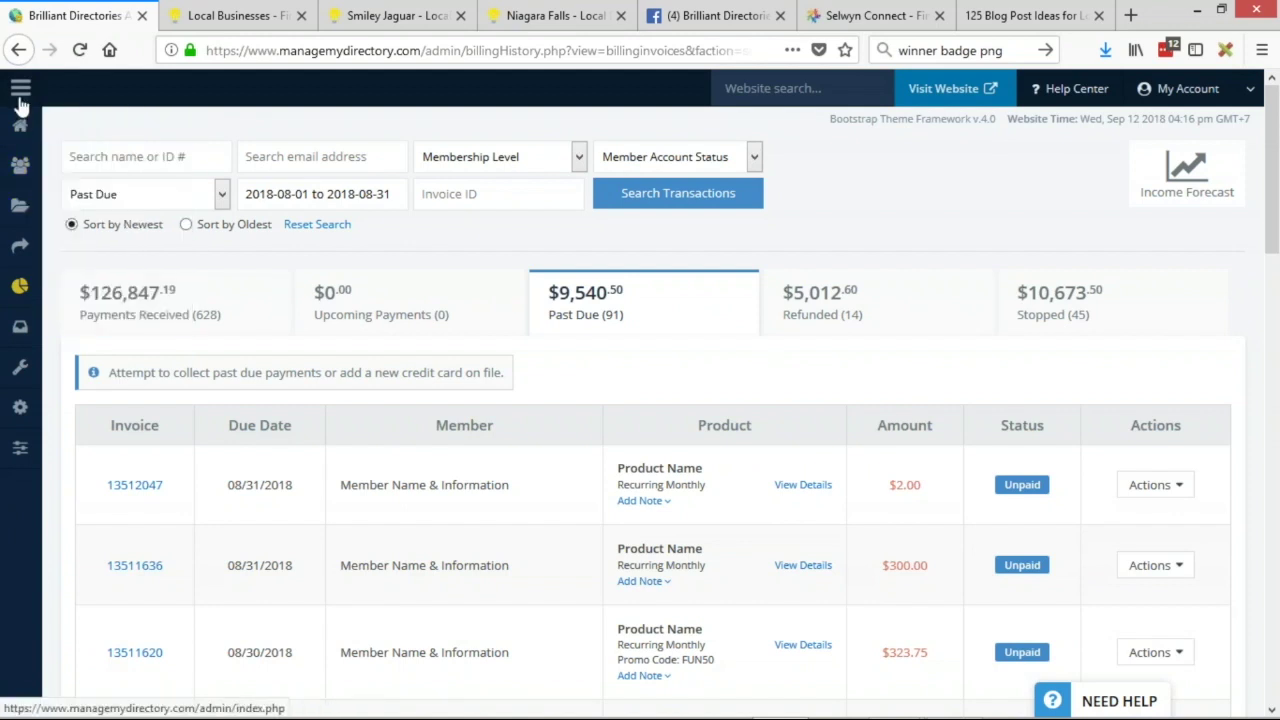
{"action": "left_click", "coordinate": [20, 95]}
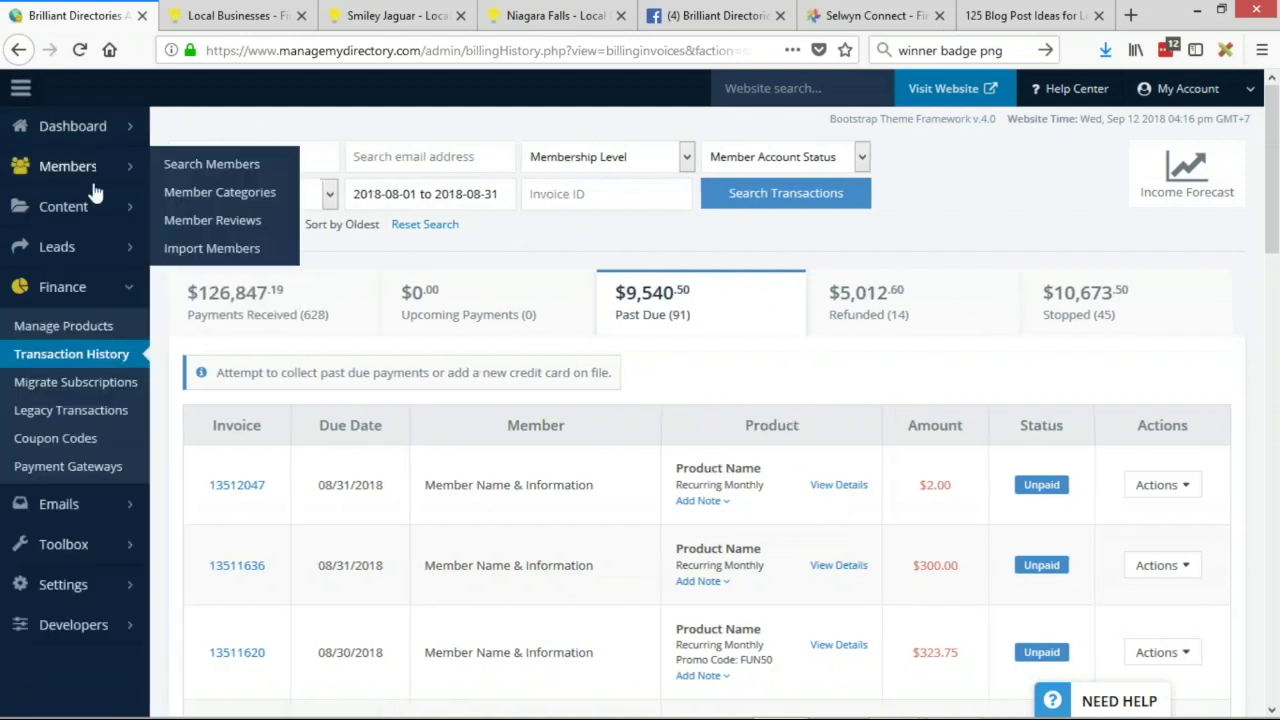
{"action": "left_click", "coordinate": [20, 95]}
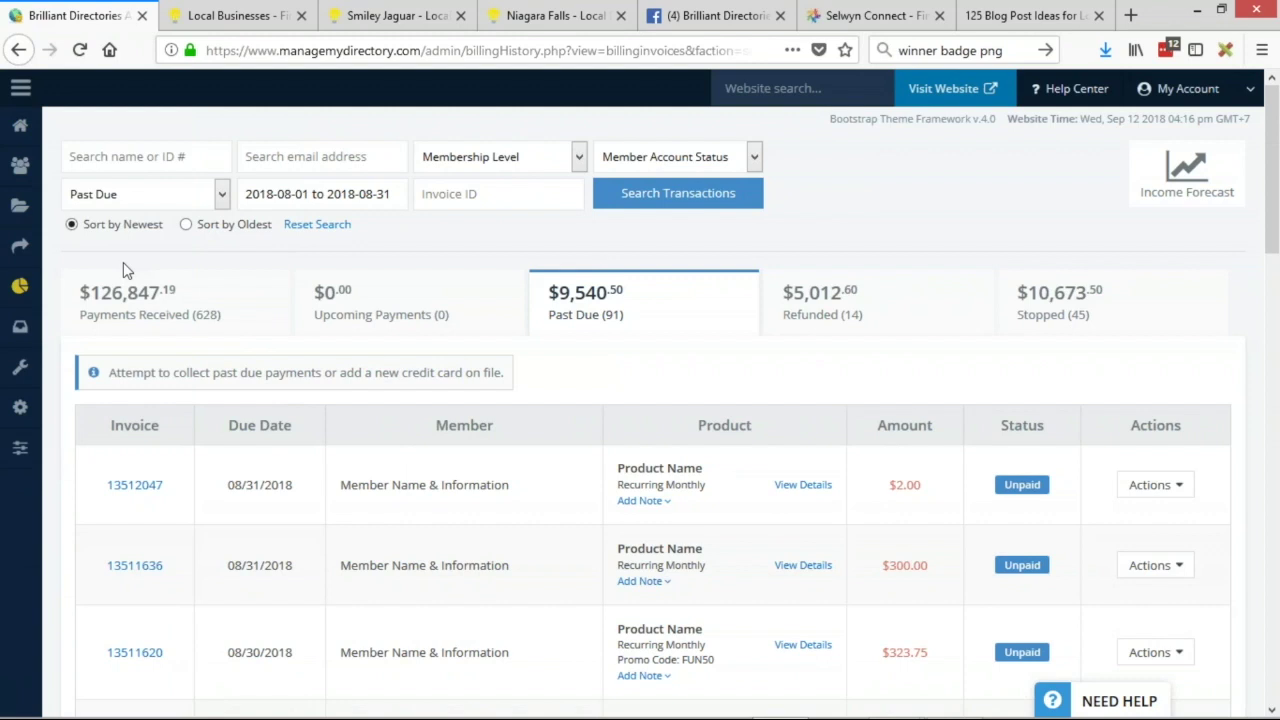
- Open the admin dashboard from the collapsed side menu and toggle the menu open and back to icons only
{"action": "mouse_move", "coordinate": [22, 132]}
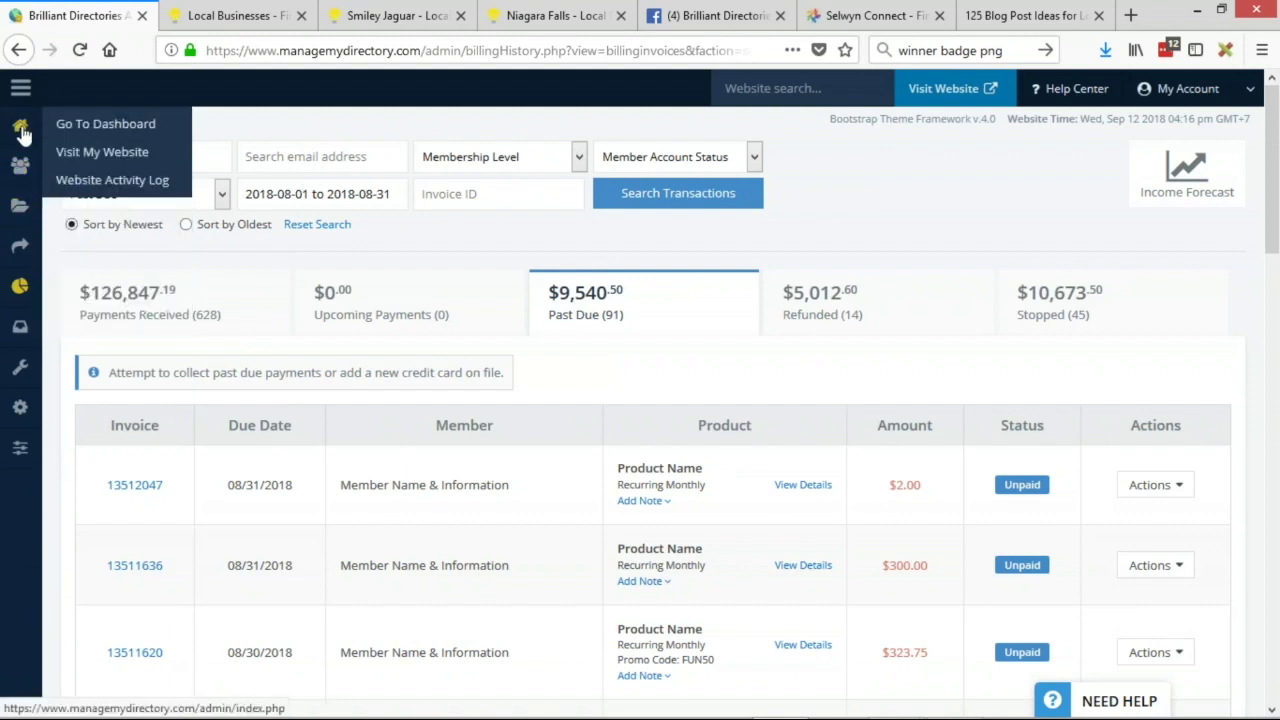
{"action": "left_click", "coordinate": [22, 132]}
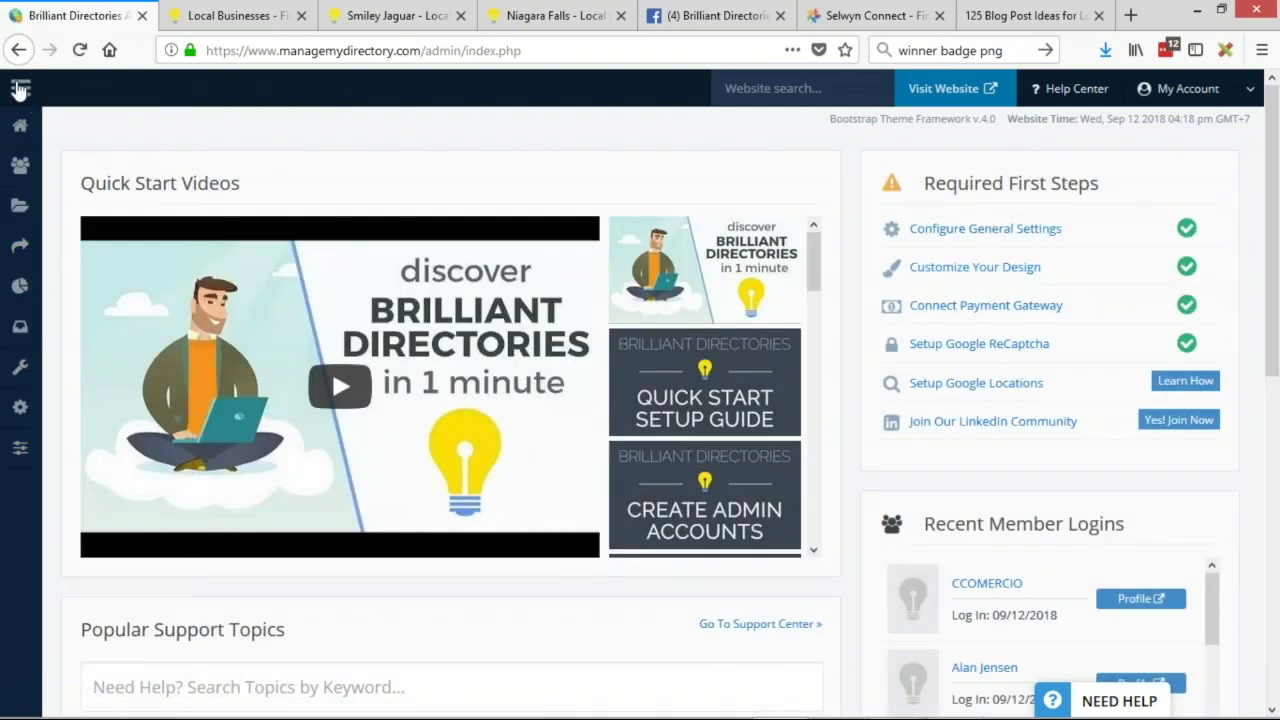
{"action": "left_click", "coordinate": [22, 90]}
{"action": "left_click", "coordinate": [22, 90]}
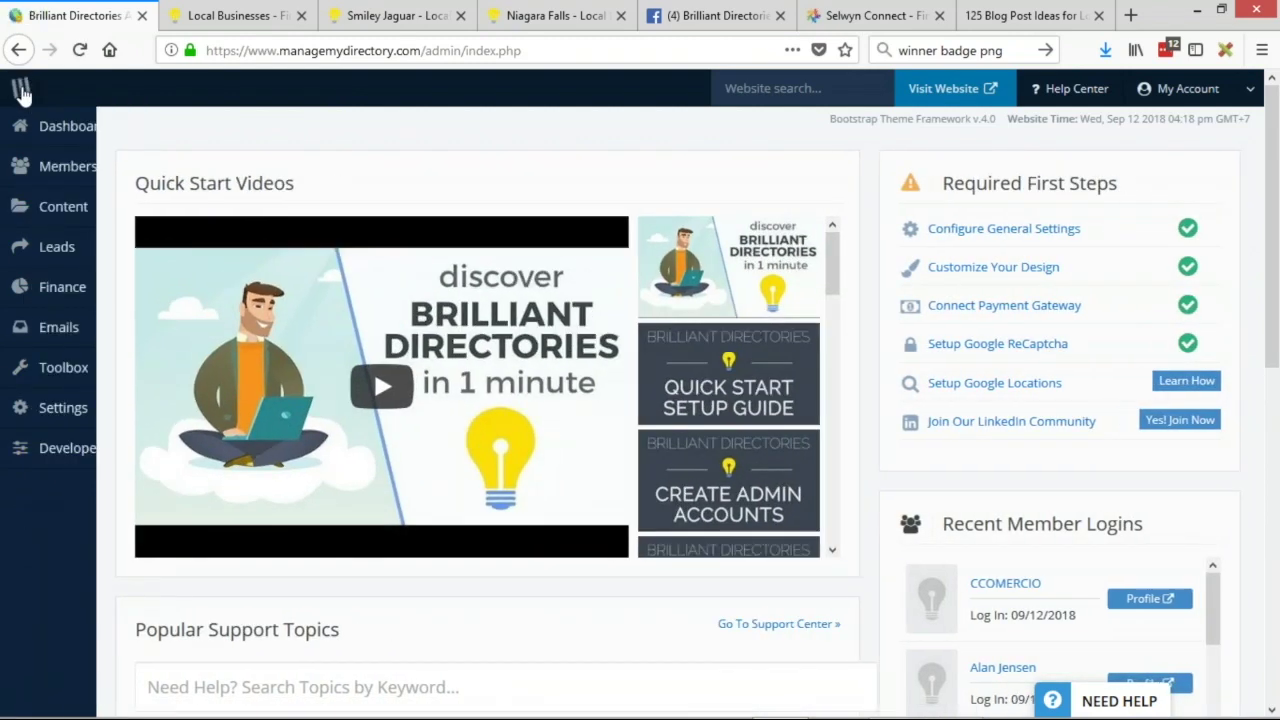
{"action": "mouse_move", "coordinate": [20, 448]}
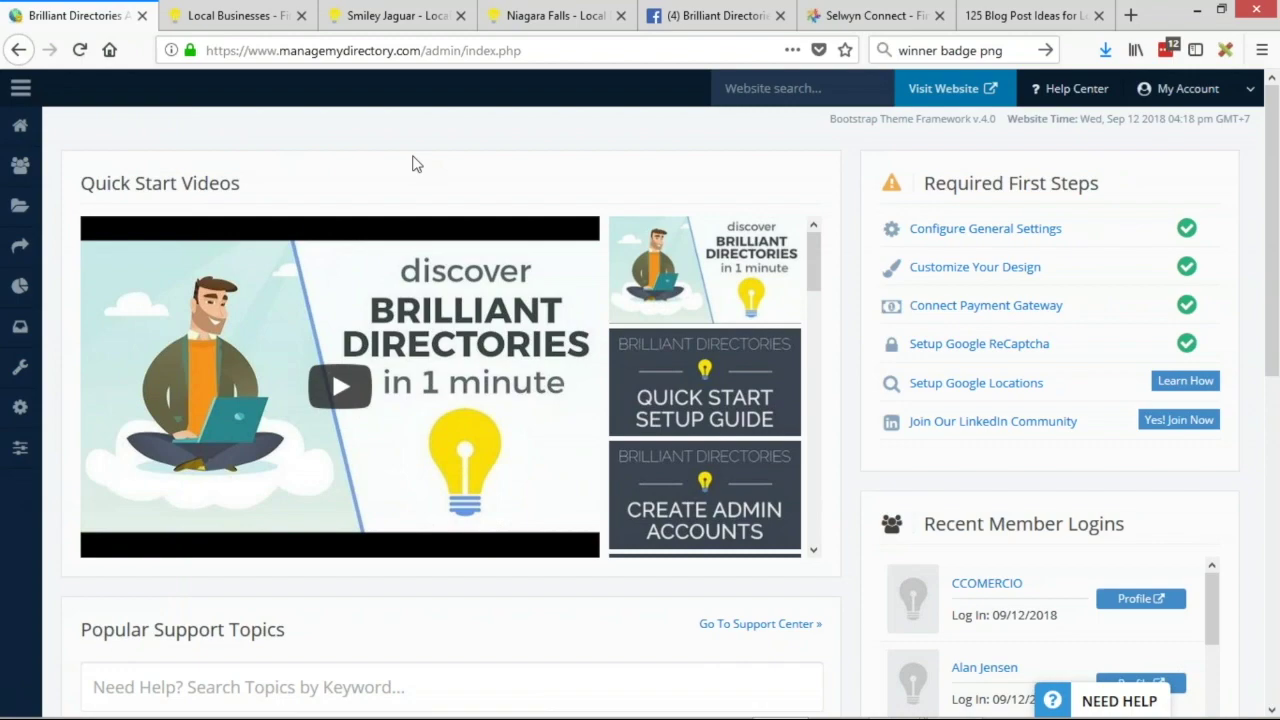
{"action": "key", "text": "alt+Tab"}
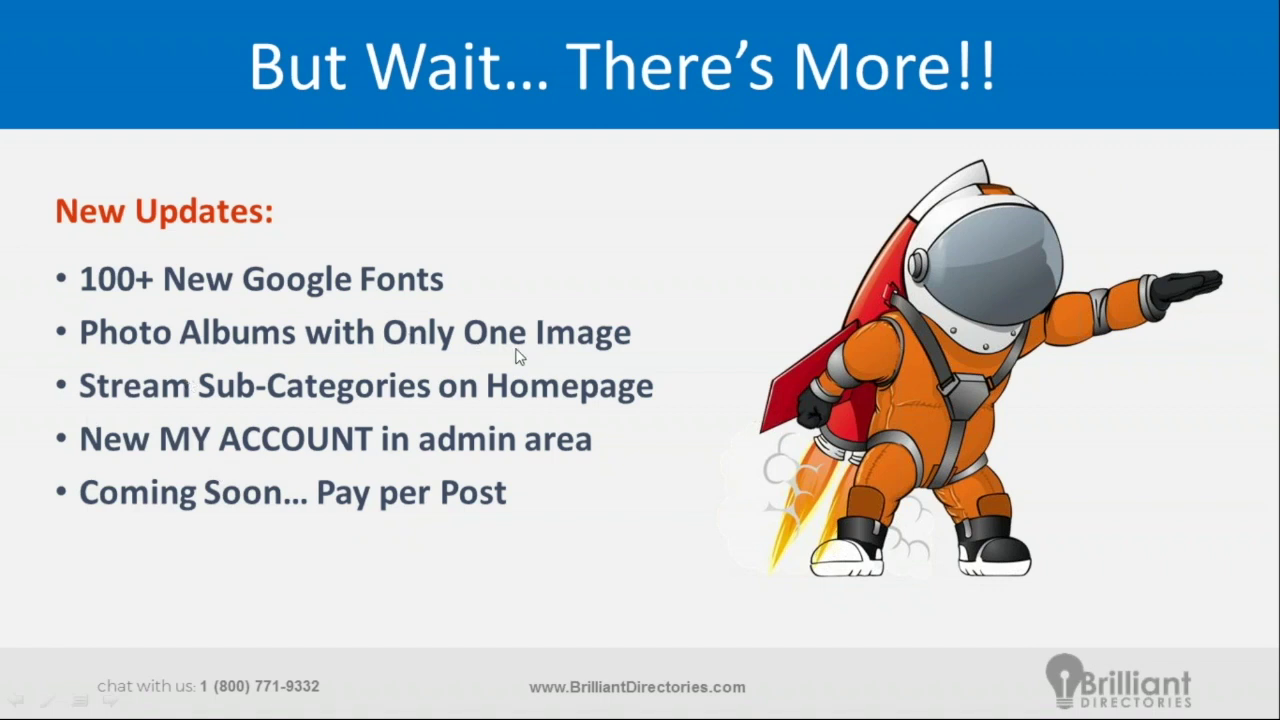
{"action": "key", "text": "alt+Tab"}
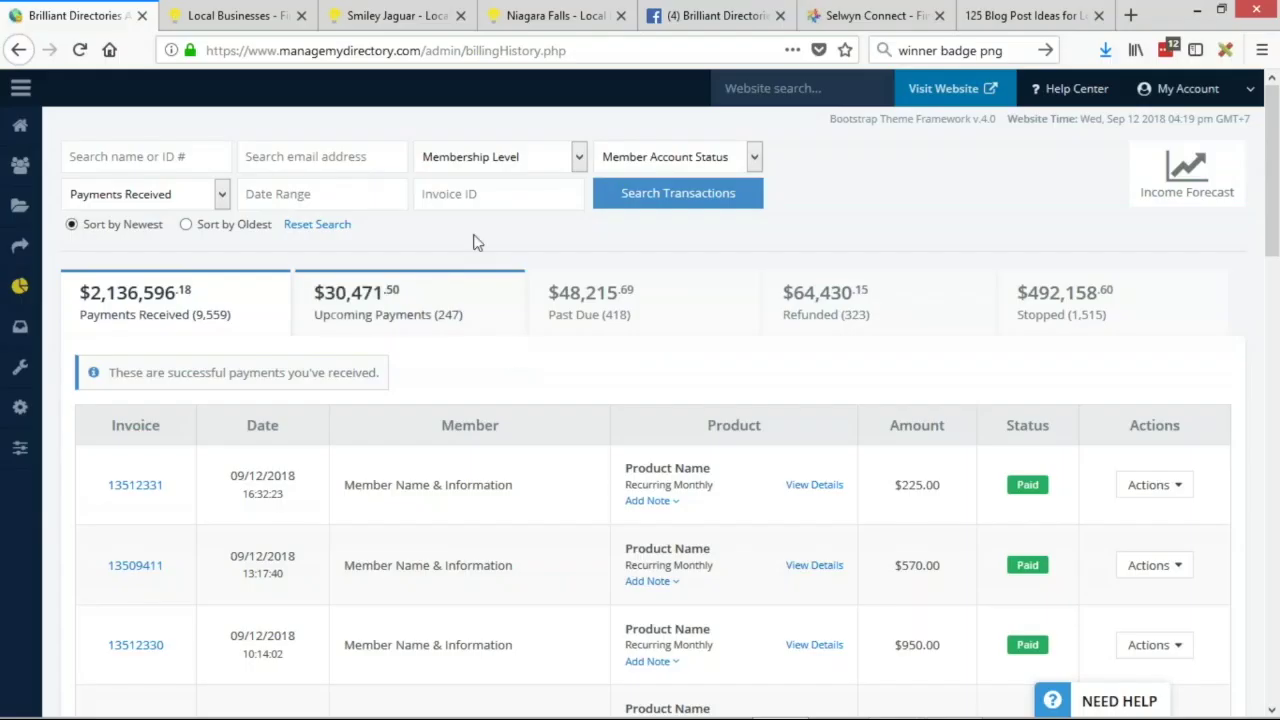
- Switch to the Smiley Jaguar photo album and examine its image gallery, showing different photos from the thumbnail strip
{"action": "left_click", "coordinate": [560, 14]}
{"action": "left_click", "coordinate": [390, 15]}
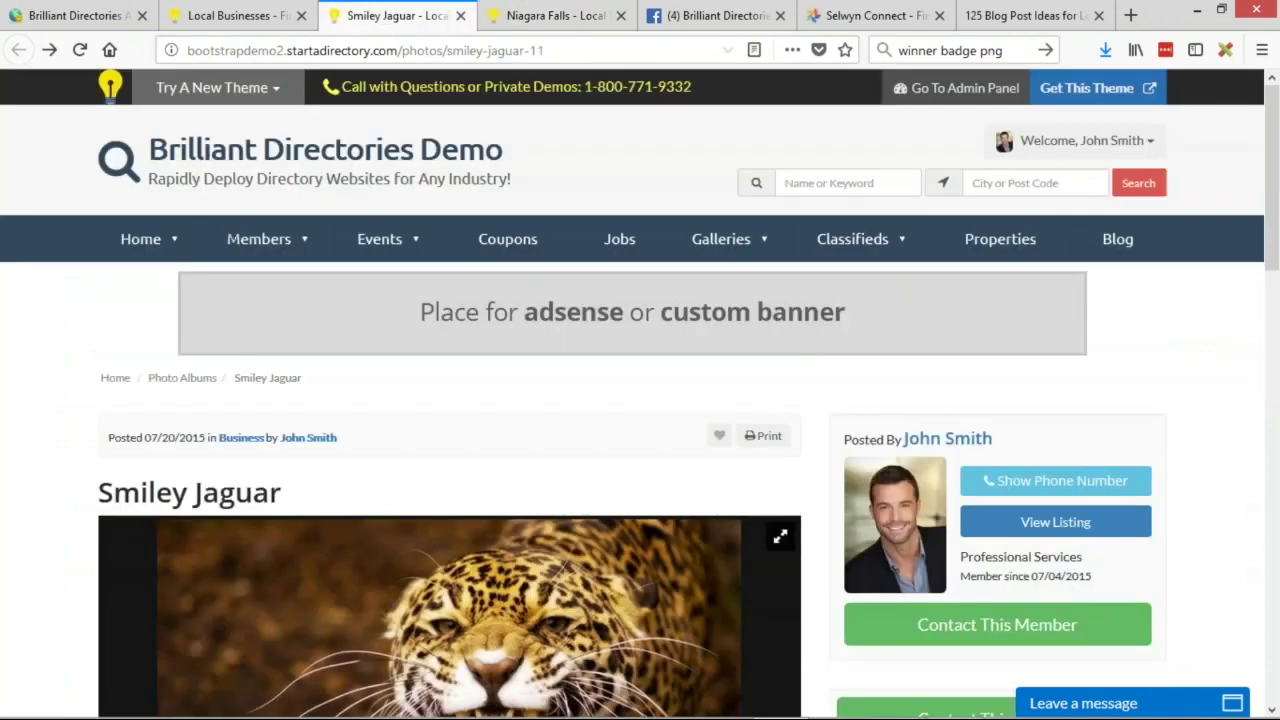
{"action": "scroll", "coordinate": [243, 314], "scroll_direction": "down", "scroll_amount": 2}
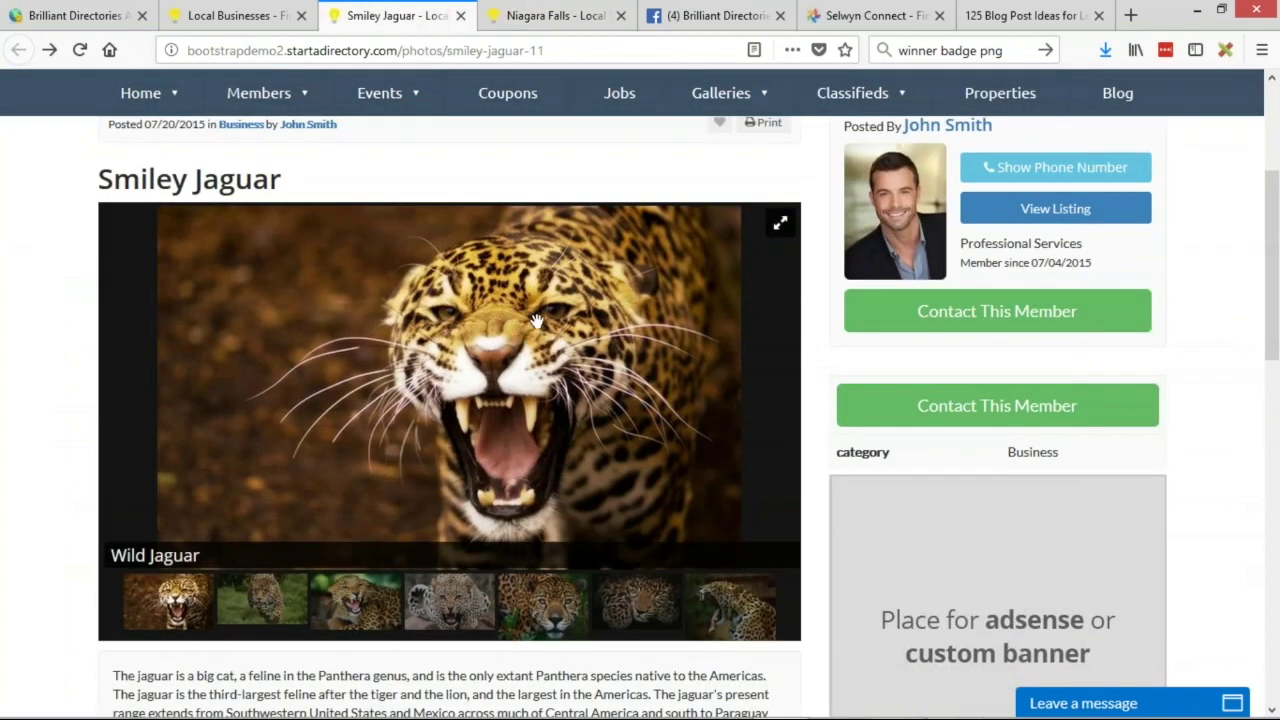
{"action": "scroll", "coordinate": [302, 328], "scroll_direction": "down", "scroll_amount": 2}
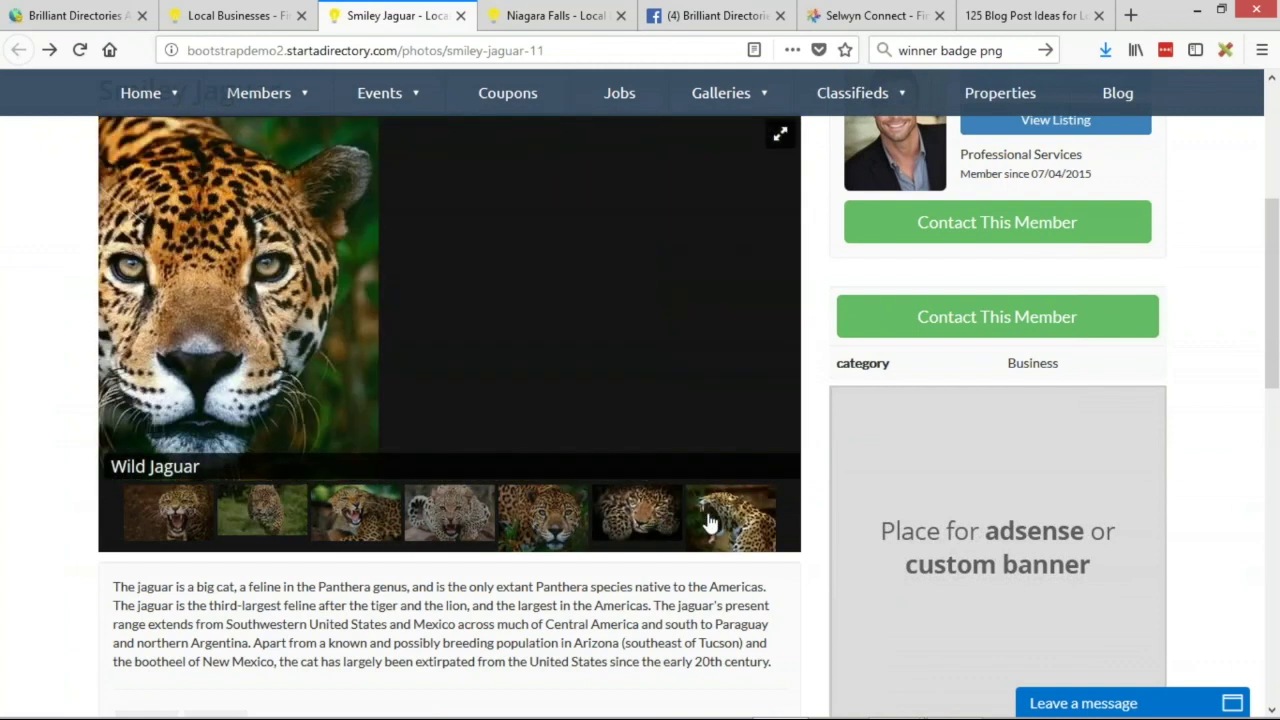
{"action": "scroll", "coordinate": [715, 460], "scroll_direction": "up", "scroll_amount": 2}
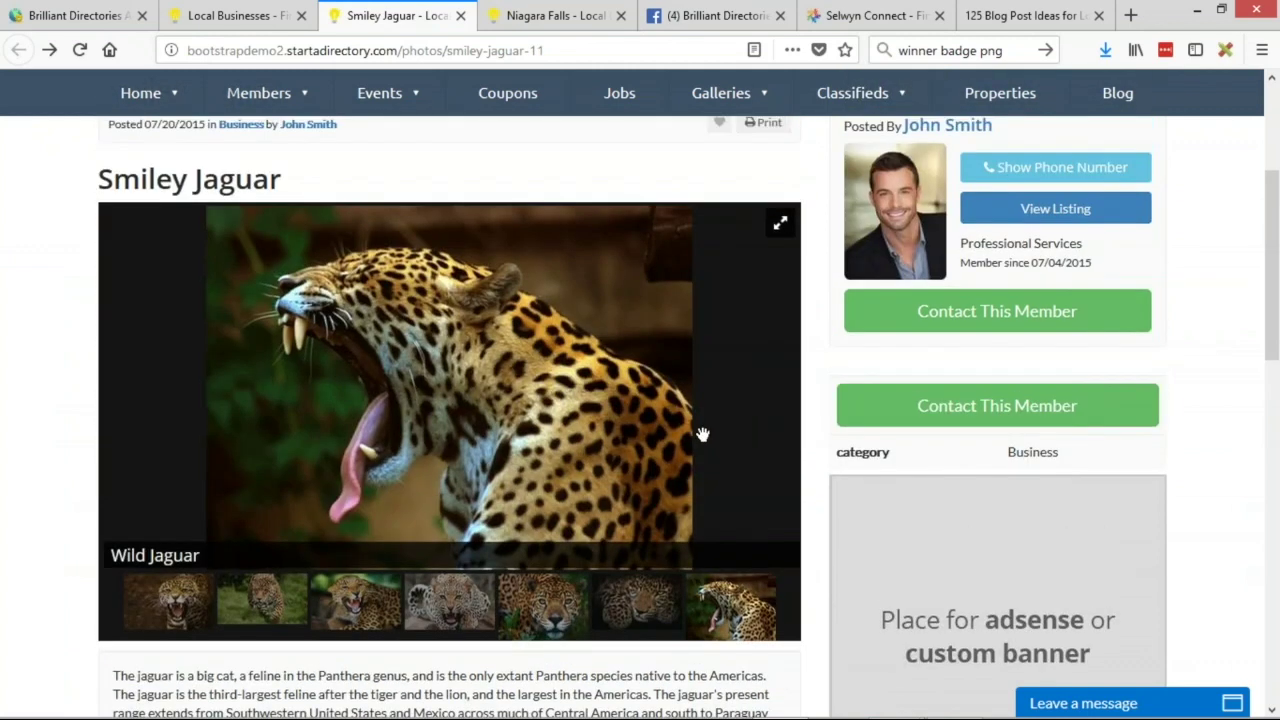
{"action": "scroll", "coordinate": [300, 480], "scroll_direction": "down", "scroll_amount": 4}
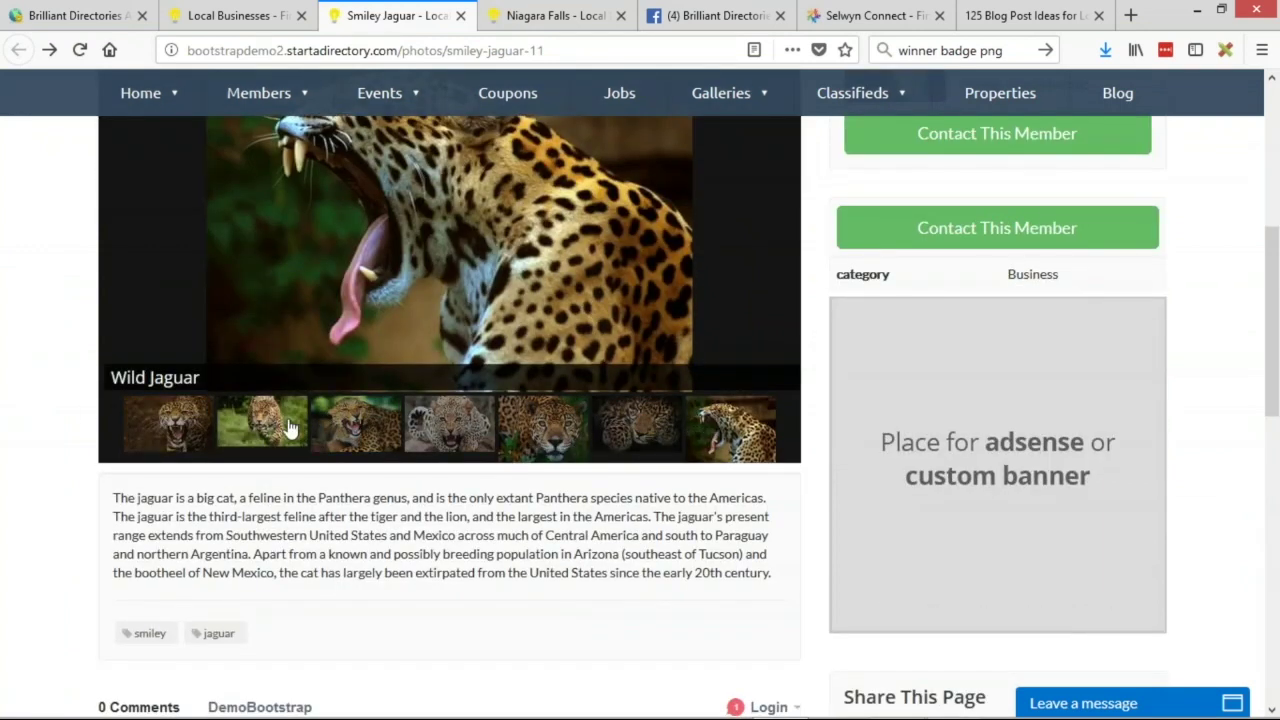
{"action": "left_click", "coordinate": [190, 418]}
{"action": "scroll", "coordinate": [460, 289], "scroll_direction": "up", "scroll_amount": 2}
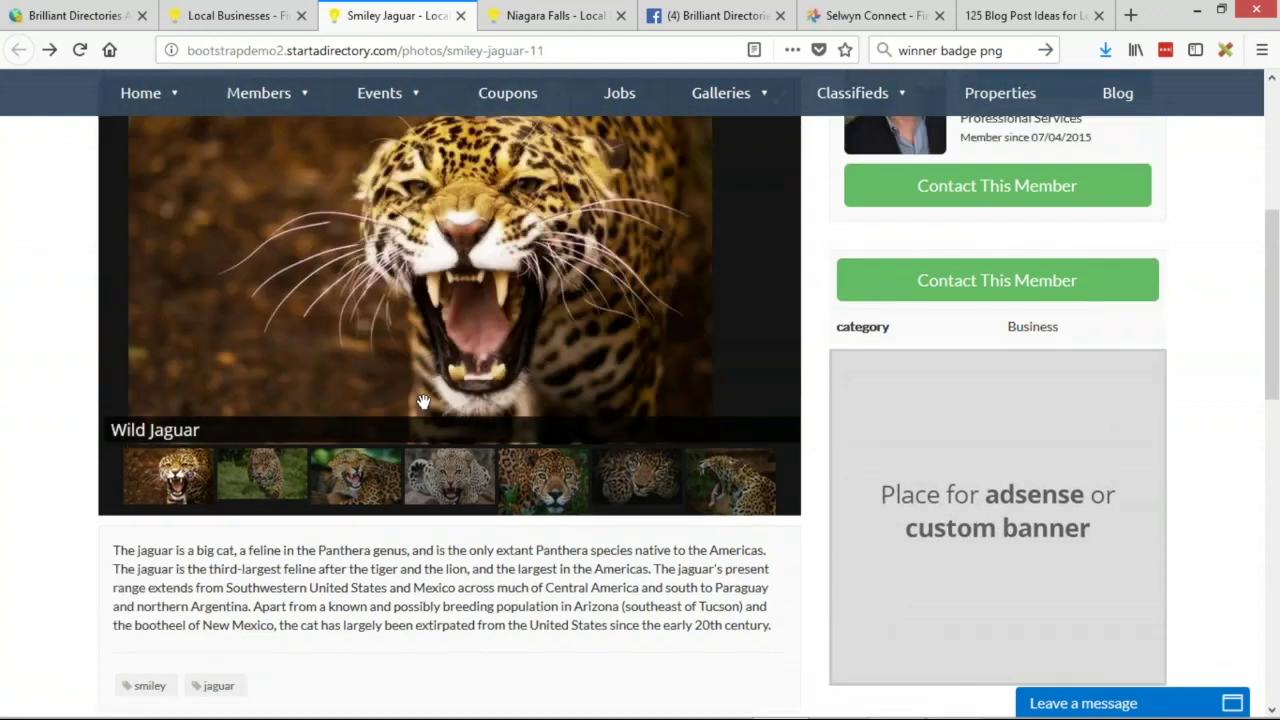
{"action": "scroll", "coordinate": [423, 406], "scroll_direction": "down", "scroll_amount": 1}
- View the Niagara Falls photo album and compare its single-image layout with the Smiley Jaguar gallery
{"action": "left_click", "coordinate": [243, 16]}
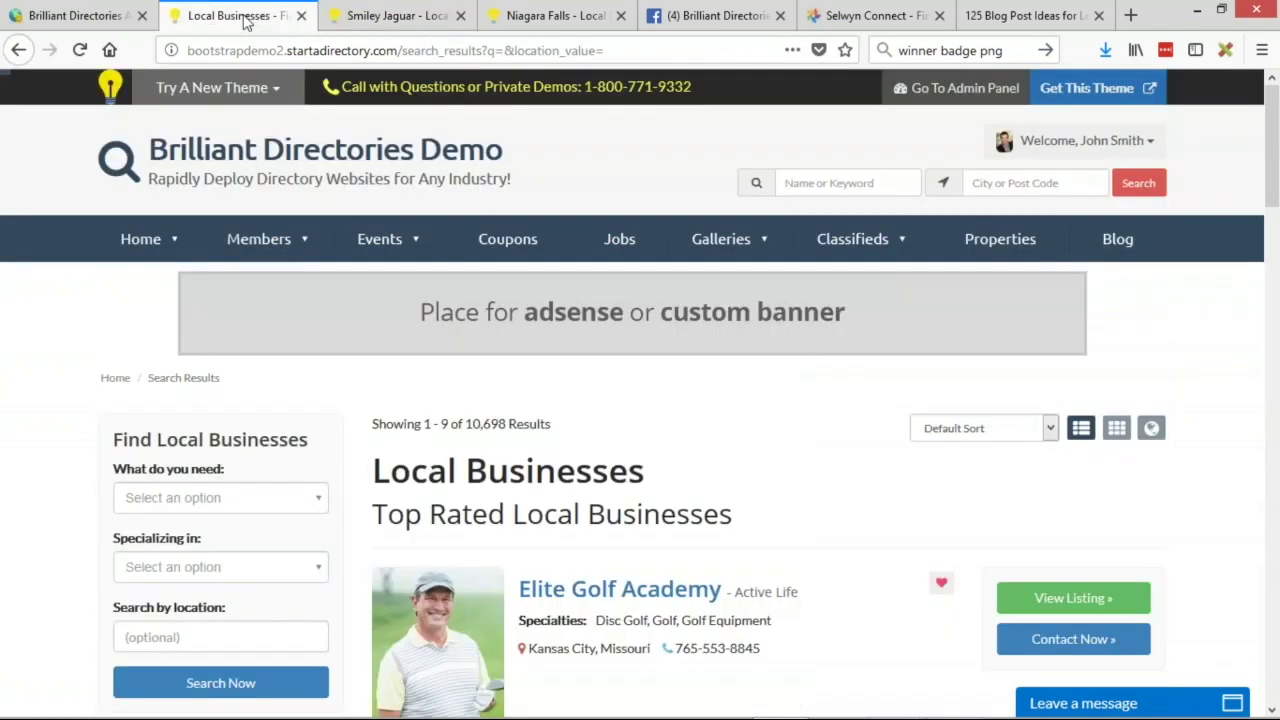
{"action": "left_click", "coordinate": [545, 16]}
{"action": "scroll", "coordinate": [445, 310], "scroll_direction": "up", "scroll_amount": 1}
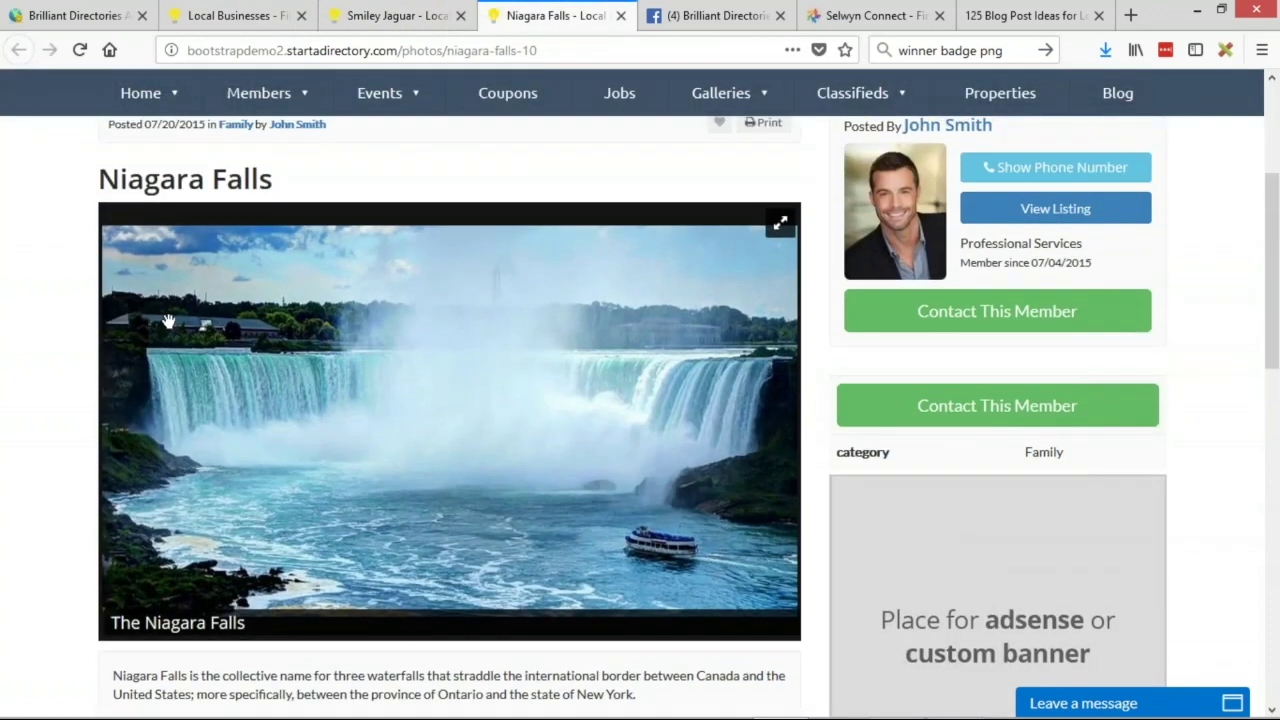
{"action": "scroll", "coordinate": [440, 353], "scroll_direction": "down", "scroll_amount": 1}
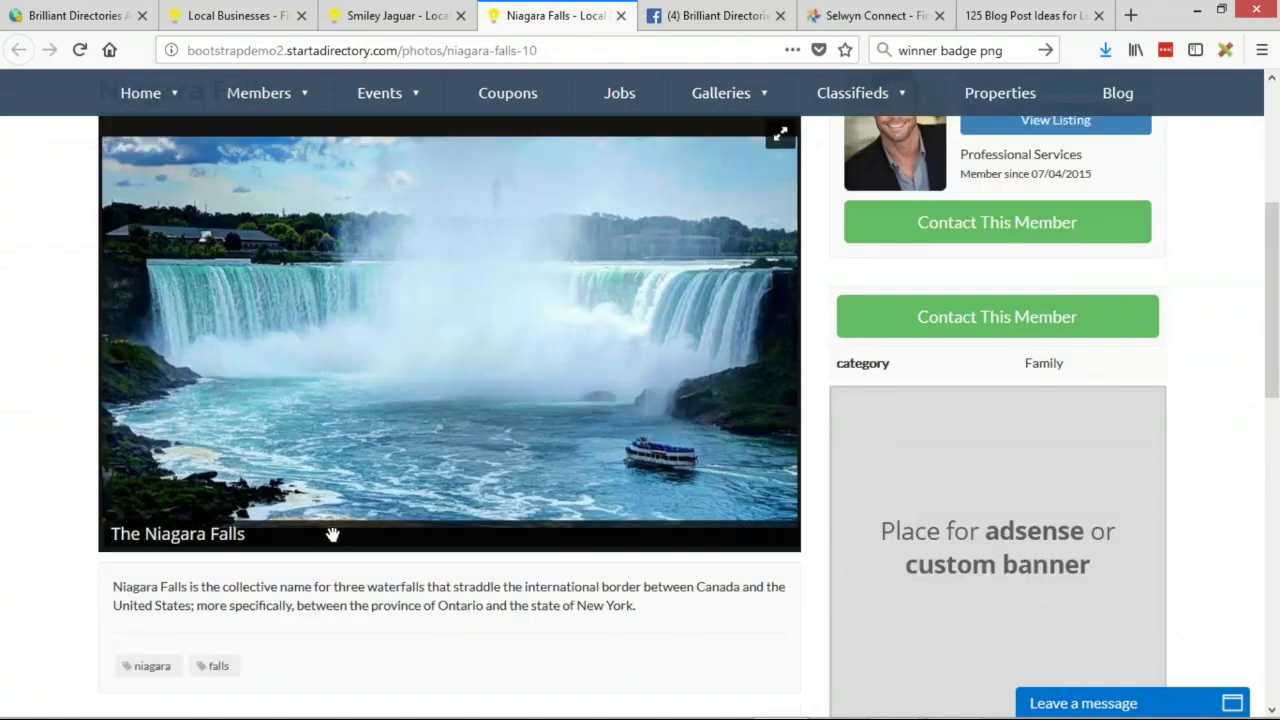
{"action": "scroll", "coordinate": [335, 530], "scroll_direction": "up", "scroll_amount": 1}
{"action": "scroll", "coordinate": [297, 631], "scroll_direction": "down", "scroll_amount": 1}
{"action": "key", "text": "ctrl+shift+Tab"}
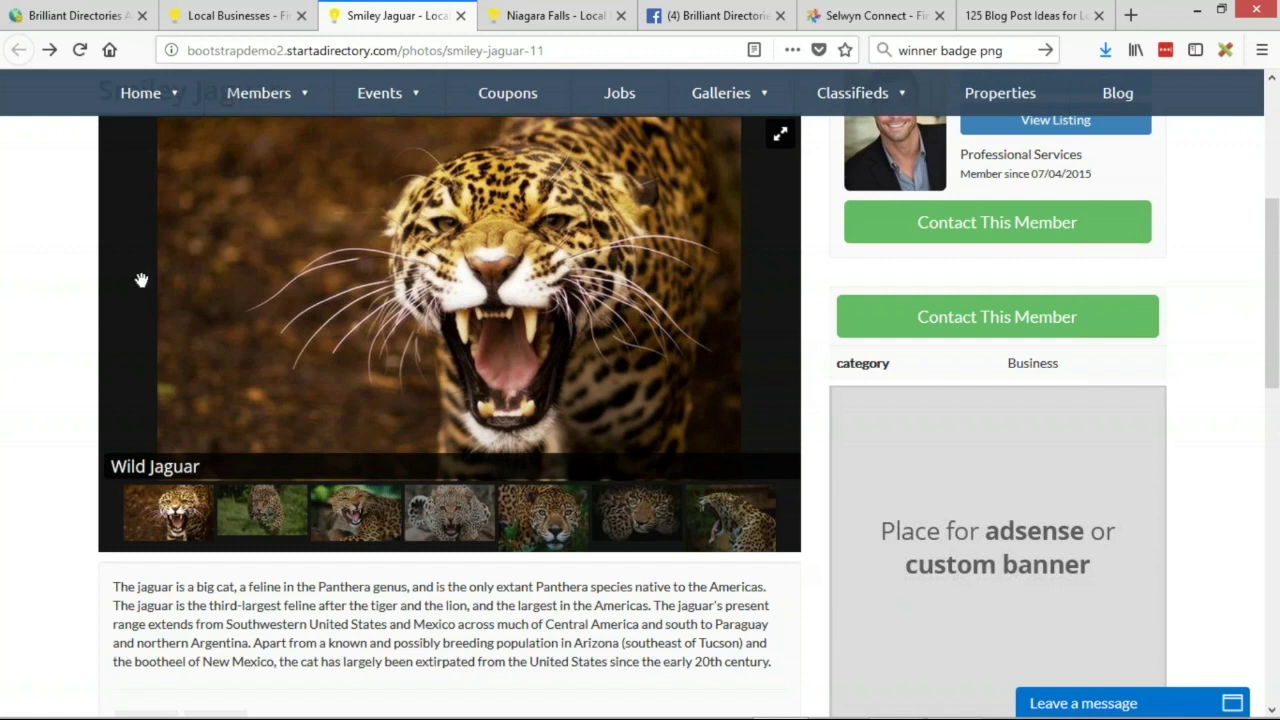
{"action": "left_click", "coordinate": [555, 15]}
{"action": "scroll", "coordinate": [453, 338], "scroll_direction": "up", "scroll_amount": 1}
{"action": "scroll", "coordinate": [429, 386], "scroll_direction": "down", "scroll_amount": 1}
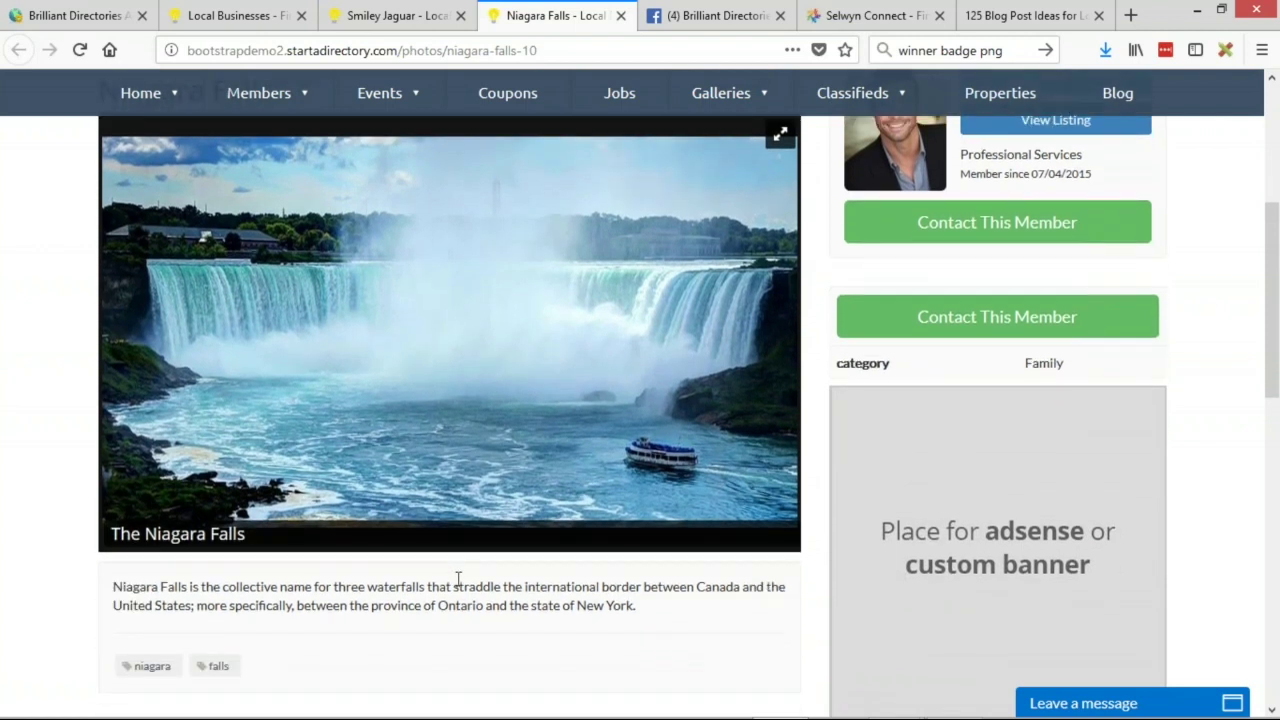
{"action": "scroll", "coordinate": [458, 580], "scroll_direction": "up", "scroll_amount": 1}
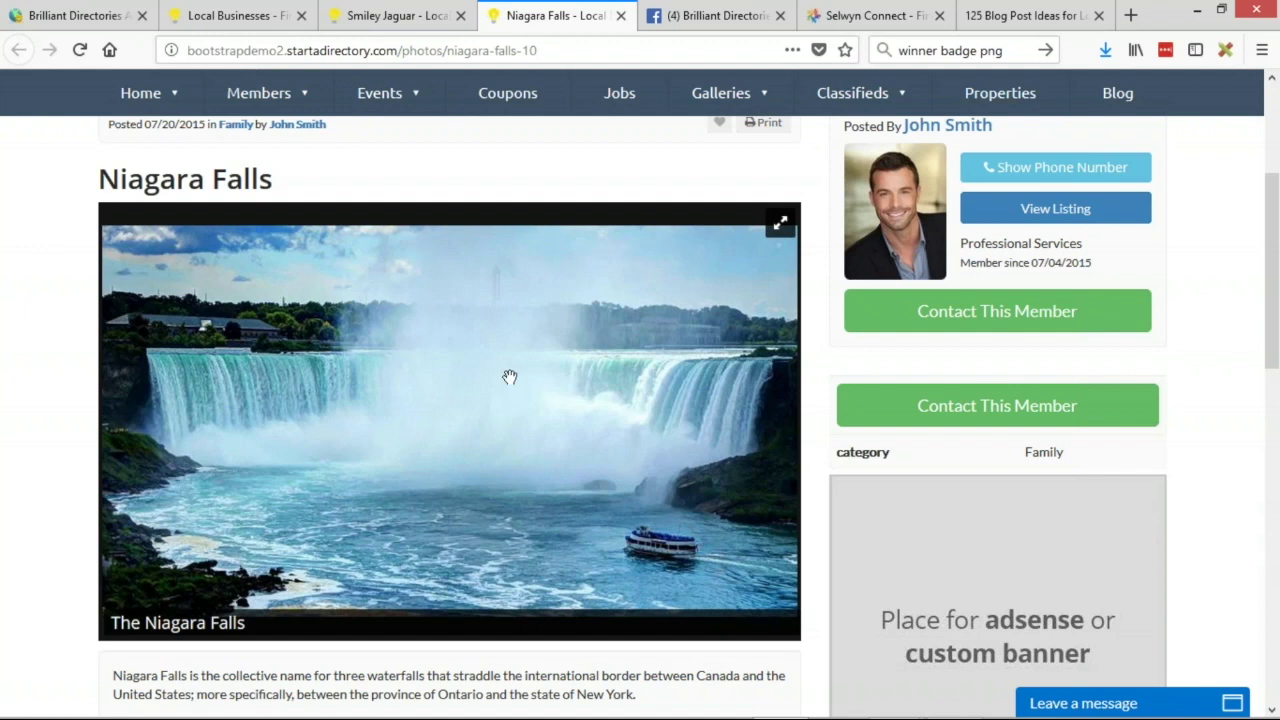
{"action": "key", "text": "alt+Tab"}
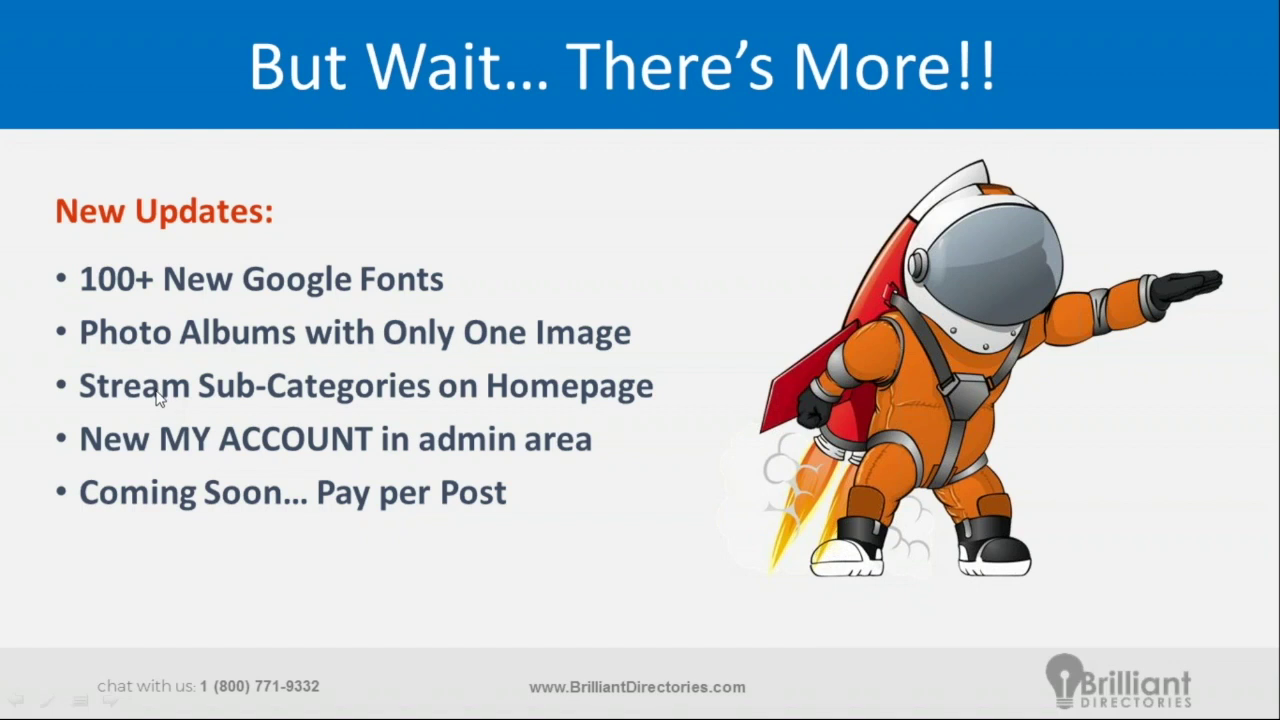
{"action": "key", "text": "alt+Tab"}
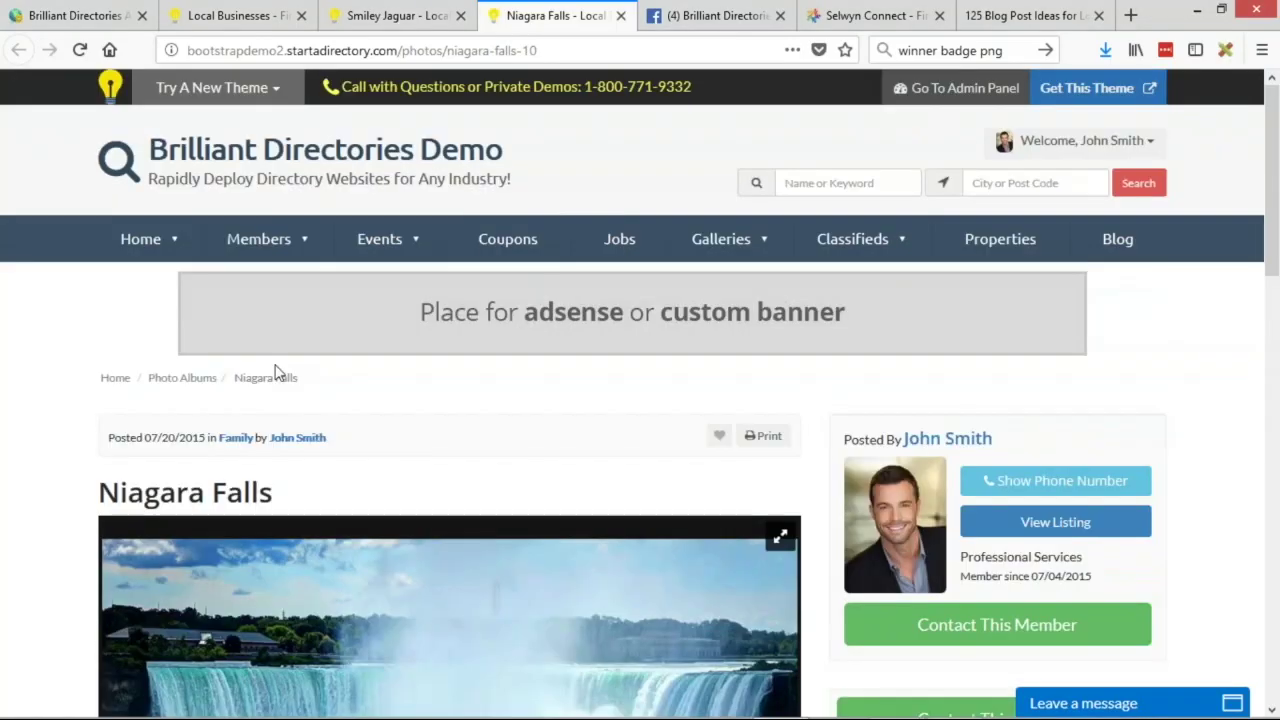
- Open the demo site's homepage and examine the category tiles in the Search Popular Categories section
{"action": "left_click", "coordinate": [273, 165]}
{"action": "scroll", "coordinate": [103, 297], "scroll_direction": "down", "scroll_amount": 10}
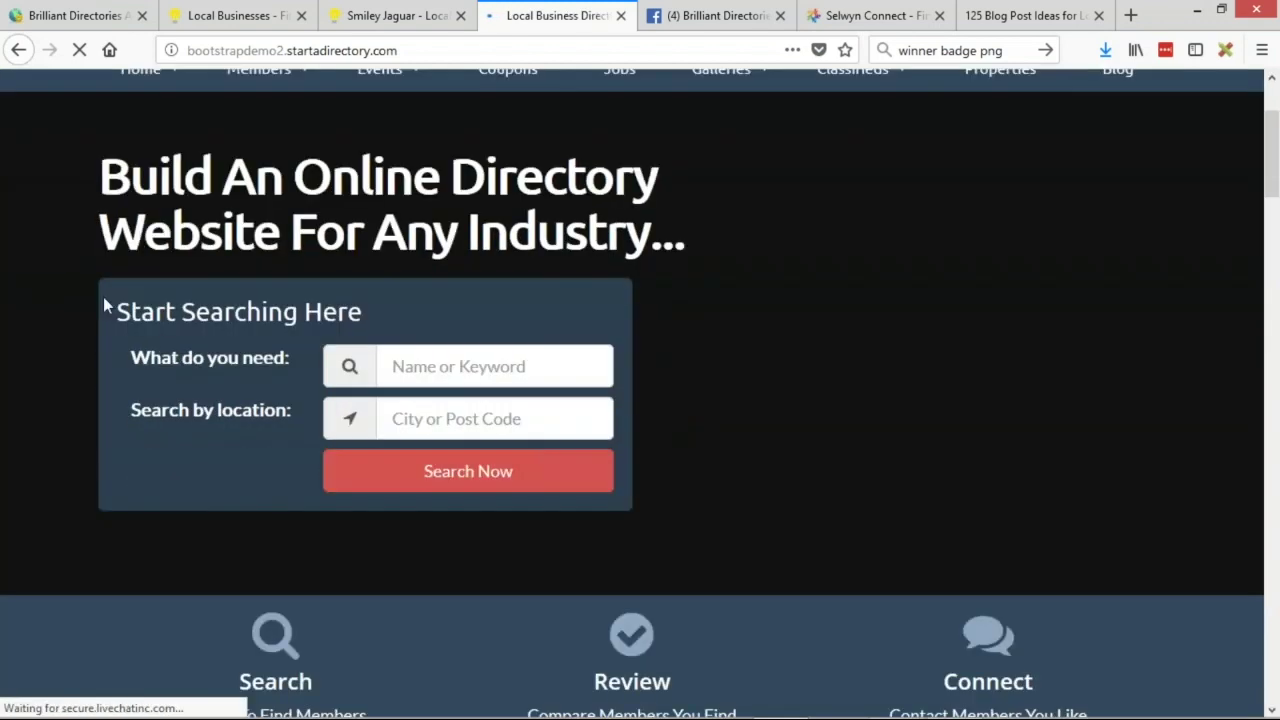
{"action": "scroll", "coordinate": [55, 210], "scroll_direction": "down", "scroll_amount": 4}
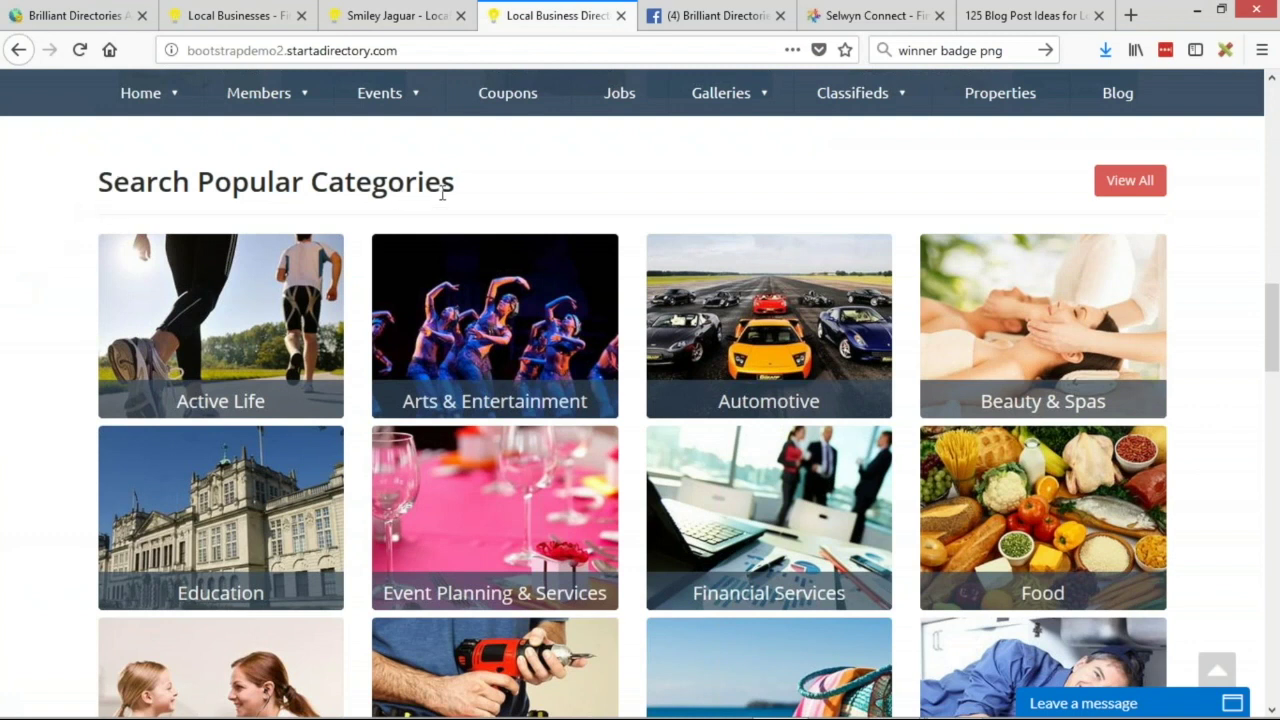
{"action": "scroll", "coordinate": [685, 290], "scroll_direction": "down", "scroll_amount": 3}
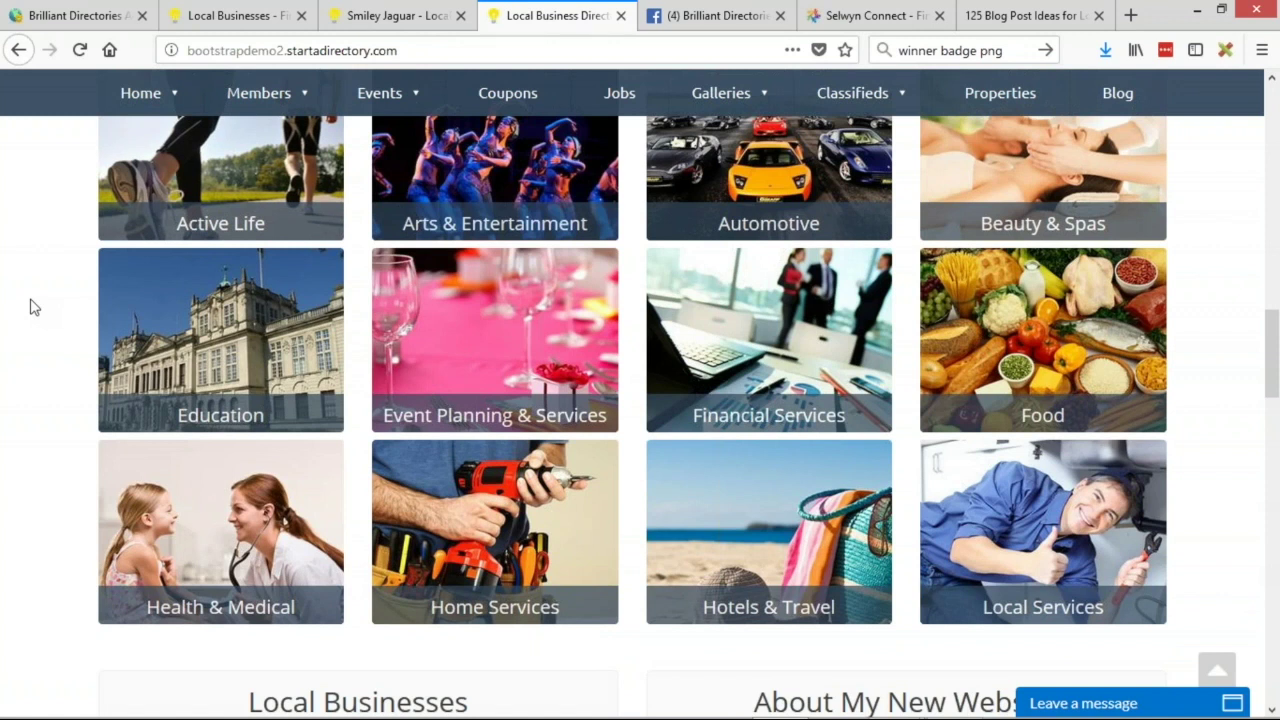
- Switch from the demo homepage to the admin area, open Member Categories and examine the top-level categories with their homepage images
{"action": "scroll", "coordinate": [34, 306], "scroll_direction": "up", "scroll_amount": 3}
{"action": "scroll", "coordinate": [49, 317], "scroll_direction": "down", "scroll_amount": 1}
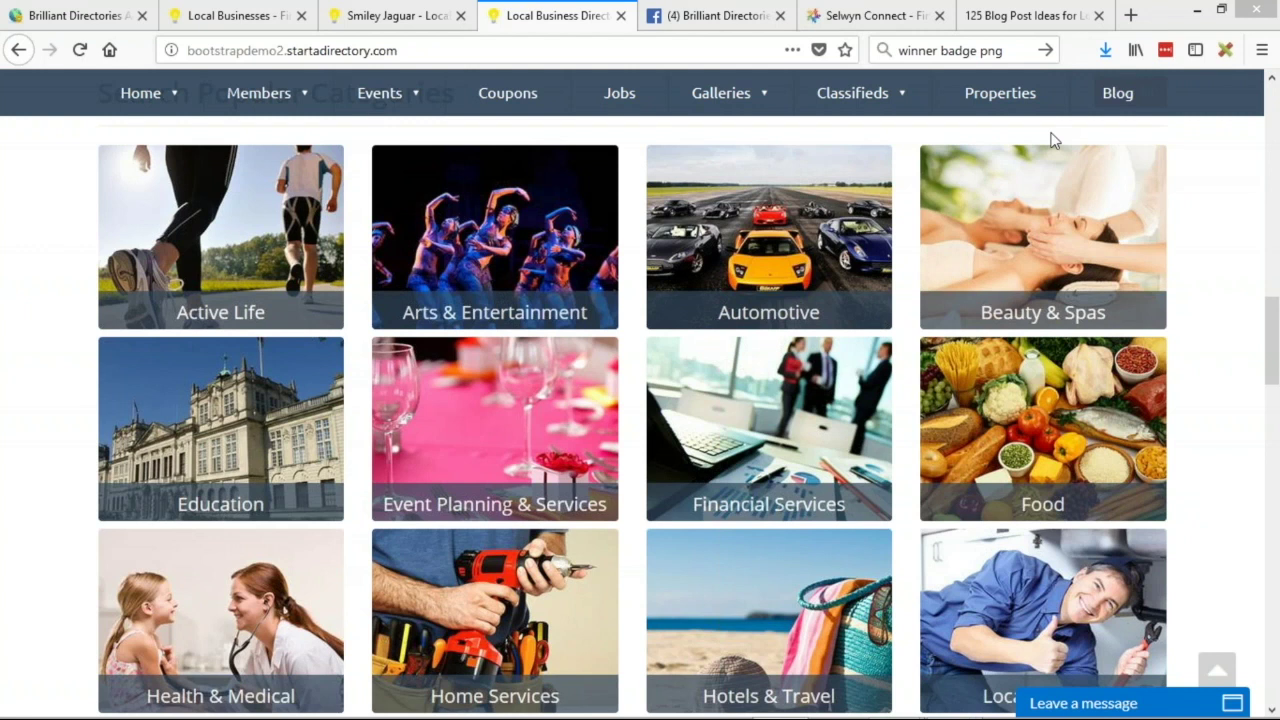
{"action": "key", "text": "ctrl+1"}
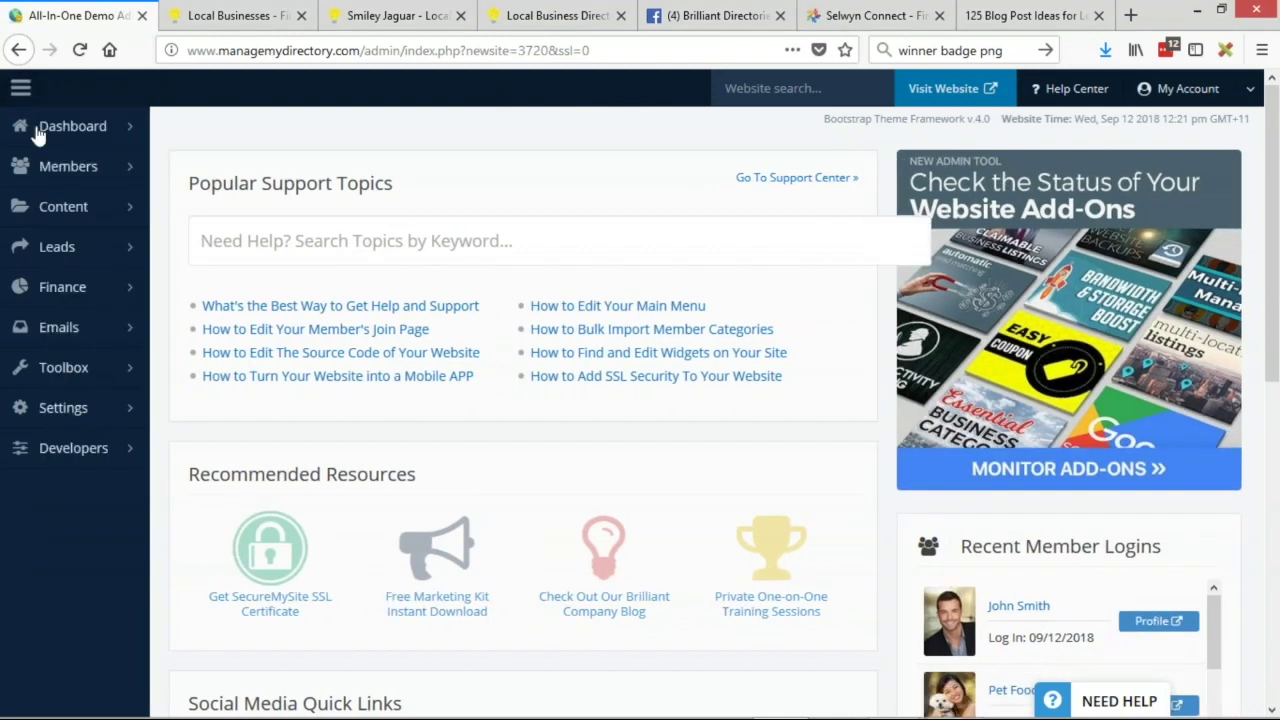
{"action": "mouse_move", "coordinate": [75, 172]}
{"action": "left_click", "coordinate": [238, 203]}
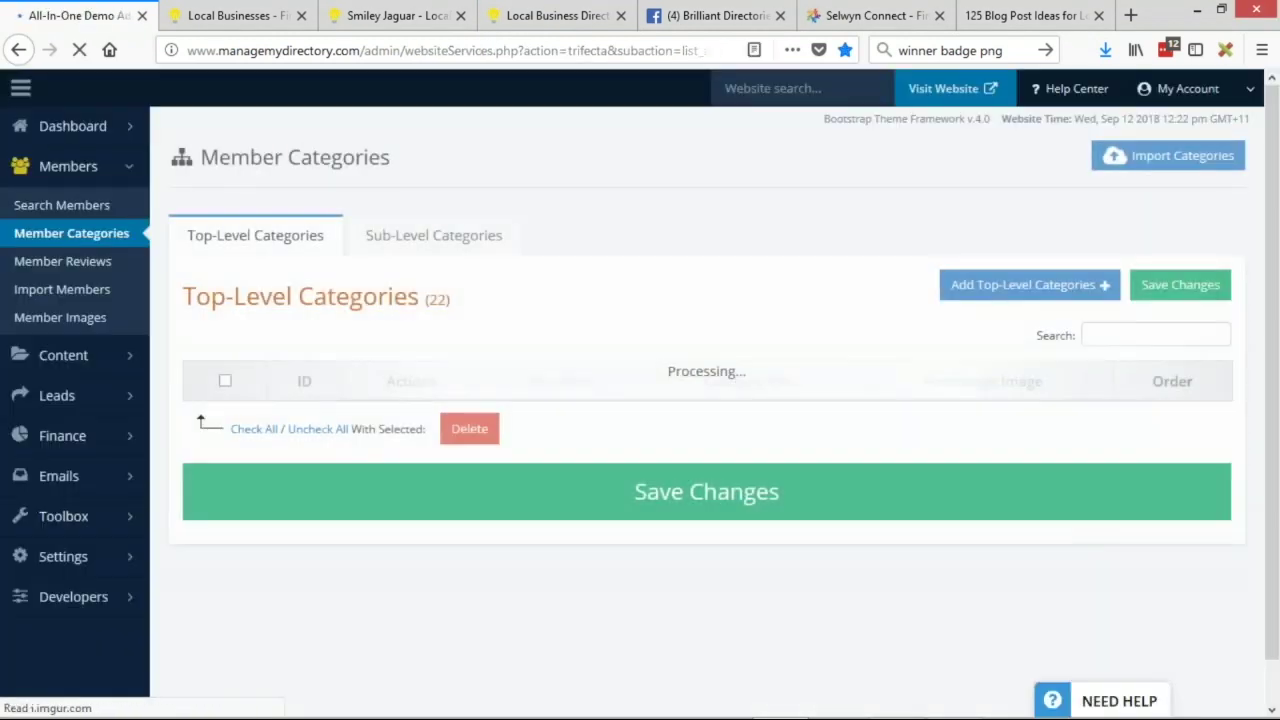
{"action": "scroll", "coordinate": [967, 305], "scroll_direction": "down", "scroll_amount": 2}
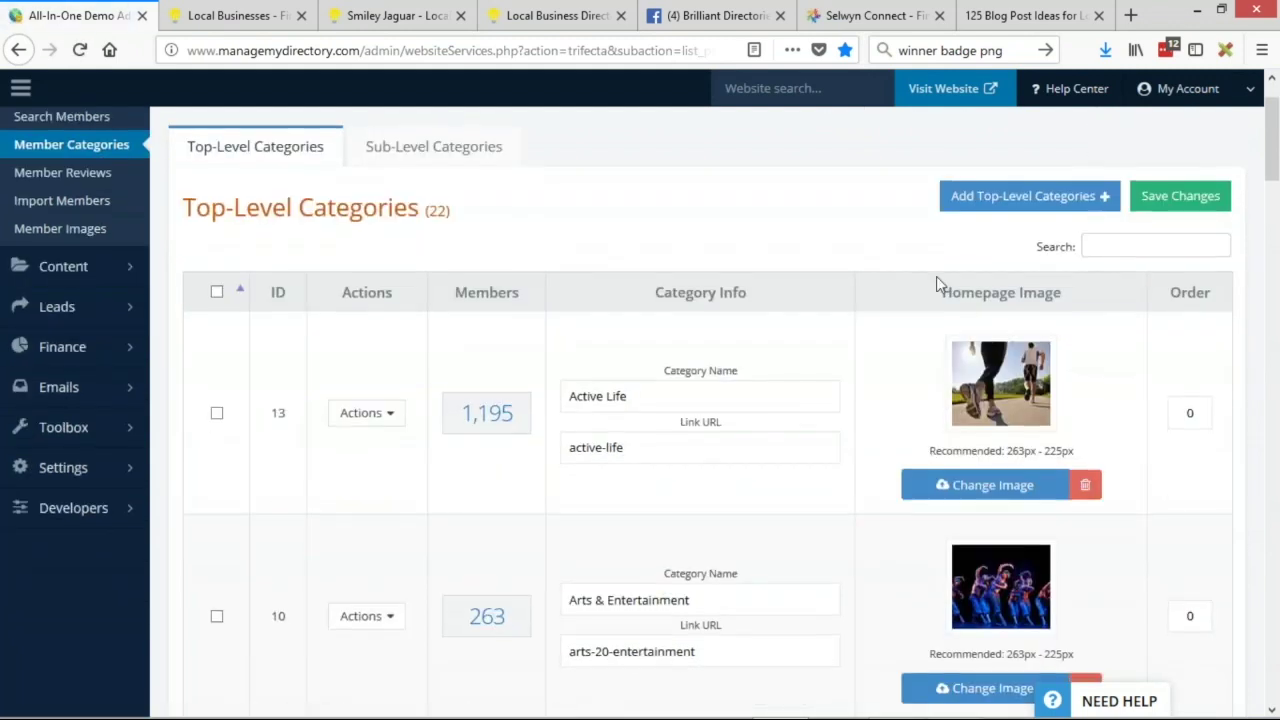
{"action": "left_click_drag", "start_coordinate": [184, 208], "coordinate": [410, 208]}
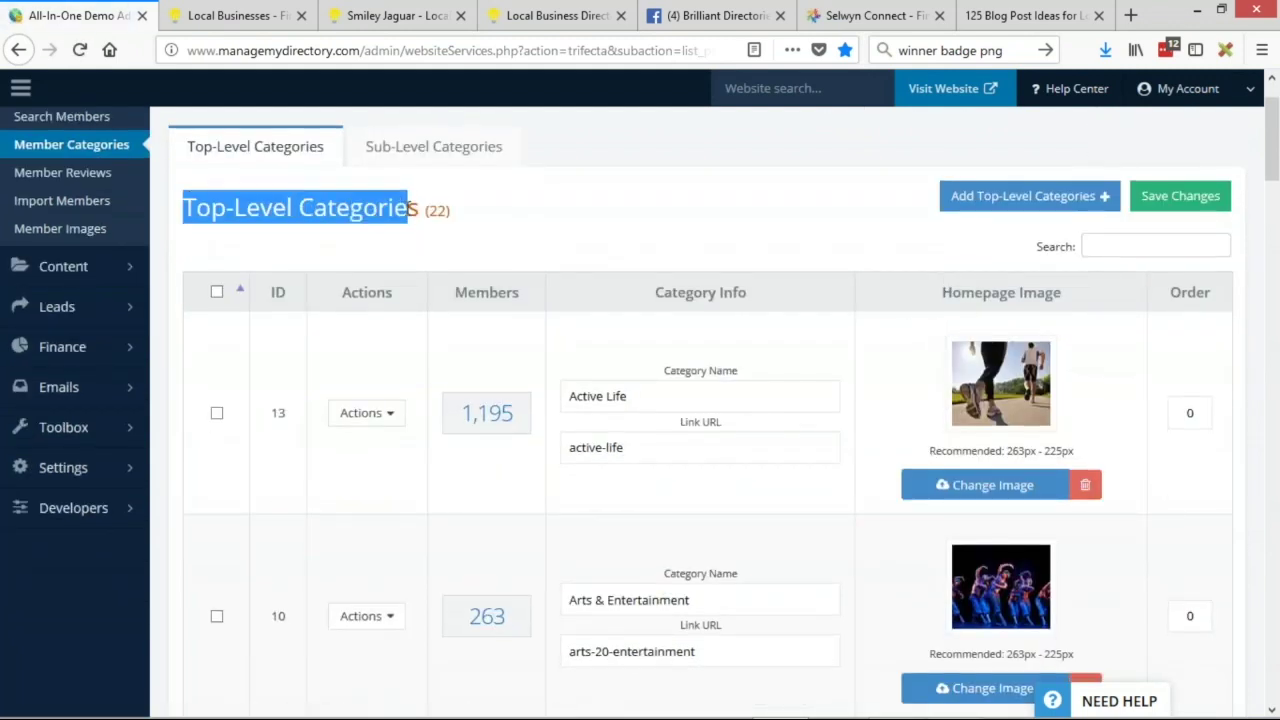
{"action": "scroll", "coordinate": [1005, 380], "scroll_direction": "down", "scroll_amount": 7}
{"action": "scroll", "coordinate": [1008, 400], "scroll_direction": "up", "scroll_amount": 8}
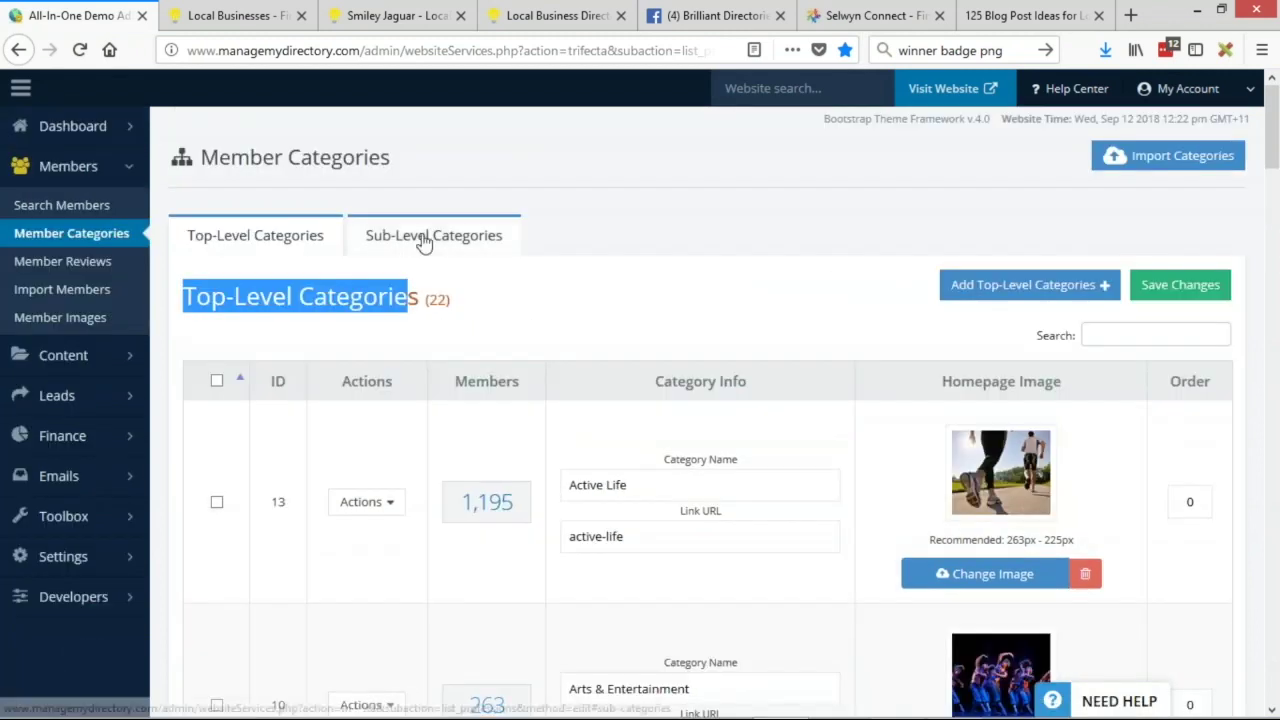
- Open the Sub-Level Categories list and examine the homepage image upload options for its entries
{"action": "left_click", "coordinate": [424, 238]}
{"action": "scroll", "coordinate": [1000, 366], "scroll_direction": "down", "scroll_amount": 1}
{"action": "scroll", "coordinate": [960, 340], "scroll_direction": "down", "scroll_amount": 1}
{"action": "scroll", "coordinate": [980, 400], "scroll_direction": "down", "scroll_amount": 1}
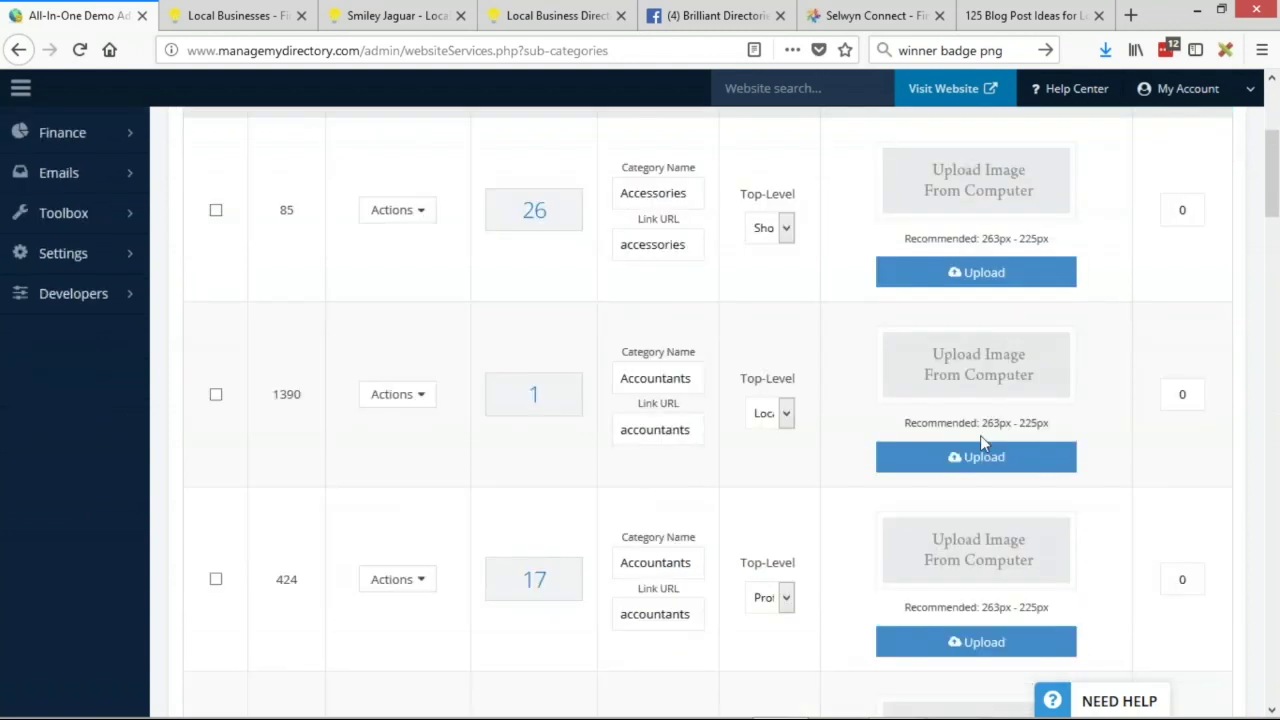
{"action": "scroll", "coordinate": [983, 443], "scroll_direction": "down", "scroll_amount": 8}
{"action": "scroll", "coordinate": [977, 466], "scroll_direction": "down", "scroll_amount": 1}
{"action": "scroll", "coordinate": [977, 466], "scroll_direction": "up", "scroll_amount": 6}
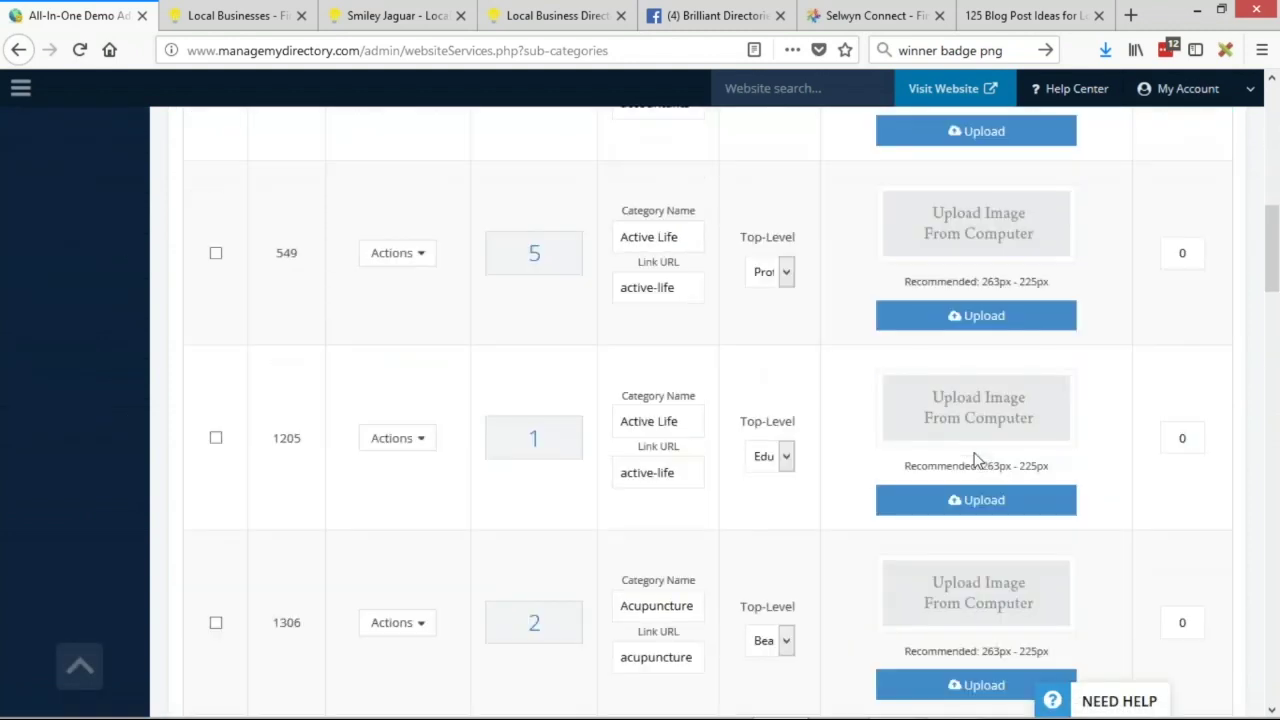
{"action": "scroll", "coordinate": [975, 460], "scroll_direction": "up", "scroll_amount": 8}
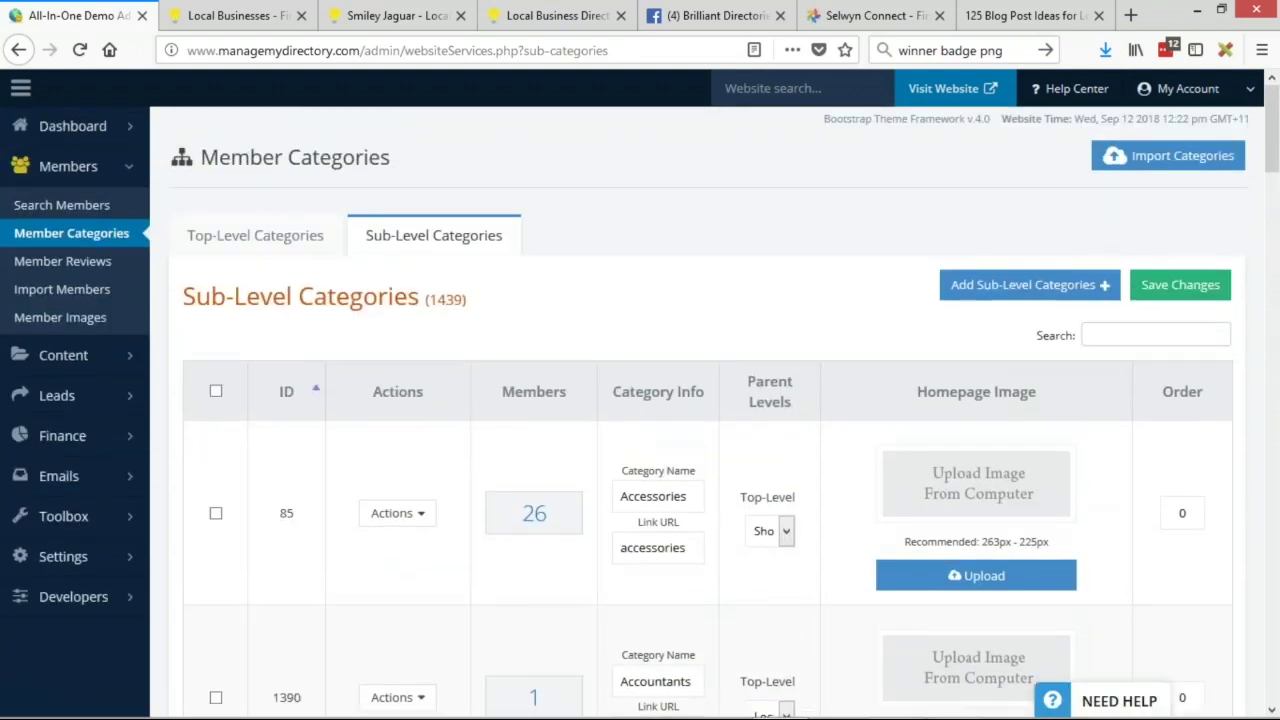
{"action": "scroll", "coordinate": [981, 455], "scroll_direction": "down", "scroll_amount": 1}
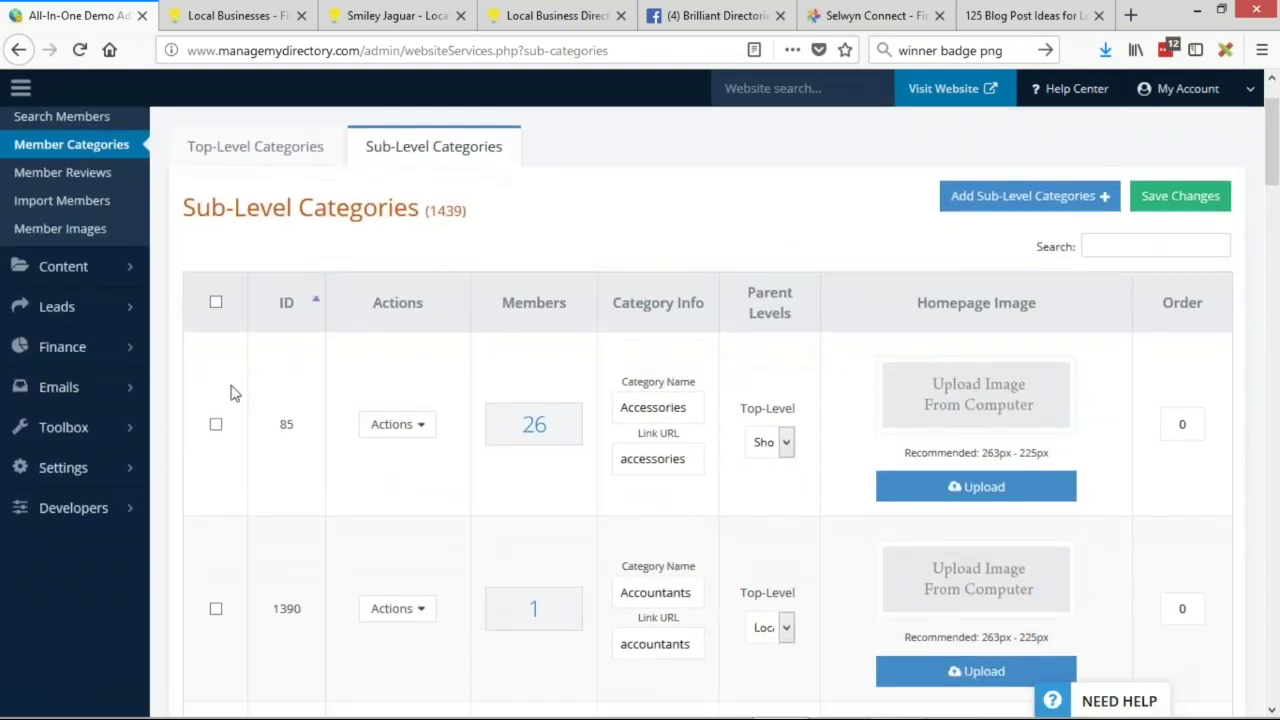
- Open the Homepage Layout page of the Design Settings and expand the Homepage Section Order settings
{"action": "mouse_move", "coordinate": [68, 480]}
{"action": "left_click", "coordinate": [196, 497]}
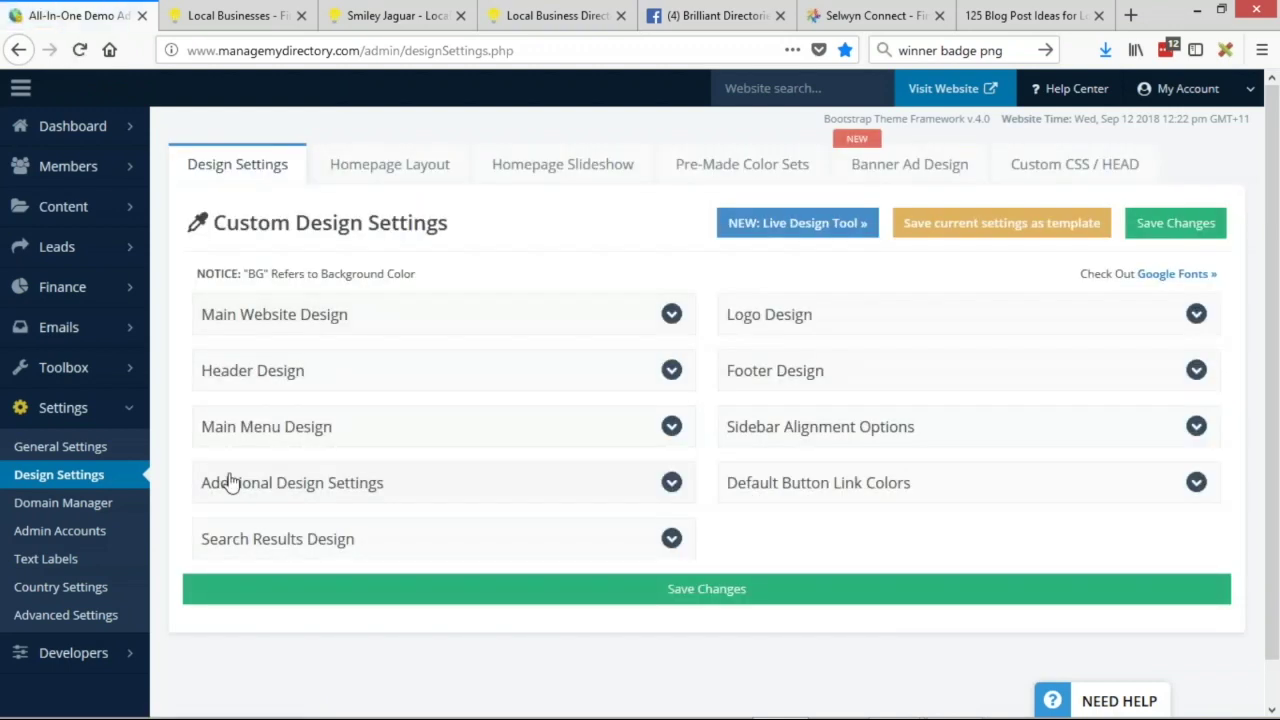
{"action": "left_click", "coordinate": [407, 177]}
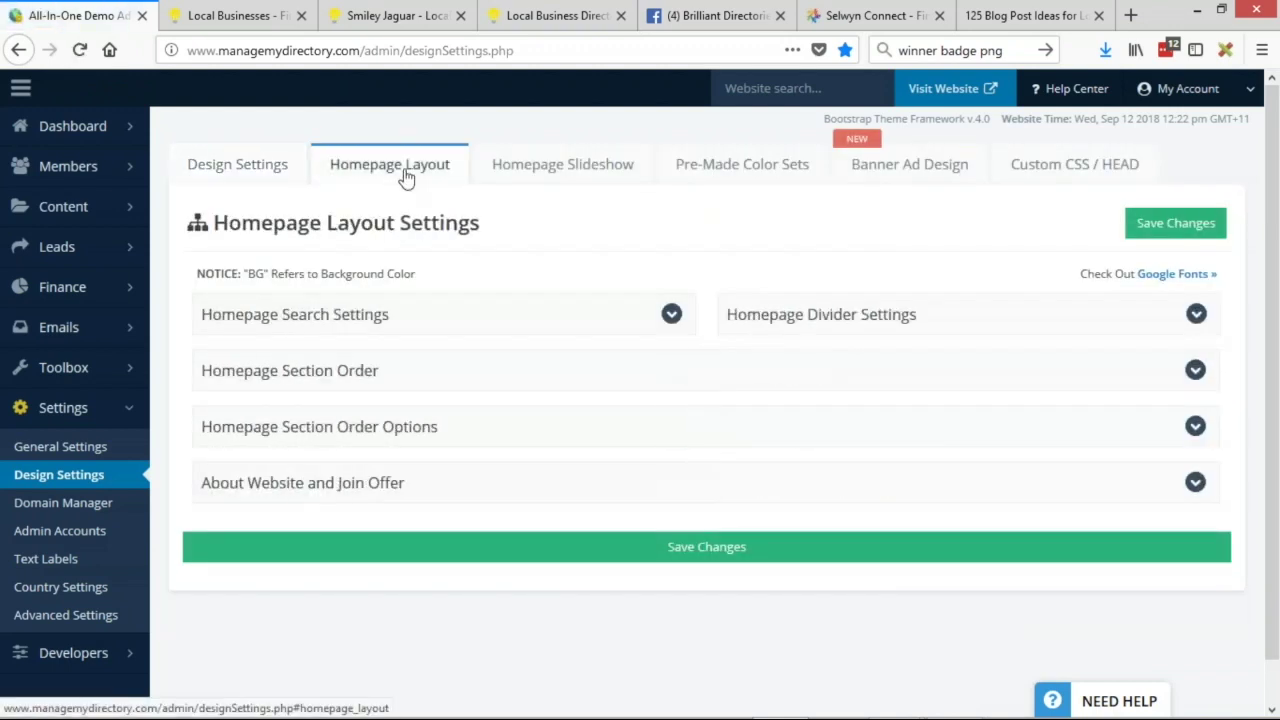
{"action": "left_click", "coordinate": [367, 382]}
{"action": "scroll", "coordinate": [428, 360], "scroll_direction": "down", "scroll_amount": 1}
{"action": "scroll", "coordinate": [428, 360], "scroll_direction": "down", "scroll_amount": 3}
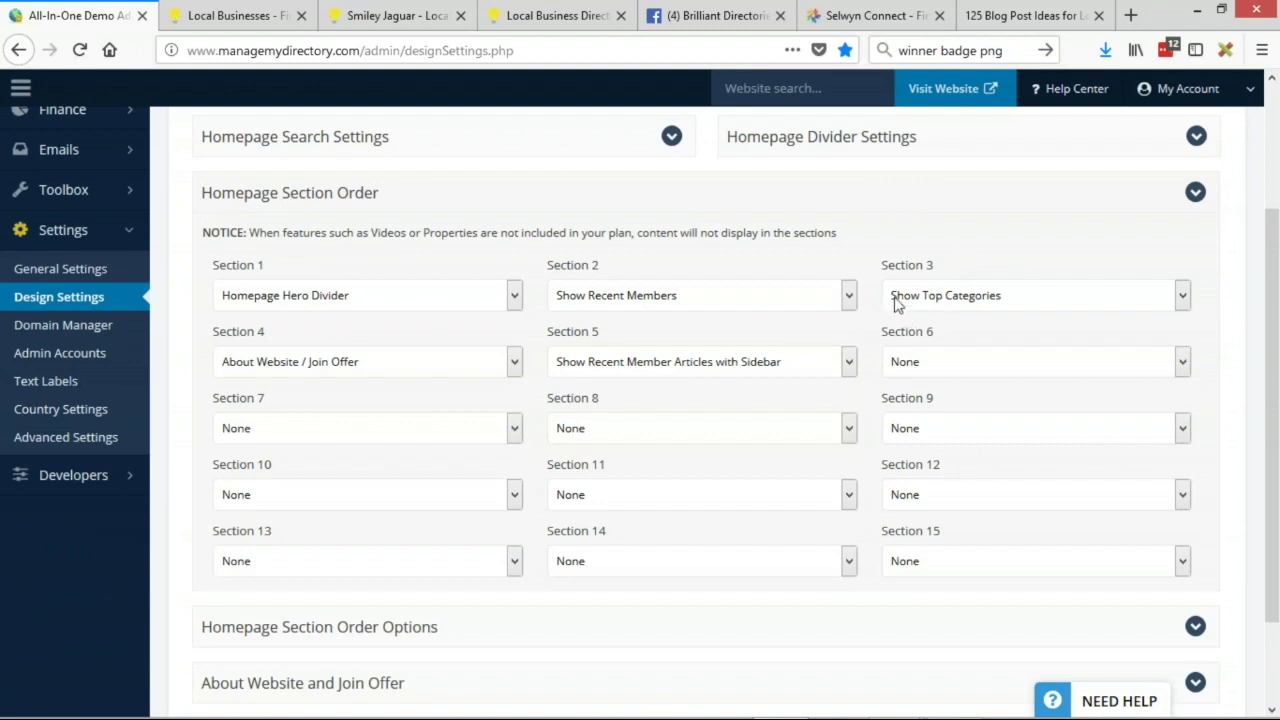
- Set homepage Section 3 to Show Sub Level Categories and collapse the Homepage Section Order settings
{"action": "left_click", "coordinate": [952, 305]}
{"action": "scroll", "coordinate": [1000, 252], "scroll_direction": "down", "scroll_amount": 2}
{"action": "left_click", "coordinate": [1000, 210]}
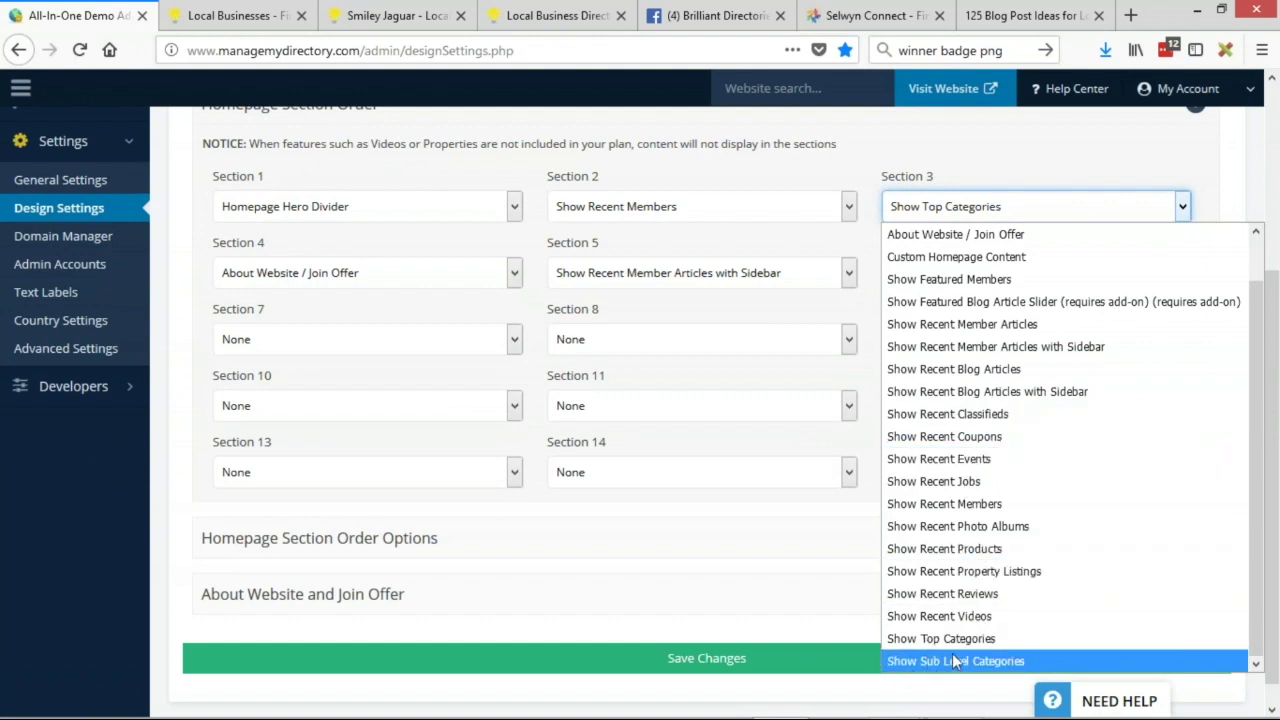
{"action": "left_click", "coordinate": [989, 665]}
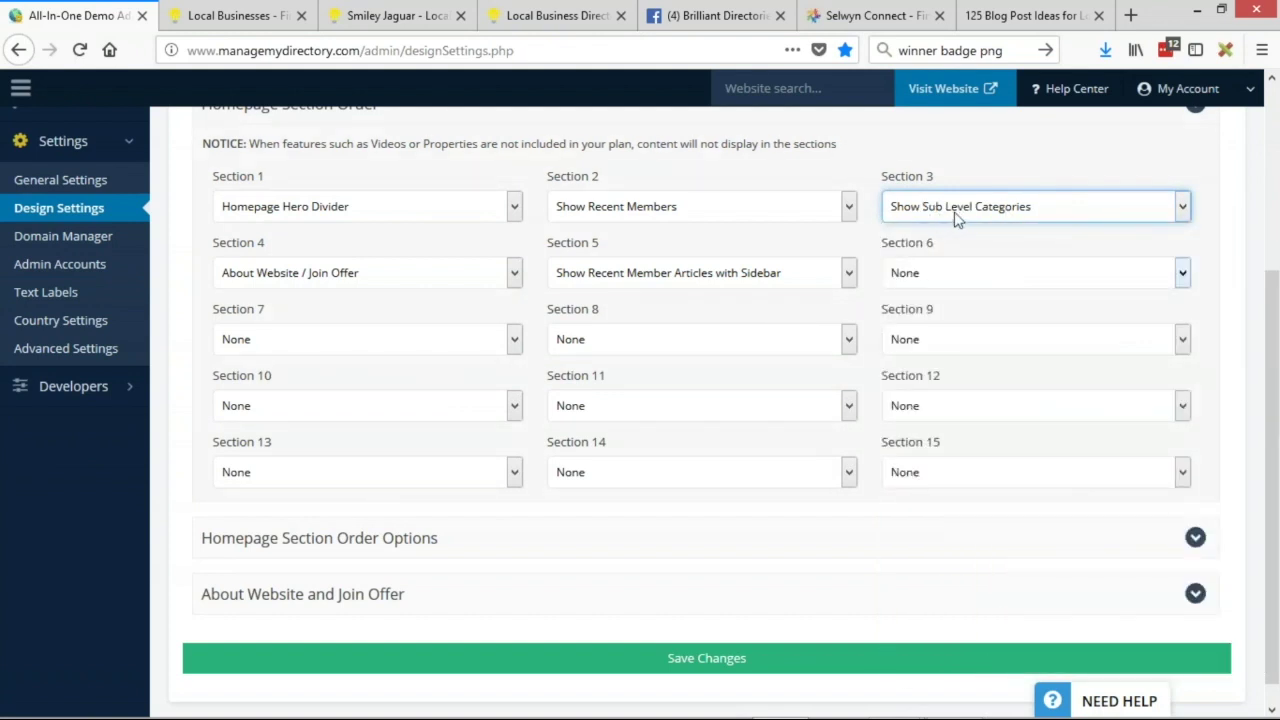
{"action": "scroll", "coordinate": [530, 290], "scroll_direction": "up", "scroll_amount": 2}
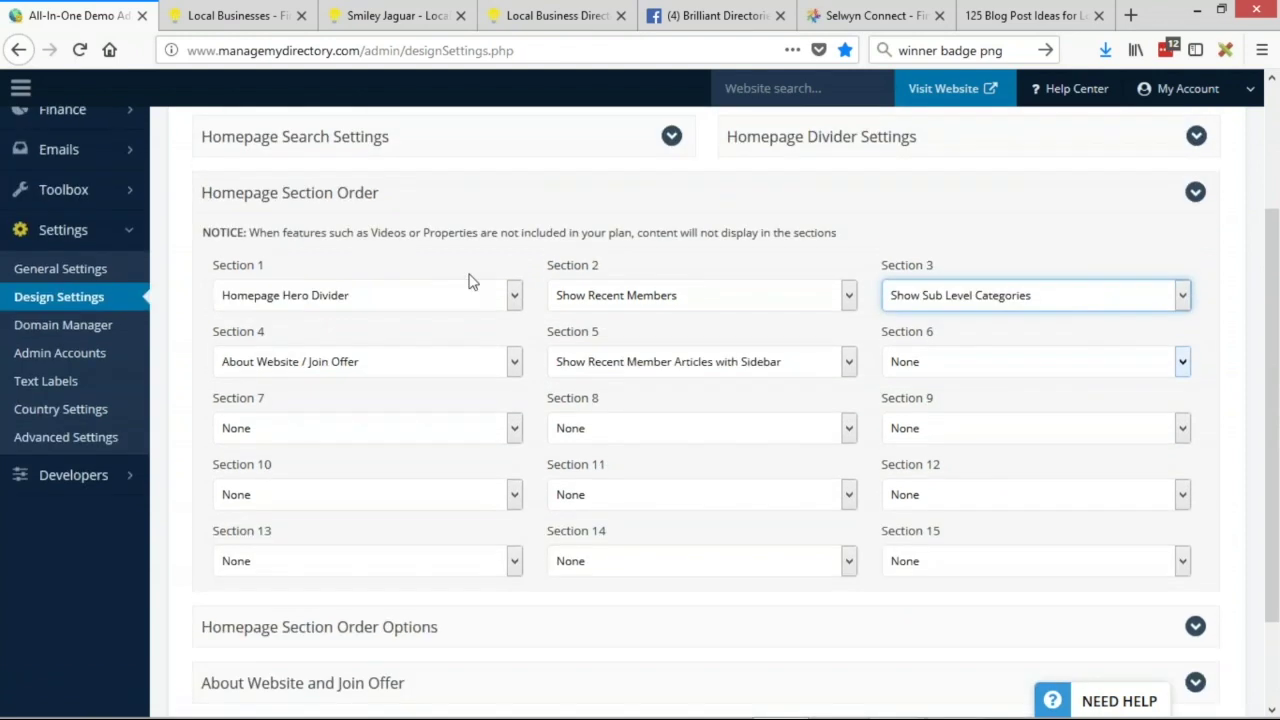
{"action": "left_click", "coordinate": [390, 200]}
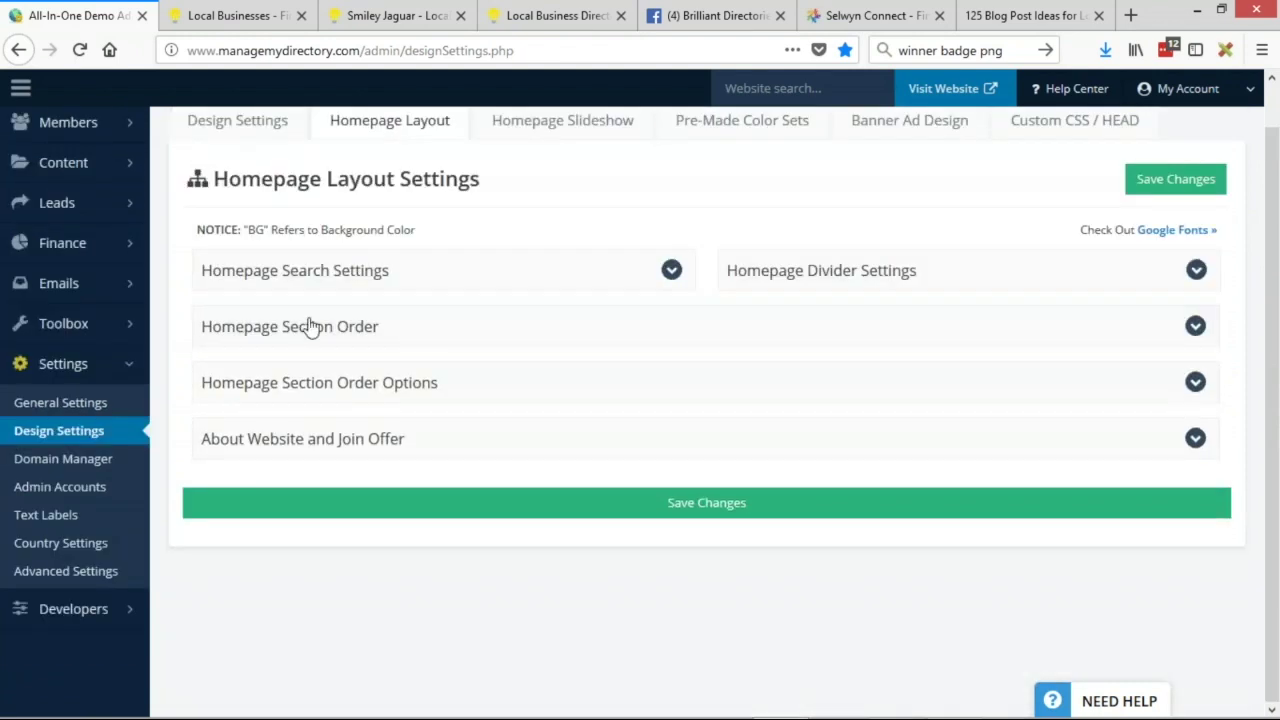
- Limit the Homepage Section Order Options to active sections and enter "Popular Categories" as the Sub Level Categories title
{"action": "left_click", "coordinate": [474, 389]}
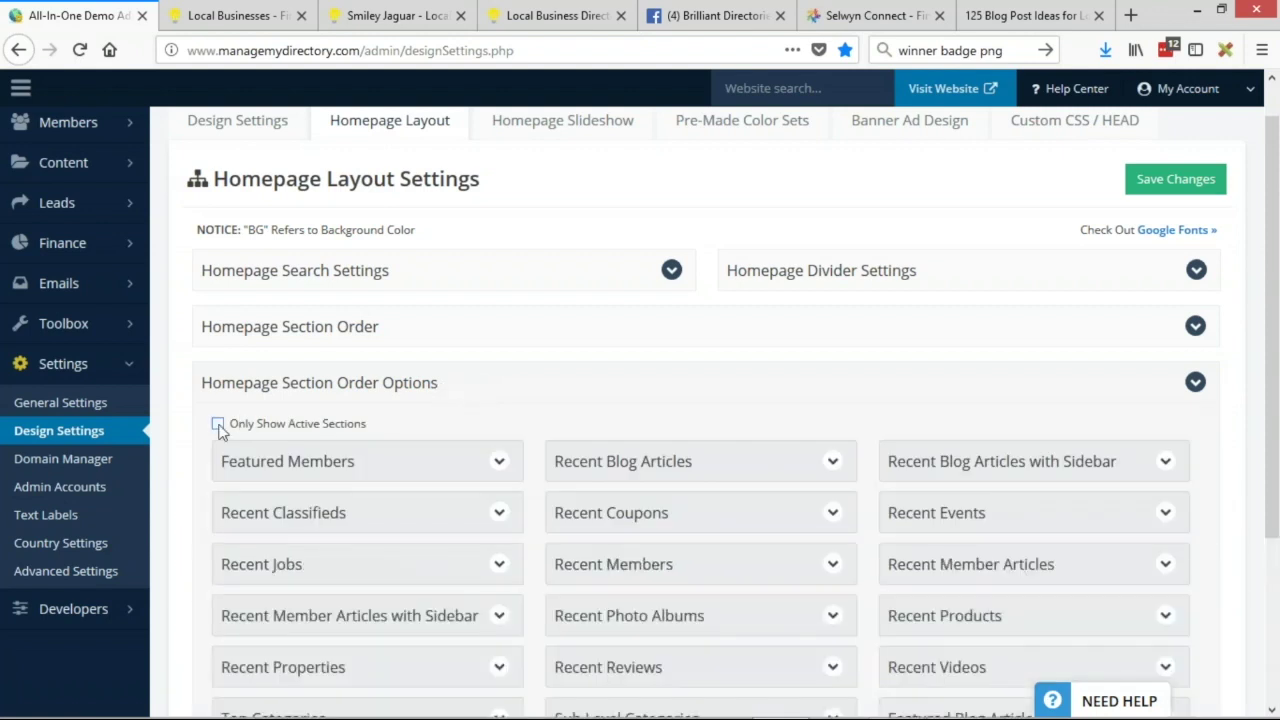
{"action": "left_click", "coordinate": [217, 424]}
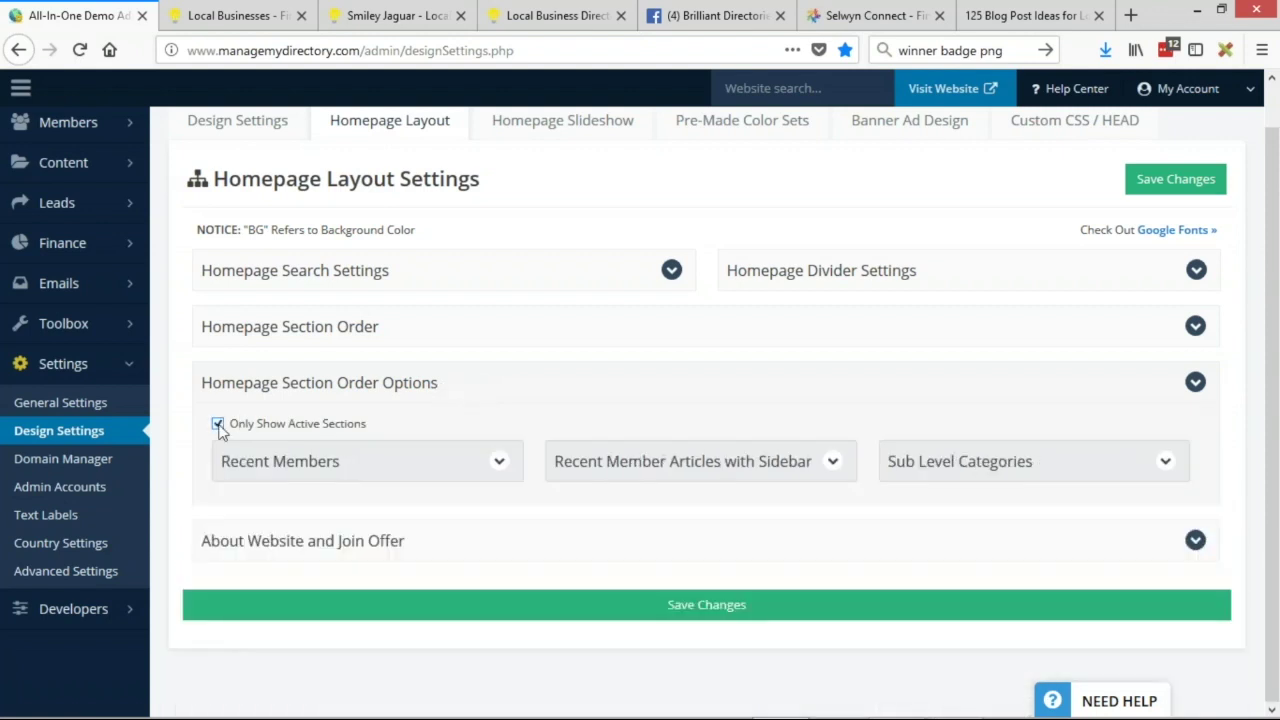
{"action": "left_click", "coordinate": [980, 466]}
{"action": "scroll", "coordinate": [980, 466], "scroll_direction": "down", "scroll_amount": 2}
{"action": "left_click", "coordinate": [998, 437]}
{"action": "type", "text": "Popl"}
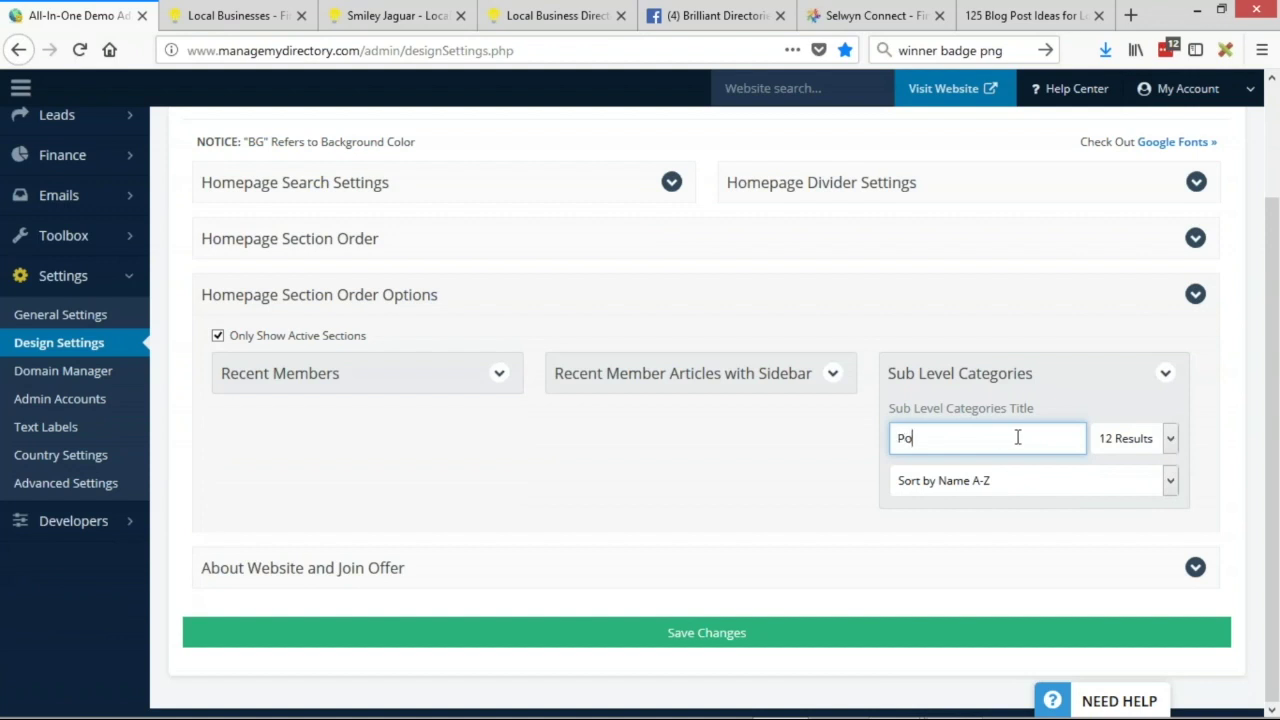
{"action": "key", "text": "BackSpace"}
{"action": "type", "text": "ular Categories"}
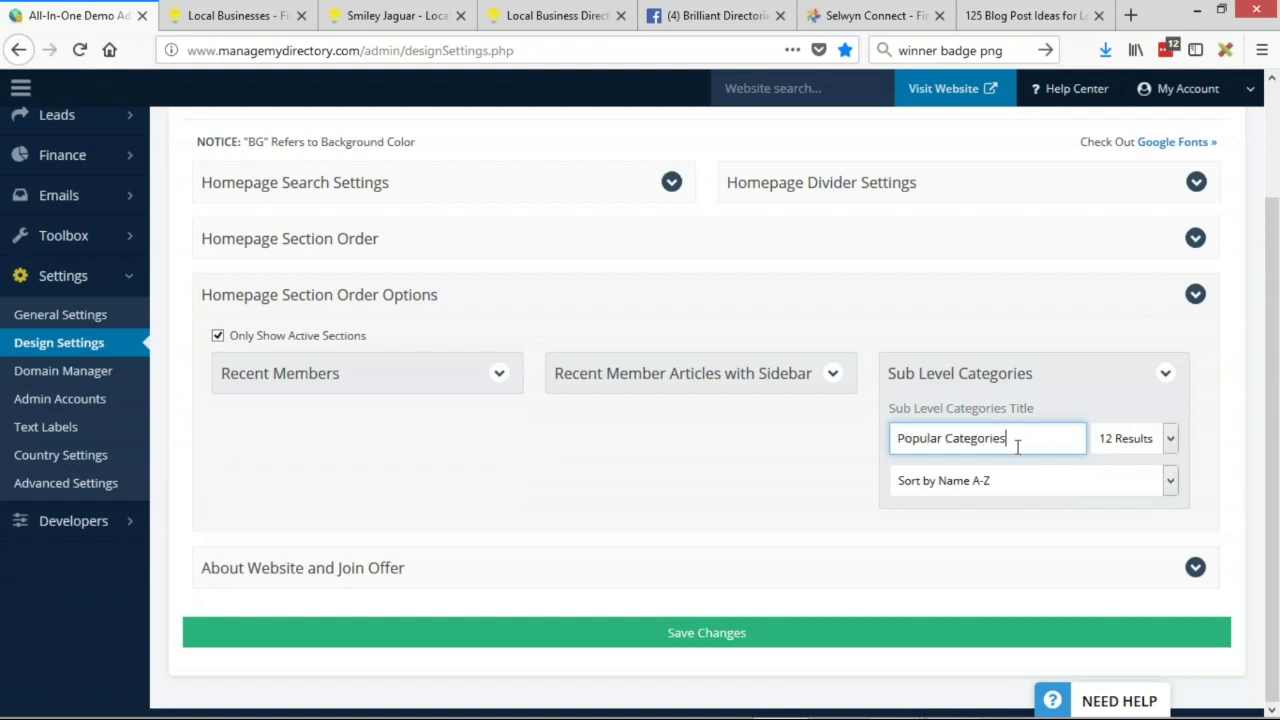
- Examine the available result counts and sorting choices for the Sub Level Categories section
{"action": "left_click", "coordinate": [1170, 438]}
{"action": "scroll", "coordinate": [1163, 368], "scroll_direction": "down", "scroll_amount": 3}
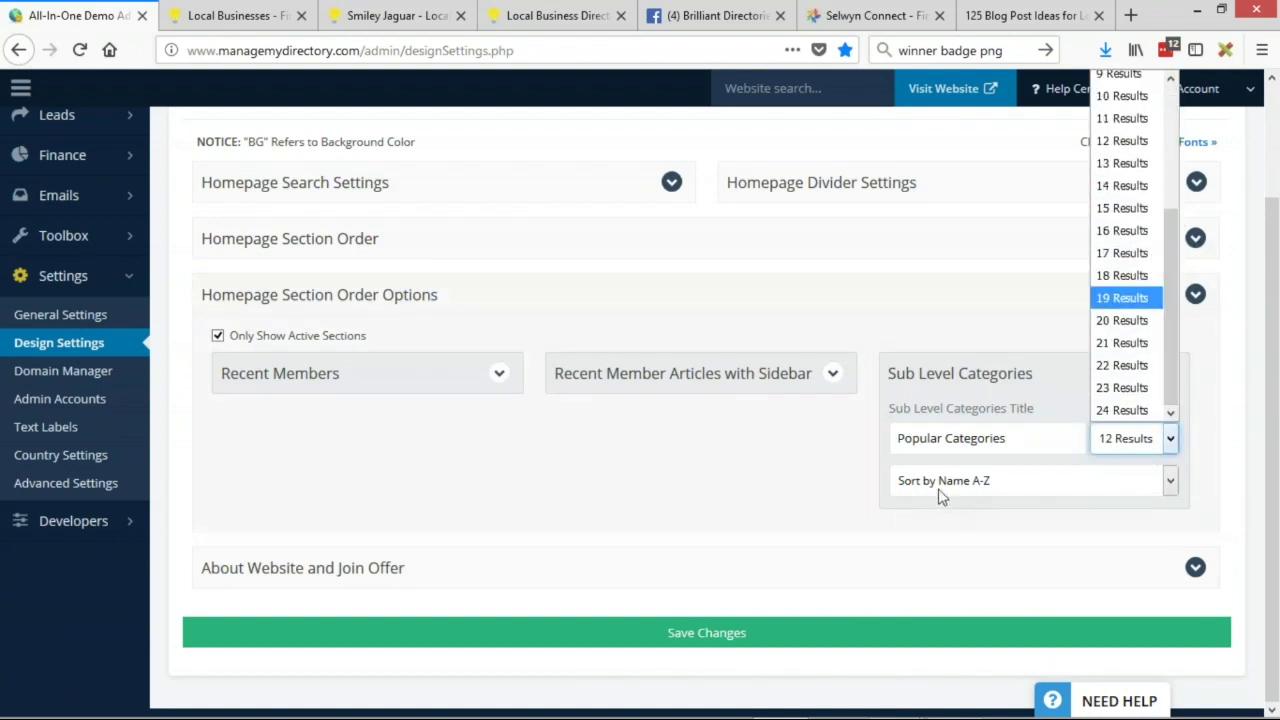
{"action": "left_click", "coordinate": [985, 482]}
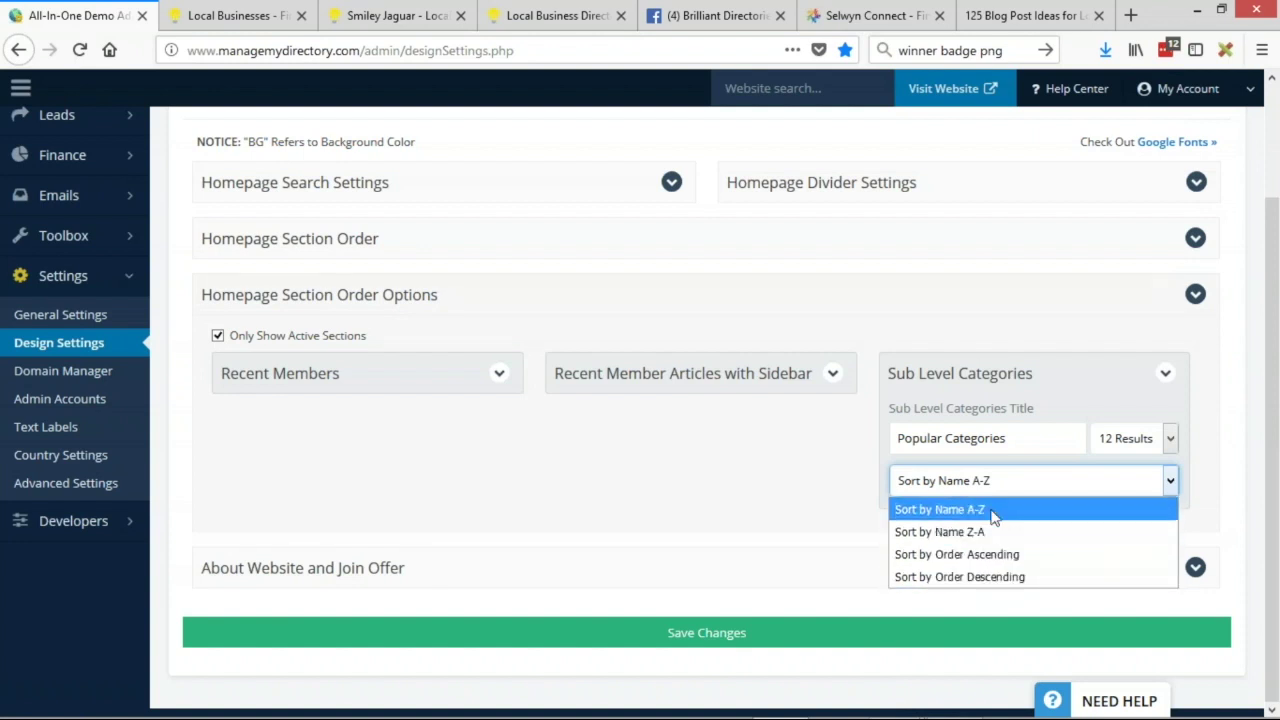
{"action": "left_click", "coordinate": [977, 274]}
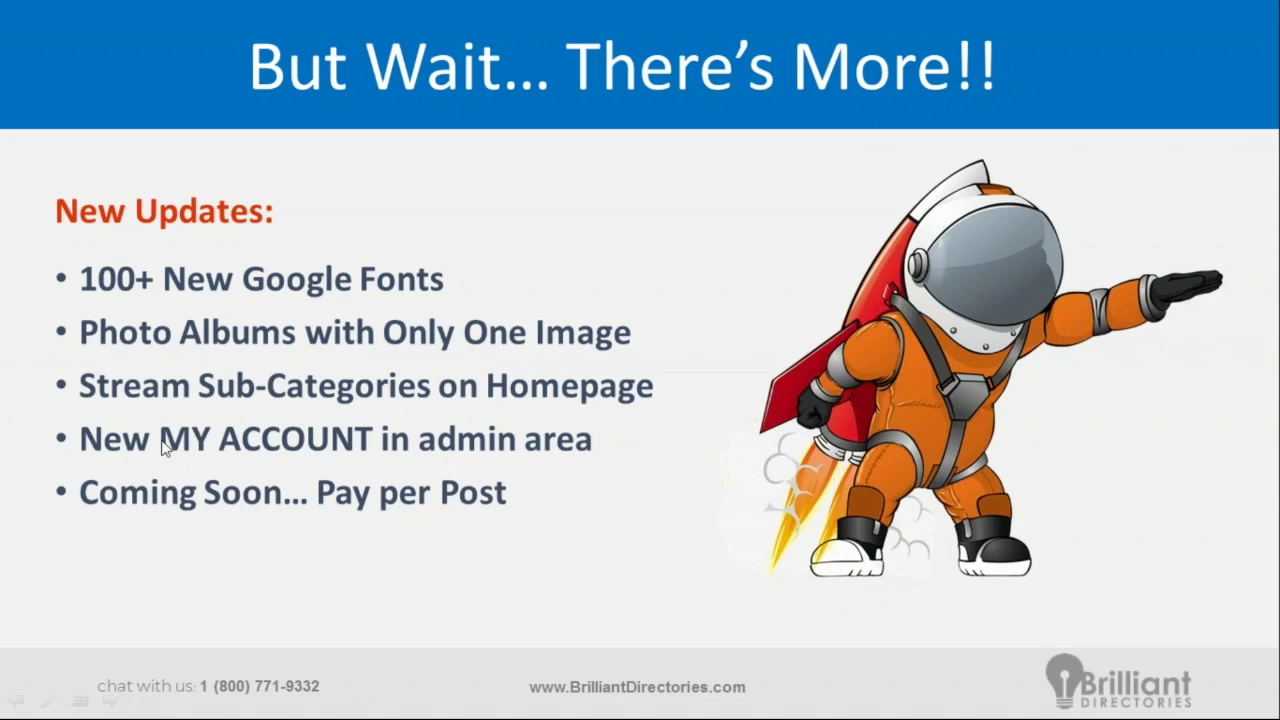
- Switch to the browser, examine the Log out option under My Account in the admin area, and return to the slides
{"action": "key", "text": "alt+Tab"}
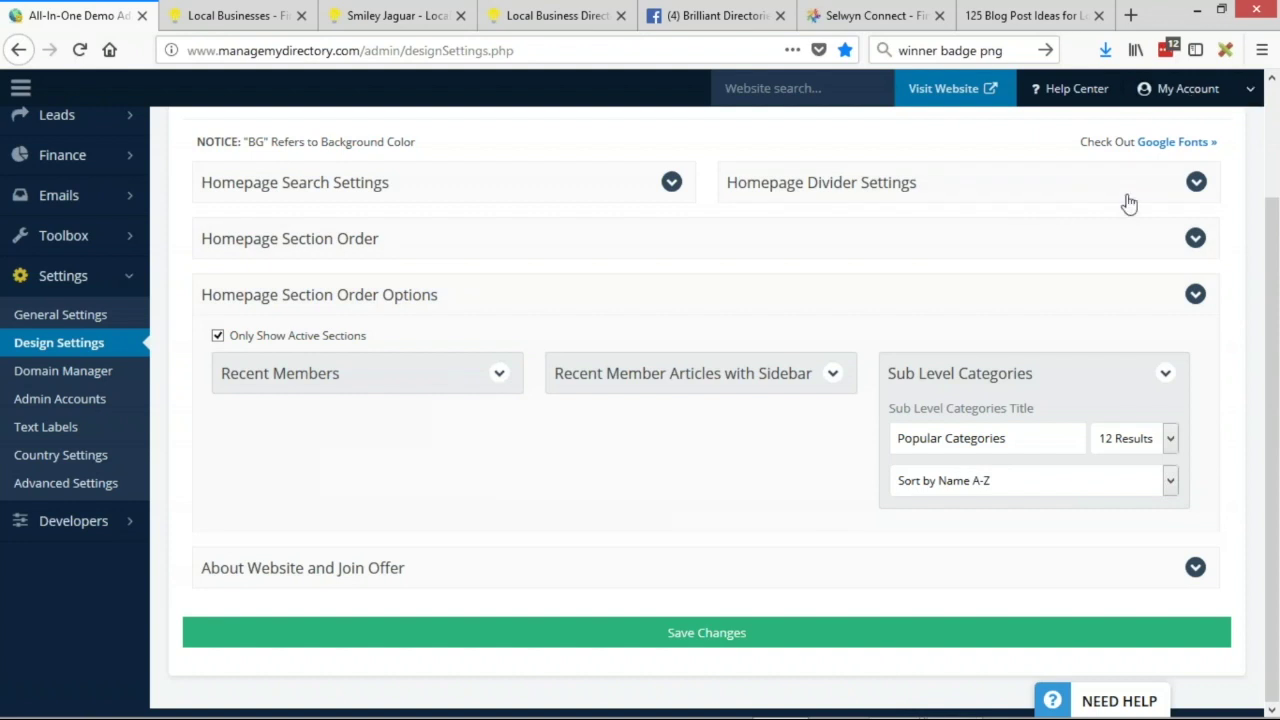
{"action": "left_click", "coordinate": [1197, 96]}
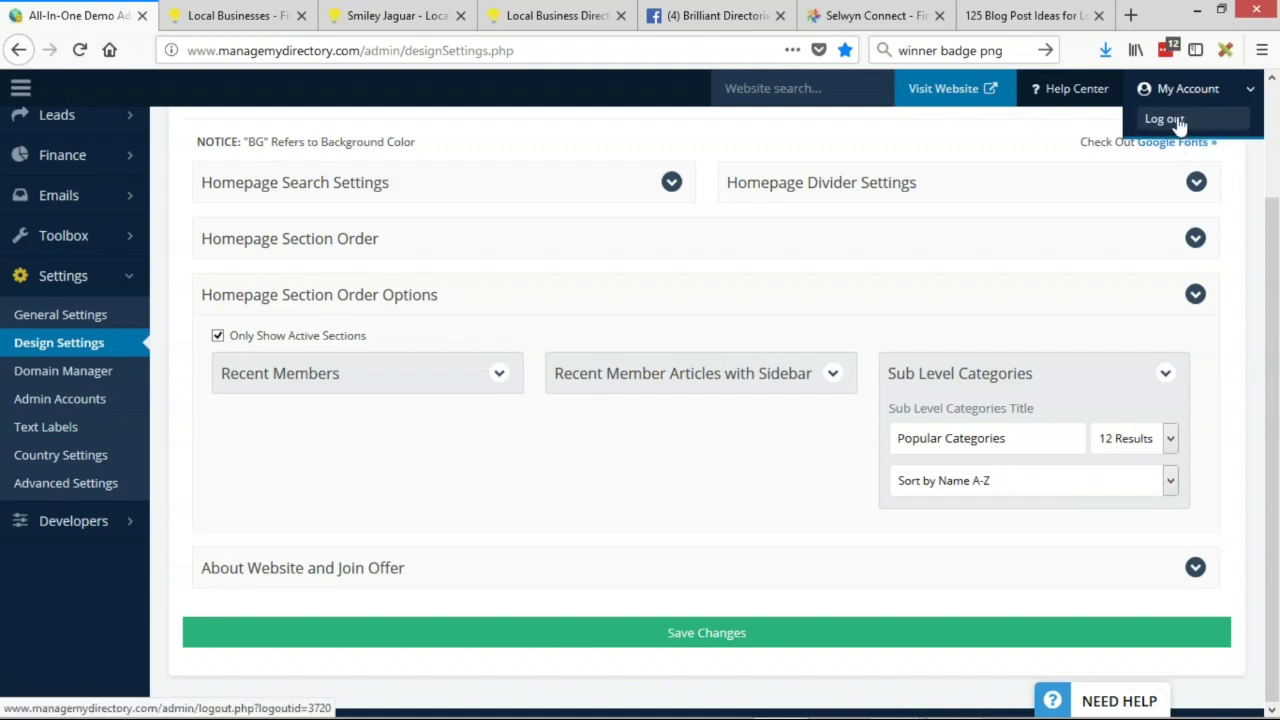
{"action": "left_click", "coordinate": [1177, 100]}
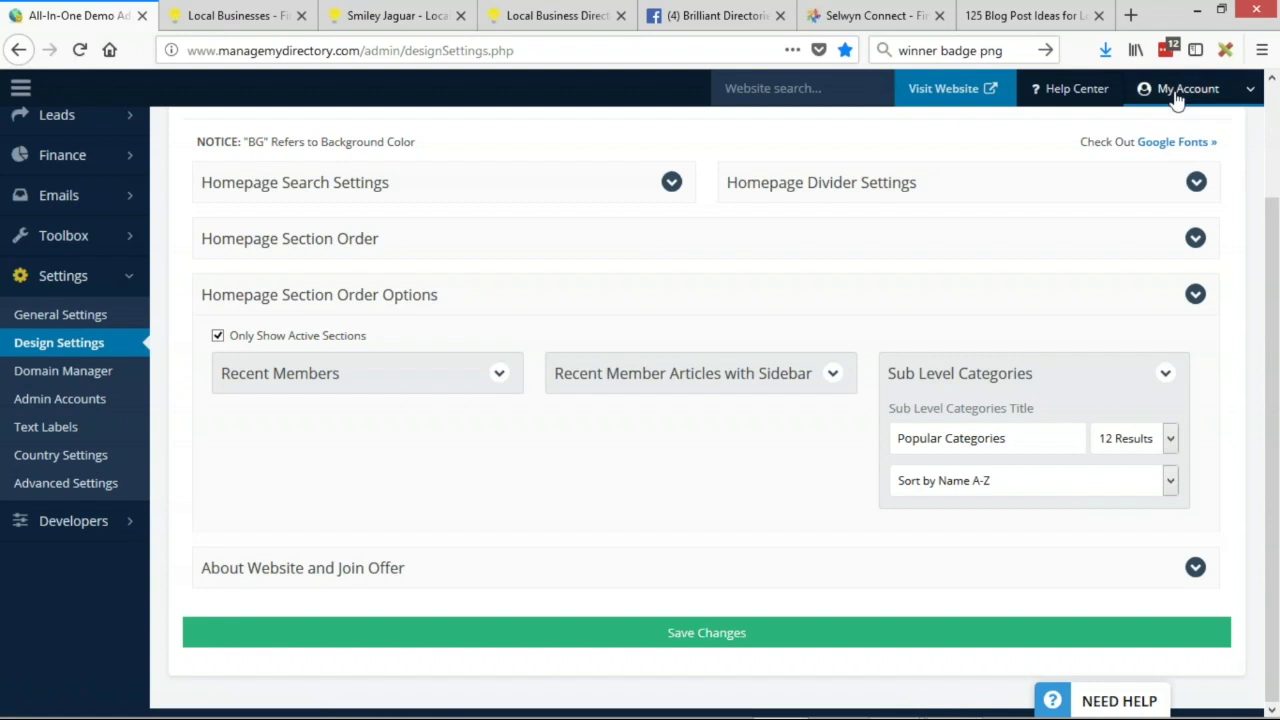
{"action": "left_click", "coordinate": [1177, 100]}
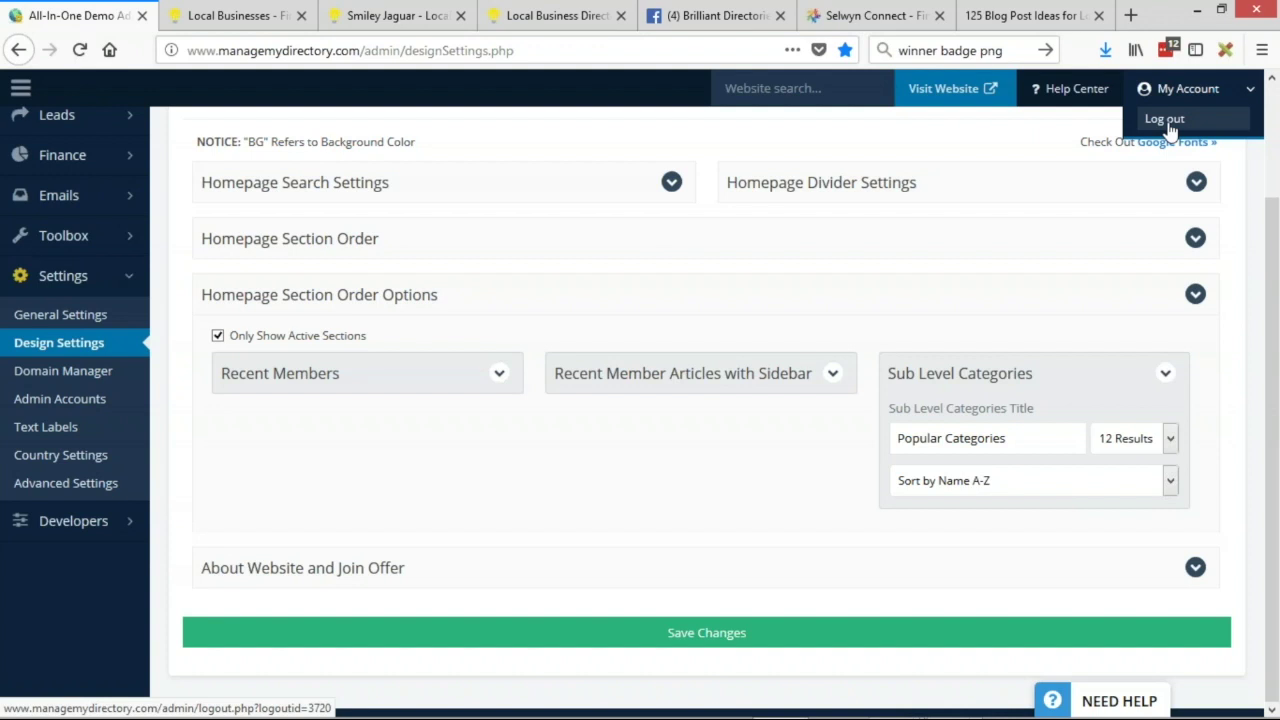
{"action": "scroll", "coordinate": [775, 400], "scroll_direction": "up", "scroll_amount": 2}
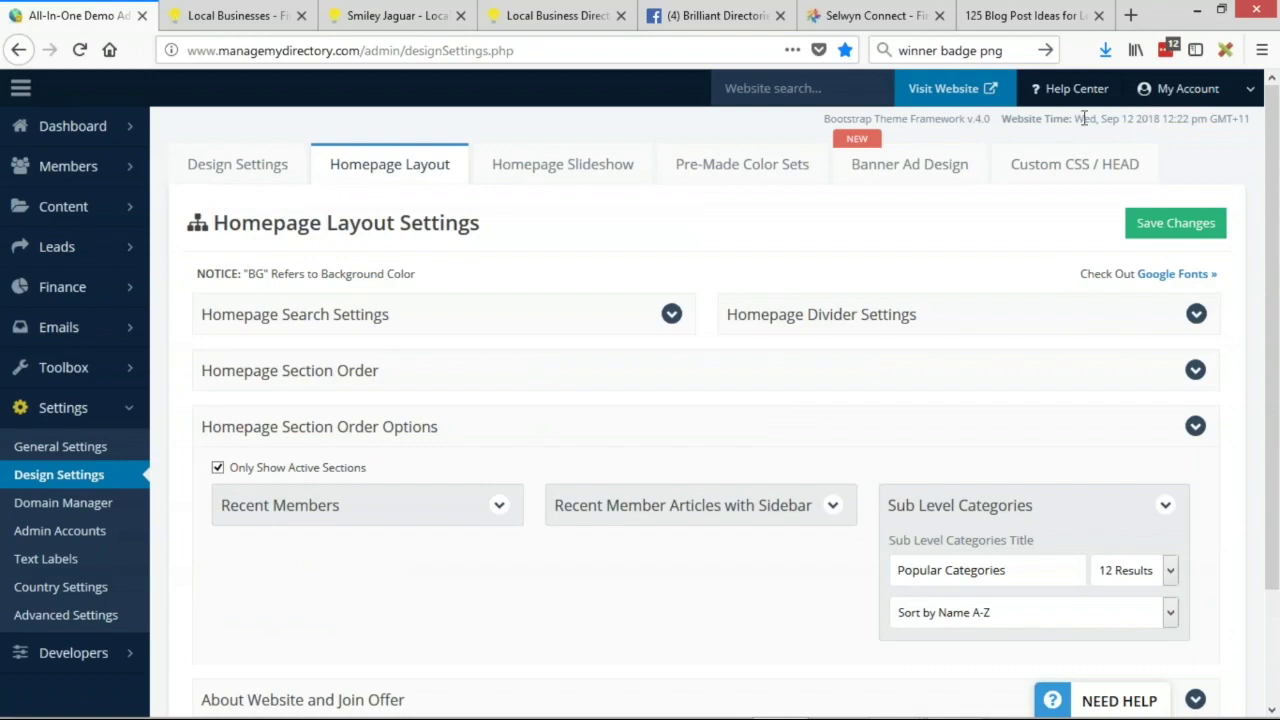
{"action": "key", "text": "alt+Tab"}
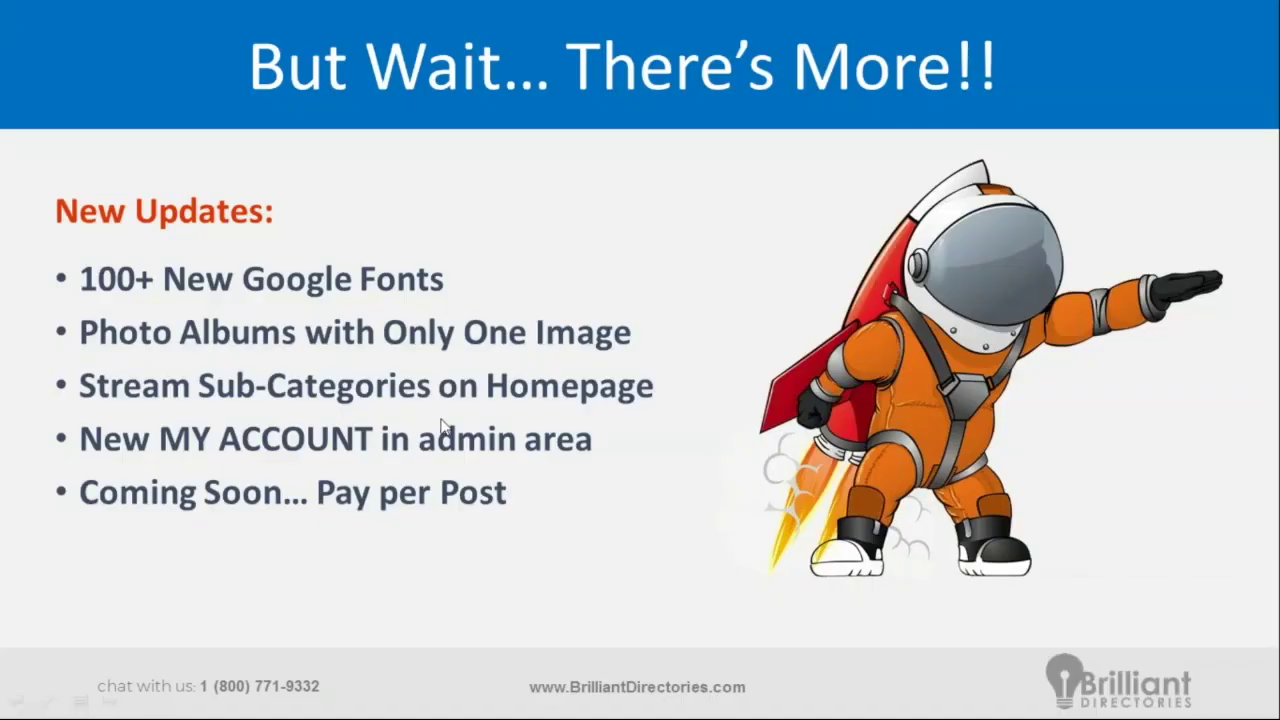
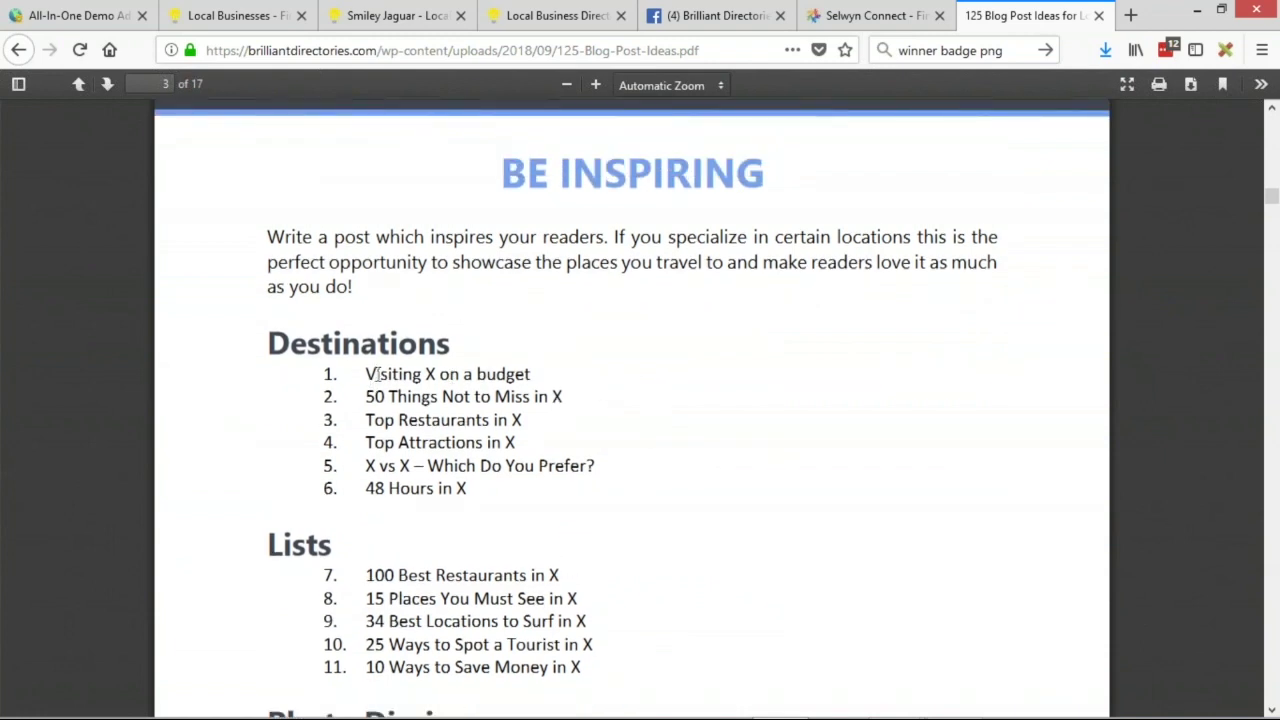
- Examine the blog post ideas in the 125 Blog Post Ideas PDF, from Destinations on page 3 through Itinerary Ideas on page 4
{"action": "left_click_drag", "start_coordinate": [424, 374], "coordinate": [518, 444]}
{"action": "left_click", "coordinate": [558, 396]}
{"action": "scroll", "coordinate": [414, 363], "scroll_direction": "down", "scroll_amount": 3}
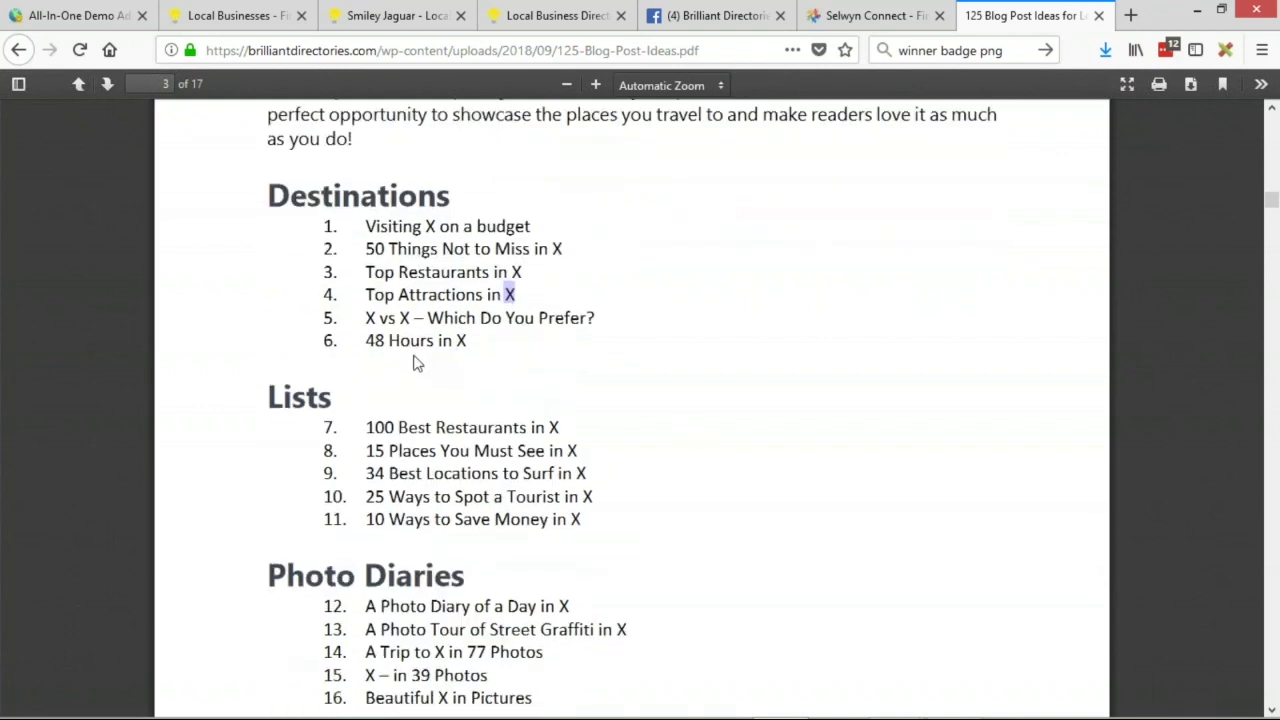
{"action": "left_click", "coordinate": [463, 331]}
{"action": "scroll", "coordinate": [675, 350], "scroll_direction": "down", "scroll_amount": 4}
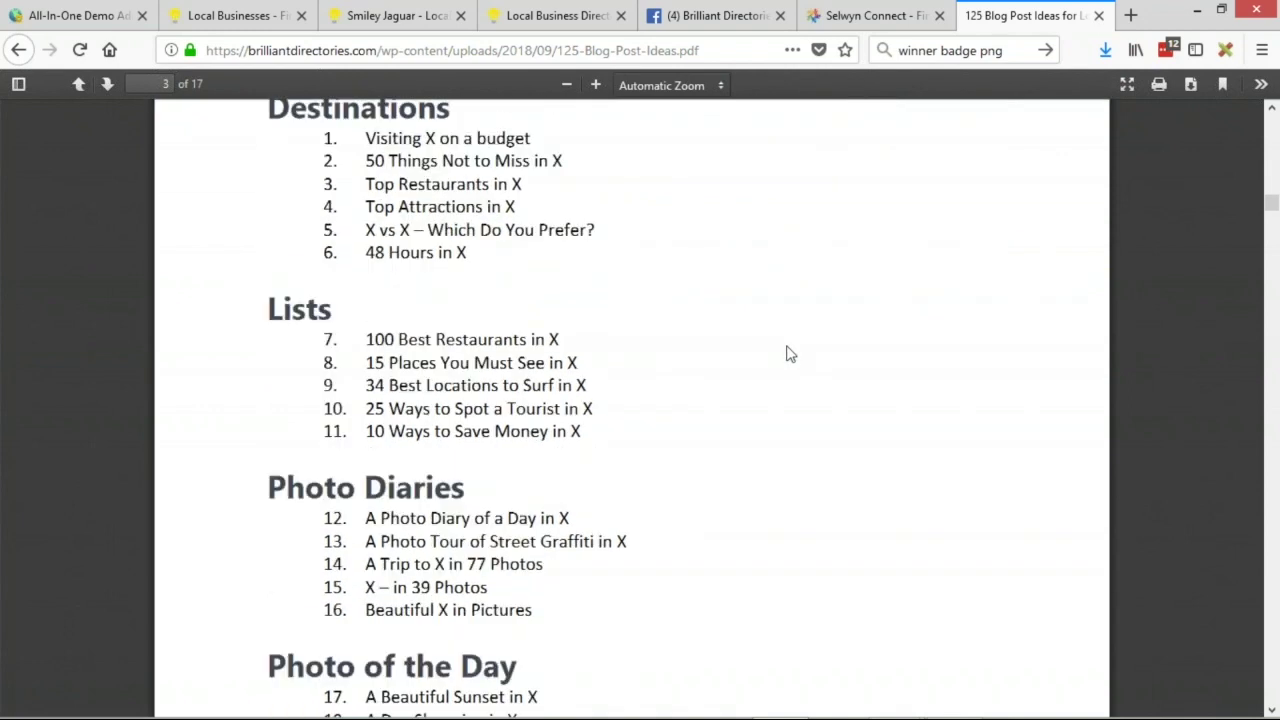
{"action": "scroll", "coordinate": [770, 340], "scroll_direction": "down", "scroll_amount": 10}
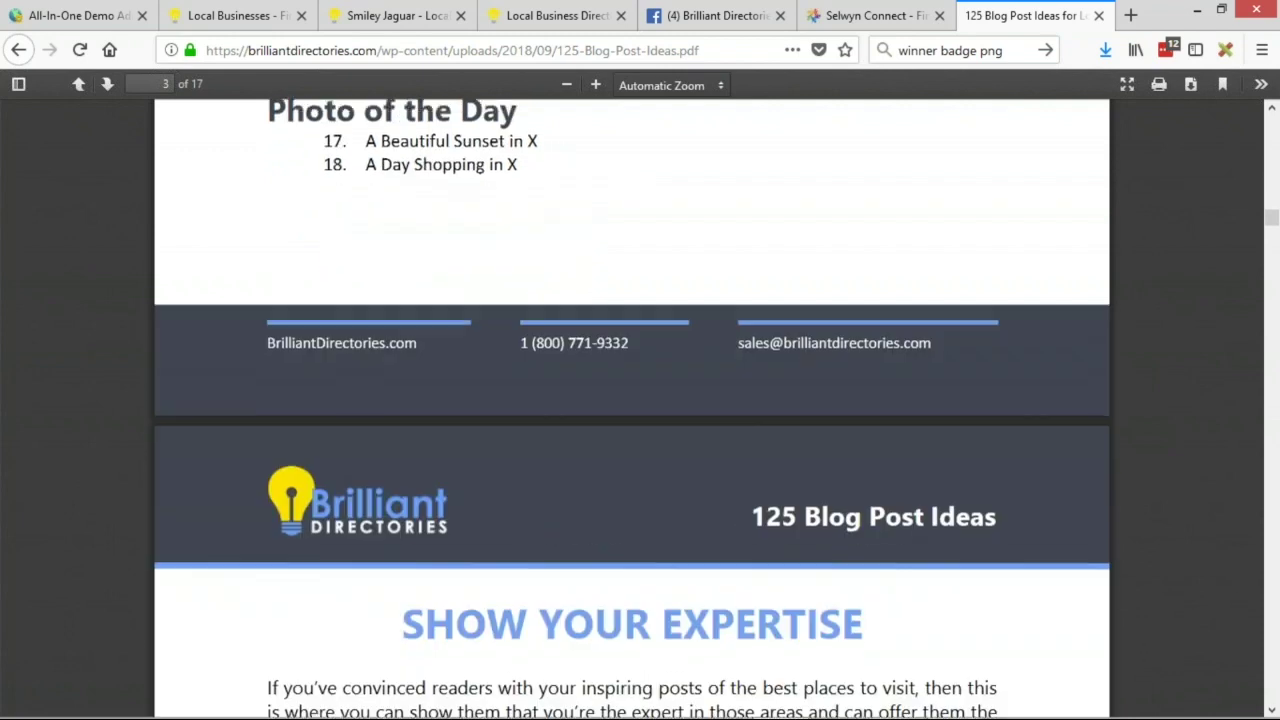
{"action": "scroll", "coordinate": [765, 334], "scroll_direction": "down", "scroll_amount": 3}
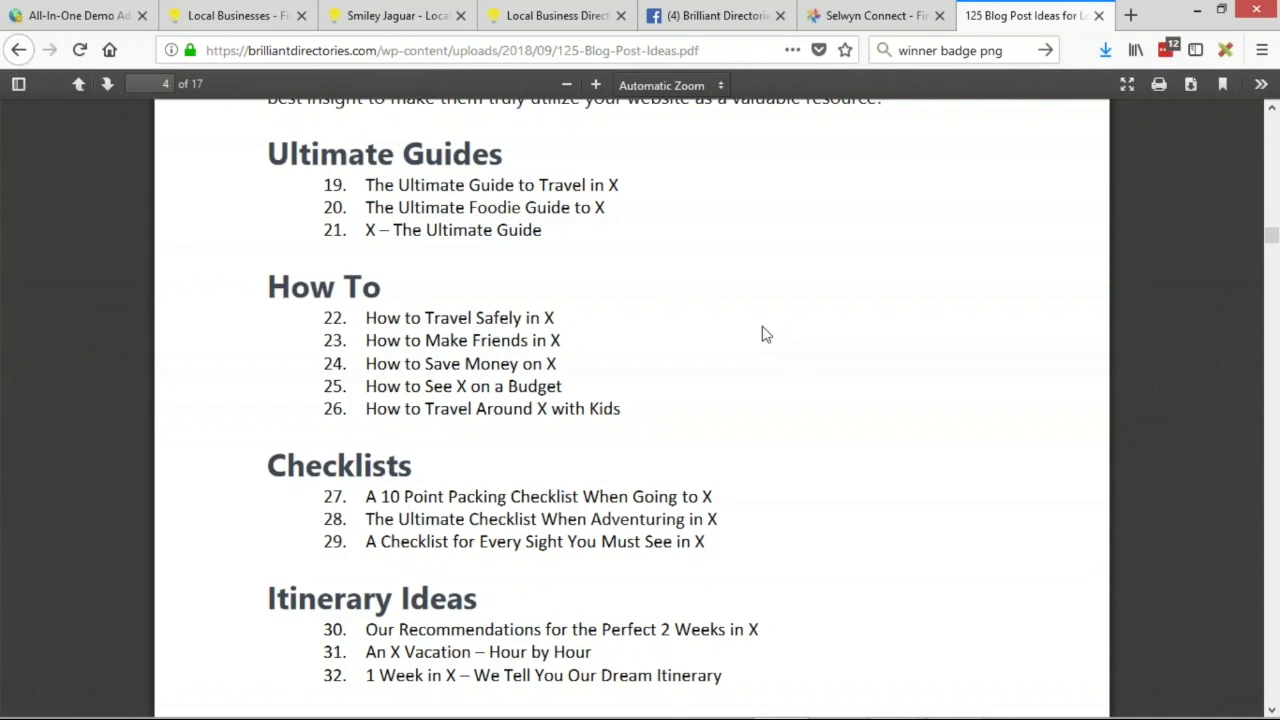
- Examine the How To ideas on page 4 of the PDF and go back toward the document's introduction
{"action": "scroll", "coordinate": [707, 348], "scroll_direction": "down", "scroll_amount": 2}
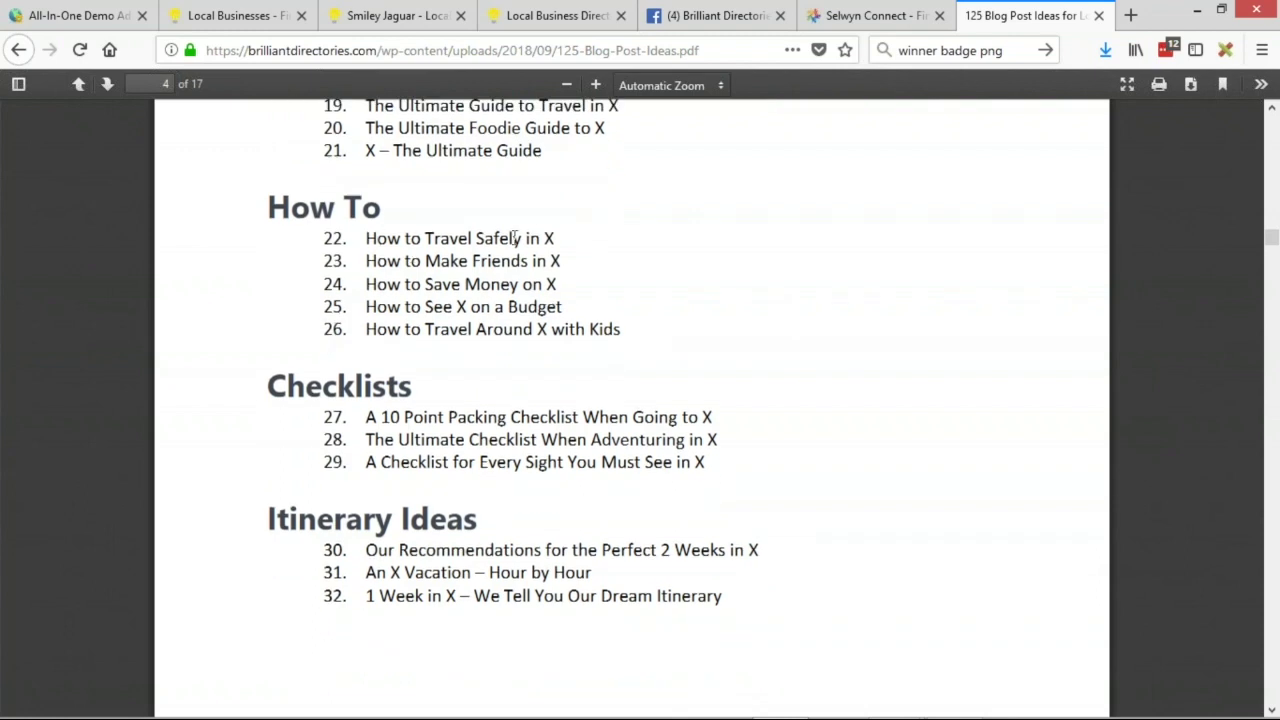
{"action": "double_click", "coordinate": [548, 238]}
{"action": "double_click", "coordinate": [555, 261]}
{"action": "scroll", "coordinate": [700, 340], "scroll_direction": "down", "scroll_amount": 10}
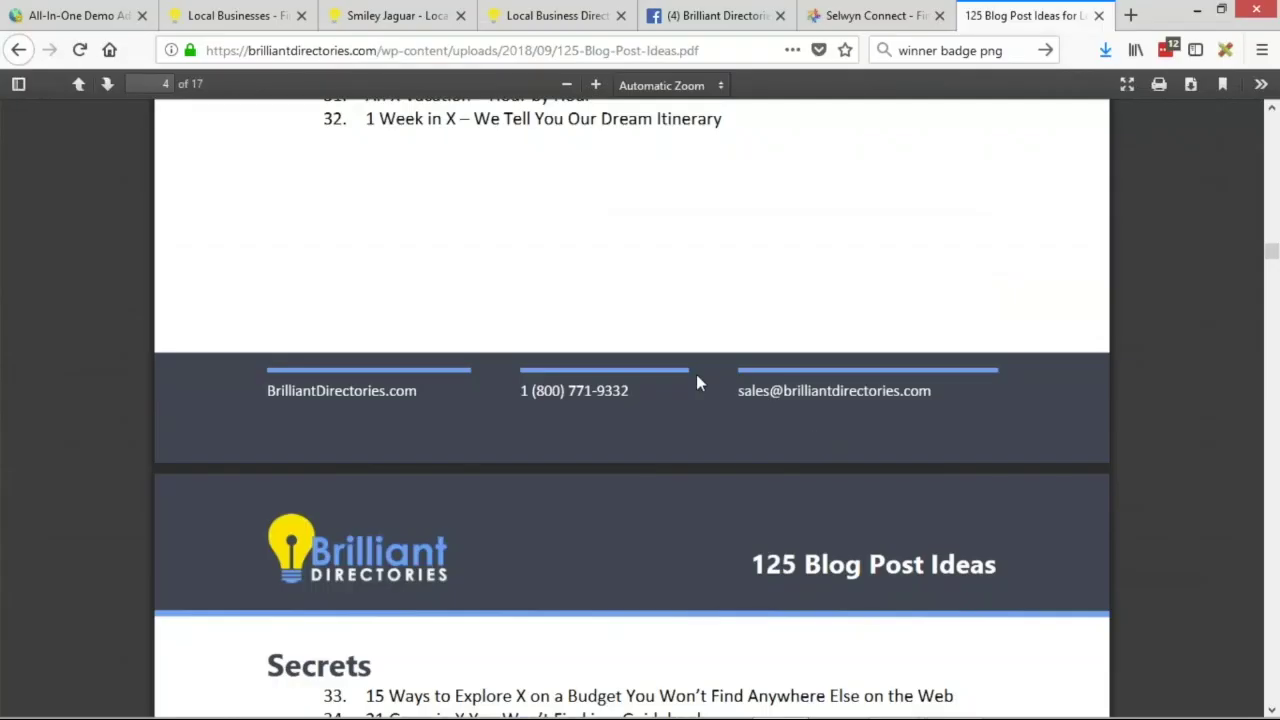
{"action": "scroll", "coordinate": [697, 378], "scroll_direction": "up", "scroll_amount": 10}
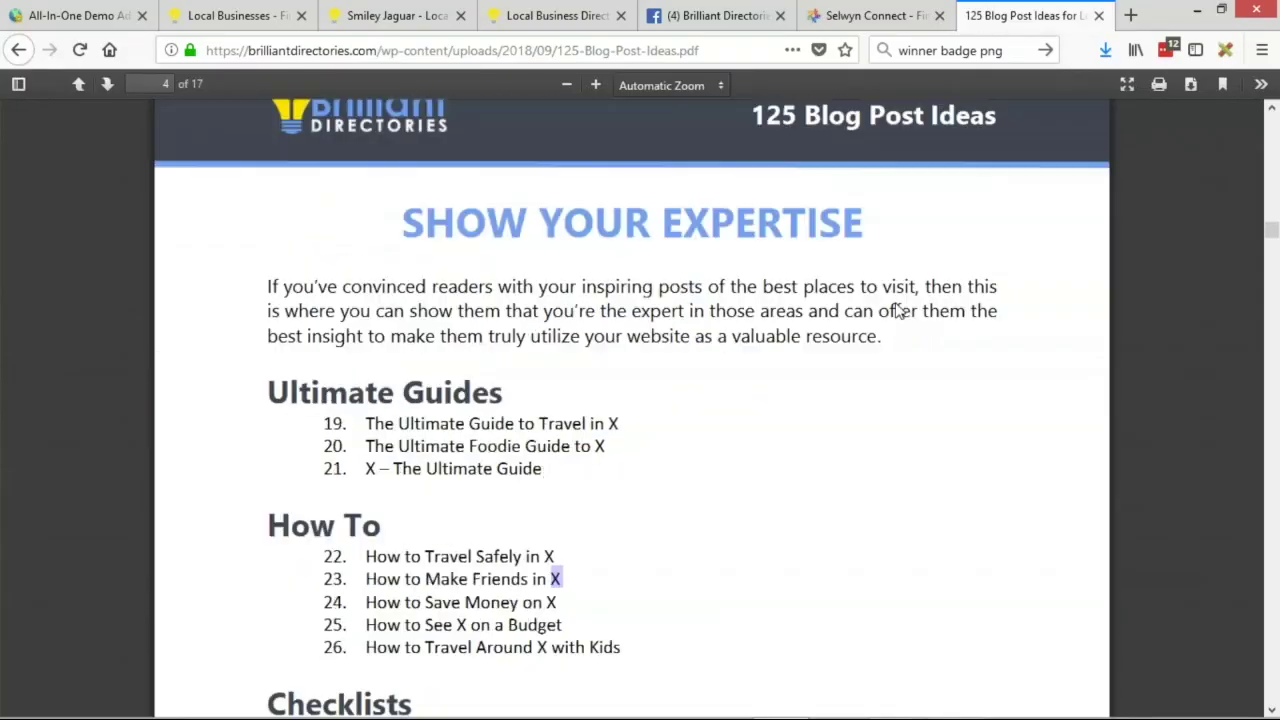
{"action": "scroll", "coordinate": [1145, 247], "scroll_direction": "up", "scroll_amount": 15}
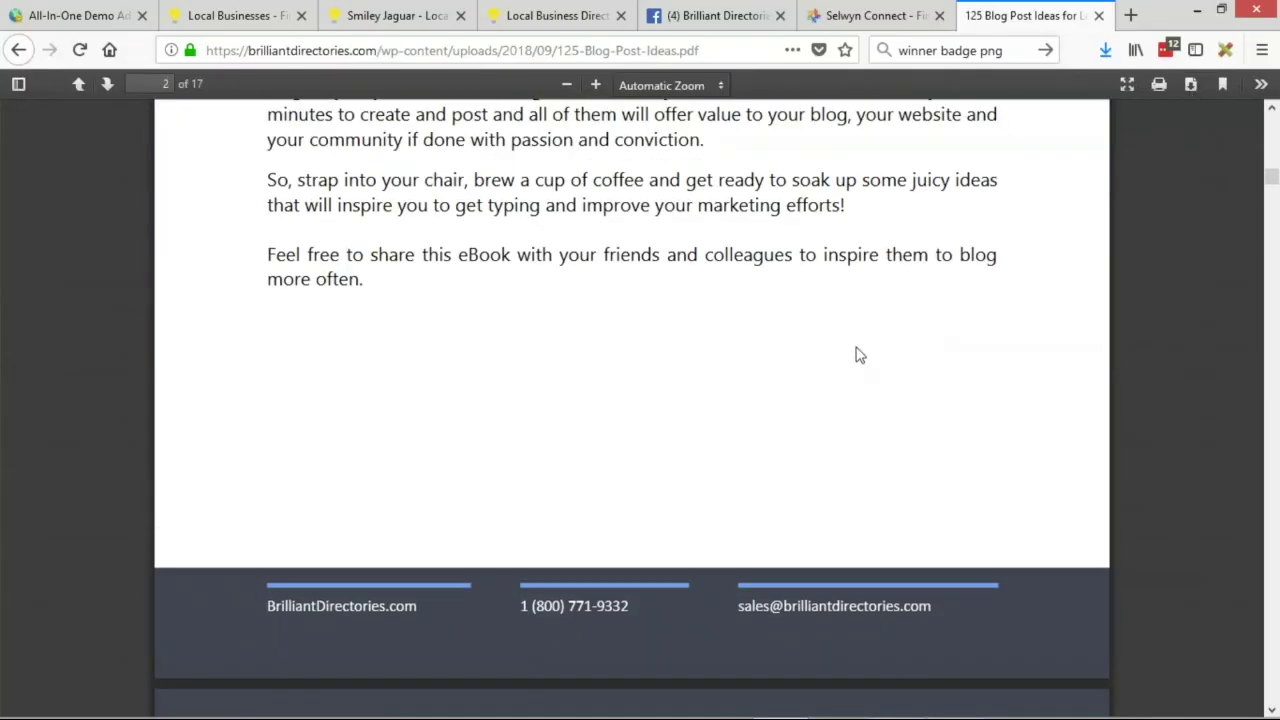
{"action": "scroll", "coordinate": [871, 321], "scroll_direction": "up", "scroll_amount": 10}
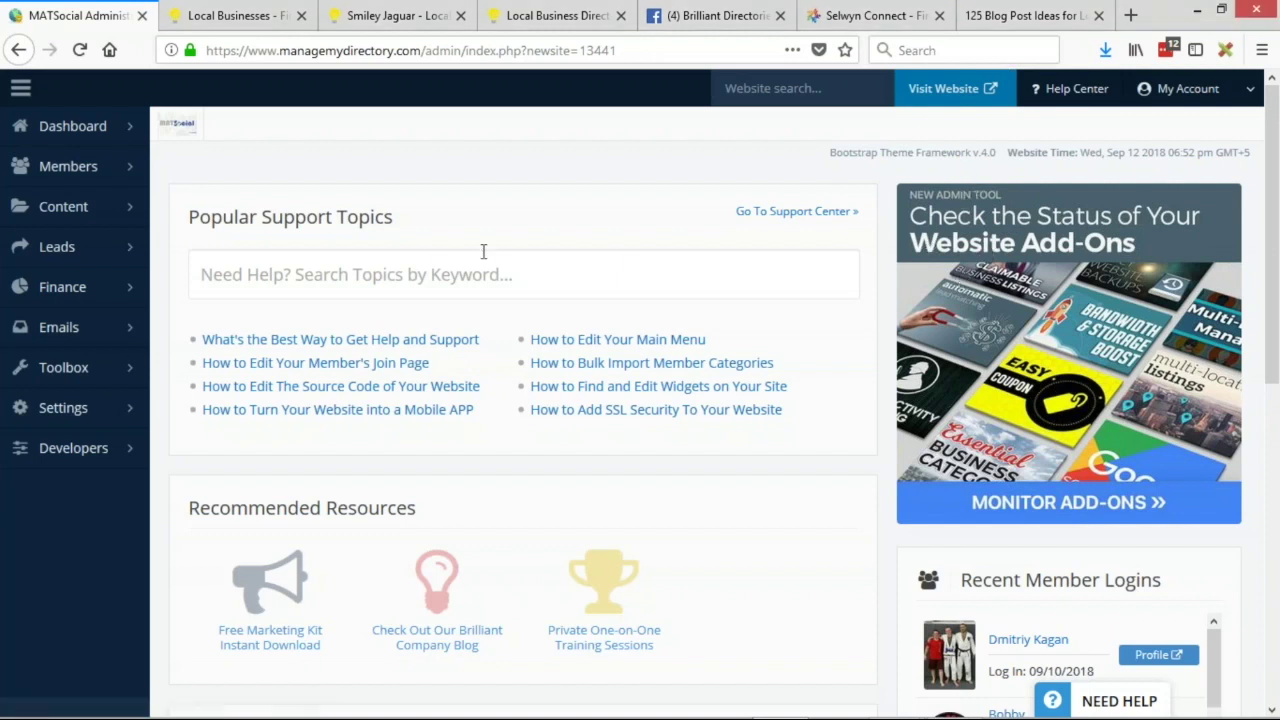
- Open the public MATSocial website from its admin area and examine the homepage from the search banner to Newest Members
{"action": "left_click", "coordinate": [946, 92]}
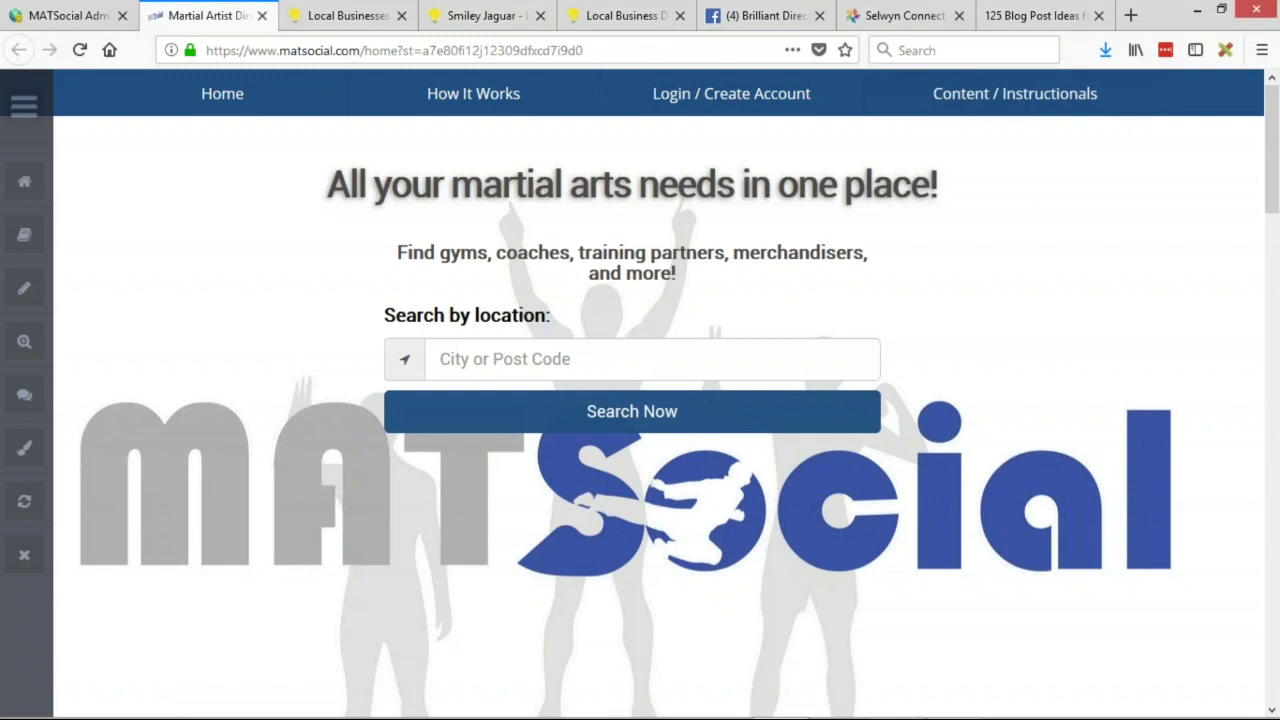
{"action": "scroll", "coordinate": [888, 352], "scroll_direction": "down", "scroll_amount": 3}
{"action": "scroll", "coordinate": [888, 352], "scroll_direction": "down", "scroll_amount": 8}
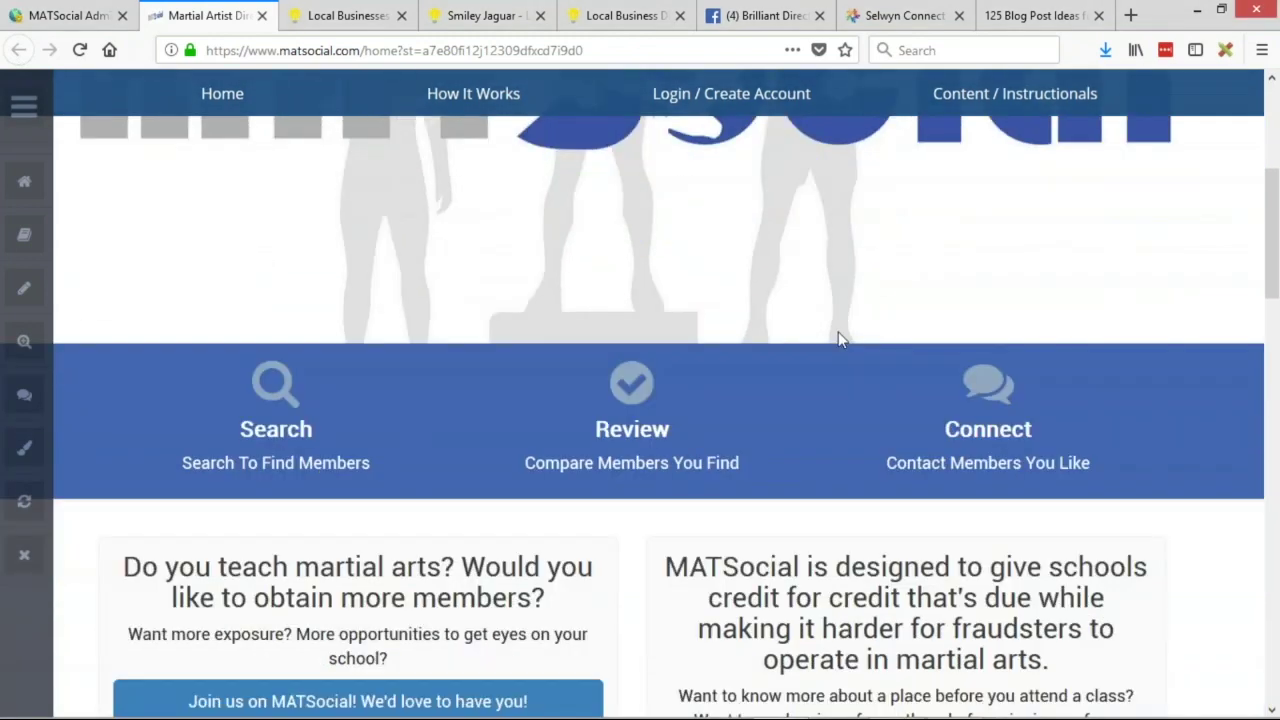
{"action": "scroll", "coordinate": [660, 400], "scroll_direction": "down", "scroll_amount": 4}
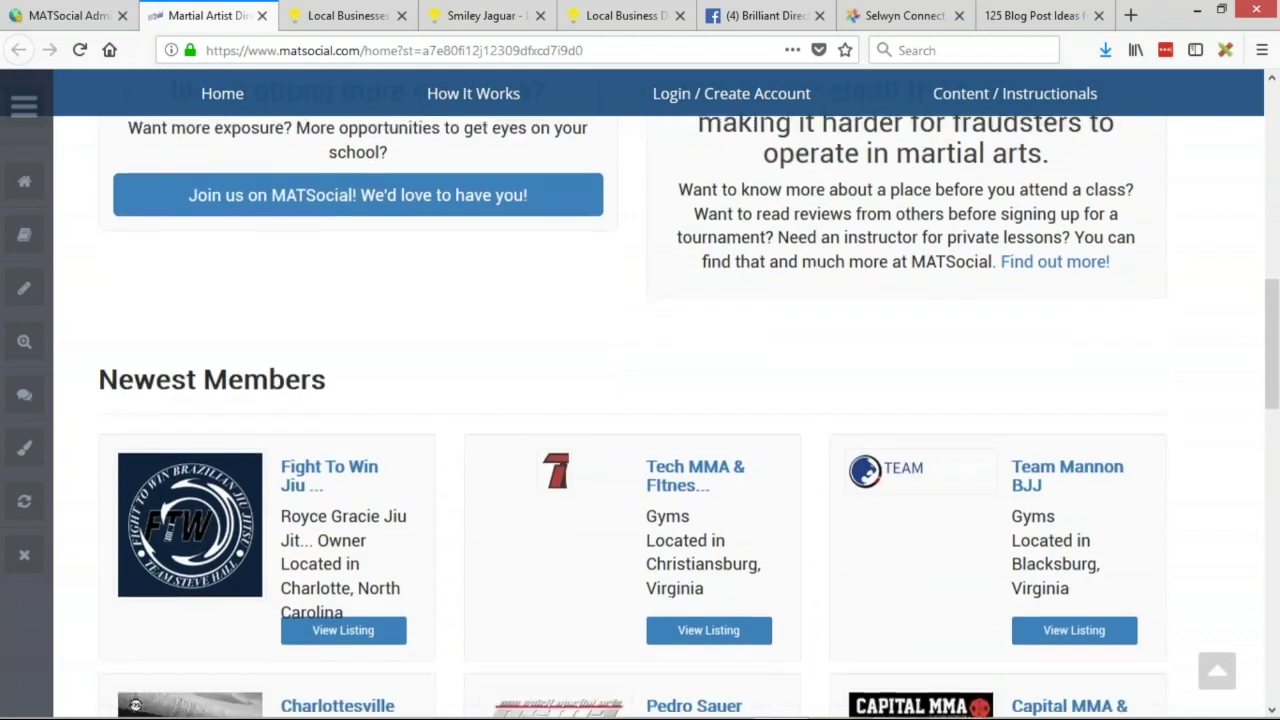
{"action": "scroll", "coordinate": [660, 400], "scroll_direction": "up", "scroll_amount": 15}
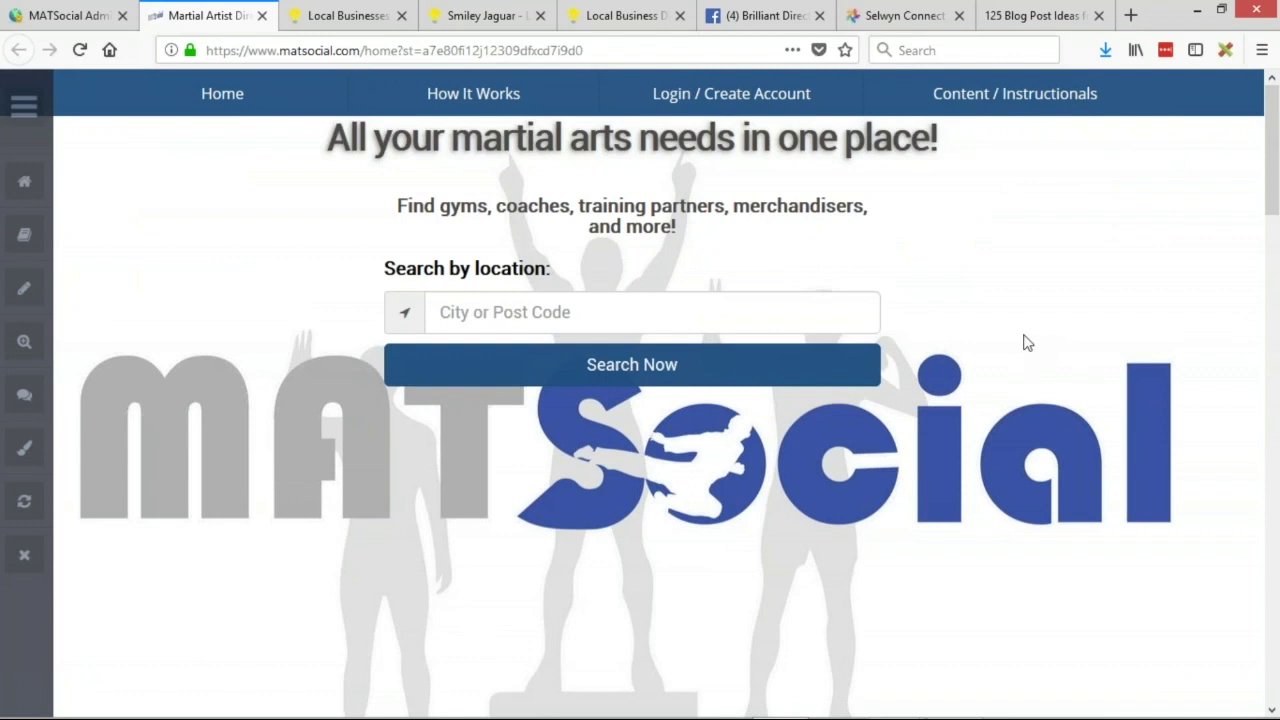
- Open the site's Content / Instructionals page and examine its dated instructional entries
{"action": "left_click", "coordinate": [1056, 105]}
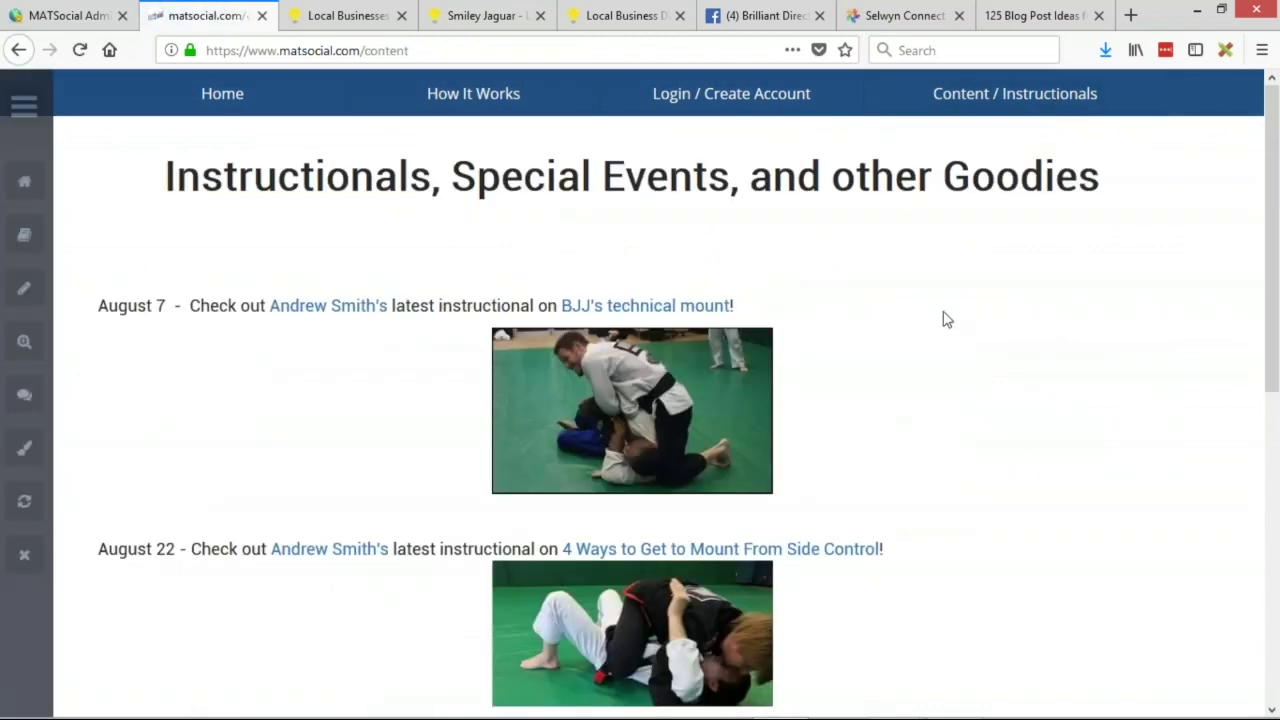
{"action": "scroll", "coordinate": [948, 319], "scroll_direction": "down", "scroll_amount": 5}
{"action": "scroll", "coordinate": [943, 317], "scroll_direction": "up", "scroll_amount": 4}
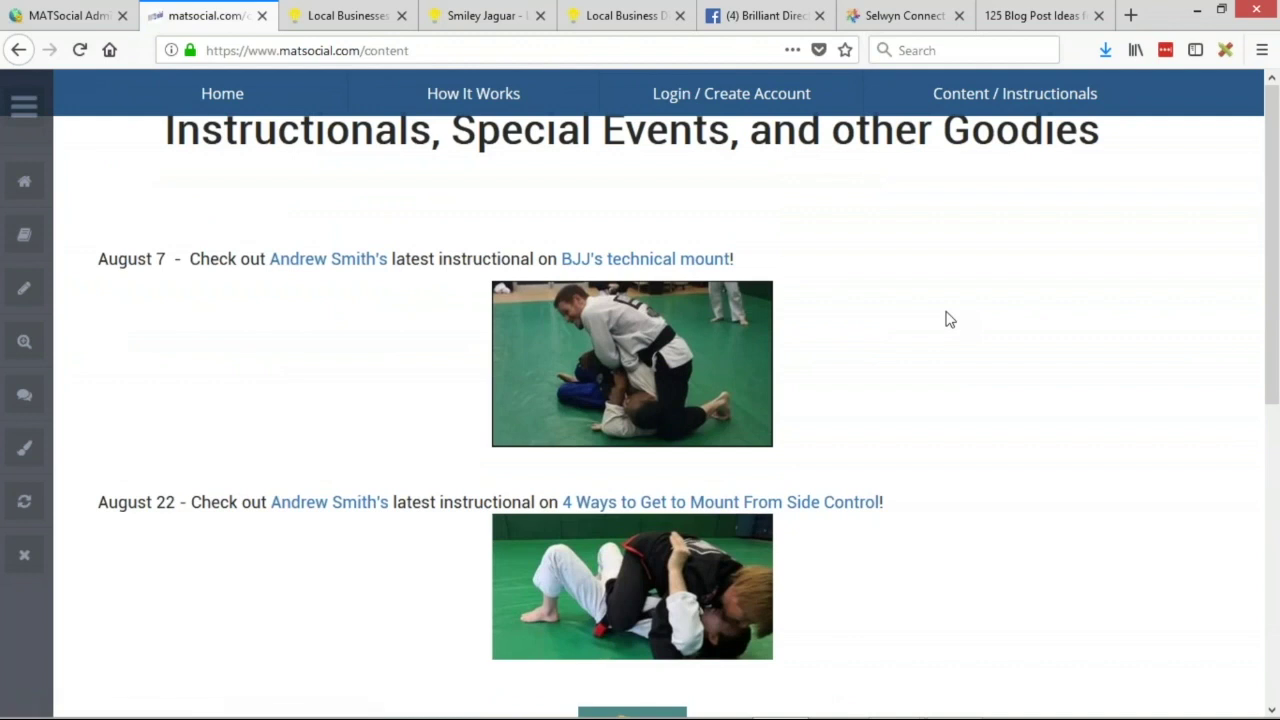
{"action": "scroll", "coordinate": [965, 285], "scroll_direction": "down", "scroll_amount": 1}
{"action": "scroll", "coordinate": [968, 287], "scroll_direction": "up", "scroll_amount": 1}
- Open YouTube in a new browser tab
{"action": "left_click", "coordinate": [1131, 15]}
{"action": "type", "text": "goto"}
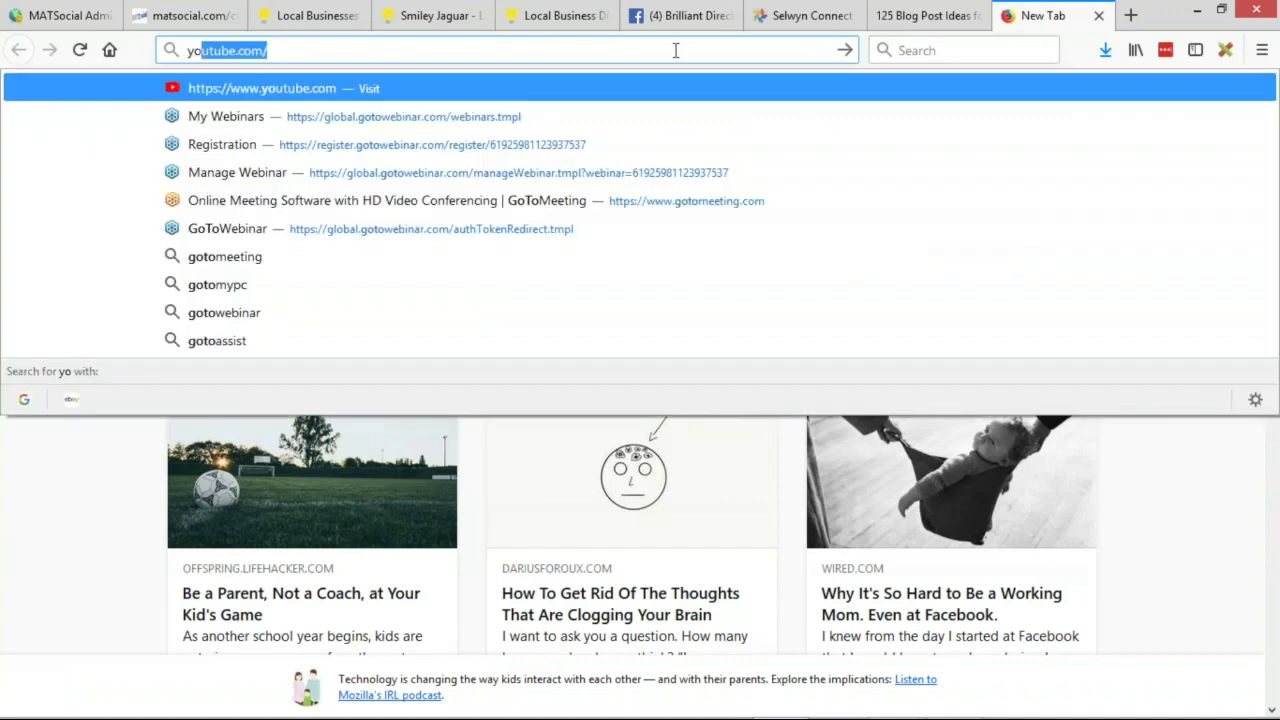
{"action": "key", "text": "BackSpace"}
{"action": "key", "text": "BackSpace"}
{"action": "key", "text": "BackSpace"}
{"action": "key", "text": "BackSpace"}
{"action": "key", "text": "BackSpace"}
{"action": "type", "text": "you"}
{"action": "key", "text": "Return"}
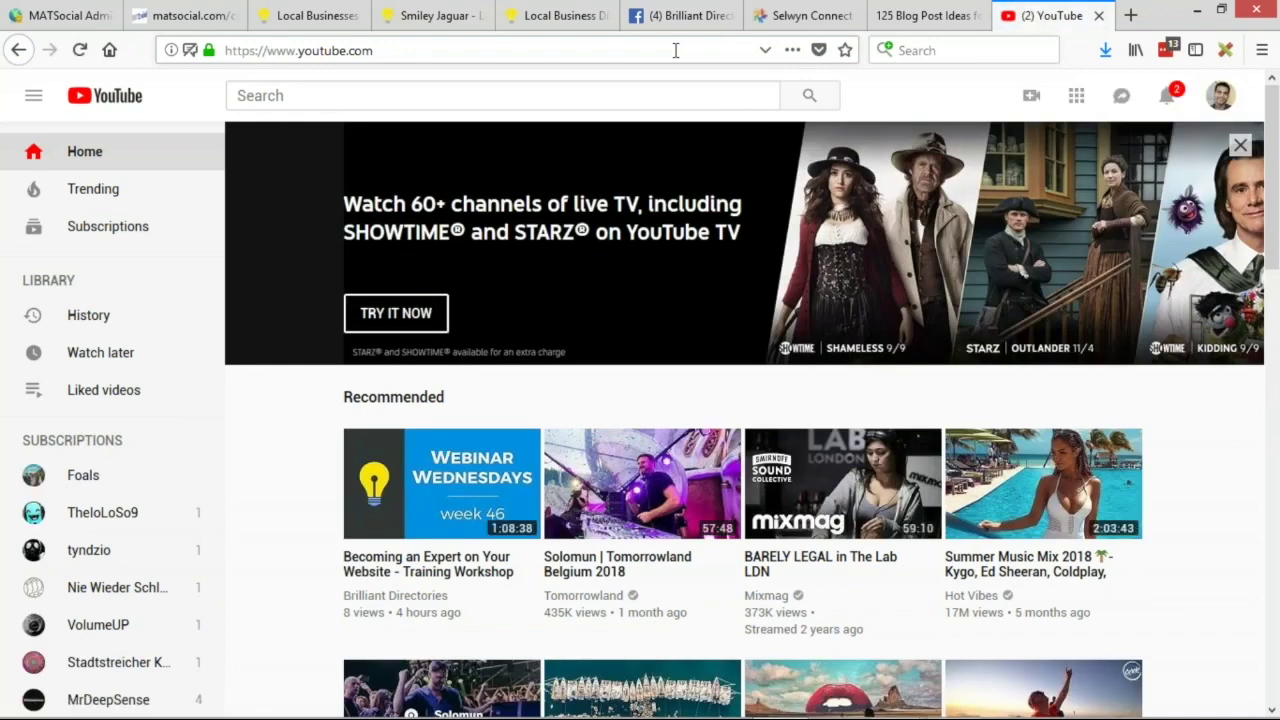
- Search YouTube for "best arm bar tap out" and look through the results
{"action": "left_click", "coordinate": [361, 93]}
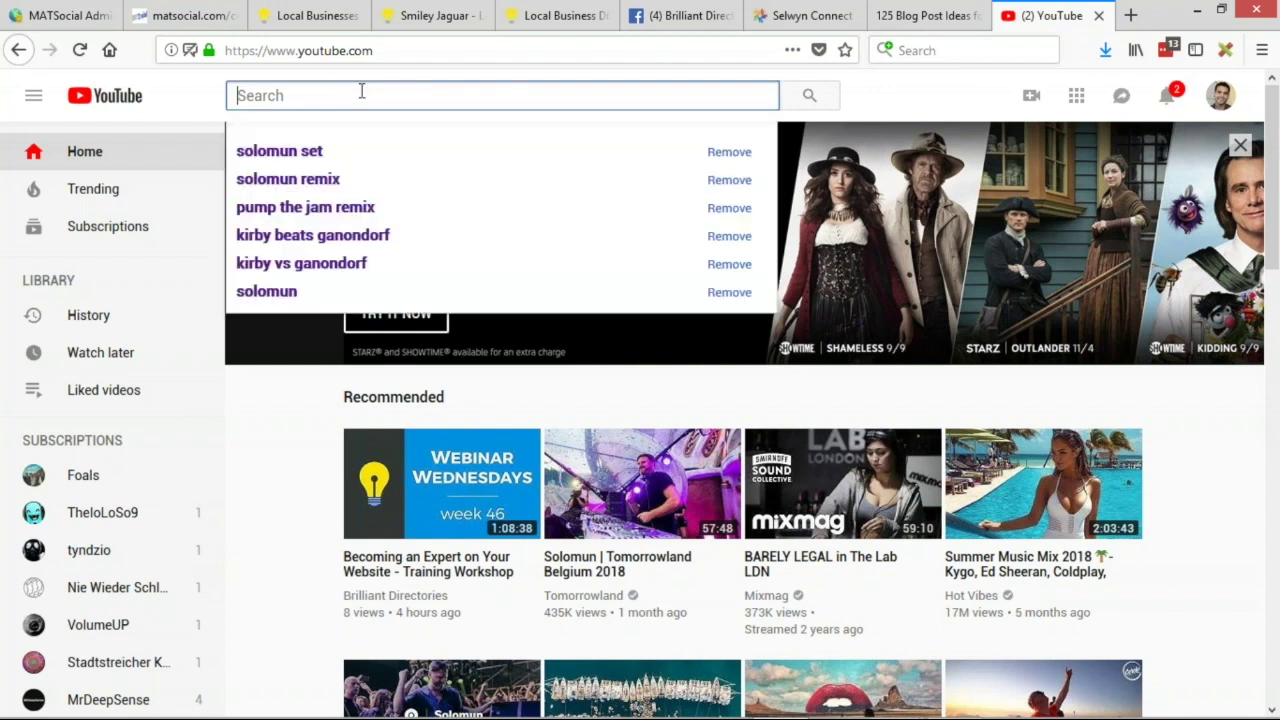
{"action": "type", "text": "best arm "}
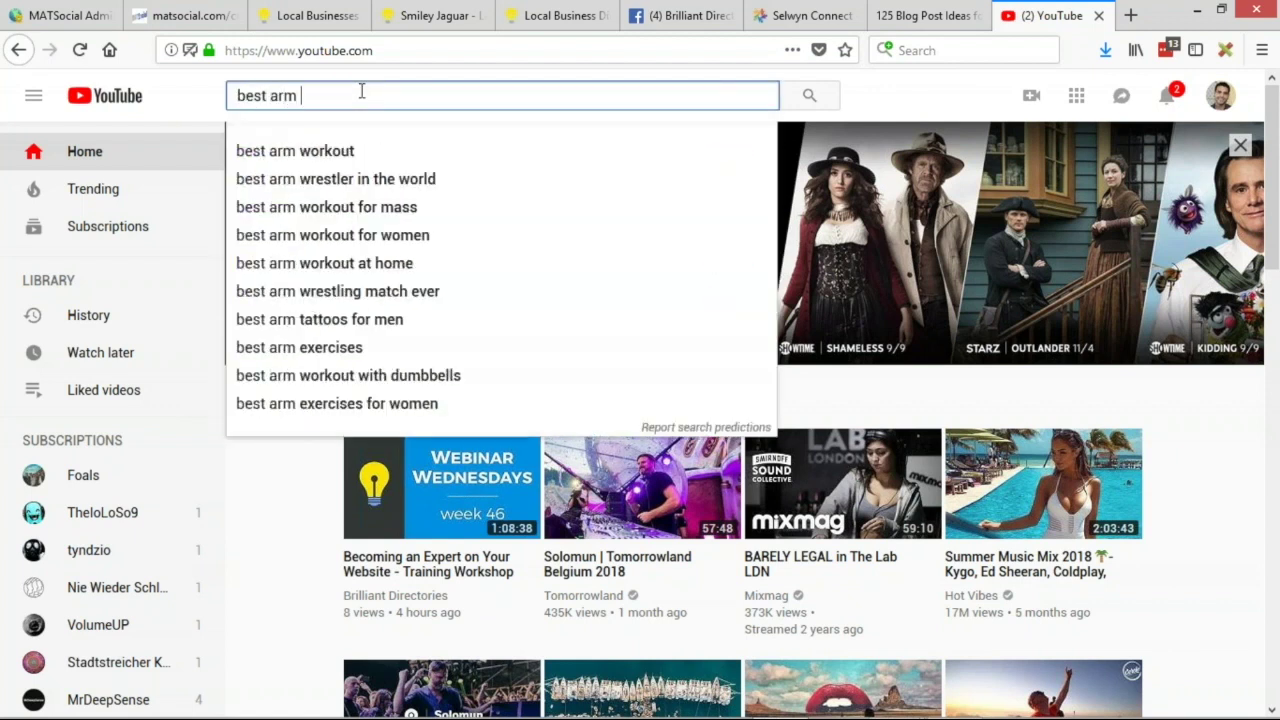
{"action": "type", "text": "bar tap out"}
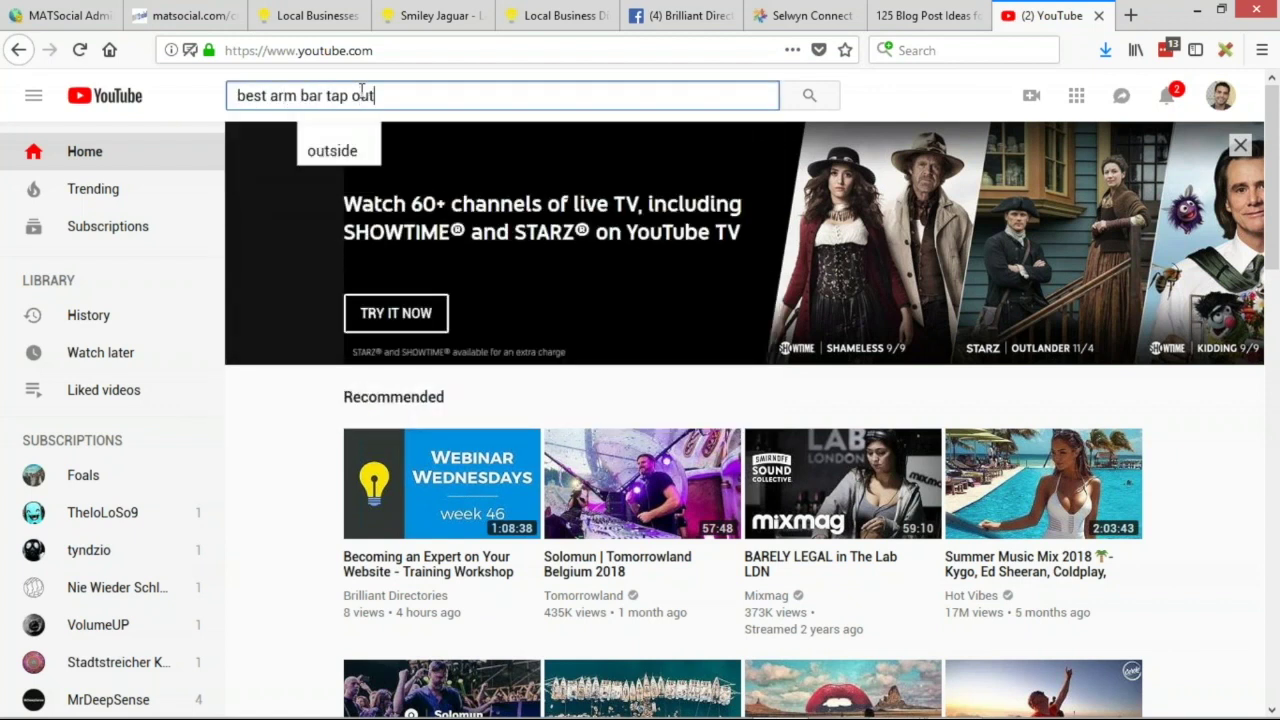
{"action": "key", "text": "Return"}
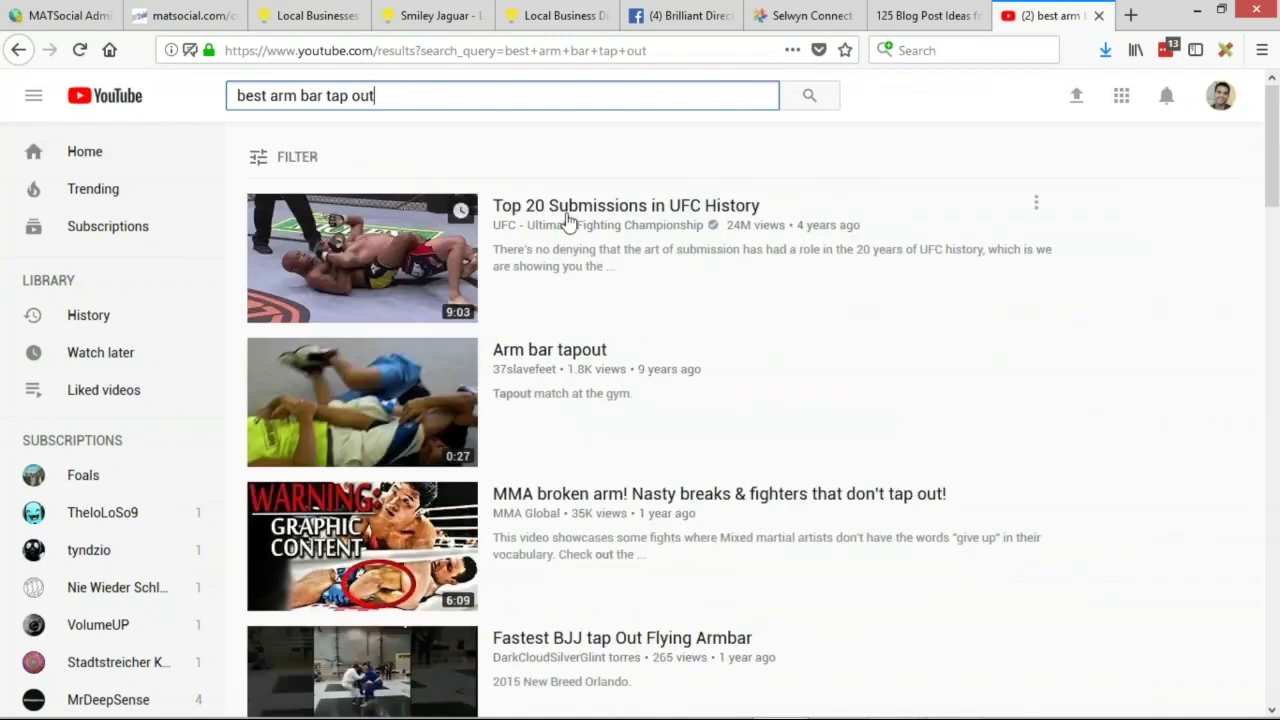
{"action": "scroll", "coordinate": [557, 331], "scroll_direction": "down", "scroll_amount": 3}
{"action": "scroll", "coordinate": [578, 373], "scroll_direction": "up", "scroll_amount": 2}
- Switch to a blank Notepad document and enter the title "5 most painful arm bar tap outs"
{"action": "left_click", "coordinate": [550, 704]}
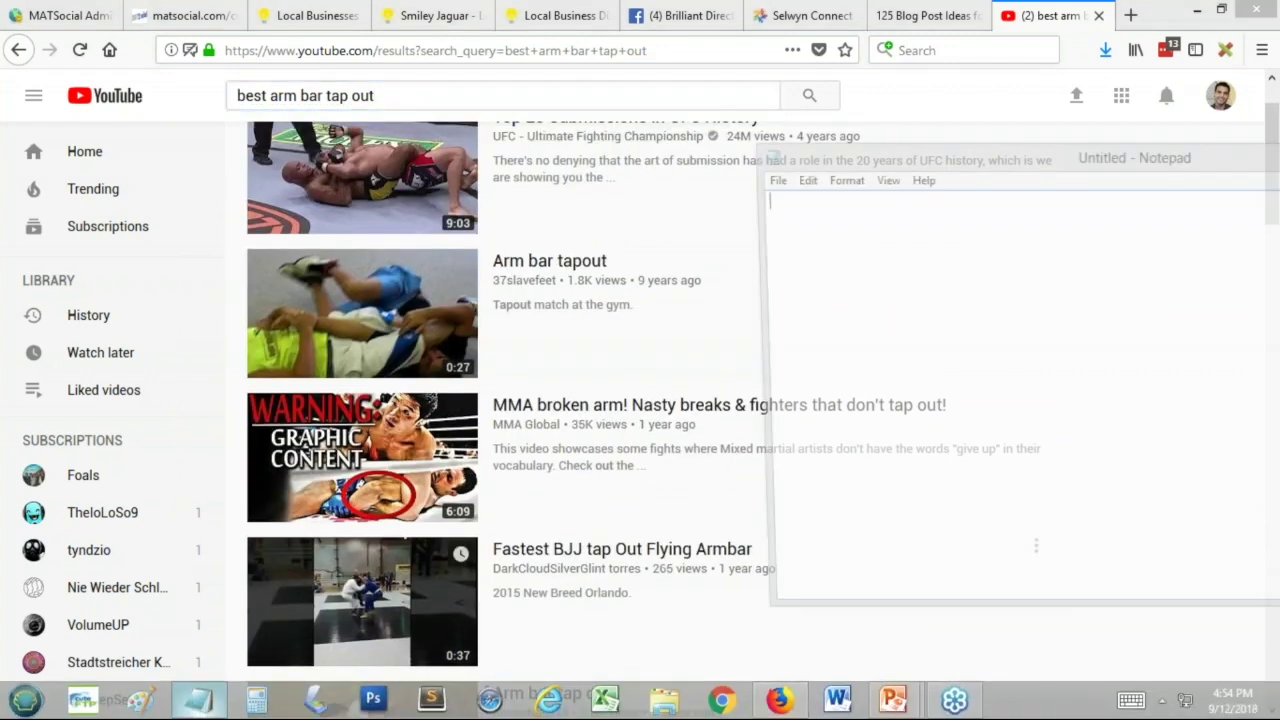
{"action": "type", "text": "5 best Arm"}
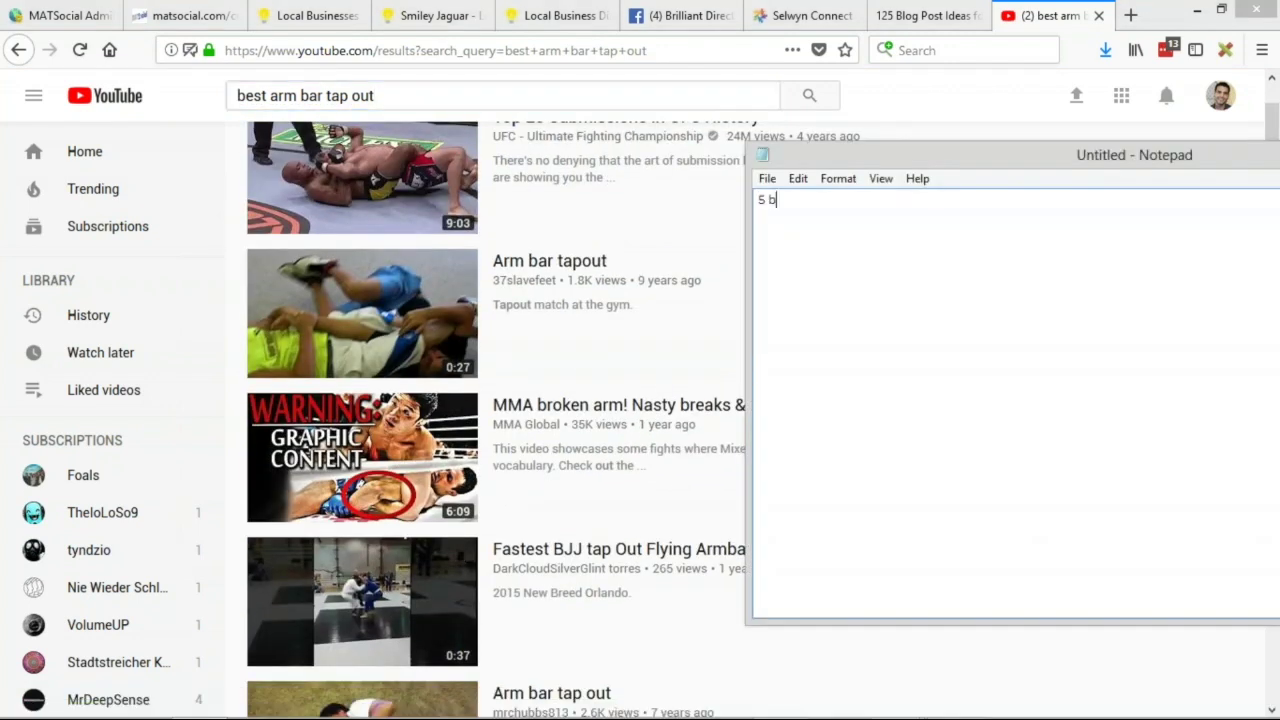
{"action": "key", "text": "BackSpace"}
{"action": "key", "text": "BackSpace"}
{"action": "key", "text": "BackSpace"}
{"action": "key", "text": "BackSpace"}
{"action": "key", "text": "BackSpace"}
{"action": "key", "text": "BackSpace"}
{"action": "key", "text": "BackSpace"}
{"action": "key", "text": "BackSpace"}
{"action": "type", "text": "most ppainful arm bar tap "}
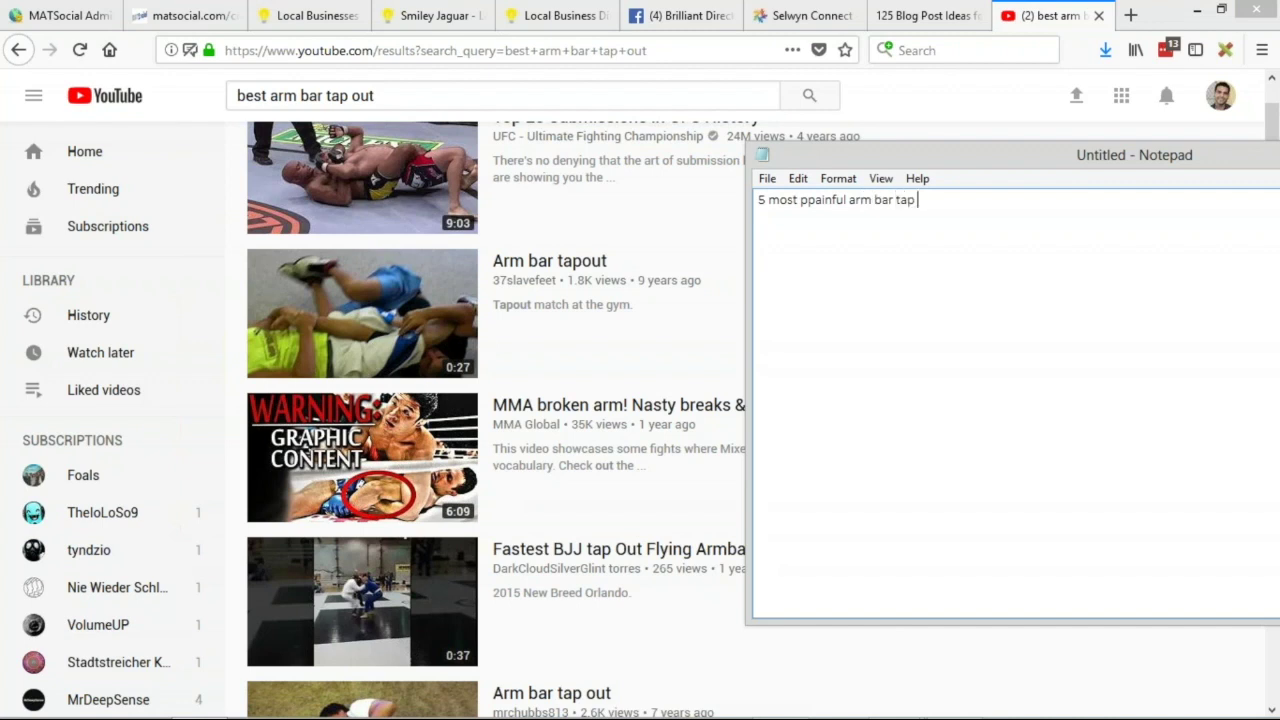
{"action": "type", "text": "outs"}
{"action": "left_click", "coordinate": [809, 207]}
{"action": "key", "text": "BackSpace"}
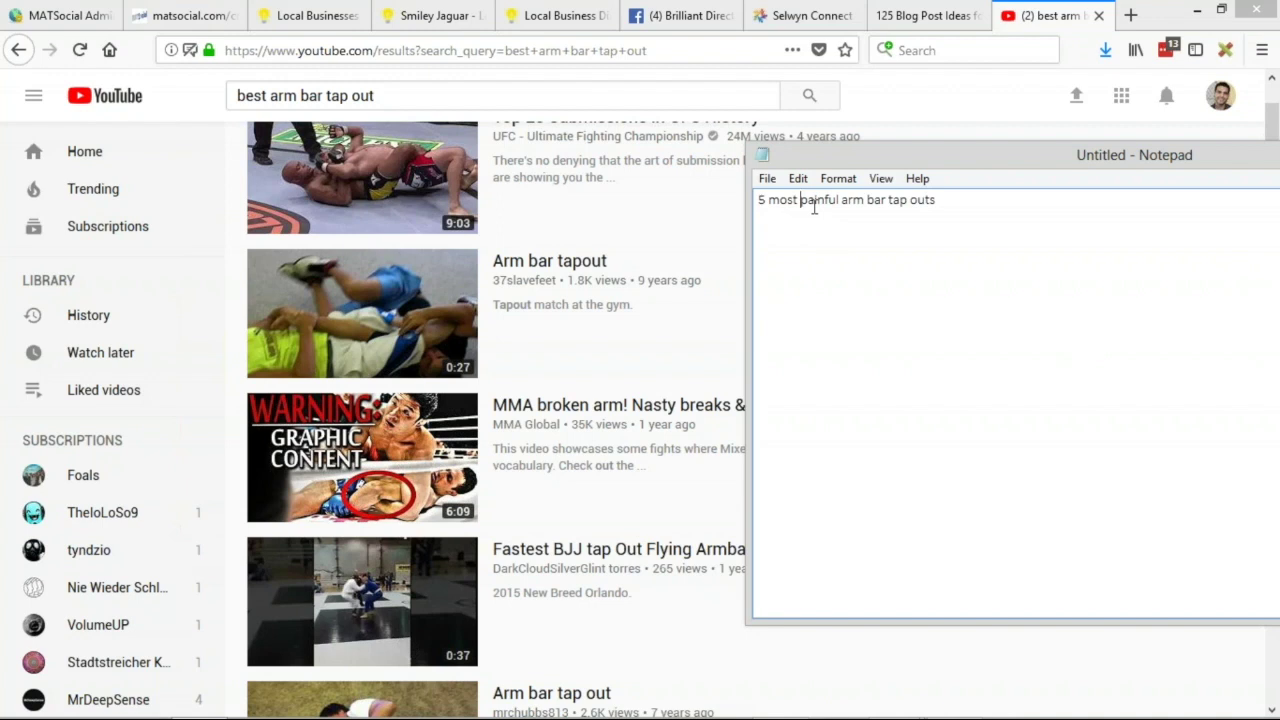
- Add two paragraphs of placeholder text as the article's introduction below the title
{"action": "left_click", "coordinate": [963, 203]}
{"action": "key", "text": "Return"}
{"action": "key", "text": "Return"}
{"action": "type", "text": "sdlhf sdjkfh ksdjf"}
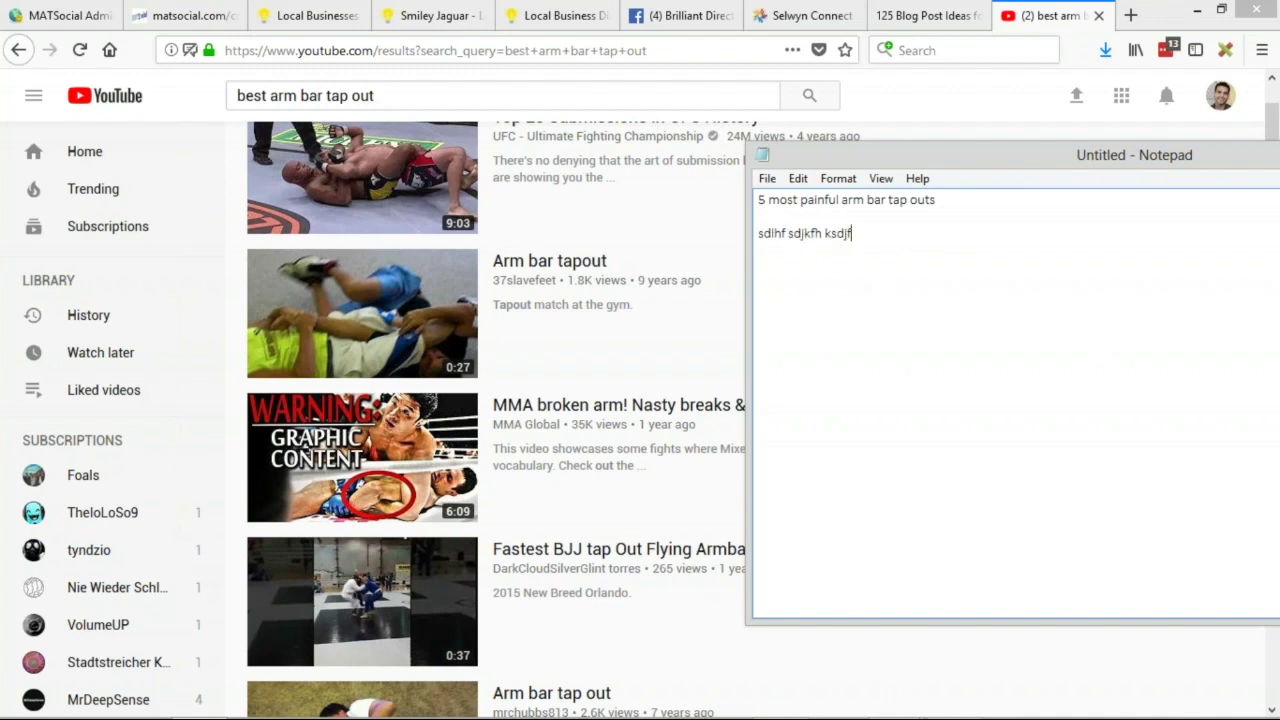
{"action": "type", "text": "h skdjfh skjdf ksdjfh skdjfh ksdj skdjfh skdjfs f"}
{"action": "key", "text": "Return"}
{"action": "key", "text": "Return"}
{"action": "type", "text": "sdlfh sdlfjhs dkjfshkd fjhs dkjfhs dkjfhs kdfjhs kdfjhsdk jfshkd fjh"}
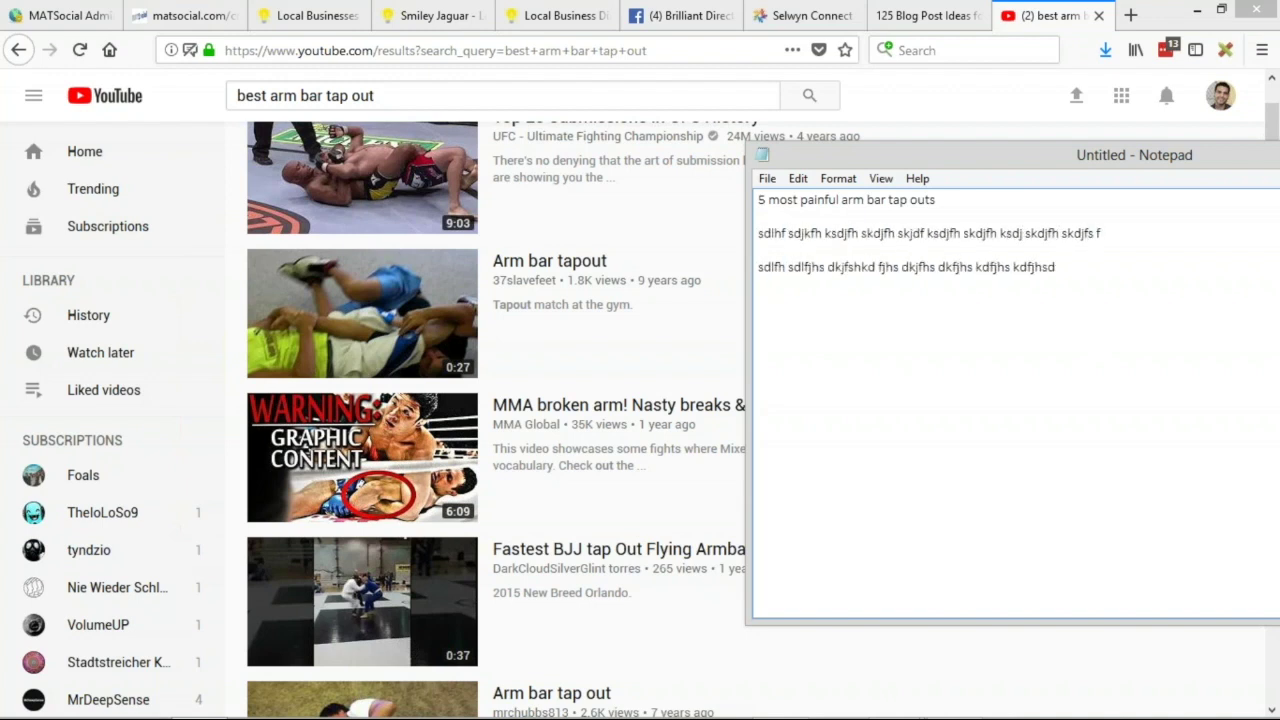
- Add entry 1 with a fighter-versus-fighter heading ending "2016 Las Vegas" and a line of placeholder text beneath it
{"action": "key", "text": "Return"}
{"action": "key", "text": "Return"}
{"action": "type", "text": "1."}
{"action": "left_click_drag", "start_coordinate": [770, 301], "coordinate": [755, 301]}
{"action": "key", "text": "Right"}
{"action": "type", "text": "Jon"}
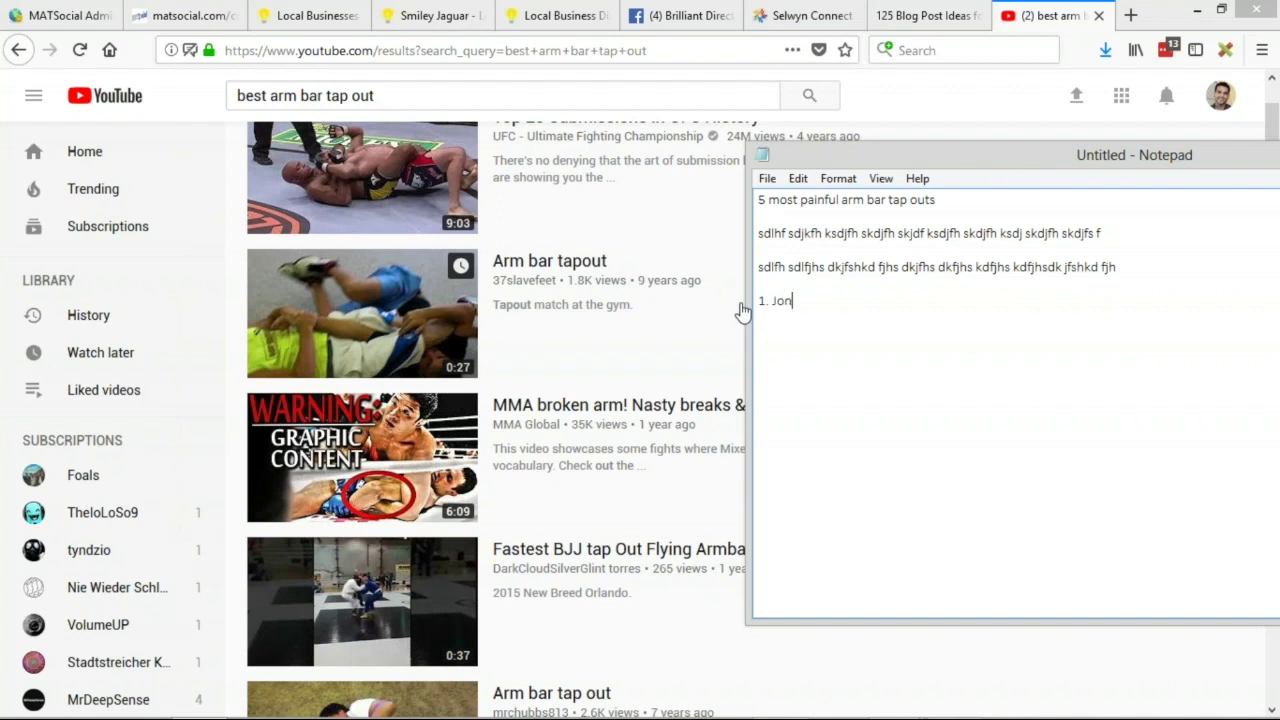
{"action": "type", "text": "n A. VS John b 2016 Las "}
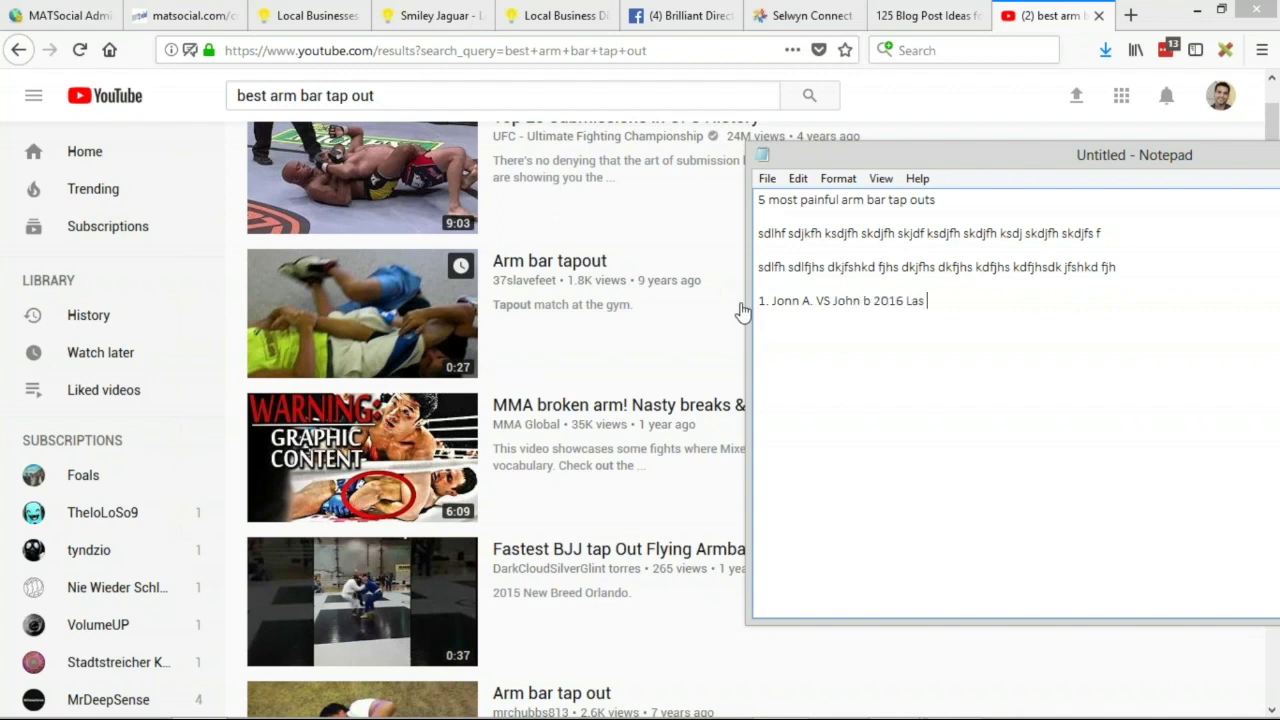
{"action": "type", "text": "Vegas  sdlkfj sldkjf lsdkjf lskdjf sldkfj sdlkfj"}
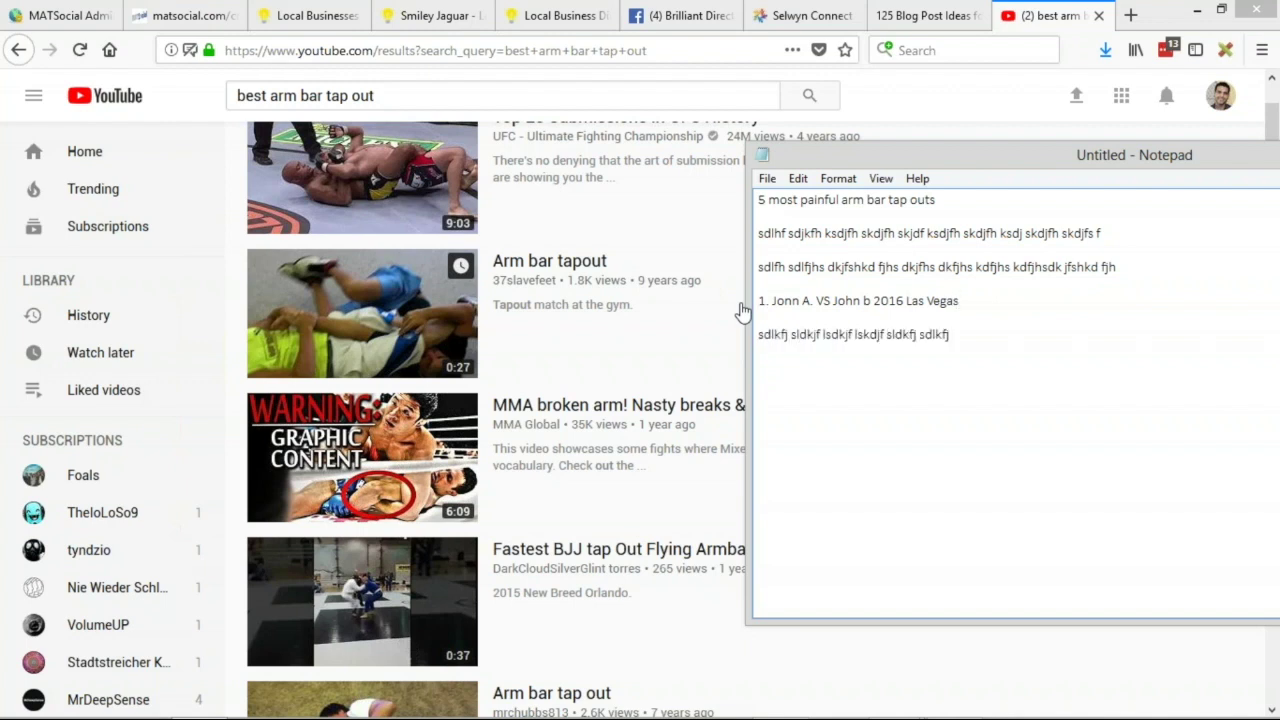
- Open and pause the "Arm bar tapout" video on YouTube, and insert its URL directly below entry 1's text in Notepad
{"action": "left_click", "coordinate": [533, 262]}
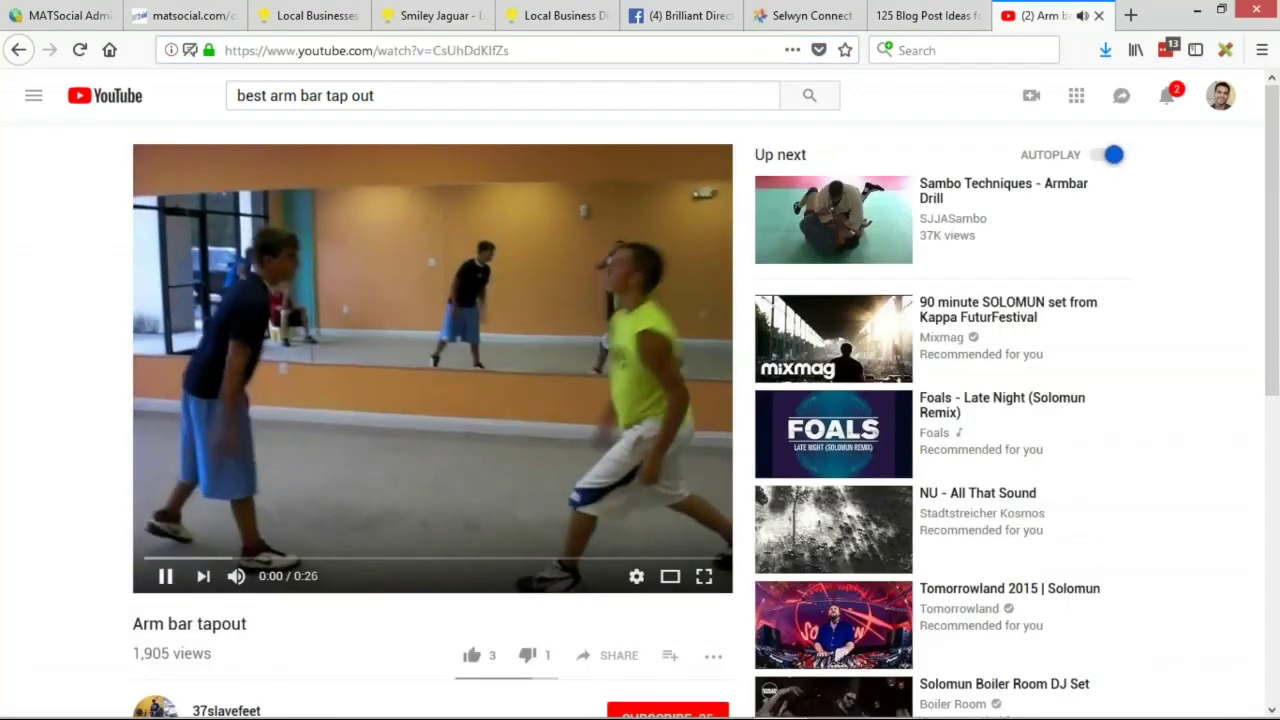
{"action": "key", "text": "space"}
{"action": "key", "text": "alt+Tab"}
{"action": "key", "text": "Return"}
{"action": "key", "text": "Return"}
{"action": "type", "text": "https://www.youtube.com/watch?v=CsUhDdKIfZs"}
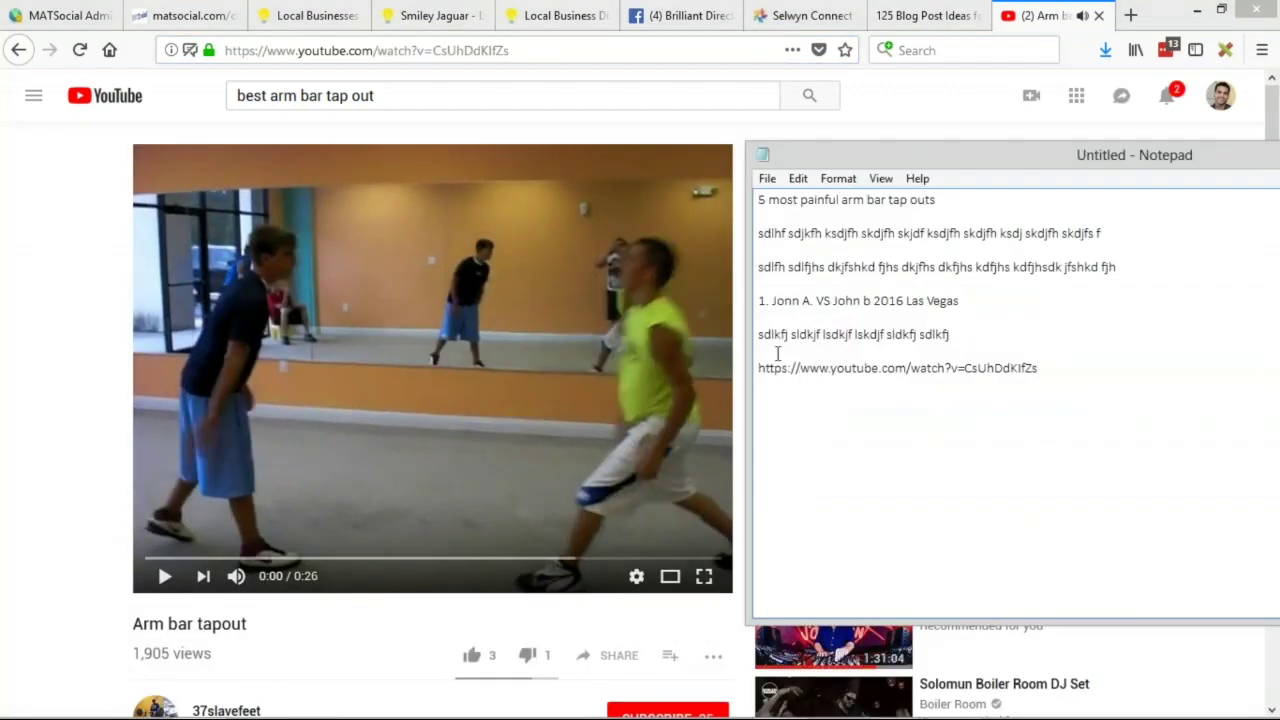
{"action": "left_click", "coordinate": [758, 368]}
{"action": "key", "text": "BackSpace"}
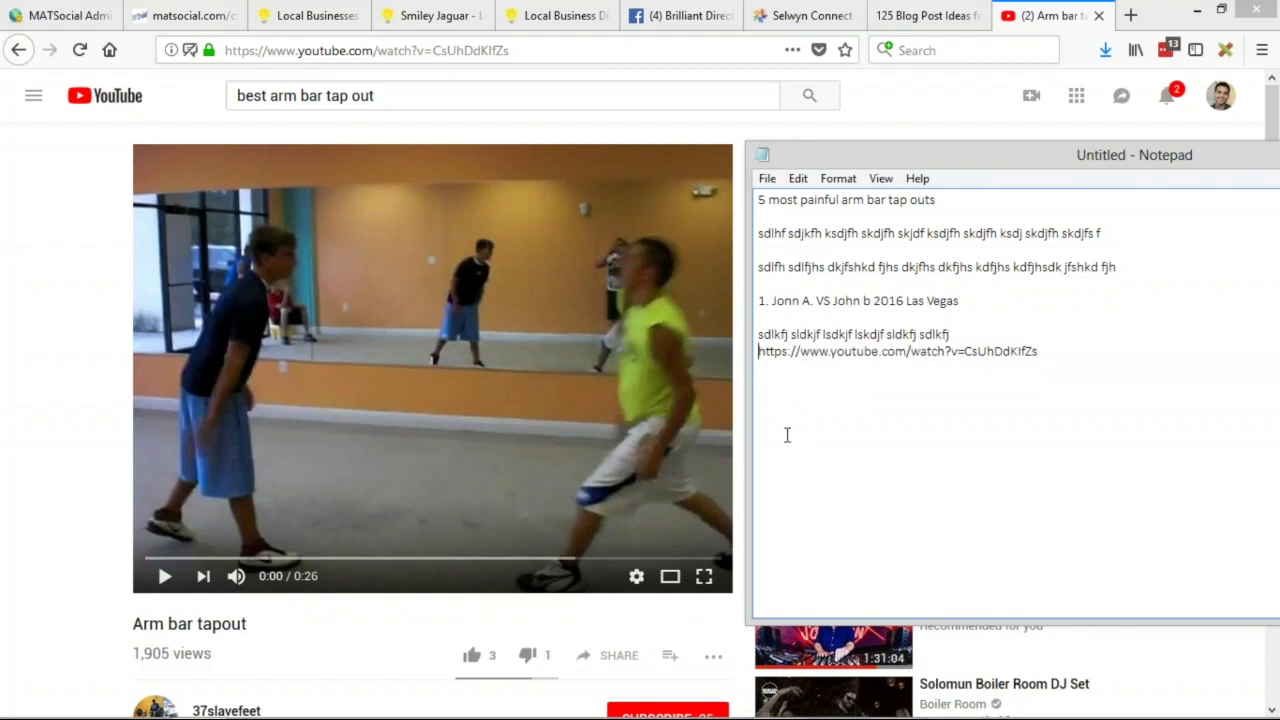
- Duplicate entry 1 with its text and video link below itself and number the copy 2
{"action": "left_click_drag", "start_coordinate": [1048, 351], "coordinate": [729, 297]}
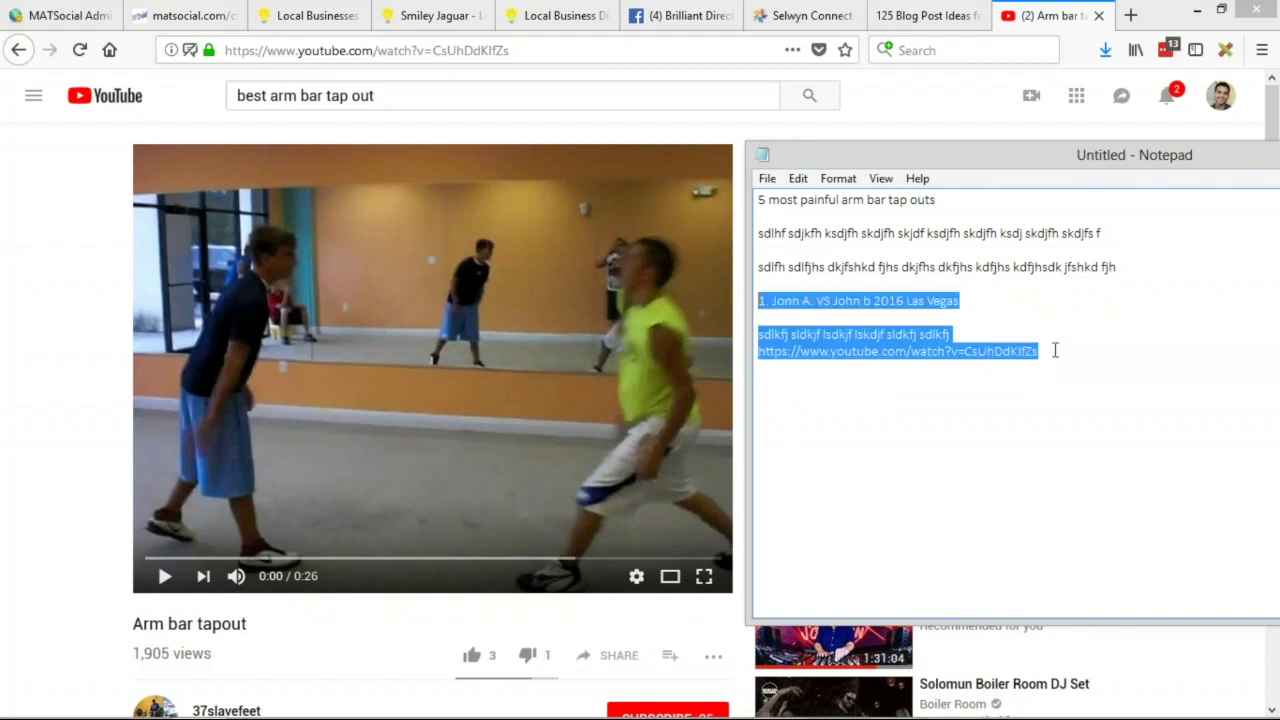
{"action": "key", "text": "ctrl+c"}
{"action": "left_click", "coordinate": [1071, 351]}
{"action": "key", "text": "Return"}
{"action": "key", "text": "Return"}
{"action": "key", "text": "ctrl+v"}
{"action": "double_click", "coordinate": [762, 385]}
{"action": "type", "text": "2"}
{"action": "left_click", "coordinate": [1046, 420]}
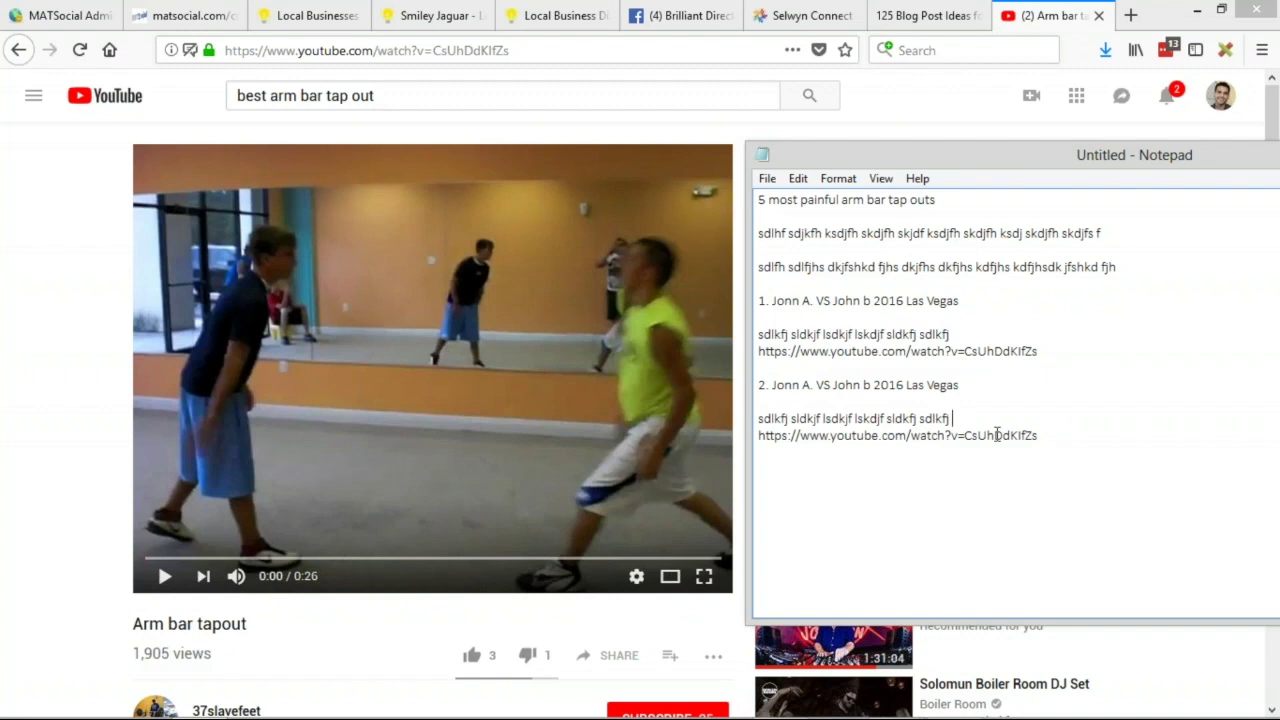
- Highlight the draft's two introductory paragraphs and its title for review
{"action": "left_click_drag", "start_coordinate": [1114, 266], "coordinate": [812, 230]}
{"action": "left_click_drag", "start_coordinate": [1116, 267], "coordinate": [760, 228]}
{"action": "left_click", "coordinate": [928, 238]}
{"action": "left_click_drag", "start_coordinate": [960, 196], "coordinate": [666, 205]}
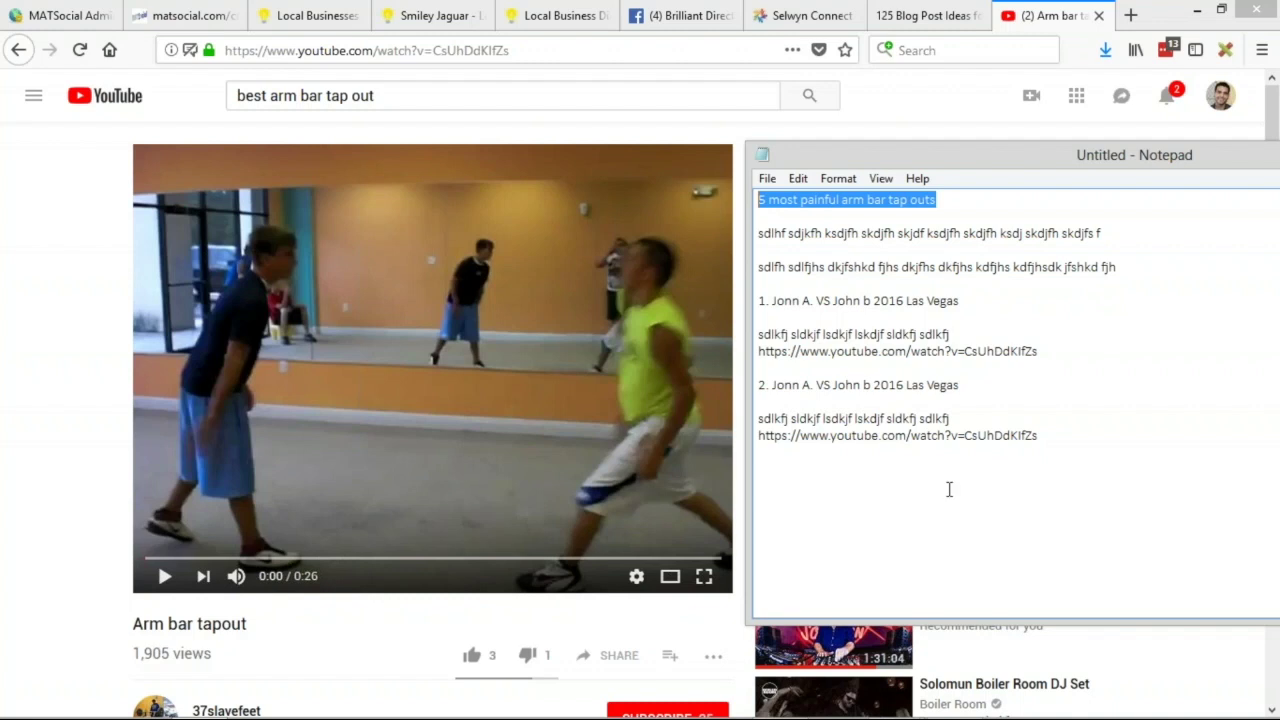
- Insert another copy of the entry below entry 2 and number it 3
{"action": "left_click_drag", "start_coordinate": [1050, 440], "coordinate": [746, 381]}
{"action": "left_click", "coordinate": [1058, 433]}
{"action": "key", "text": "Return"}
{"action": "key", "text": "Return"}
{"action": "type", "text": "3"}
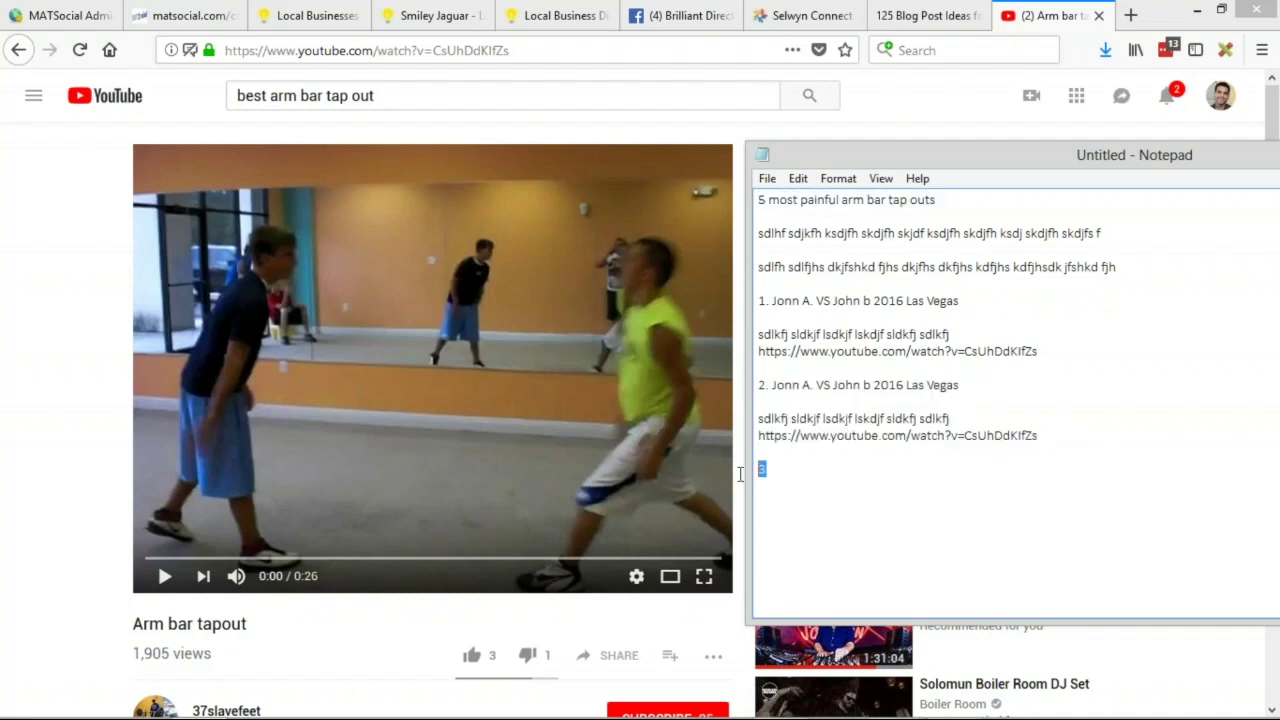
{"action": "key", "text": "ctrl+v"}
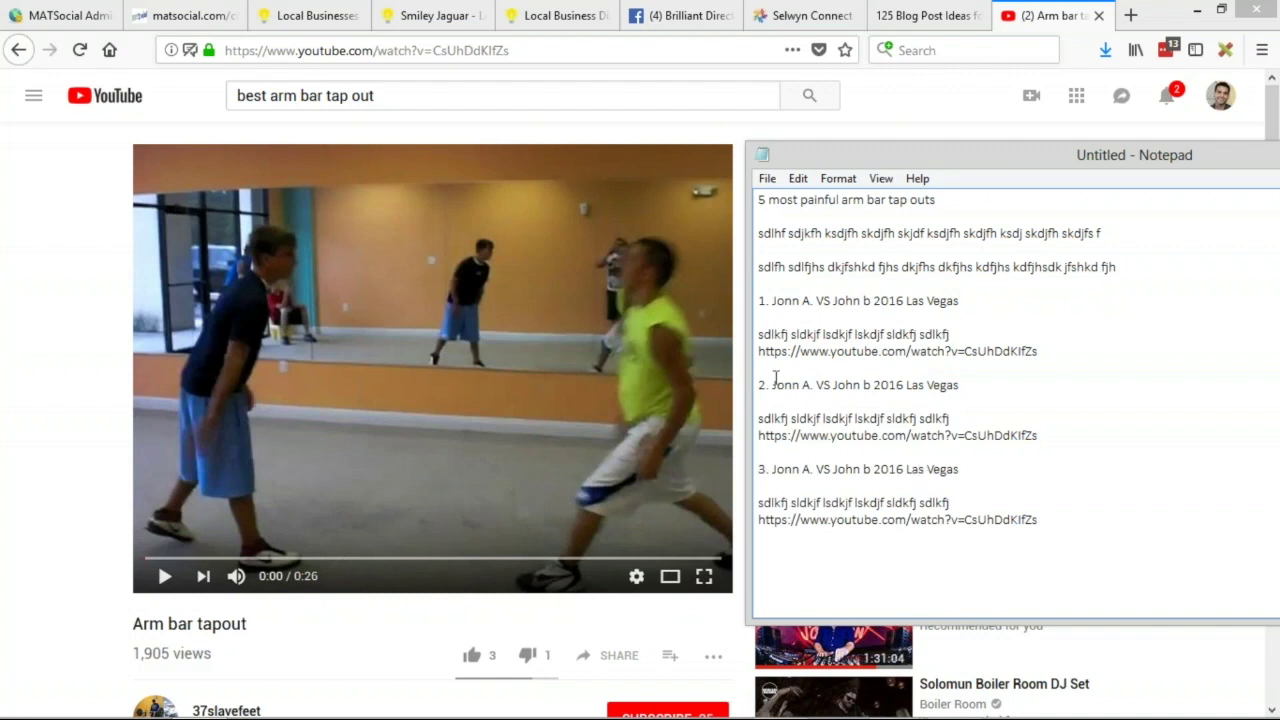
- Duplicate entry 3 at the end of the draft, number the copy 5, and highlight the introductory paragraphs
{"action": "left_click_drag", "start_coordinate": [773, 385], "coordinate": [905, 386]}
{"action": "left_click_drag", "start_coordinate": [1100, 520], "coordinate": [734, 469]}
{"action": "key", "text": "ctrl+c"}
{"action": "left_click", "coordinate": [1089, 551]}
{"action": "key", "text": "ctrl+v"}
{"action": "left_click_drag", "start_coordinate": [757, 553], "coordinate": [765, 553]}
{"action": "type", "text": "5"}
{"action": "left_click_drag", "start_coordinate": [1116, 267], "coordinate": [756, 231]}
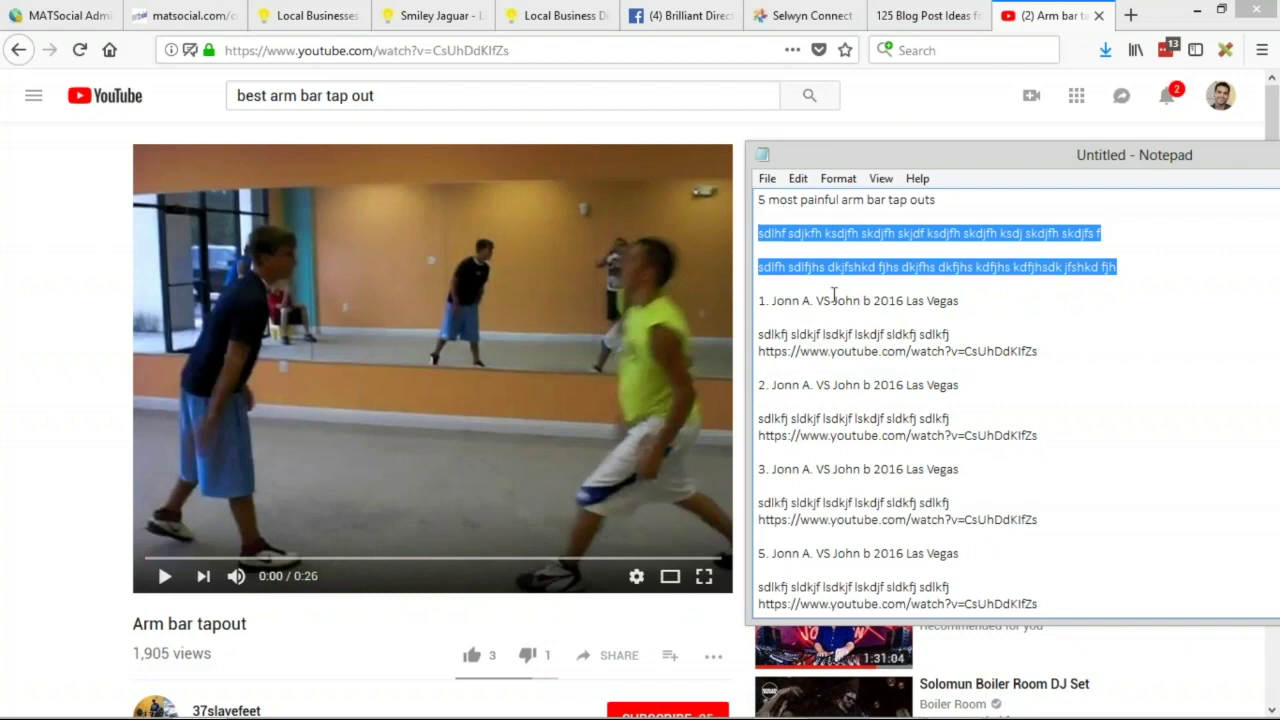
- Highlight entry 1's heading and its description line in the draft for review
{"action": "left_click", "coordinate": [759, 334]}
{"action": "left_click_drag", "start_coordinate": [759, 300], "coordinate": [986, 303]}
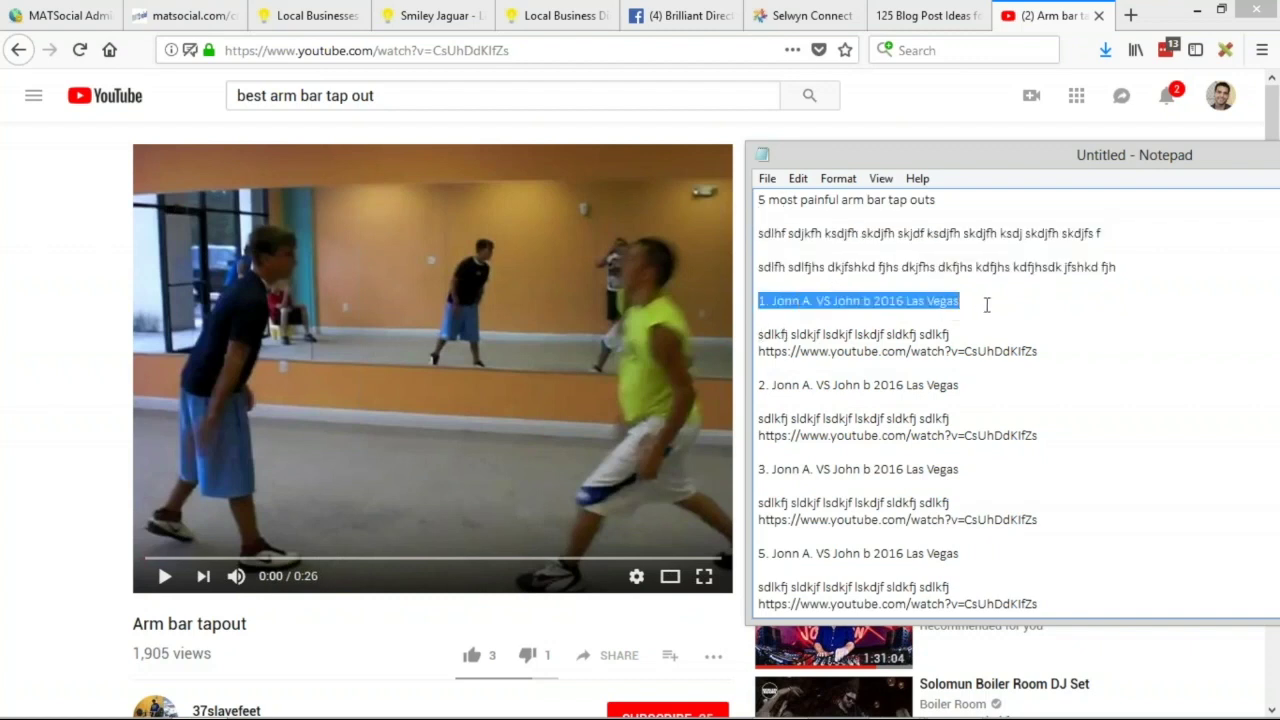
{"action": "left_click", "coordinate": [786, 334]}
{"action": "left_click_drag", "start_coordinate": [759, 334], "coordinate": [970, 325]}
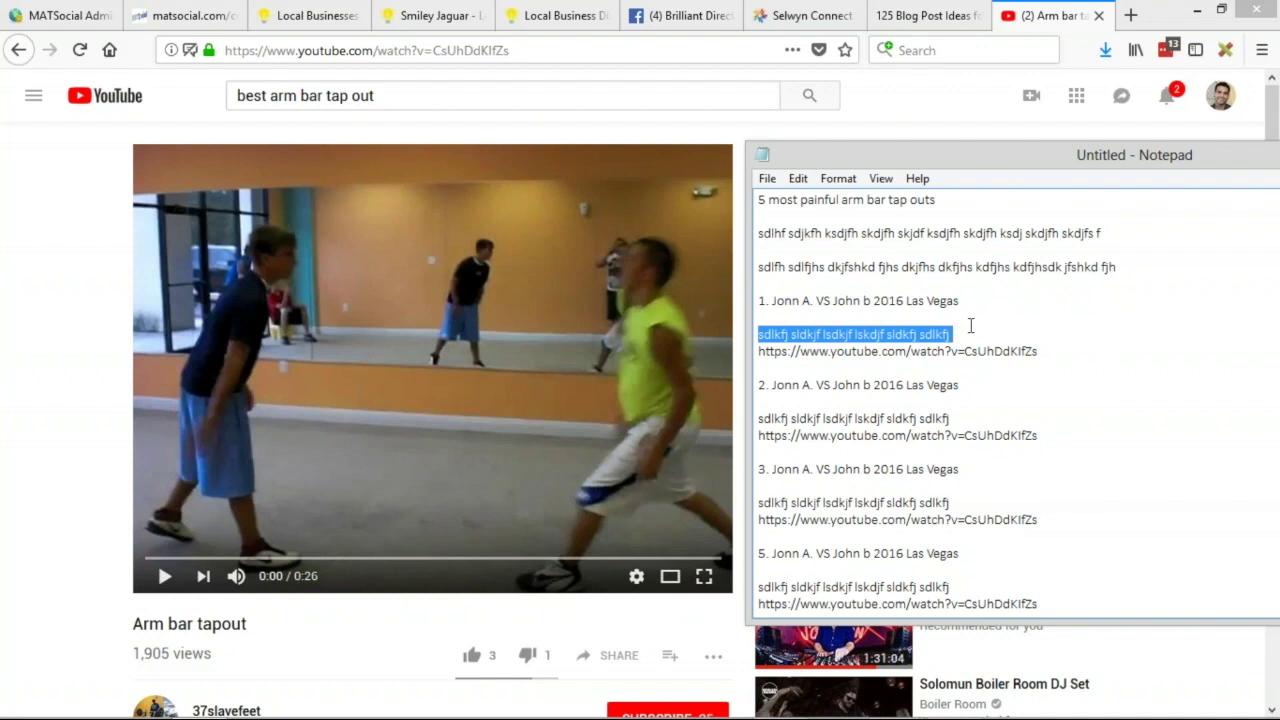
- Add a closing paragraph of placeholder text below entry 5, followed by blank lines
{"action": "scroll", "coordinate": [860, 425], "scroll_direction": "down", "scroll_amount": 1}
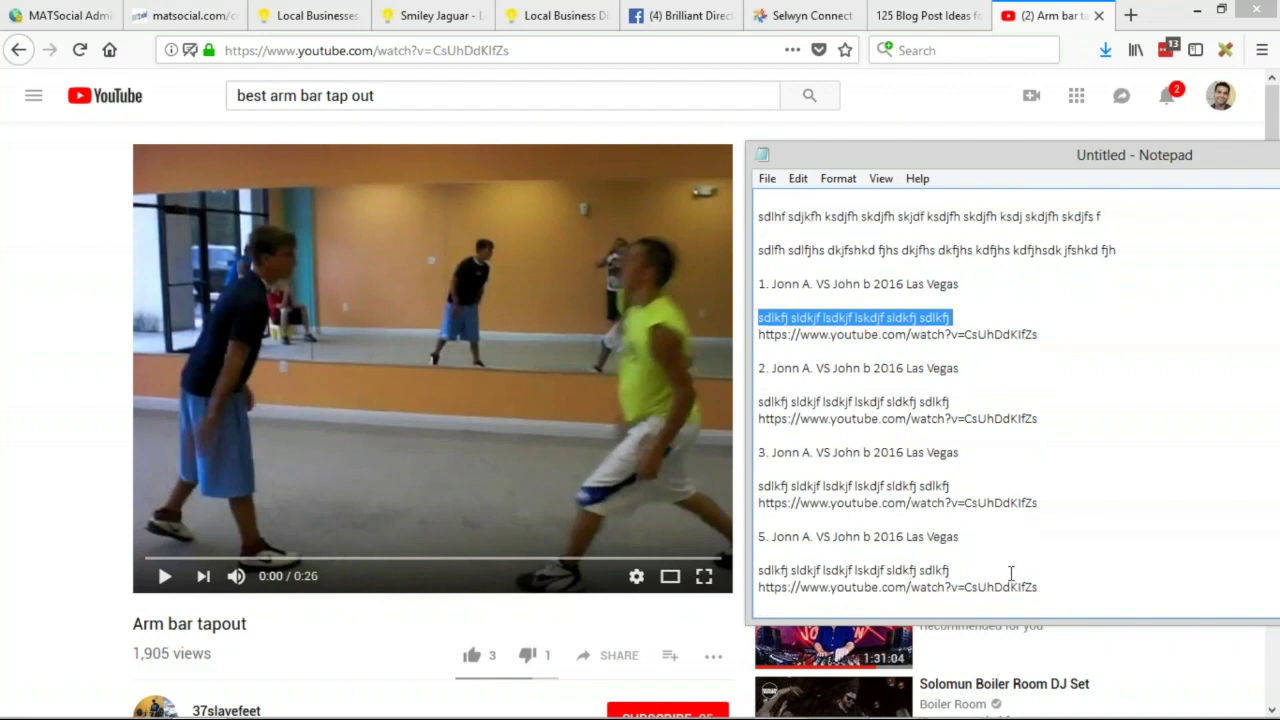
{"action": "left_click", "coordinate": [1060, 588]}
{"action": "key", "text": "Return"}
{"action": "key", "text": "Return"}
{"action": "key", "text": "Return"}
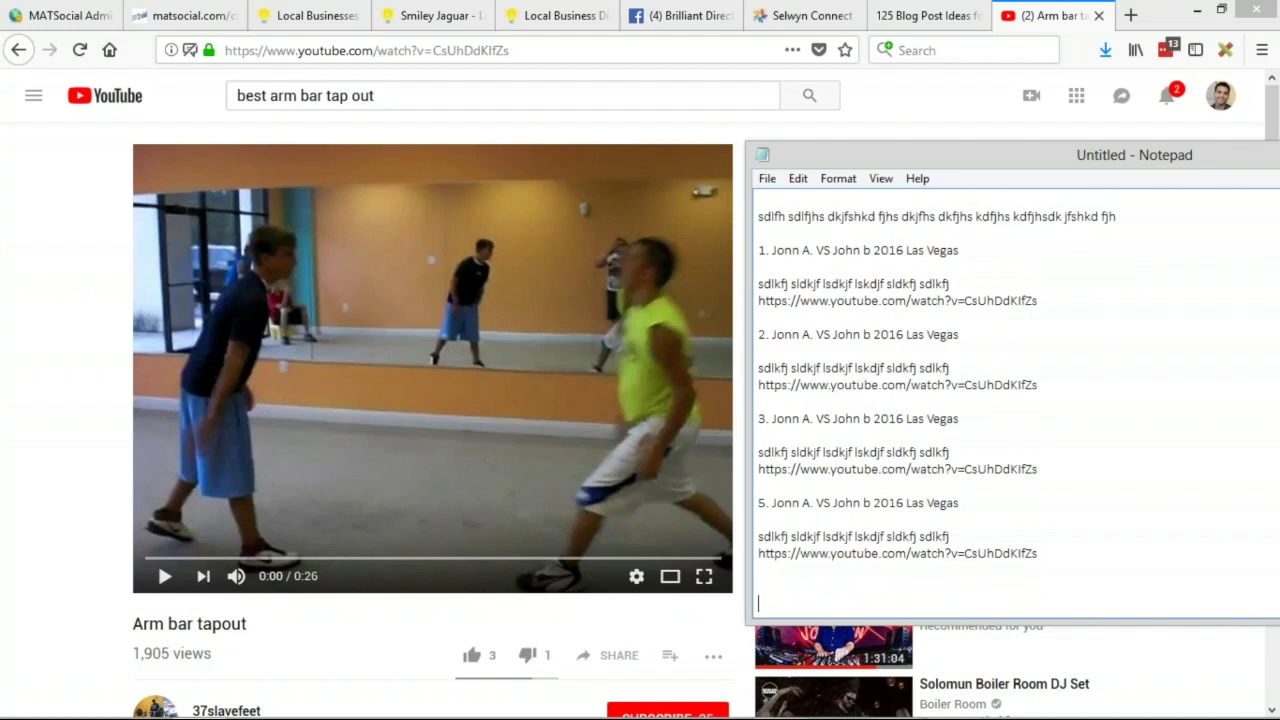
{"action": "type", "text": "kdjfh ksdjfsk dfh skdjfh ksjdfh ksjdfh ksjd"}
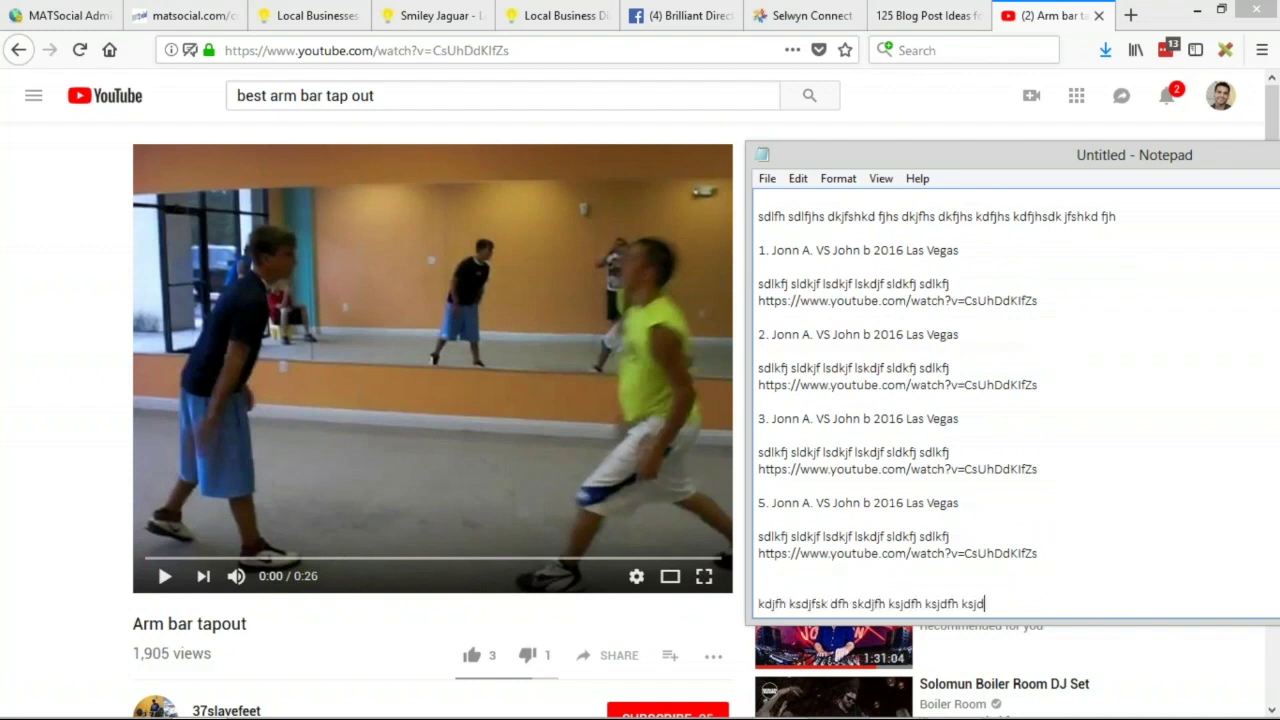
{"action": "type", "text": "fh ksjdfh ksjdfh kjh sdkfjdshk fjdshf"}
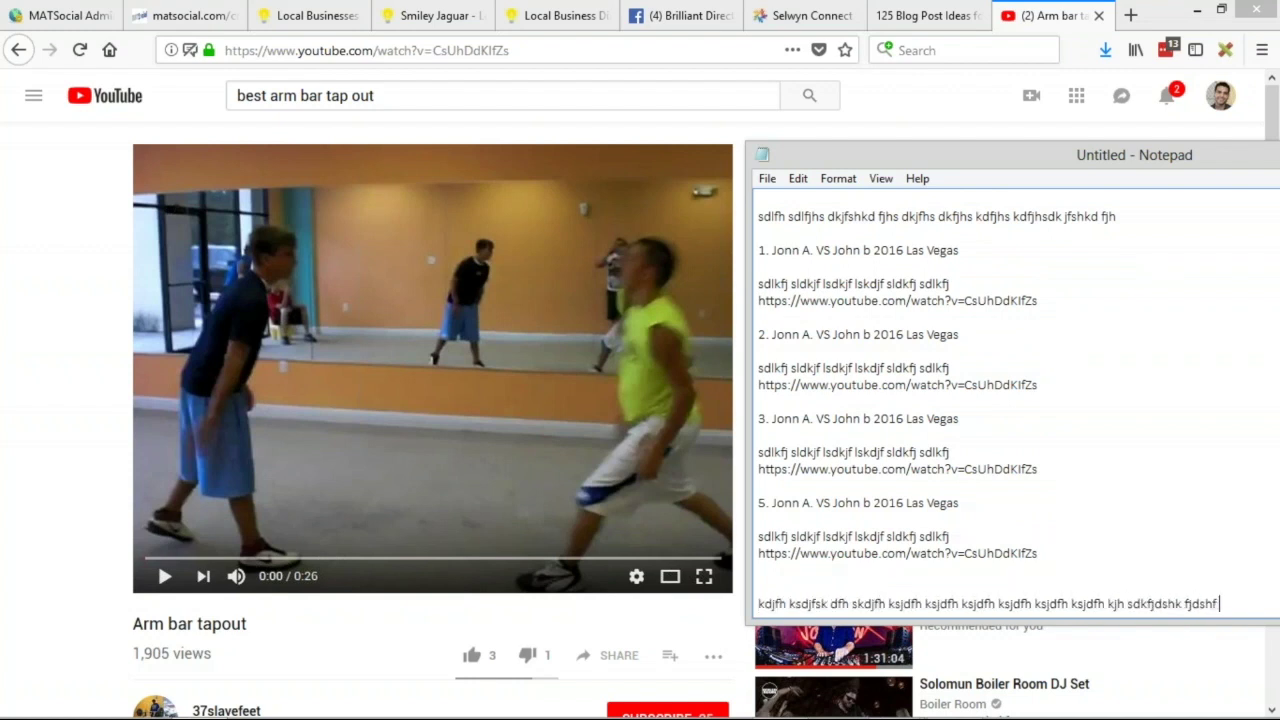
{"action": "key", "text": "Return"}
{"action": "key", "text": "Return"}
{"action": "key", "text": "Return"}
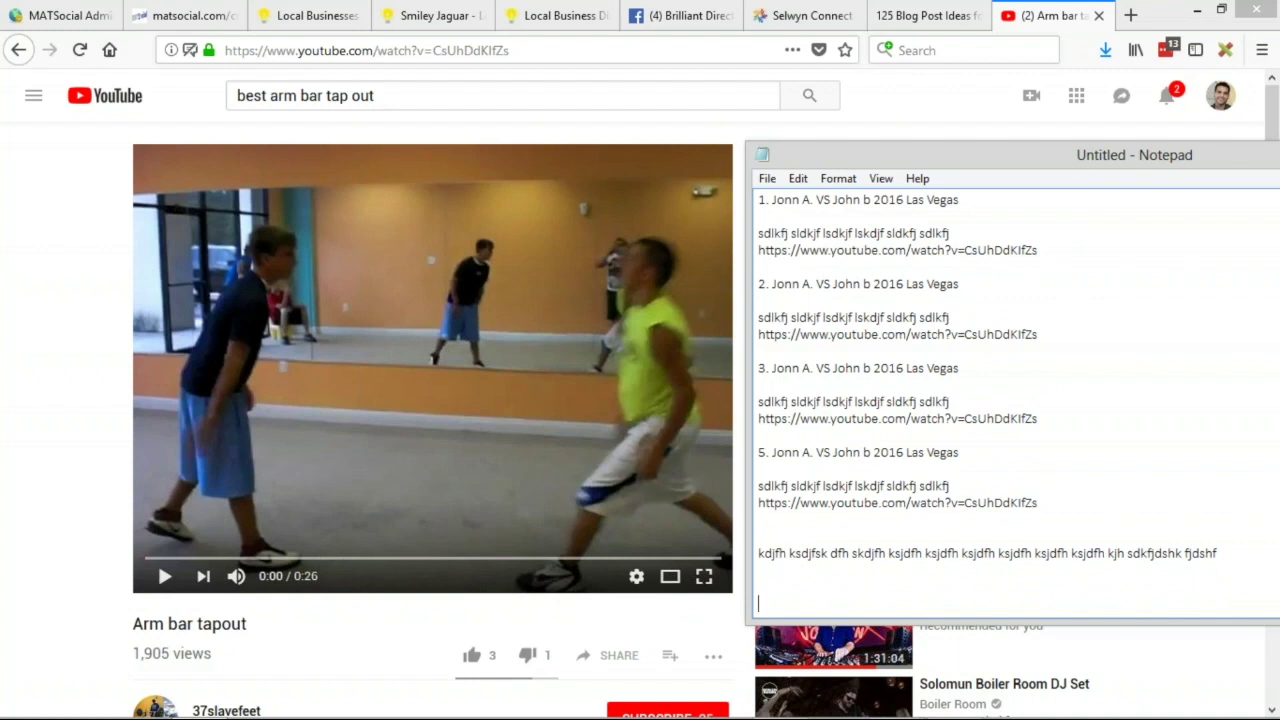
- Capitalize the draft's title to read "5 Most Painful Arm Bar Tap Outs"
{"action": "scroll", "coordinate": [900, 515], "scroll_direction": "up", "scroll_amount": 2}
{"action": "double_click", "coordinate": [778, 199]}
{"action": "type", "text": "Most painful arm bar tap outs"}
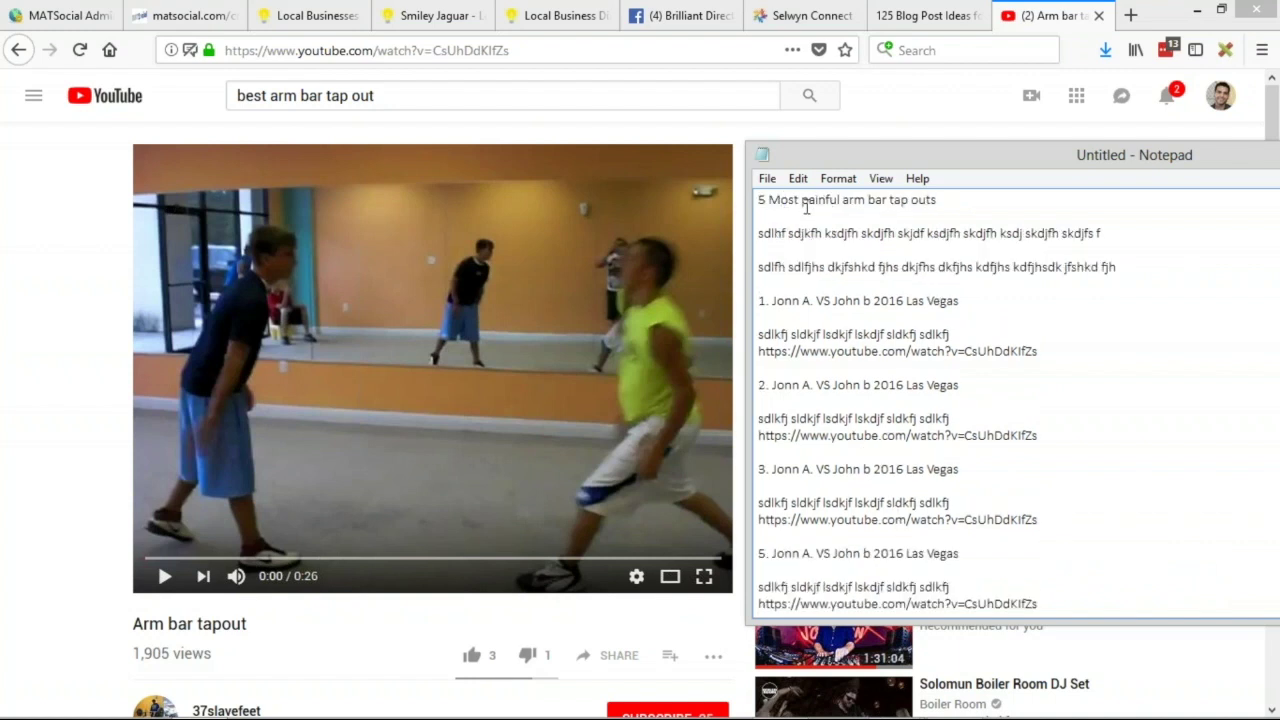
{"action": "left_click_drag", "start_coordinate": [802, 200], "coordinate": [878, 201]}
{"action": "type", "text": "P"}
{"action": "type", "text": "A"}
{"action": "type", "text": "B"}
{"action": "left_click_drag", "start_coordinate": [892, 200], "coordinate": [912, 200]}
{"action": "type", "text": "Tap "}
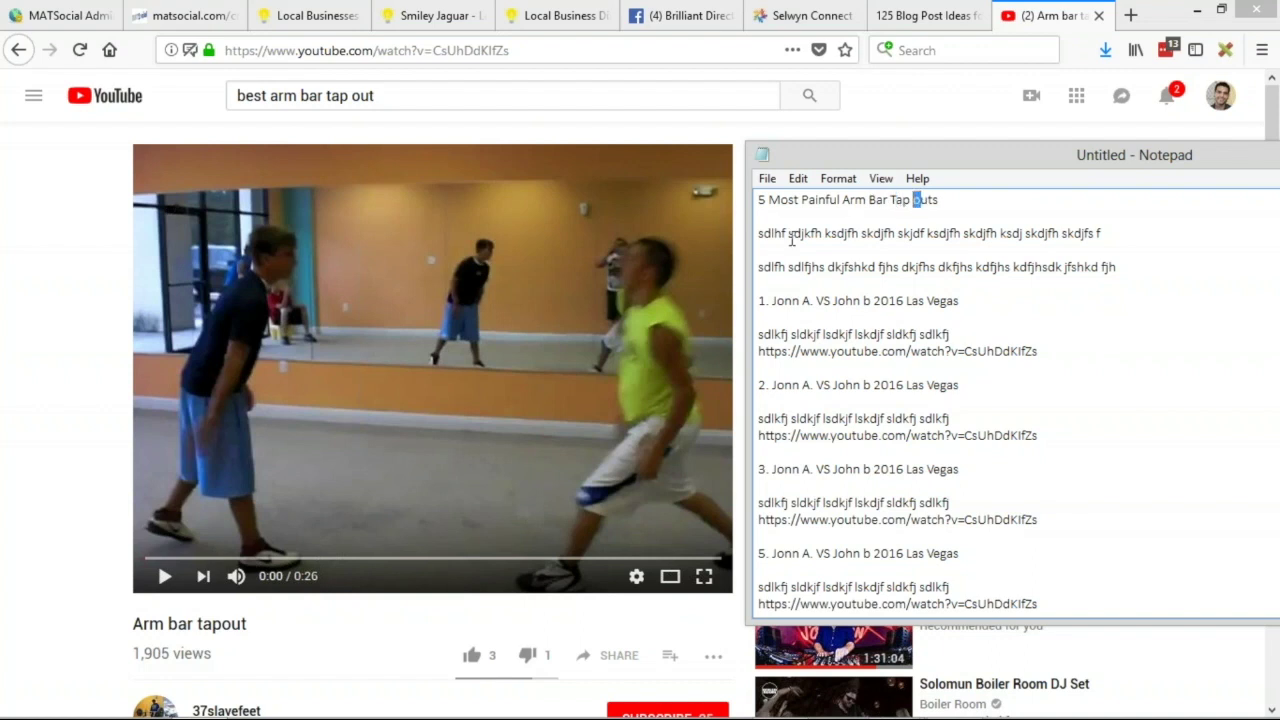
{"action": "type", "text": "O"}
{"action": "scroll", "coordinate": [938, 351], "scroll_direction": "down", "scroll_amount": 3}
{"action": "scroll", "coordinate": [938, 351], "scroll_direction": "up", "scroll_amount": 3}
{"action": "scroll", "coordinate": [951, 351], "scroll_direction": "down", "scroll_amount": 3}
{"action": "scroll", "coordinate": [951, 351], "scroll_direction": "up", "scroll_amount": 3}
- Return to the YouTube page, play the Arm bar tapout video, skip ahead in it and pause at 0:18
{"action": "left_click", "coordinate": [1271, 72]}
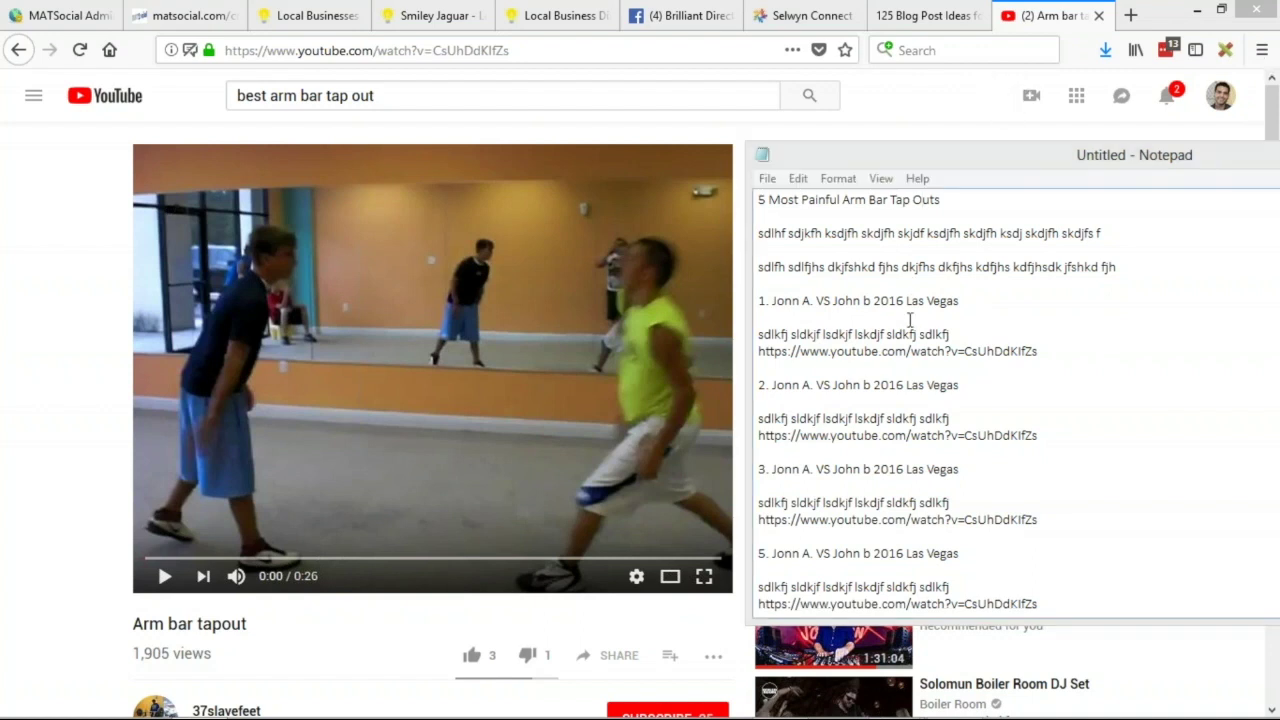
{"action": "left_click", "coordinate": [109, 294]}
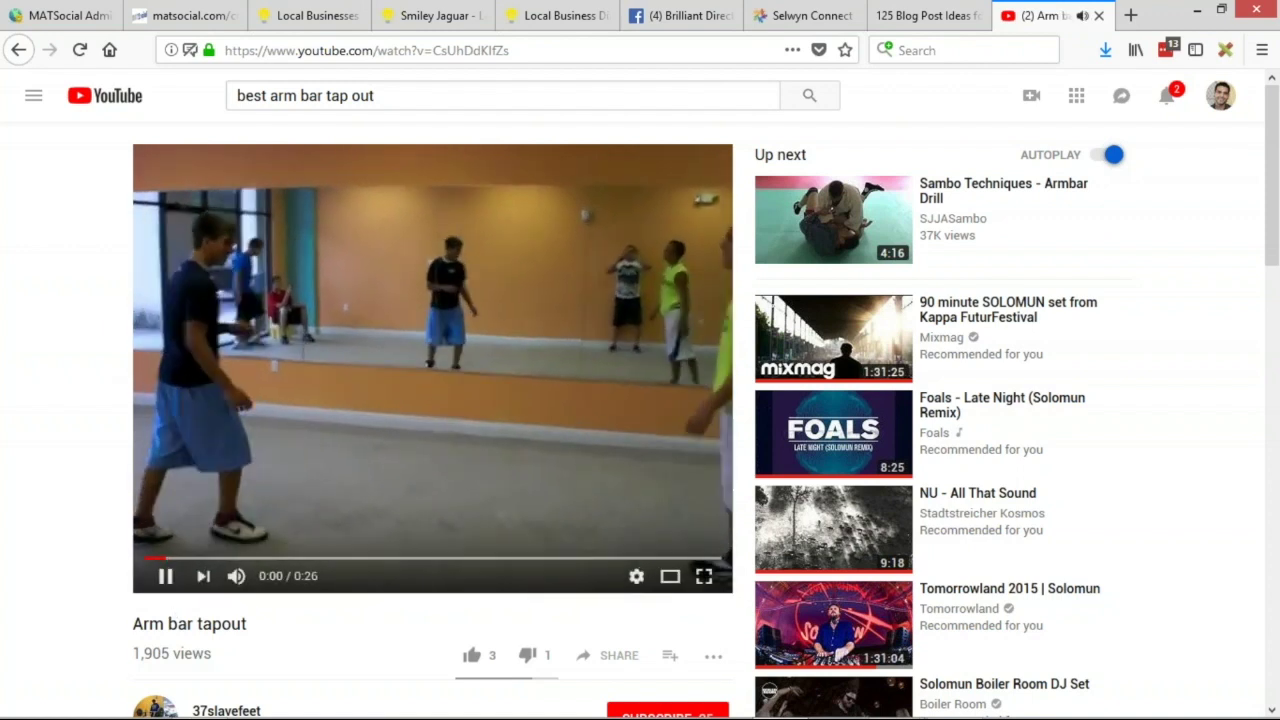
{"action": "left_click", "coordinate": [303, 558]}
{"action": "left_click", "coordinate": [480, 558]}
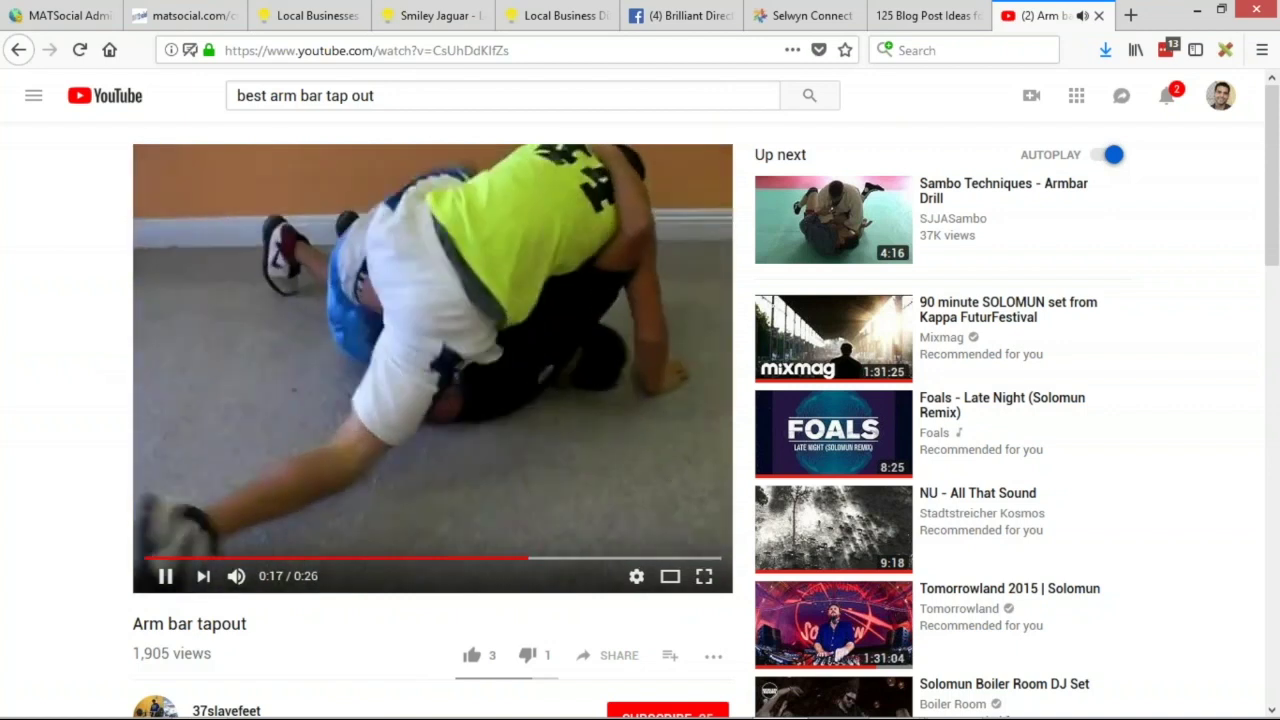
{"action": "left_click", "coordinate": [166, 578]}
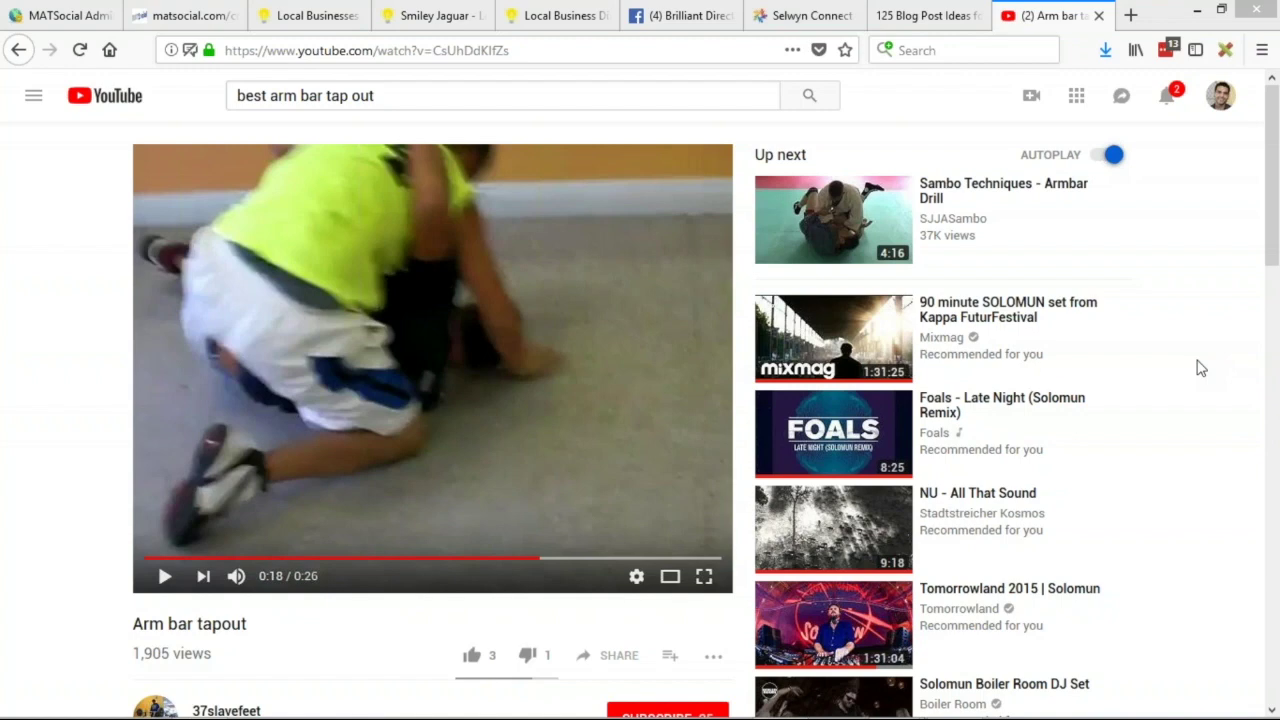
- Switch to the presentation slide offering the 125 blog post ideas eBook as a gift
{"action": "key", "text": "alt+Tab"}
{"action": "key", "text": "alt+Tab"}
{"action": "key", "text": "alt+Tab"}
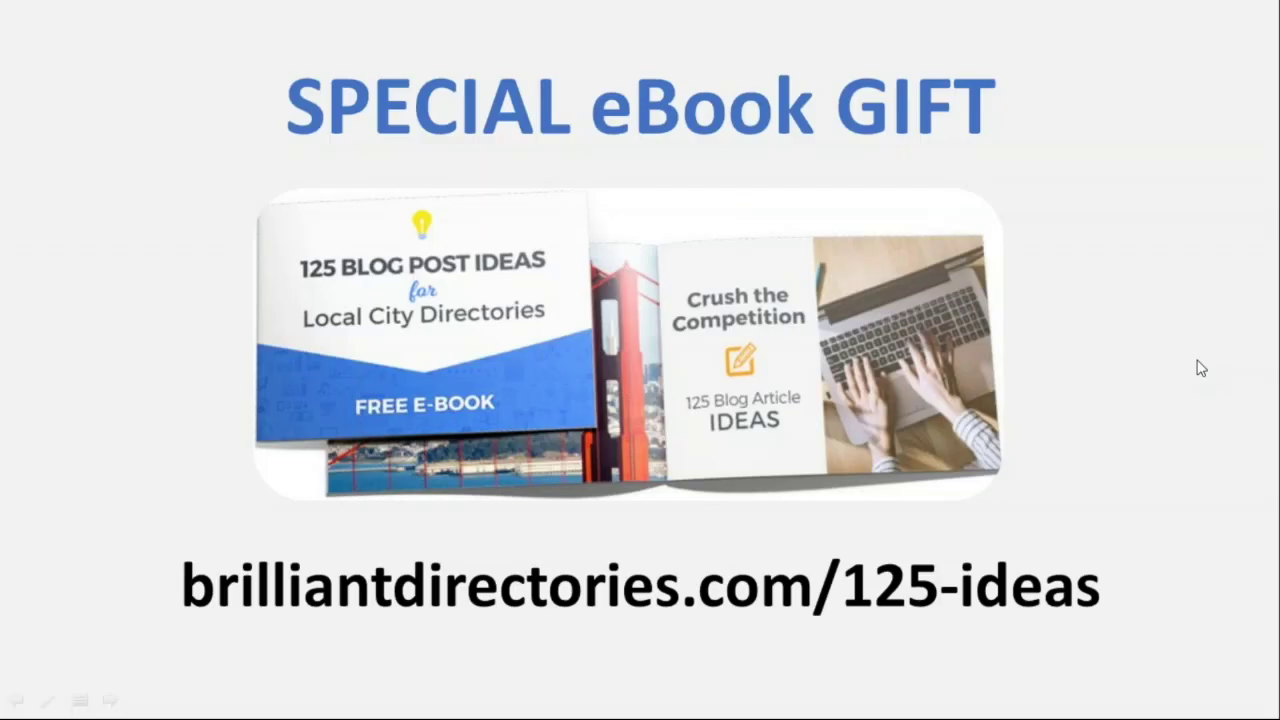
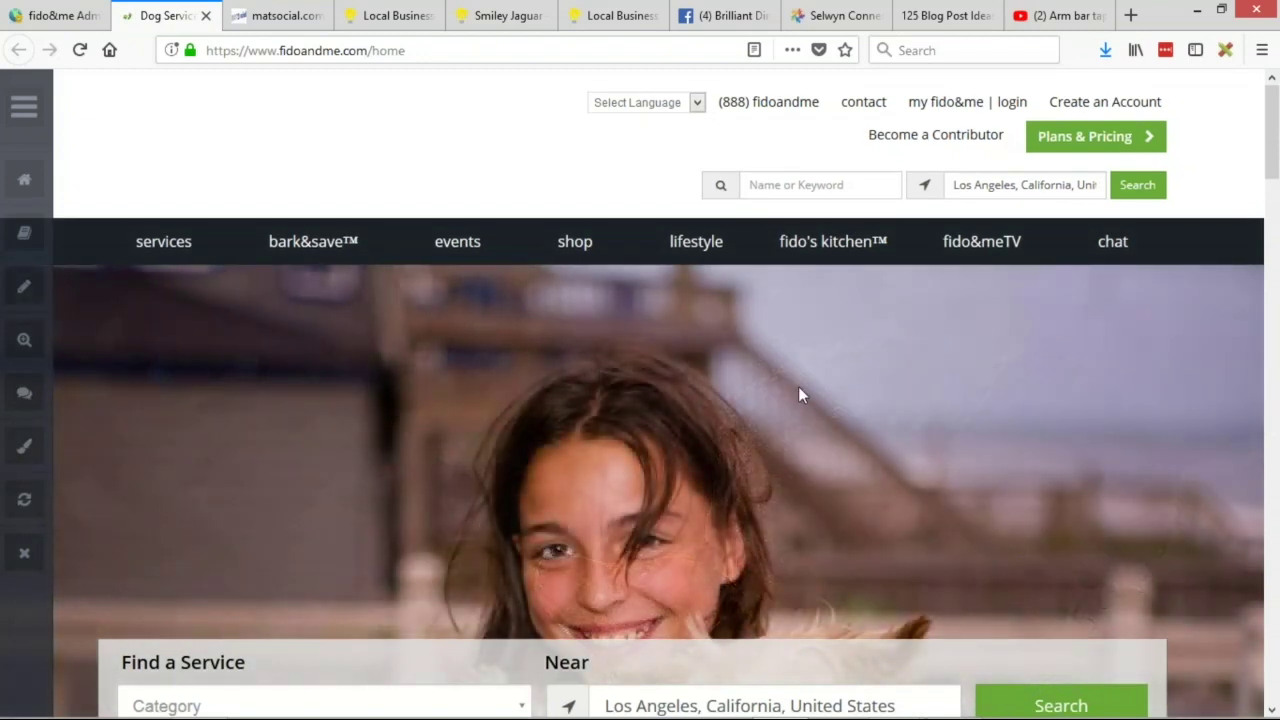
- Switch to the MATSocial site in the browser and open its home page
{"action": "left_click", "coordinate": [255, 15]}
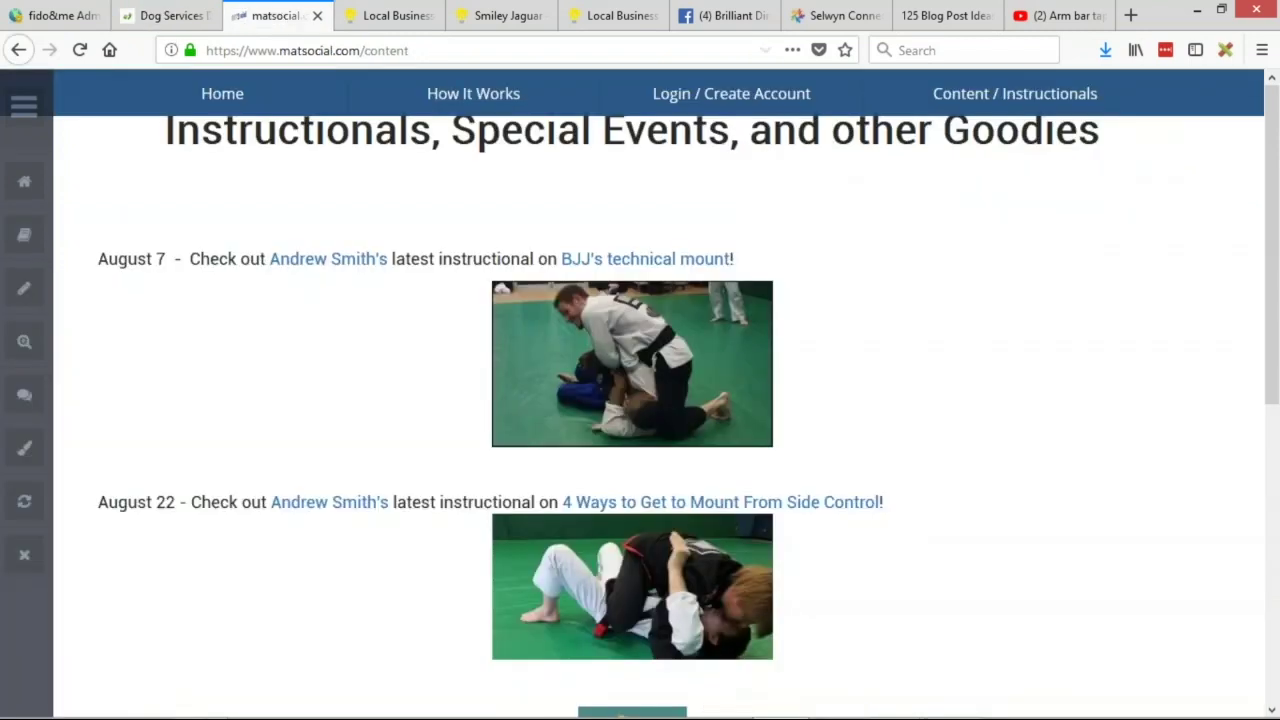
{"action": "left_click", "coordinate": [265, 106]}
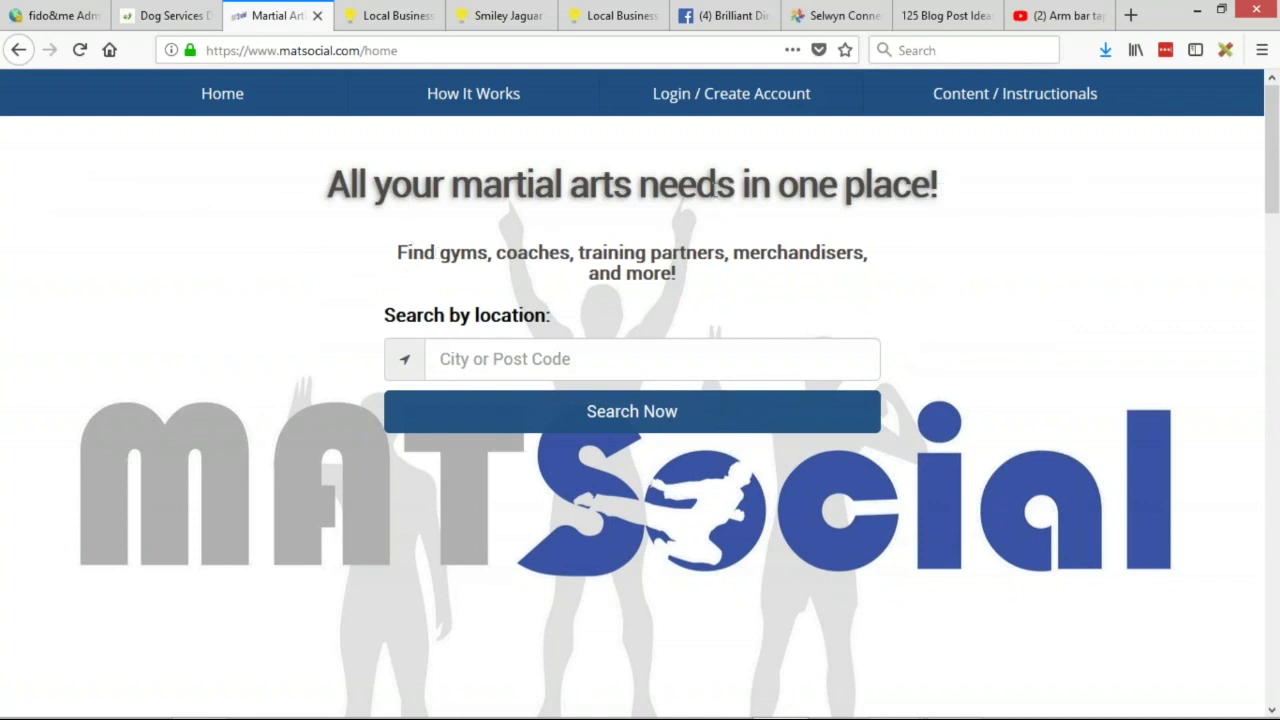
{"action": "left_click", "coordinate": [731, 366]}
- Browse the fido&me home page through its service categories to the Lifestyle section and open the Roma article
{"action": "left_click", "coordinate": [171, 15]}
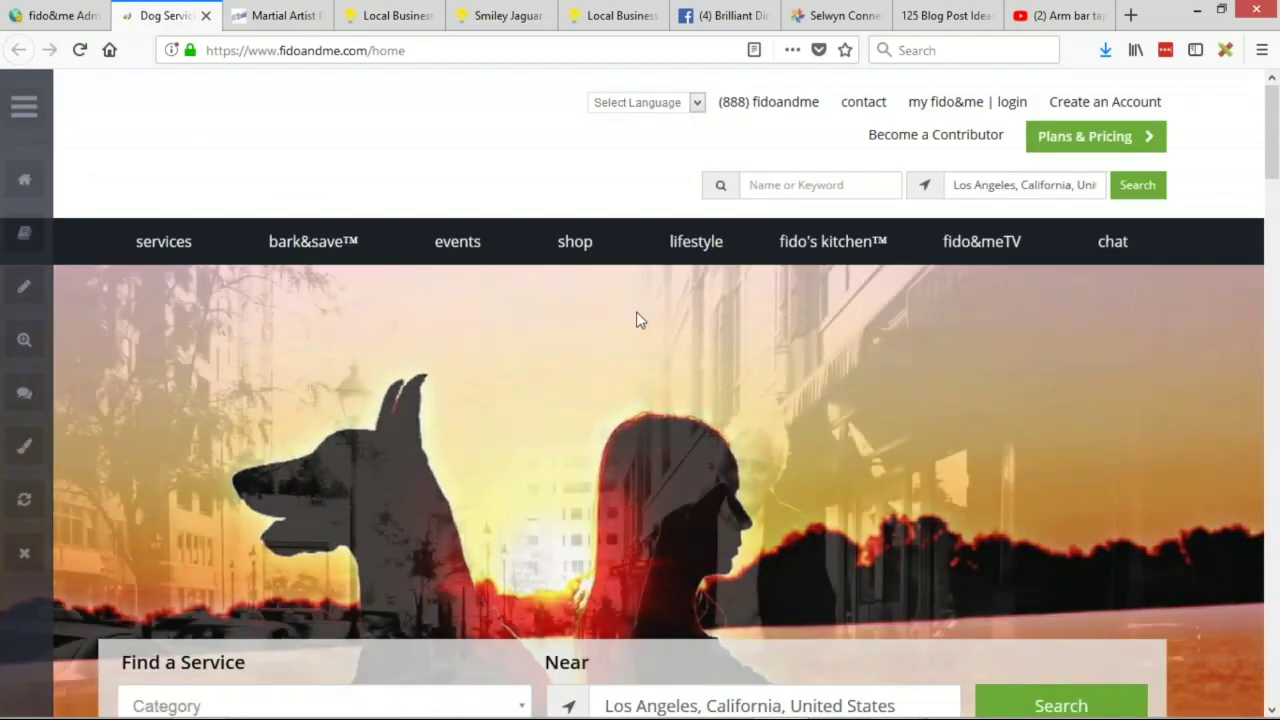
{"action": "scroll", "coordinate": [640, 320], "scroll_direction": "down", "scroll_amount": 3}
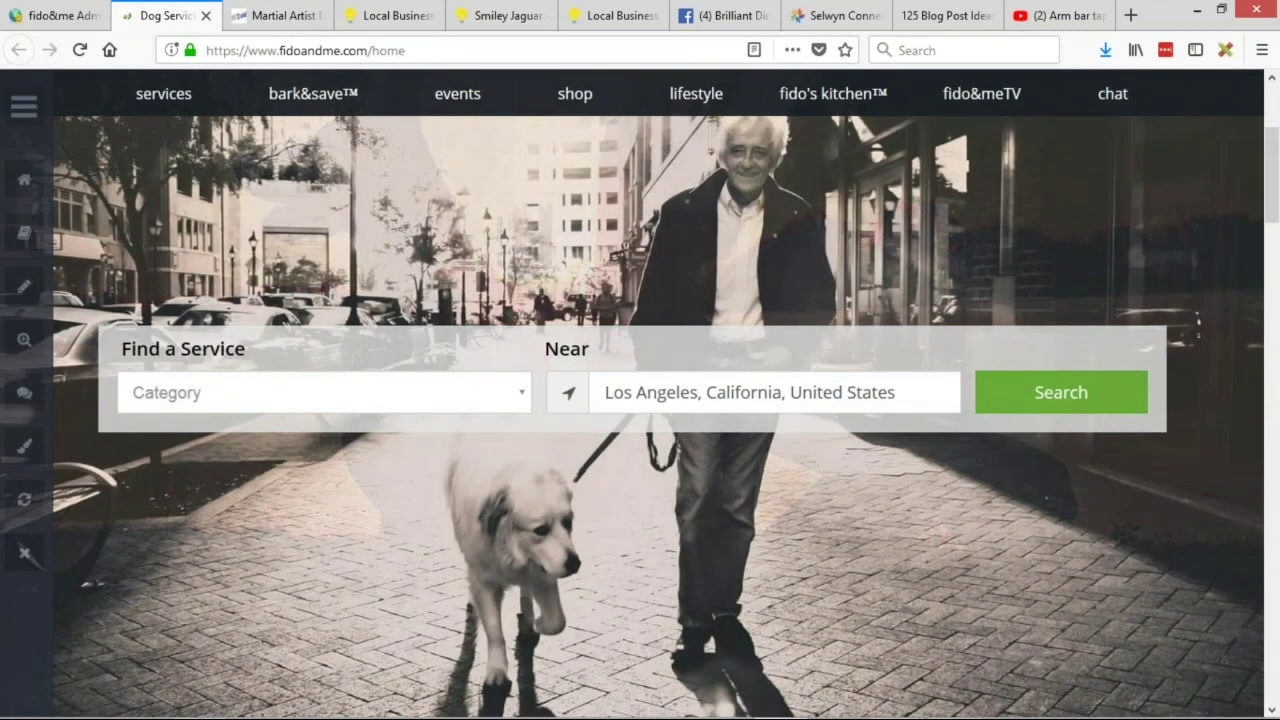
{"action": "scroll", "coordinate": [155, 275], "scroll_direction": "down", "scroll_amount": 5}
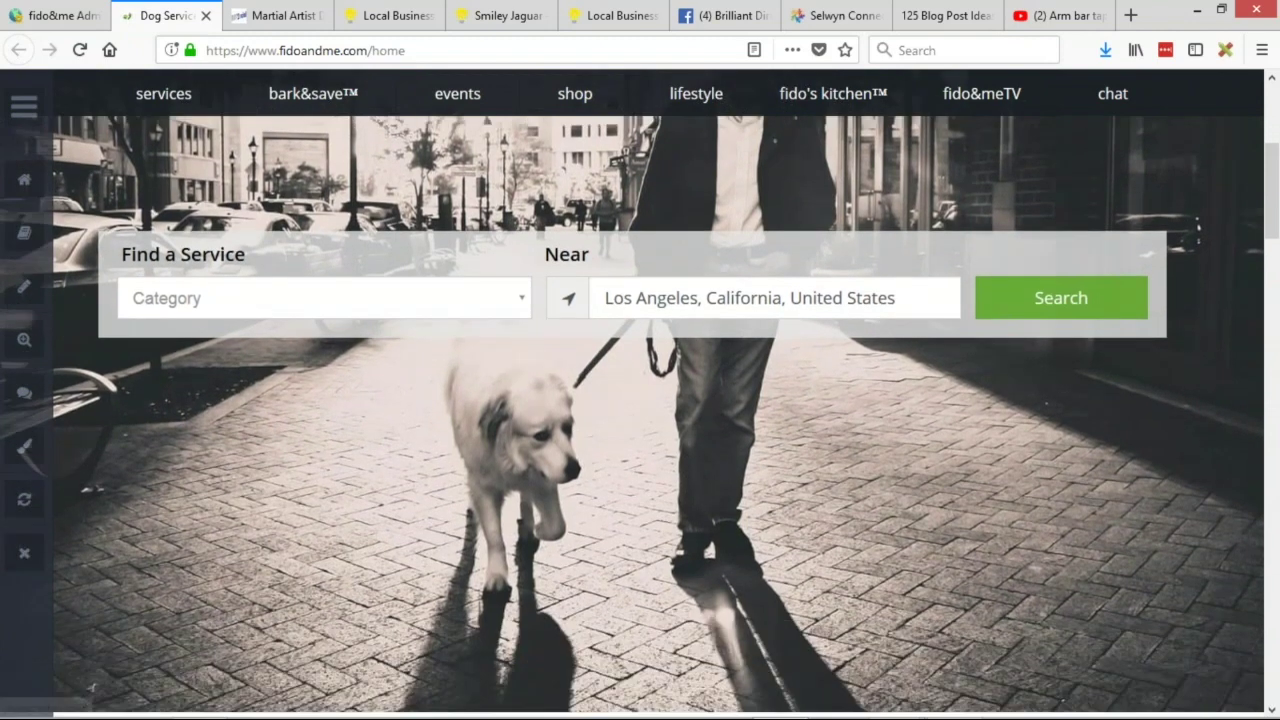
{"action": "scroll", "coordinate": [171, 238], "scroll_direction": "down", "scroll_amount": 5}
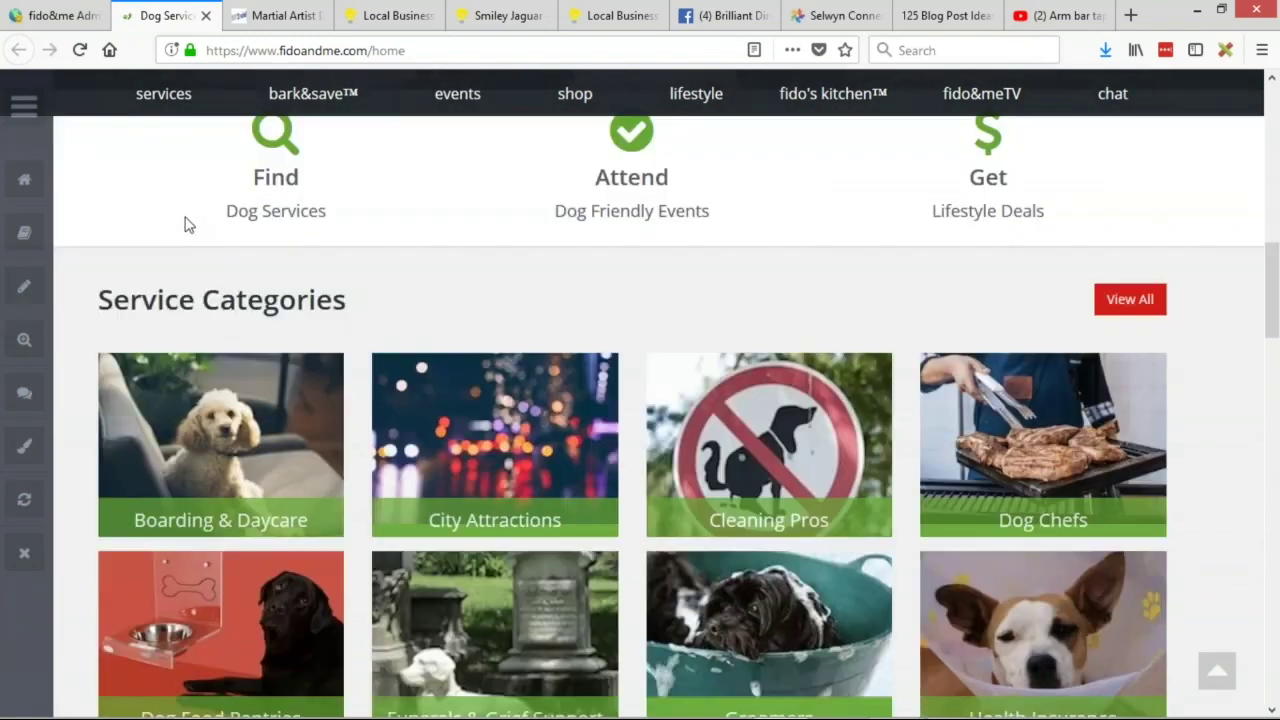
{"action": "scroll", "coordinate": [90, 218], "scroll_direction": "down", "scroll_amount": 3}
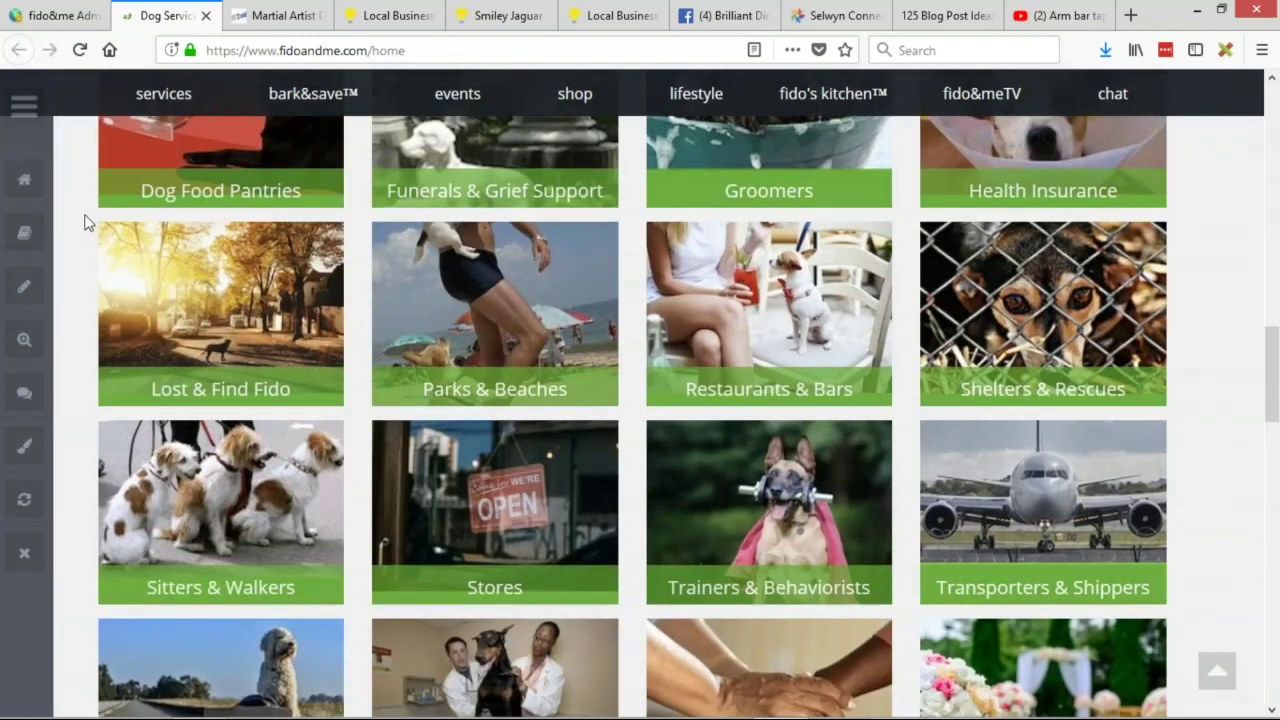
{"action": "scroll", "coordinate": [88, 222], "scroll_direction": "down", "scroll_amount": 3}
{"action": "scroll", "coordinate": [88, 214], "scroll_direction": "down", "scroll_amount": 8}
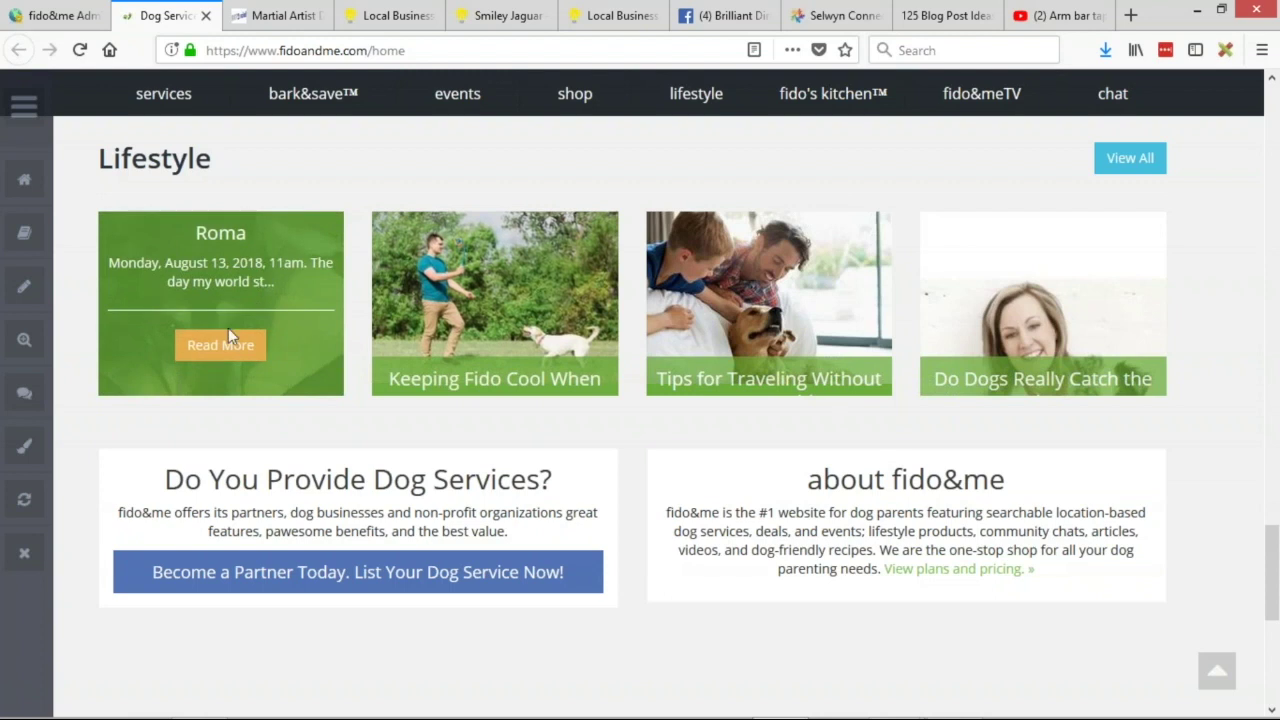
{"action": "left_click", "coordinate": [226, 356]}
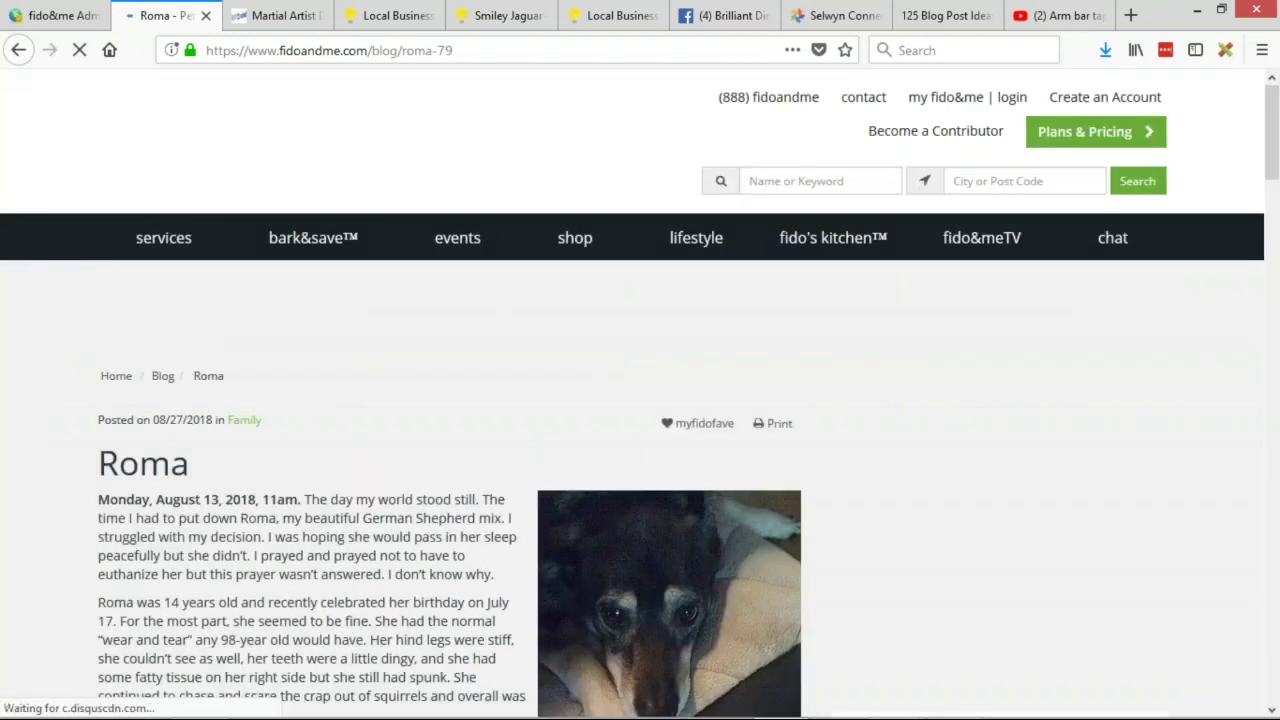
- Skim the Roma blog article's text and photos and return to its beginning
{"action": "scroll", "coordinate": [374, 317], "scroll_direction": "down", "scroll_amount": 1}
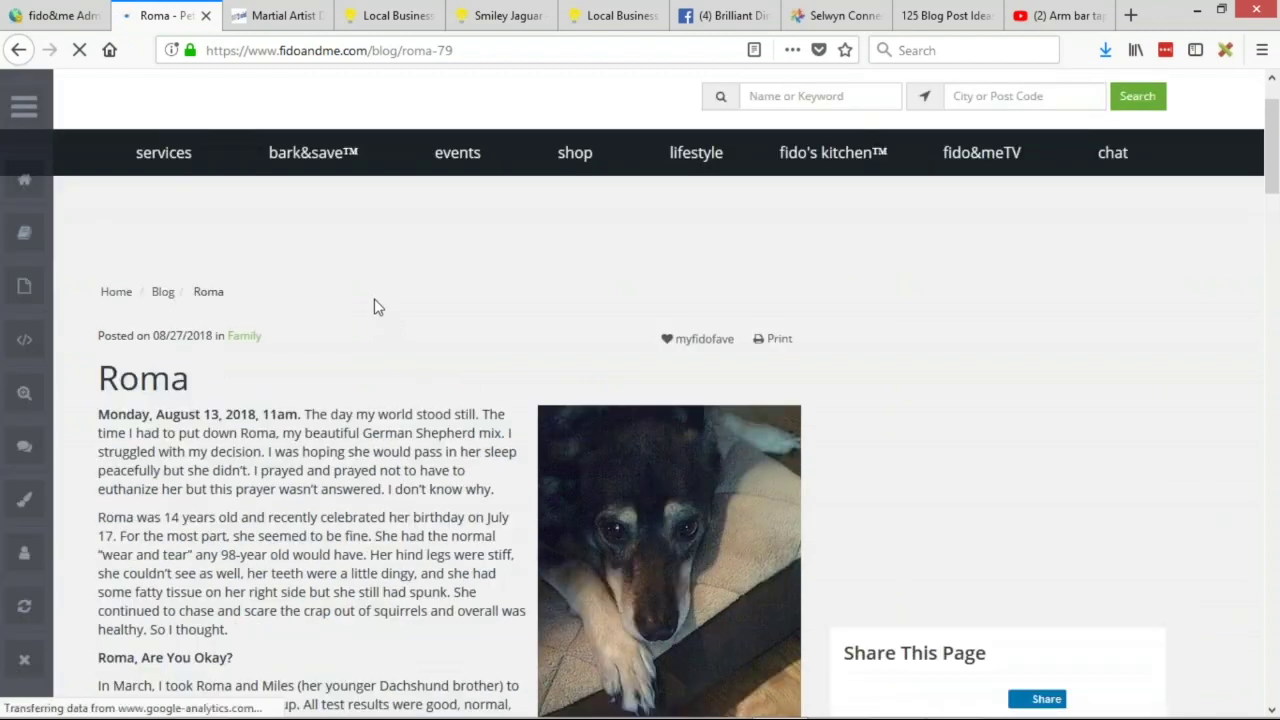
{"action": "scroll", "coordinate": [374, 307], "scroll_direction": "down", "scroll_amount": 2}
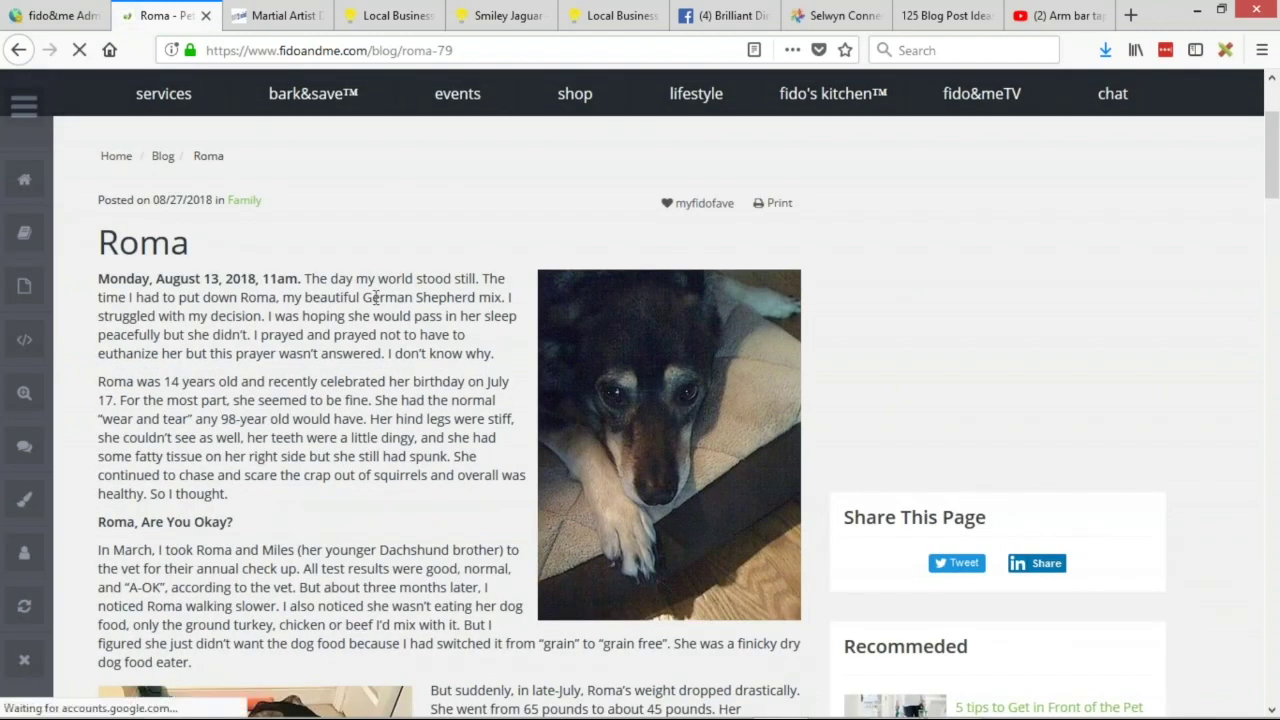
{"action": "scroll", "coordinate": [383, 288], "scroll_direction": "down", "scroll_amount": 4}
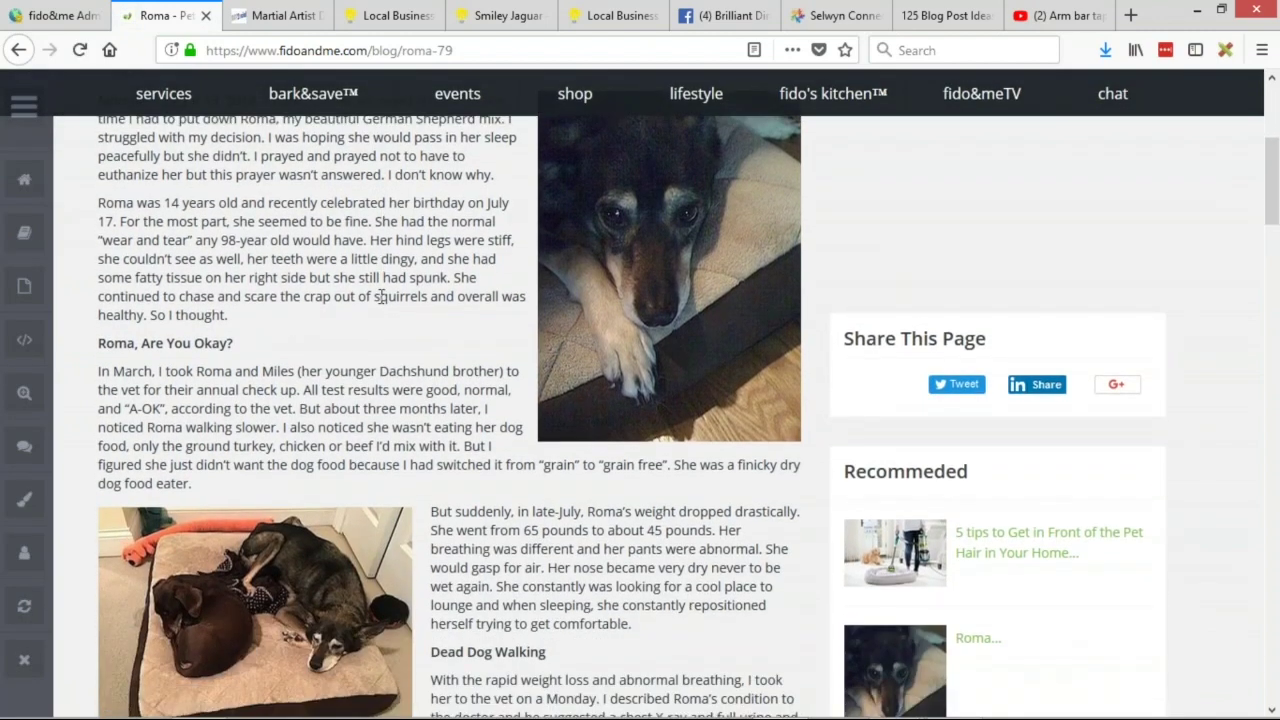
{"action": "scroll", "coordinate": [385, 290], "scroll_direction": "down", "scroll_amount": 10}
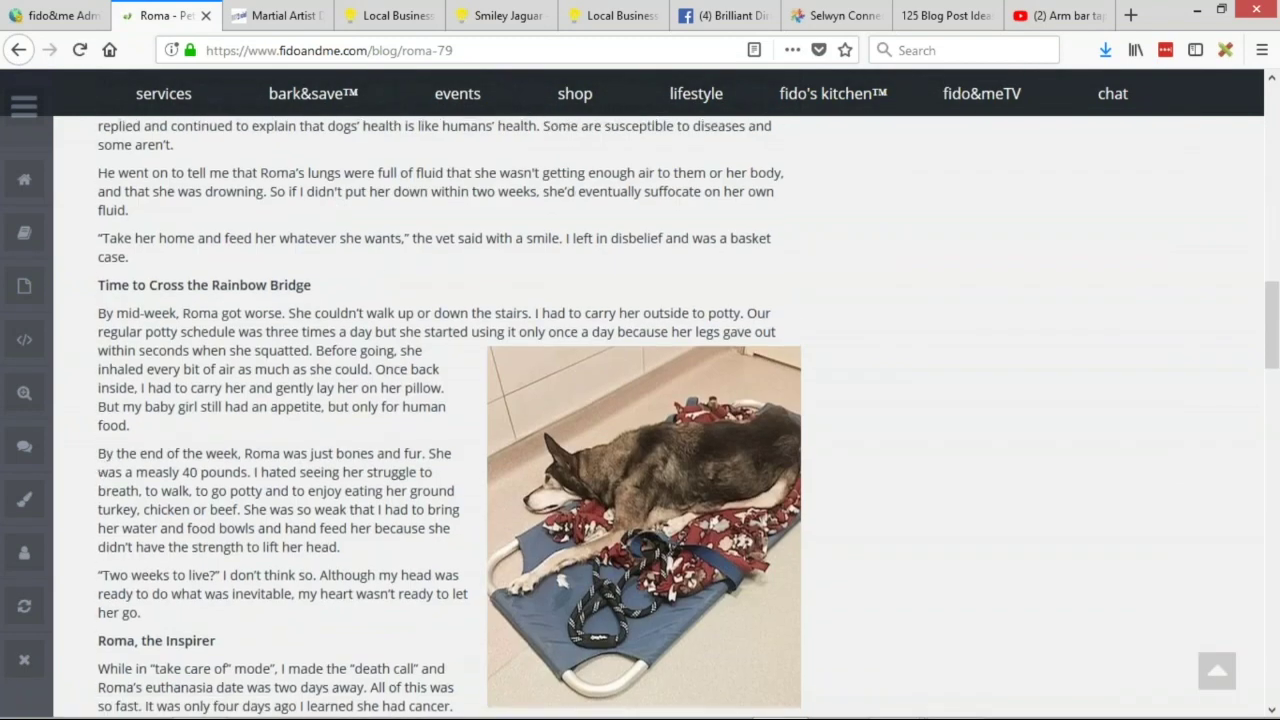
{"action": "scroll", "coordinate": [400, 313], "scroll_direction": "up", "scroll_amount": 5}
{"action": "scroll", "coordinate": [400, 313], "scroll_direction": "up", "scroll_amount": 8}
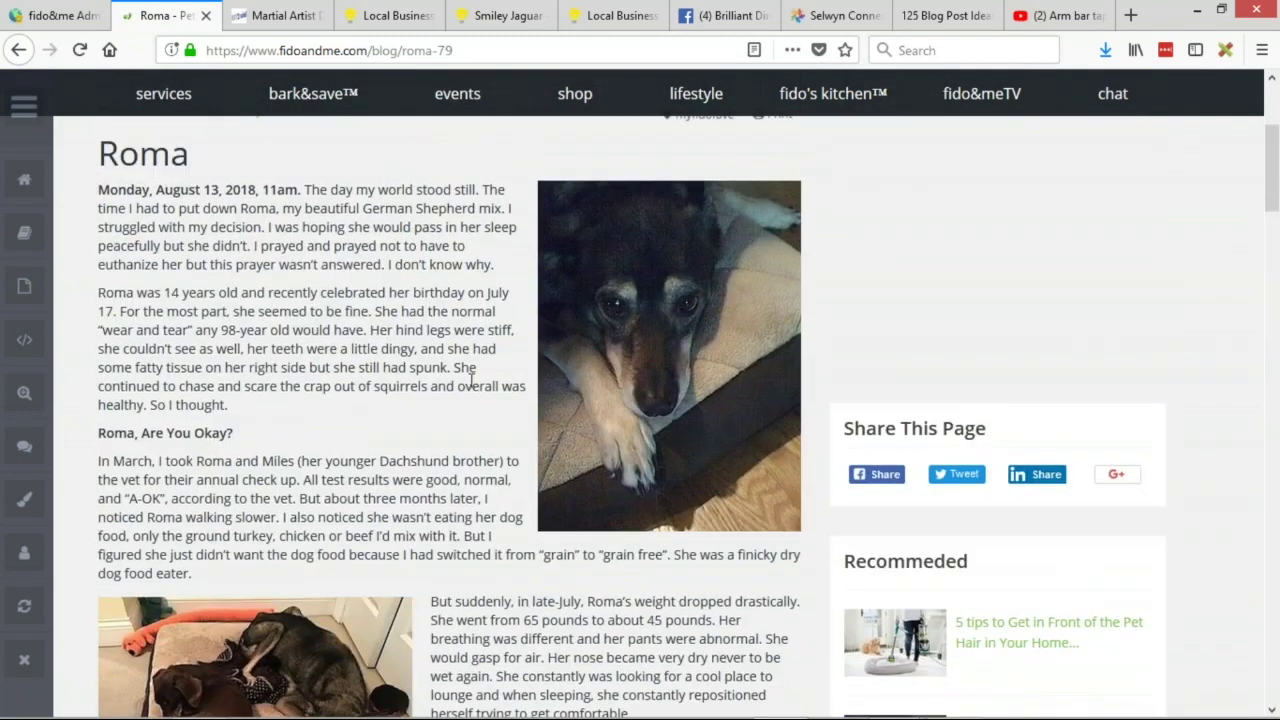
{"action": "scroll", "coordinate": [470, 381], "scroll_direction": "up", "scroll_amount": 3}
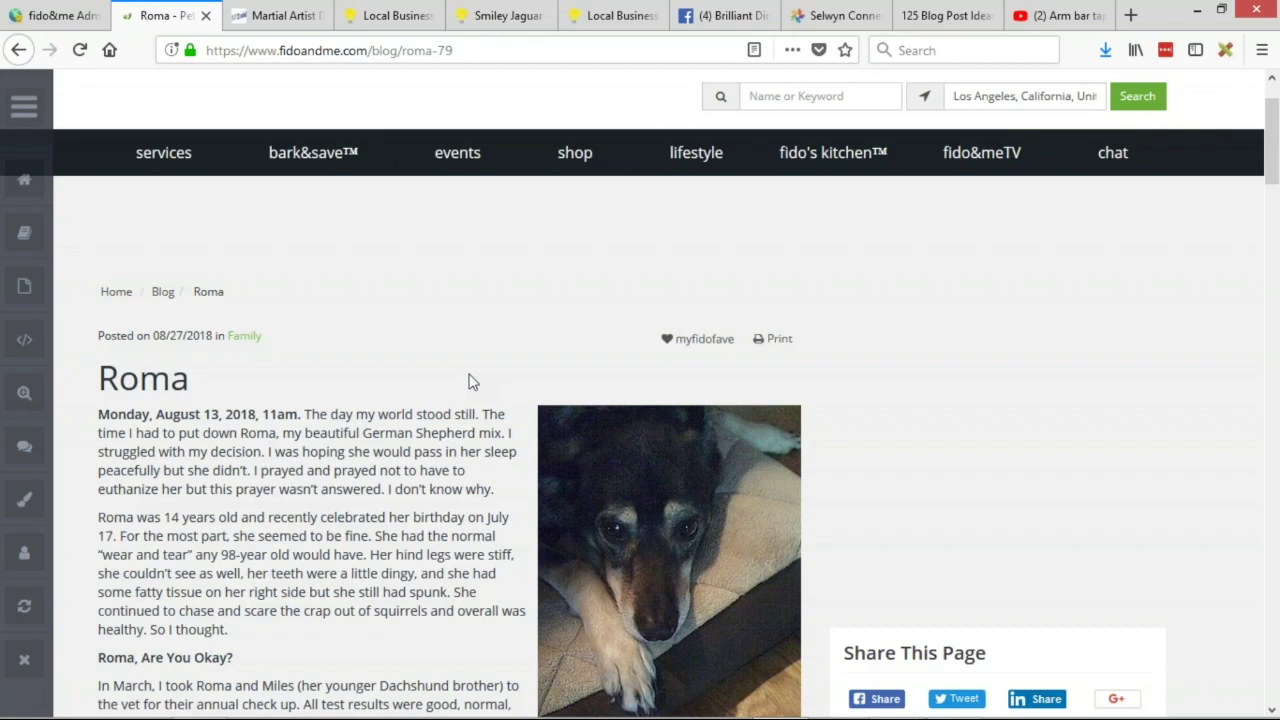
- Go through the Roma article's later sections and highlight the first paragraph under "Time to Cross the Rainbow Bridge"
{"action": "scroll", "coordinate": [374, 346], "scroll_direction": "down", "scroll_amount": 5}
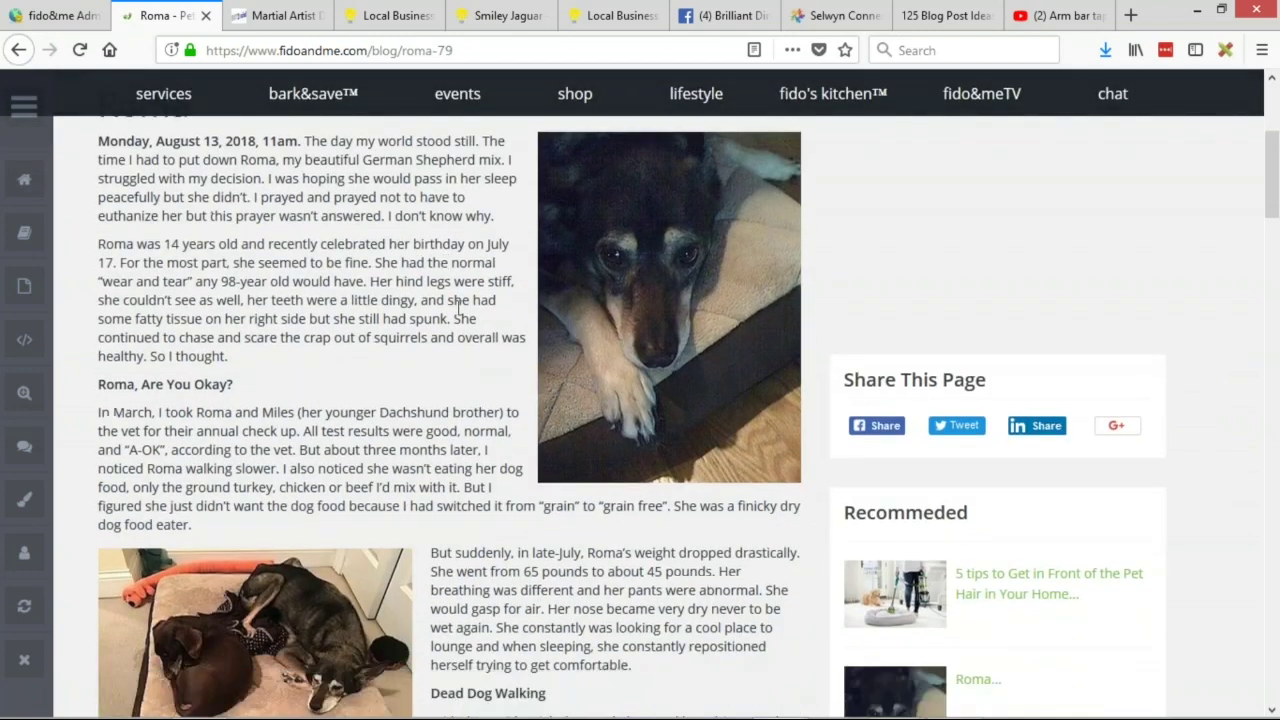
{"action": "scroll", "coordinate": [451, 327], "scroll_direction": "down", "scroll_amount": 7}
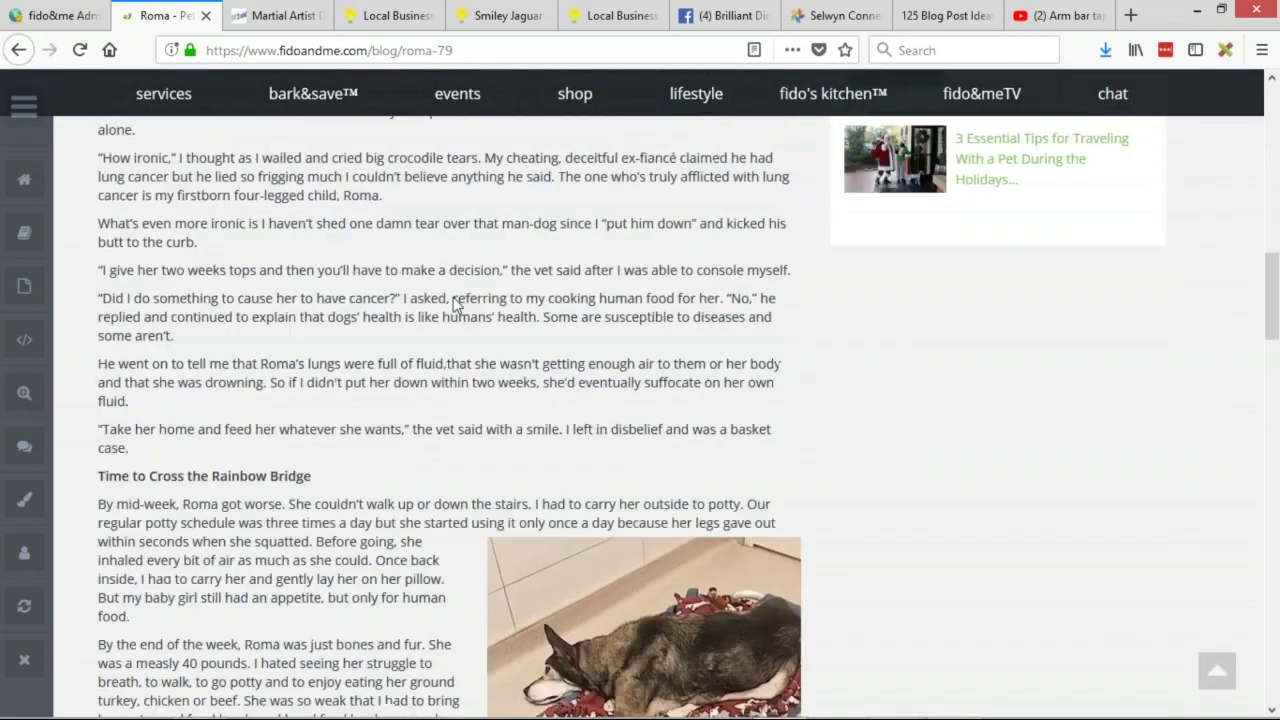
{"action": "scroll", "coordinate": [417, 319], "scroll_direction": "down", "scroll_amount": 5}
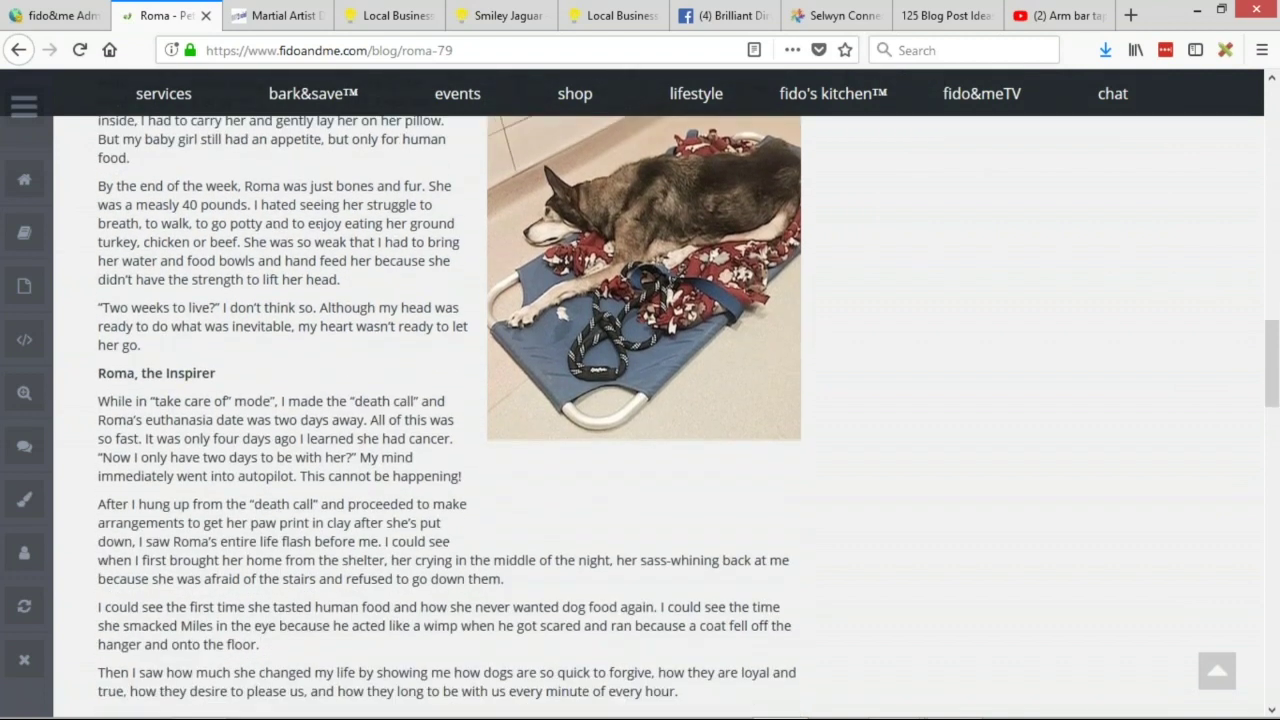
{"action": "scroll", "coordinate": [450, 400], "scroll_direction": "down", "scroll_amount": 1}
{"action": "scroll", "coordinate": [450, 400], "scroll_direction": "up", "scroll_amount": 4}
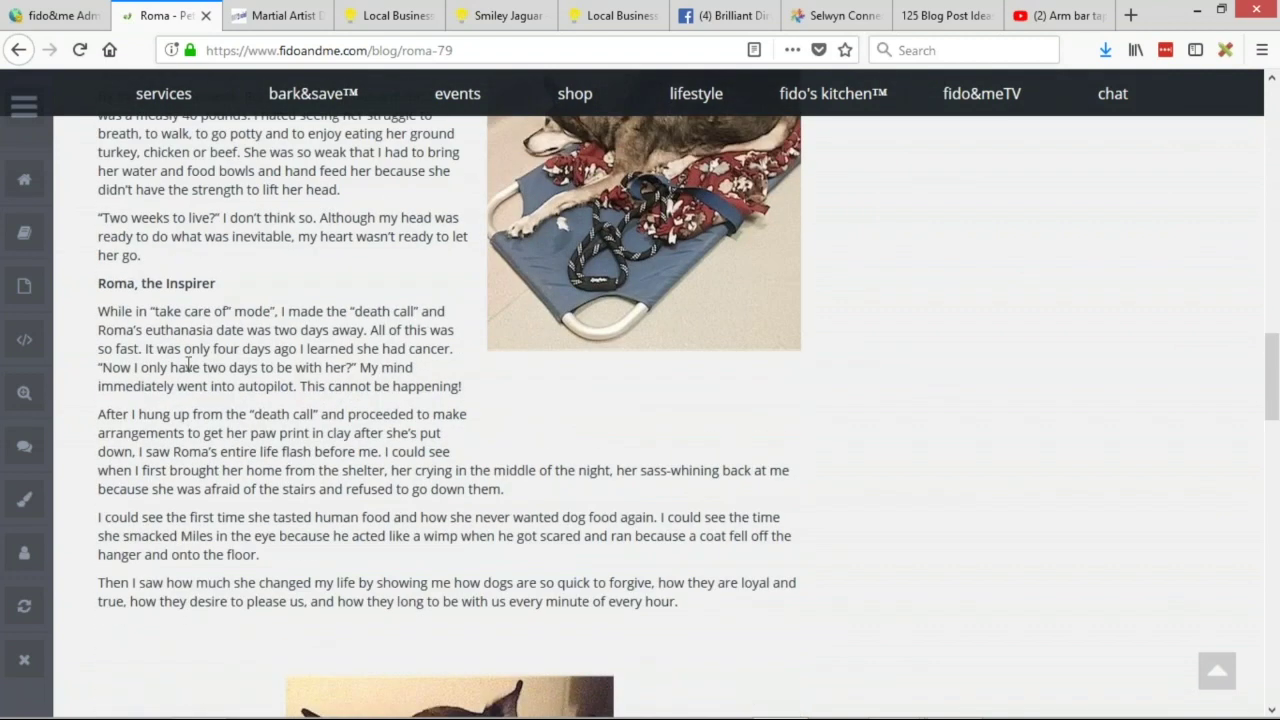
{"action": "scroll", "coordinate": [115, 410], "scroll_direction": "up", "scroll_amount": 3}
{"action": "left_click_drag", "start_coordinate": [105, 402], "coordinate": [130, 515]}
{"action": "left_click", "coordinate": [178, 518]}
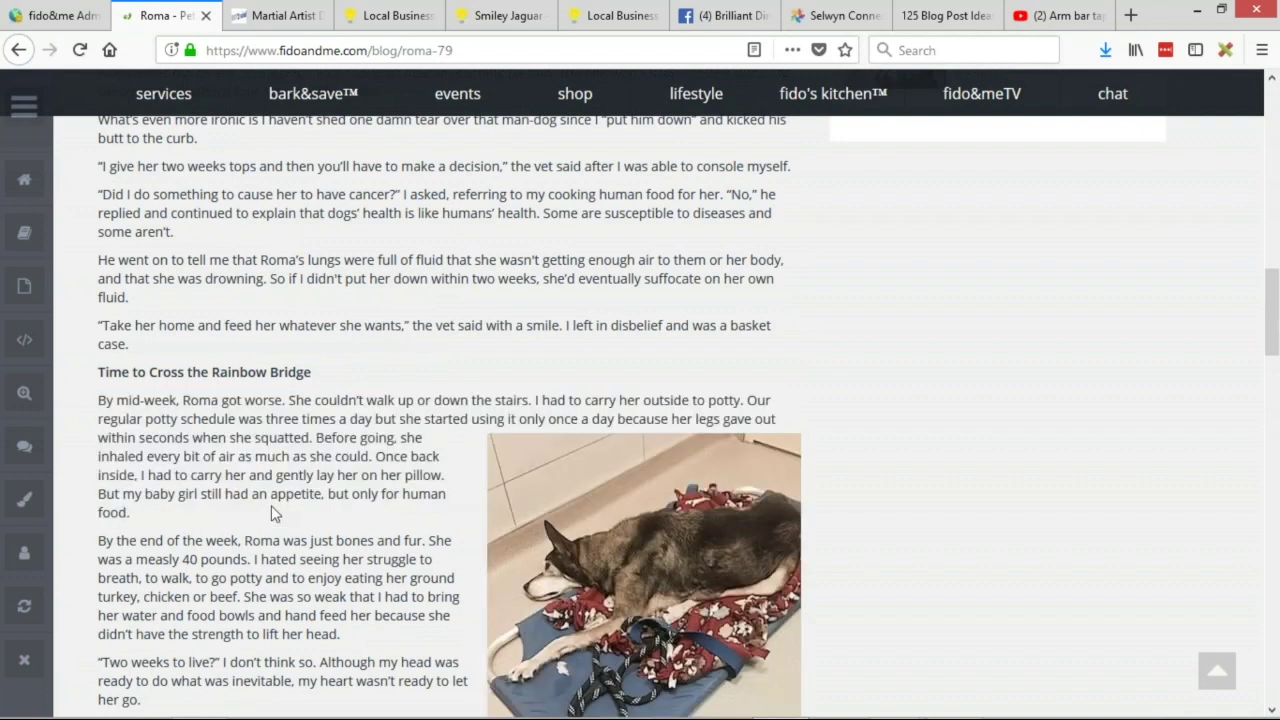
- Return to the beginning of the Roma article and reload the page
{"action": "scroll", "coordinate": [330, 521], "scroll_direction": "up", "scroll_amount": 3}
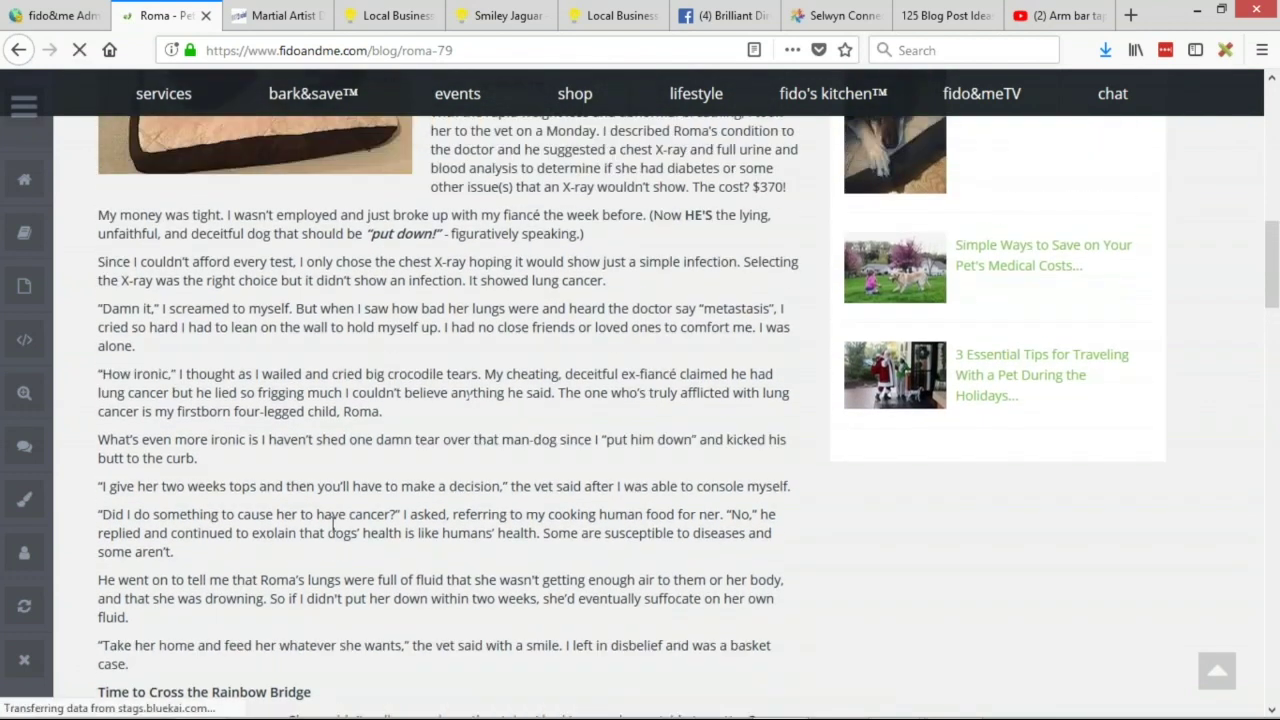
{"action": "scroll", "coordinate": [332, 521], "scroll_direction": "up", "scroll_amount": 10}
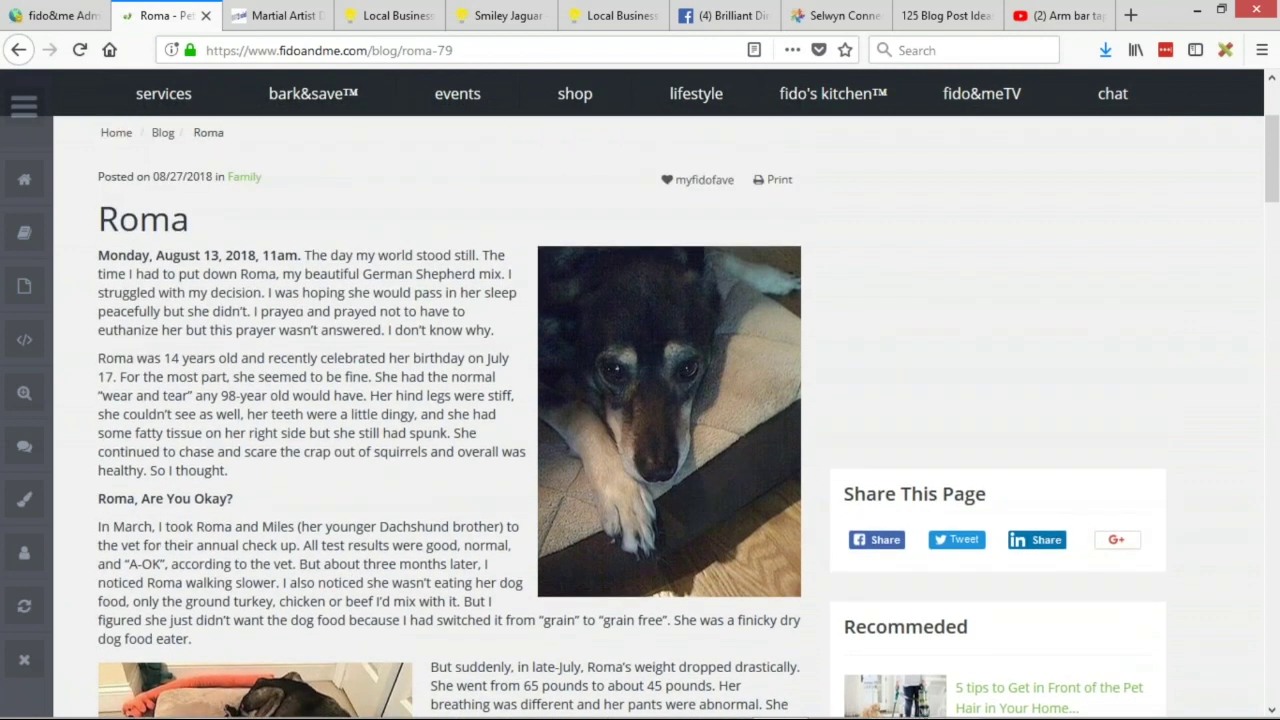
{"action": "scroll", "coordinate": [380, 527], "scroll_direction": "up", "scroll_amount": 1}
{"action": "scroll", "coordinate": [407, 503], "scroll_direction": "down", "scroll_amount": 2}
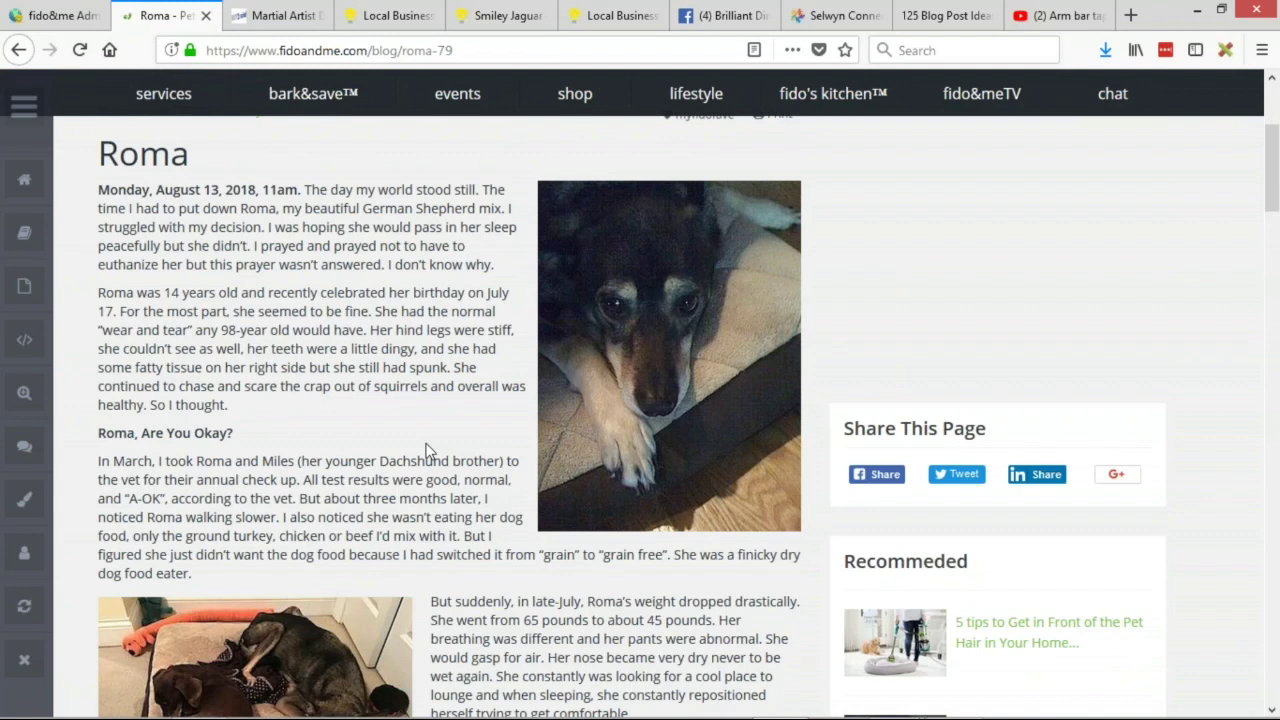
{"action": "key", "text": "F5"}
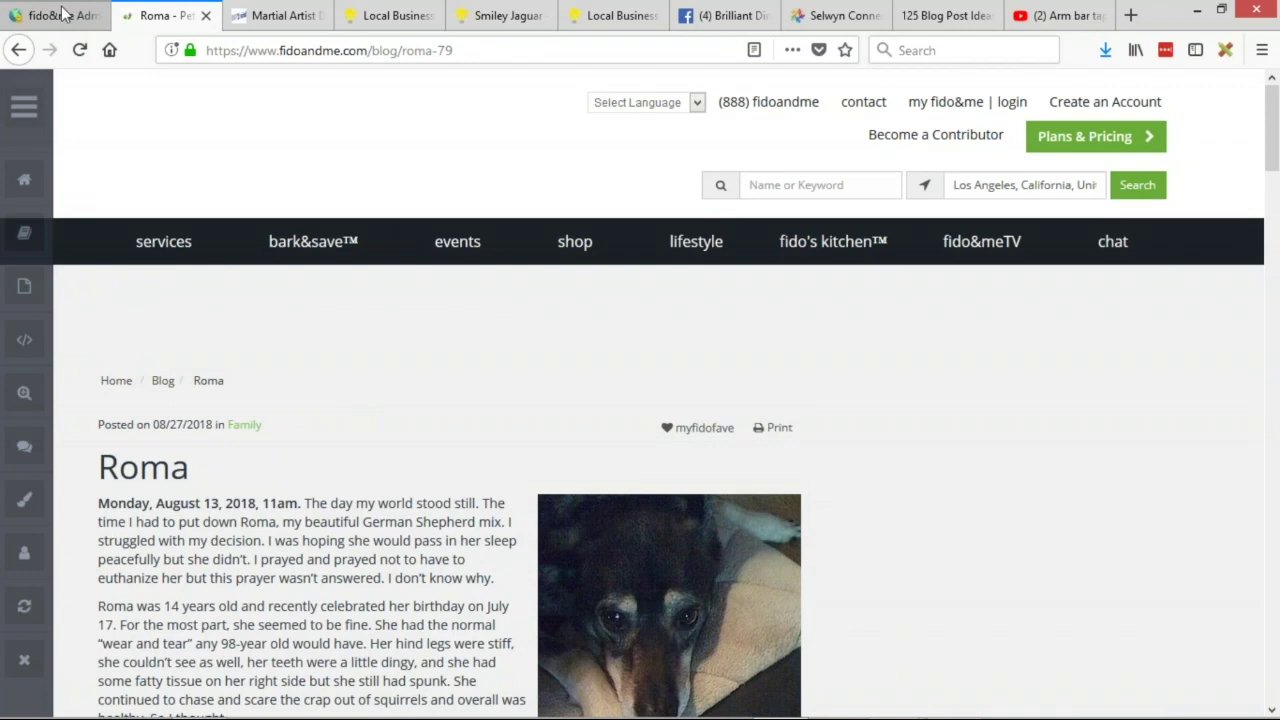
- Switch to the fido&me admin dashboard and open the Manage Posts page
{"action": "left_click", "coordinate": [62, 12]}
{"action": "left_click", "coordinate": [165, 14]}
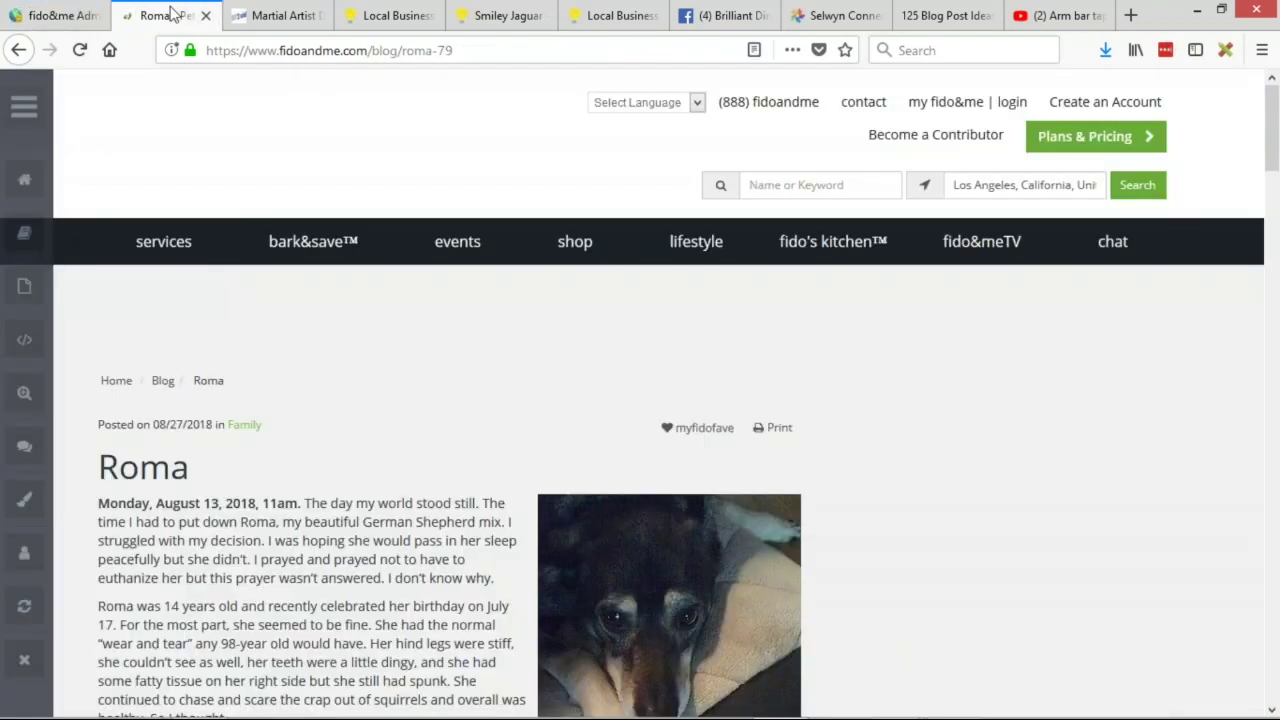
{"action": "left_click", "coordinate": [62, 12]}
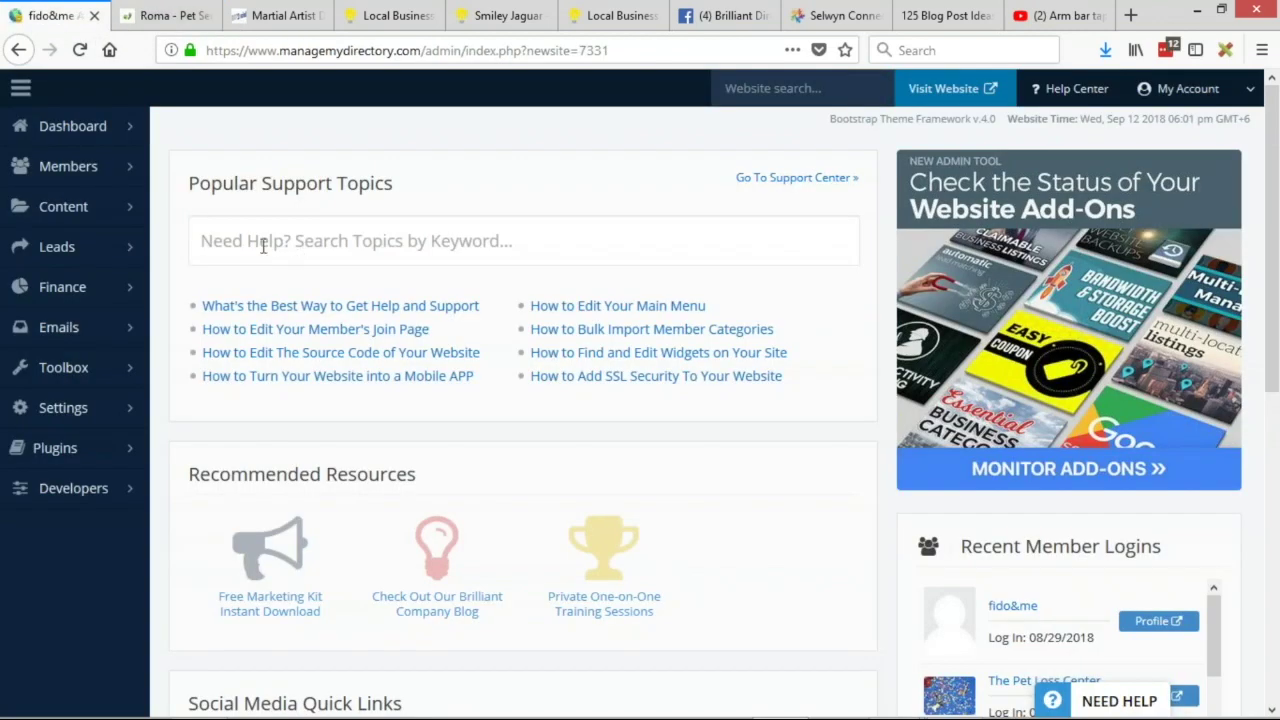
{"action": "mouse_move", "coordinate": [108, 209]}
{"action": "left_click", "coordinate": [232, 238]}
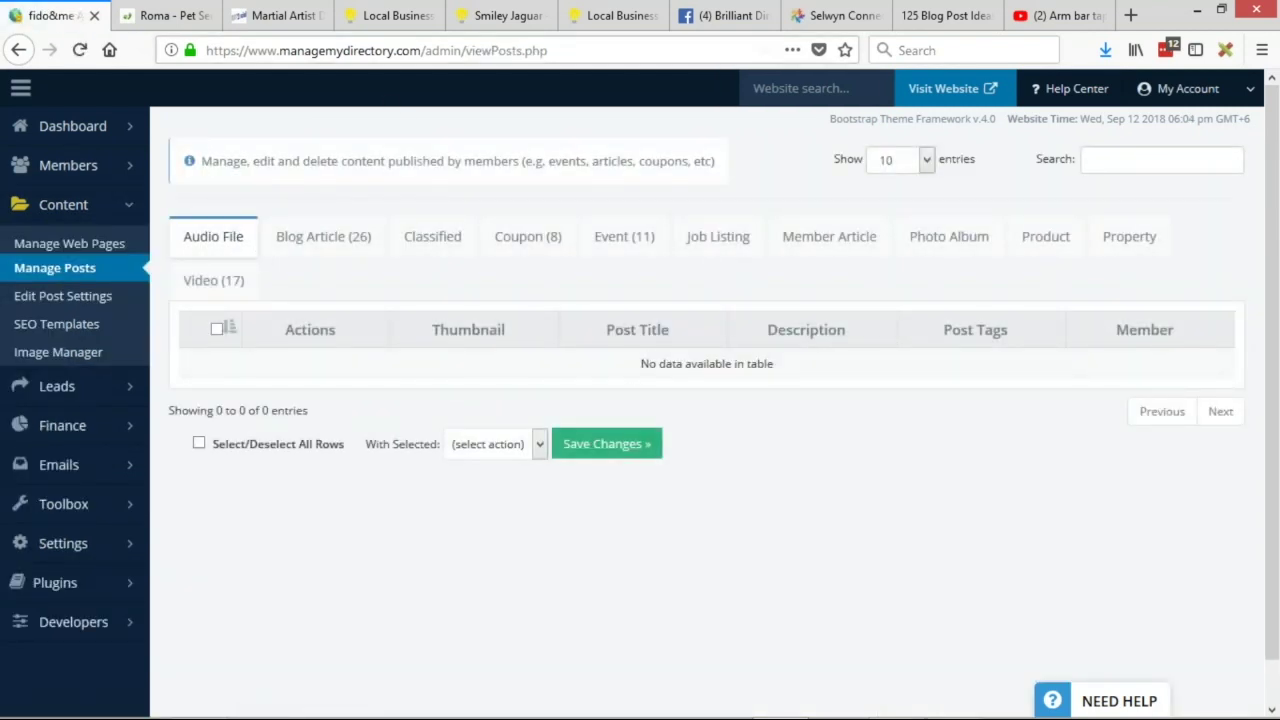
- Search the blog article posts for the copied title "Roma" and open the matching post for editing
{"action": "left_click", "coordinate": [170, 15]}
{"action": "double_click", "coordinate": [165, 463]}
{"action": "key", "text": "ctrl+c"}
{"action": "left_click", "coordinate": [40, 12]}
{"action": "left_click", "coordinate": [1140, 161]}
{"action": "key", "text": "ctrl+v"}
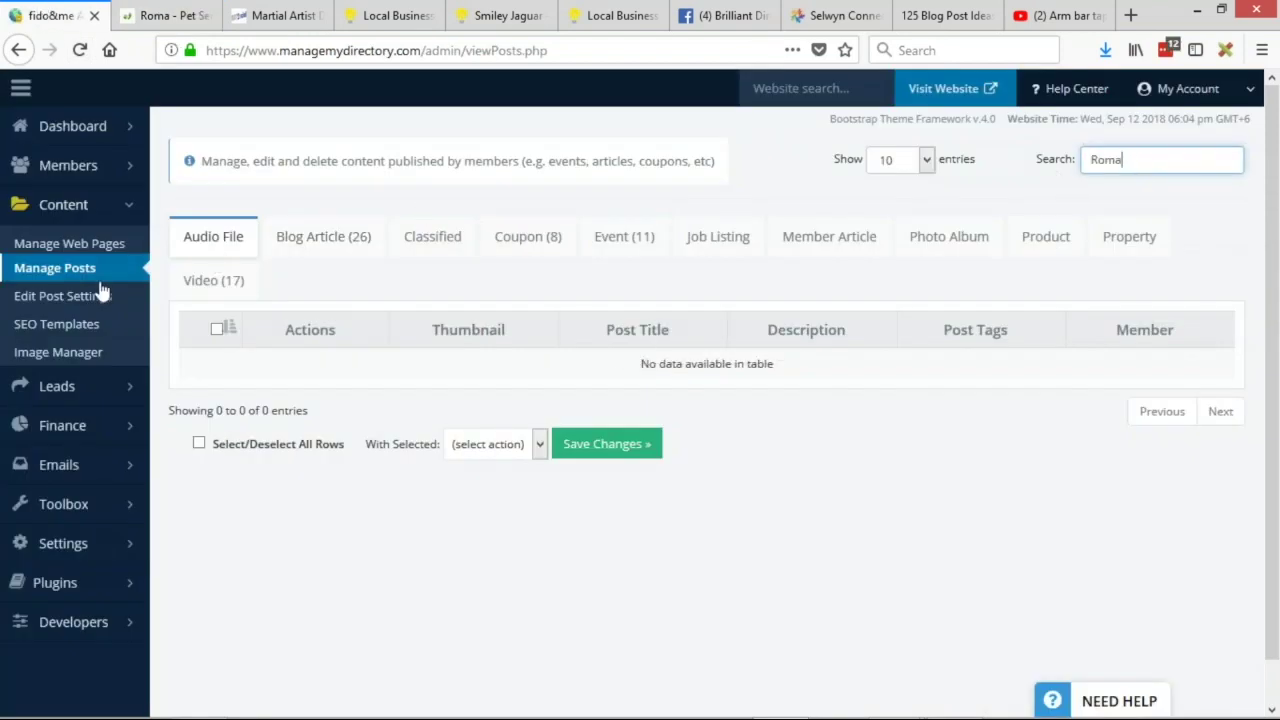
{"action": "left_click", "coordinate": [340, 245]}
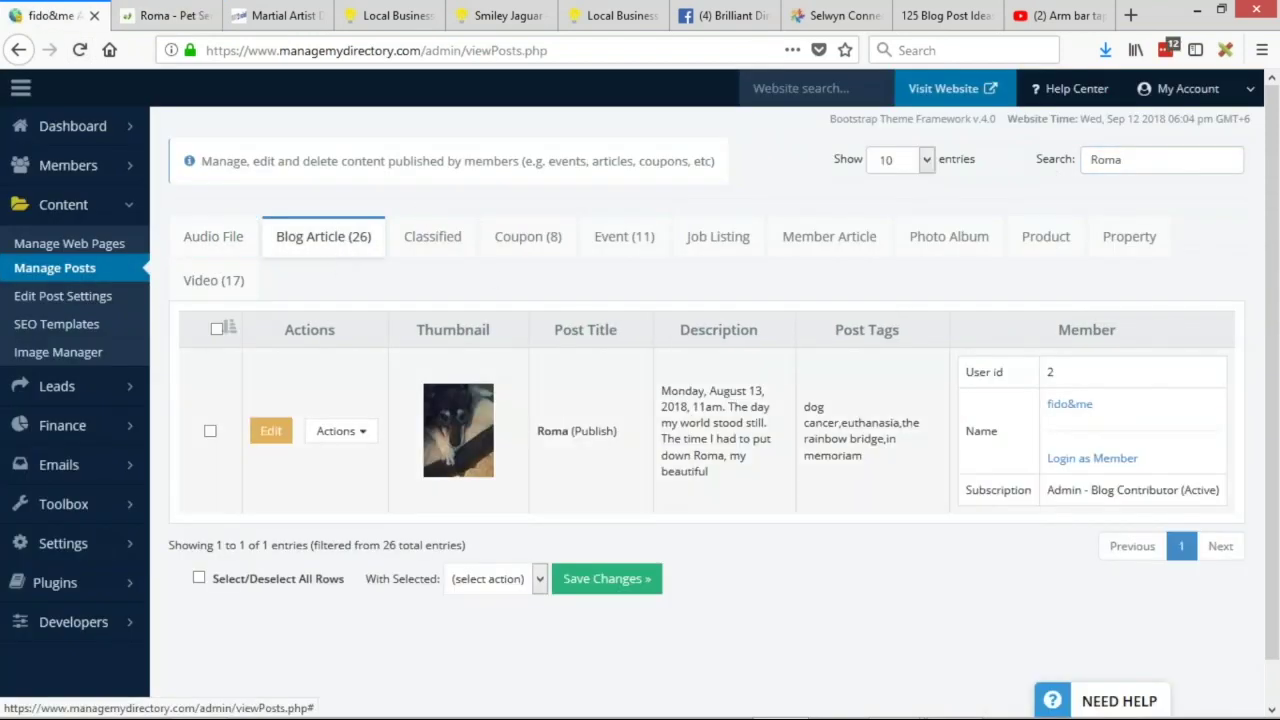
{"action": "left_click", "coordinate": [1112, 163]}
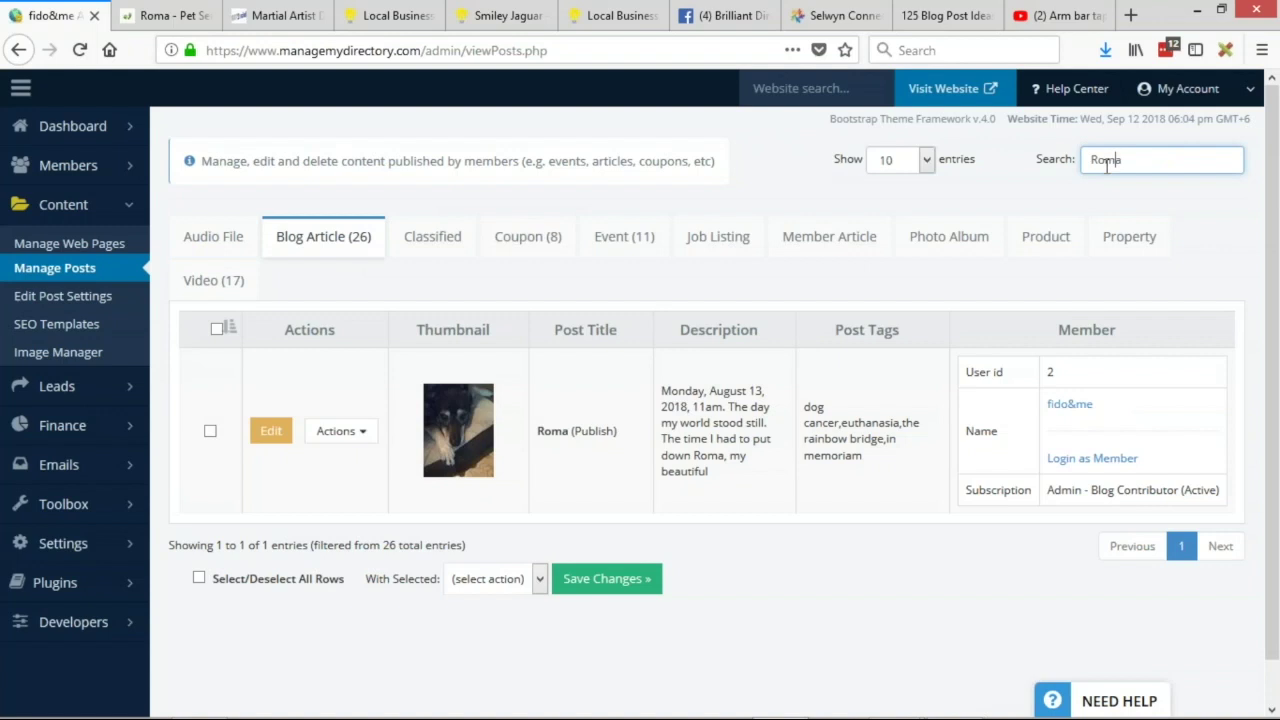
{"action": "left_click", "coordinate": [271, 432]}
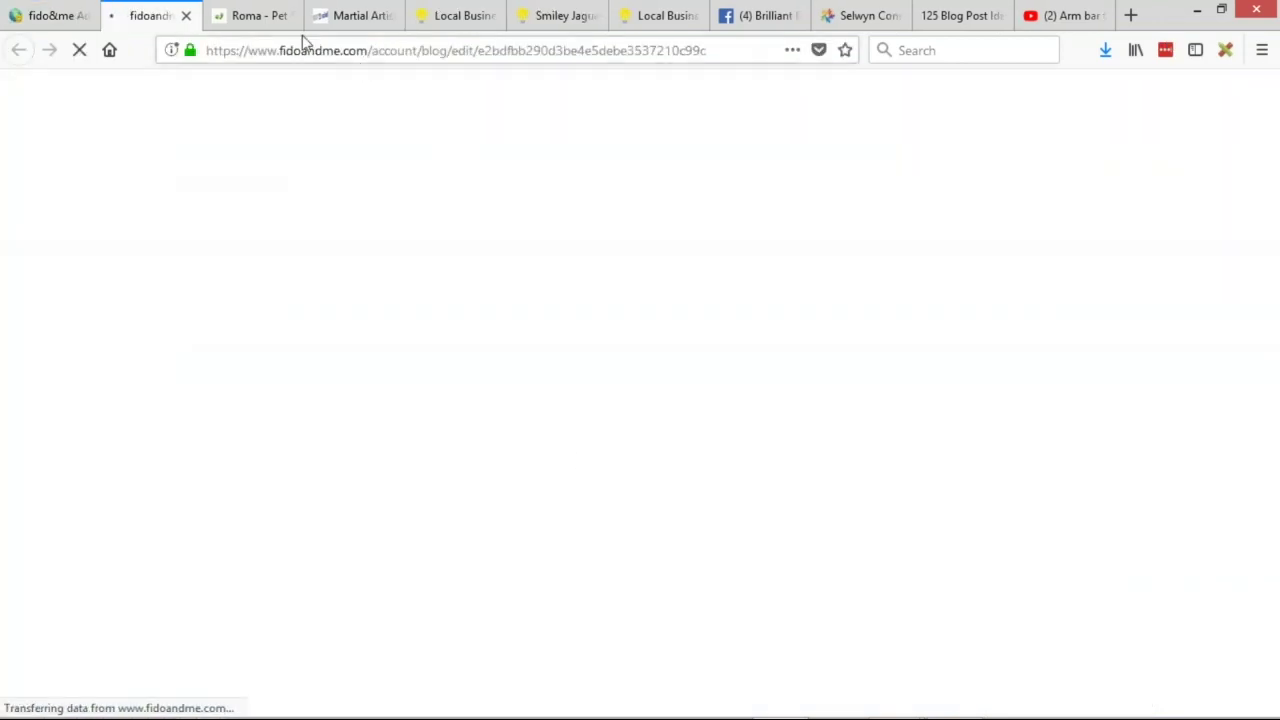
- Switch back to the published Roma article and skim it through to the author section and back to its title
{"action": "left_click", "coordinate": [258, 15]}
{"action": "scroll", "coordinate": [385, 537], "scroll_direction": "down", "scroll_amount": 3}
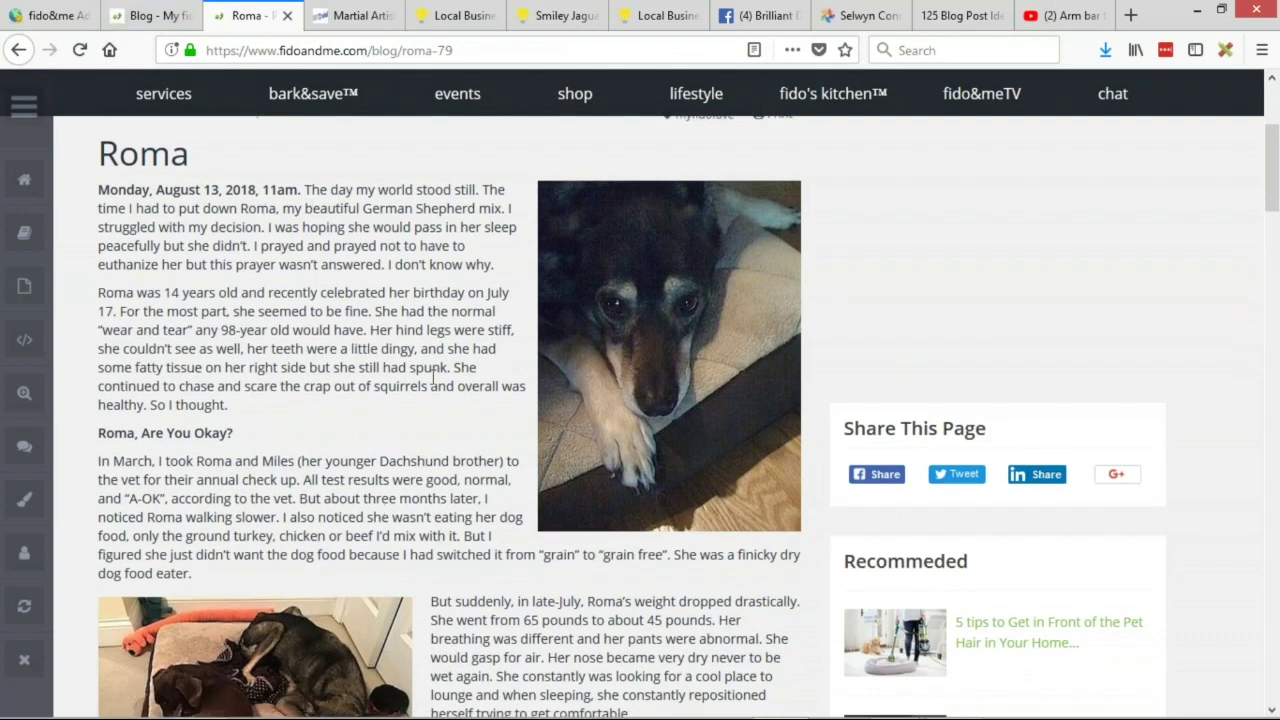
{"action": "scroll", "coordinate": [413, 333], "scroll_direction": "down", "scroll_amount": 5}
{"action": "scroll", "coordinate": [338, 278], "scroll_direction": "down", "scroll_amount": 5}
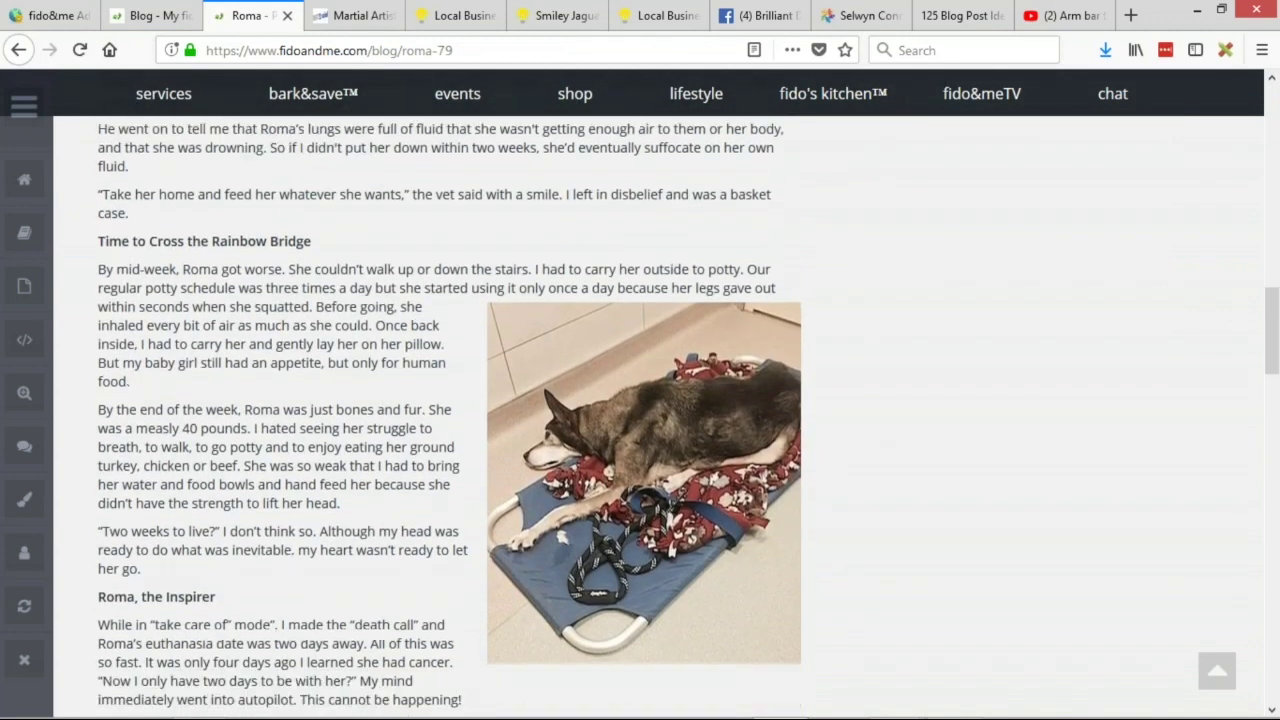
{"action": "scroll", "coordinate": [365, 290], "scroll_direction": "down", "scroll_amount": 8}
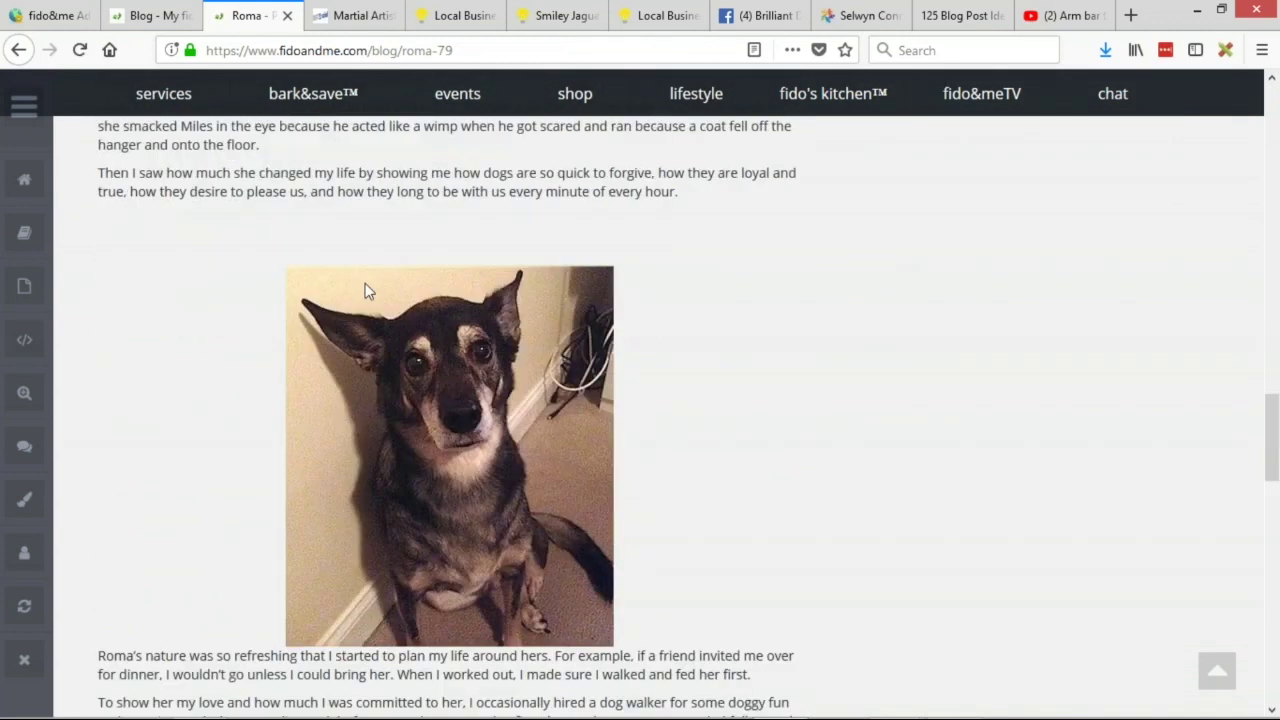
{"action": "scroll", "coordinate": [365, 290], "scroll_direction": "down", "scroll_amount": 5}
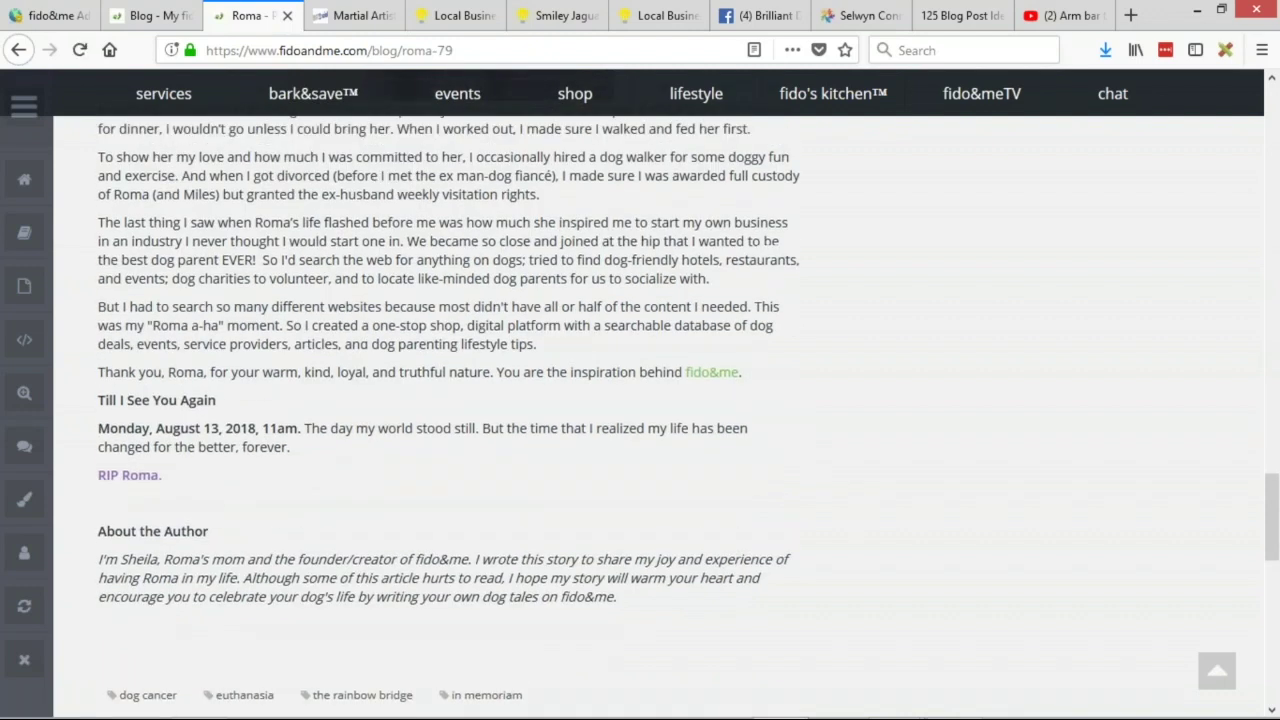
{"action": "scroll", "coordinate": [400, 327], "scroll_direction": "up", "scroll_amount": 2}
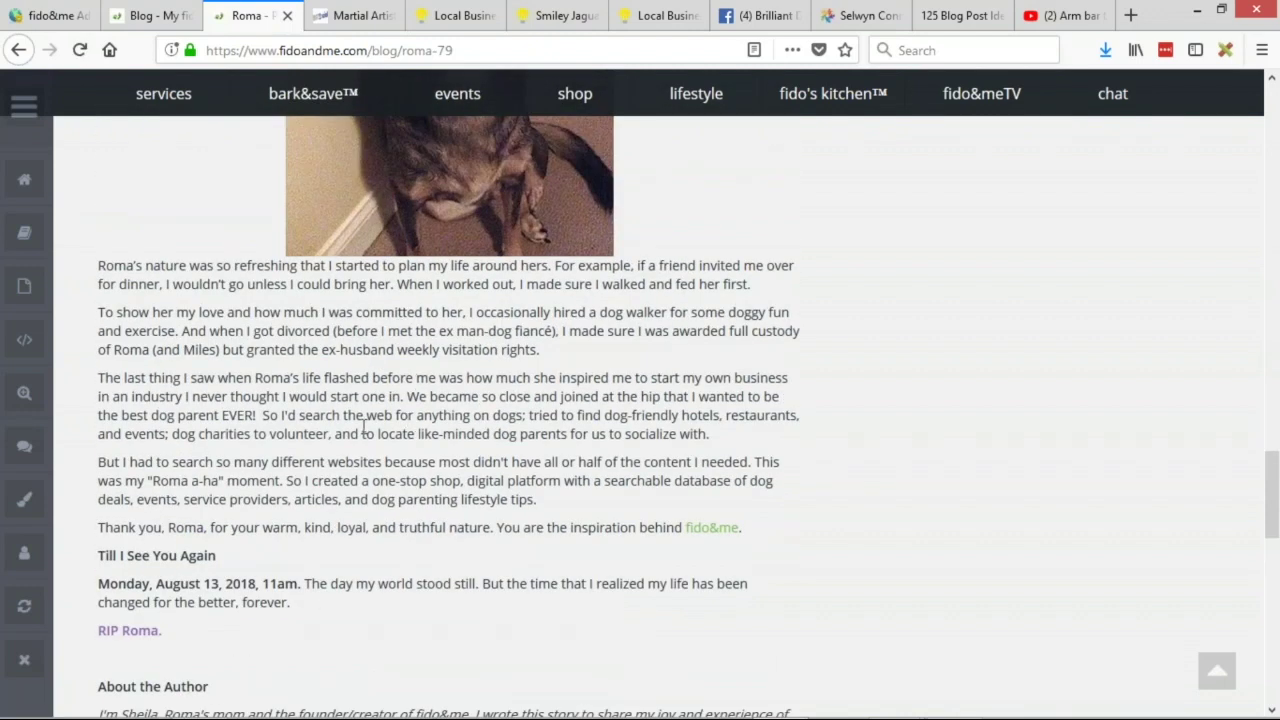
{"action": "scroll", "coordinate": [363, 428], "scroll_direction": "up", "scroll_amount": 15}
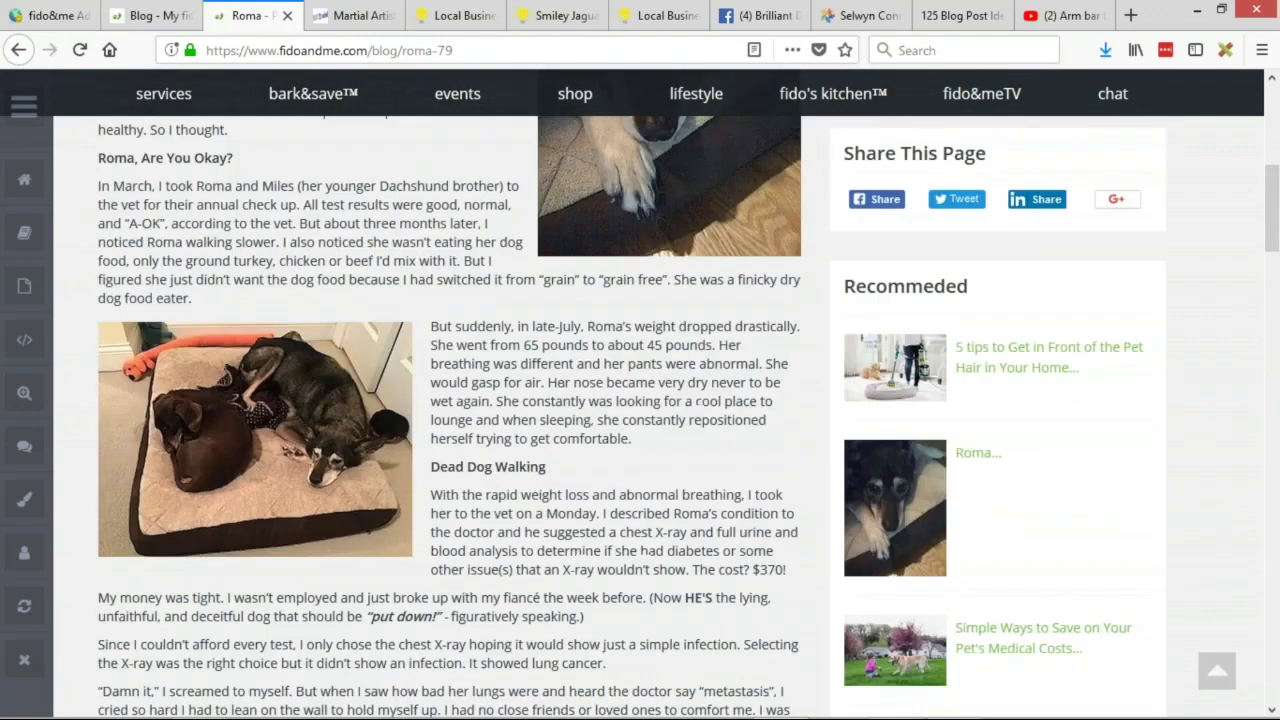
{"action": "scroll", "coordinate": [363, 428], "scroll_direction": "up", "scroll_amount": 6}
{"action": "scroll", "coordinate": [363, 428], "scroll_direction": "down", "scroll_amount": 2}
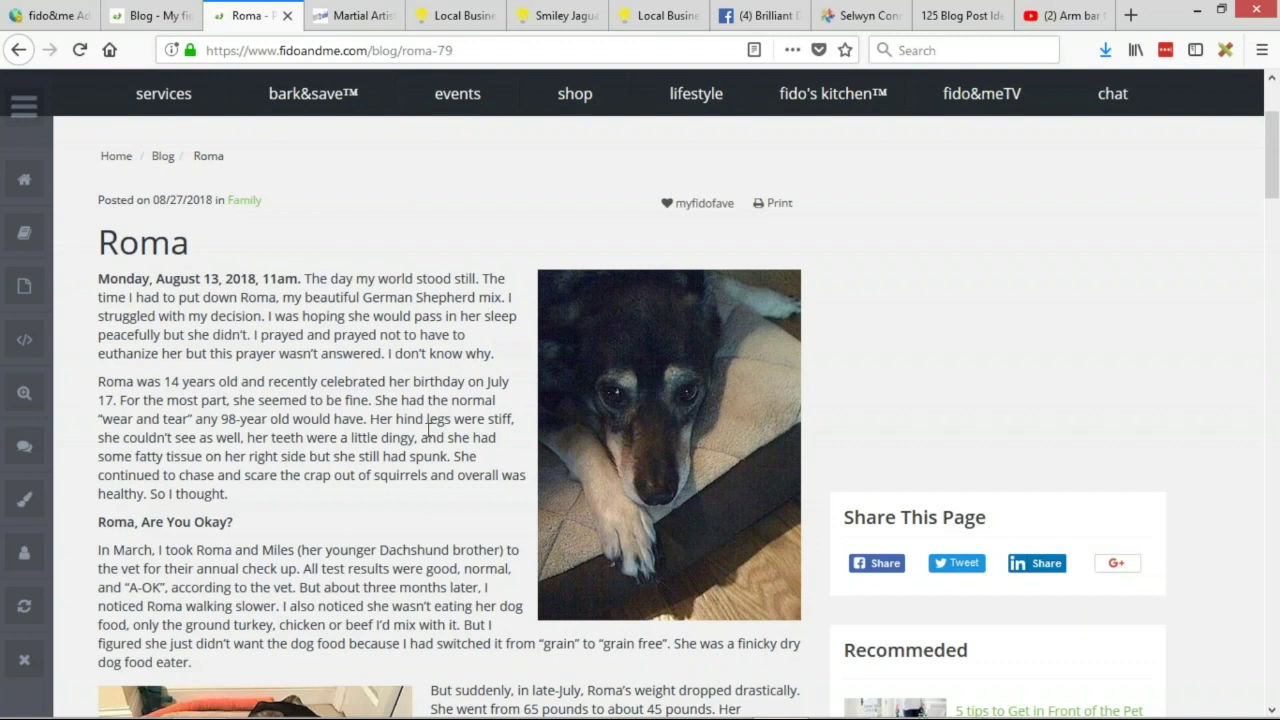
{"action": "scroll", "coordinate": [430, 427], "scroll_direction": "down", "scroll_amount": 1}
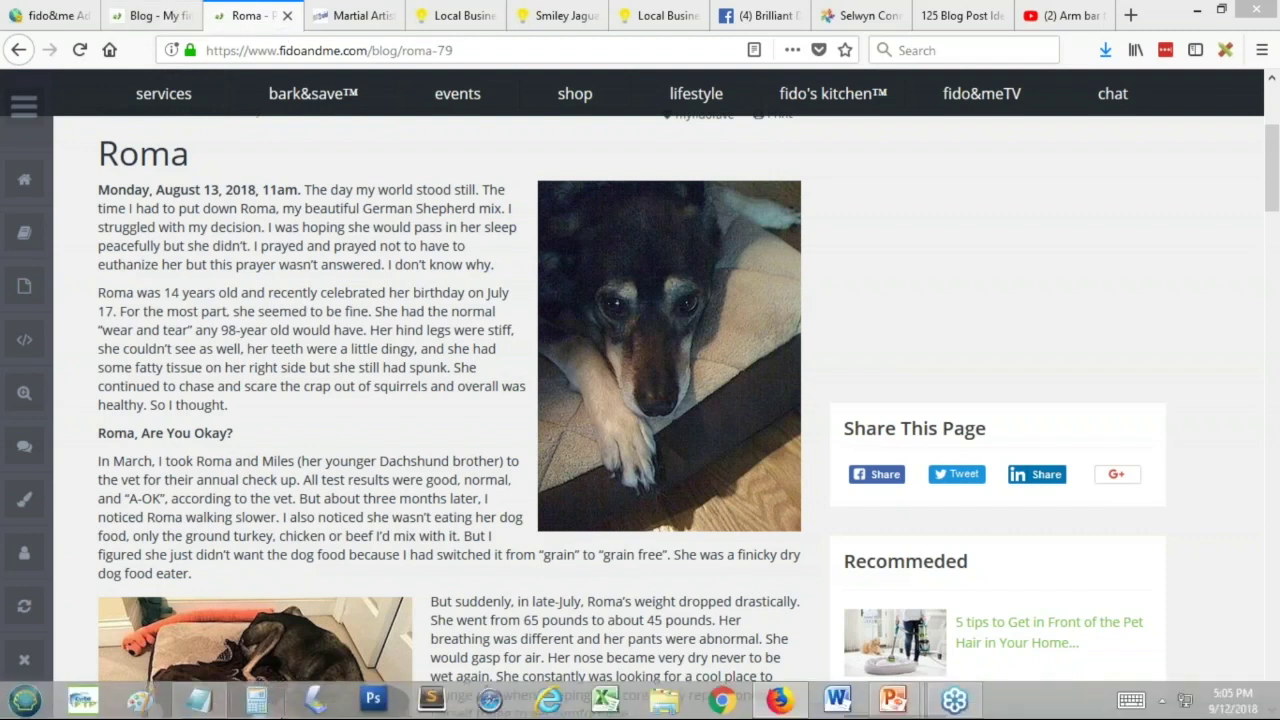
- Switch to Notepad, move its window over the article and clear all the existing text
{"action": "left_click", "coordinate": [200, 700]}
{"action": "key", "text": "ctrl+a"}
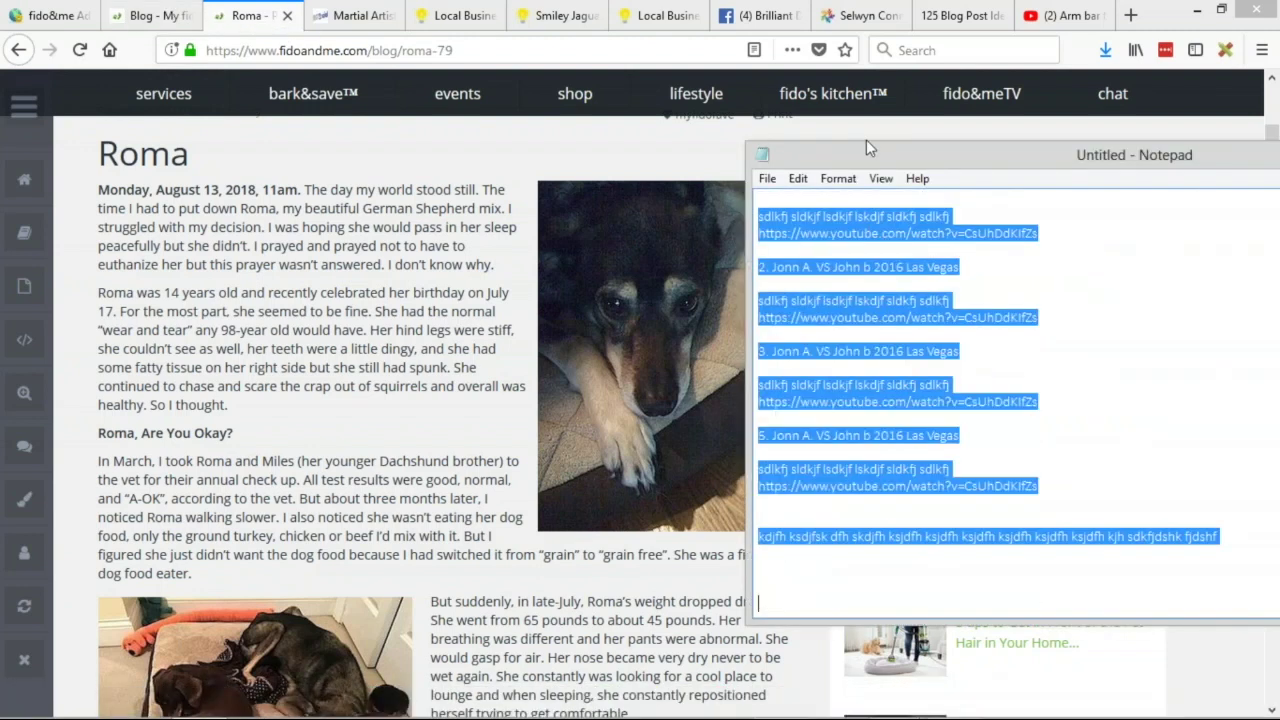
{"action": "left_click_drag", "start_coordinate": [868, 158], "coordinate": [599, 180]}
{"action": "key", "text": "Delete"}
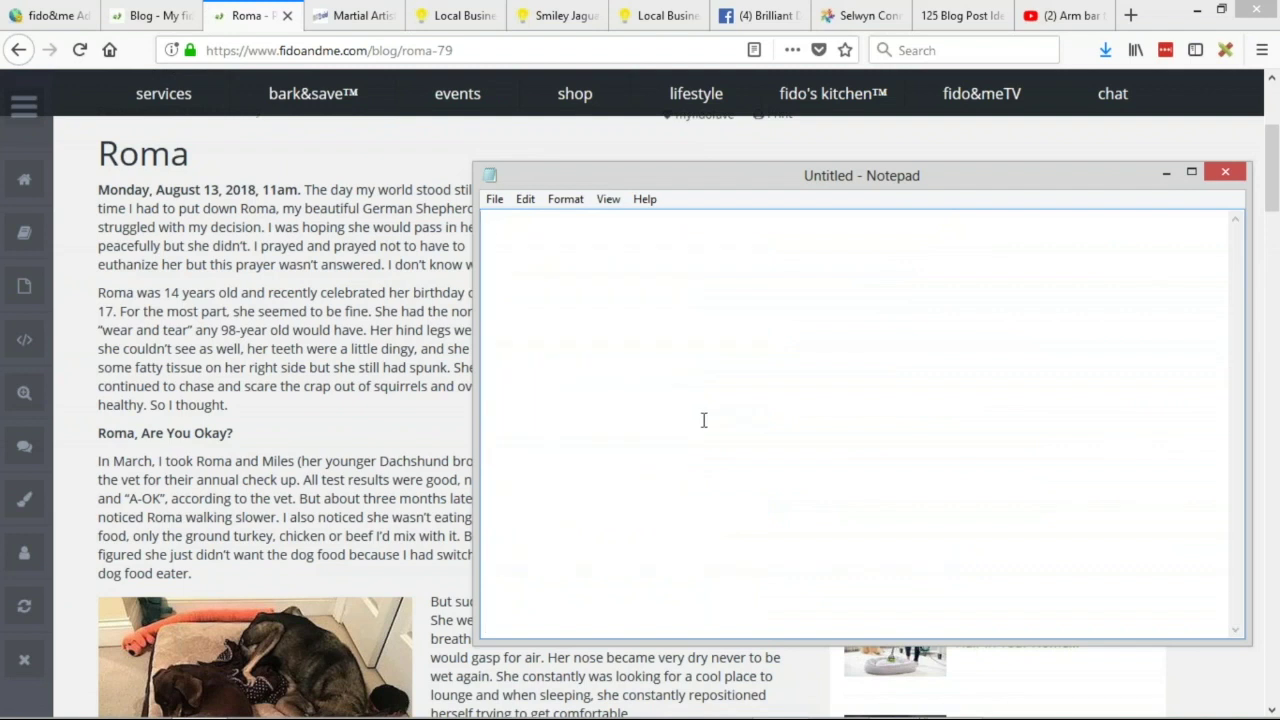
- Write the sample headline "Does My Dog Have Cancer? 5 Tips & Actions to Take Now"
{"action": "type", "text": "Does my Dog Have Cancer? "}
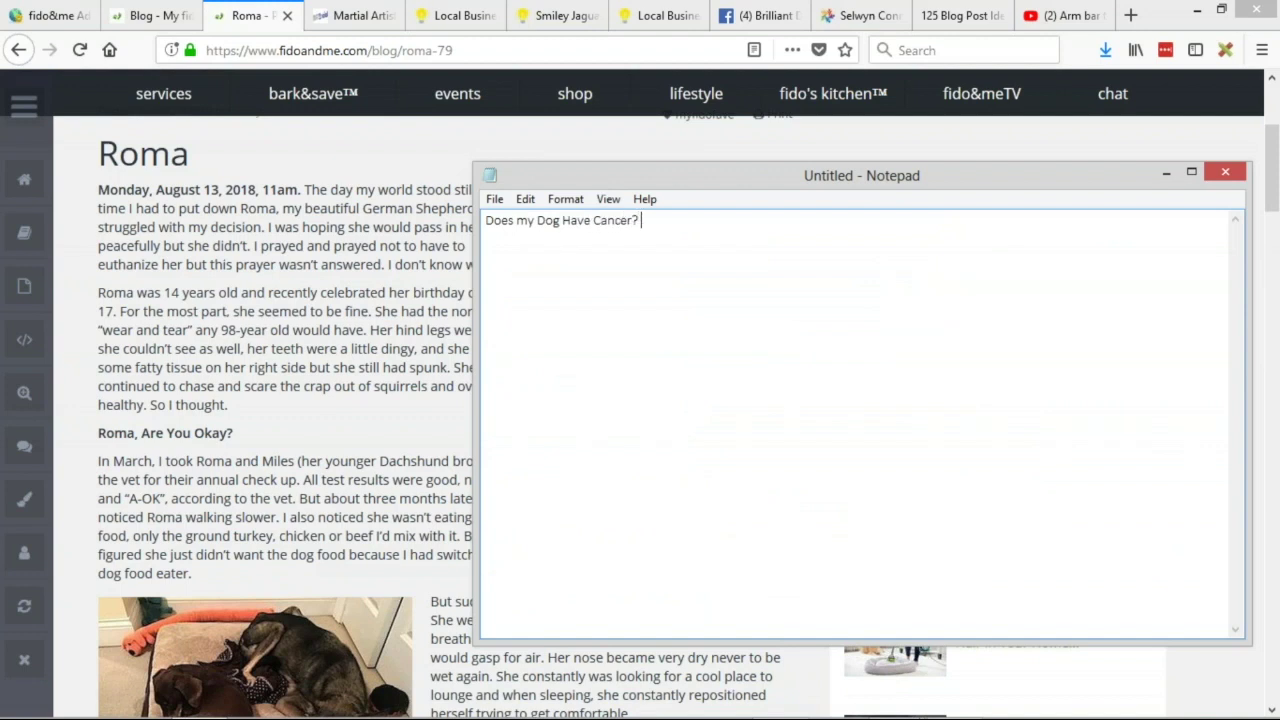
{"action": "type", "text": "5 Tips & Actions to Take Now"}
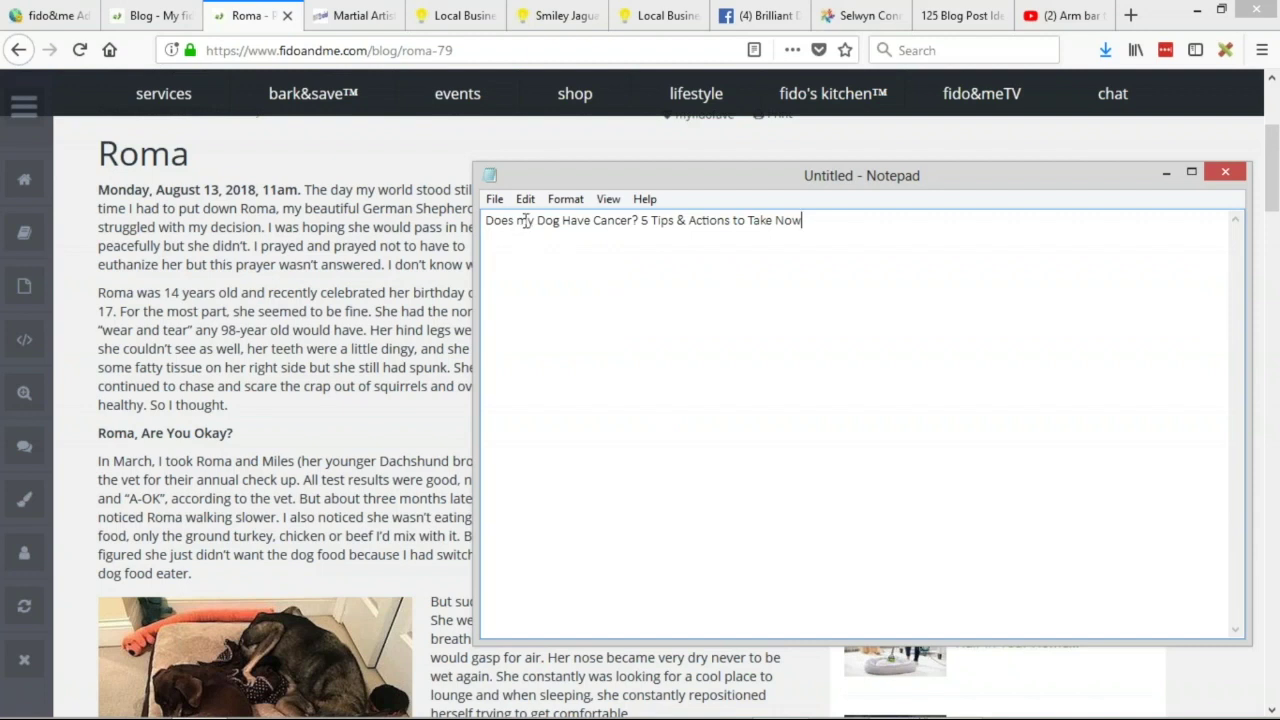
{"action": "type", "text": "My"}
{"action": "left_click", "coordinate": [686, 243]}
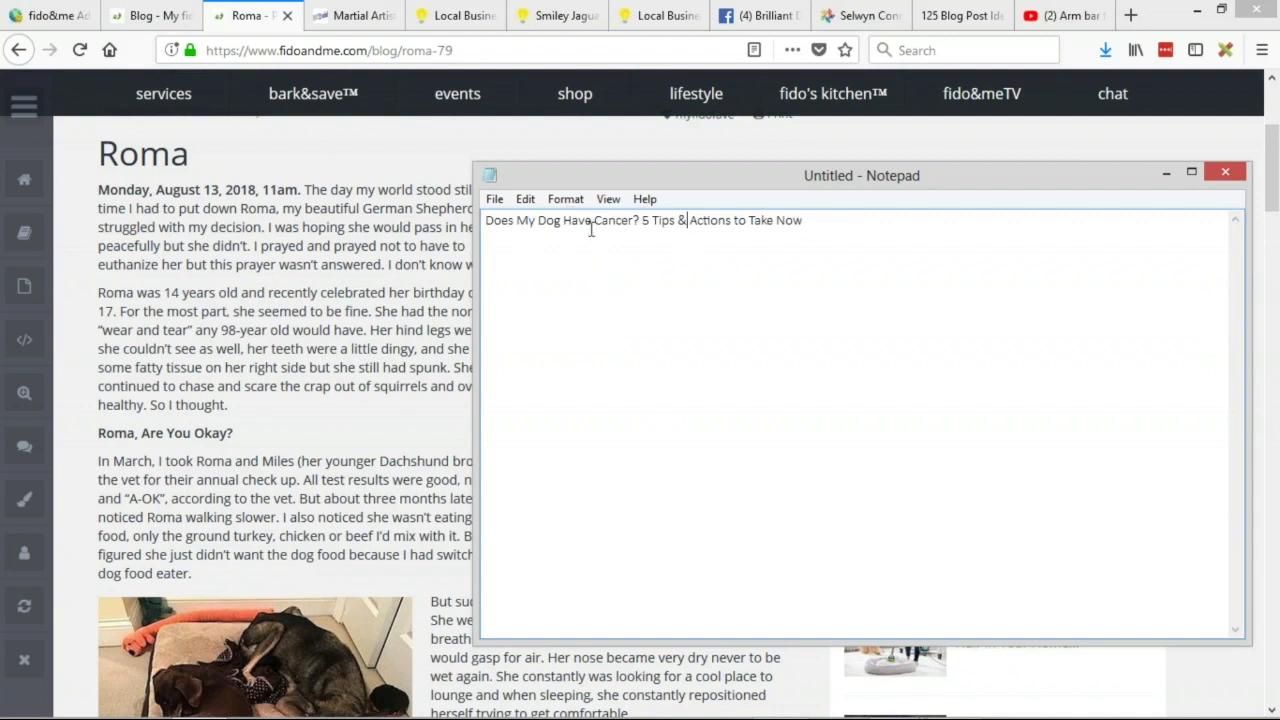
{"action": "left_click", "coordinate": [845, 226]}
{"action": "left_click", "coordinate": [1260, 100]}
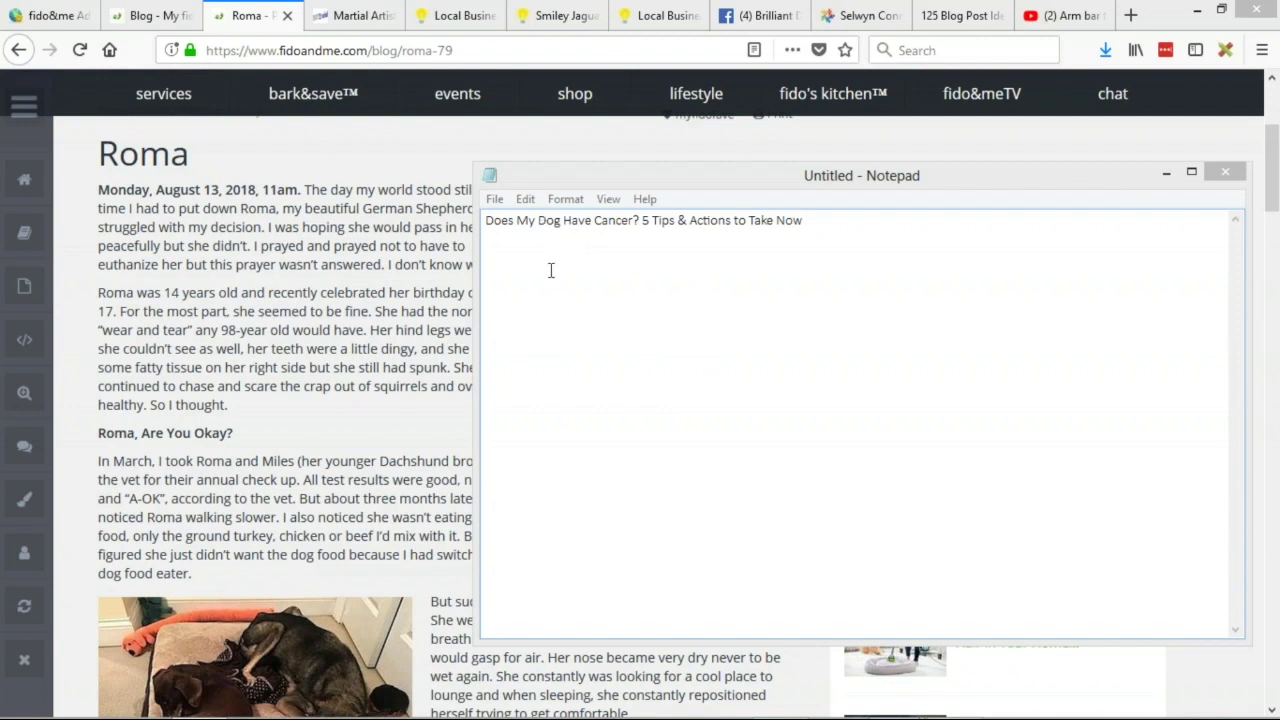
- Highlight parts of the sample headline, including "Dog", the whole line, and "Now"
{"action": "double_click", "coordinate": [551, 224]}
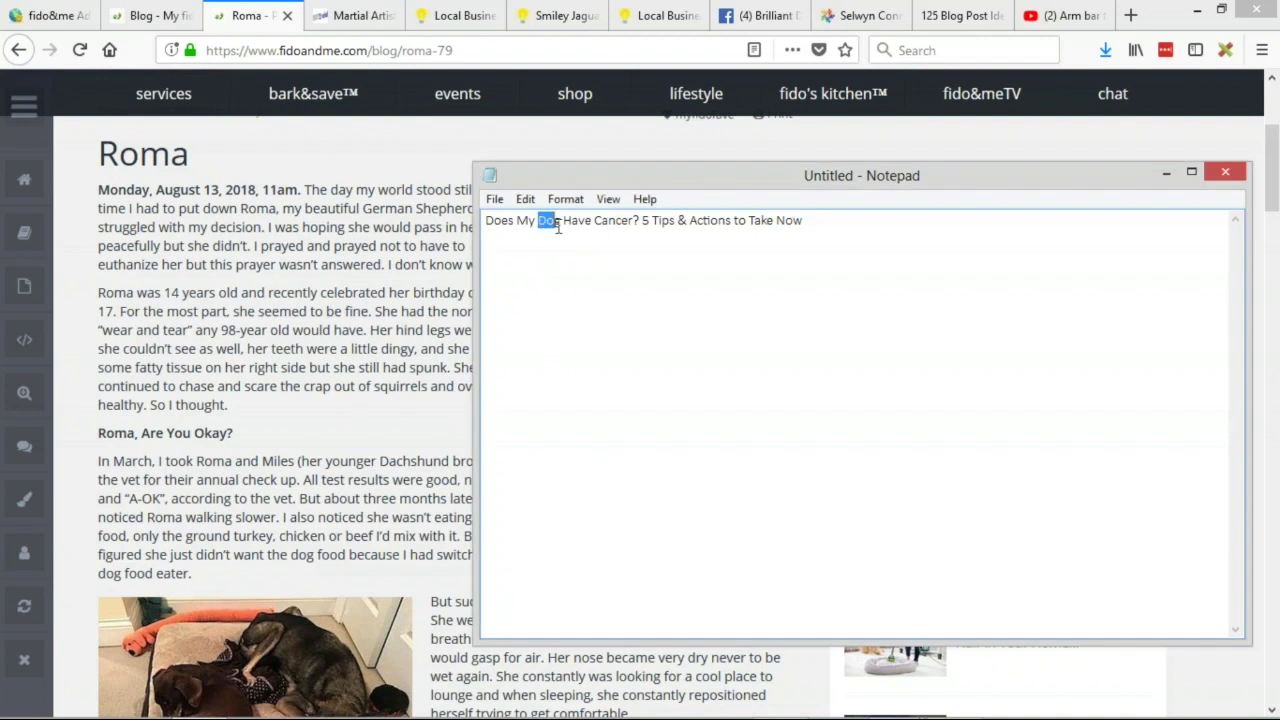
{"action": "left_click", "coordinate": [600, 222]}
{"action": "left_click_drag", "start_coordinate": [598, 224], "coordinate": [486, 222]}
{"action": "left_click", "coordinate": [630, 222]}
{"action": "left_click", "coordinate": [722, 237]}
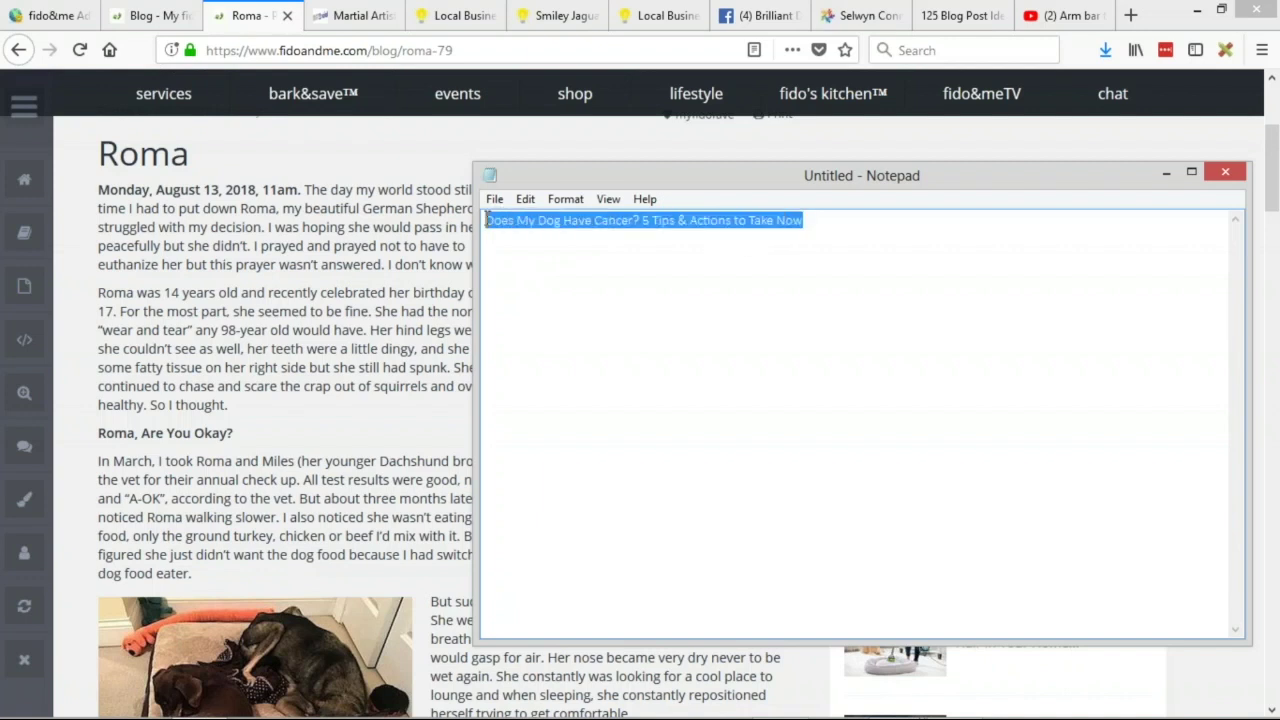
{"action": "left_click", "coordinate": [720, 286]}
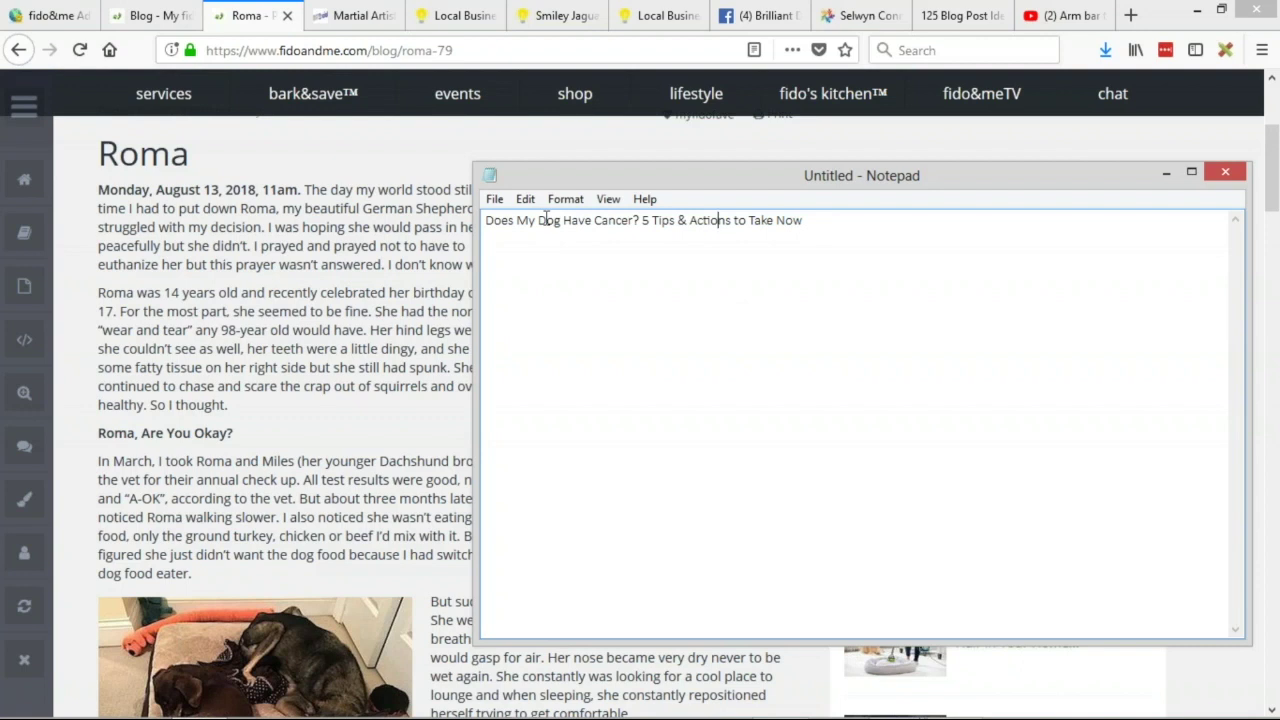
{"action": "double_click", "coordinate": [760, 220]}
{"action": "double_click", "coordinate": [789, 220]}
- Switch back to the browser and highlight the article's "Roma" title for comparison
{"action": "left_click", "coordinate": [291, 184]}
{"action": "left_click_drag", "start_coordinate": [100, 150], "coordinate": [182, 142]}
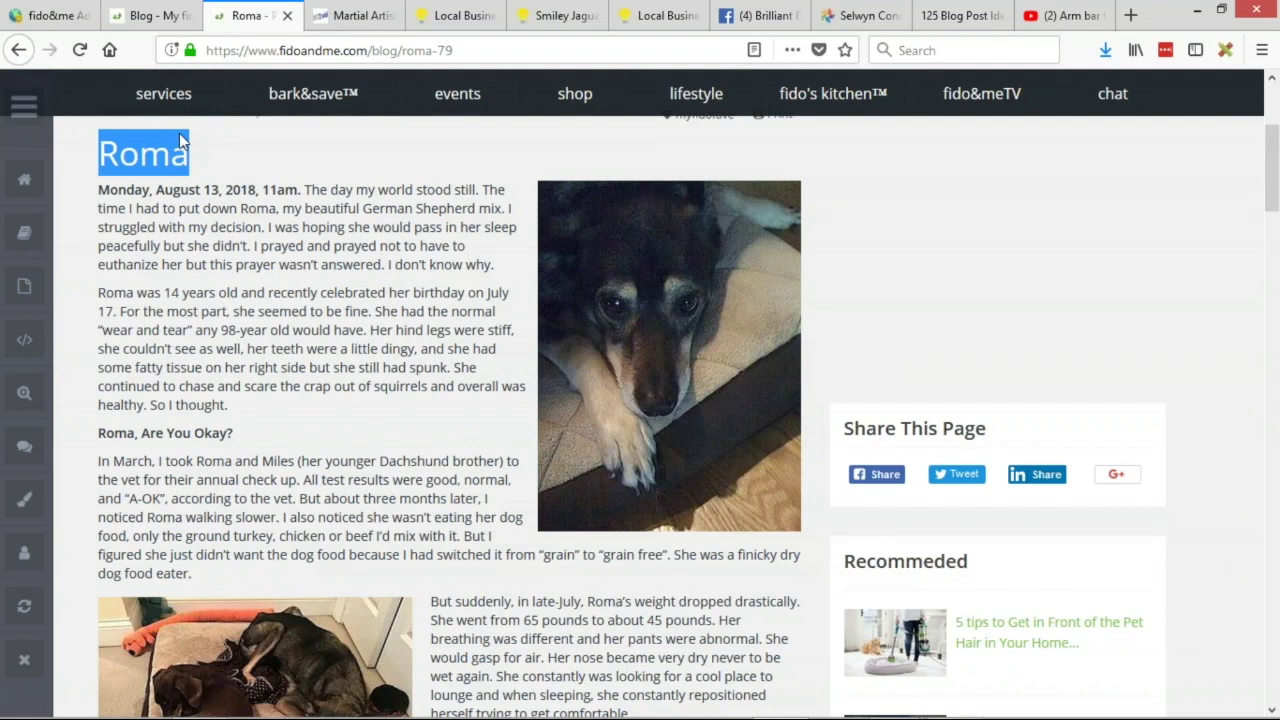
{"action": "scroll", "coordinate": [145, 385], "scroll_direction": "up", "scroll_amount": 3}
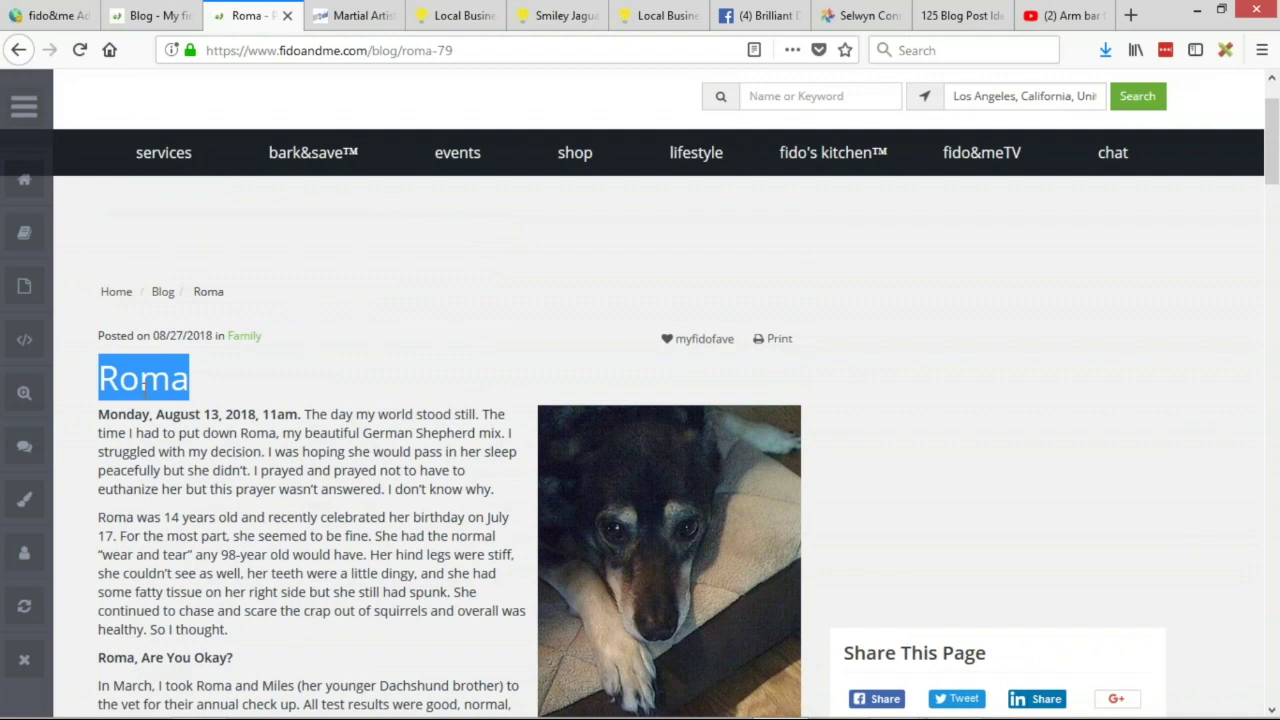
- Return to Notepad and shorten the headline to "Does My Dog Have Cancer? 5 Actions to Take Today"
{"action": "key", "text": "alt+Tab"}
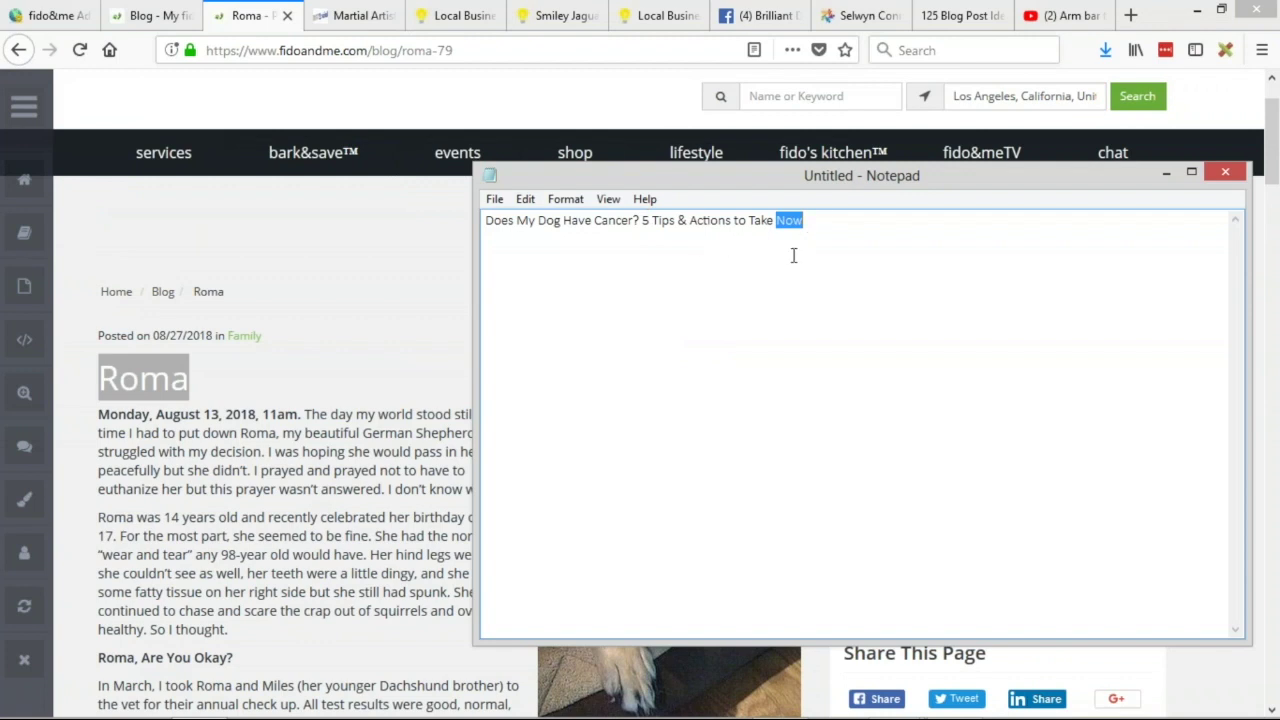
{"action": "left_click", "coordinate": [820, 240]}
{"action": "left_click_drag", "start_coordinate": [653, 221], "coordinate": [692, 221]}
{"action": "key", "text": "BackSpace"}
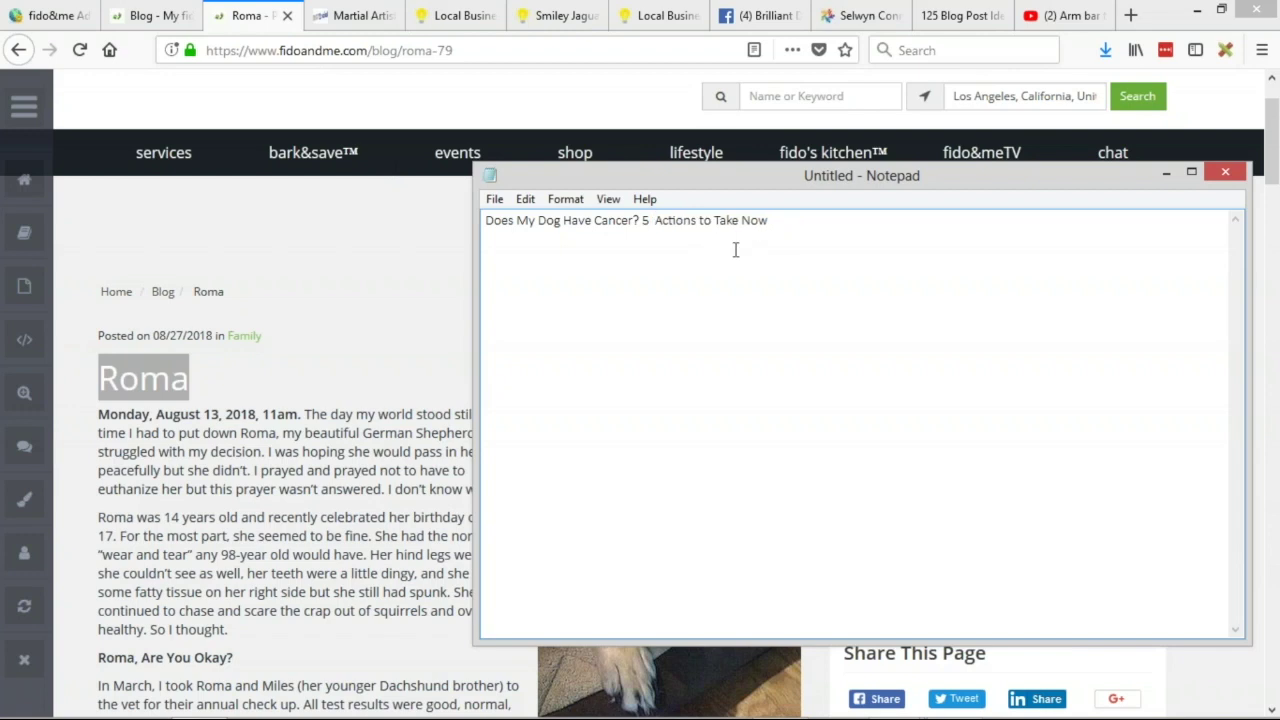
{"action": "key", "text": "BackSpace"}
{"action": "double_click", "coordinate": [751, 220]}
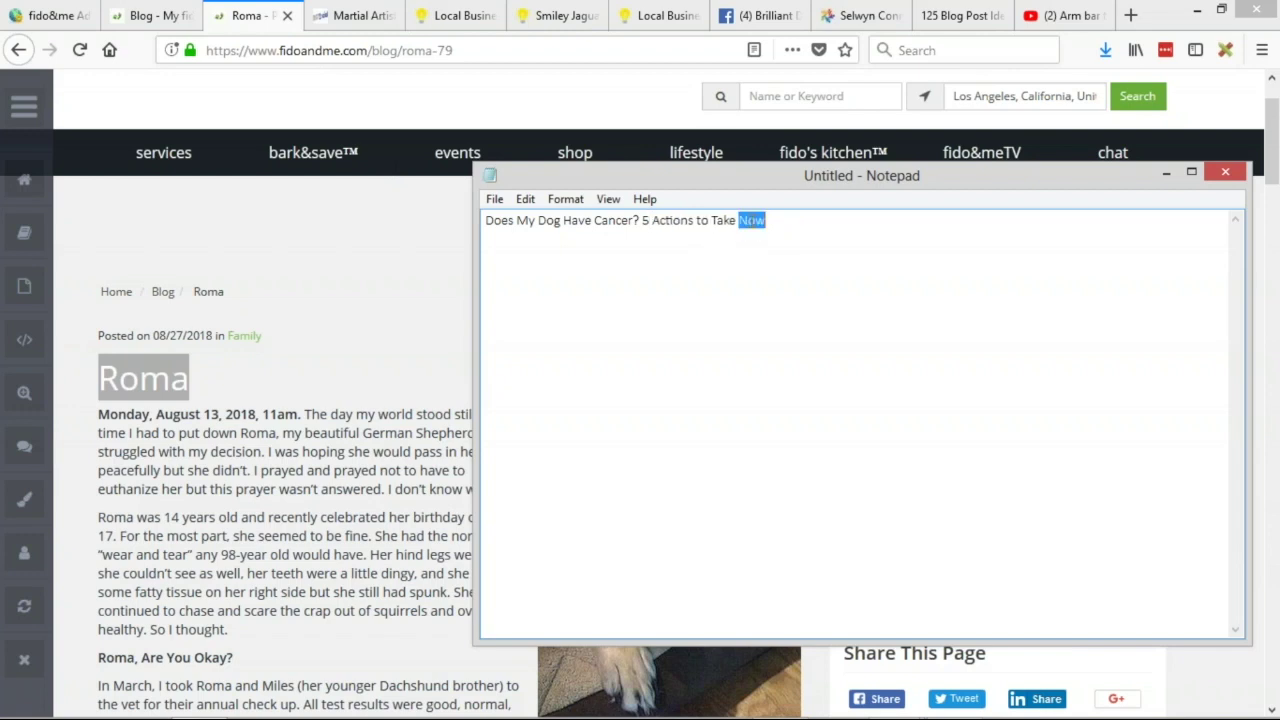
{"action": "type", "text": "Today"}
{"action": "left_click_drag", "start_coordinate": [790, 222], "coordinate": [484, 221]}
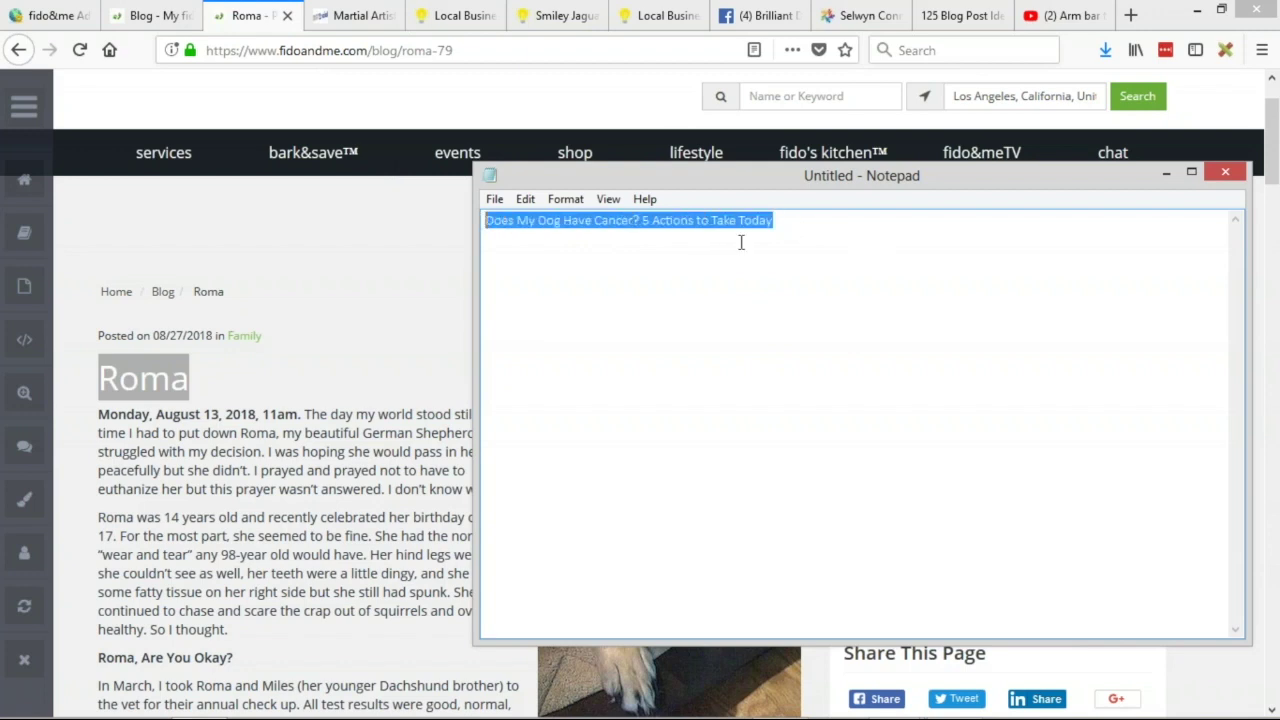
{"action": "left_click", "coordinate": [796, 276]}
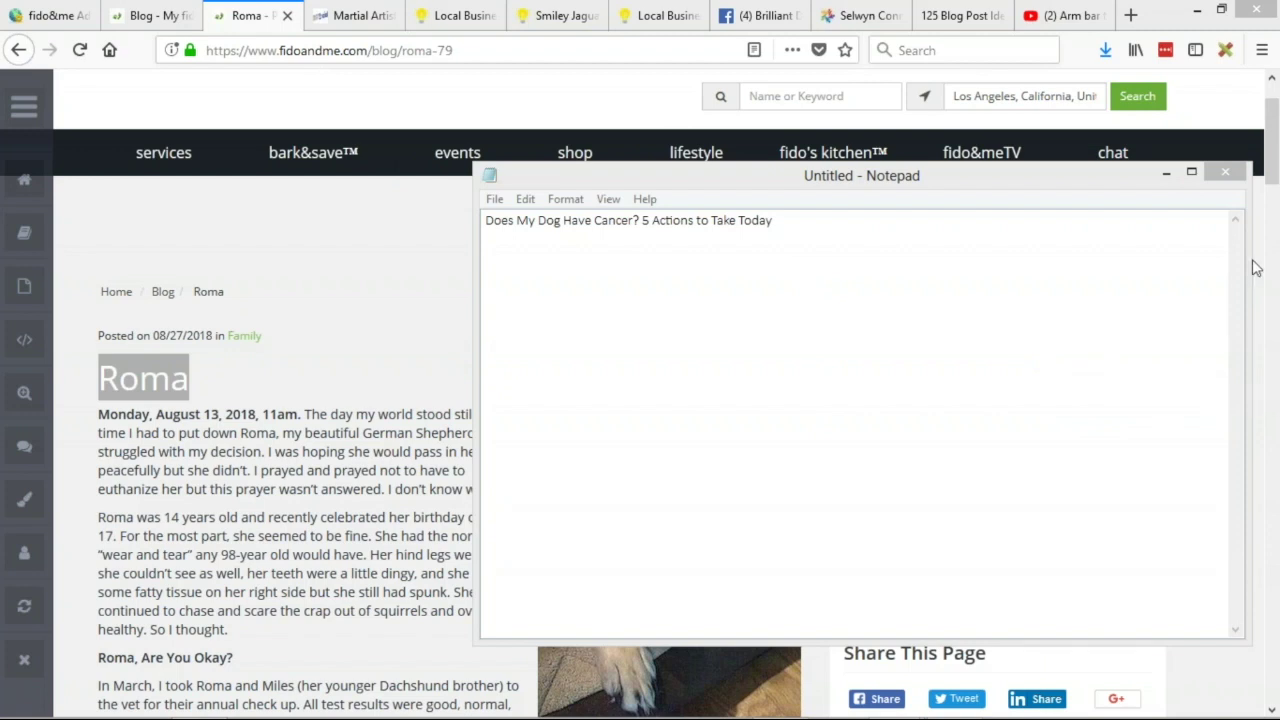
- Reposition the Notepad window, highlight the sample headline, and return to the Roma article in the browser
{"action": "left_click_drag", "start_coordinate": [891, 178], "coordinate": [771, 184]}
{"action": "left_click_drag", "start_coordinate": [656, 226], "coordinate": [358, 236]}
{"action": "left_click", "coordinate": [245, 492]}
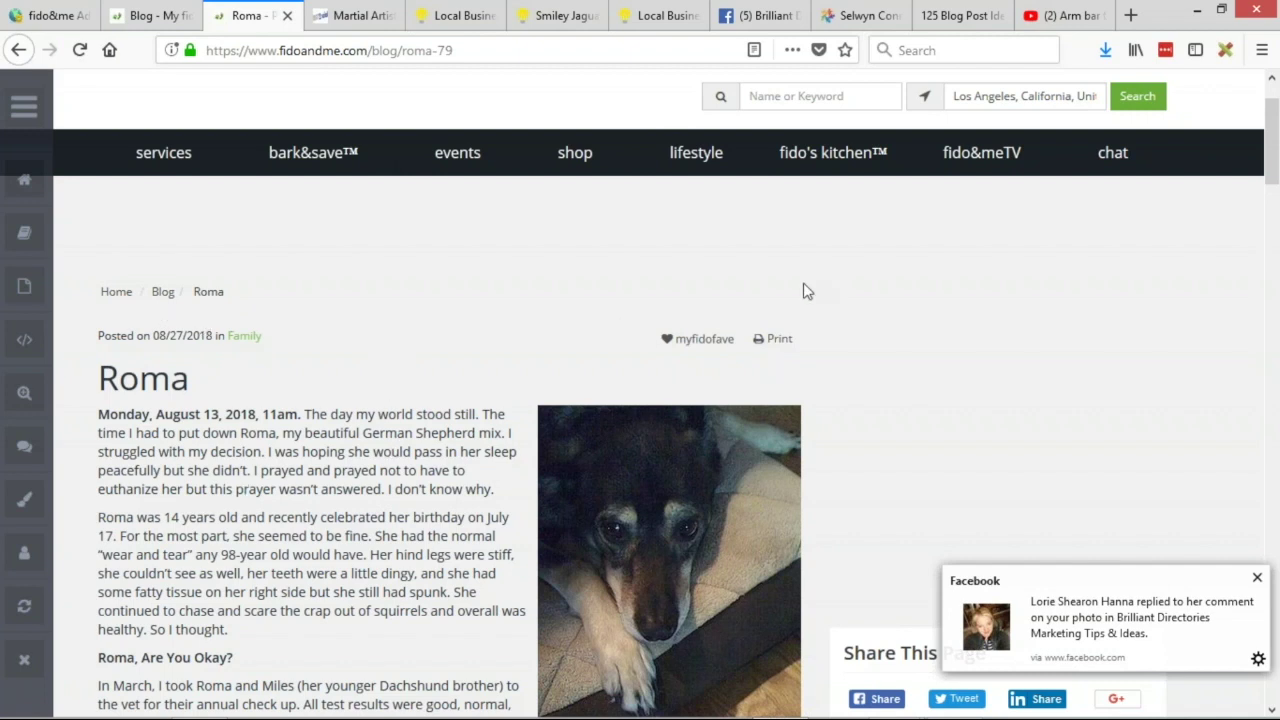
- Dismiss the notification and preview how the Roma article's title appears in a Facebook share post, leaving it unposted
{"action": "left_click", "coordinate": [1257, 580]}
{"action": "scroll", "coordinate": [895, 535], "scroll_direction": "down", "scroll_amount": 3}
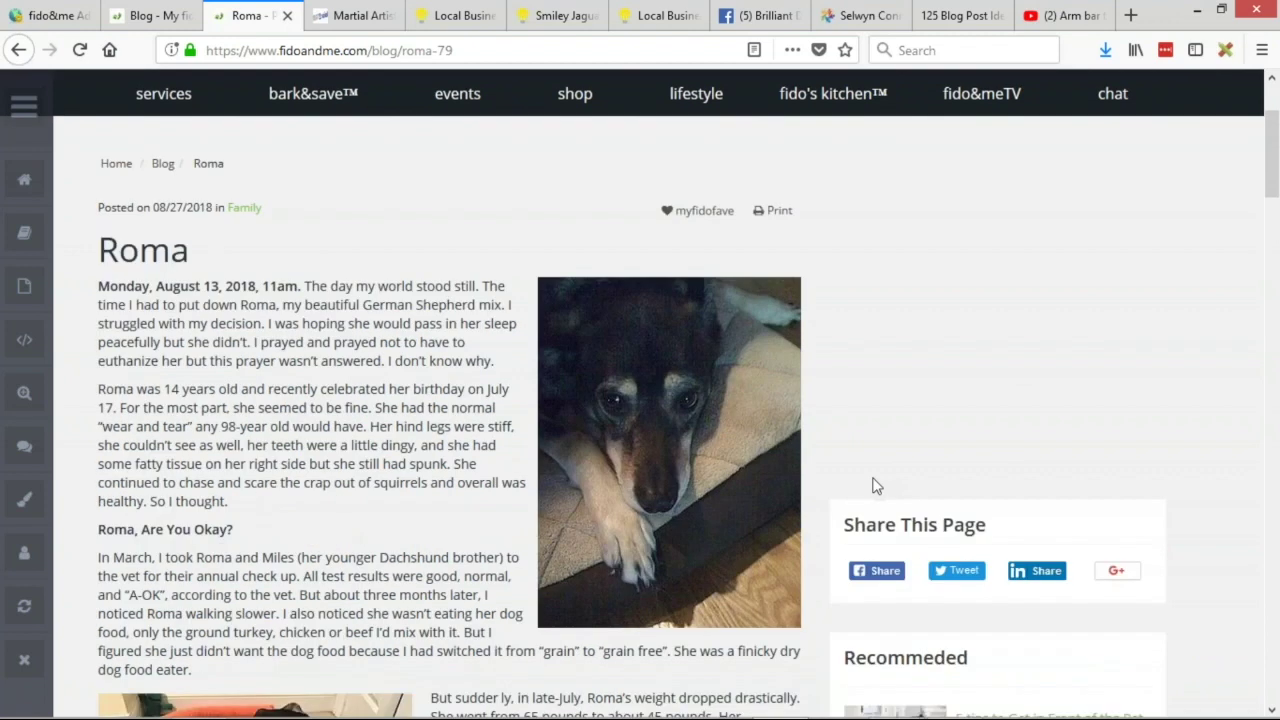
{"action": "left_click", "coordinate": [877, 477]}
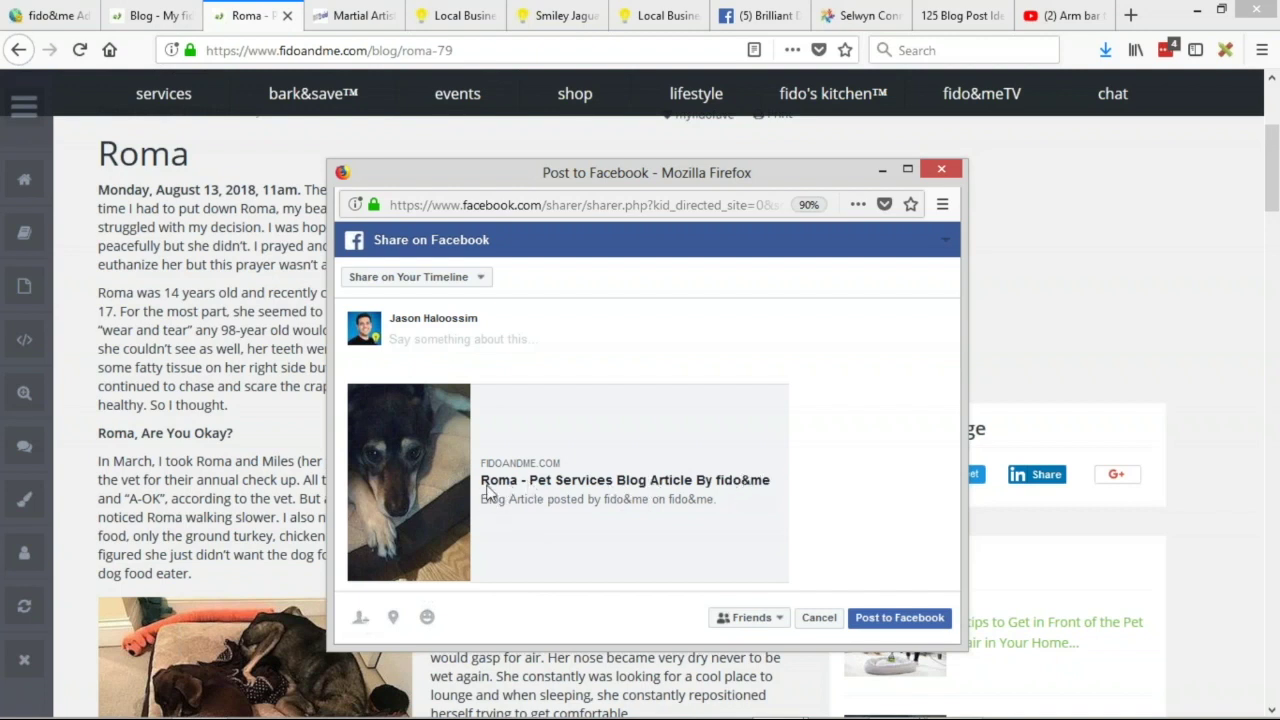
{"action": "left_click", "coordinate": [296, 327]}
- Switch to Notepad to highlight the full sample headline for comparison with the share title, and return to the browser
{"action": "key", "text": "alt+Tab"}
{"action": "left_click", "coordinate": [440, 284]}
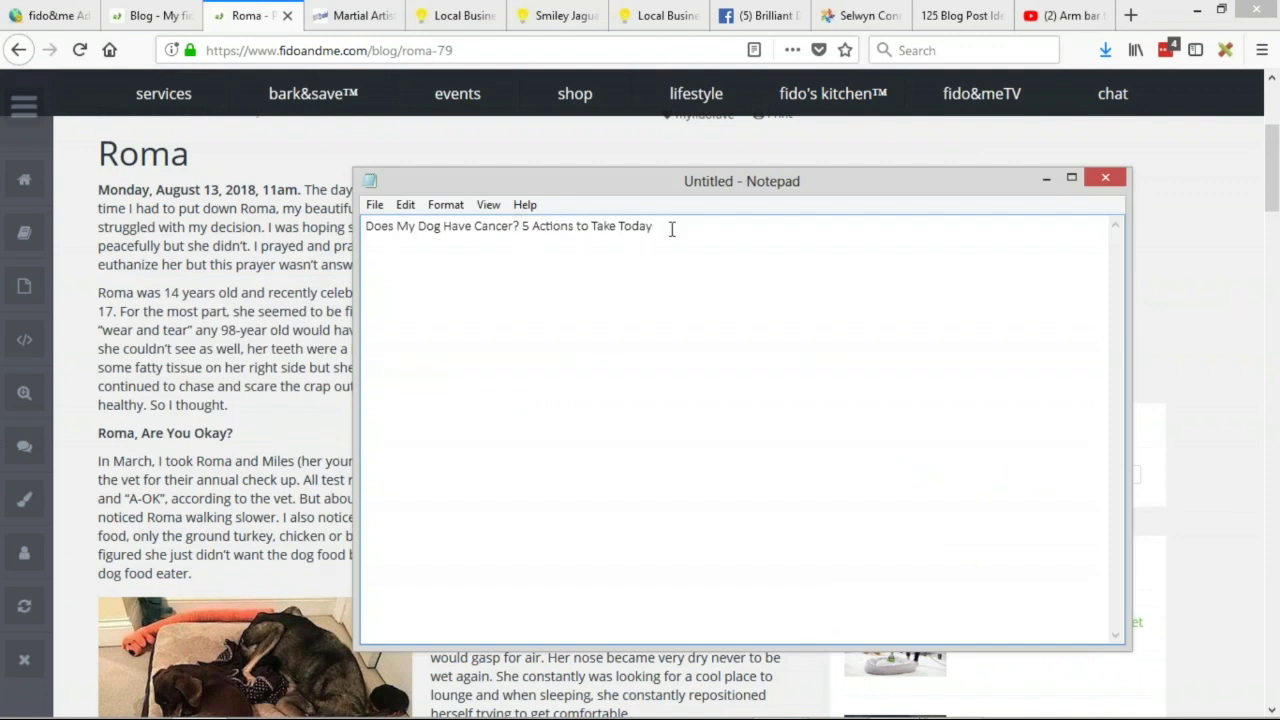
{"action": "left_click_drag", "start_coordinate": [676, 224], "coordinate": [281, 254]}
{"action": "left_click", "coordinate": [281, 254]}
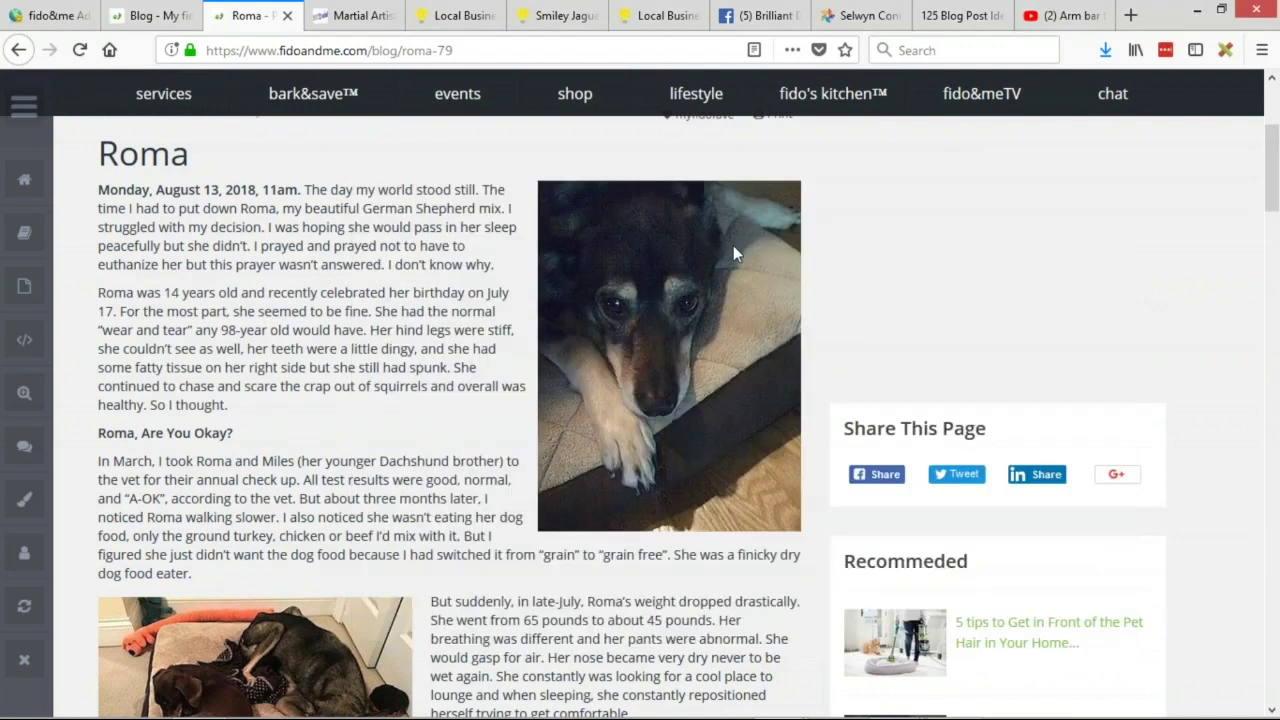
- Switch to the presentation and advance from the special eBook gift slide to the Showcase Winner slide
{"action": "key", "text": "alt+Tab"}
{"action": "key", "text": "alt+Tab"}
{"action": "key", "text": "alt+Tab"}
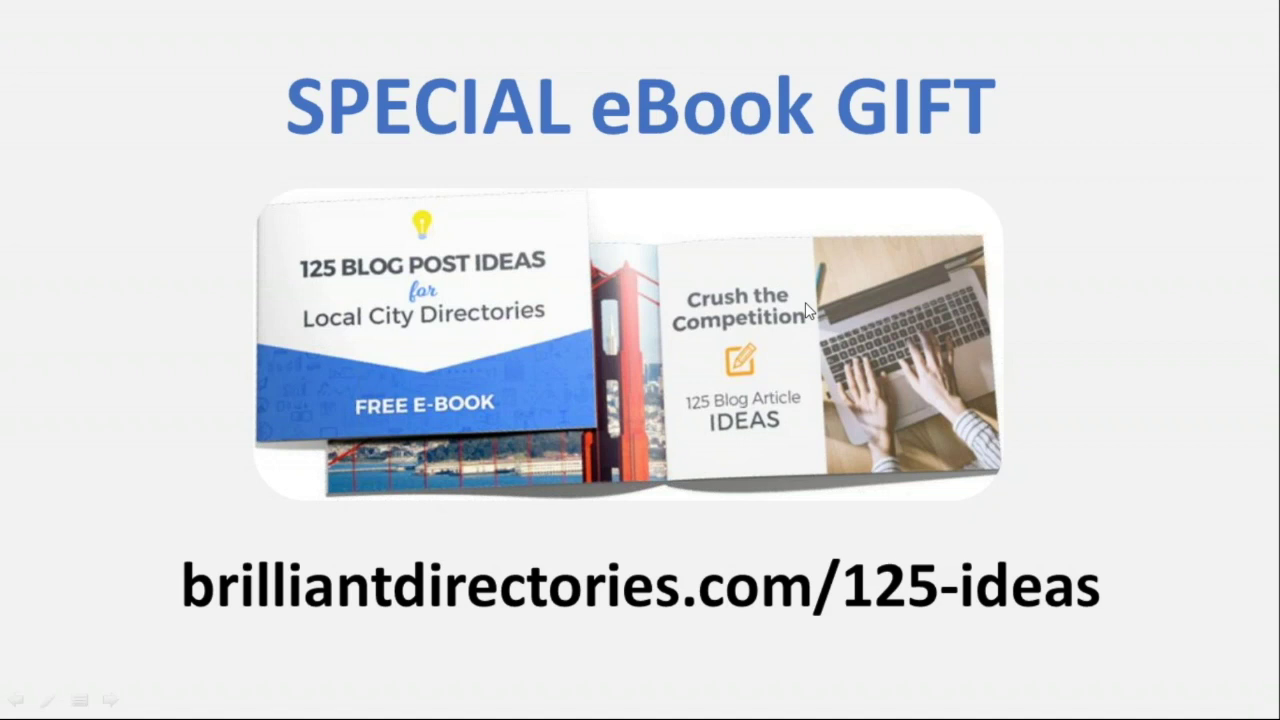
{"action": "key", "text": "Right"}
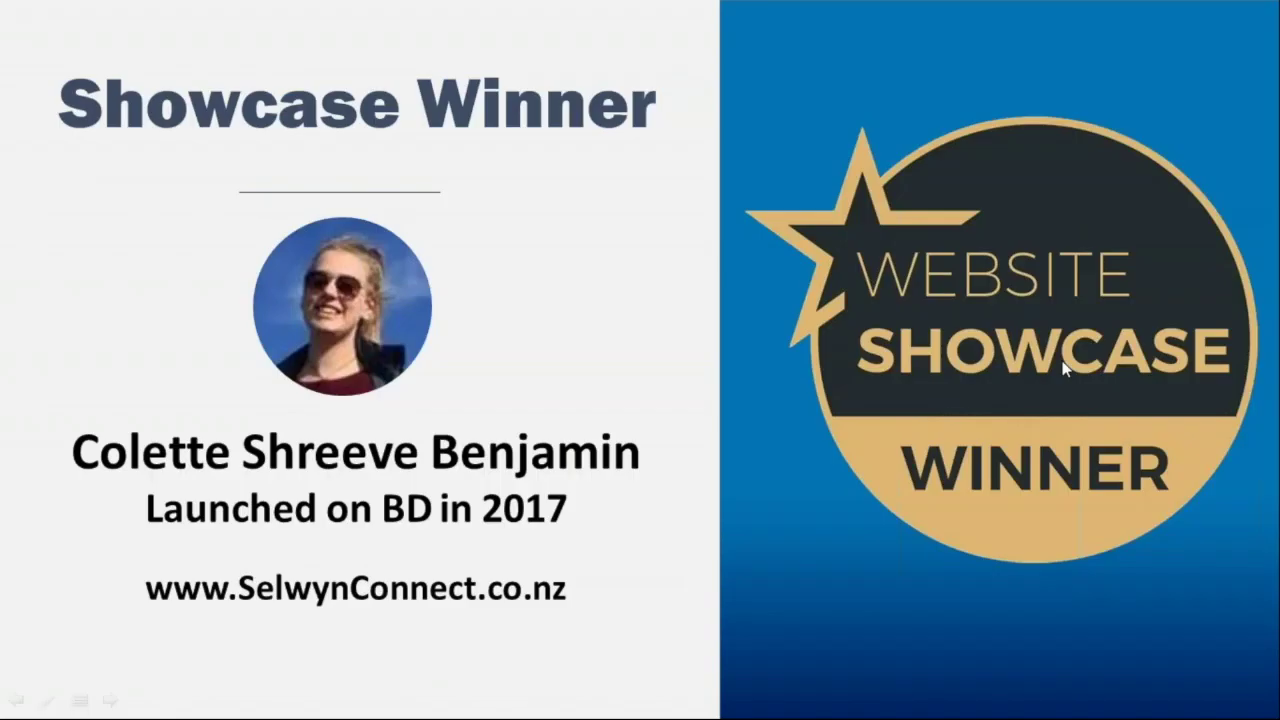
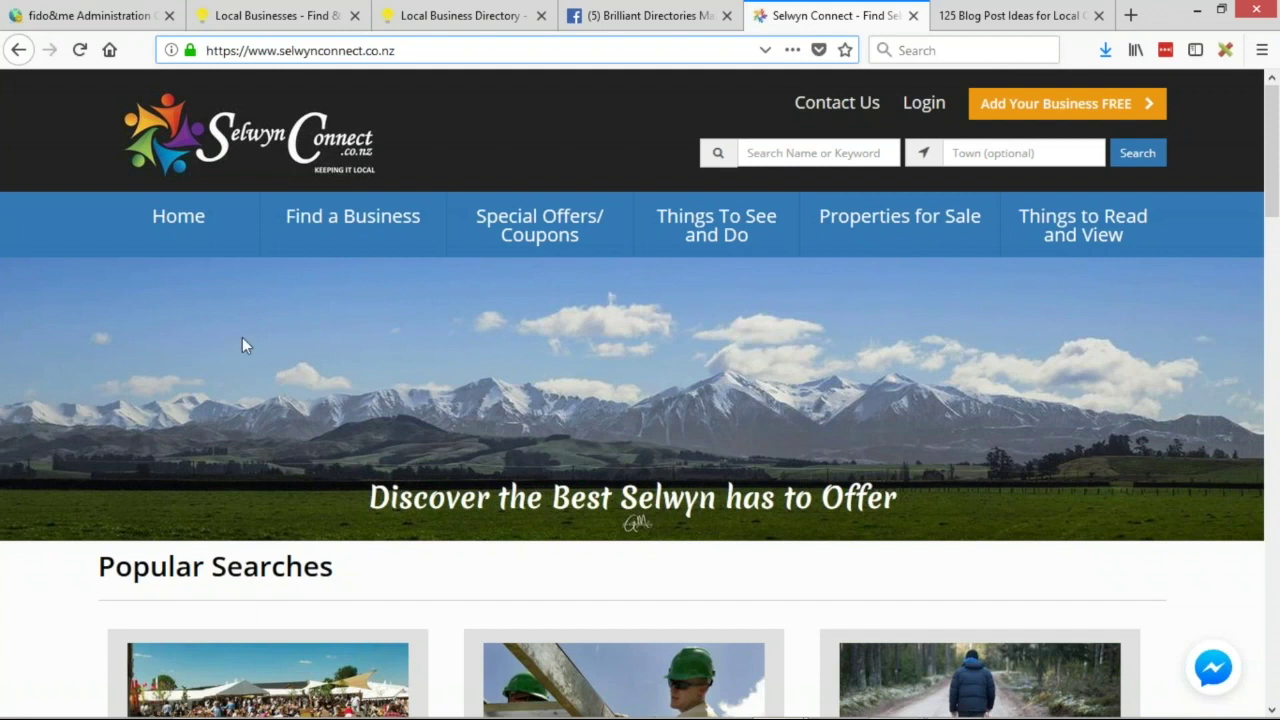
- Open Walks from the popular searches on Selwyn Connect's home page and dismiss the chat greeting
{"action": "scroll", "coordinate": [40, 352], "scroll_direction": "down", "scroll_amount": 5}
{"action": "scroll", "coordinate": [18, 349], "scroll_direction": "down", "scroll_amount": 2}
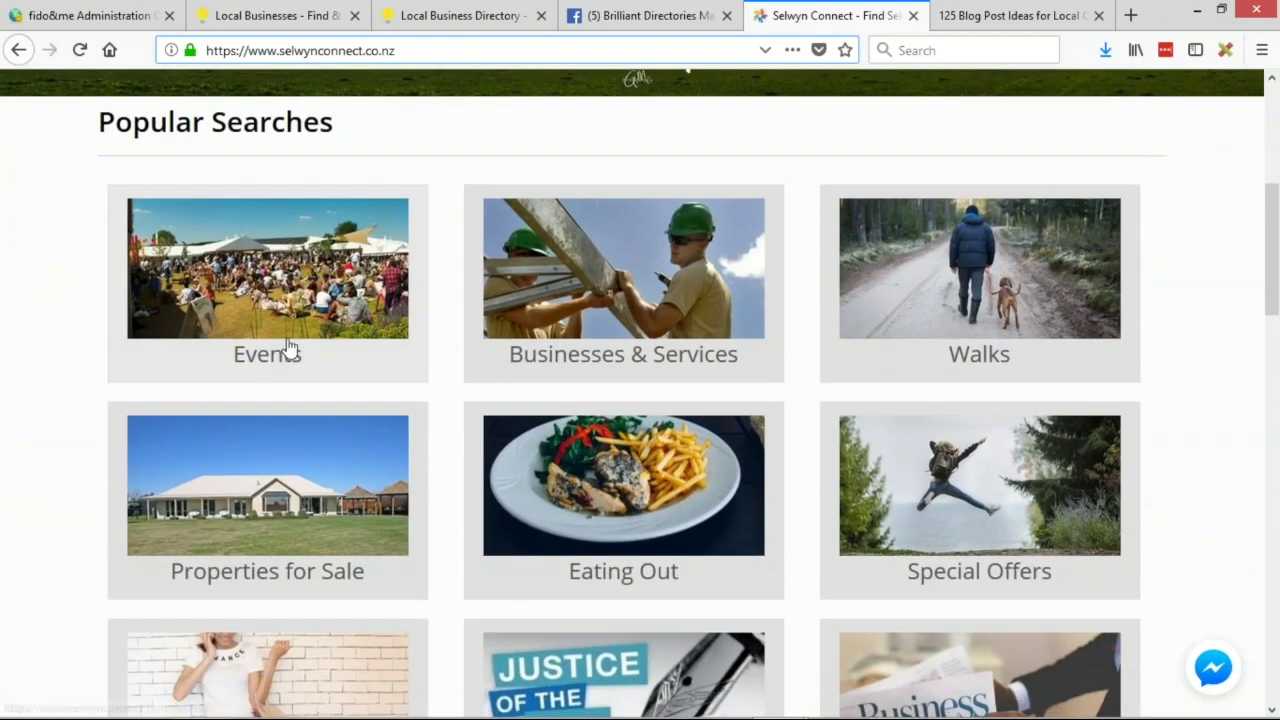
{"action": "left_click", "coordinate": [979, 360]}
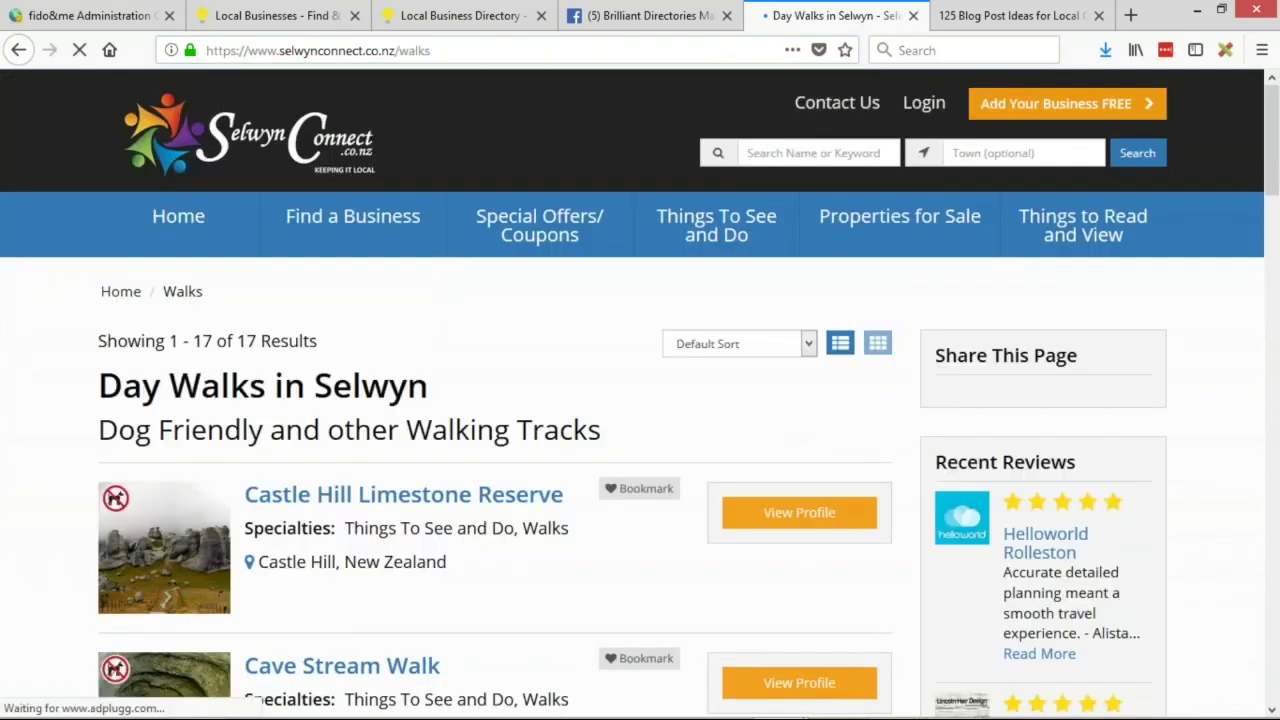
{"action": "scroll", "coordinate": [60, 322], "scroll_direction": "down", "scroll_amount": 2}
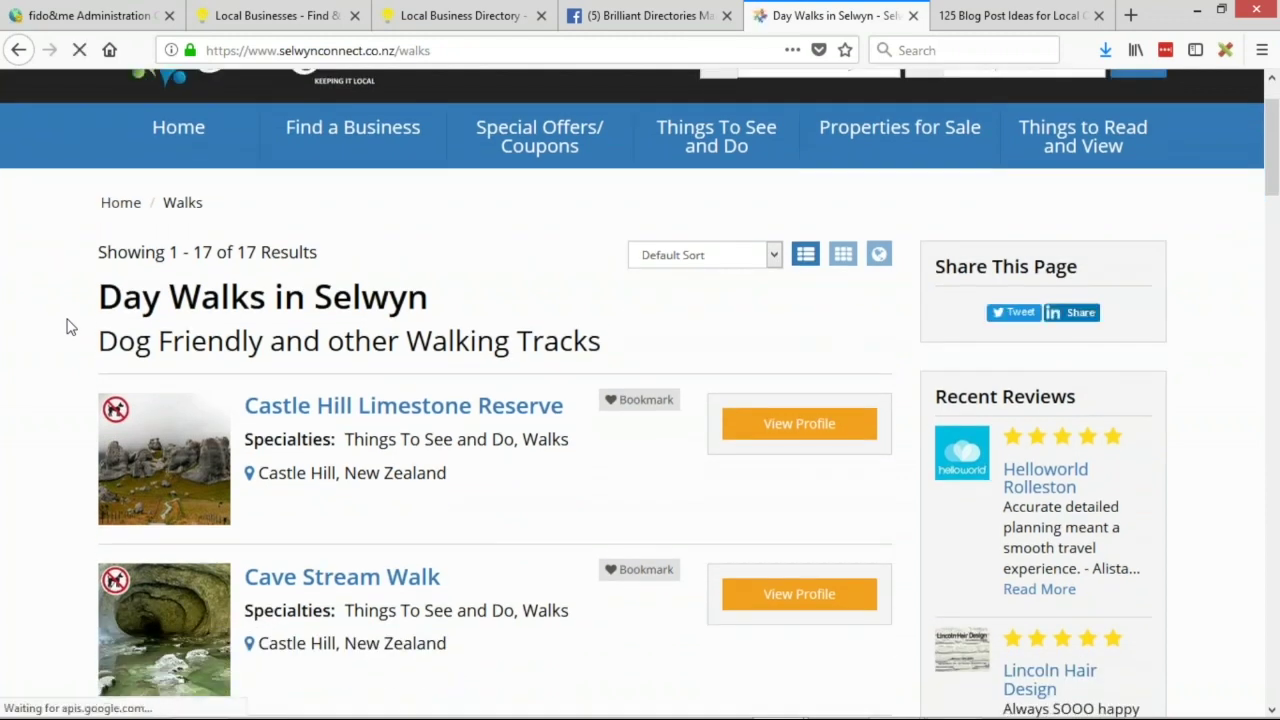
{"action": "scroll", "coordinate": [67, 326], "scroll_direction": "up", "scroll_amount": 2}
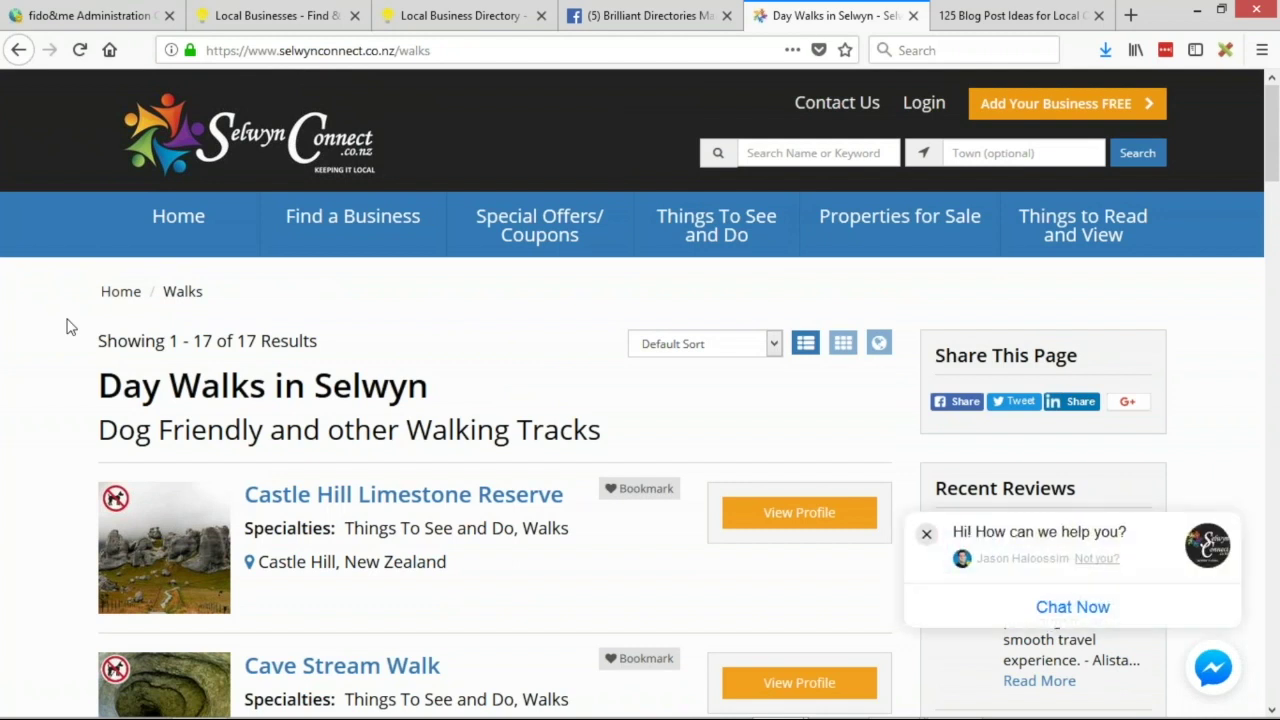
{"action": "scroll", "coordinate": [67, 326], "scroll_direction": "down", "scroll_amount": 2}
{"action": "left_click", "coordinate": [926, 533]}
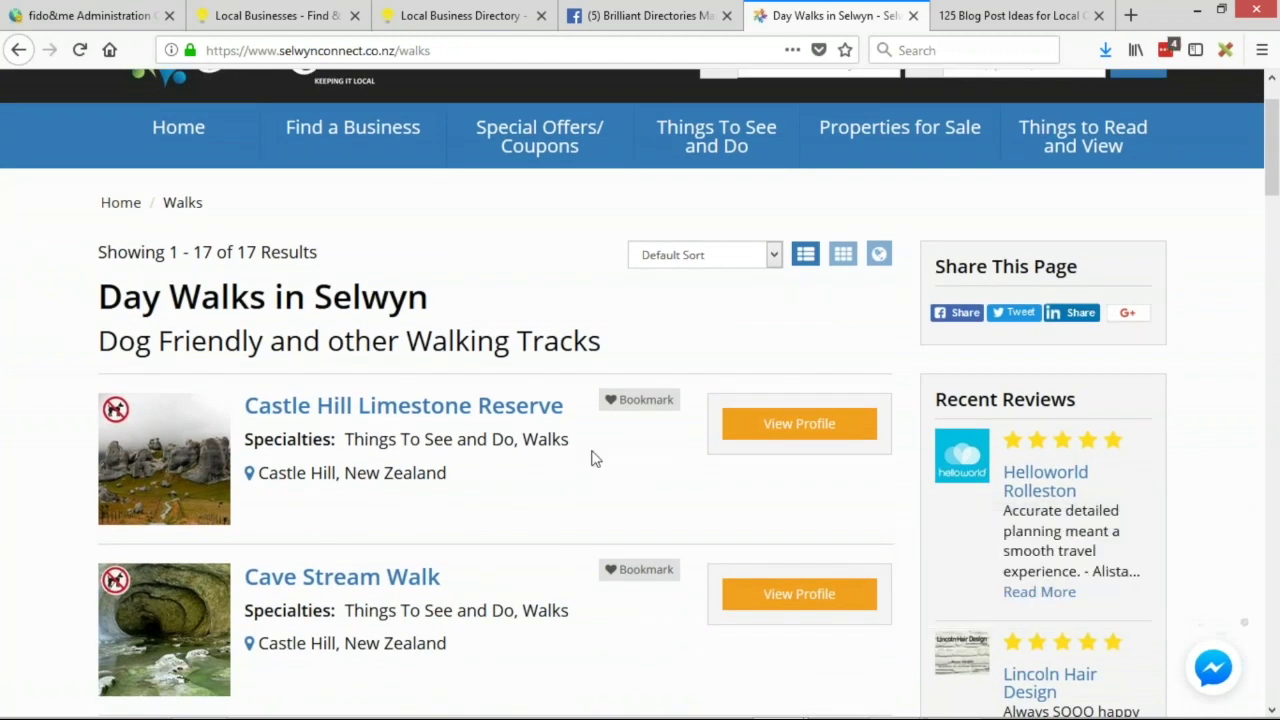
- Examine the "Day Walks in Selwyn" heading, its subheading and the dog-access symbols on the walk listings
{"action": "left_click_drag", "start_coordinate": [104, 296], "coordinate": [430, 297]}
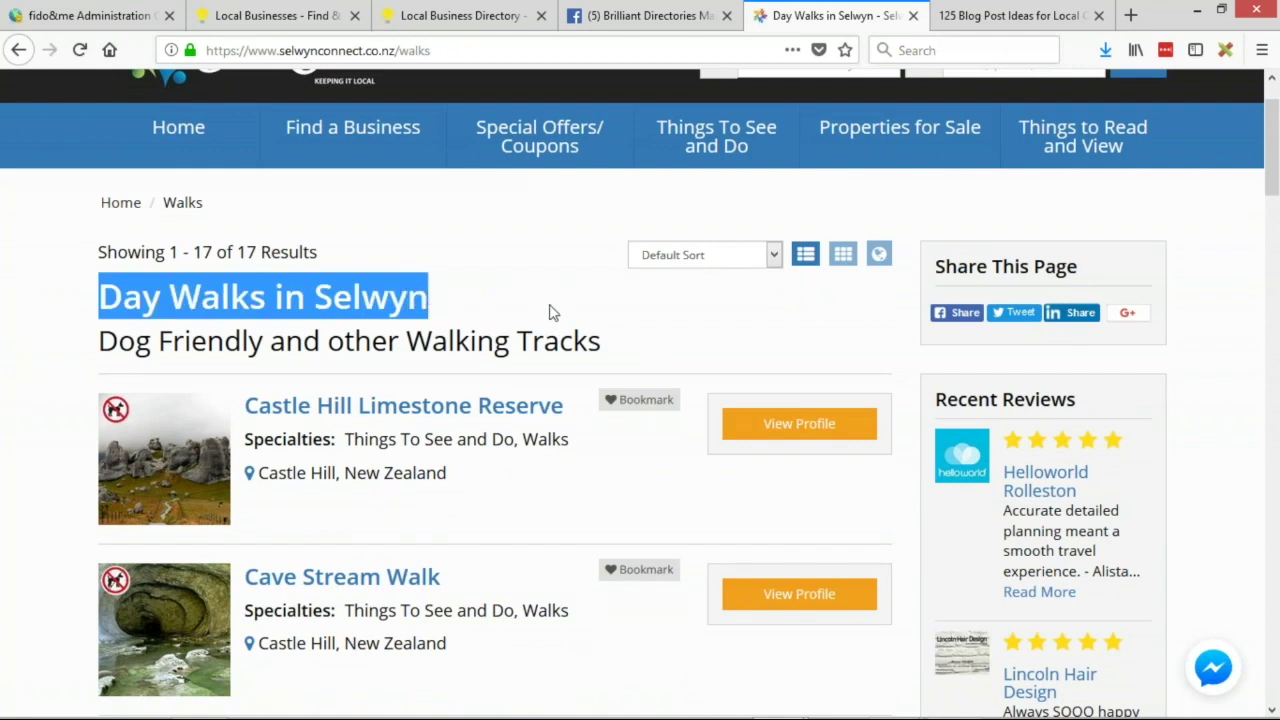
{"action": "left_click", "coordinate": [103, 337]}
{"action": "scroll", "coordinate": [170, 396], "scroll_direction": "down", "scroll_amount": 2}
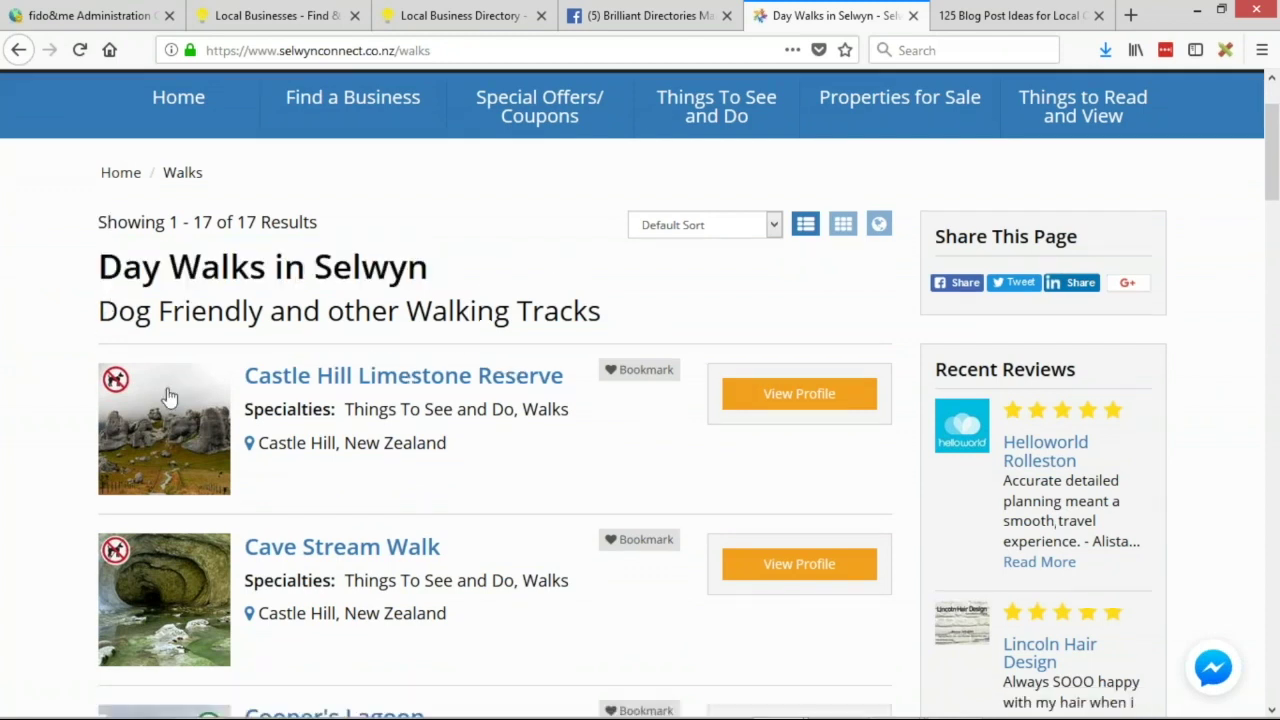
{"action": "scroll", "coordinate": [170, 396], "scroll_direction": "down", "scroll_amount": 3}
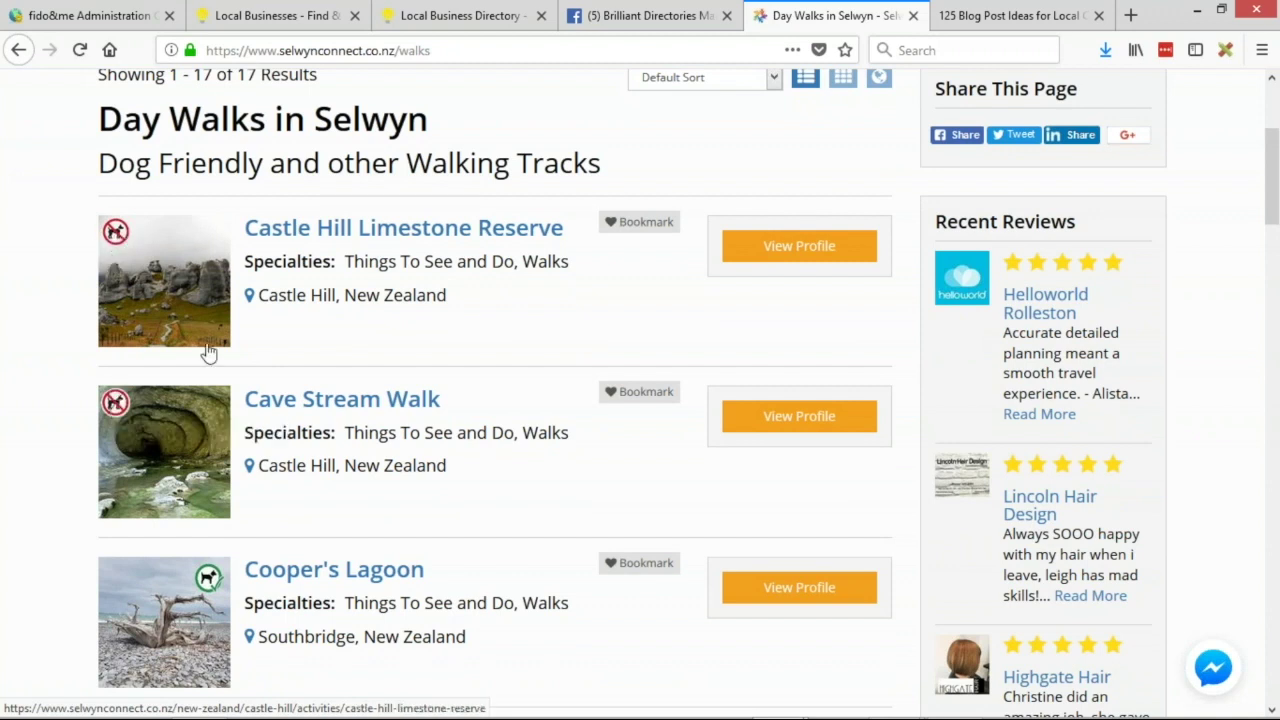
{"action": "scroll", "coordinate": [175, 345], "scroll_direction": "down", "scroll_amount": 3}
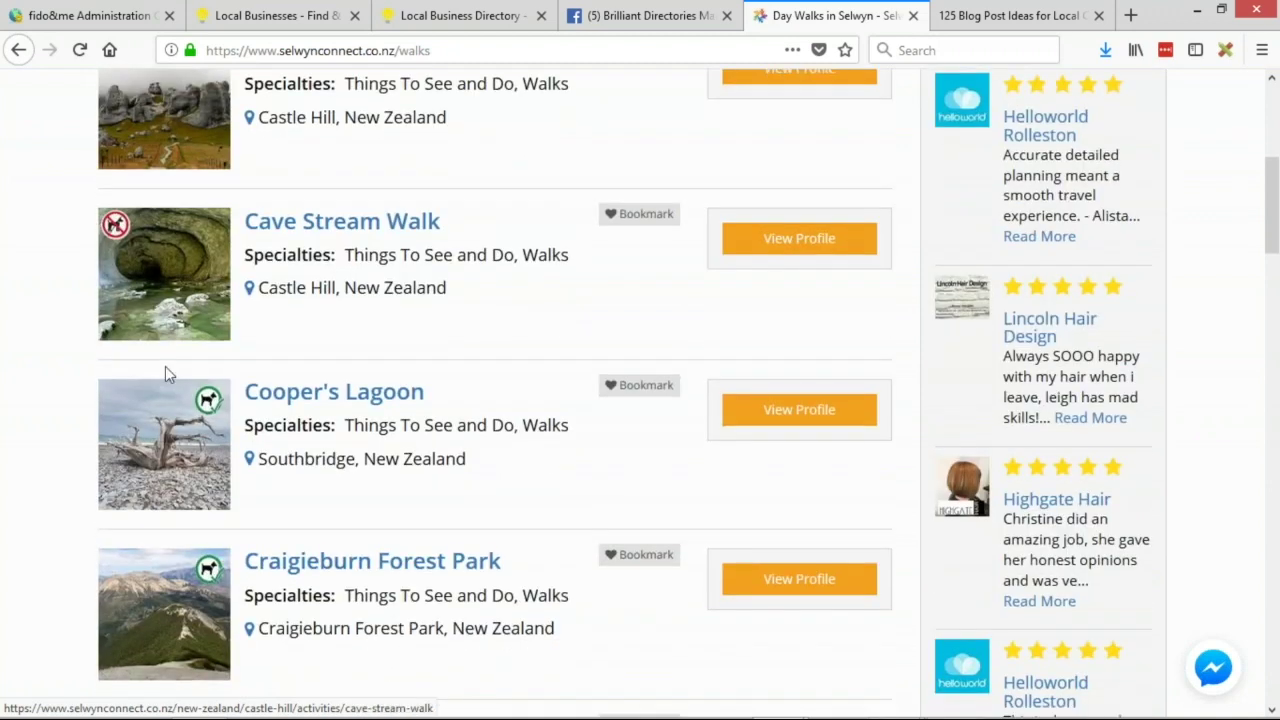
{"action": "scroll", "coordinate": [167, 372], "scroll_direction": "down", "scroll_amount": 2}
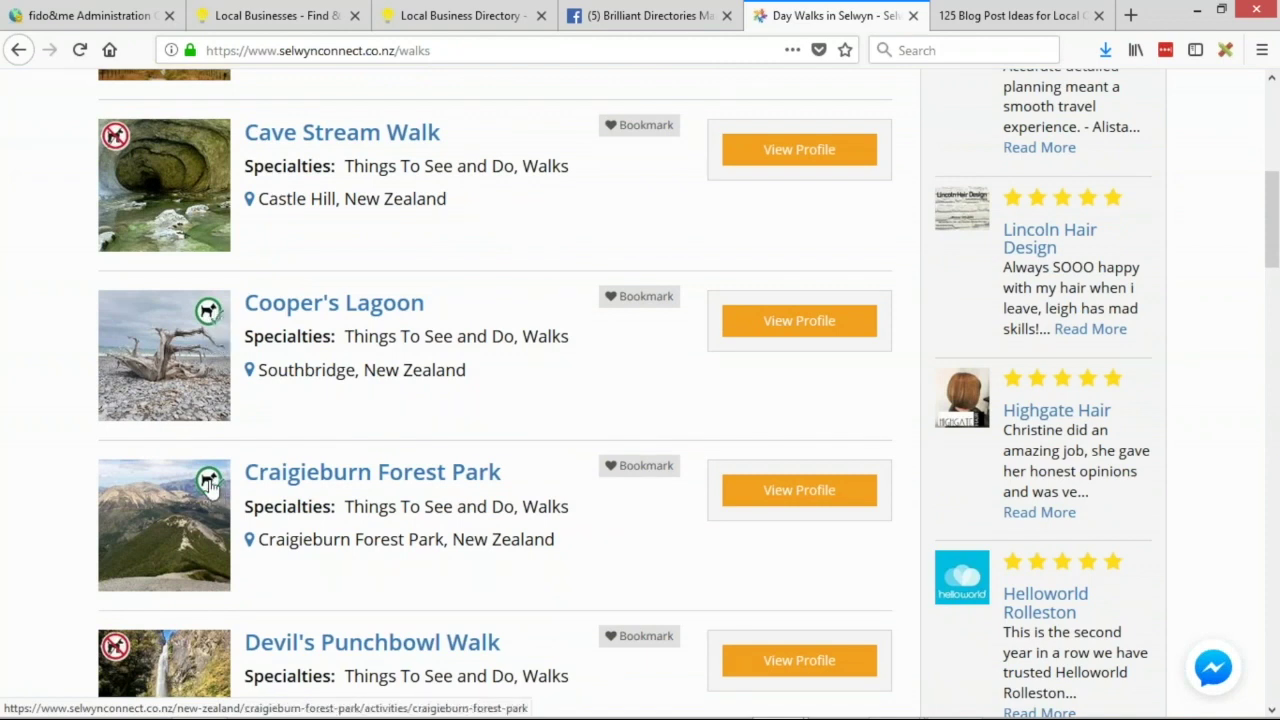
{"action": "scroll", "coordinate": [323, 486], "scroll_direction": "down", "scroll_amount": 4}
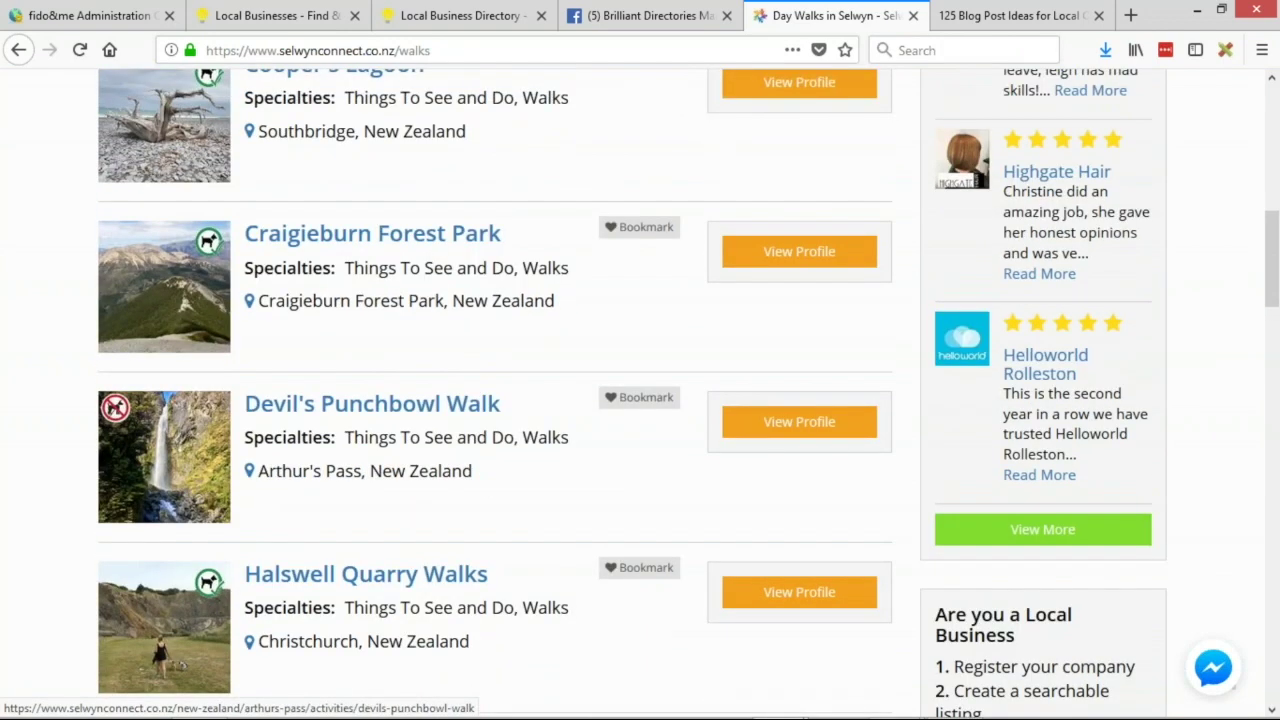
- Copy the page heading "Day Walks in Selwyn" and search for it on Google in a new tab
{"action": "scroll", "coordinate": [323, 480], "scroll_direction": "up", "scroll_amount": 13}
{"action": "left_click_drag", "start_coordinate": [428, 392], "coordinate": [98, 388]}
{"action": "key", "text": "ctrl+c"}
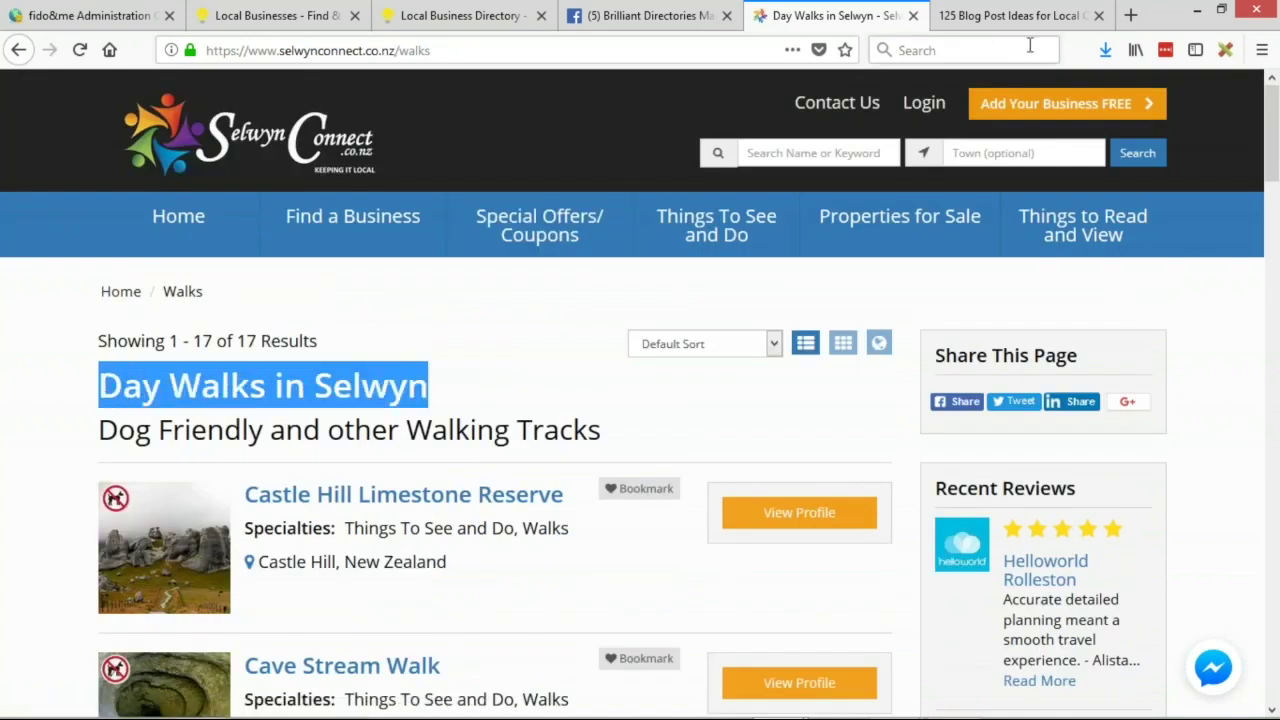
{"action": "left_click", "coordinate": [1131, 15]}
{"action": "left_click", "coordinate": [950, 50]}
{"action": "key", "text": "ctrl+v"}
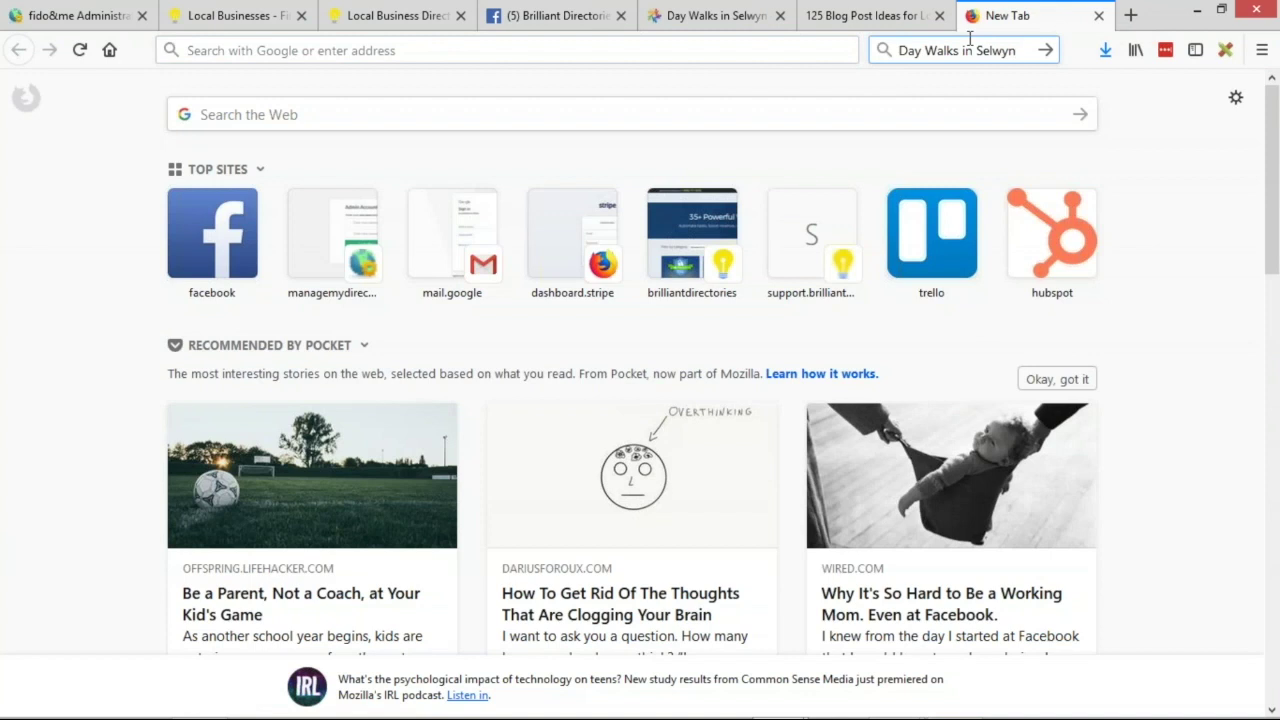
{"action": "key", "text": "Return"}
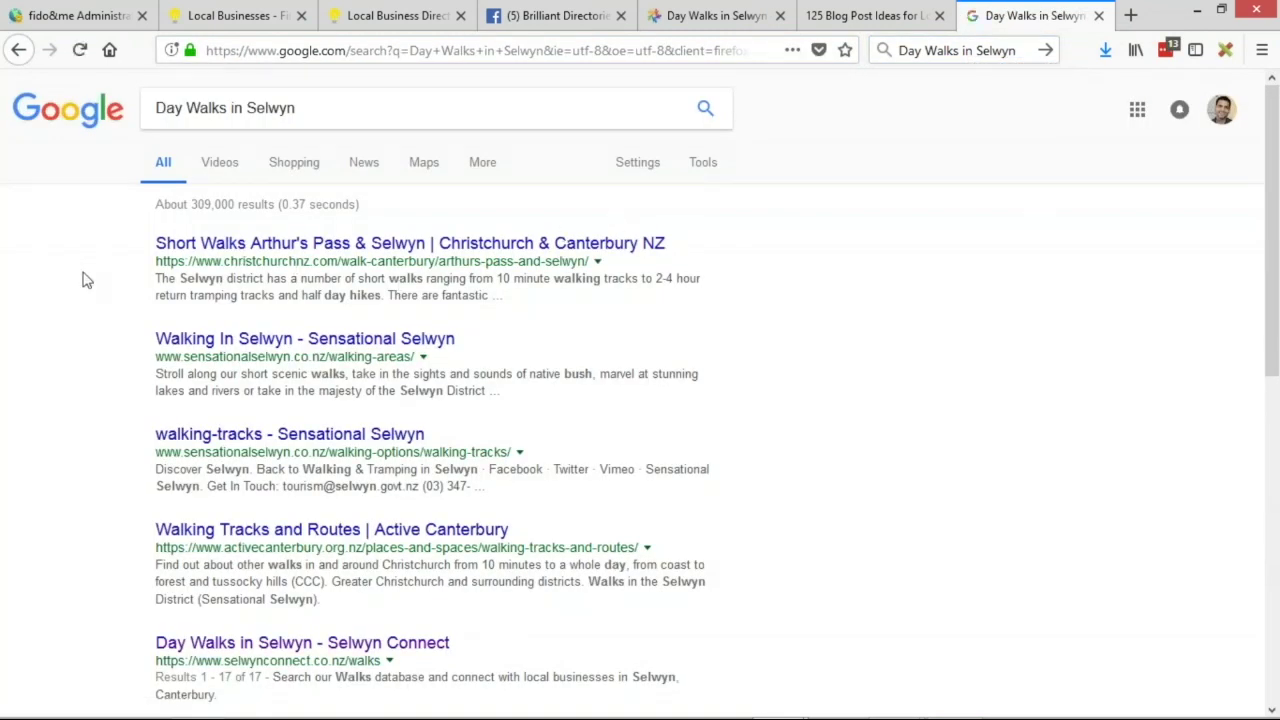
- Look through the Google results for Selwyn Connect's Day Walks listing and open it
{"action": "scroll", "coordinate": [86, 280], "scroll_direction": "down", "scroll_amount": 3}
{"action": "left_click", "coordinate": [255, 474]}
{"action": "scroll", "coordinate": [640, 390], "scroll_direction": "up", "scroll_amount": 1}
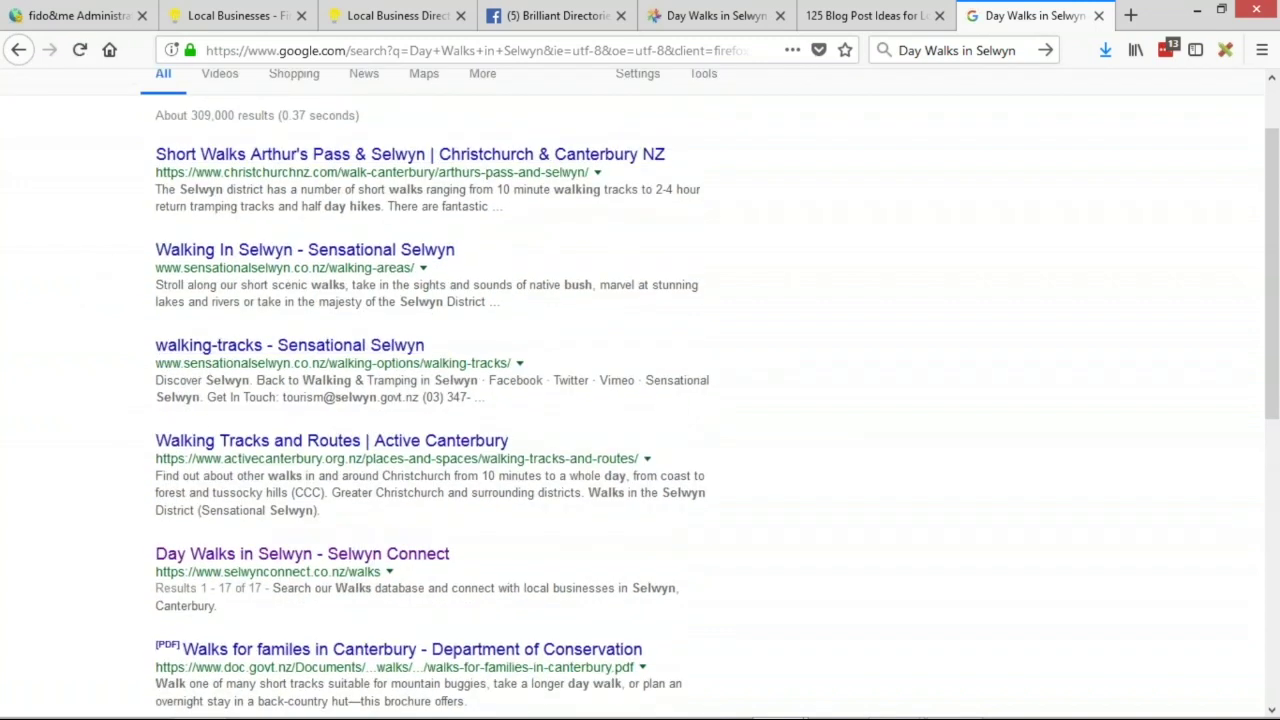
{"action": "scroll", "coordinate": [388, 540], "scroll_direction": "down", "scroll_amount": 1}
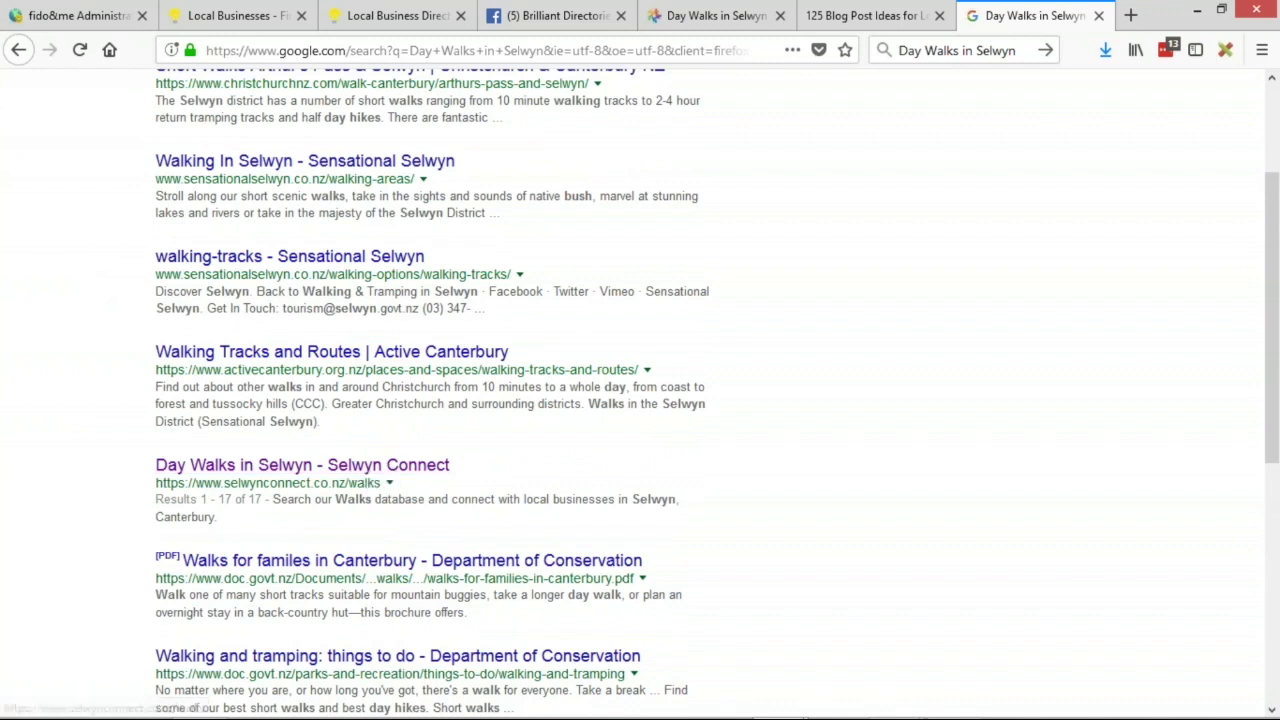
{"action": "left_click", "coordinate": [360, 470]}
- Return to the original Day Walks in Selwyn page and review its heading and first listings
{"action": "left_click", "coordinate": [712, 15]}
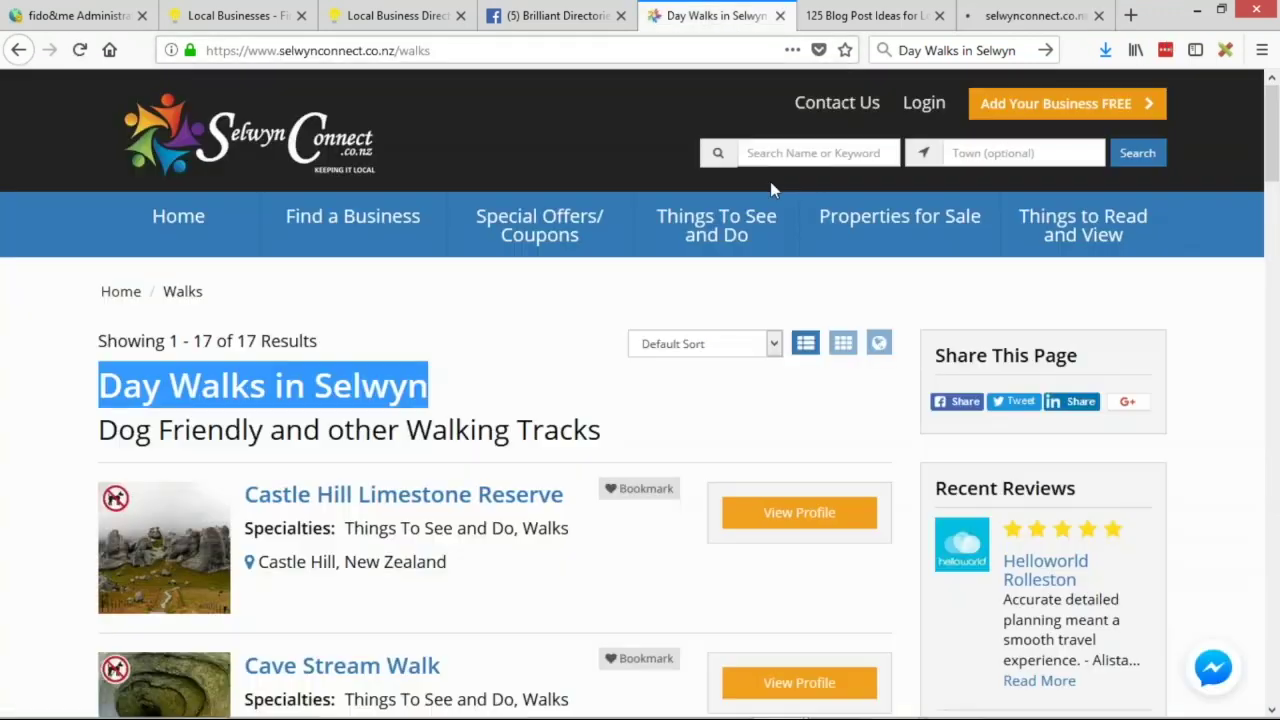
{"action": "left_click", "coordinate": [609, 404]}
{"action": "scroll", "coordinate": [609, 404], "scroll_direction": "down", "scroll_amount": 3}
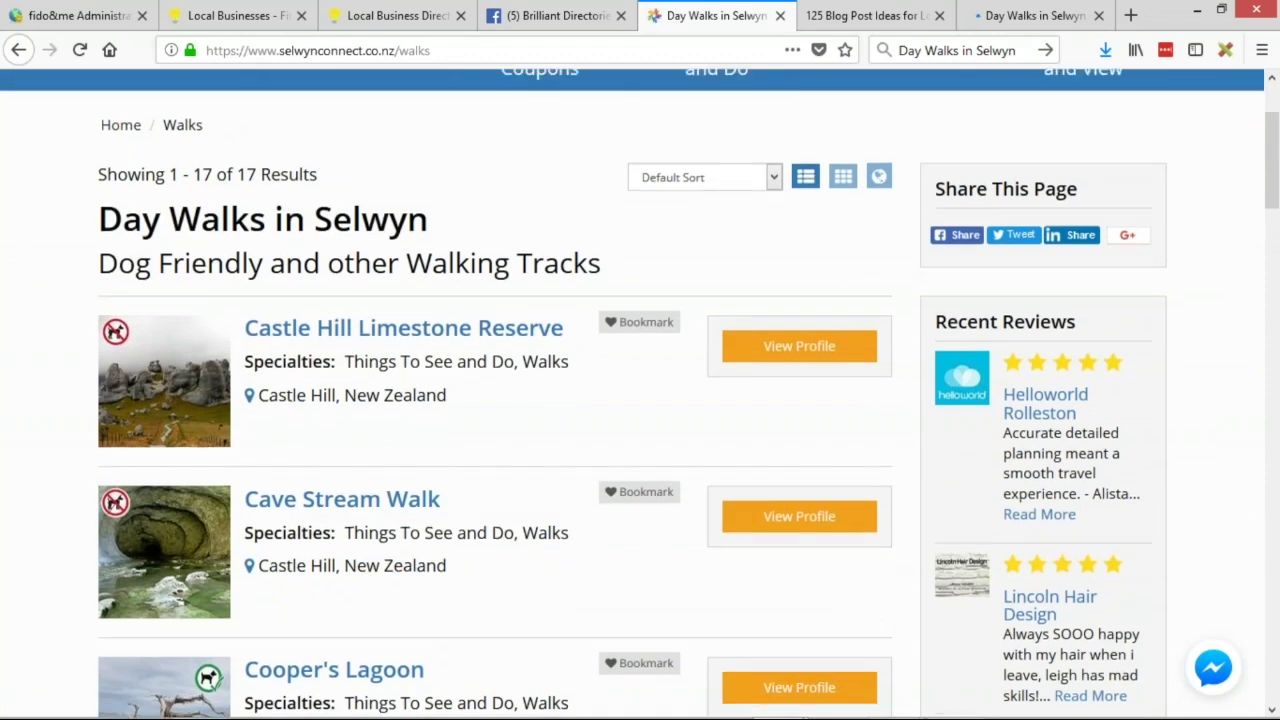
{"action": "scroll", "coordinate": [560, 394], "scroll_direction": "up", "scroll_amount": 3}
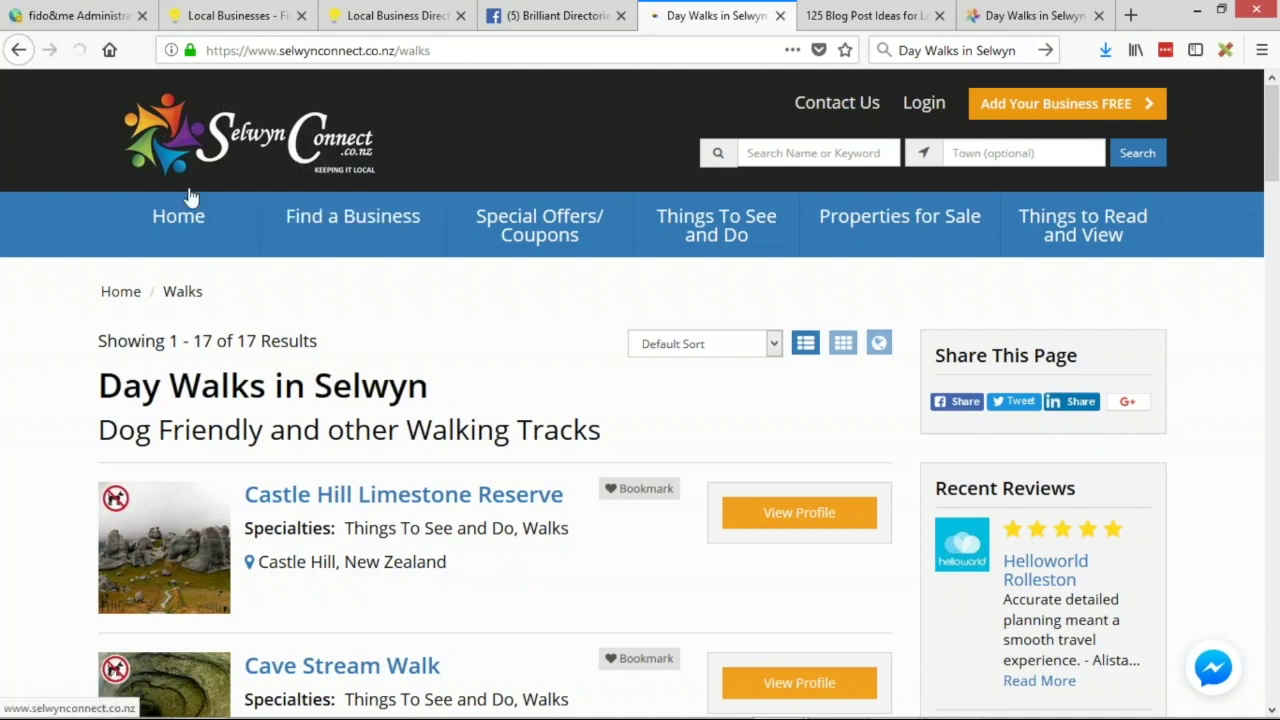
- Go back to Selwyn Connect's home page and open the Window Shopping category
{"action": "left_click", "coordinate": [178, 218]}
{"action": "scroll", "coordinate": [128, 378], "scroll_direction": "down", "scroll_amount": 3}
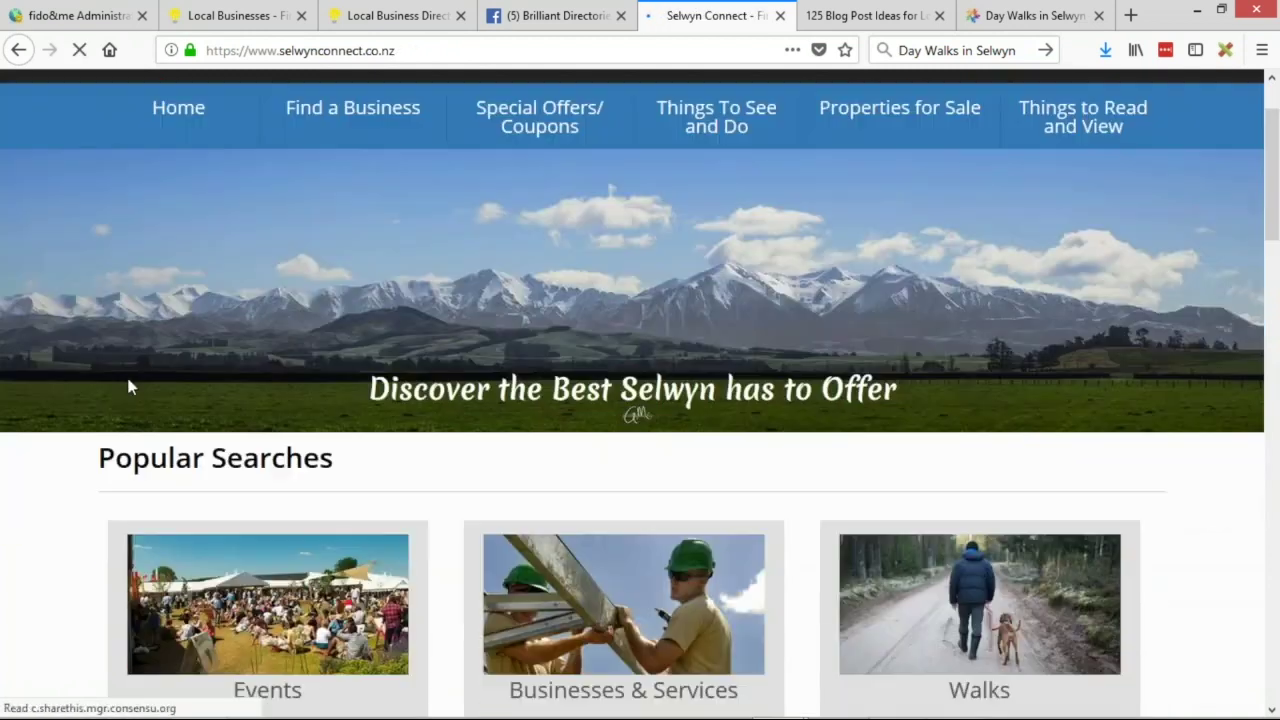
{"action": "scroll", "coordinate": [218, 404], "scroll_direction": "down", "scroll_amount": 5}
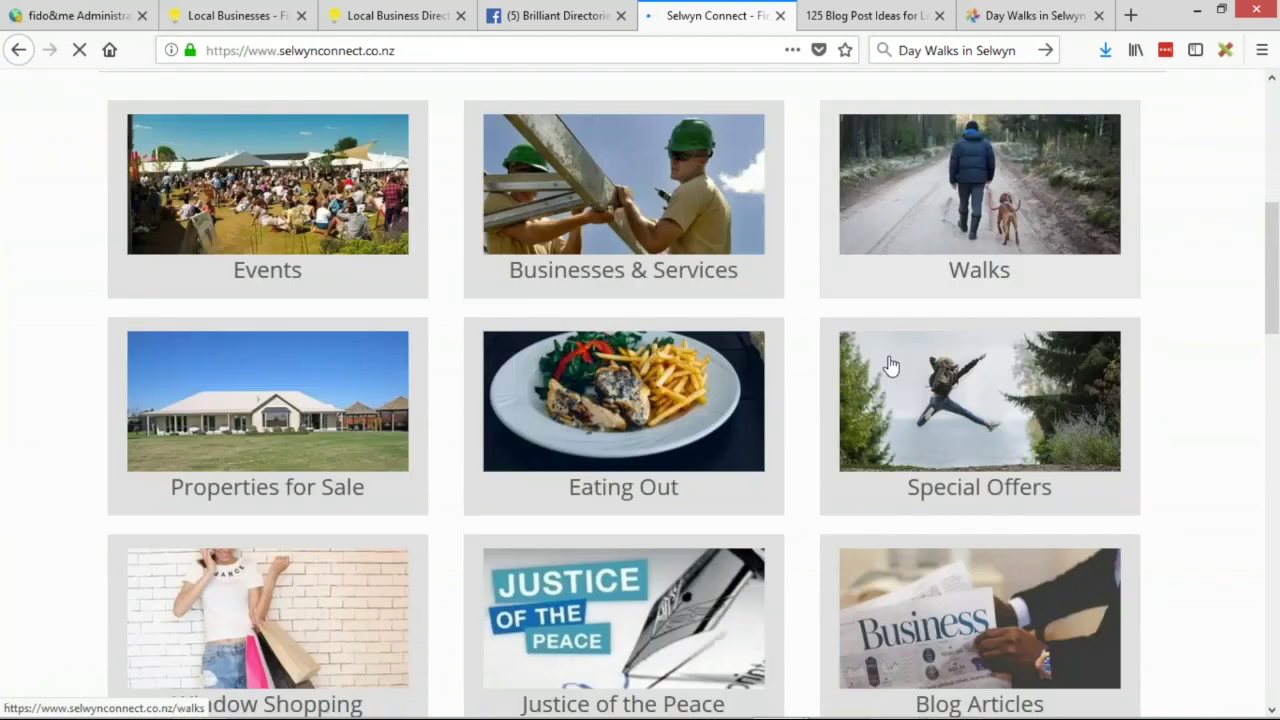
{"action": "scroll", "coordinate": [315, 420], "scroll_direction": "down", "scroll_amount": 1}
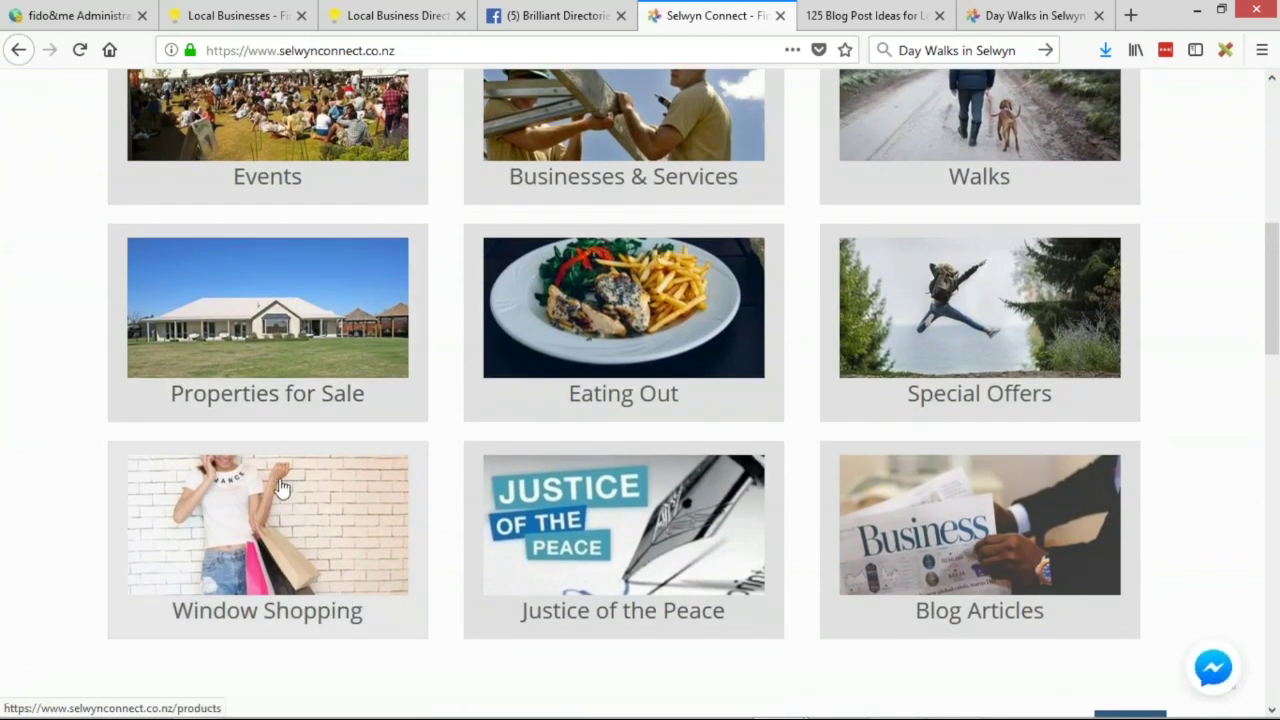
{"action": "left_click", "coordinate": [328, 499]}
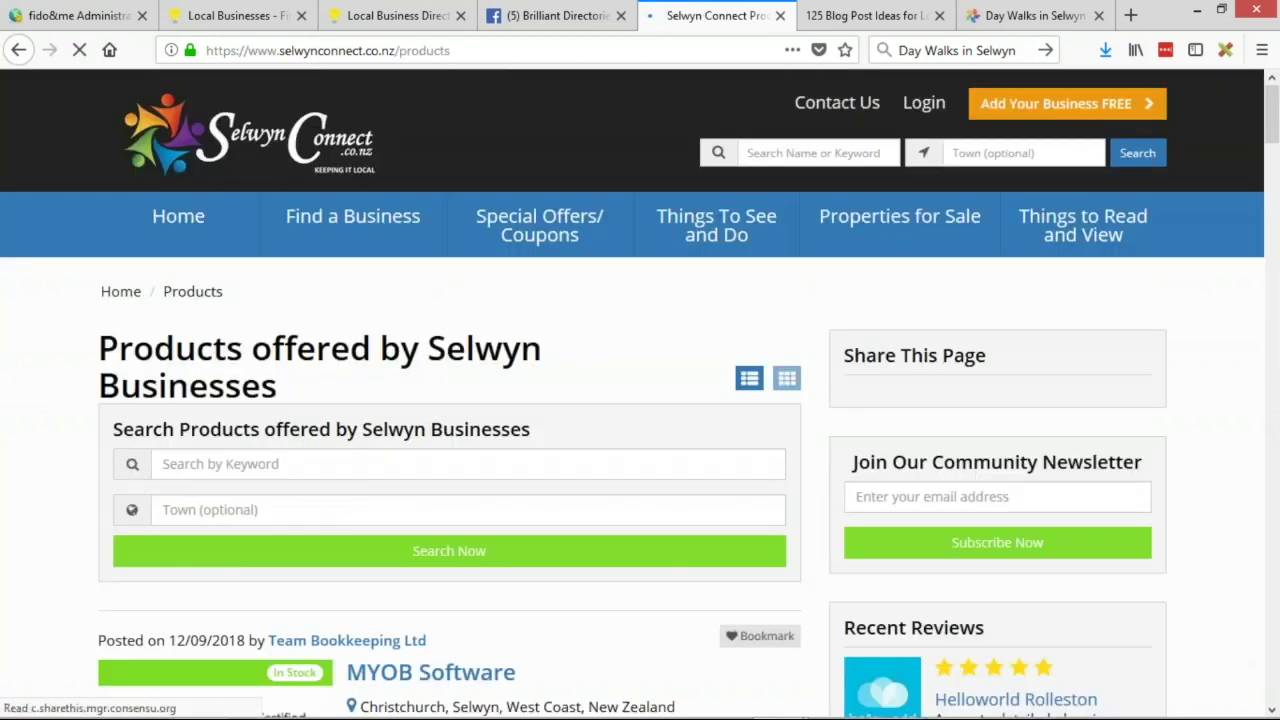
- Examine the product listings on the "Products offered by Selwyn Businesses" page
{"action": "scroll", "coordinate": [74, 333], "scroll_direction": "down", "scroll_amount": 2}
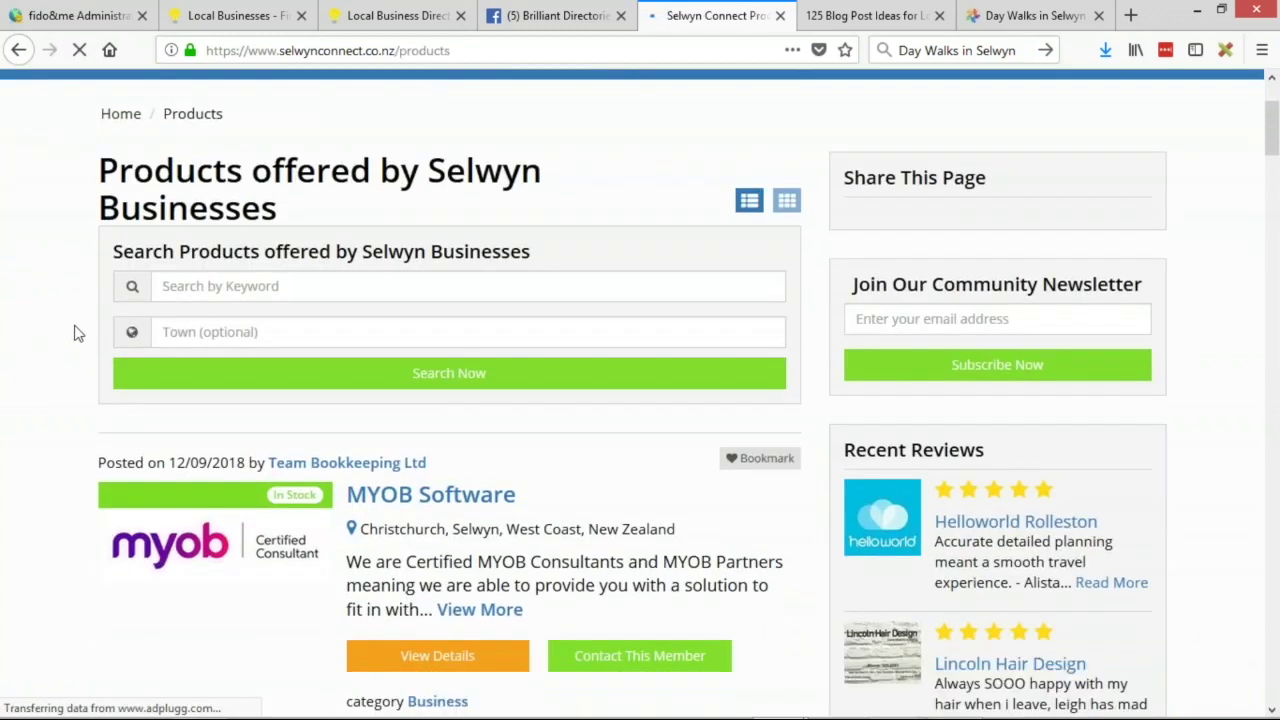
{"action": "scroll", "coordinate": [74, 333], "scroll_direction": "down", "scroll_amount": 1}
{"action": "scroll", "coordinate": [74, 341], "scroll_direction": "down", "scroll_amount": 2}
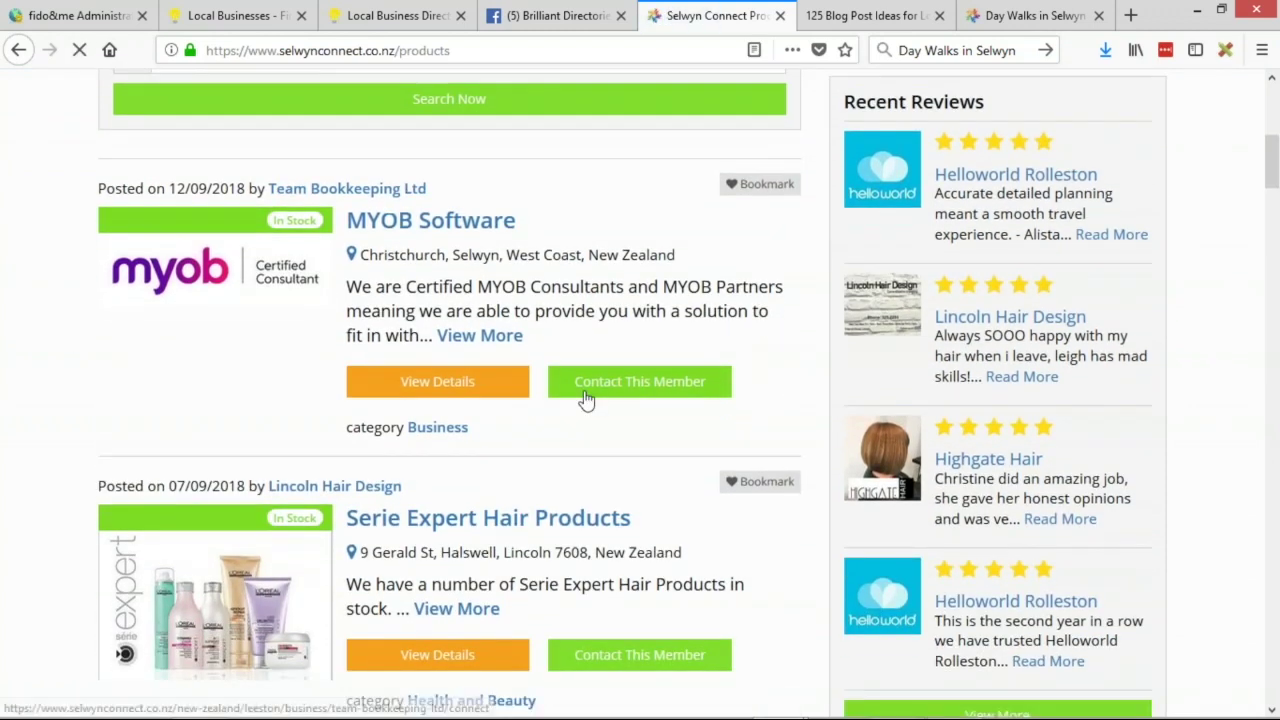
{"action": "scroll", "coordinate": [586, 399], "scroll_direction": "down", "scroll_amount": 1}
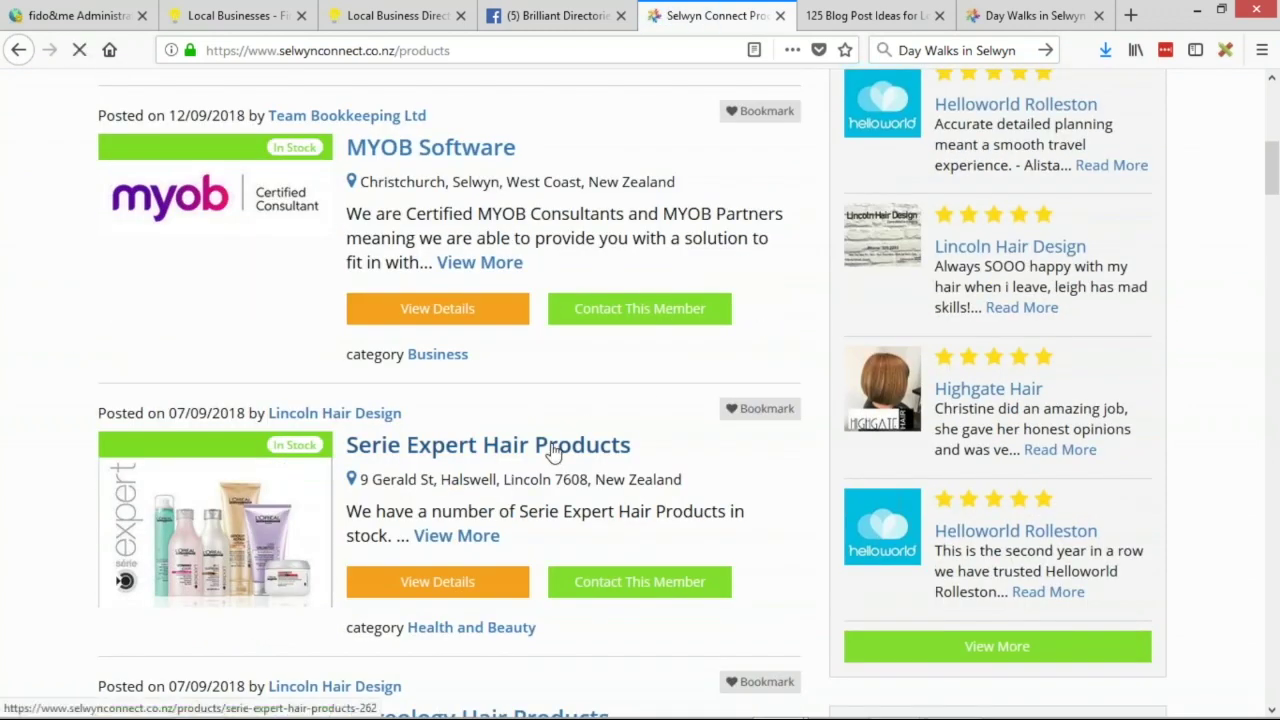
{"action": "scroll", "coordinate": [723, 374], "scroll_direction": "down", "scroll_amount": 2}
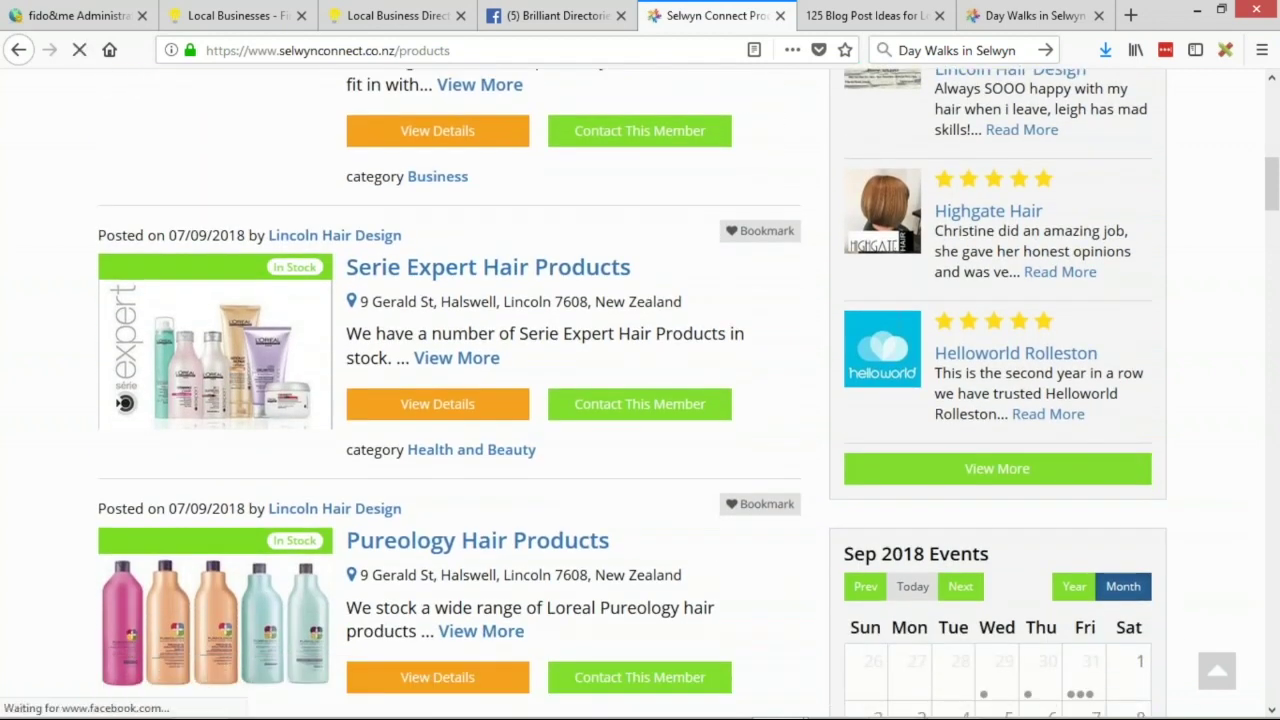
- Open the Pureology Hair Products listing, review its photo and description, and return to the Selwyn Connect home page
{"action": "scroll", "coordinate": [723, 371], "scroll_direction": "down", "scroll_amount": 2}
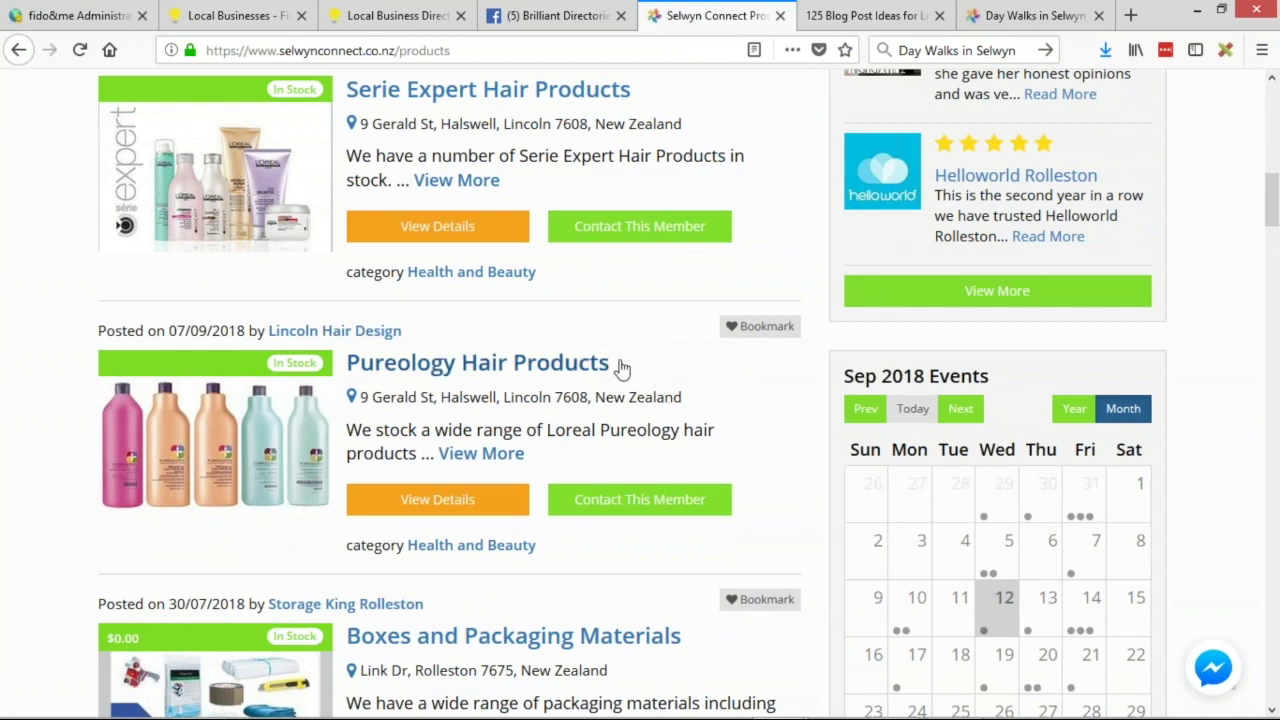
{"action": "left_click", "coordinate": [463, 372]}
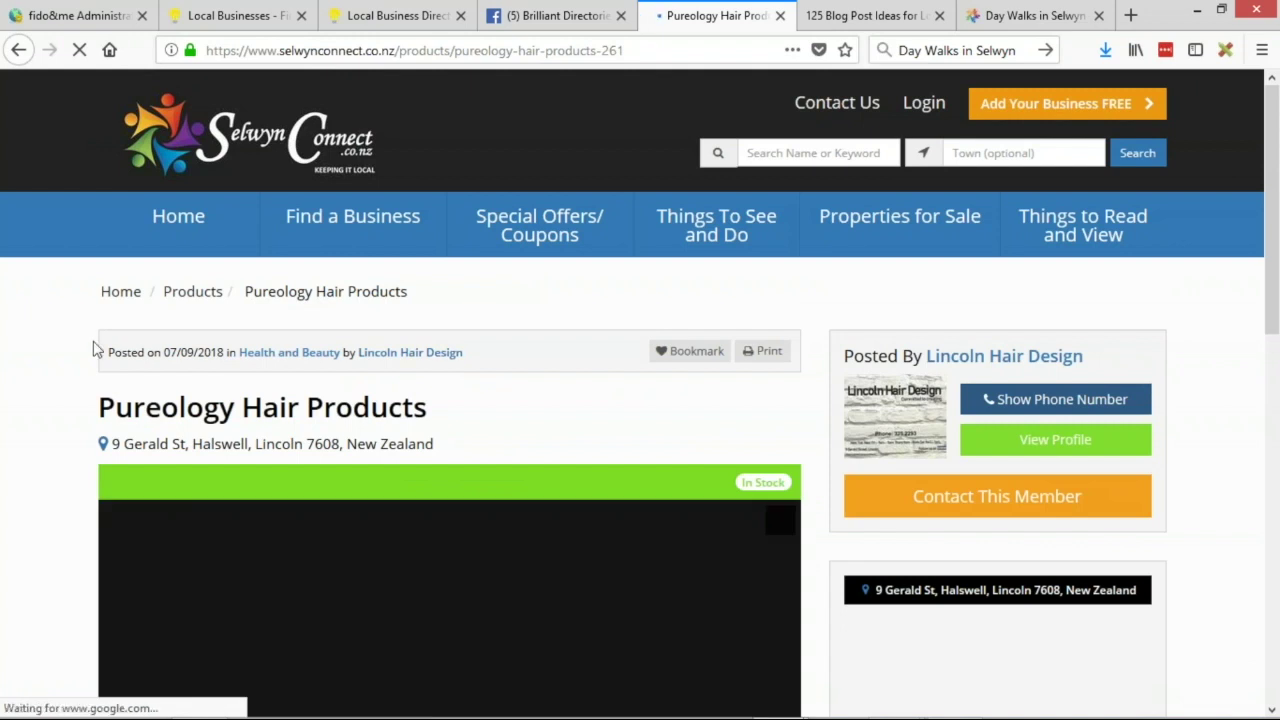
{"action": "scroll", "coordinate": [66, 357], "scroll_direction": "down", "scroll_amount": 2}
{"action": "scroll", "coordinate": [60, 357], "scroll_direction": "down", "scroll_amount": 2}
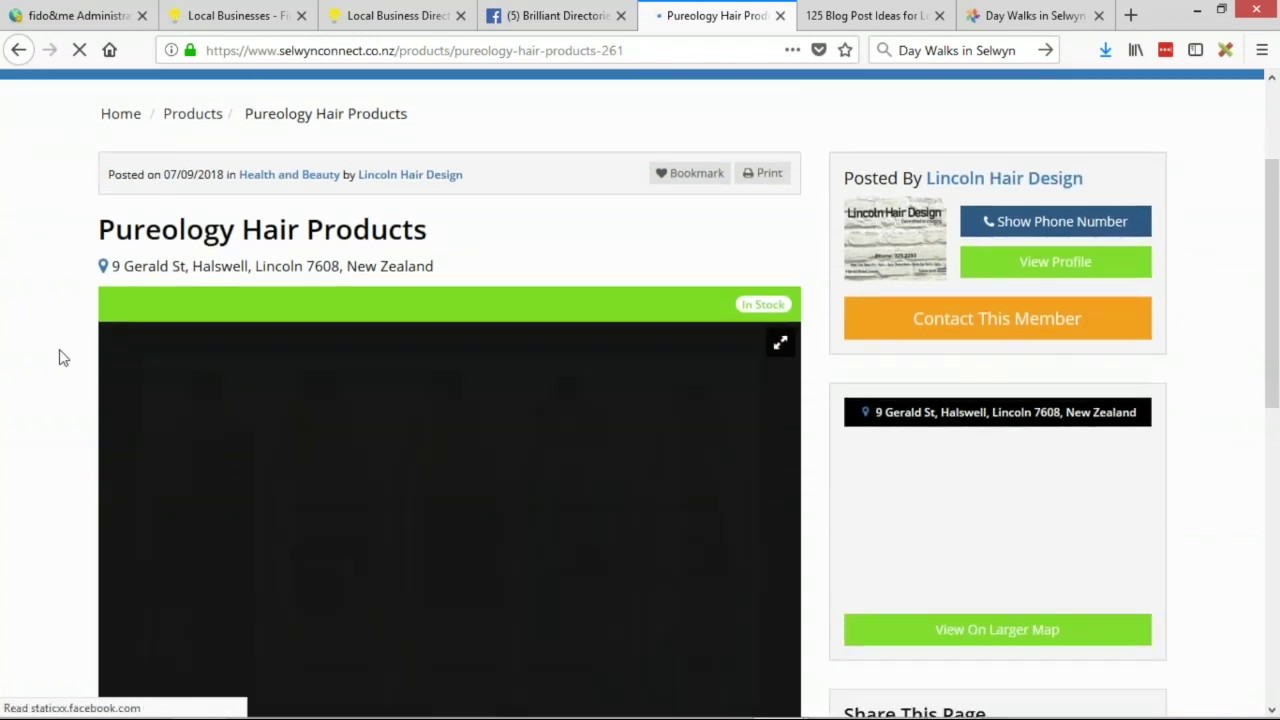
{"action": "scroll", "coordinate": [60, 357], "scroll_direction": "down", "scroll_amount": 2}
{"action": "scroll", "coordinate": [58, 357], "scroll_direction": "down", "scroll_amount": 2}
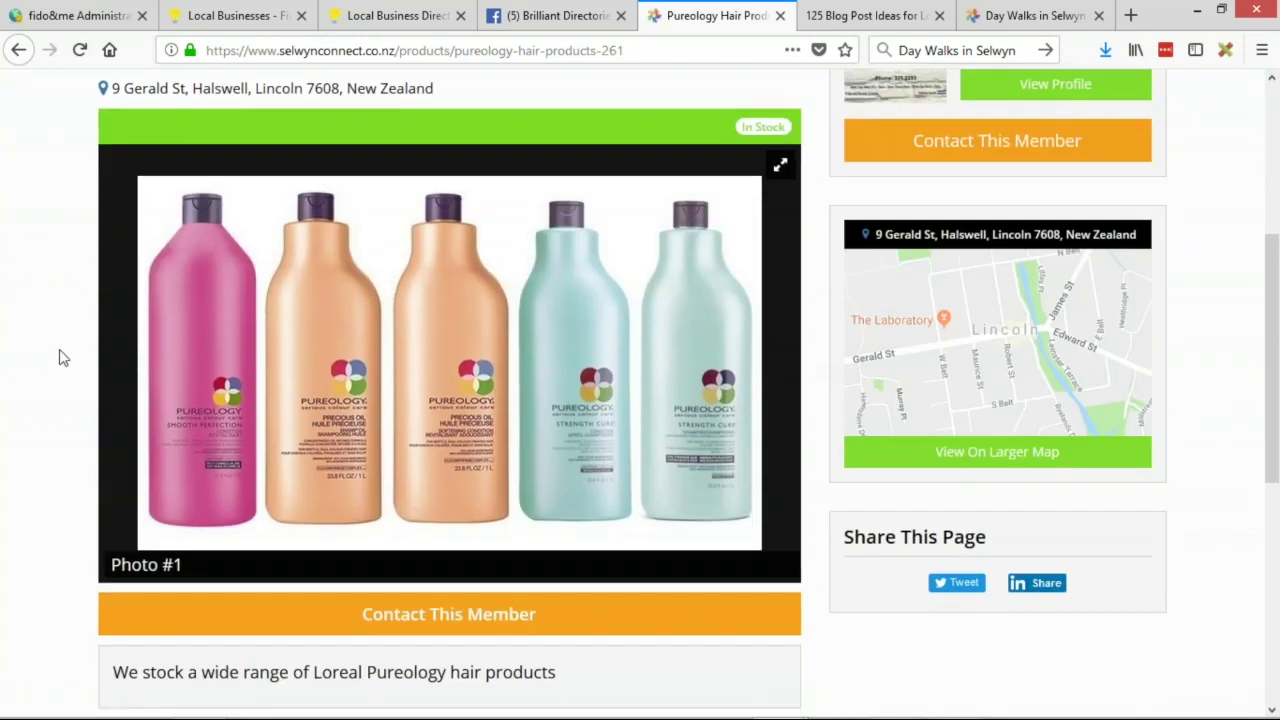
{"action": "scroll", "coordinate": [32, 407], "scroll_direction": "up", "scroll_amount": 8}
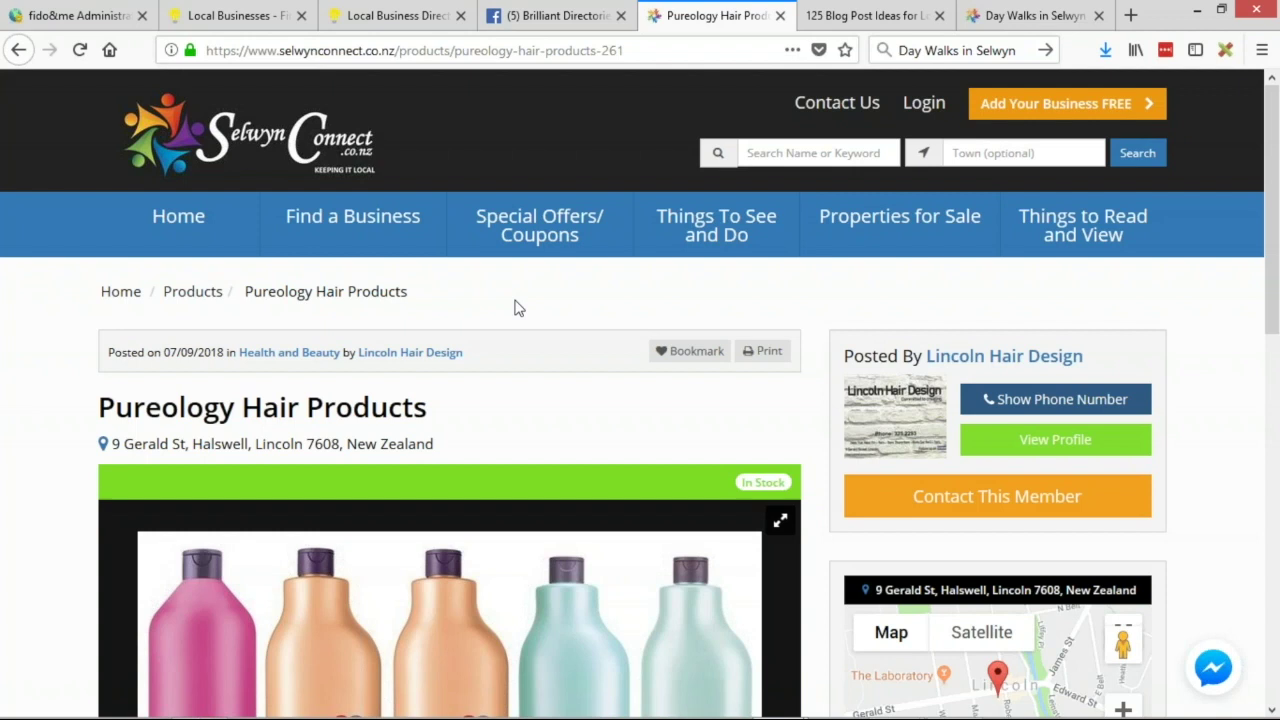
{"action": "left_click", "coordinate": [332, 150]}
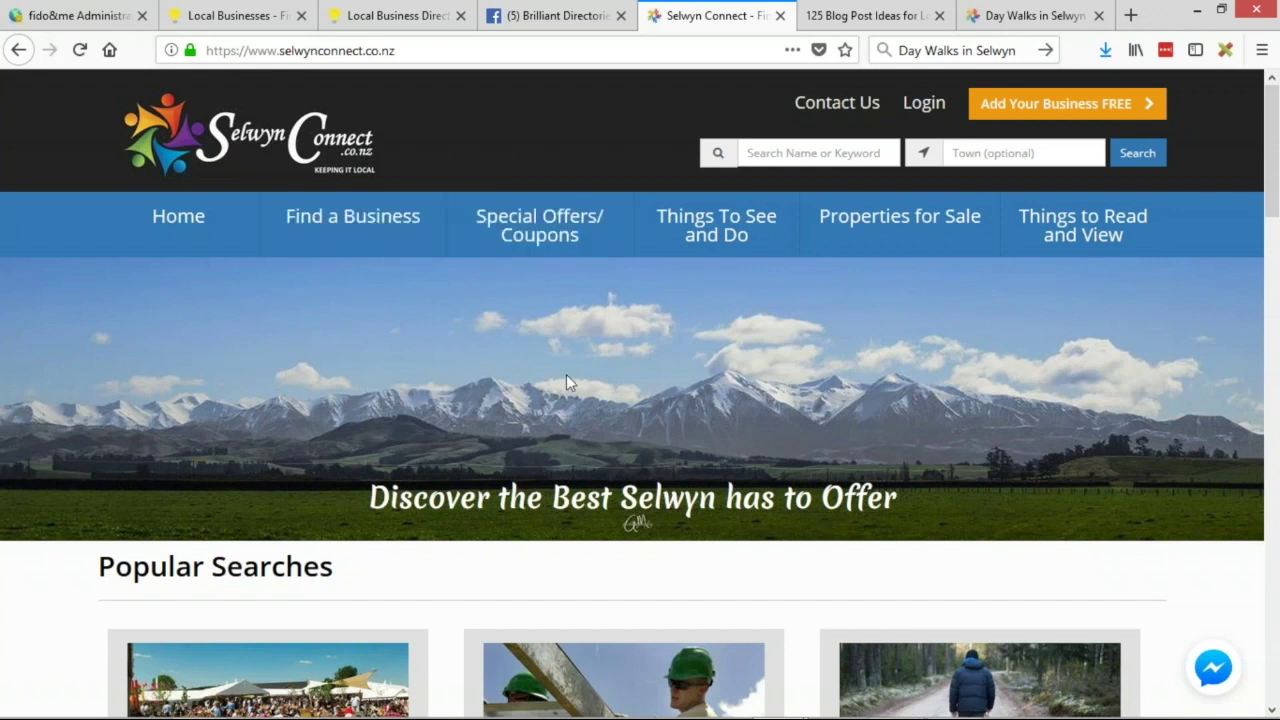
{"action": "mouse_move", "coordinate": [747, 233]}
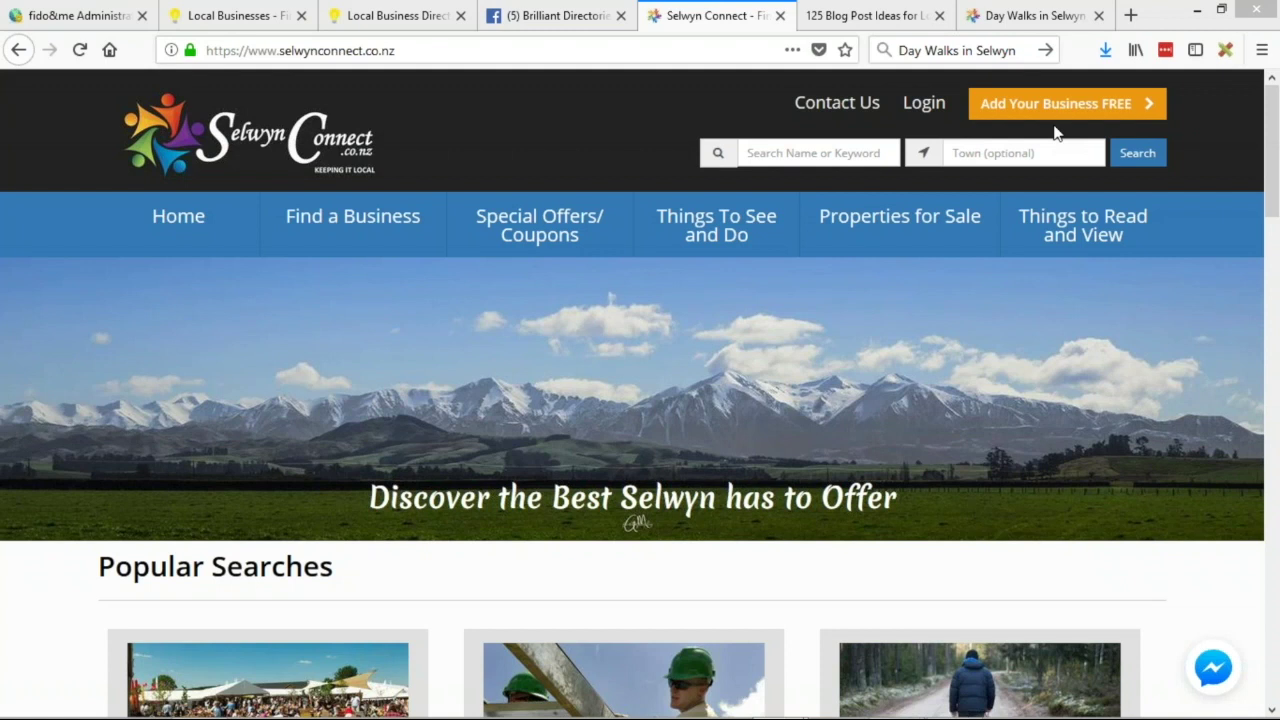
- Switch to the Selwyn Connect admin and open the Menu Manager
{"action": "key", "text": "ctrl+1"}
{"action": "mouse_move", "coordinate": [130, 385]}
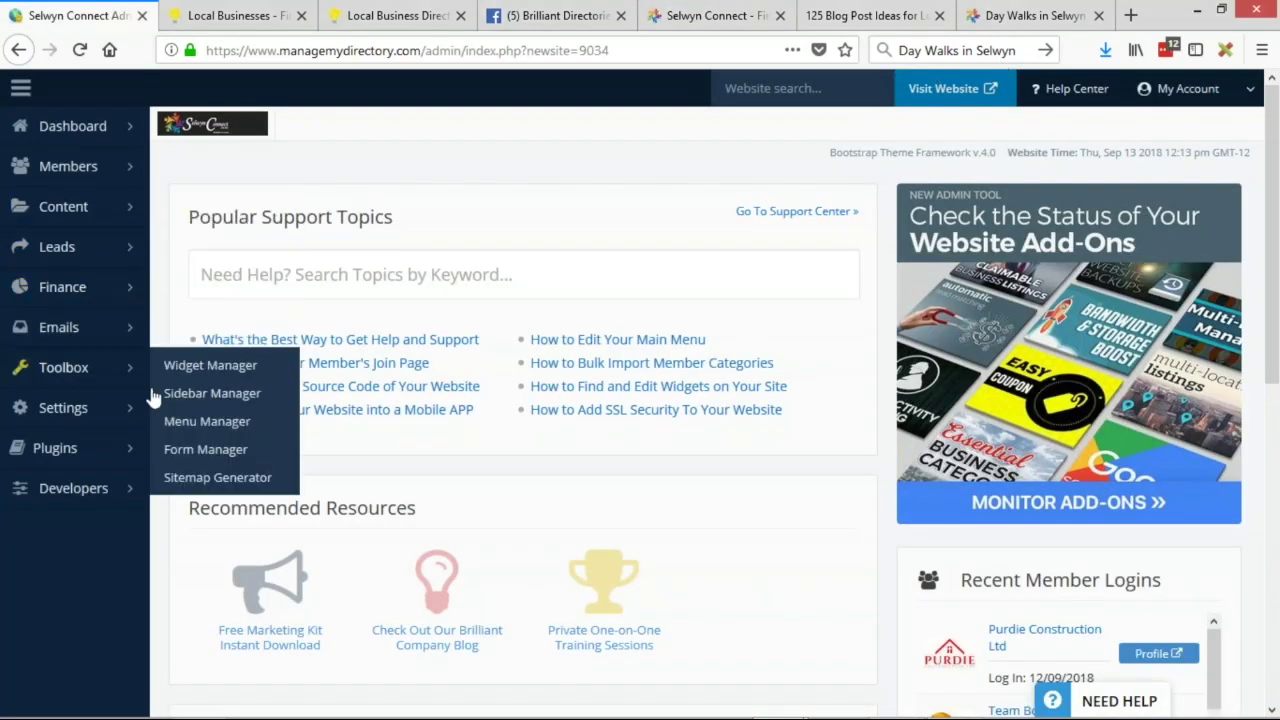
{"action": "left_click", "coordinate": [208, 424]}
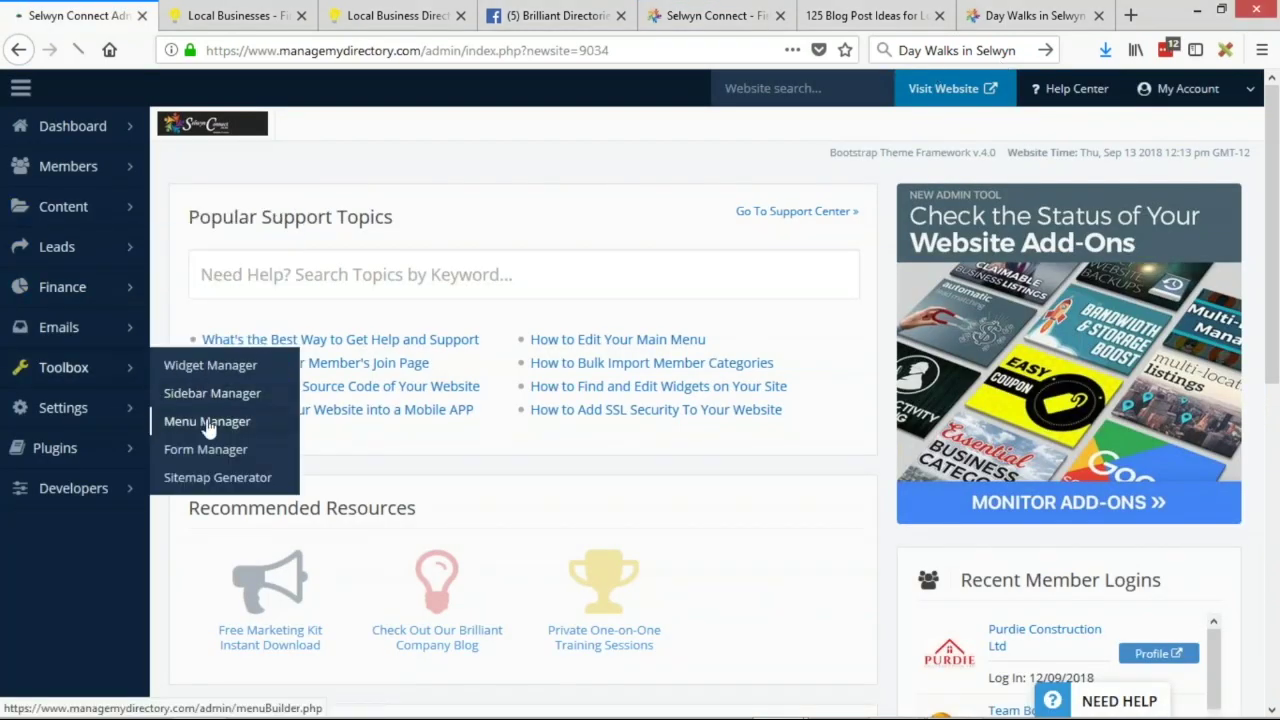
- Close the two demo directory tabs and place the Selwyn Connect site tab beside the admin tab
{"action": "left_click", "coordinate": [305, 12]}
{"action": "middle_click", "coordinate": [250, 14]}
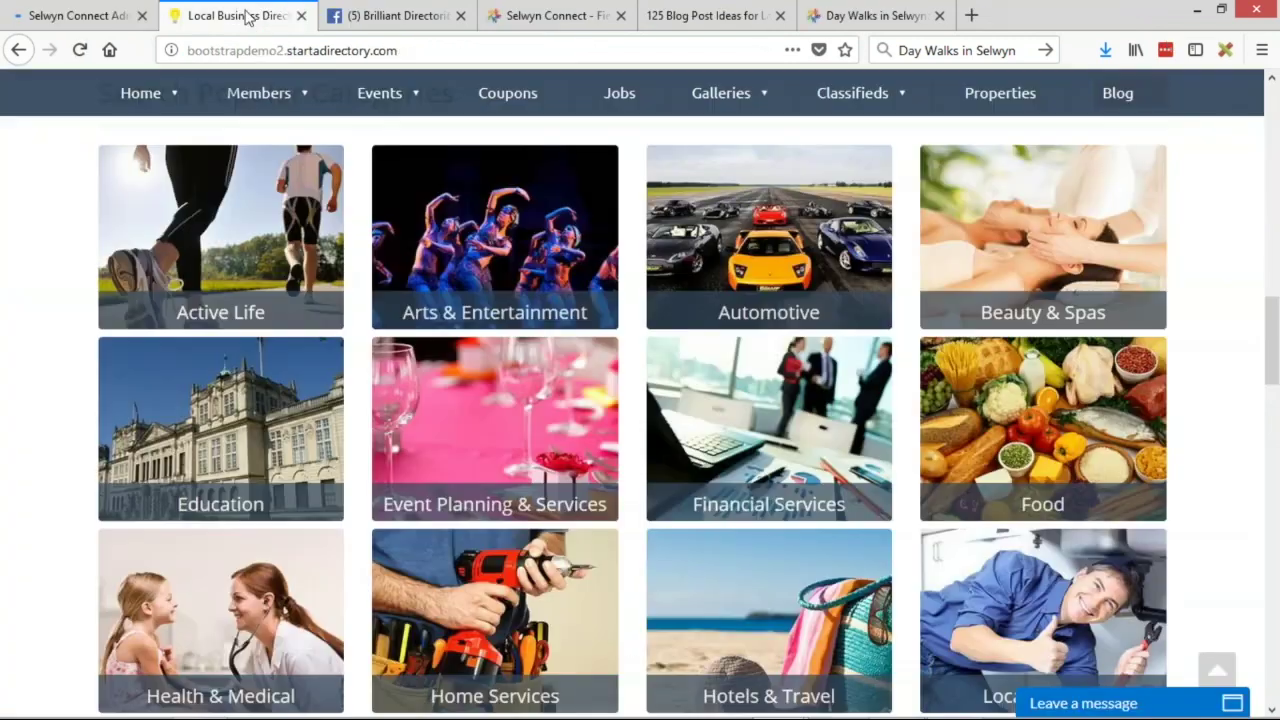
{"action": "middle_click", "coordinate": [250, 16]}
{"action": "left_click_drag", "start_coordinate": [366, 16], "coordinate": [214, 16]}
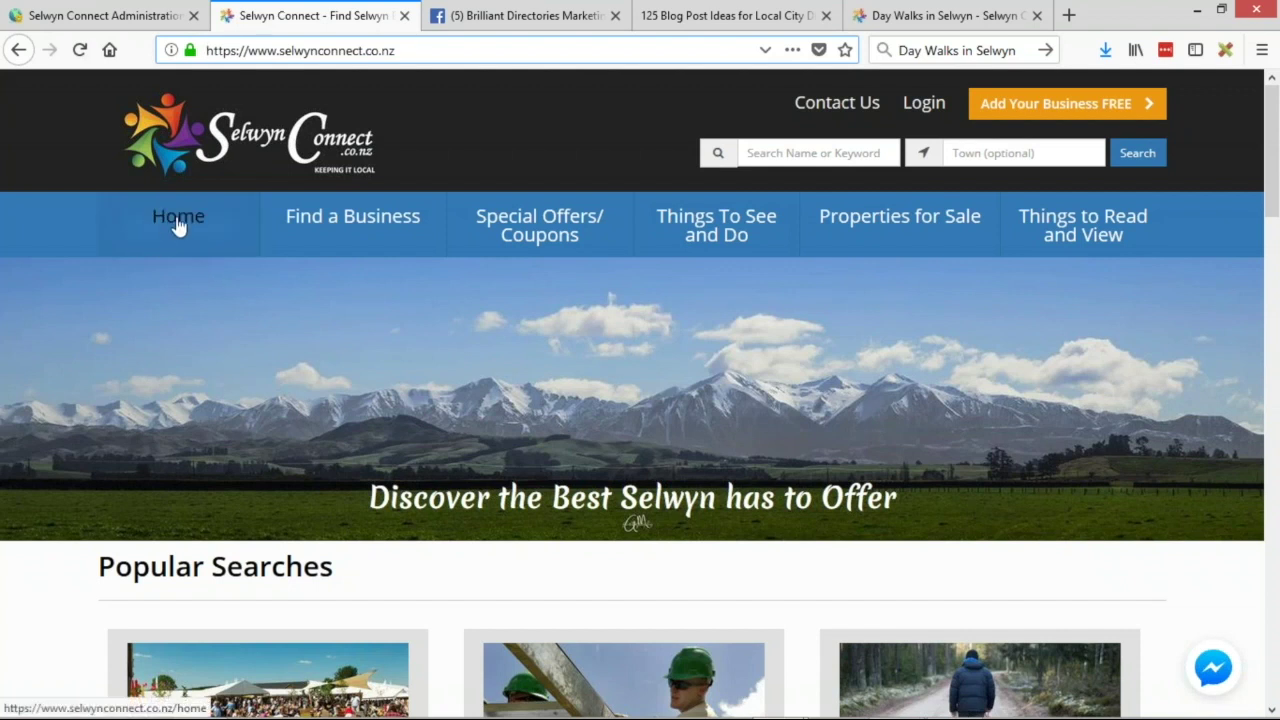
- Inspect the Special Offers/ Coupons menu item on the site and preview its label as "Deals & Offers" in the HTML
{"action": "right_click", "coordinate": [542, 230]}
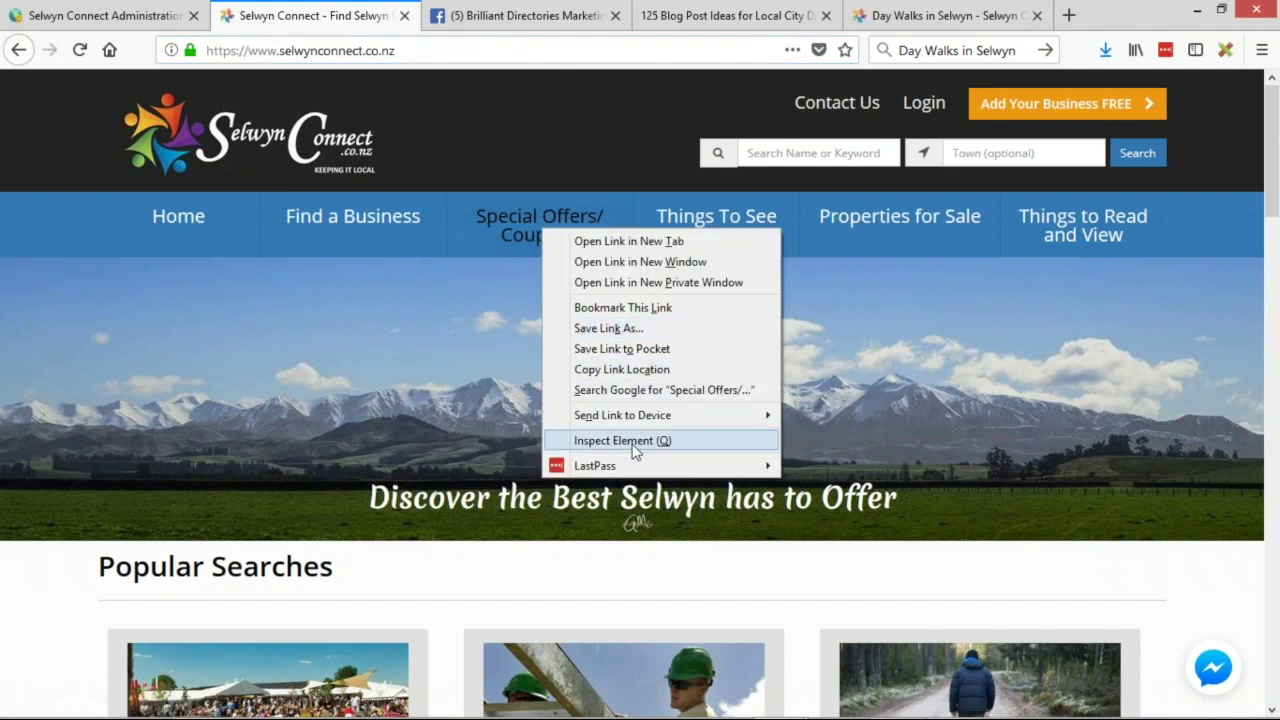
{"action": "left_click", "coordinate": [592, 440]}
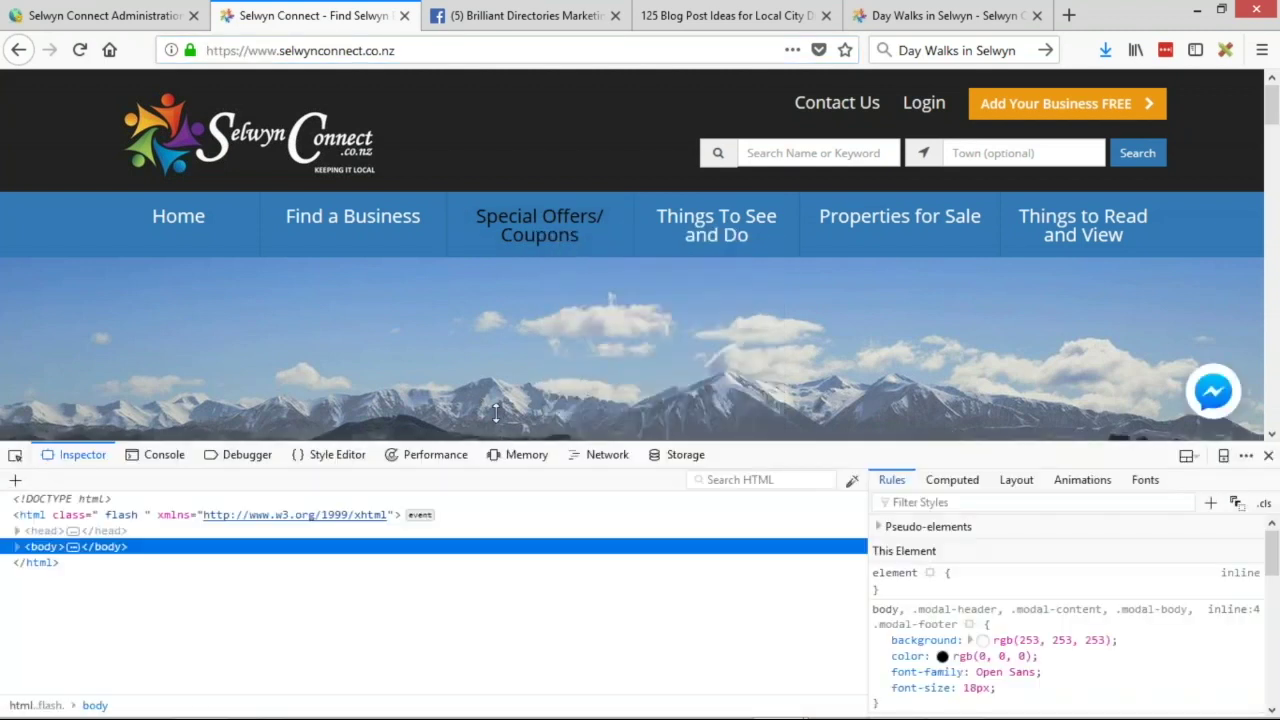
{"action": "left_click_drag", "start_coordinate": [504, 440], "coordinate": [500, 338]}
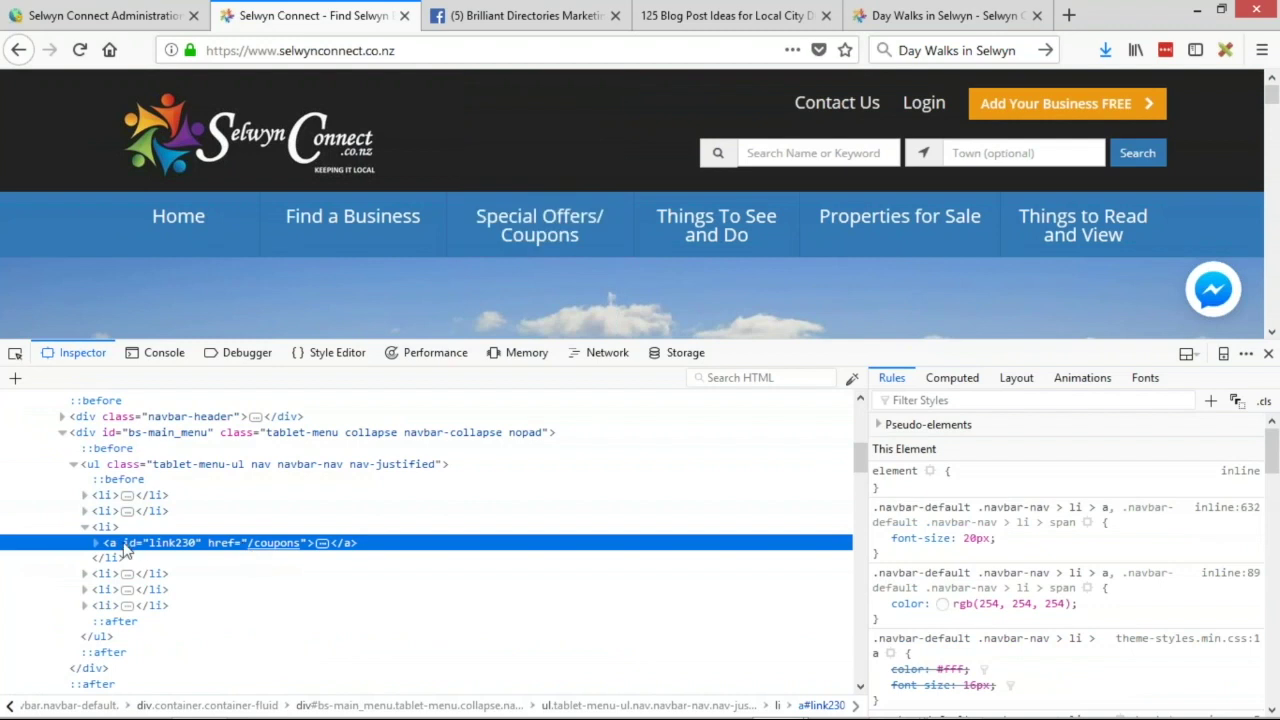
{"action": "left_click", "coordinate": [96, 542]}
{"action": "double_click", "coordinate": [194, 560]}
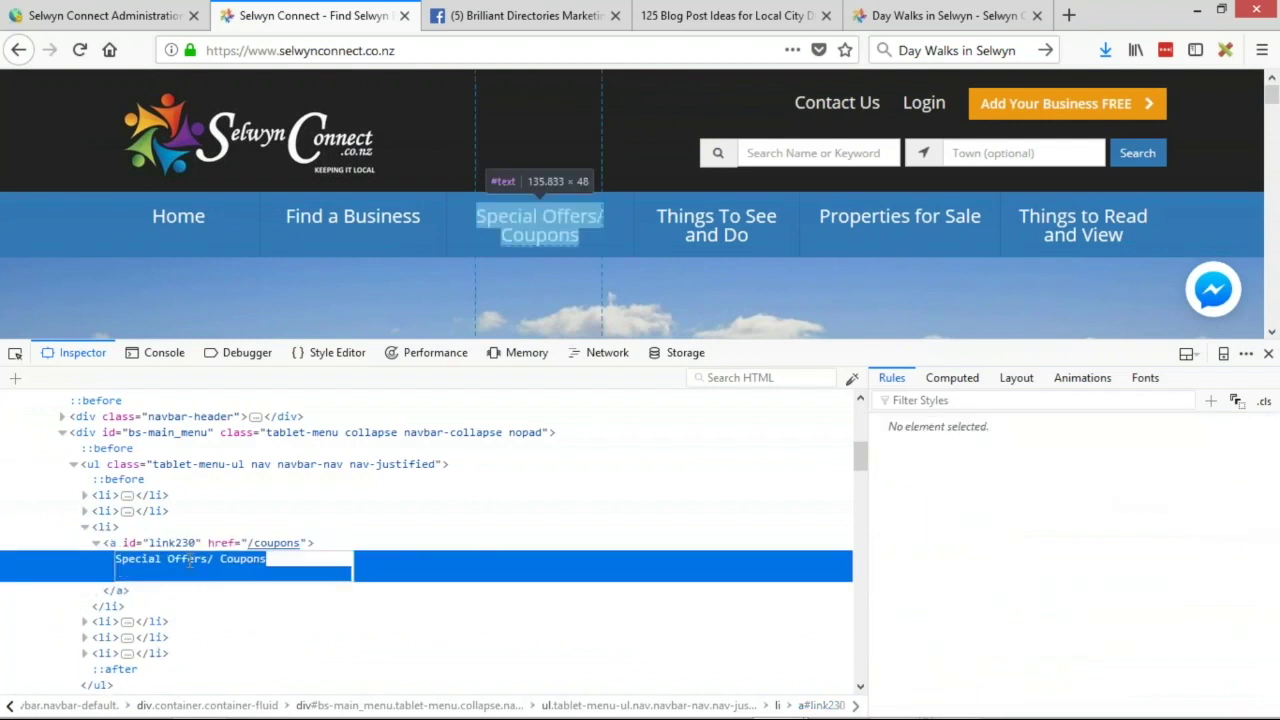
{"action": "type", "text": "Deals & Offers"}
{"action": "key", "text": "Return"}
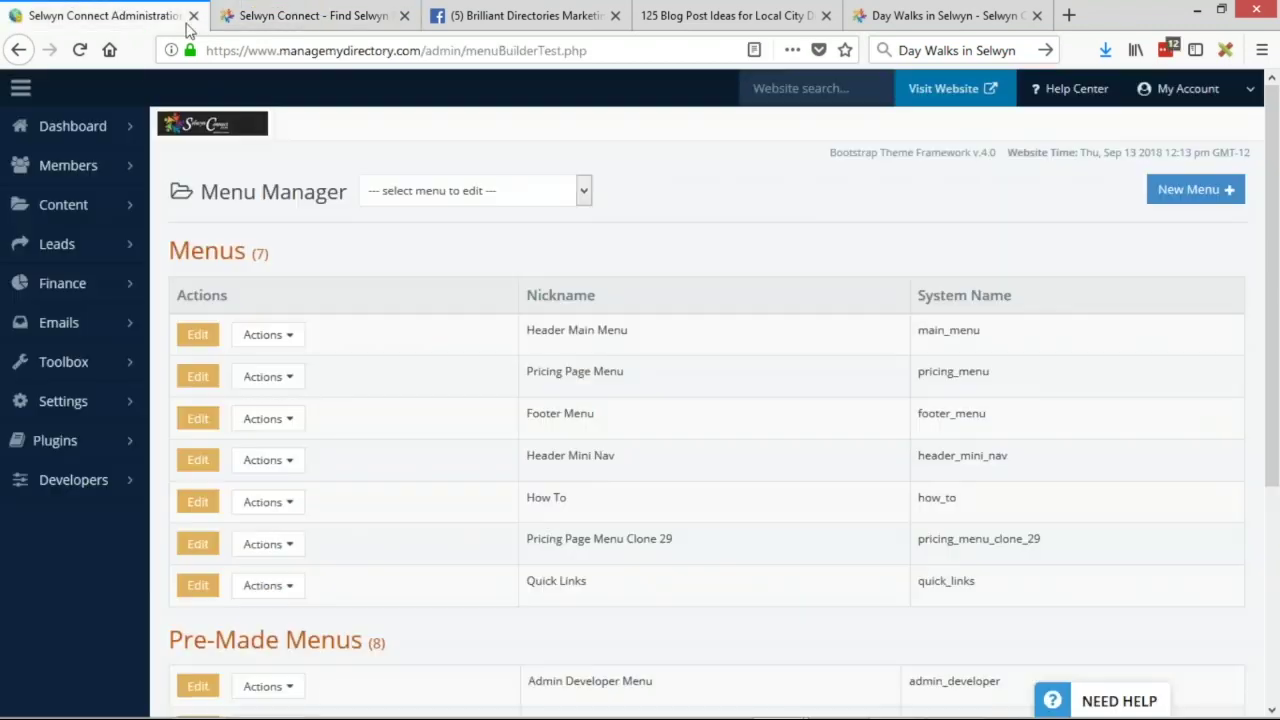
- Open the Header Main Menu for editing in the admin and rename Special Offers/ Coupons as "Deals & Offers"
{"action": "left_click", "coordinate": [185, 22]}
{"action": "left_click", "coordinate": [199, 337]}
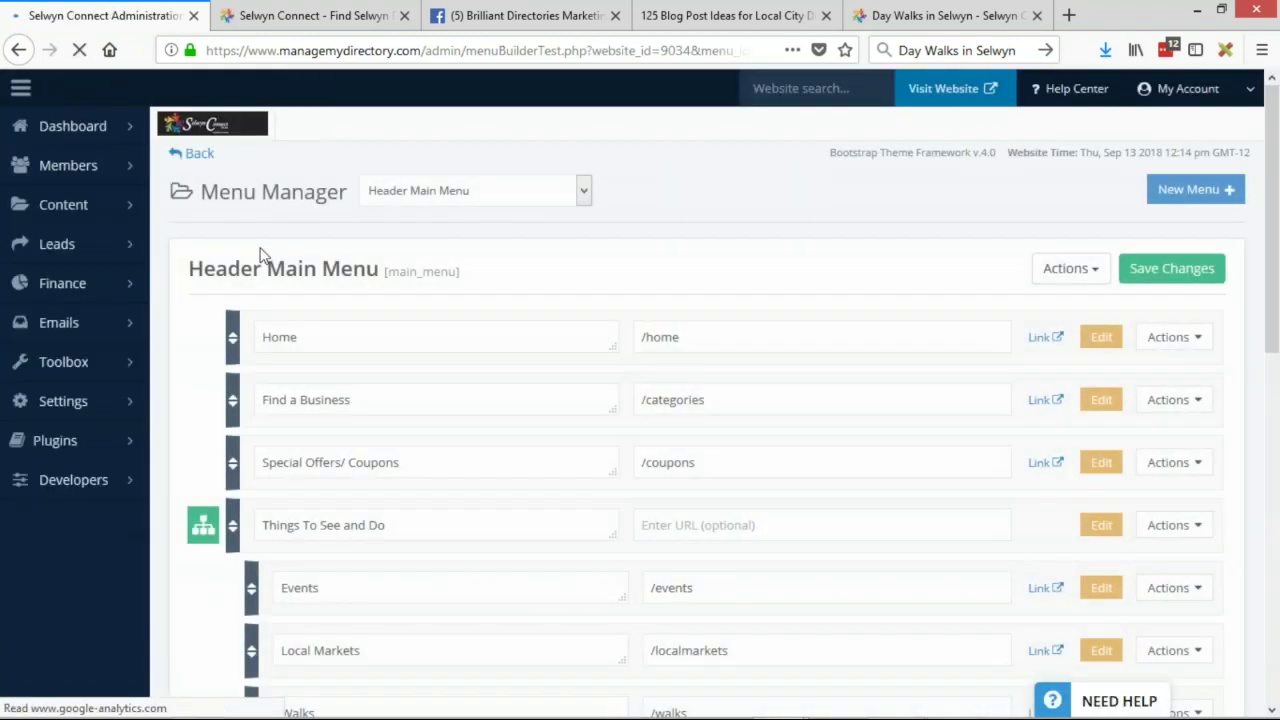
{"action": "left_click_drag", "start_coordinate": [406, 461], "coordinate": [237, 455]}
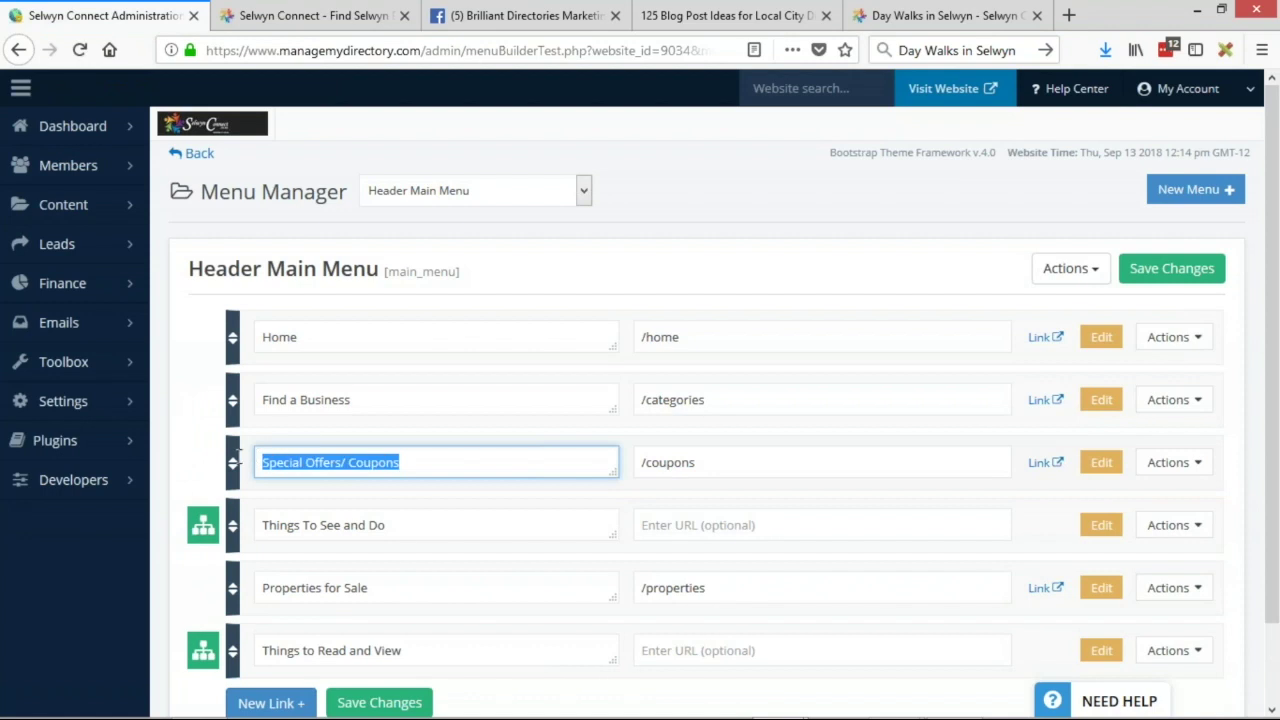
{"action": "type", "text": "Deals & Offers"}
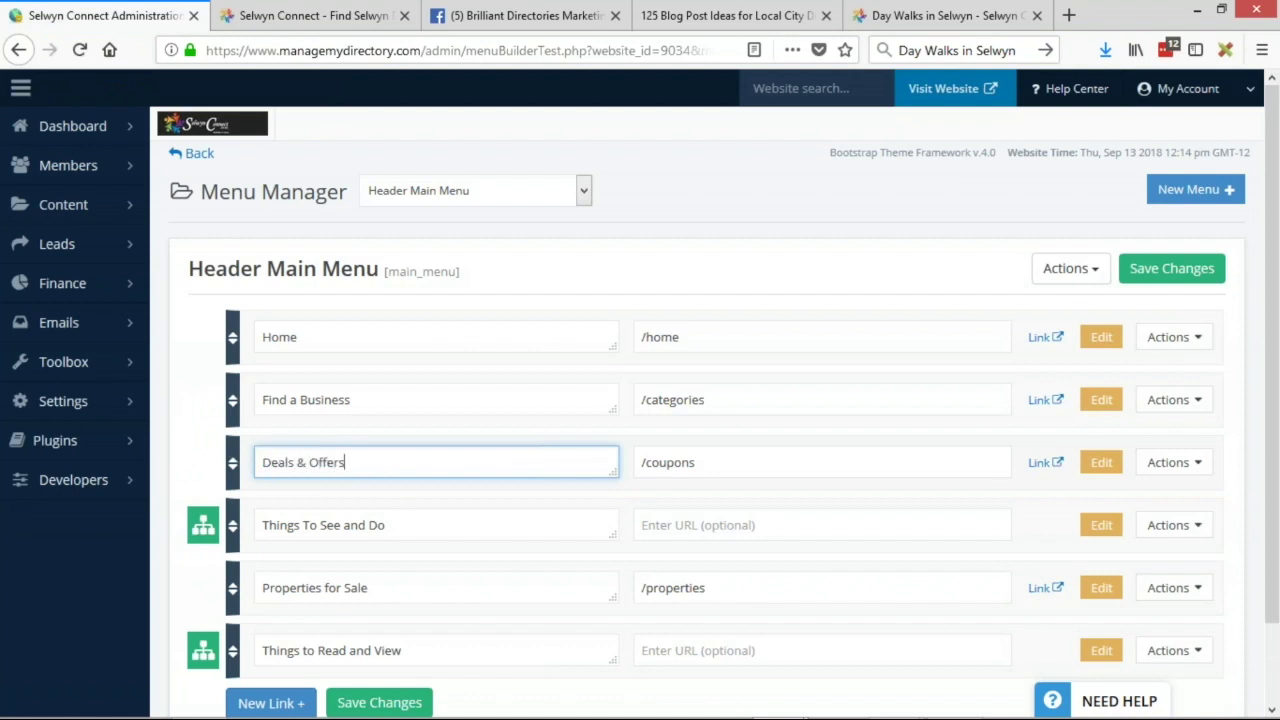
- Check the Things To See and Do submenu on the site and shorten its label in the admin to "Things To Do"
{"action": "left_click", "coordinate": [296, 15]}
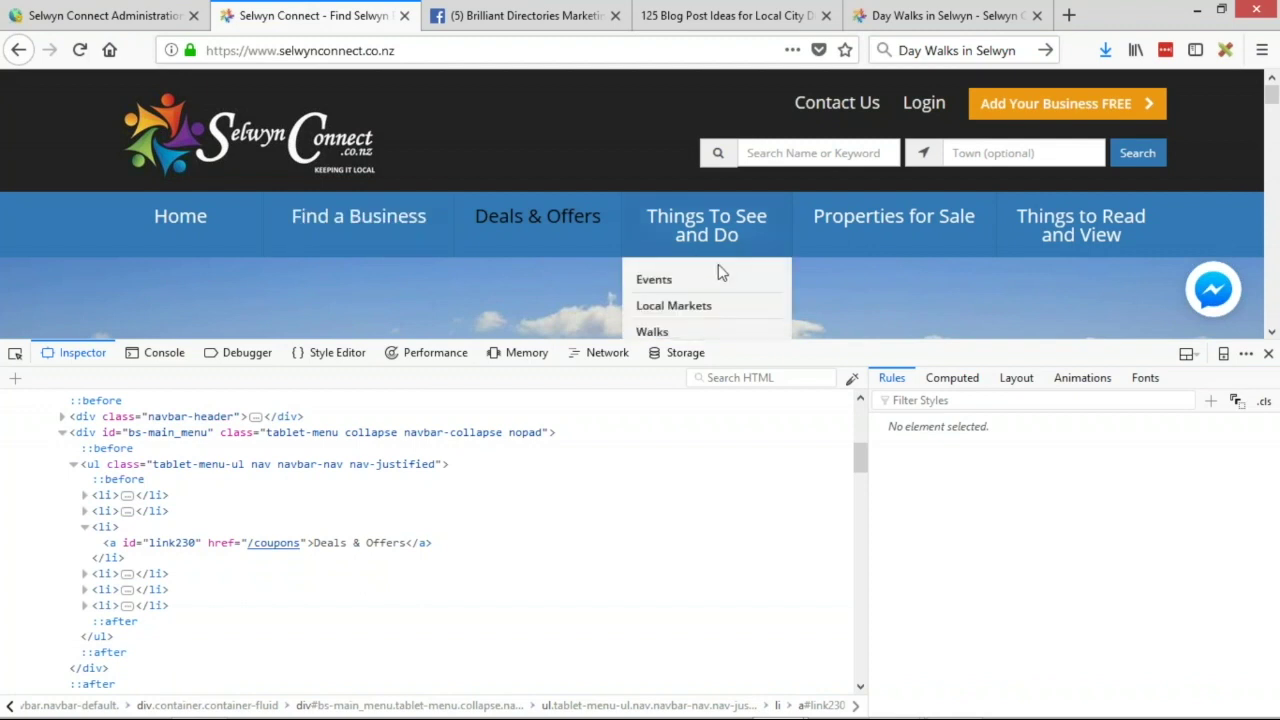
{"action": "left_click_drag", "start_coordinate": [1093, 342], "coordinate": [800, 477]}
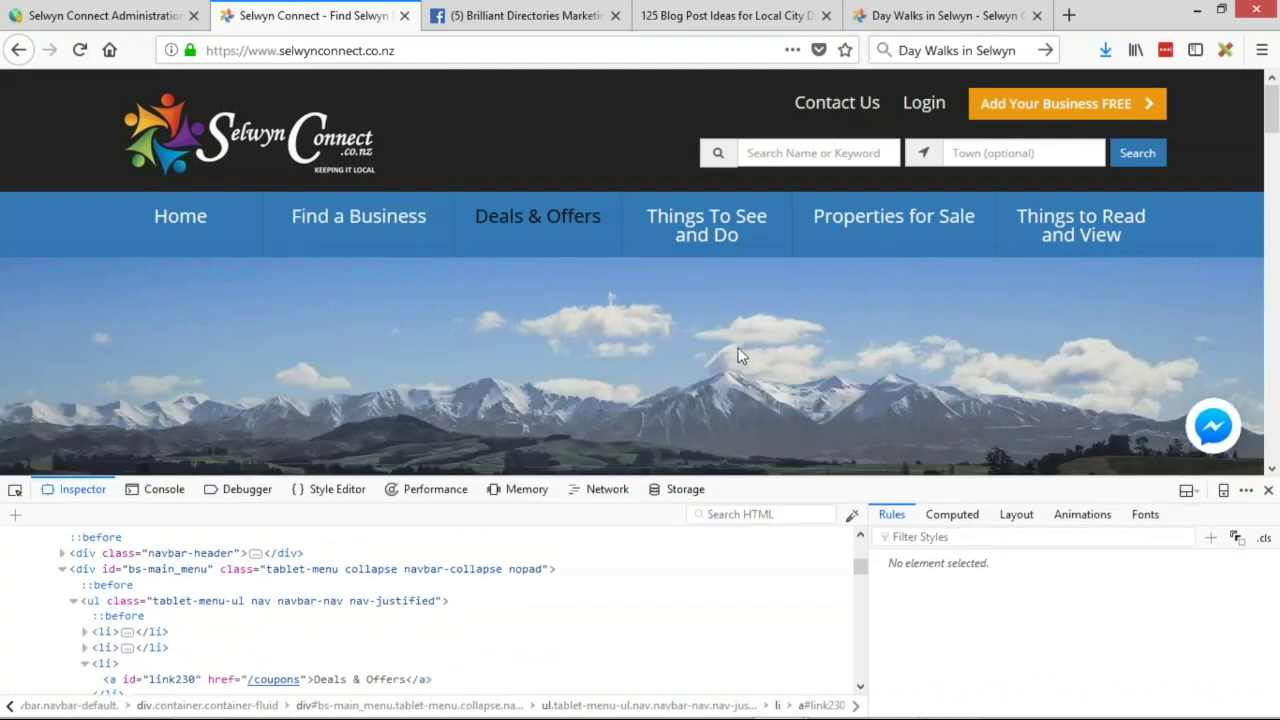
{"action": "mouse_move", "coordinate": [718, 207]}
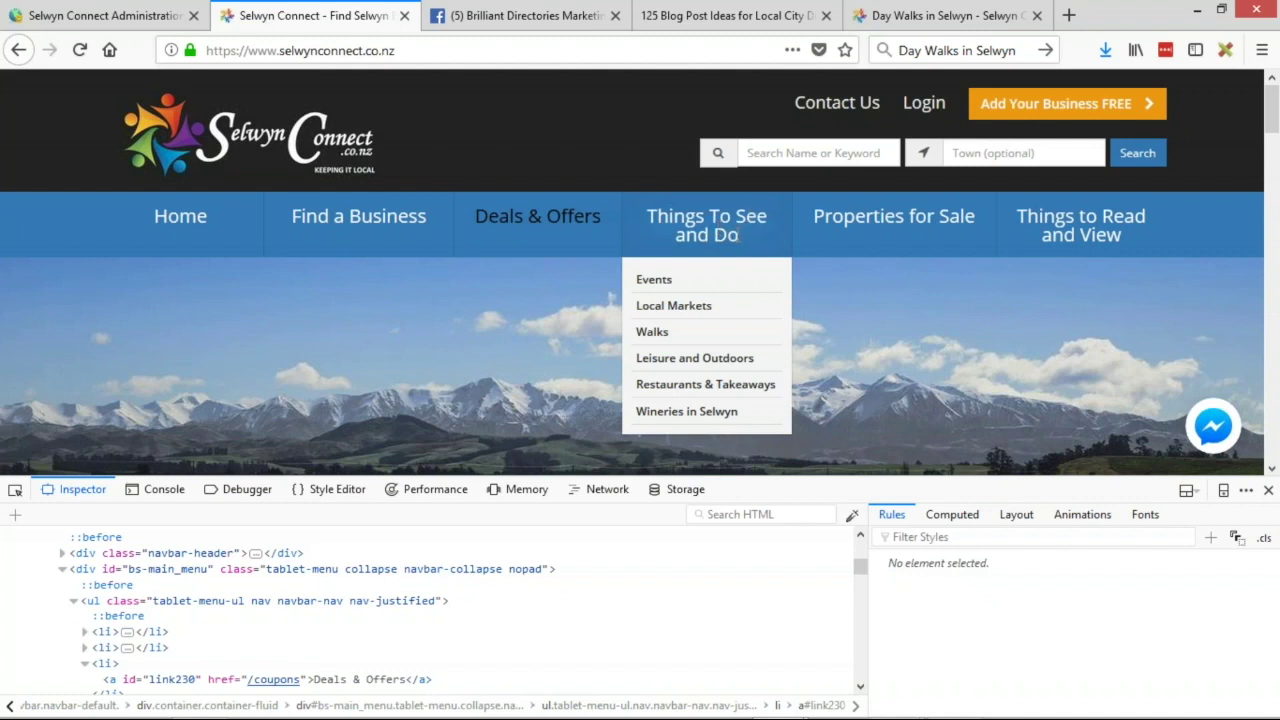
{"action": "left_click", "coordinate": [105, 15]}
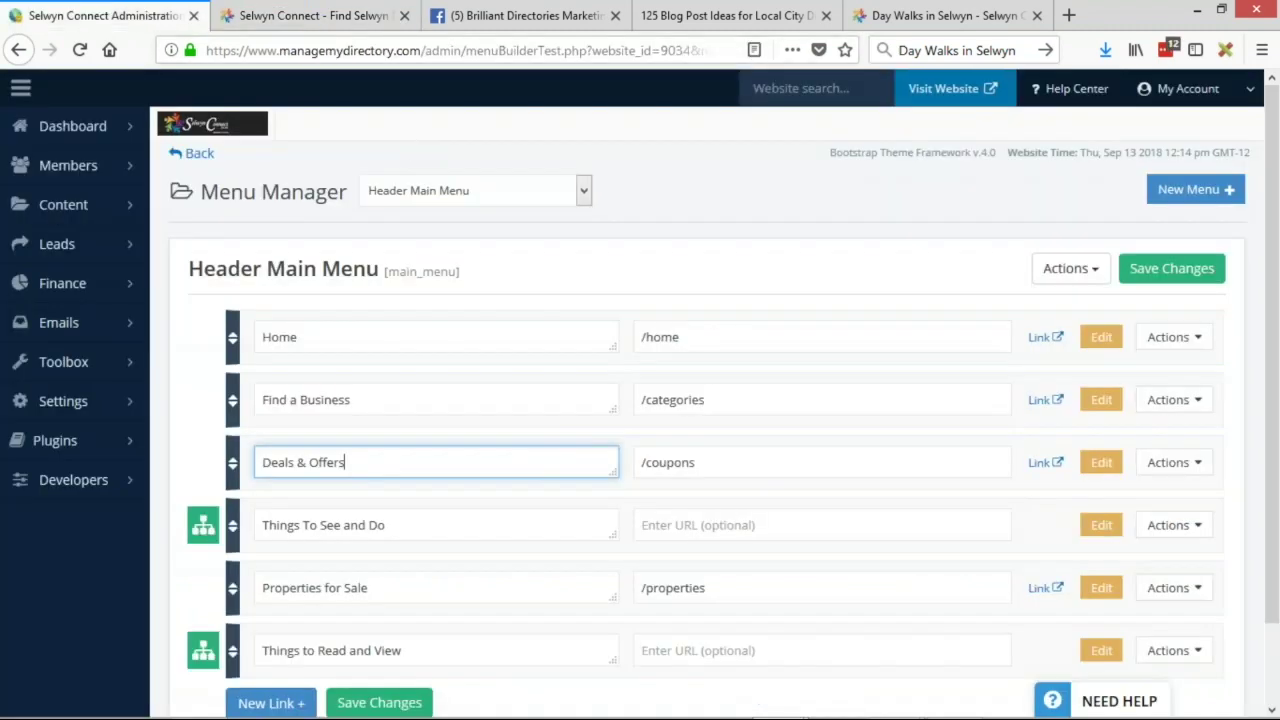
{"action": "left_click_drag", "start_coordinate": [320, 525], "coordinate": [364, 525]}
{"action": "key", "text": "BackSpace"}
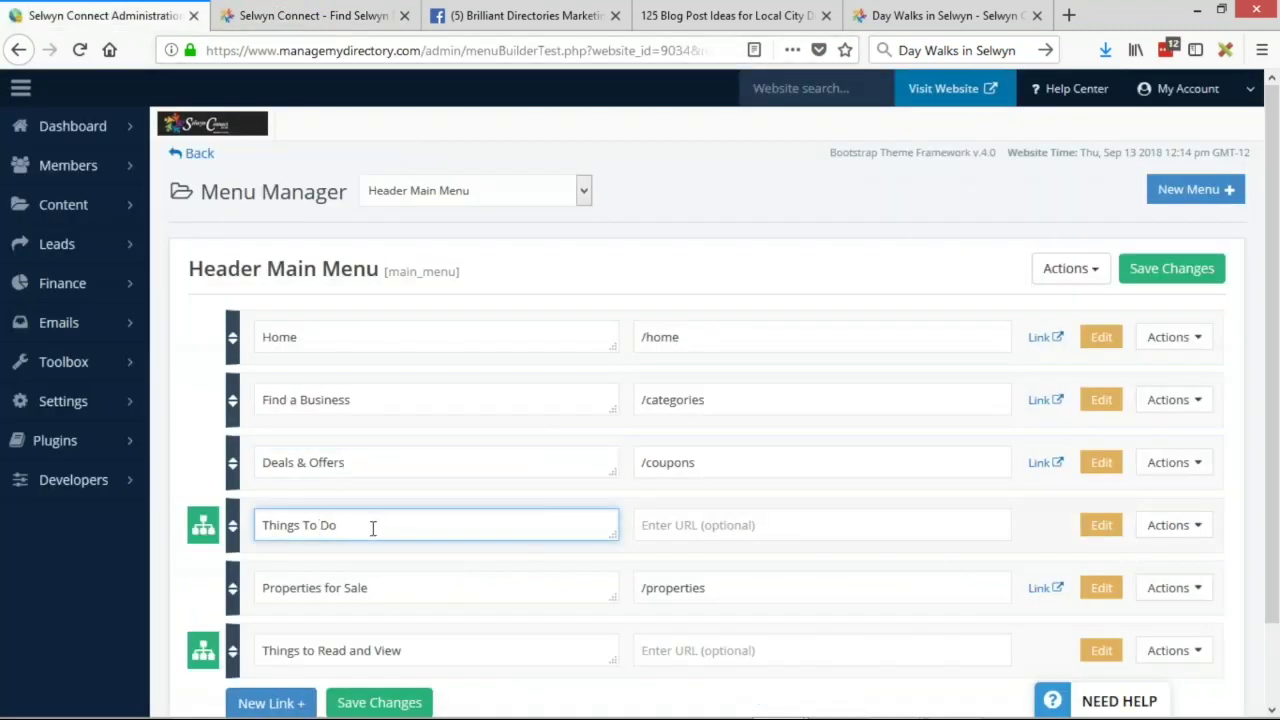
- Review the remaining menu items on the site, save the Header Main Menu changes and reload the home page
{"action": "left_click", "coordinate": [305, 15]}
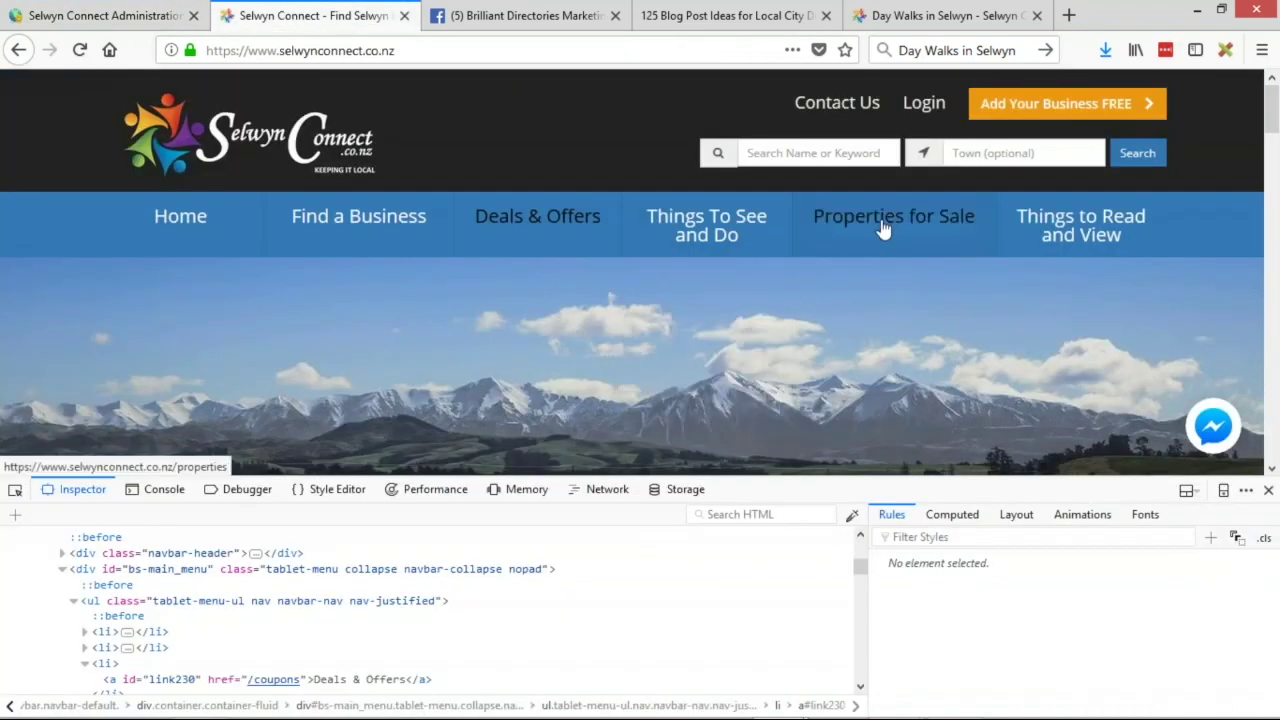
{"action": "mouse_move", "coordinate": [1126, 237]}
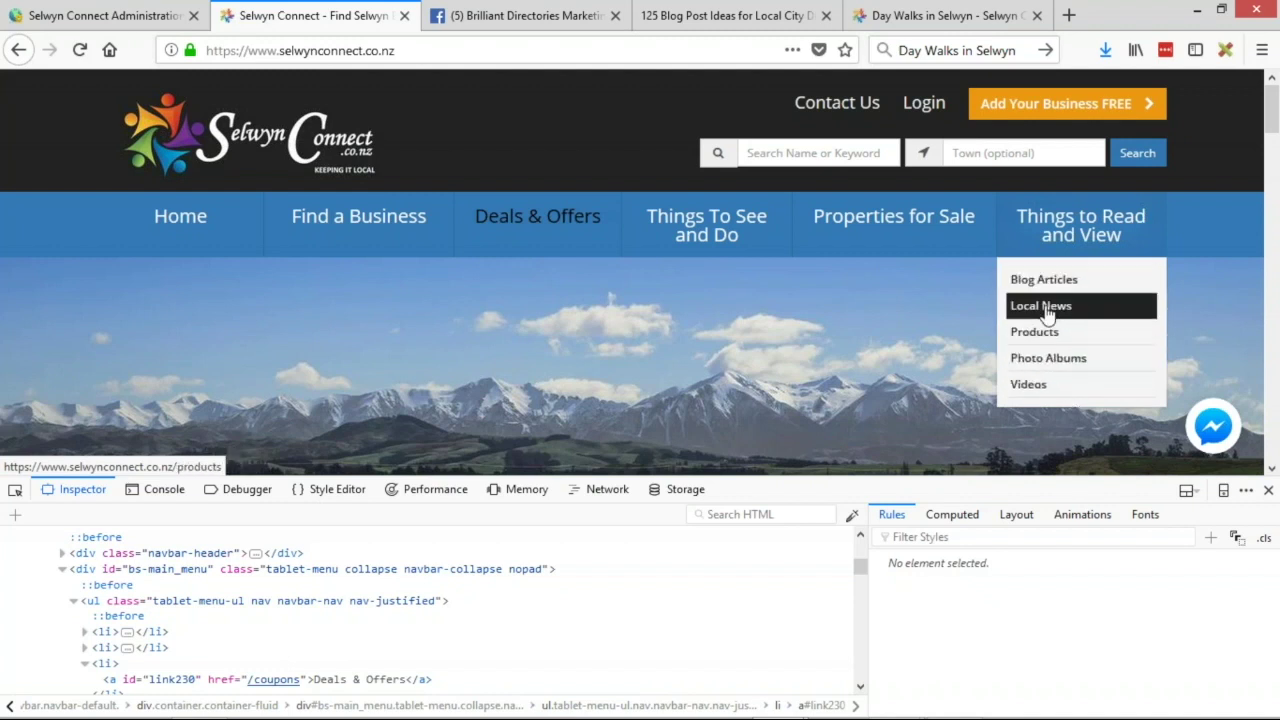
{"action": "left_click", "coordinate": [100, 15]}
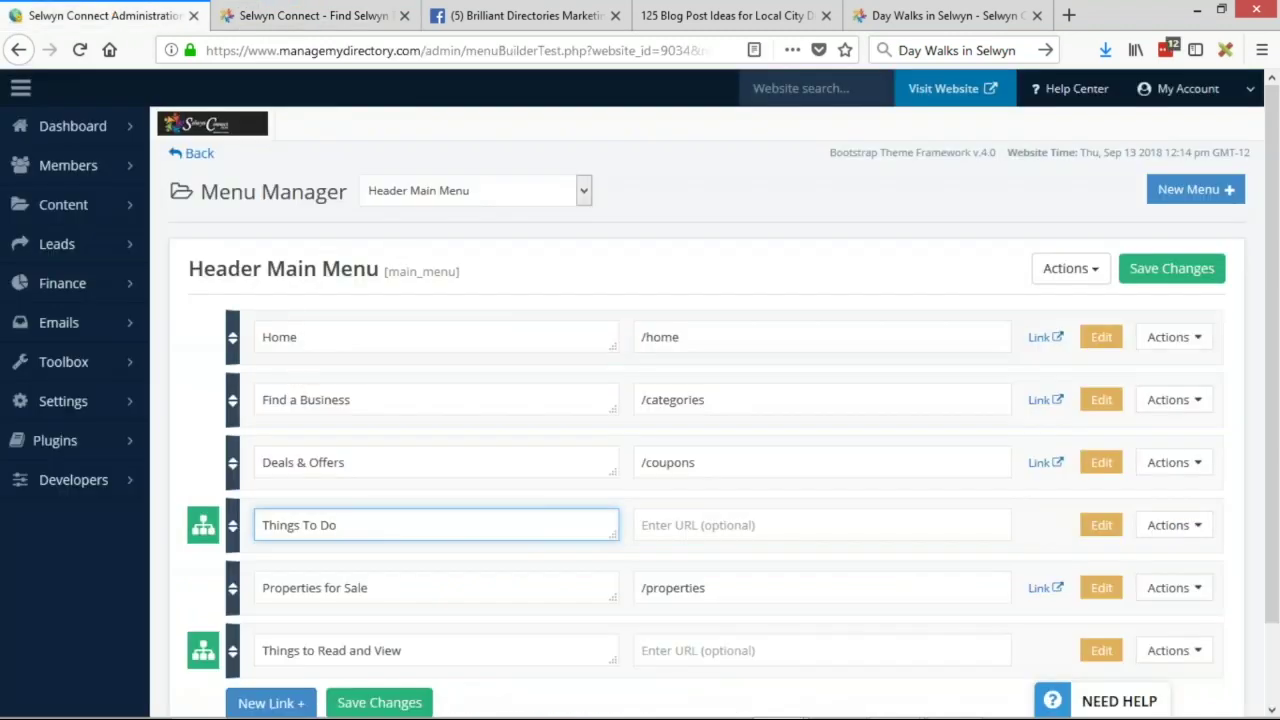
{"action": "scroll", "coordinate": [400, 300], "scroll_direction": "down", "scroll_amount": 2}
{"action": "left_click", "coordinate": [405, 618]}
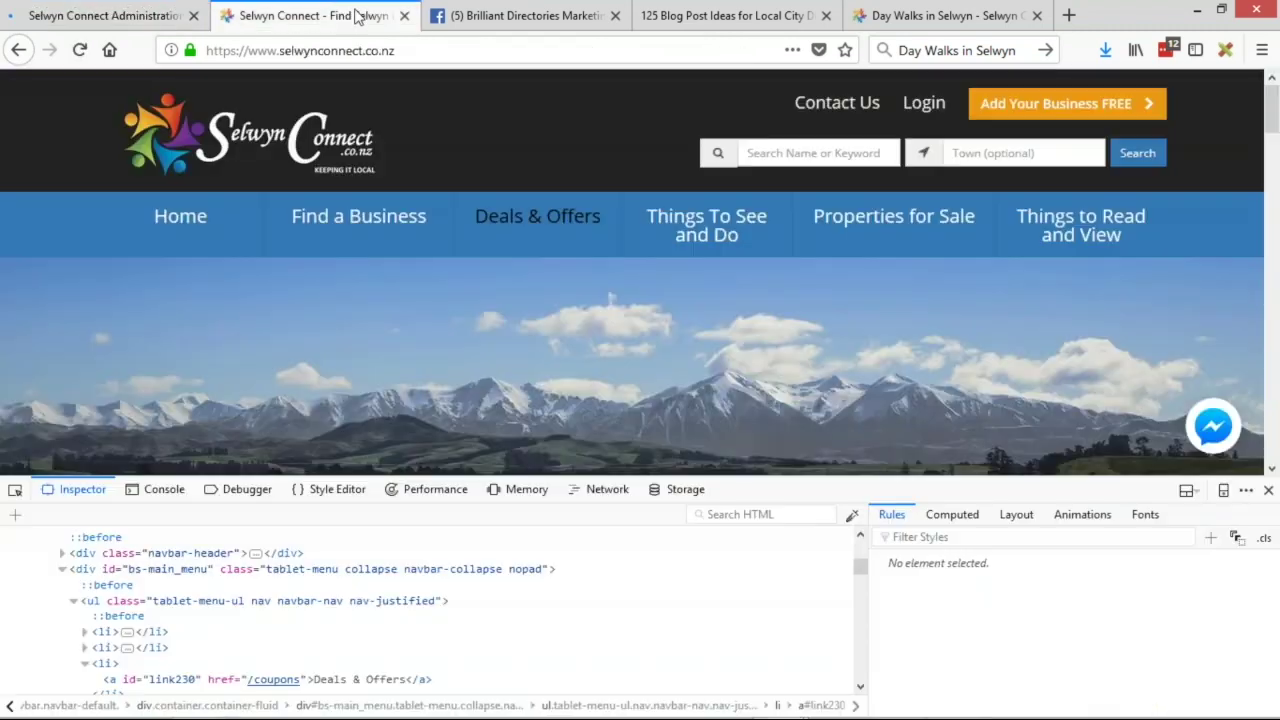
{"action": "left_click", "coordinate": [357, 16]}
{"action": "key", "text": "F5"}
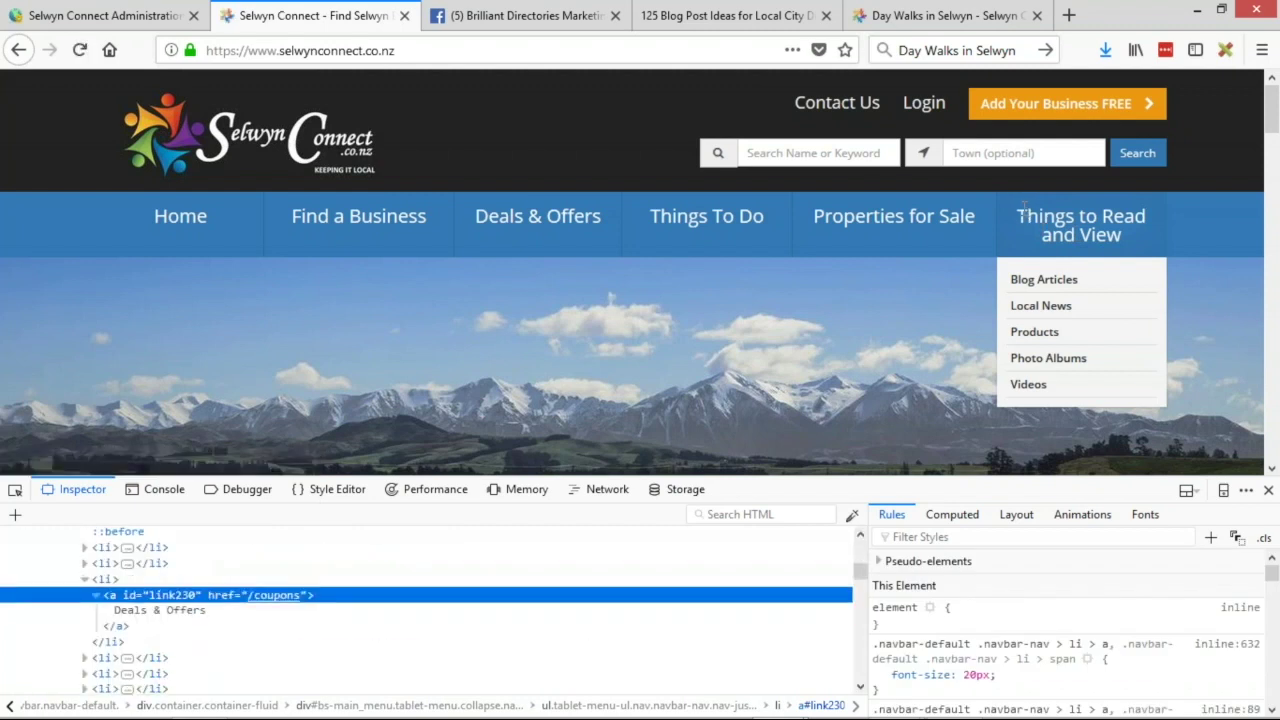
- Highlight the Things to Read and View menu label on the site and close the page inspector
{"action": "left_click_drag", "start_coordinate": [1050, 218], "coordinate": [1140, 231]}
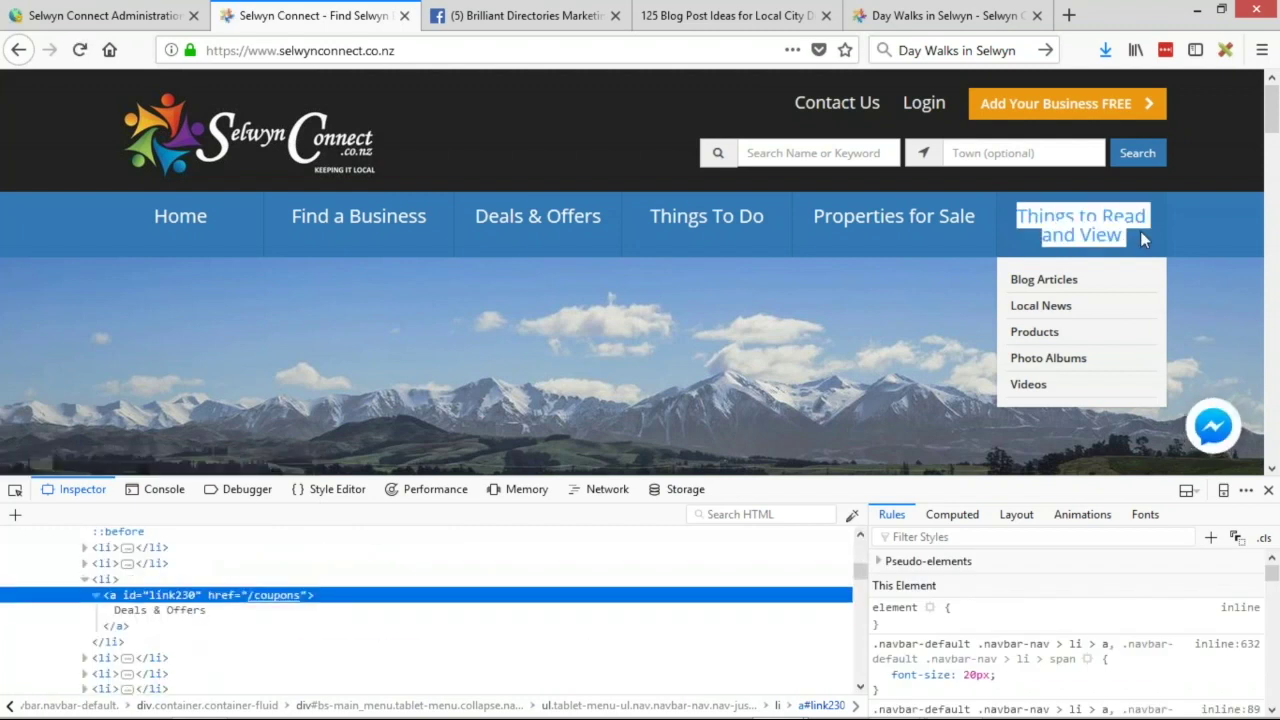
{"action": "right_click", "coordinate": [1140, 231]}
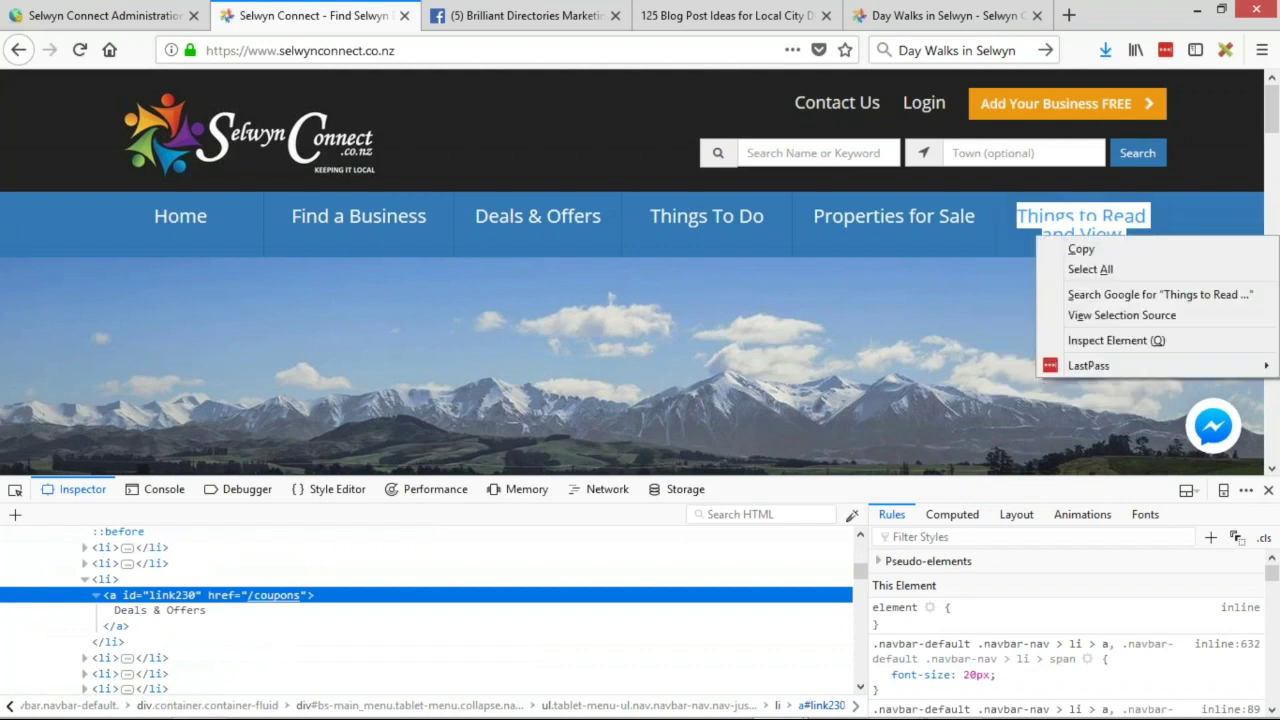
{"action": "left_click", "coordinate": [935, 328]}
{"action": "left_click", "coordinate": [1268, 489]}
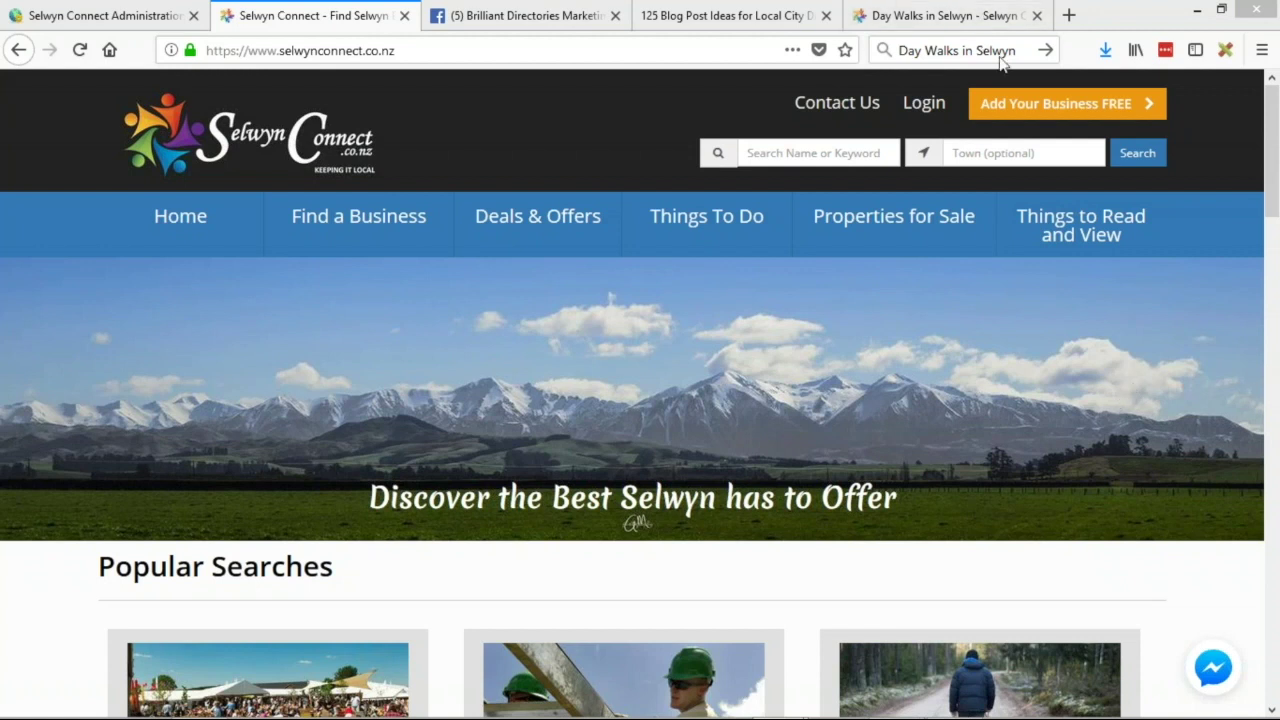
- Open the site's Videos page in a new tab and highlight the Things to Read and View menu label
{"action": "mouse_move", "coordinate": [1068, 236]}
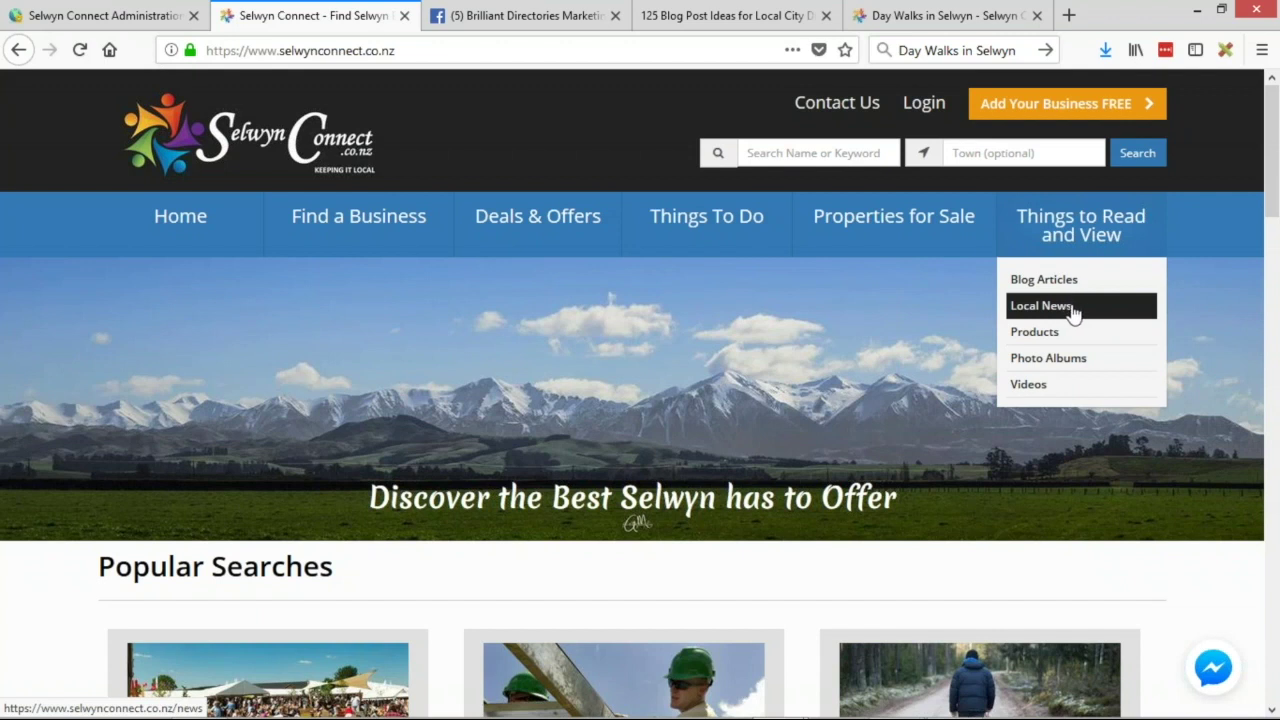
{"action": "left_click", "coordinate": [1070, 393]}
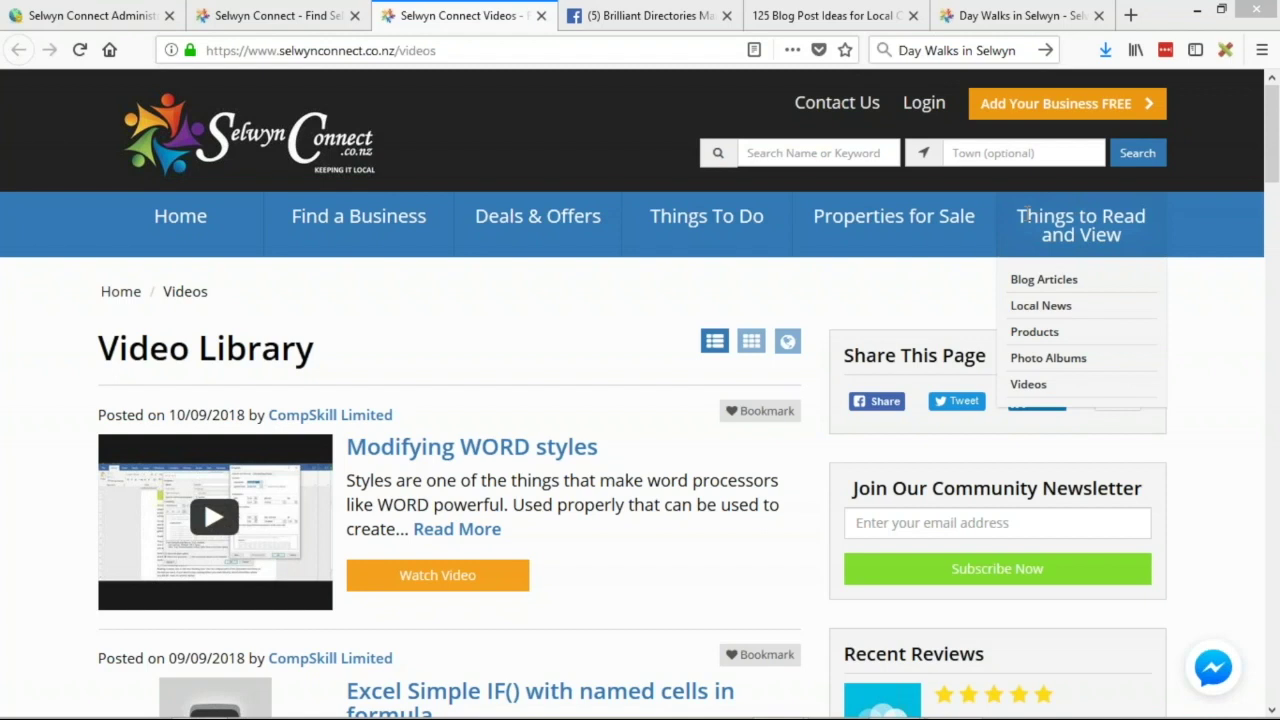
{"action": "left_click_drag", "start_coordinate": [1027, 213], "coordinate": [1108, 232]}
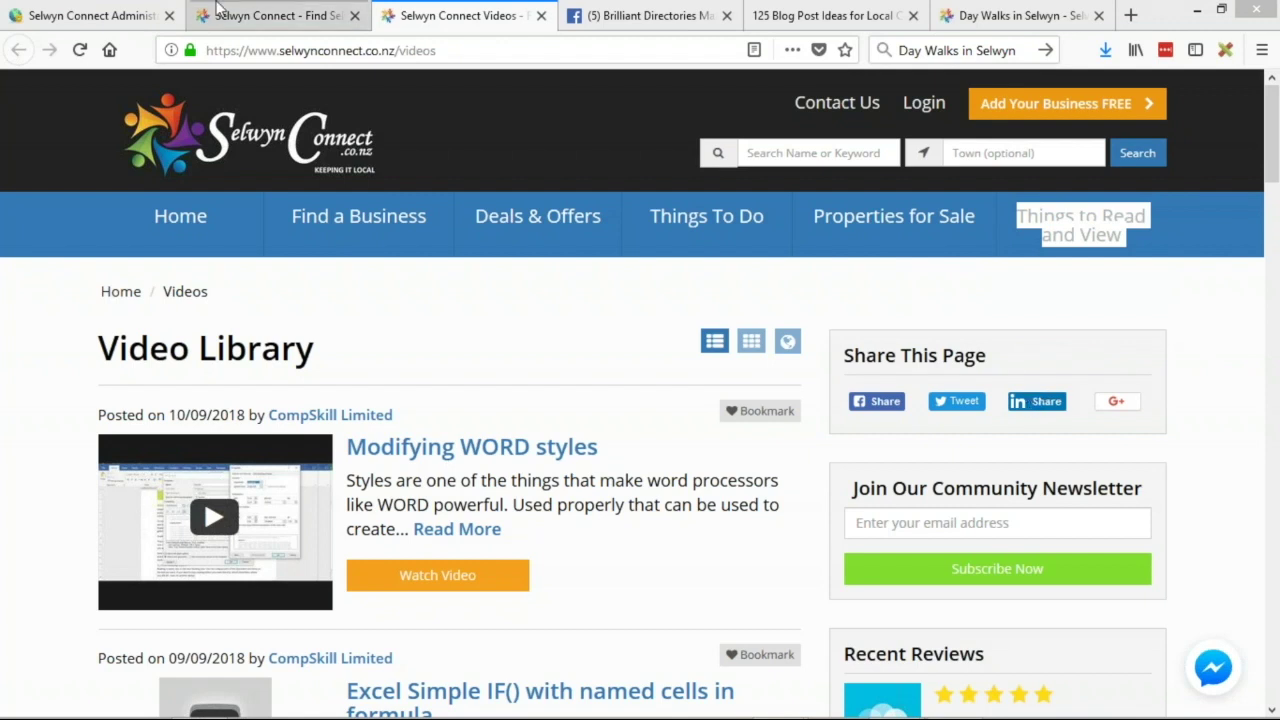
- Return to the Header Main Menu in the admin and rename the Things to Read and View item as "Information"
{"action": "left_click", "coordinate": [123, 18]}
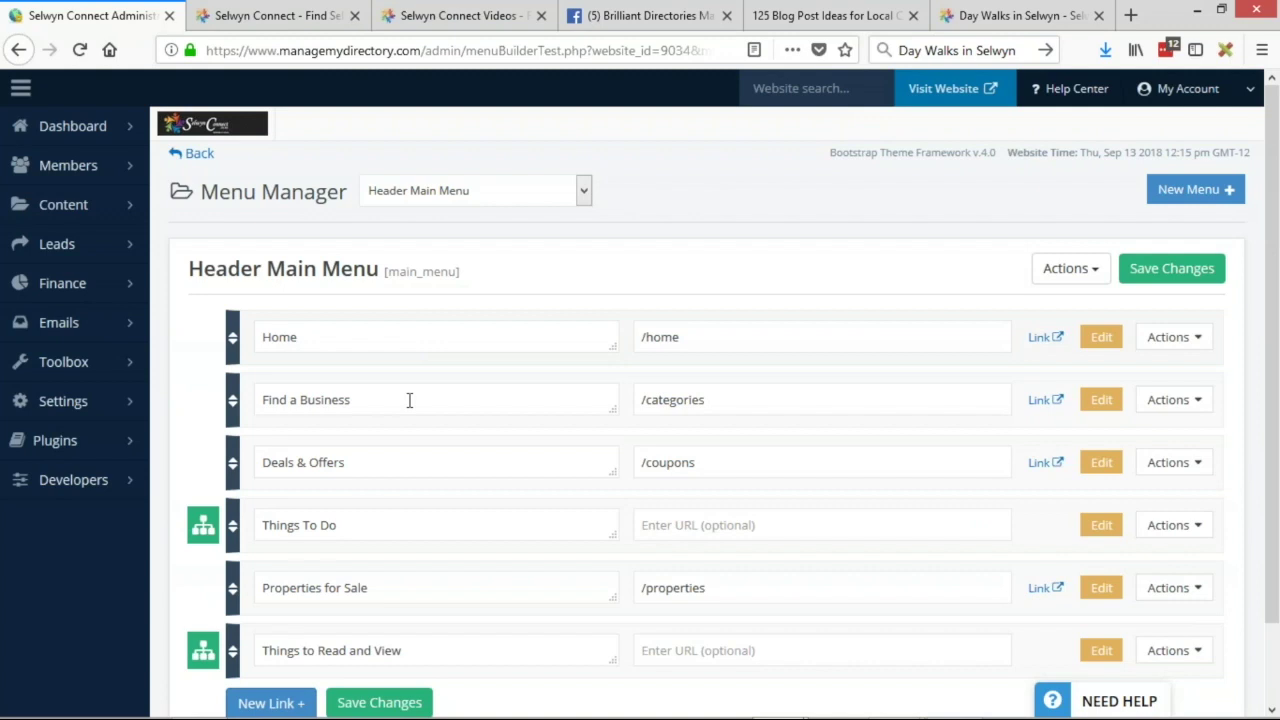
{"action": "scroll", "coordinate": [409, 400], "scroll_direction": "down", "scroll_amount": 2}
{"action": "triple_click", "coordinate": [412, 565]}
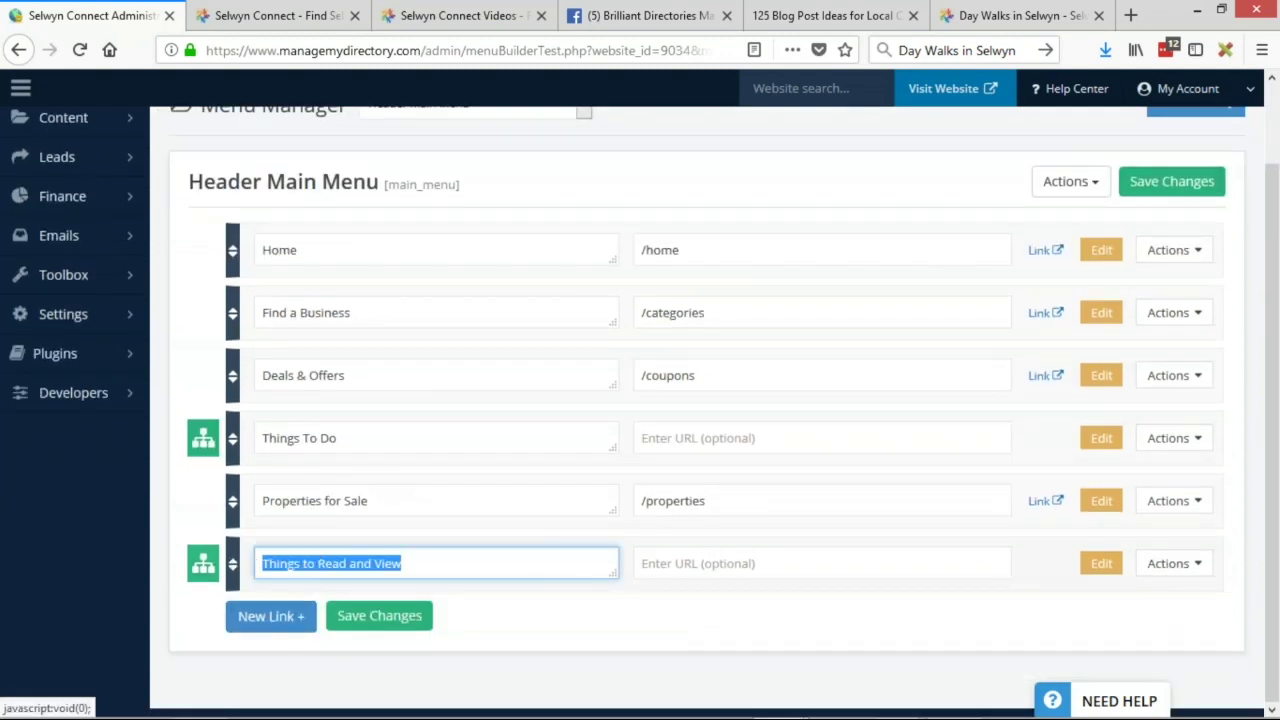
{"action": "type", "text": "Information"}
- Expand the Information item's submenu and change its Products label to "Local Products"
{"action": "left_click", "coordinate": [203, 563]}
{"action": "scroll", "coordinate": [203, 508], "scroll_direction": "down", "scroll_amount": 4}
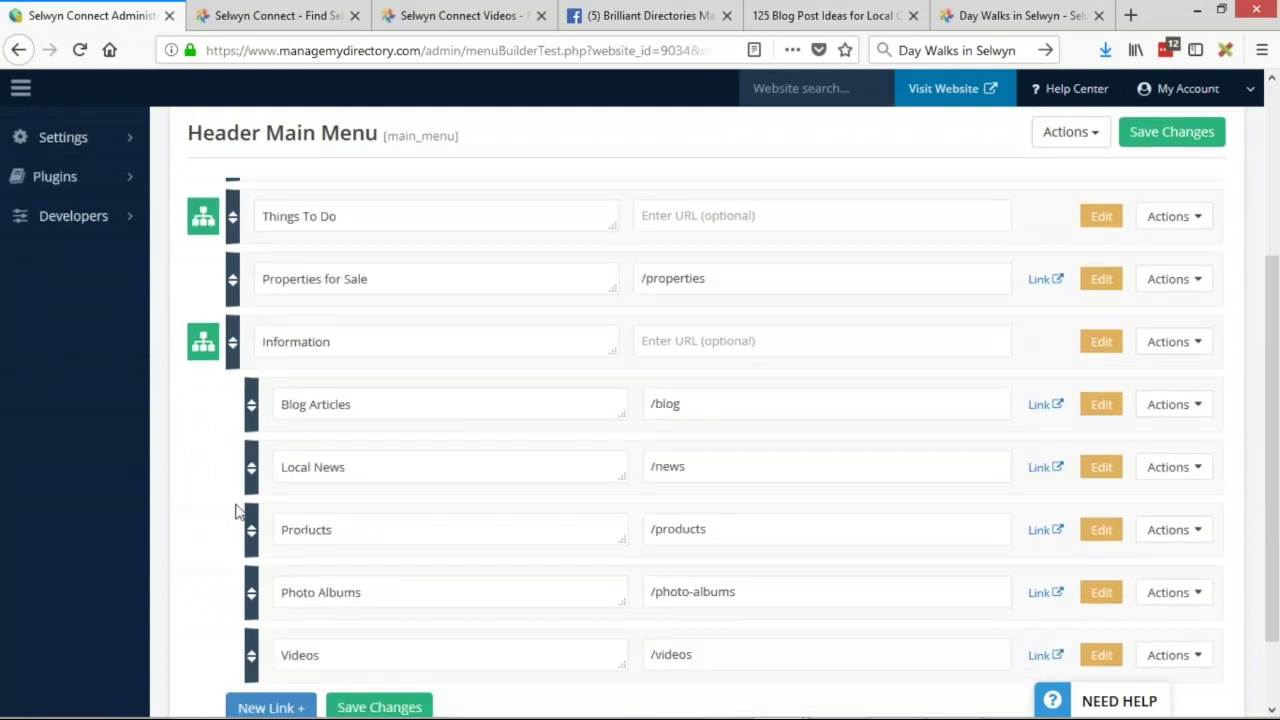
{"action": "left_click", "coordinate": [282, 528]}
{"action": "type", "text": "Local"}
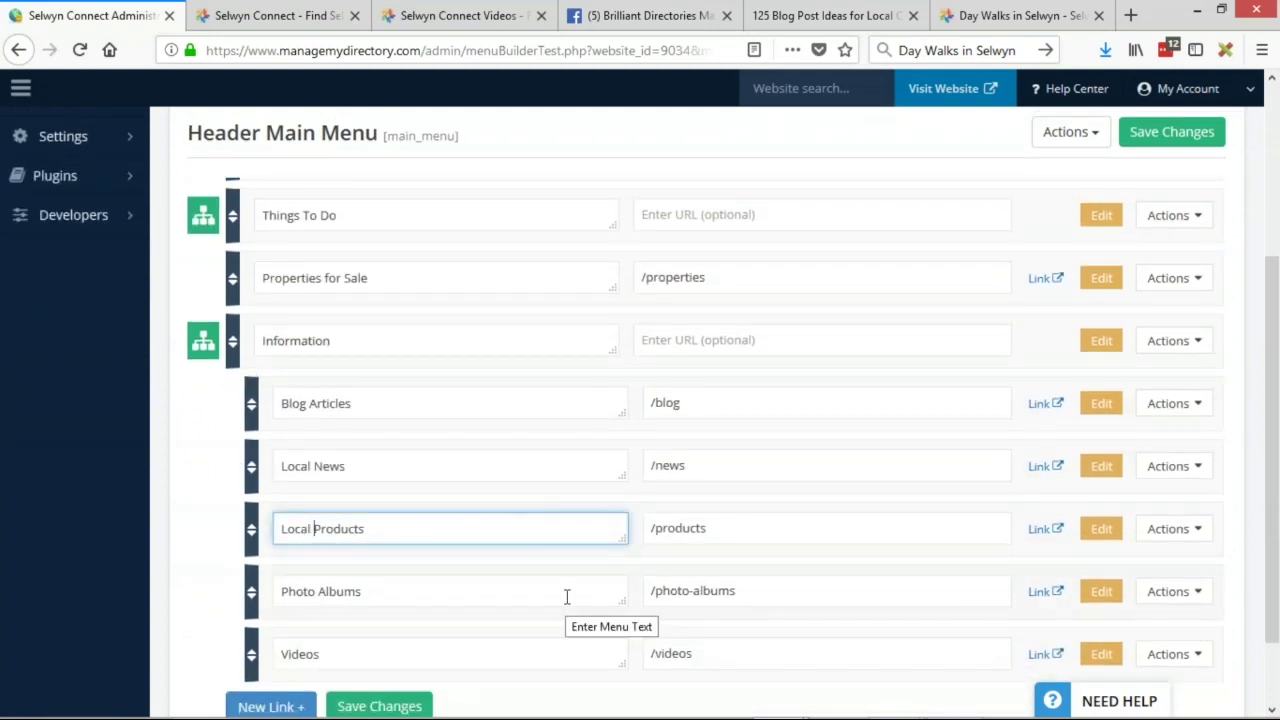
- Copy "selwyn" from the live site's web address and use it, capitalized, to rename the Local News submenu label as "Selwyn News"
{"action": "left_click", "coordinate": [270, 15]}
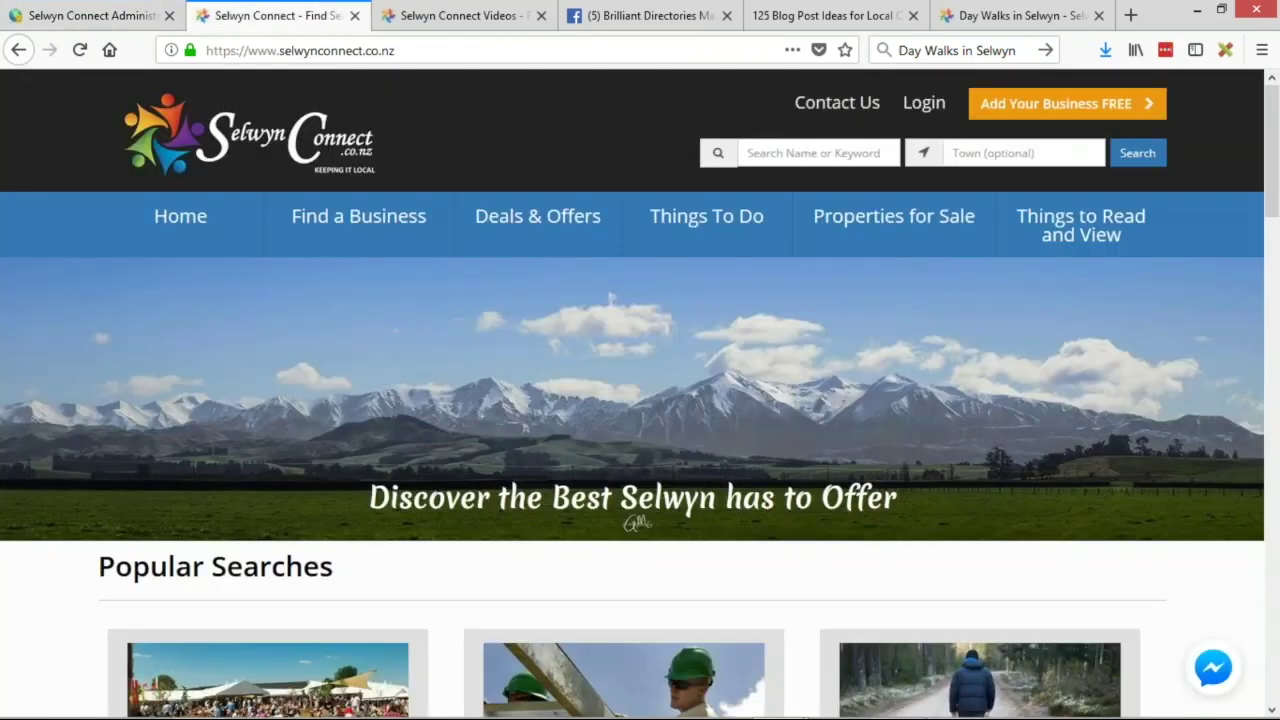
{"action": "left_click", "coordinate": [283, 50]}
{"action": "left_click", "coordinate": [277, 50]}
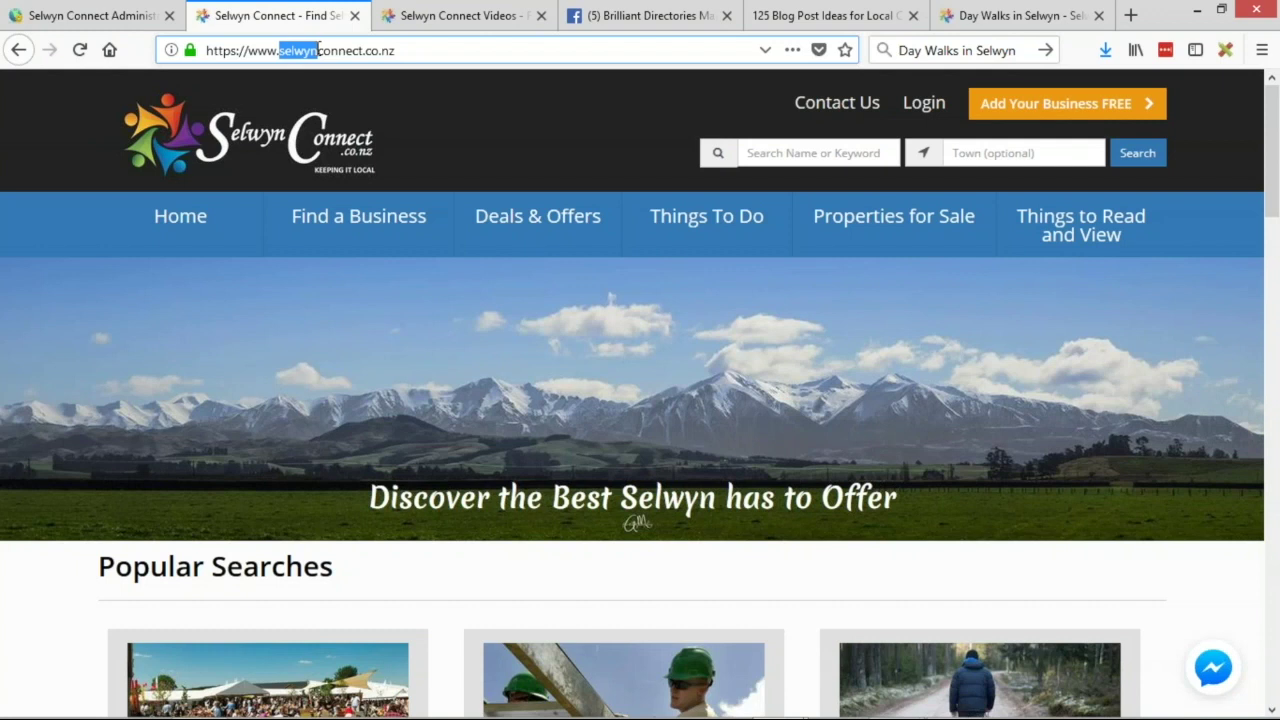
{"action": "left_click", "coordinate": [90, 15]}
{"action": "double_click", "coordinate": [310, 467]}
{"action": "type", "text": "selwyn"}
{"action": "key", "text": "Delete"}
{"action": "type", "text": "S"}
{"action": "left_click", "coordinate": [324, 470]}
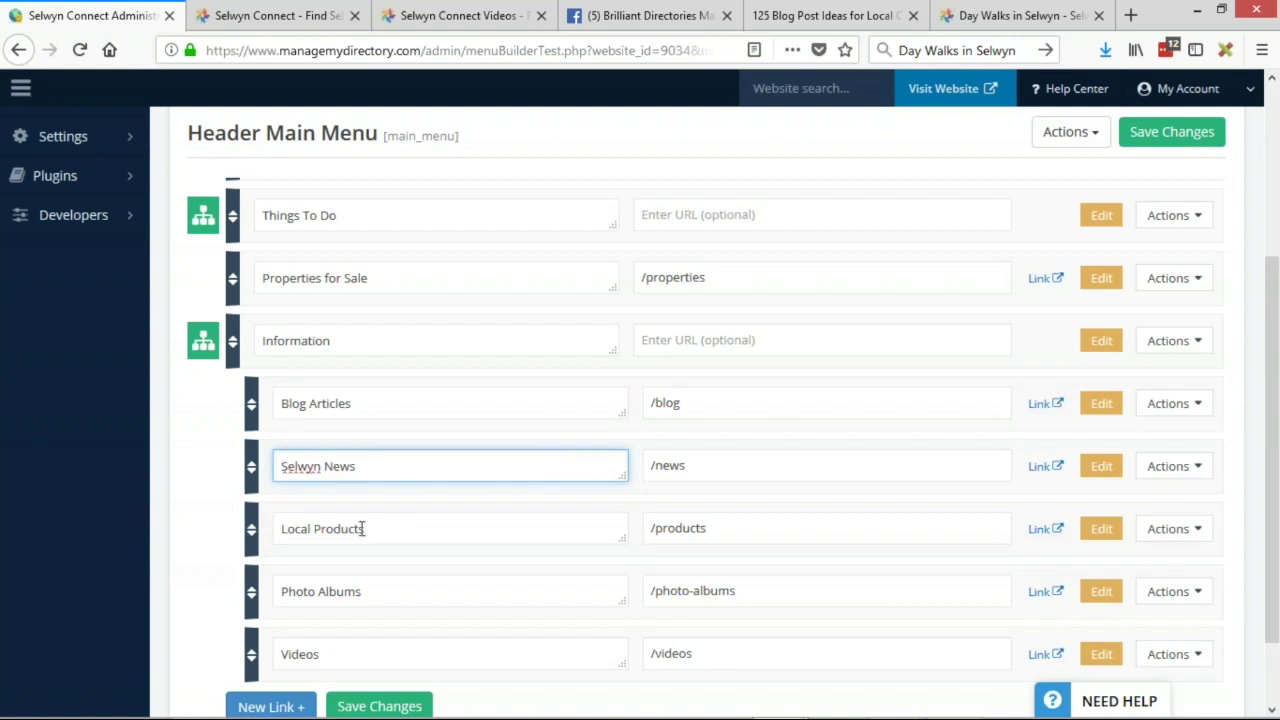
- Replace "Local" with "selwyn" in the Local Products submenu label
{"action": "left_click_drag", "start_coordinate": [309, 532], "coordinate": [282, 530]}
{"action": "type", "text": "selwyn"}
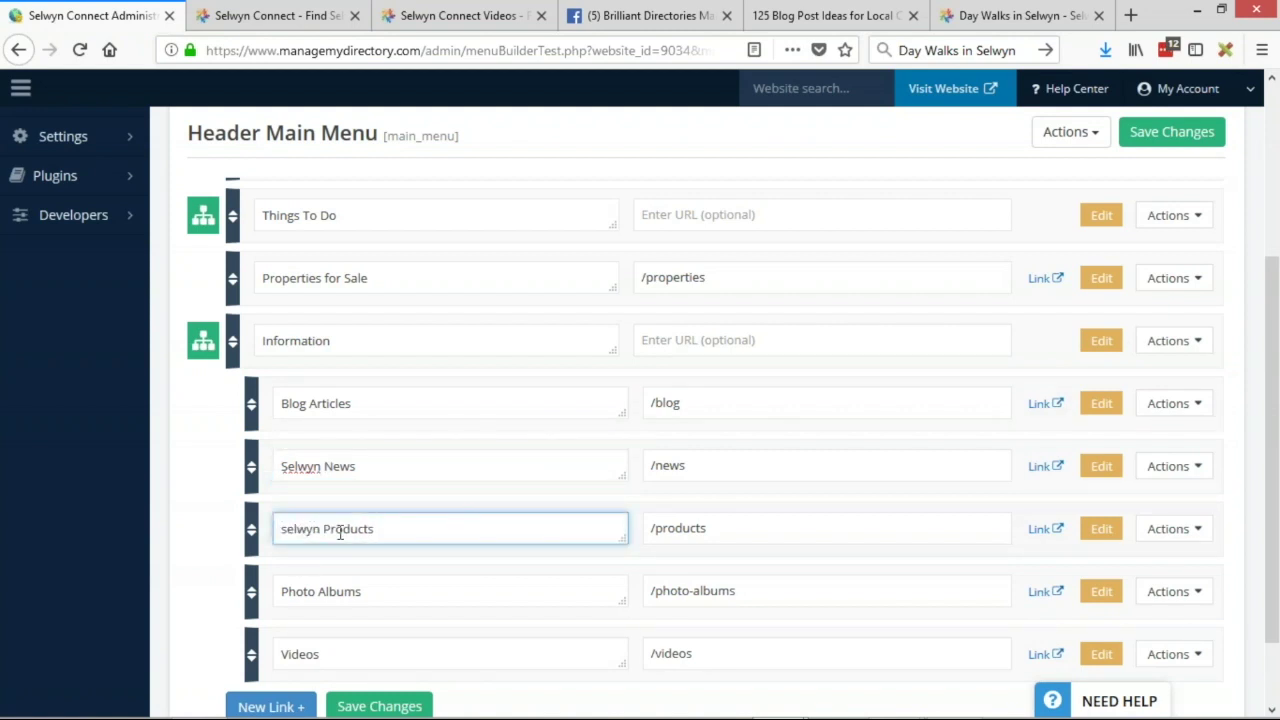
- Rename the selwyn Products item under Information to "Local Products" and the Photo Albums item to "Photo Galleries"
{"action": "left_click_drag", "start_coordinate": [321, 529], "coordinate": [212, 535]}
{"action": "type", "text": "Local"}
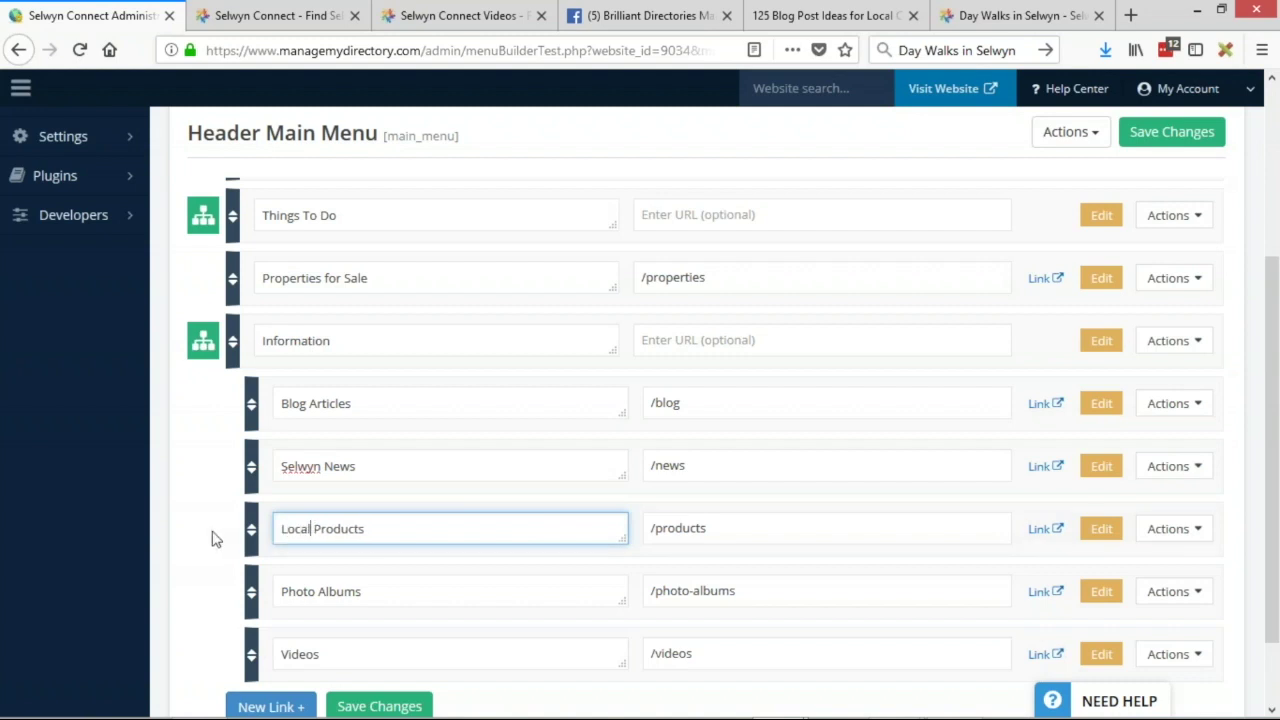
{"action": "double_click", "coordinate": [355, 592]}
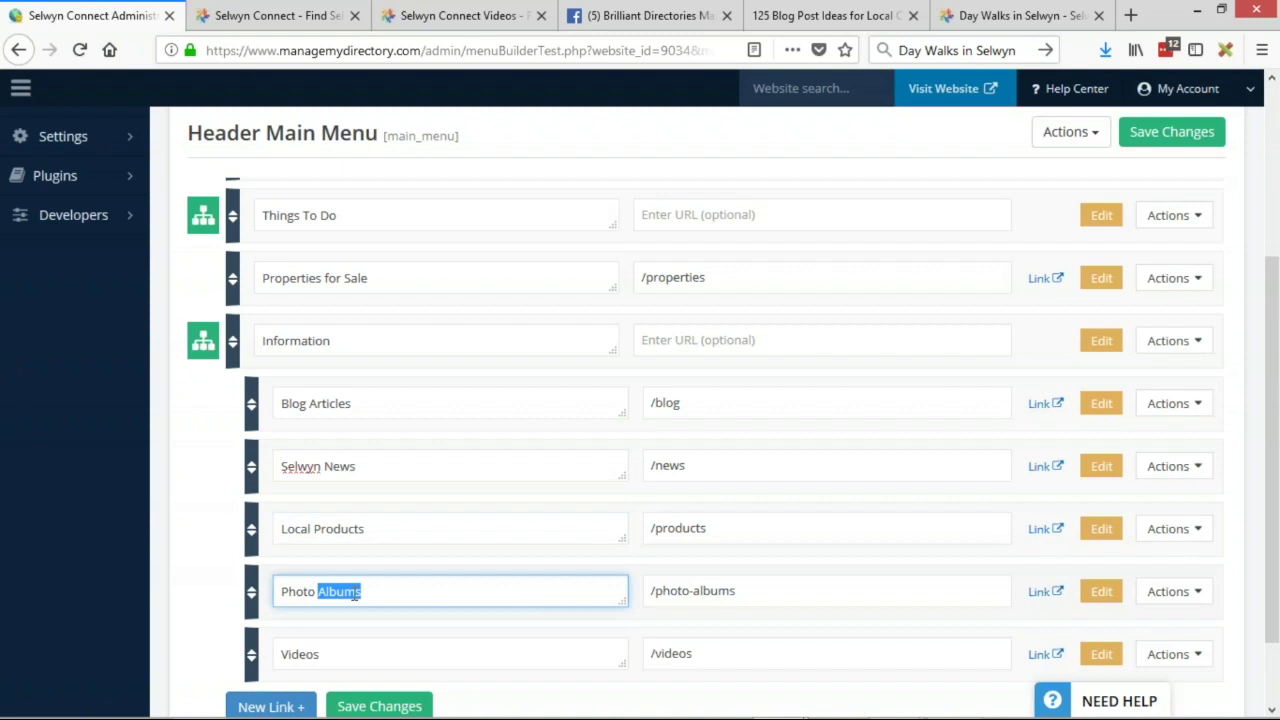
{"action": "type", "text": "Gallerie"}
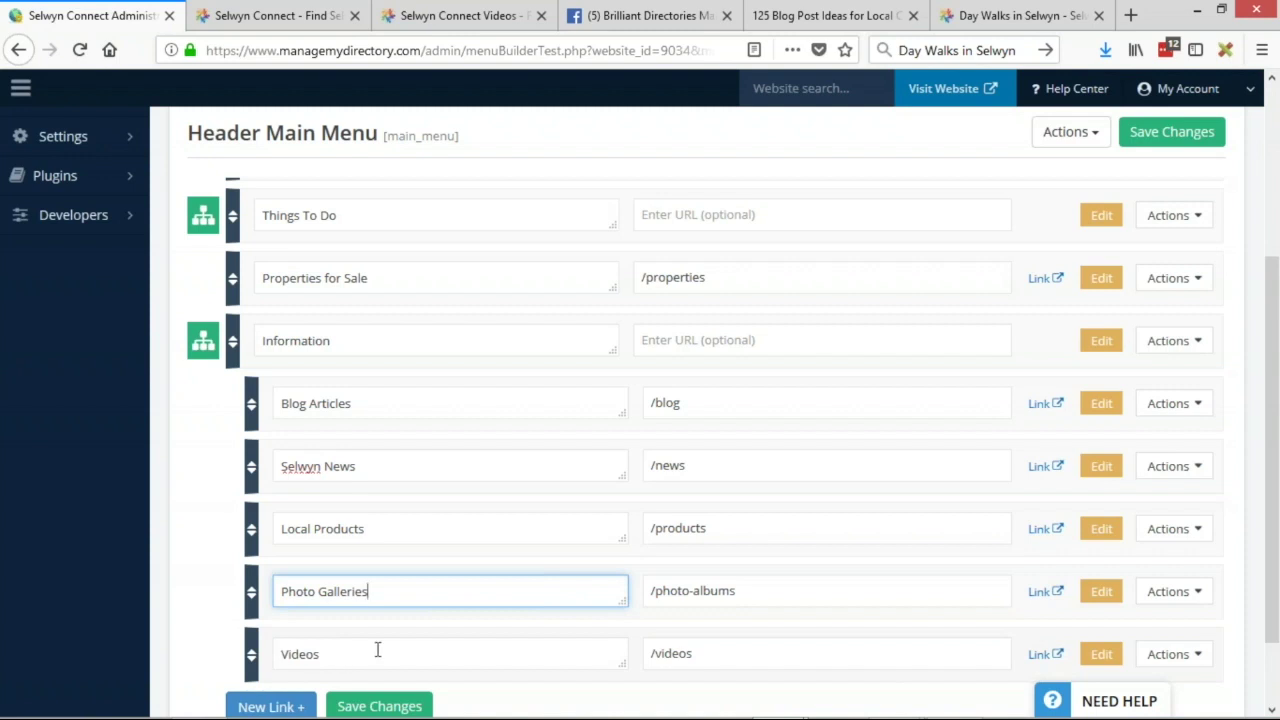
- Examine the posts in the Selwyn Connect Video Library to see what kind of videos it holds
{"action": "left_click", "coordinate": [458, 15]}
{"action": "scroll", "coordinate": [587, 450], "scroll_direction": "down", "scroll_amount": 3}
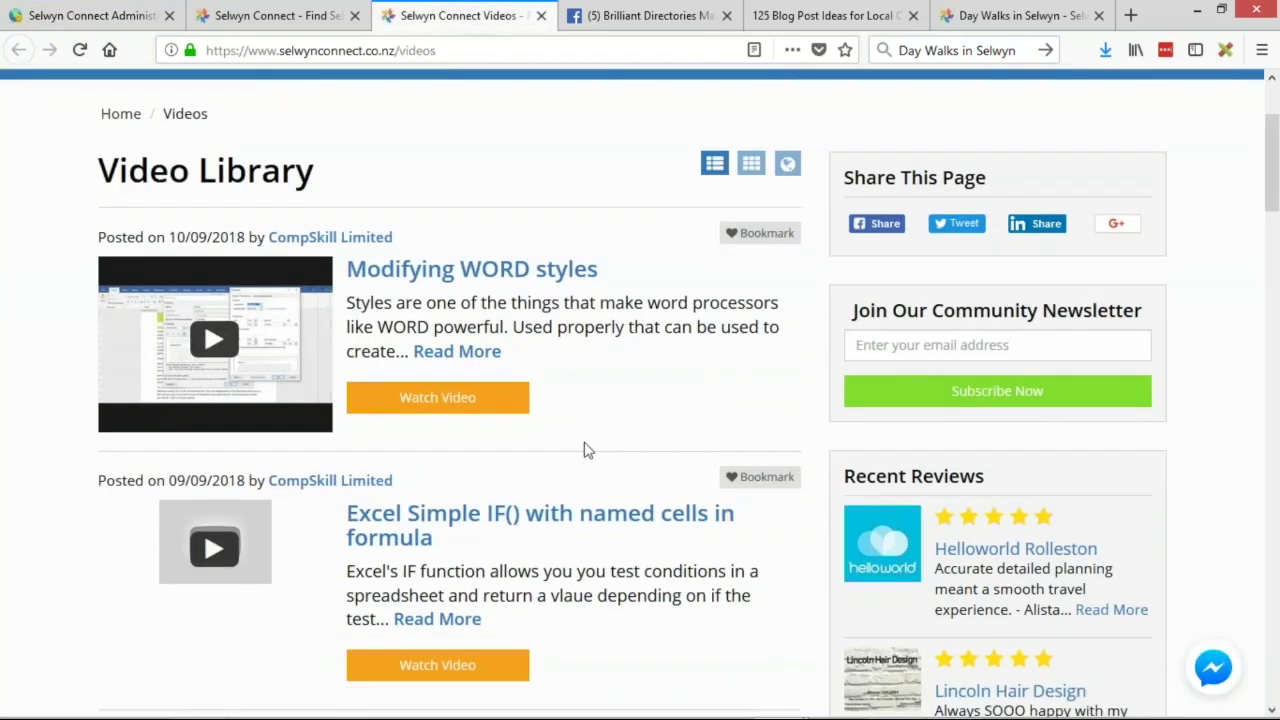
{"action": "scroll", "coordinate": [531, 380], "scroll_direction": "down", "scroll_amount": 5}
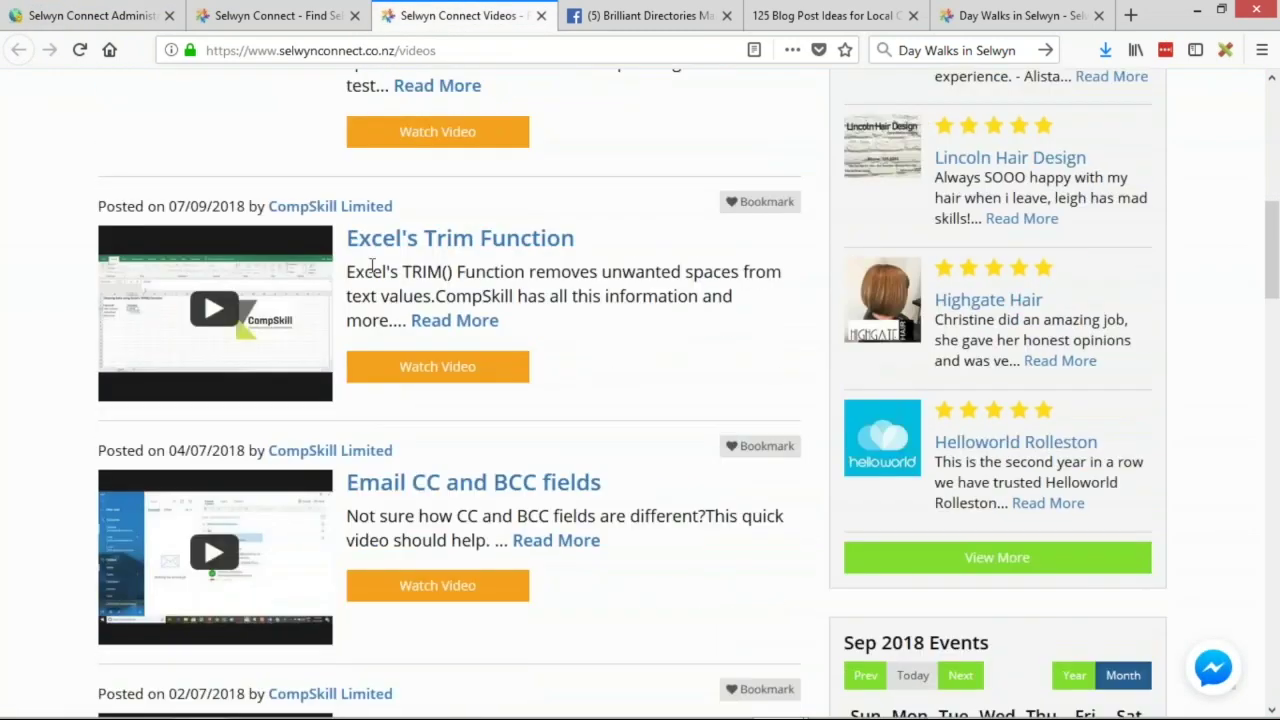
{"action": "scroll", "coordinate": [395, 263], "scroll_direction": "down", "scroll_amount": 3}
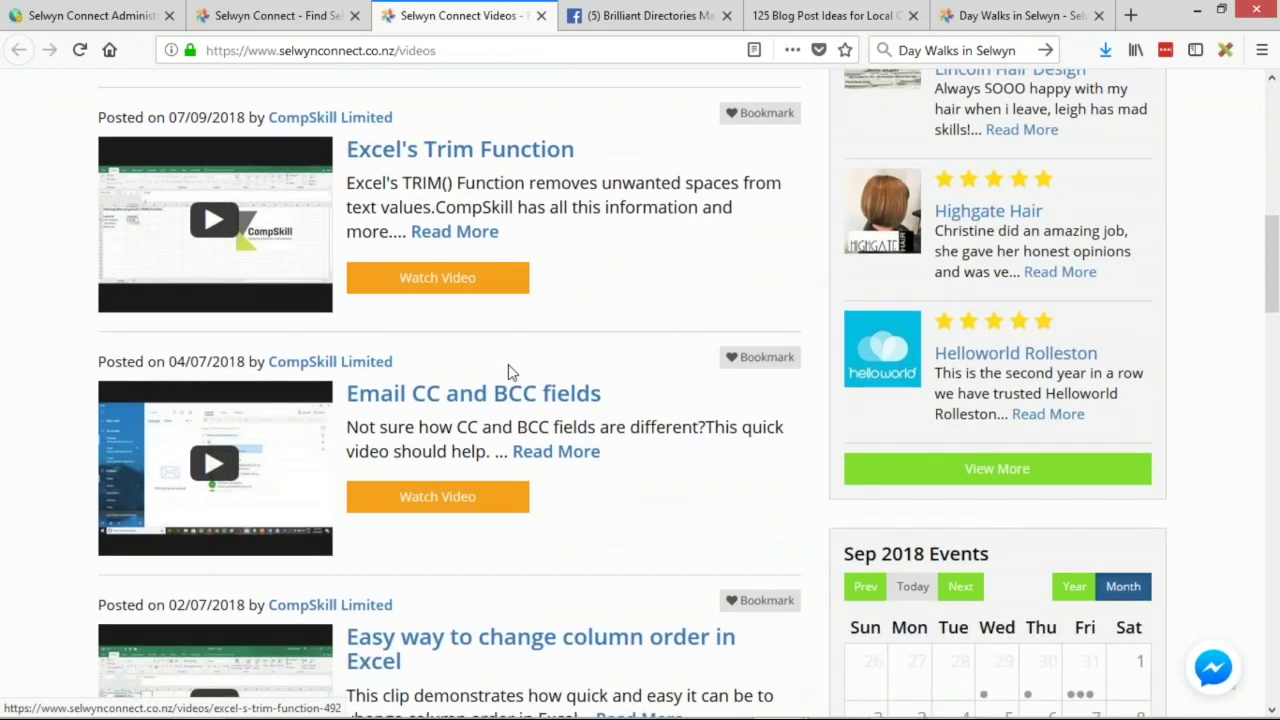
{"action": "scroll", "coordinate": [537, 409], "scroll_direction": "down", "scroll_amount": 7}
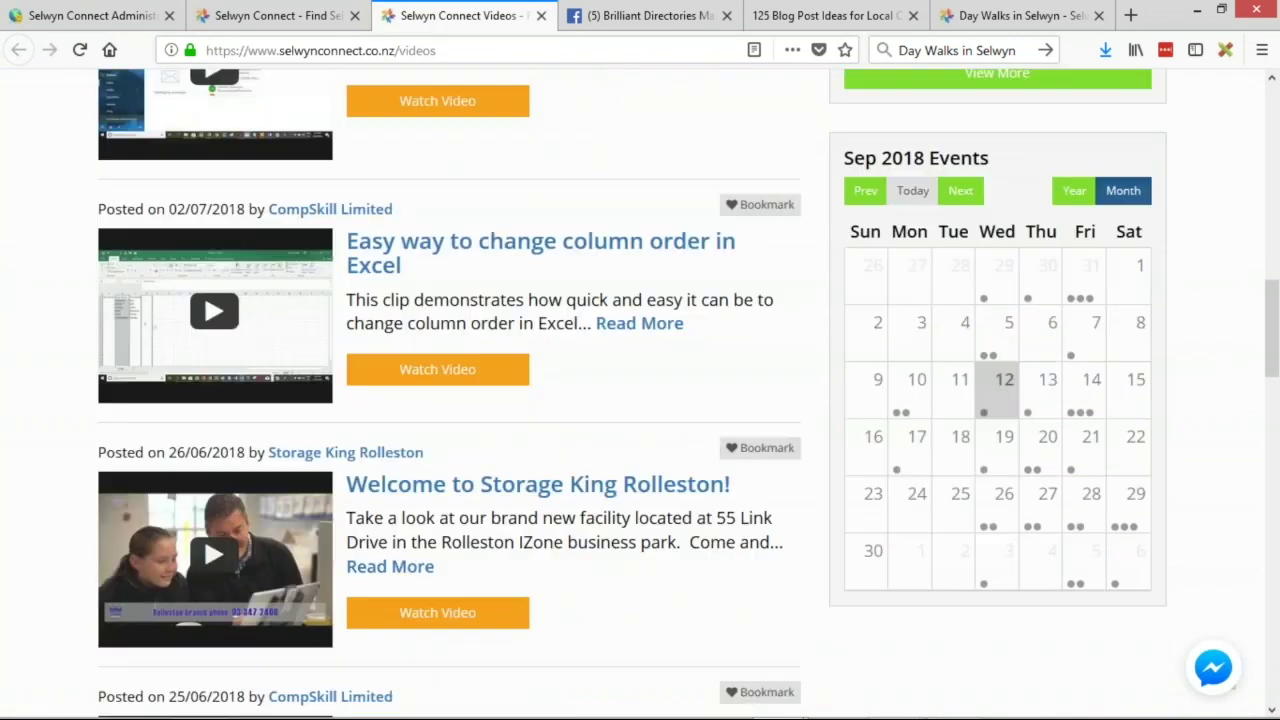
{"action": "scroll", "coordinate": [537, 412], "scroll_direction": "up", "scroll_amount": 3}
{"action": "scroll", "coordinate": [537, 412], "scroll_direction": "down", "scroll_amount": 3}
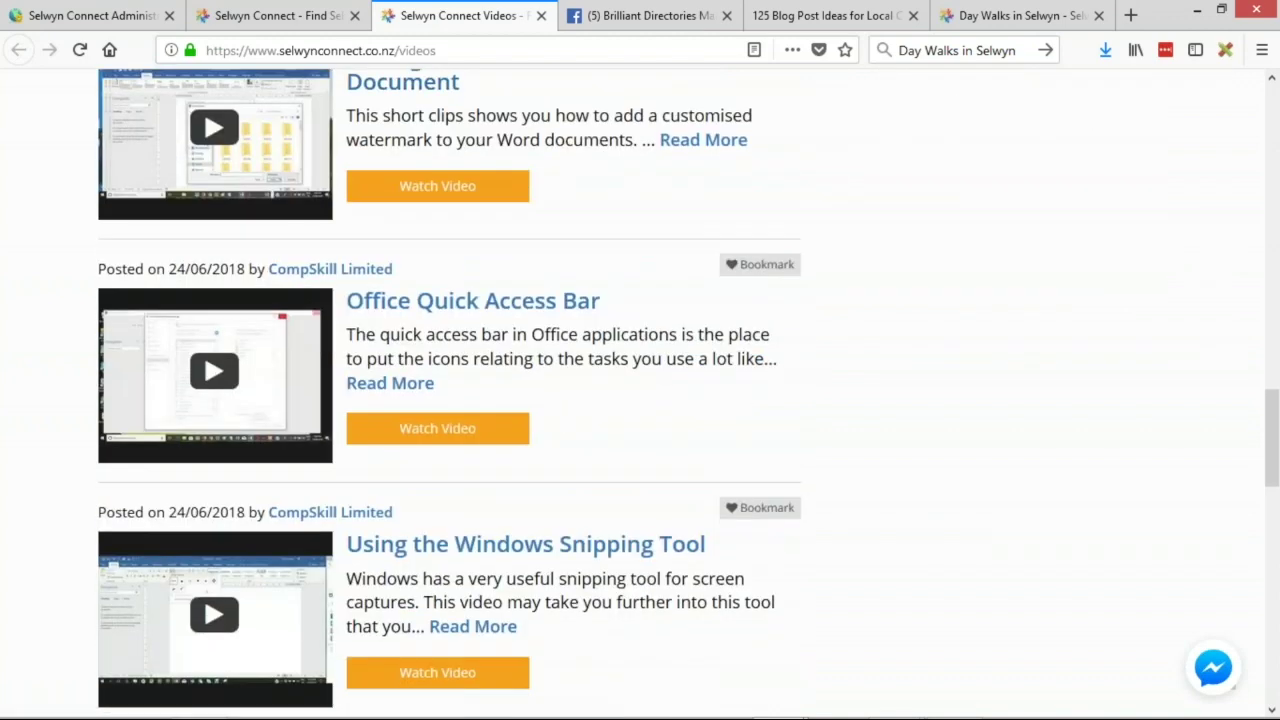
{"action": "scroll", "coordinate": [537, 412], "scroll_direction": "down", "scroll_amount": 3}
{"action": "scroll", "coordinate": [537, 412], "scroll_direction": "up", "scroll_amount": 13}
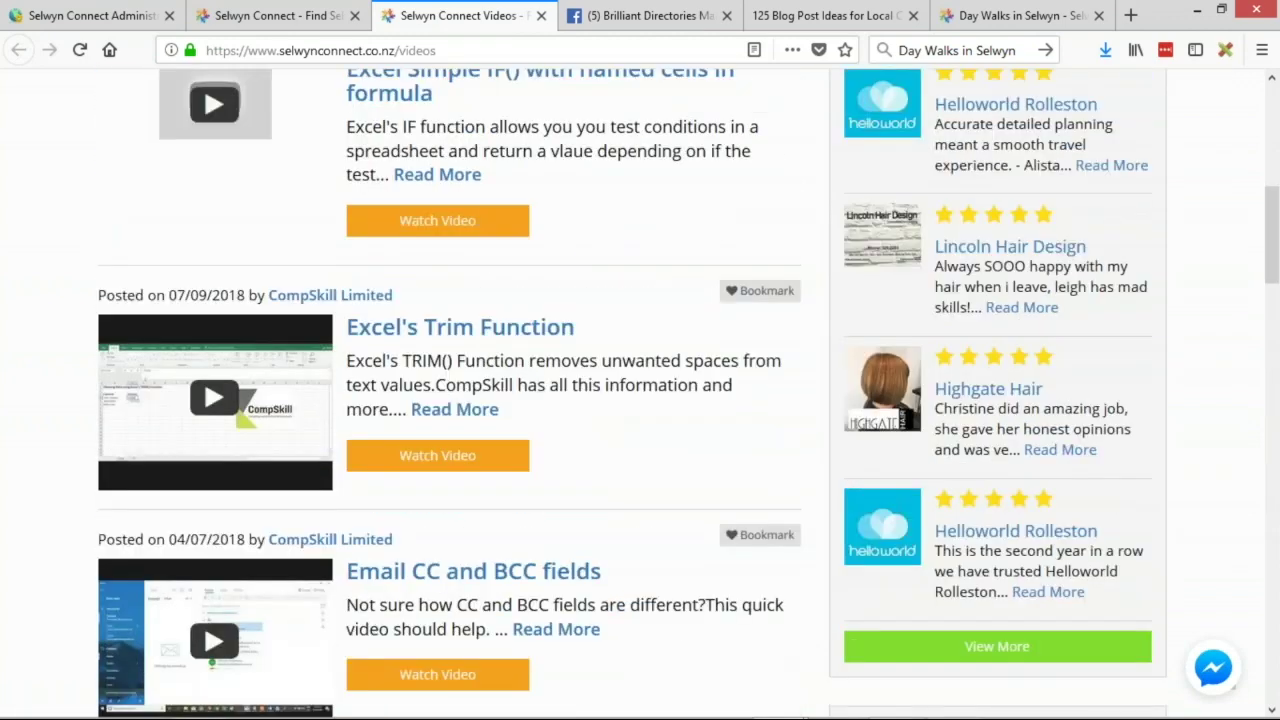
{"action": "scroll", "coordinate": [537, 412], "scroll_direction": "up", "scroll_amount": 3}
- Return to the header main menu, rename the Videos item to "Member Videos" and save the changes
{"action": "key", "text": "ctrl+1"}
{"action": "left_click", "coordinate": [297, 656]}
{"action": "type", "text": "Member Videos"}
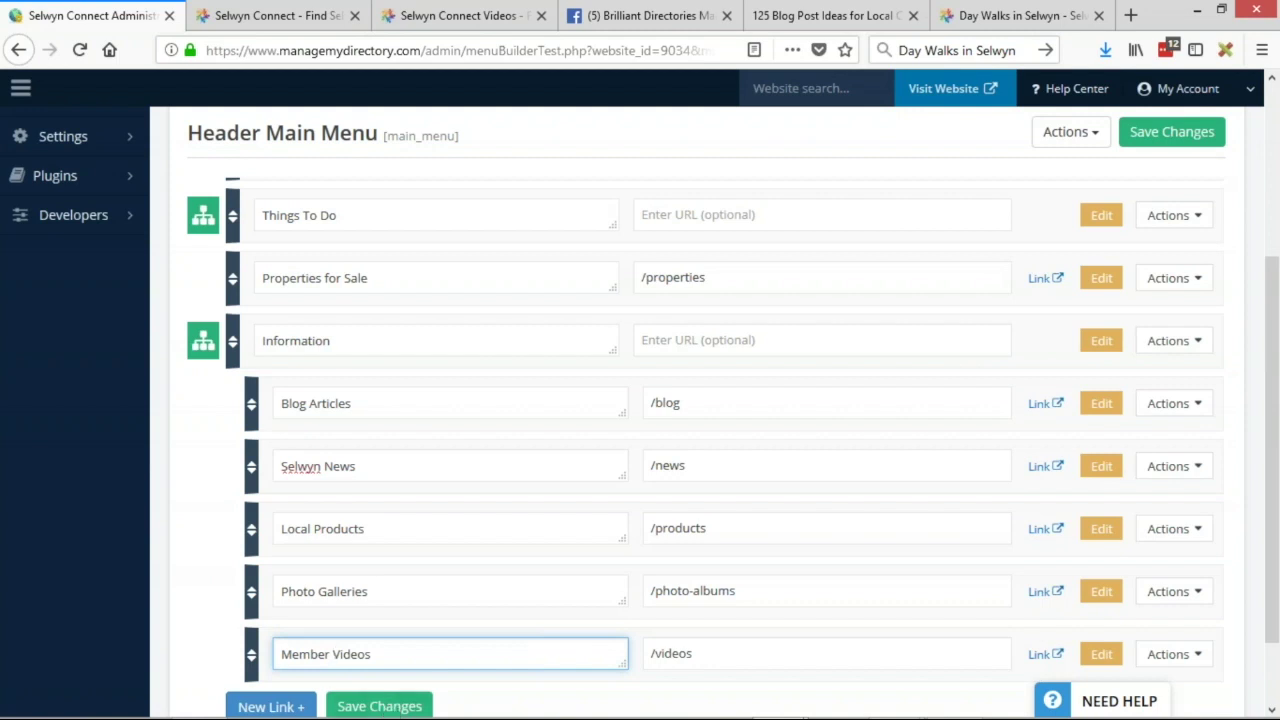
{"action": "scroll", "coordinate": [320, 497], "scroll_direction": "down", "scroll_amount": 2}
{"action": "left_click", "coordinate": [404, 618]}
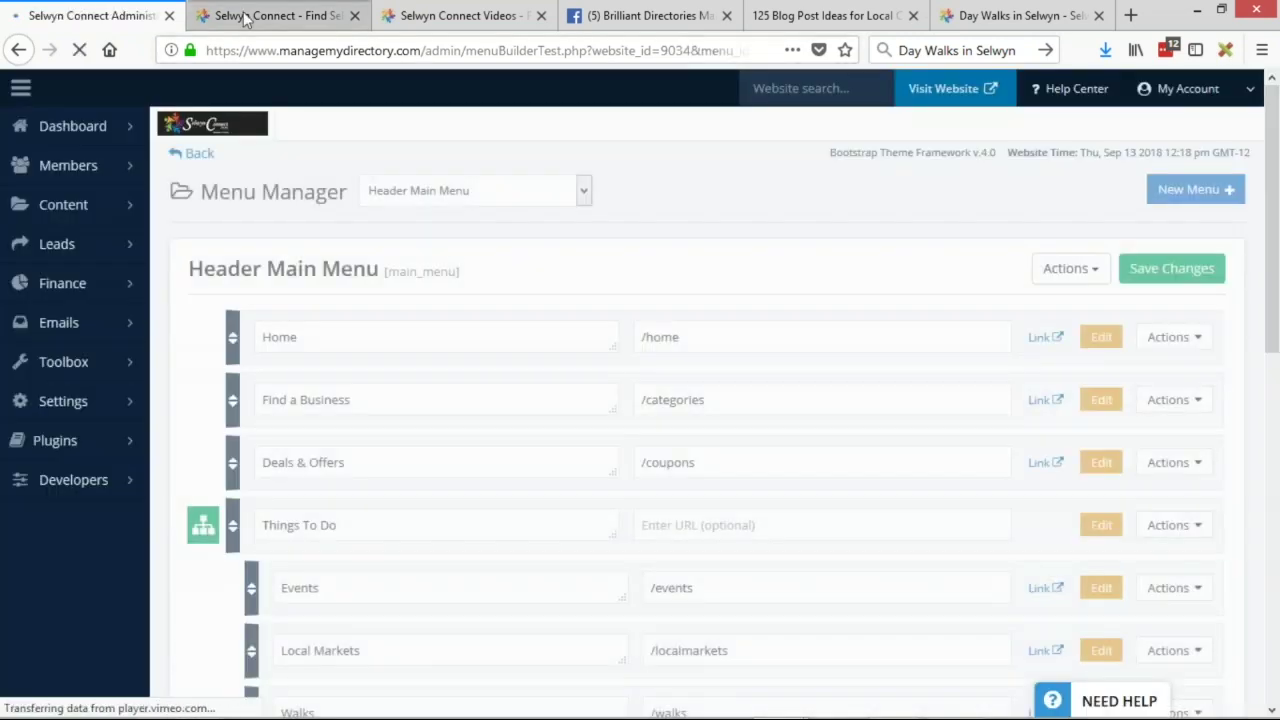
- Reload the Selwyn Connect homepage and compare its navigation bar with the old one on the Videos page
{"action": "left_click", "coordinate": [275, 15]}
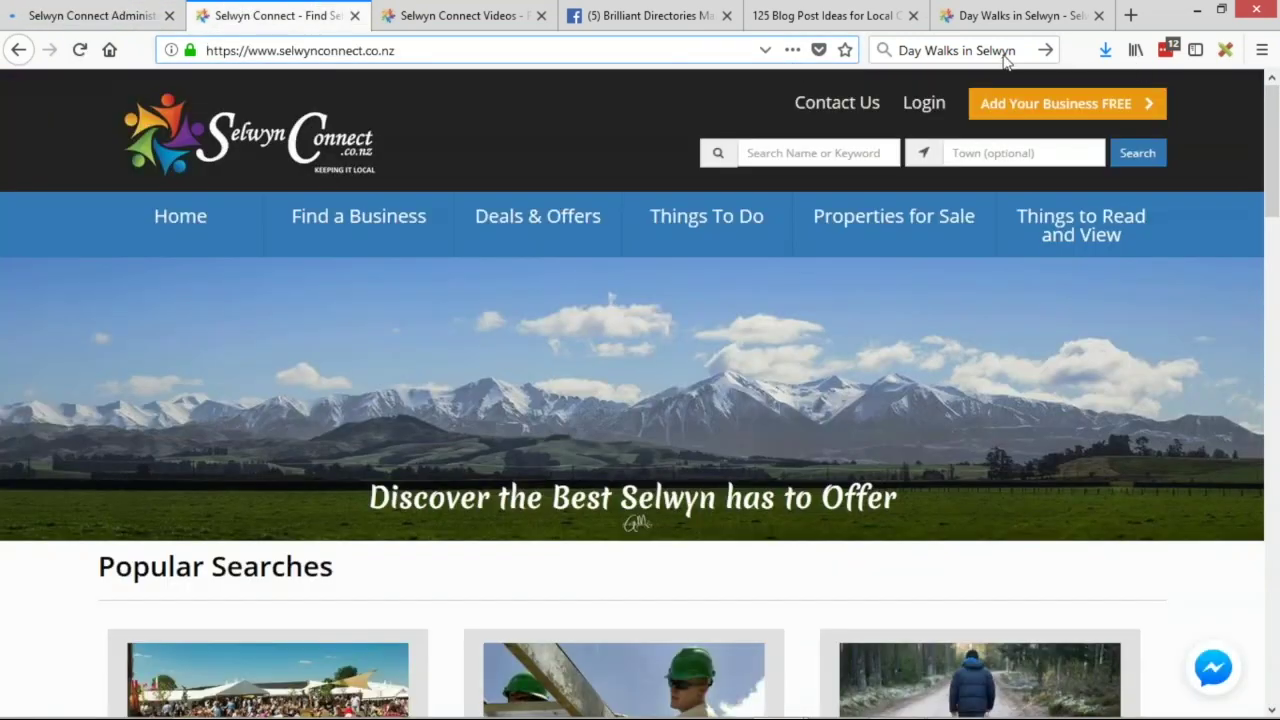
{"action": "key", "text": "F5"}
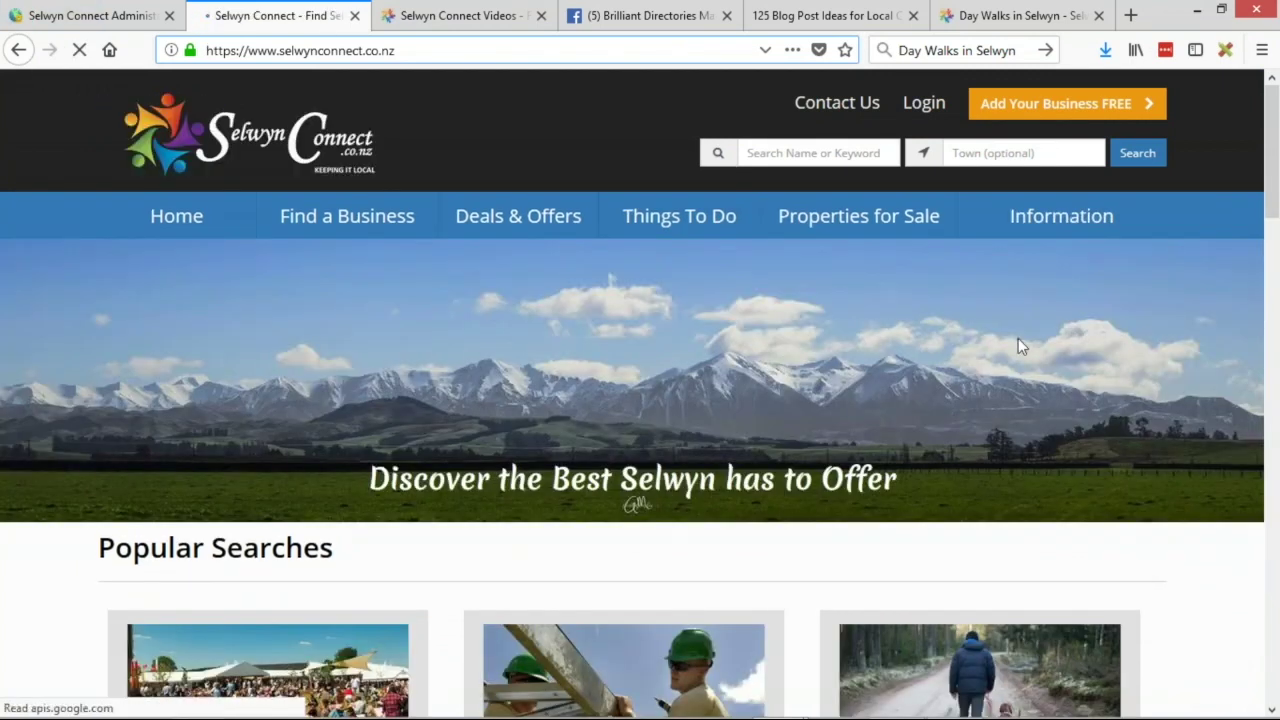
{"action": "mouse_move", "coordinate": [1045, 220]}
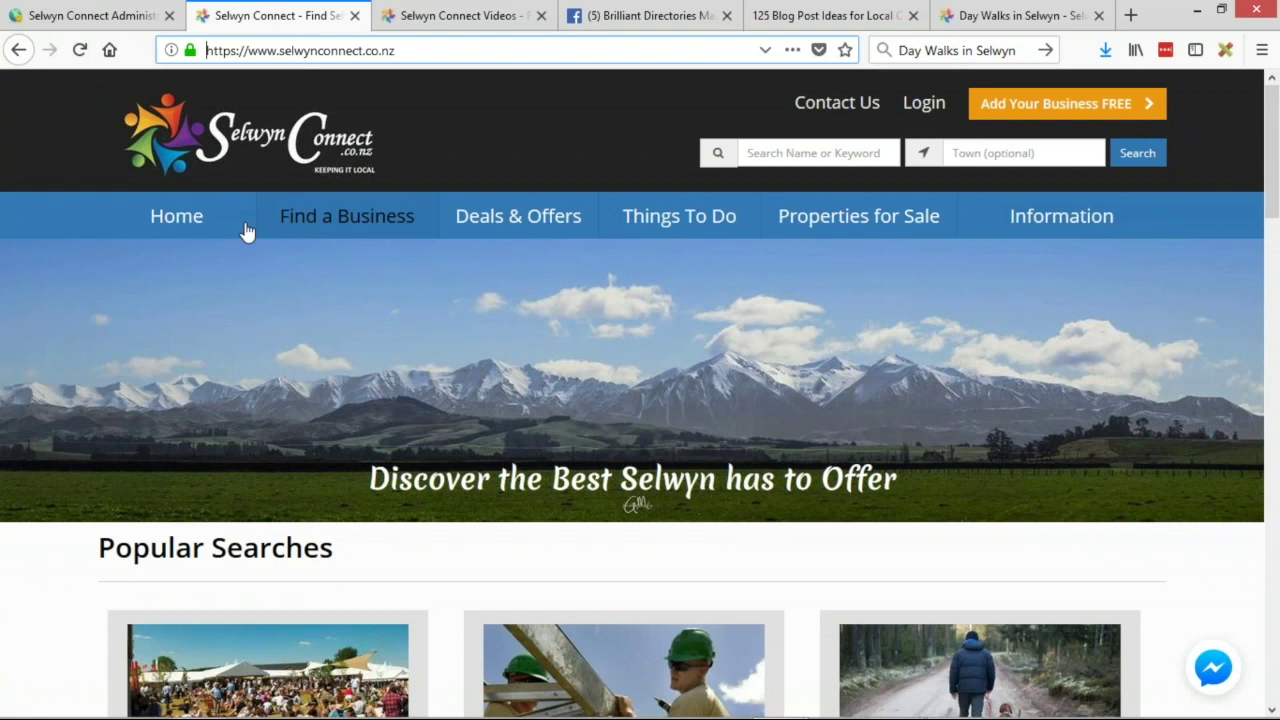
{"action": "left_click", "coordinate": [458, 15]}
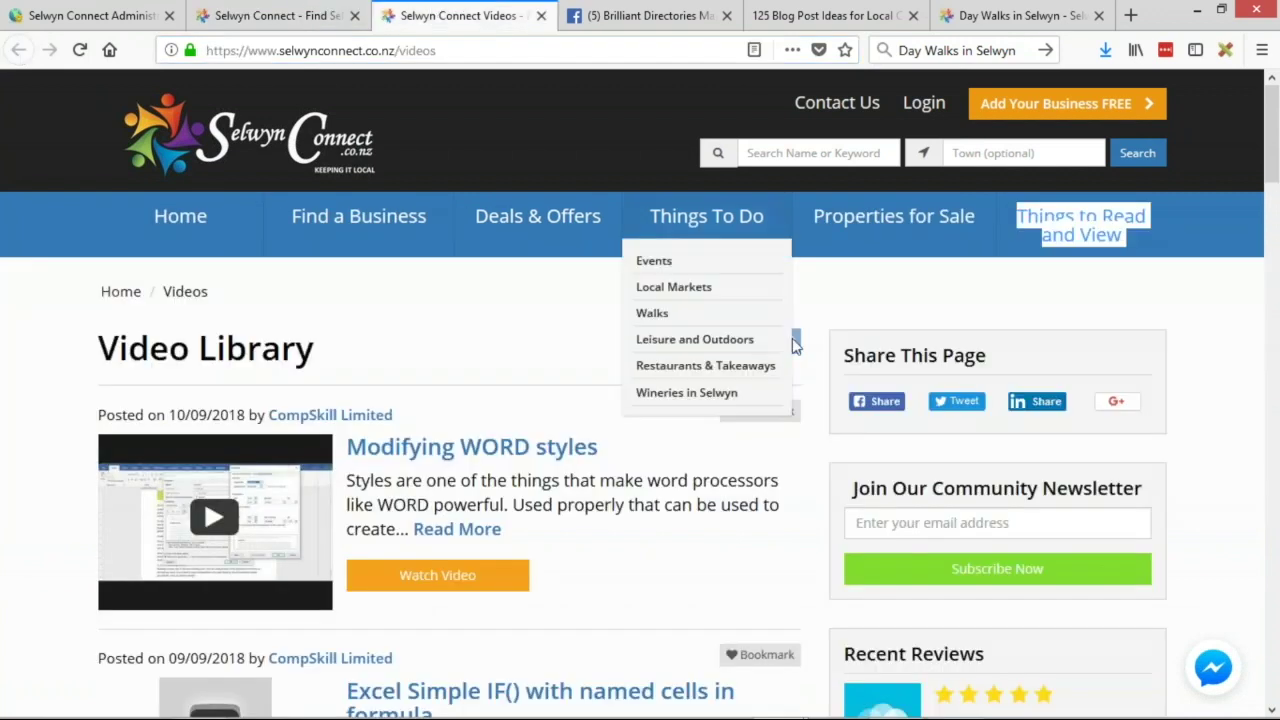
{"action": "left_click", "coordinate": [278, 15]}
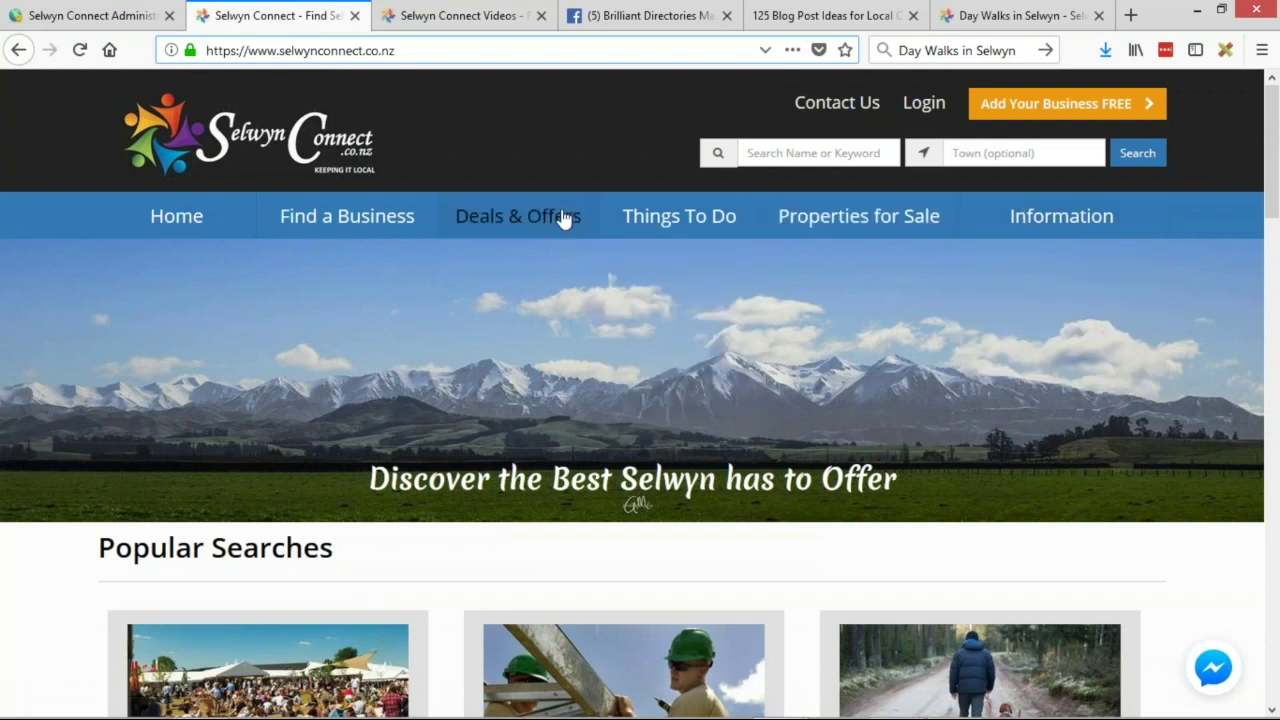
- Go back to the directory admin and open the Design Settings
{"action": "key", "text": "ctrl+Page_Up"}
{"action": "mouse_move", "coordinate": [80, 410]}
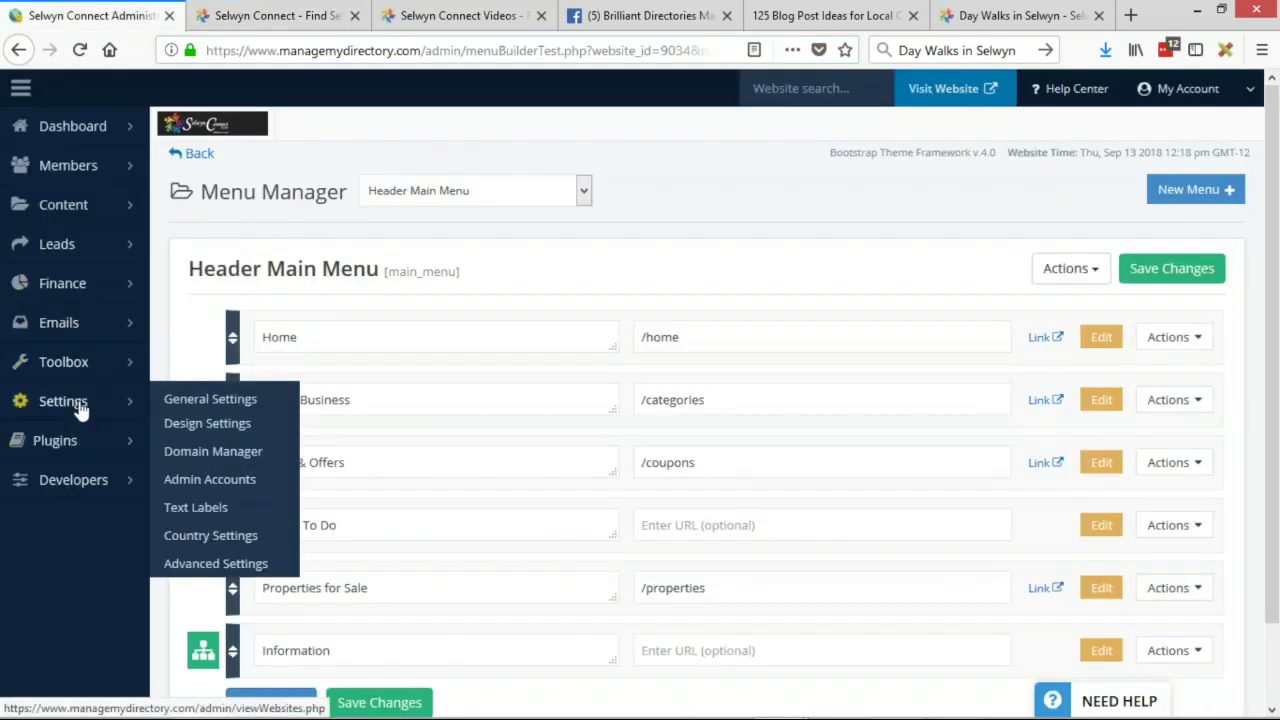
{"action": "left_click", "coordinate": [240, 402]}
{"action": "key", "text": "ctrl+Page_Down"}
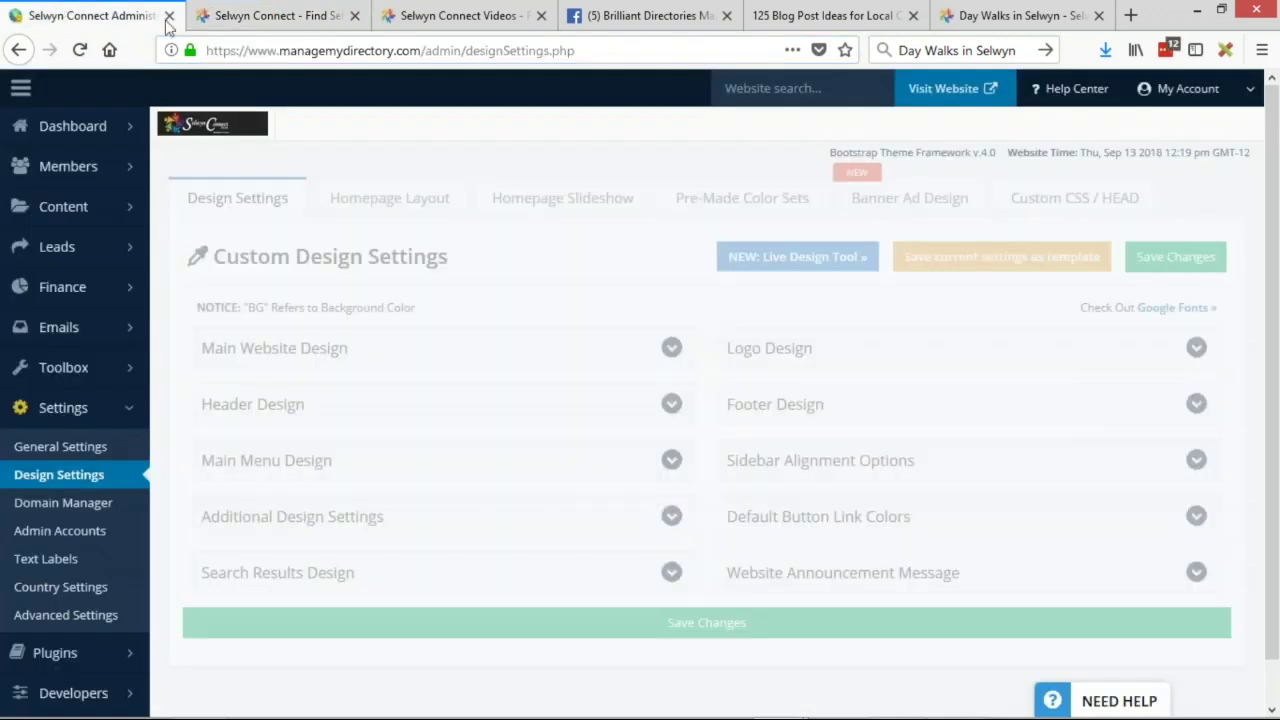
{"action": "left_click", "coordinate": [90, 15]}
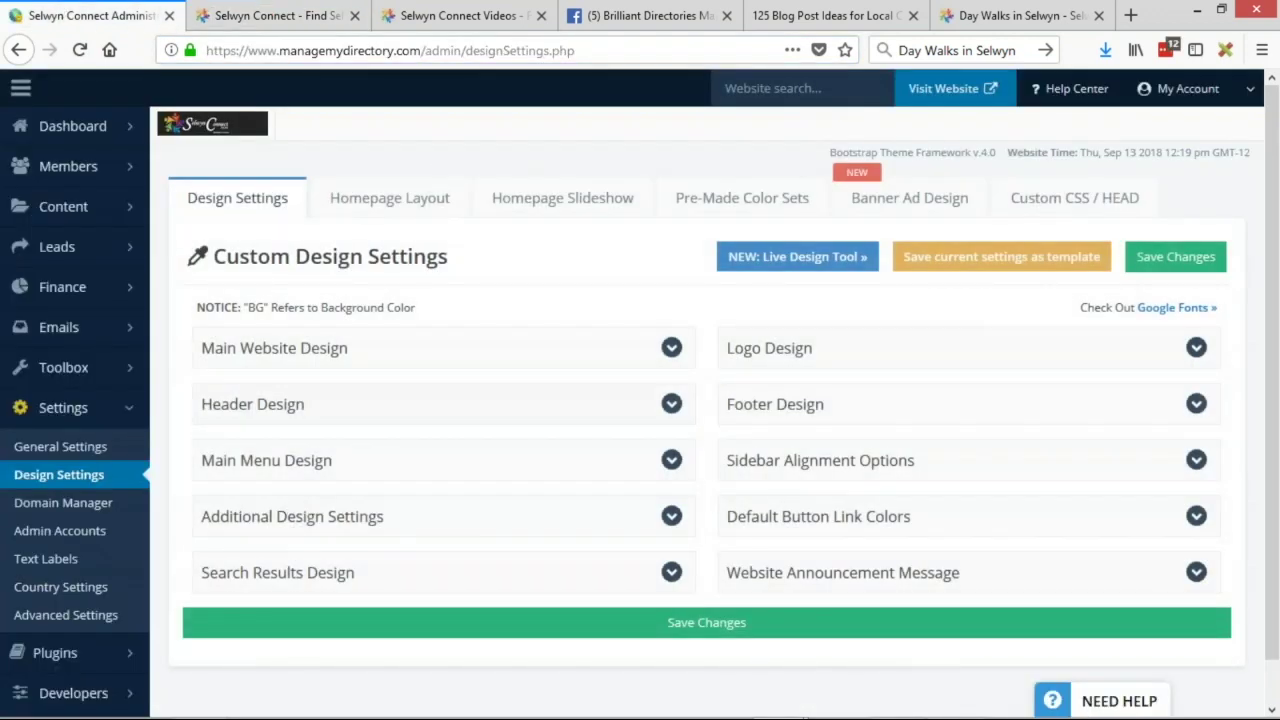
- Set the Link Hover Color in Main Menu Design to white and save the design settings
{"action": "left_click", "coordinate": [232, 460]}
{"action": "scroll", "coordinate": [240, 460], "scroll_direction": "down", "scroll_amount": 2}
{"action": "left_click", "coordinate": [275, 520]}
{"action": "left_click_drag", "start_coordinate": [300, 340], "coordinate": [251, 289]}
{"action": "left_click", "coordinate": [396, 478]}
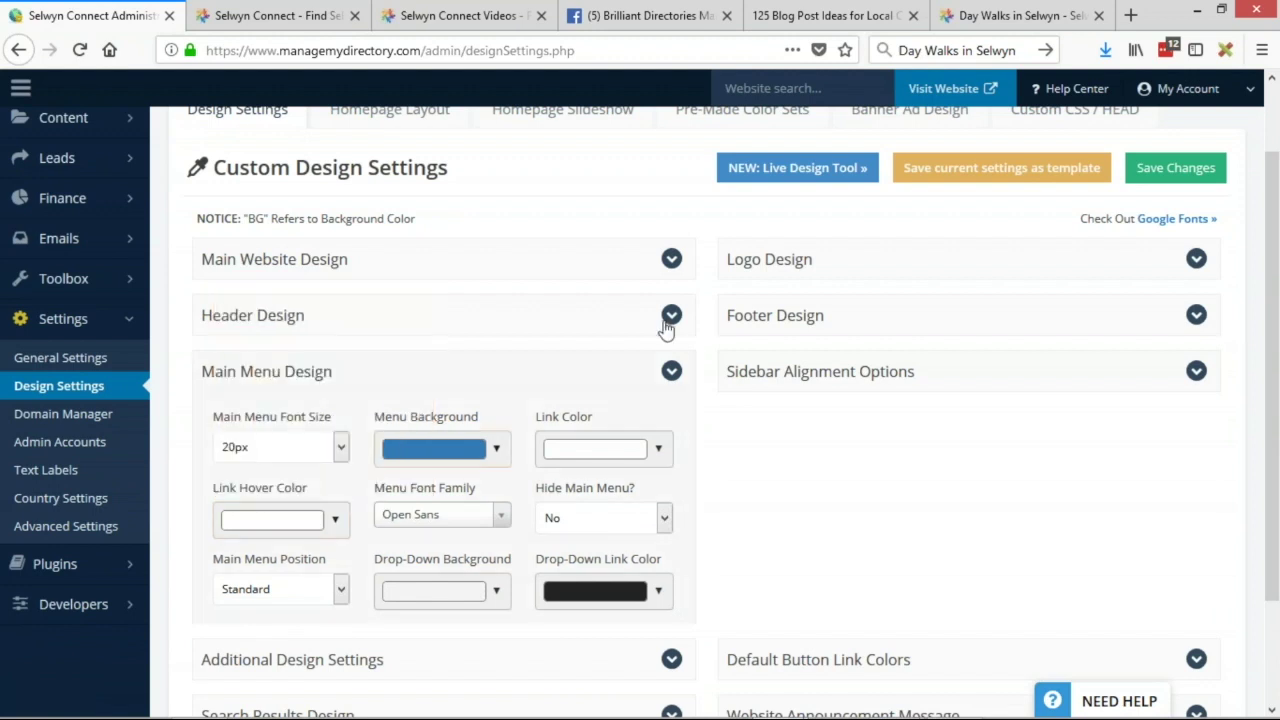
{"action": "left_click", "coordinate": [1152, 172]}
- Examine the Popular Searches heading and image tiles on the Selwyn Connect homepage
{"action": "left_click", "coordinate": [300, 12]}
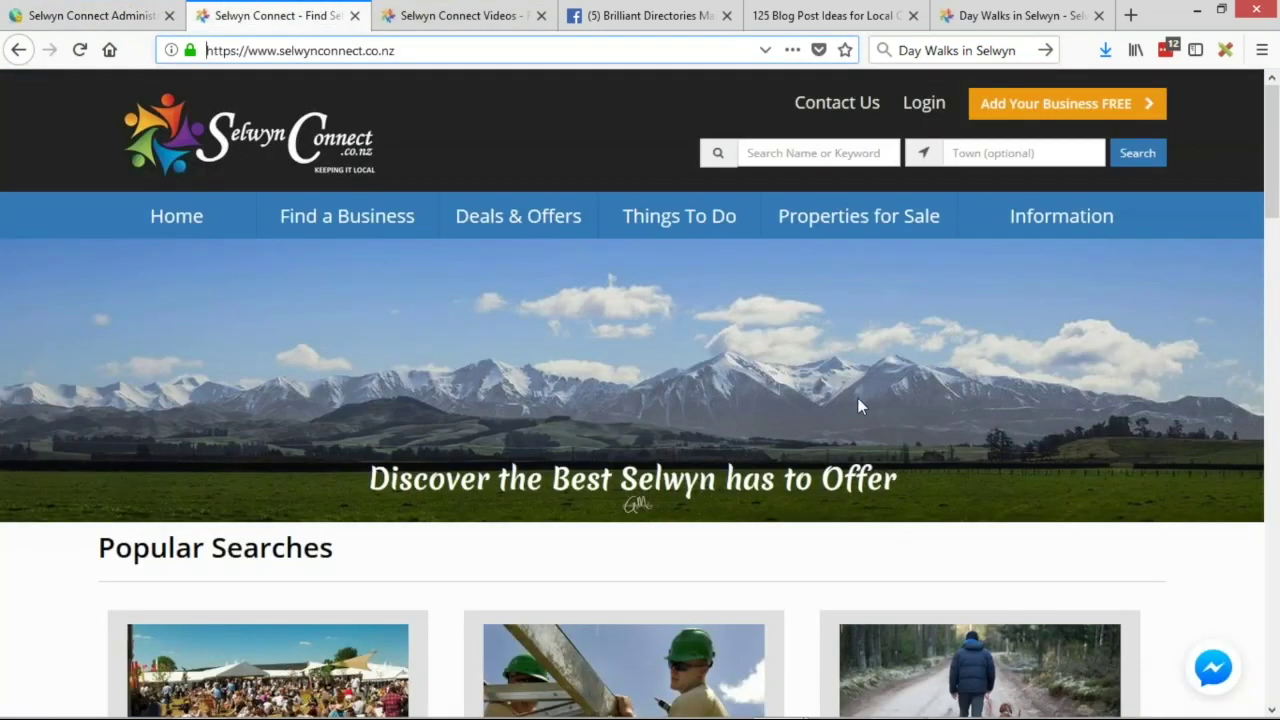
{"action": "scroll", "coordinate": [201, 337], "scroll_direction": "down", "scroll_amount": 8}
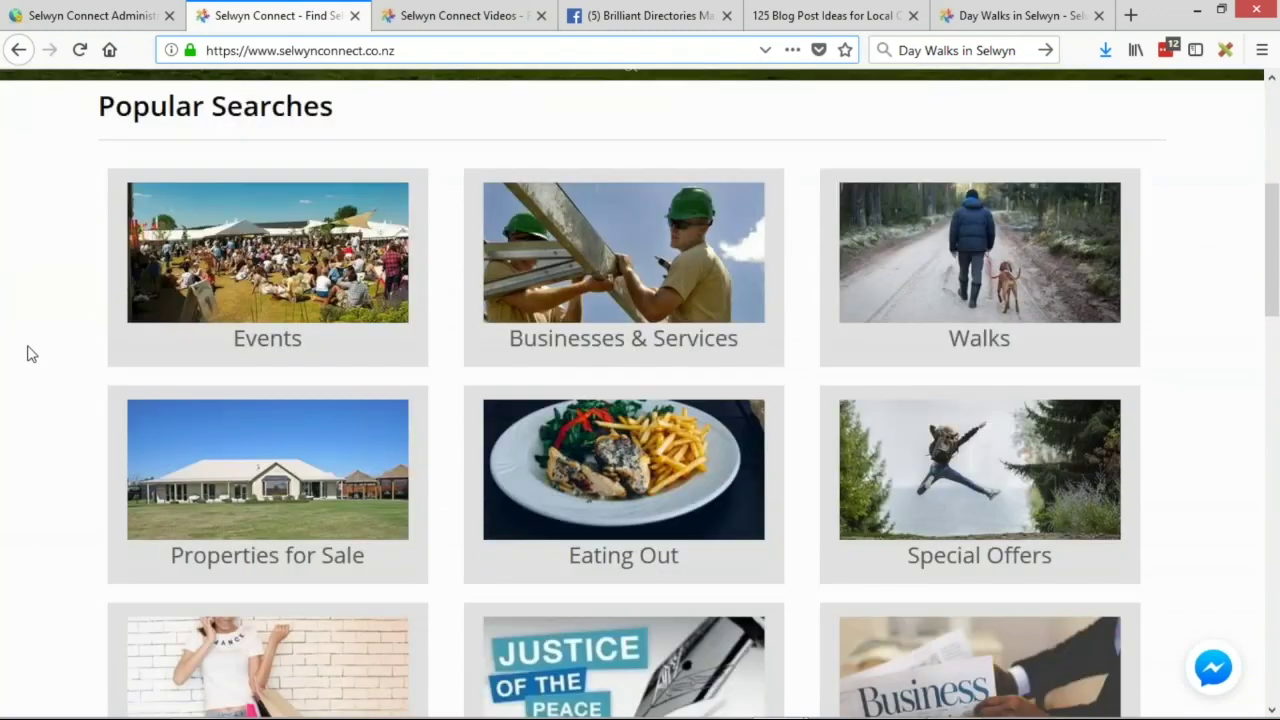
{"action": "scroll", "coordinate": [677, 425], "scroll_direction": "up", "scroll_amount": 3}
{"action": "scroll", "coordinate": [677, 425], "scroll_direction": "up", "scroll_amount": 2}
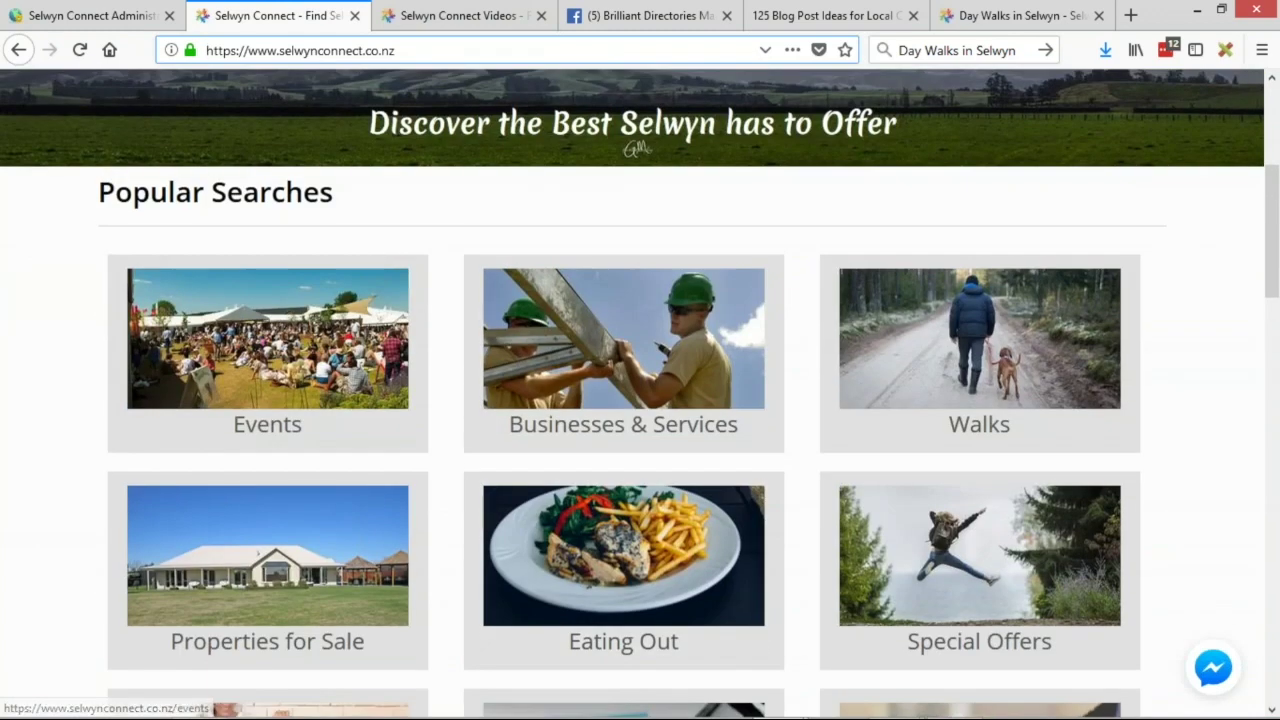
{"action": "scroll", "coordinate": [197, 426], "scroll_direction": "down", "scroll_amount": 3}
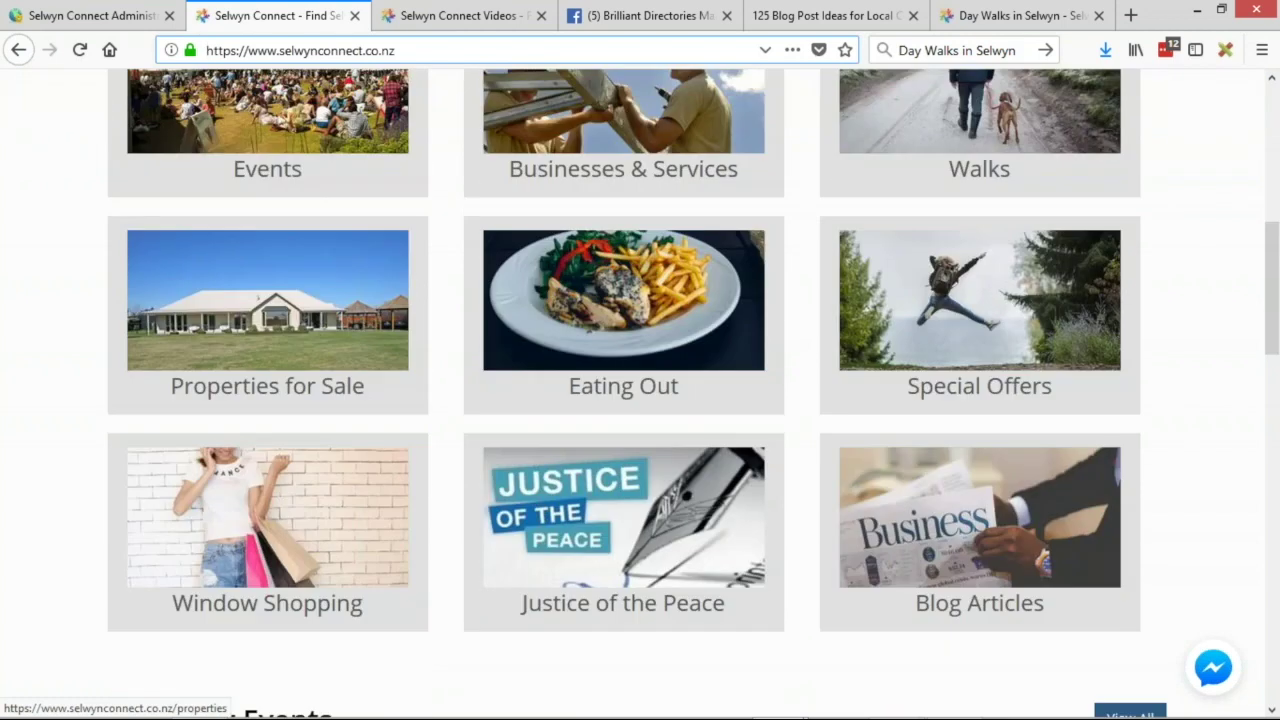
{"action": "scroll", "coordinate": [37, 443], "scroll_direction": "up", "scroll_amount": 1}
{"action": "scroll", "coordinate": [163, 349], "scroll_direction": "up", "scroll_amount": 1}
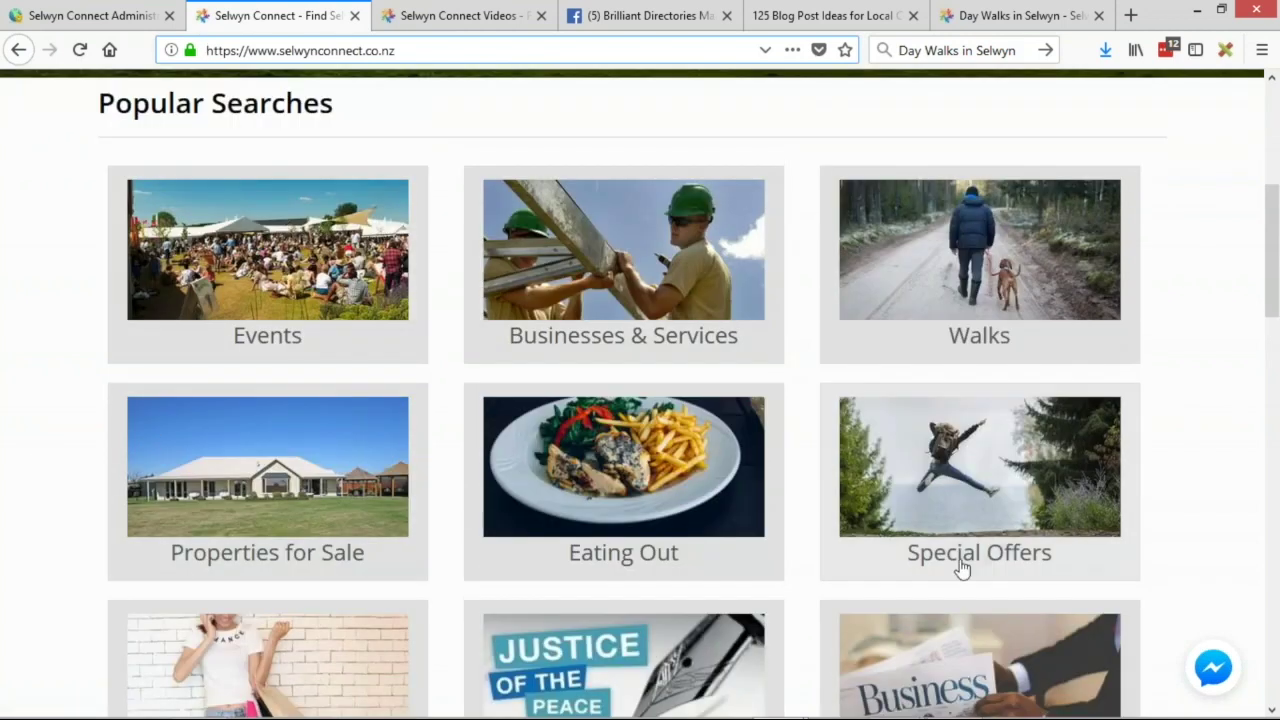
{"action": "scroll", "coordinate": [963, 569], "scroll_direction": "down", "scroll_amount": 1}
{"action": "scroll", "coordinate": [712, 515], "scroll_direction": "up", "scroll_amount": 2}
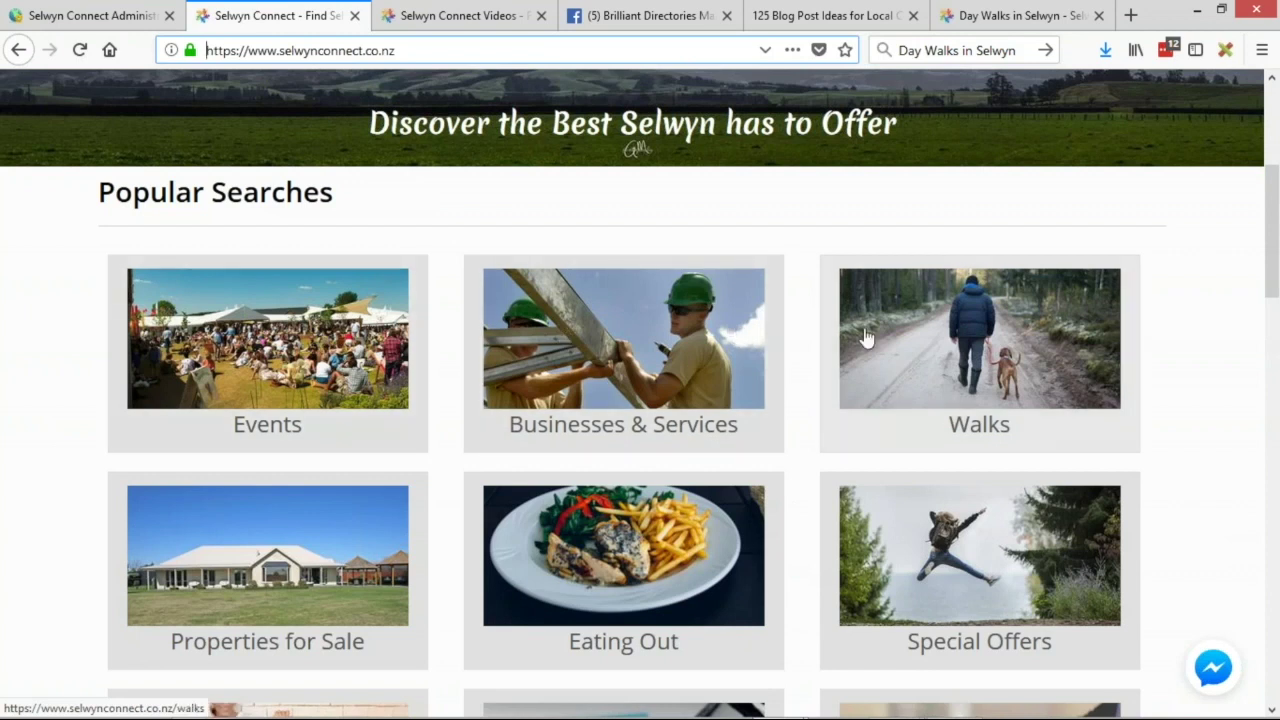
{"action": "scroll", "coordinate": [98, 372], "scroll_direction": "up", "scroll_amount": 2}
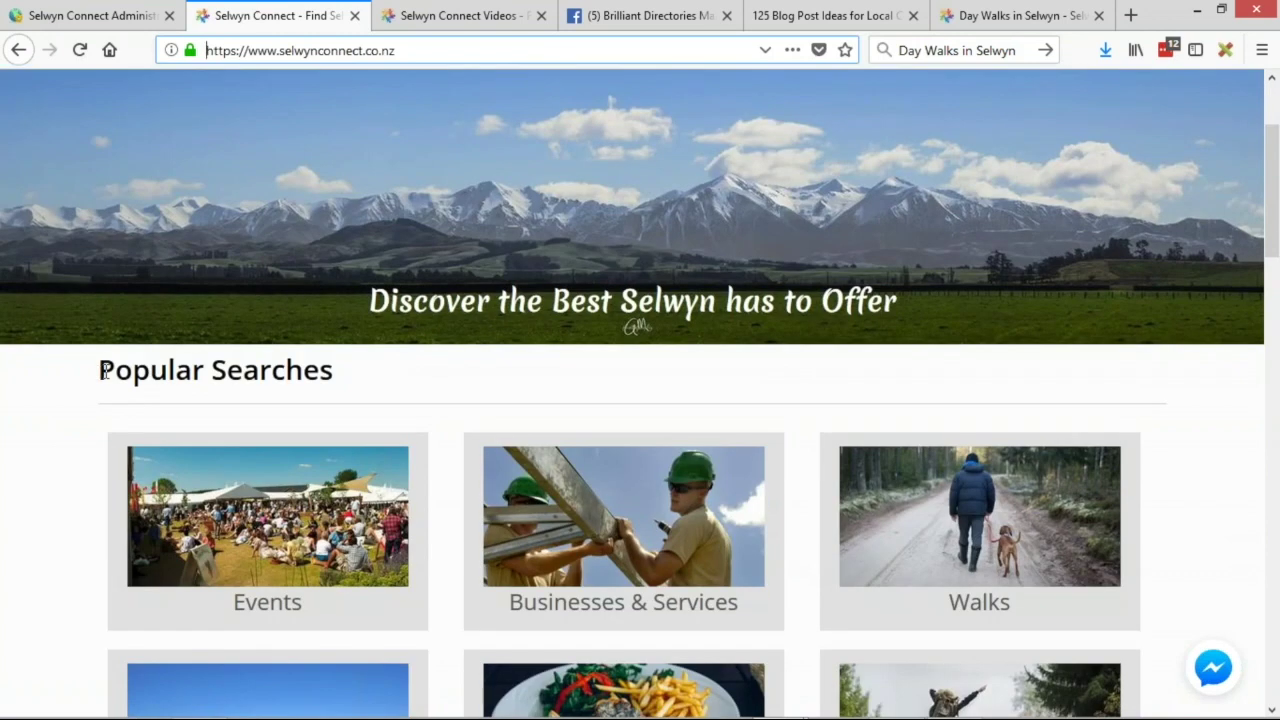
{"action": "left_click_drag", "start_coordinate": [104, 372], "coordinate": [625, 420]}
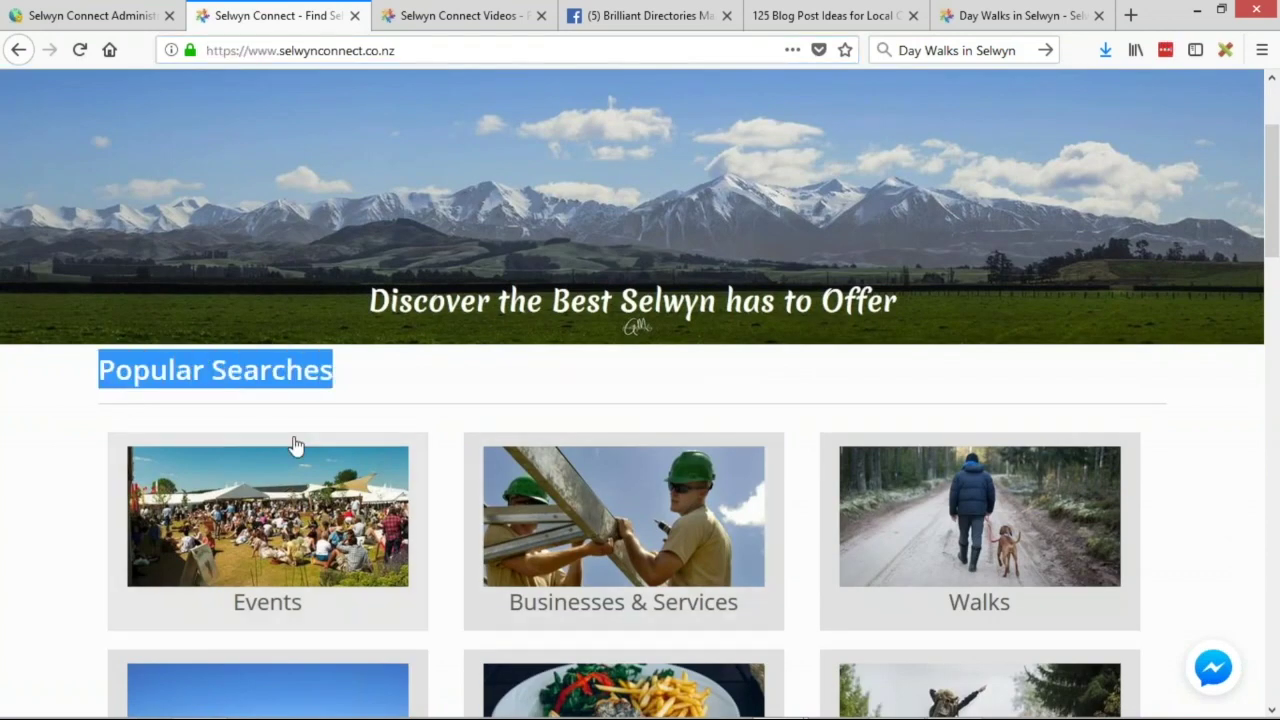
{"action": "left_click", "coordinate": [108, 363]}
{"action": "scroll", "coordinate": [138, 530], "scroll_direction": "up", "scroll_amount": 2}
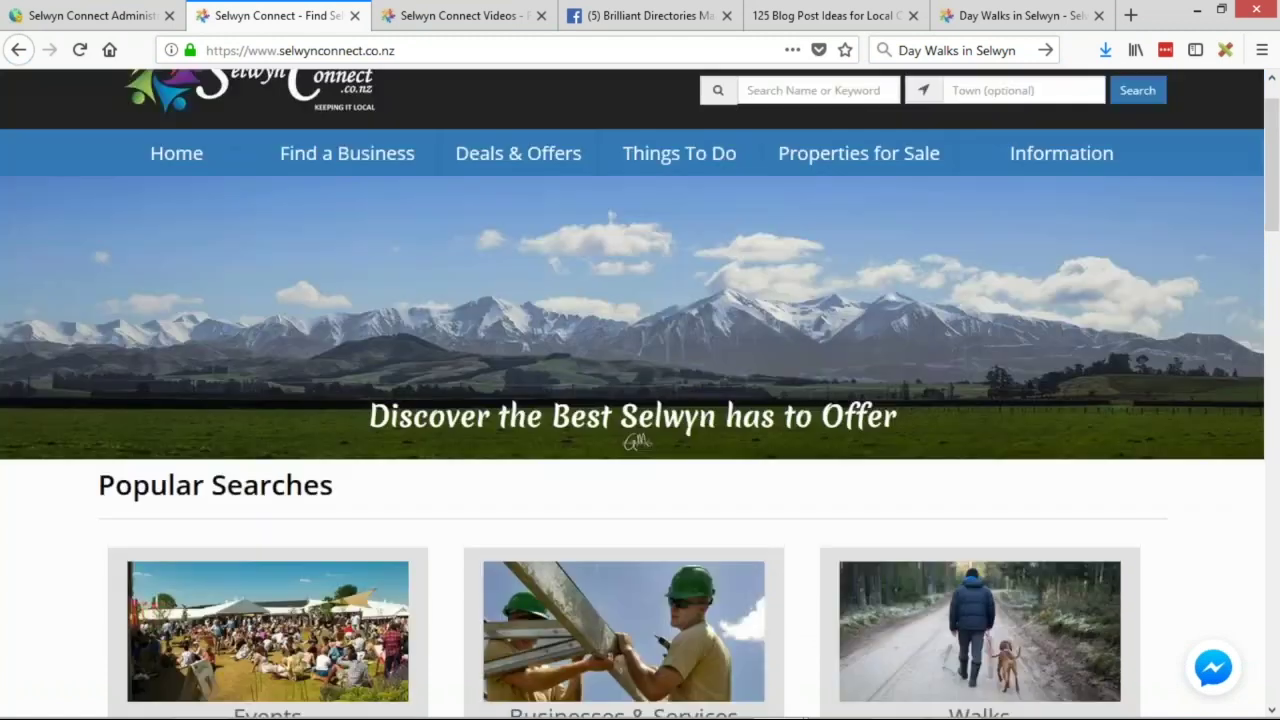
- Return to the directory admin and open the Quick Links menu for editing in Menu Manager
{"action": "left_click", "coordinate": [104, 24]}
{"action": "mouse_move", "coordinate": [80, 290]}
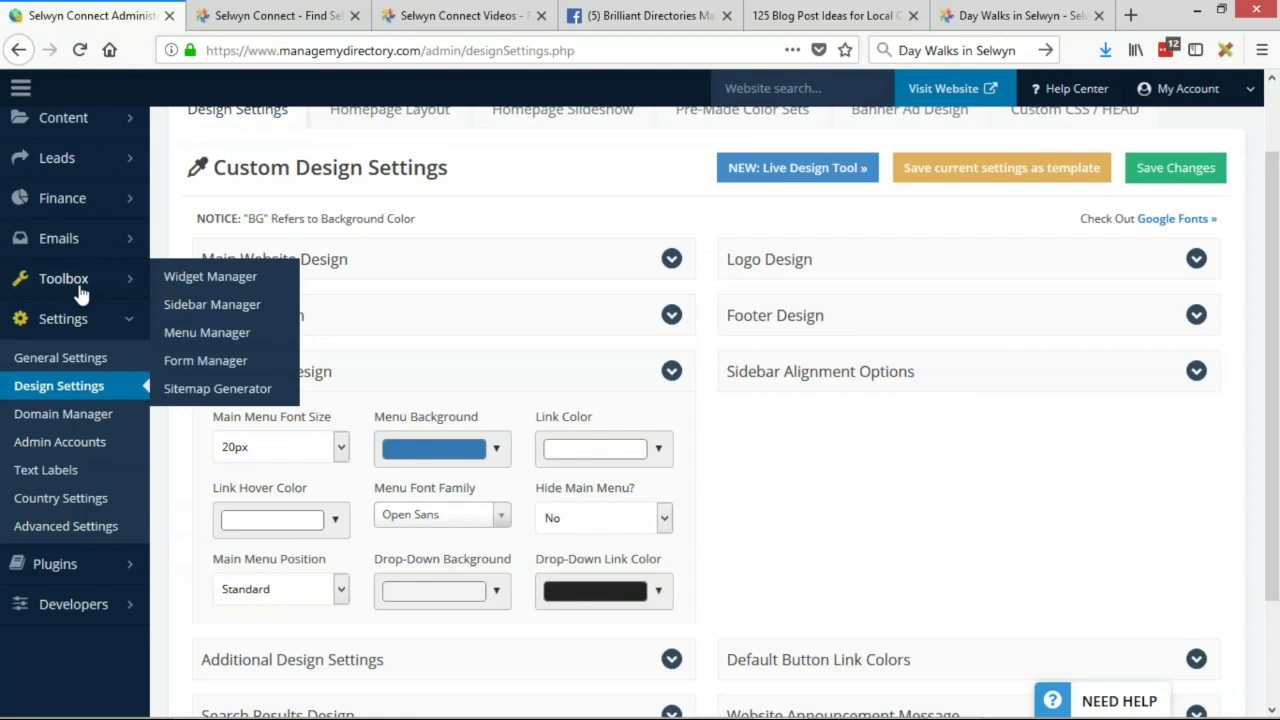
{"action": "left_click", "coordinate": [218, 340]}
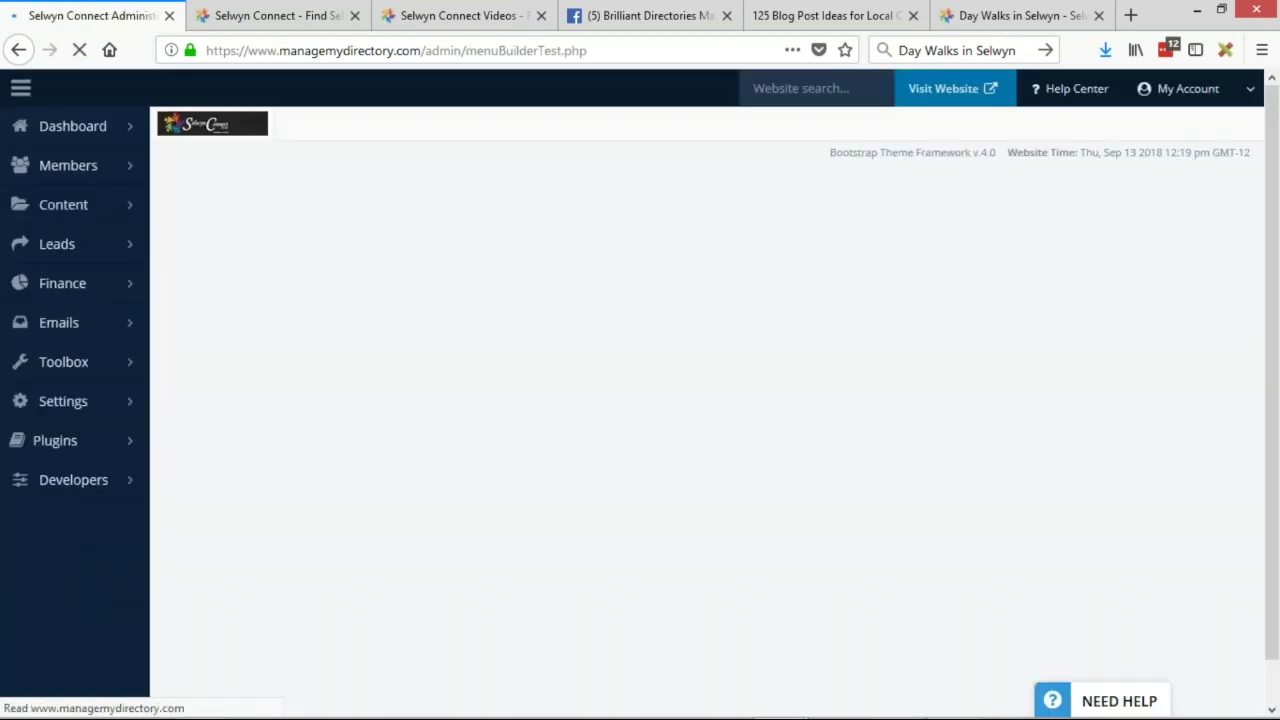
{"action": "left_click", "coordinate": [197, 590]}
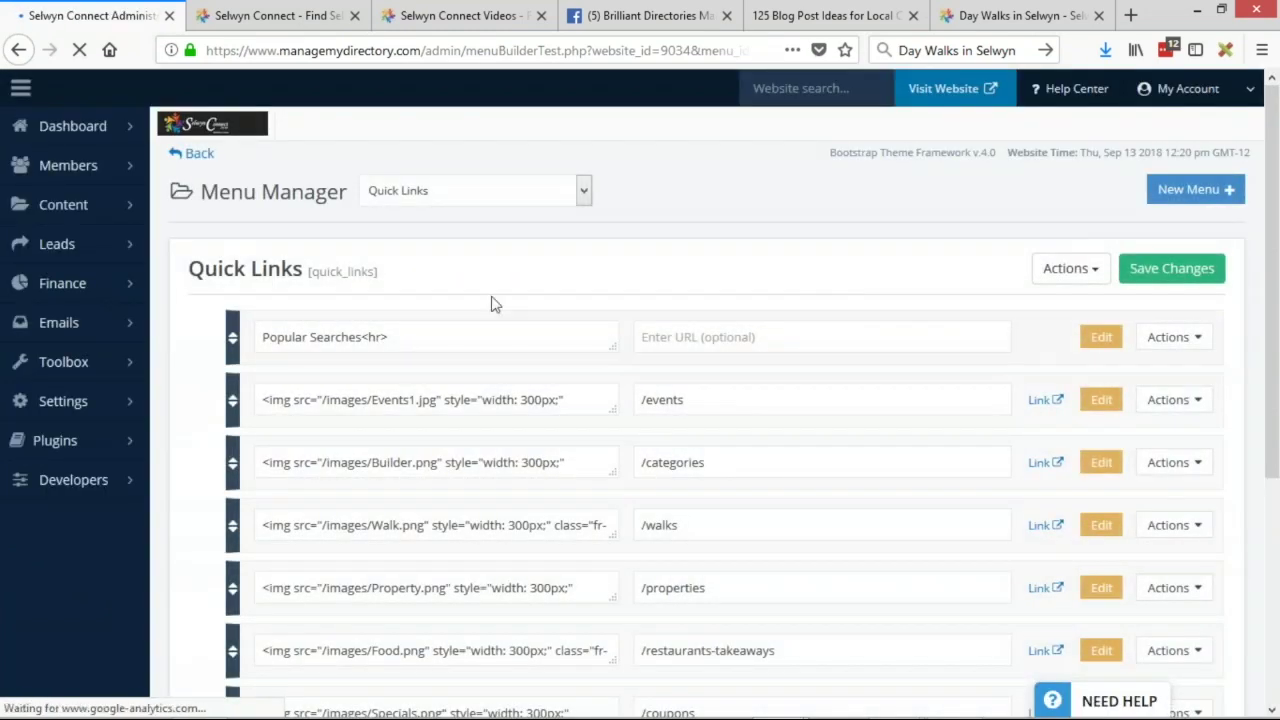
- Add a blank link with <li> outer CSS class "clearfix clearfix-lg" to Quick Links and move it above Popular Searches
{"action": "scroll", "coordinate": [212, 517], "scroll_direction": "down", "scroll_amount": 3}
{"action": "scroll", "coordinate": [212, 517], "scroll_direction": "down", "scroll_amount": 2}
{"action": "left_click", "coordinate": [284, 624]}
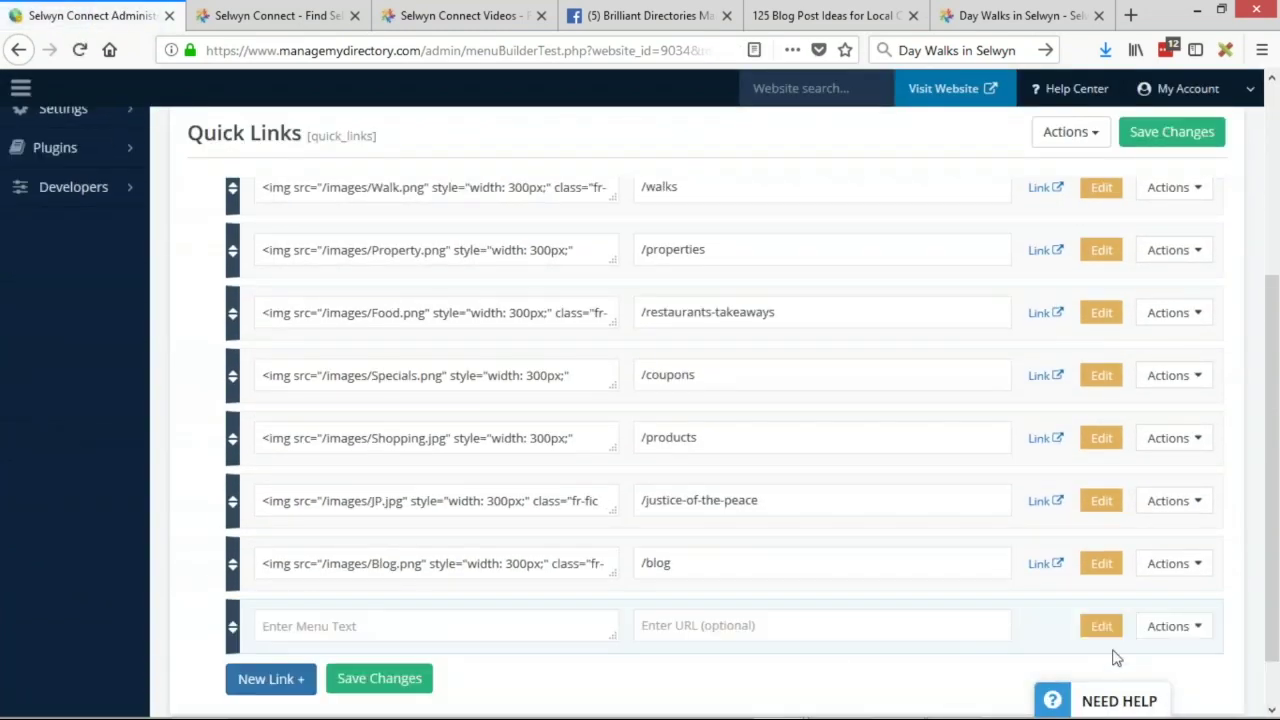
{"action": "left_click", "coordinate": [1097, 622]}
{"action": "scroll", "coordinate": [911, 506], "scroll_direction": "down", "scroll_amount": 2}
{"action": "left_click", "coordinate": [979, 530]}
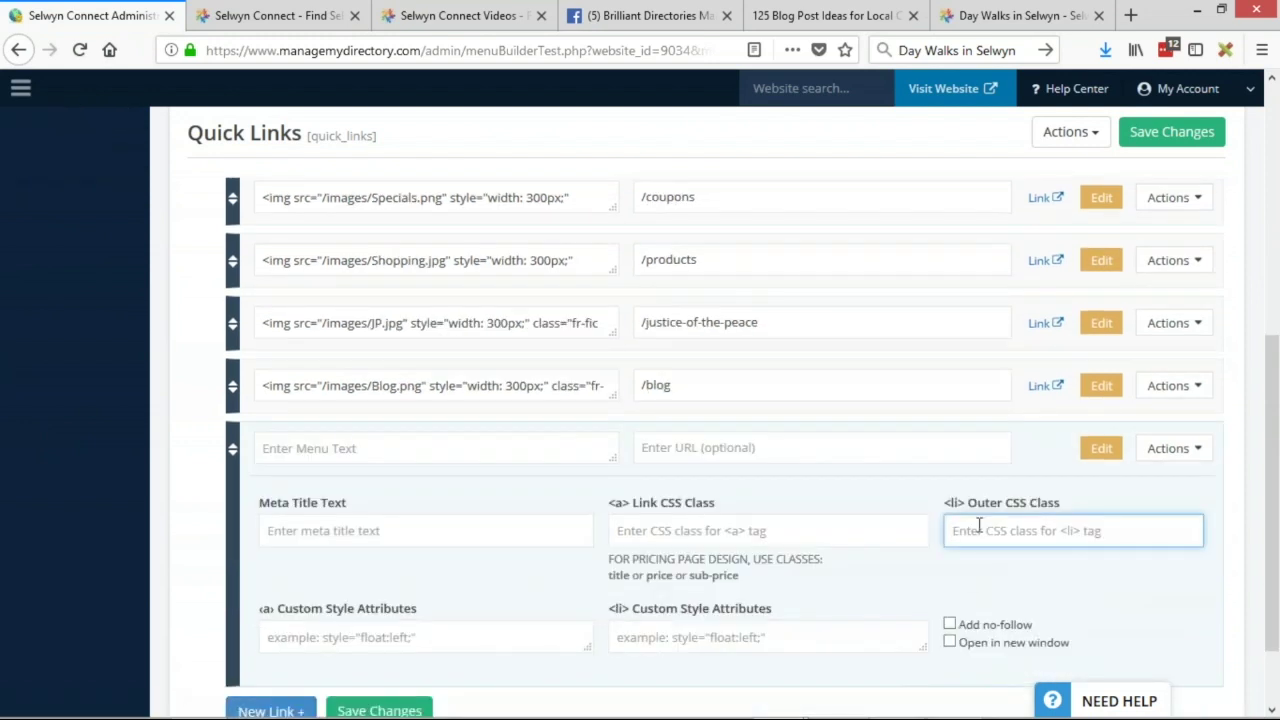
{"action": "type", "text": "clea"}
{"action": "key", "text": "Down"}
{"action": "key", "text": "Return"}
{"action": "left_click_drag", "start_coordinate": [235, 452], "coordinate": [249, 334]}
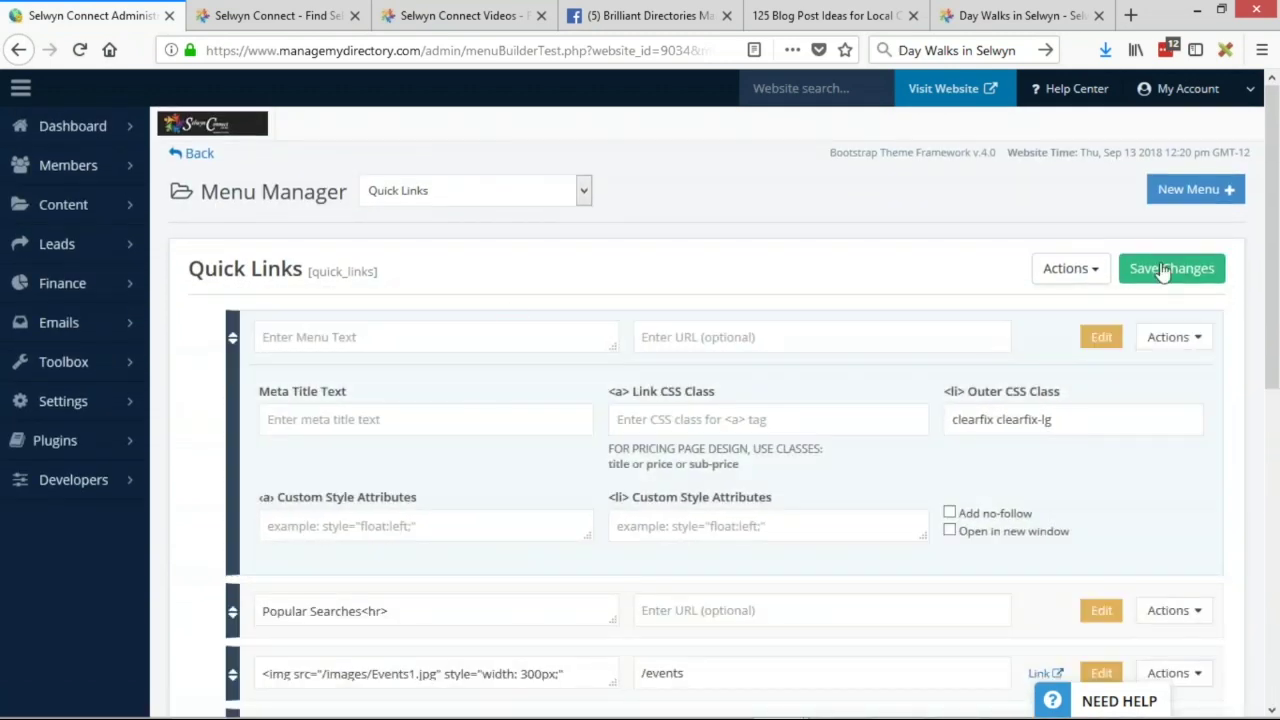
- Save the Quick Links menu changes and reload the Selwyn Connect homepage to check the Popular Searches layout
{"action": "left_click", "coordinate": [1163, 270]}
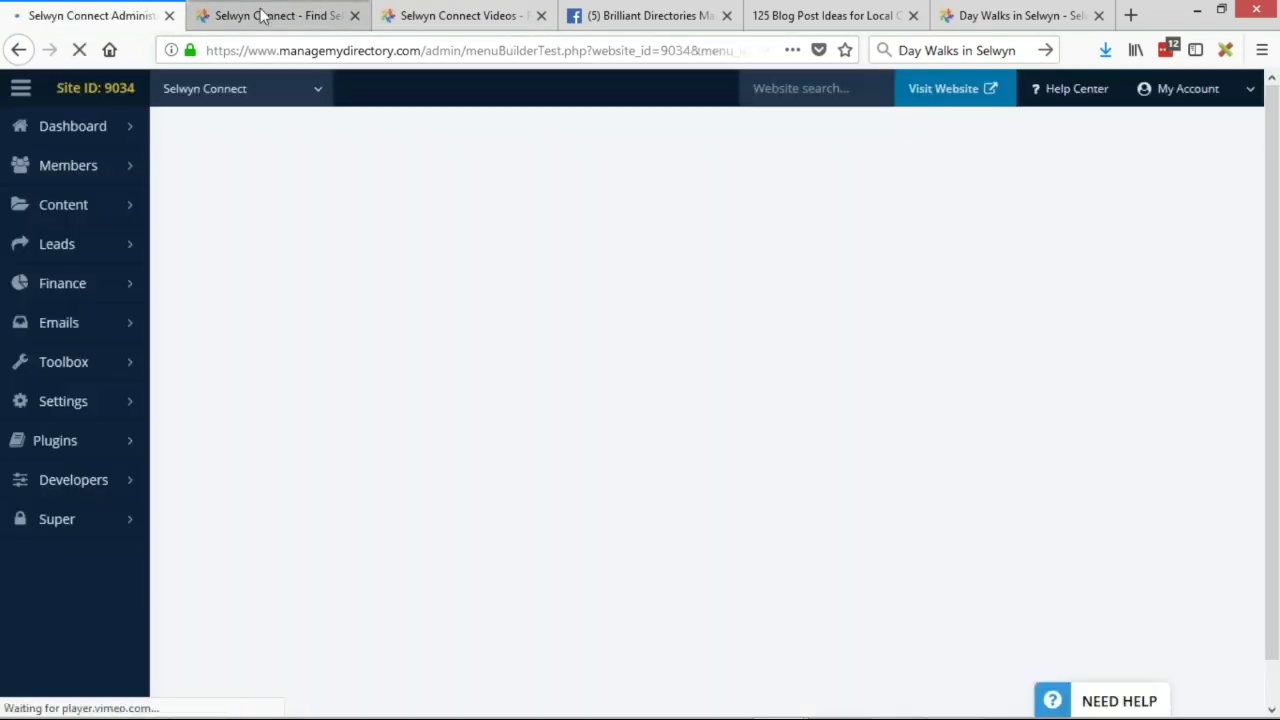
{"action": "left_click", "coordinate": [257, 14]}
{"action": "scroll", "coordinate": [3, 380], "scroll_direction": "down", "scroll_amount": 1}
{"action": "key", "text": "F5"}
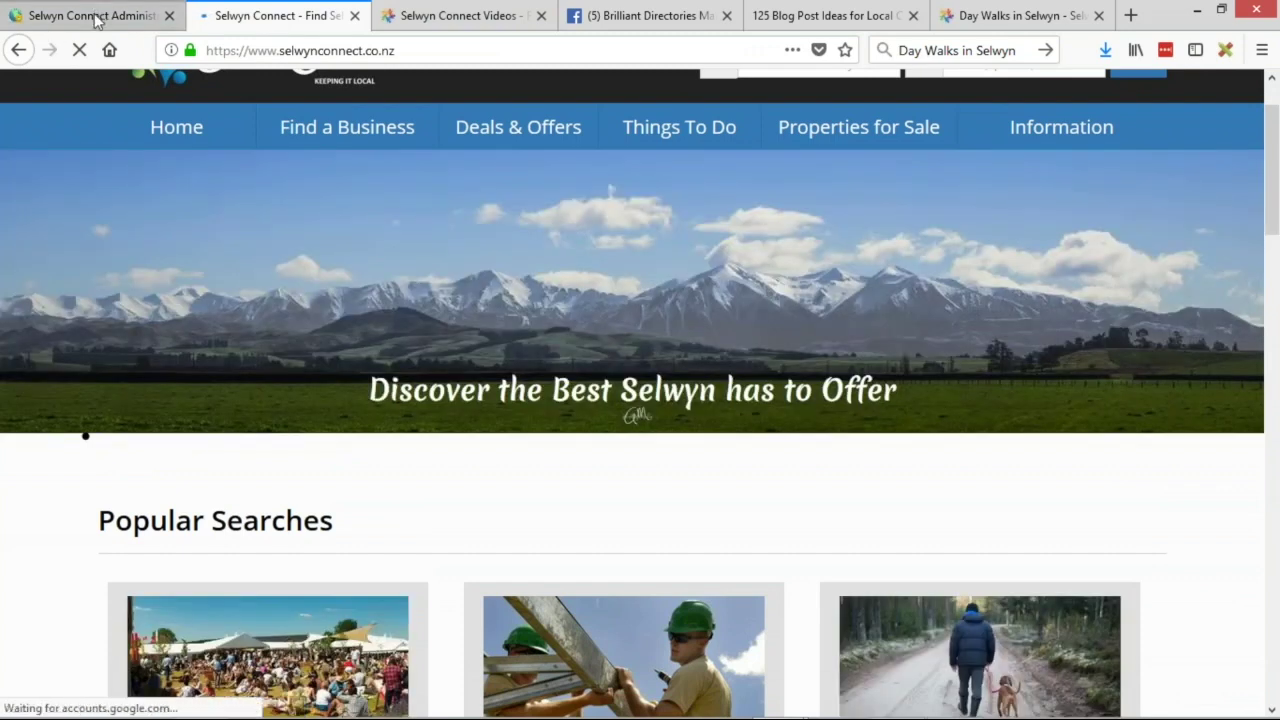
- Return to the directory admin, set the blank Quick Links entry's <li> outer CSS class to "clearfix clearfix-lg nav" and save the menu
{"action": "left_click", "coordinate": [91, 15]}
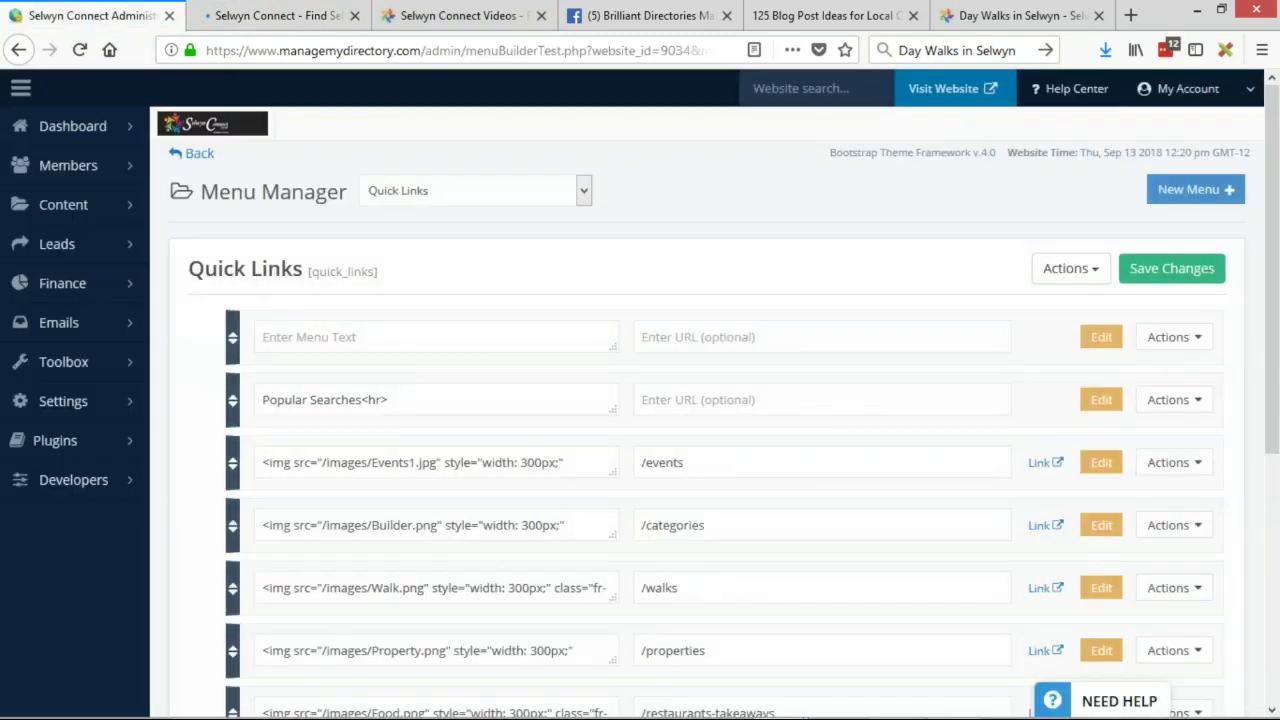
{"action": "left_click", "coordinate": [1101, 399]}
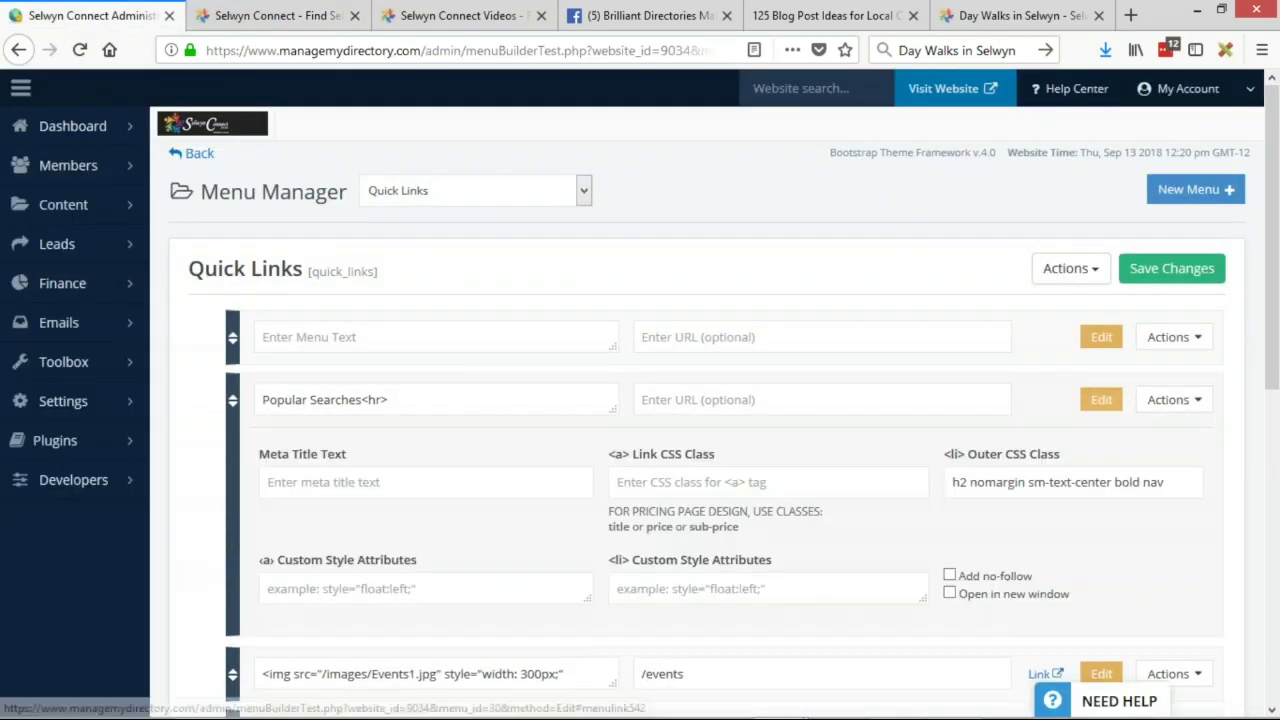
{"action": "scroll", "coordinate": [1160, 397], "scroll_direction": "down", "scroll_amount": 1}
{"action": "double_click", "coordinate": [1160, 397]}
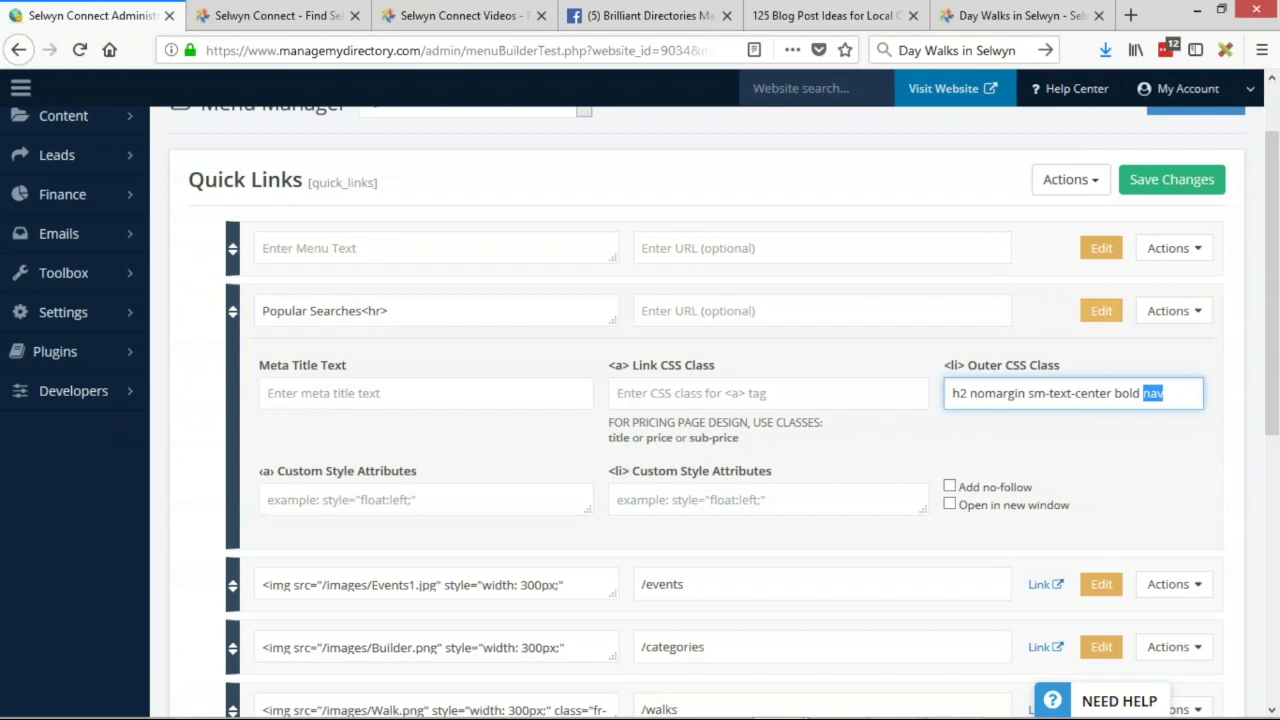
{"action": "left_click", "coordinate": [1103, 246]}
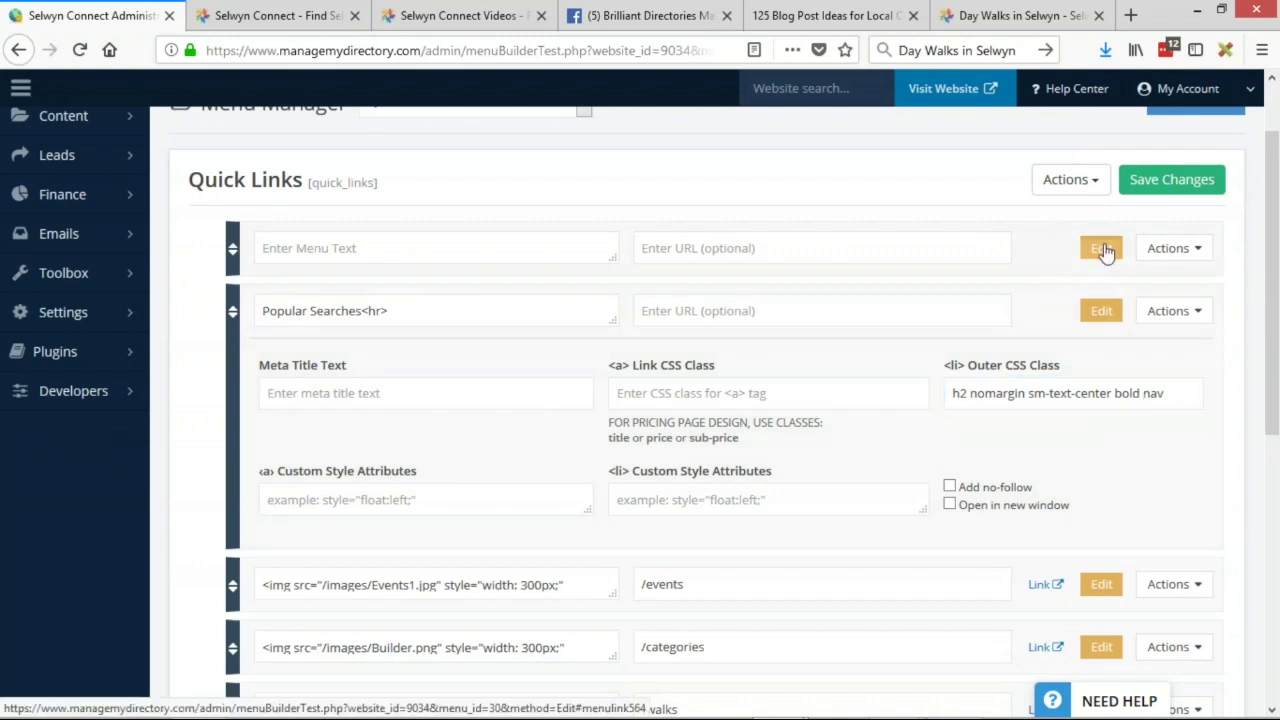
{"action": "left_click", "coordinate": [1094, 331]}
{"action": "type", "text": "nav"}
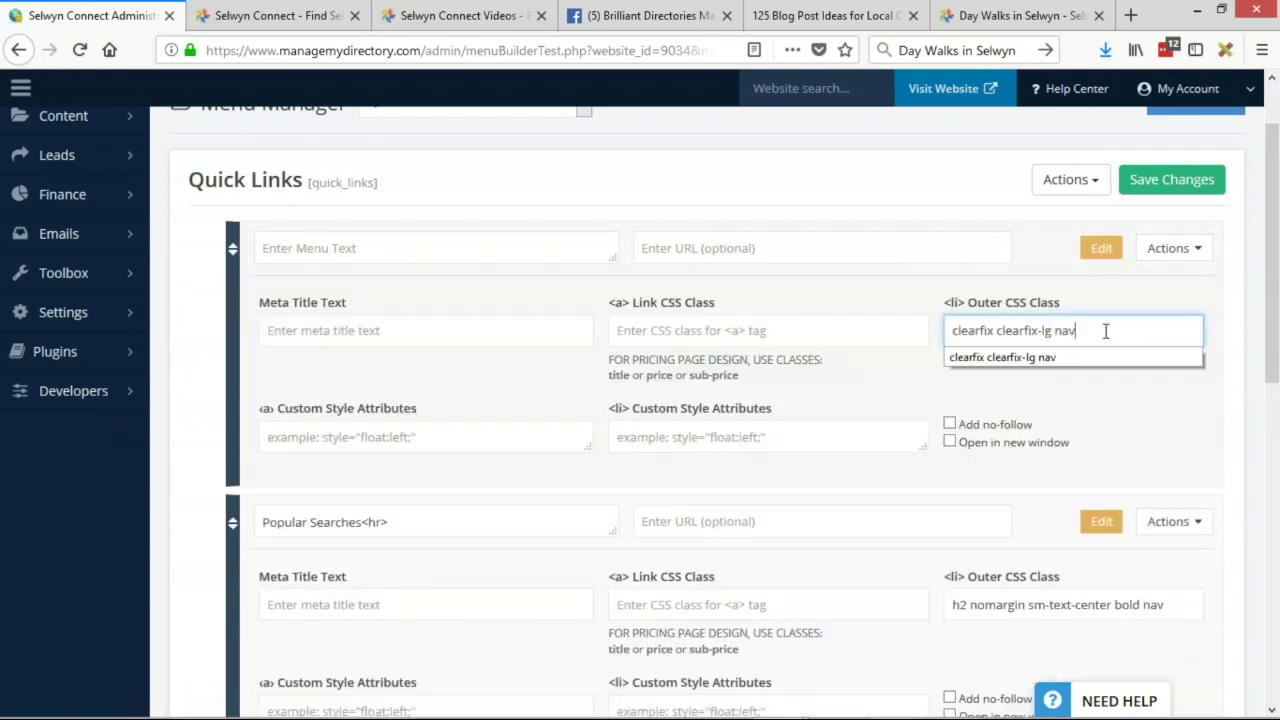
{"action": "left_click", "coordinate": [1062, 352]}
{"action": "left_click", "coordinate": [1170, 179]}
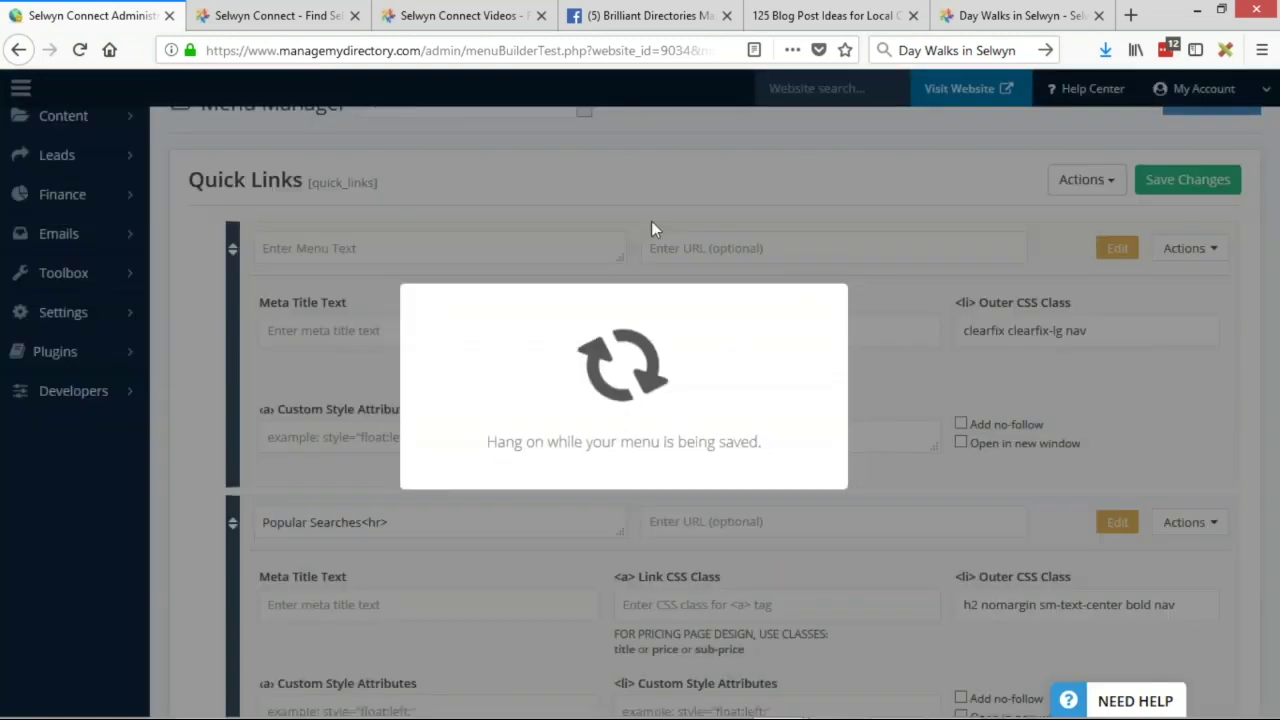
- Reload the Selwyn Connect homepage and check the banner tagline and the area above Popular Searches
{"action": "key", "text": "ctrl+Tab"}
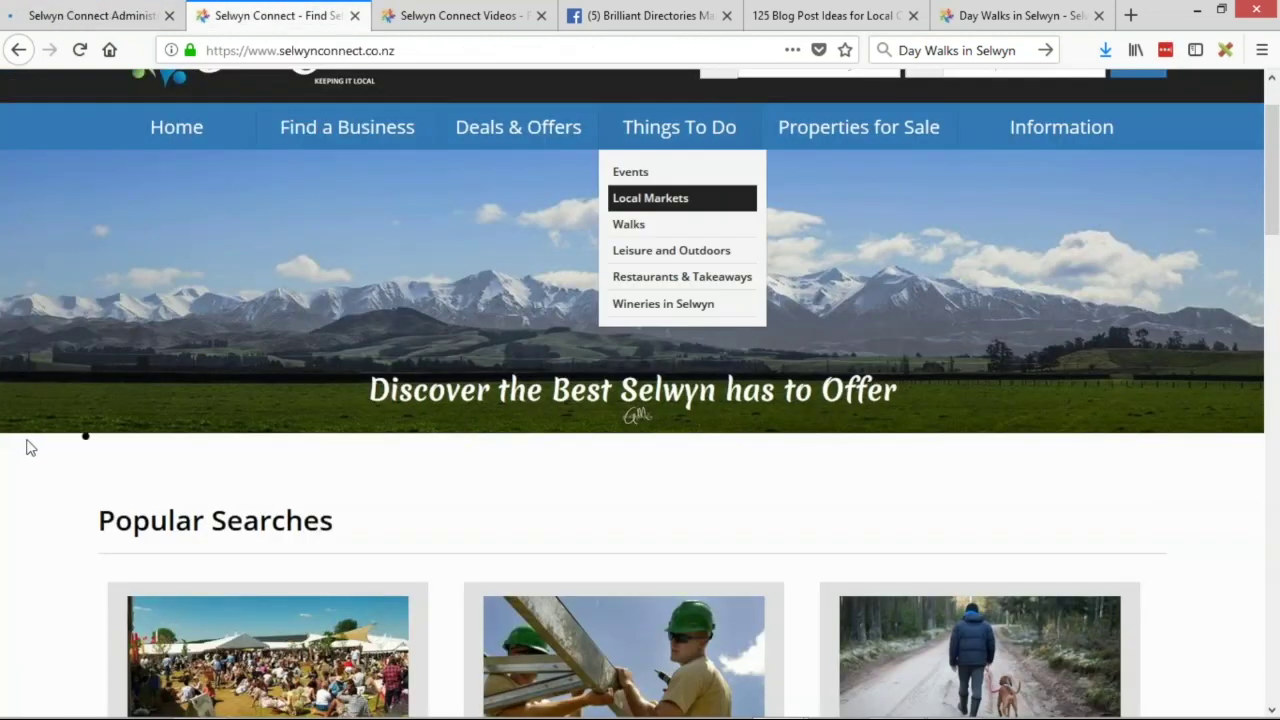
{"action": "key", "text": "F5"}
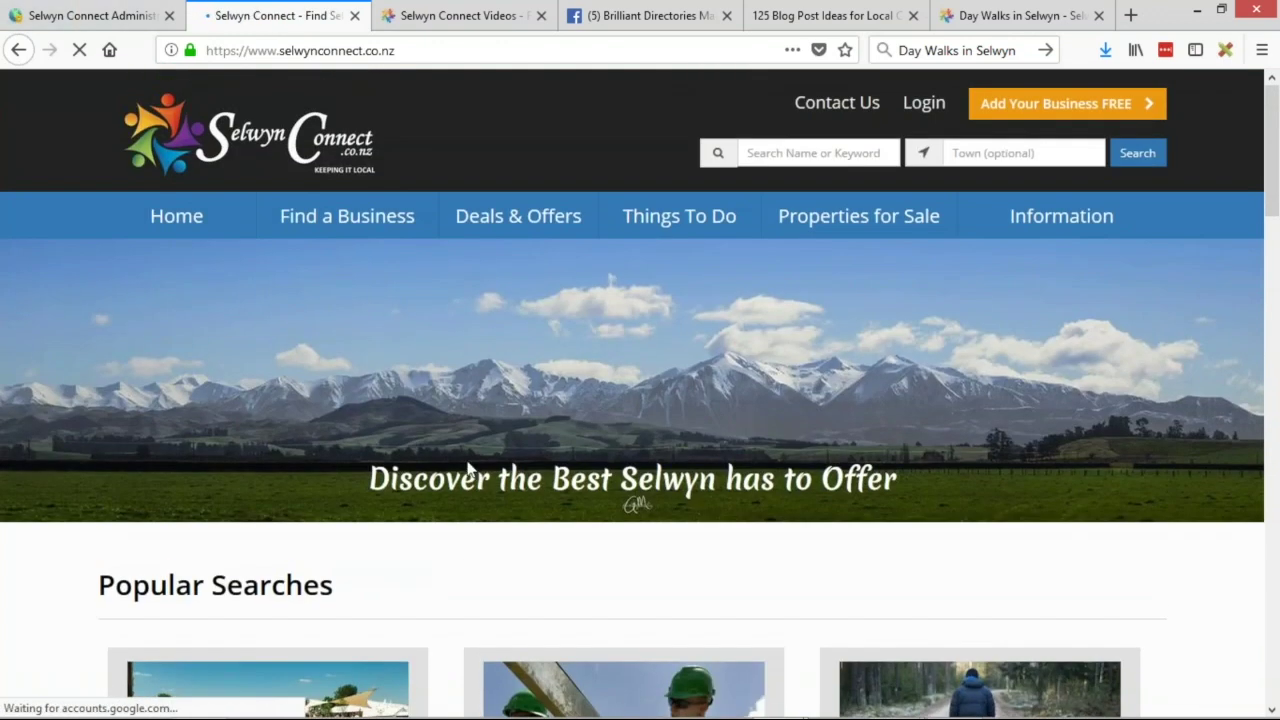
{"action": "left_click_drag", "start_coordinate": [508, 478], "coordinate": [718, 480]}
{"action": "left_click", "coordinate": [512, 303]}
{"action": "left_click_drag", "start_coordinate": [371, 478], "coordinate": [744, 480]}
{"action": "left_click", "coordinate": [670, 331]}
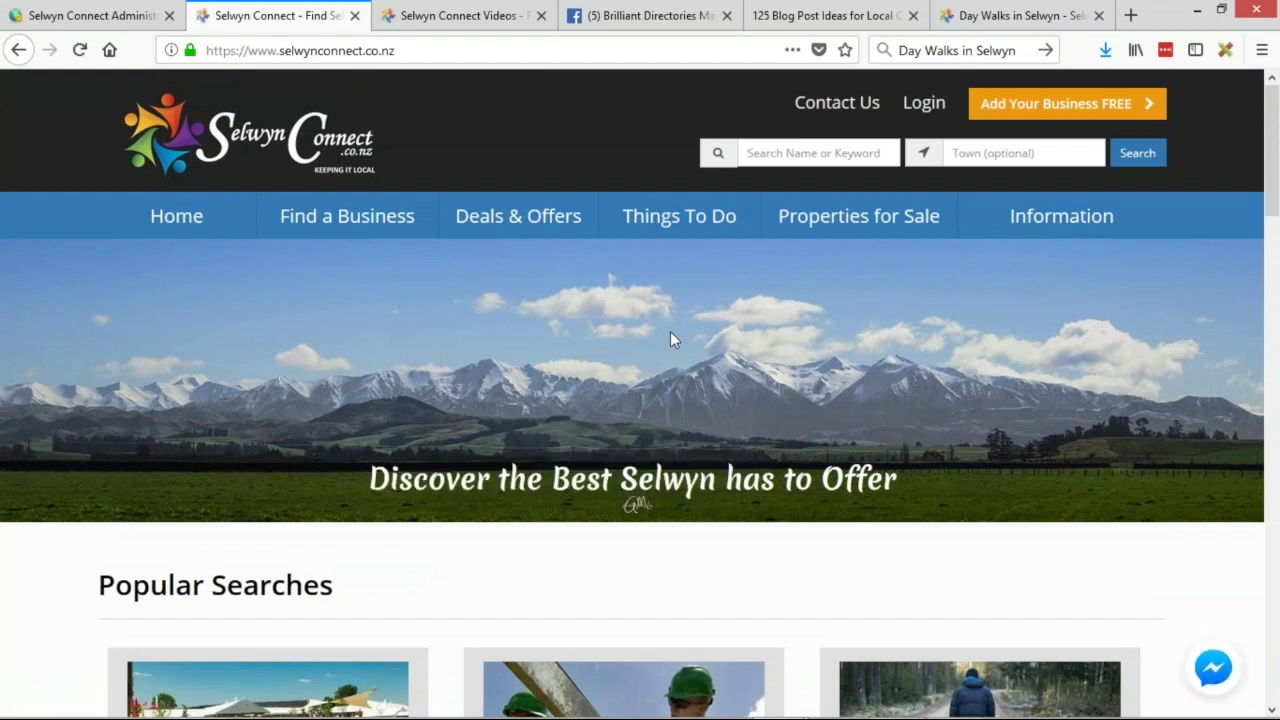
- Examine the Popular Searches tiles and their alignment with the Upcoming Events section on the homepage
{"action": "scroll", "coordinate": [670, 331], "scroll_direction": "down", "scroll_amount": 5}
{"action": "scroll", "coordinate": [497, 420], "scroll_direction": "up", "scroll_amount": 5}
{"action": "scroll", "coordinate": [496, 418], "scroll_direction": "down", "scroll_amount": 3}
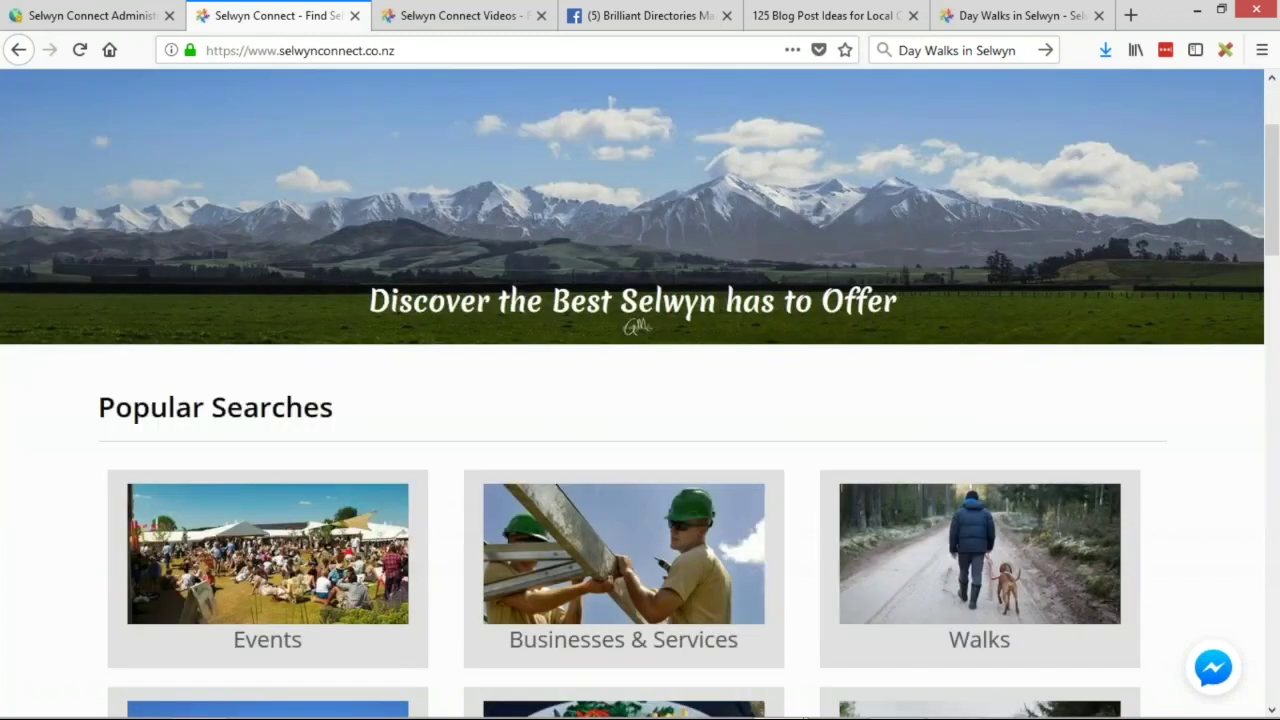
{"action": "scroll", "coordinate": [134, 337], "scroll_direction": "down", "scroll_amount": 3}
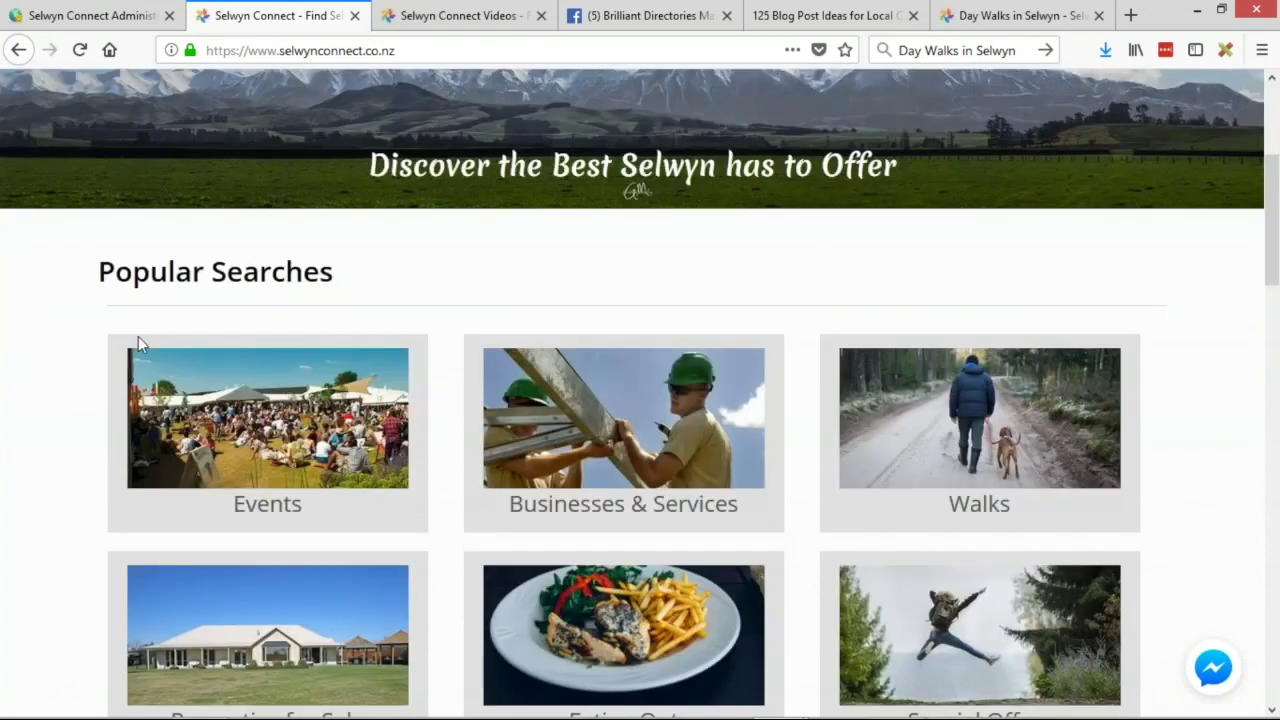
{"action": "scroll", "coordinate": [6, 371], "scroll_direction": "down", "scroll_amount": 3}
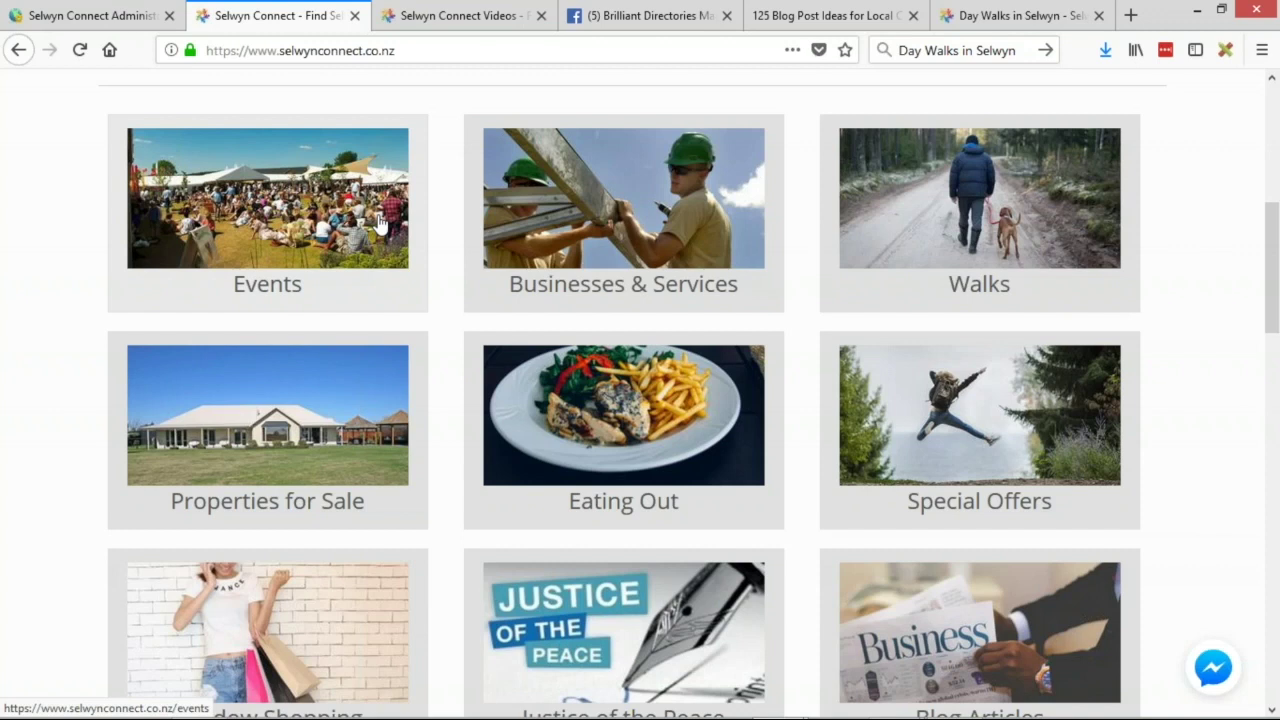
{"action": "scroll", "coordinate": [23, 275], "scroll_direction": "down", "scroll_amount": 5}
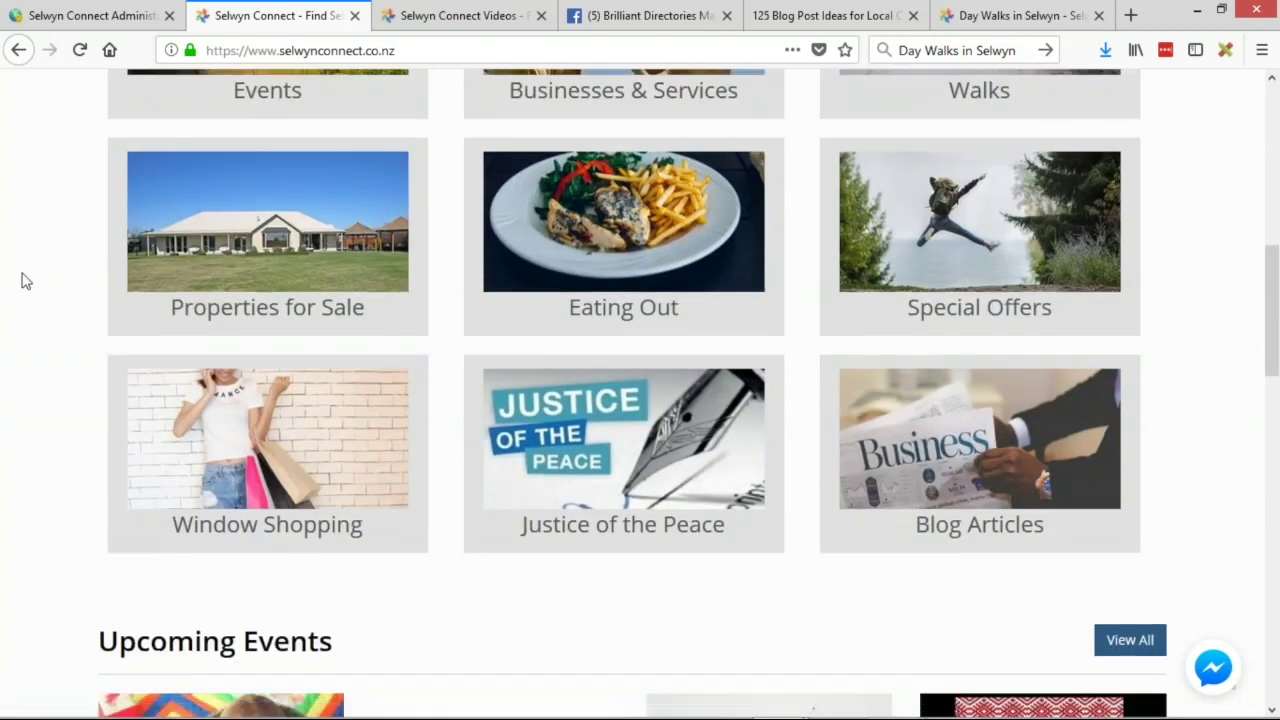
{"action": "scroll", "coordinate": [20, 262], "scroll_direction": "down", "scroll_amount": 5}
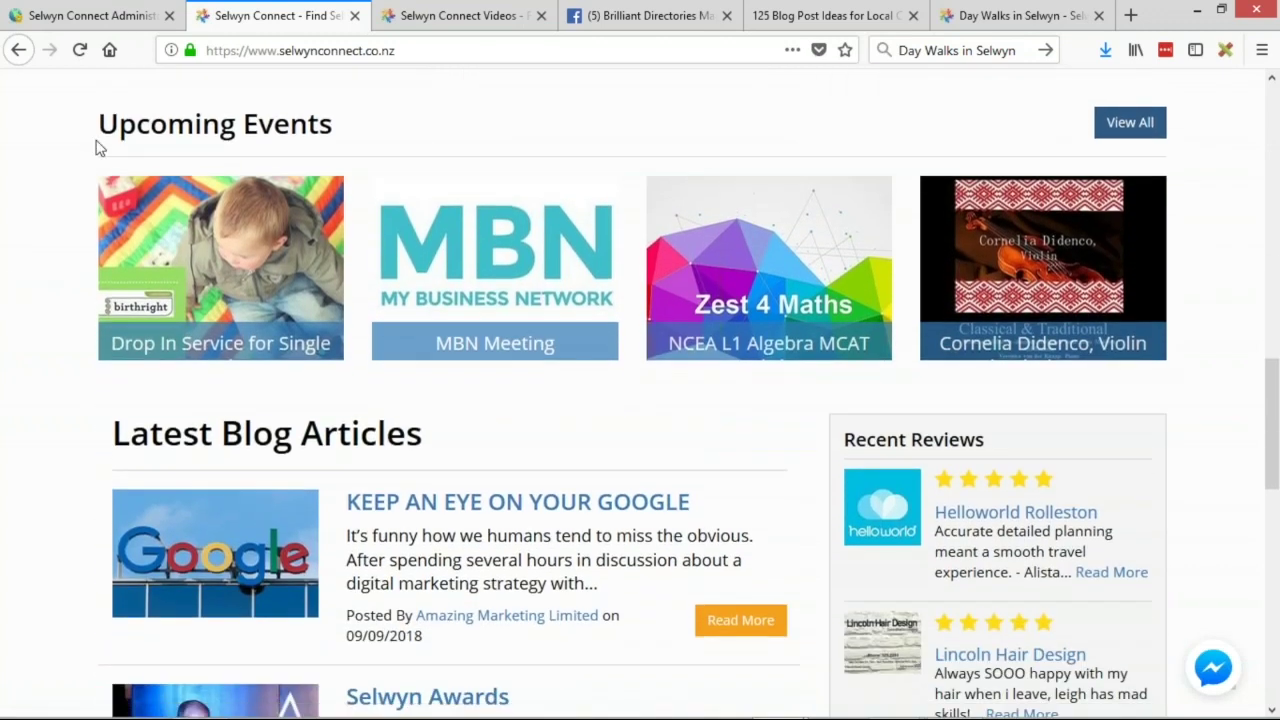
{"action": "scroll", "coordinate": [109, 363], "scroll_direction": "up", "scroll_amount": 5}
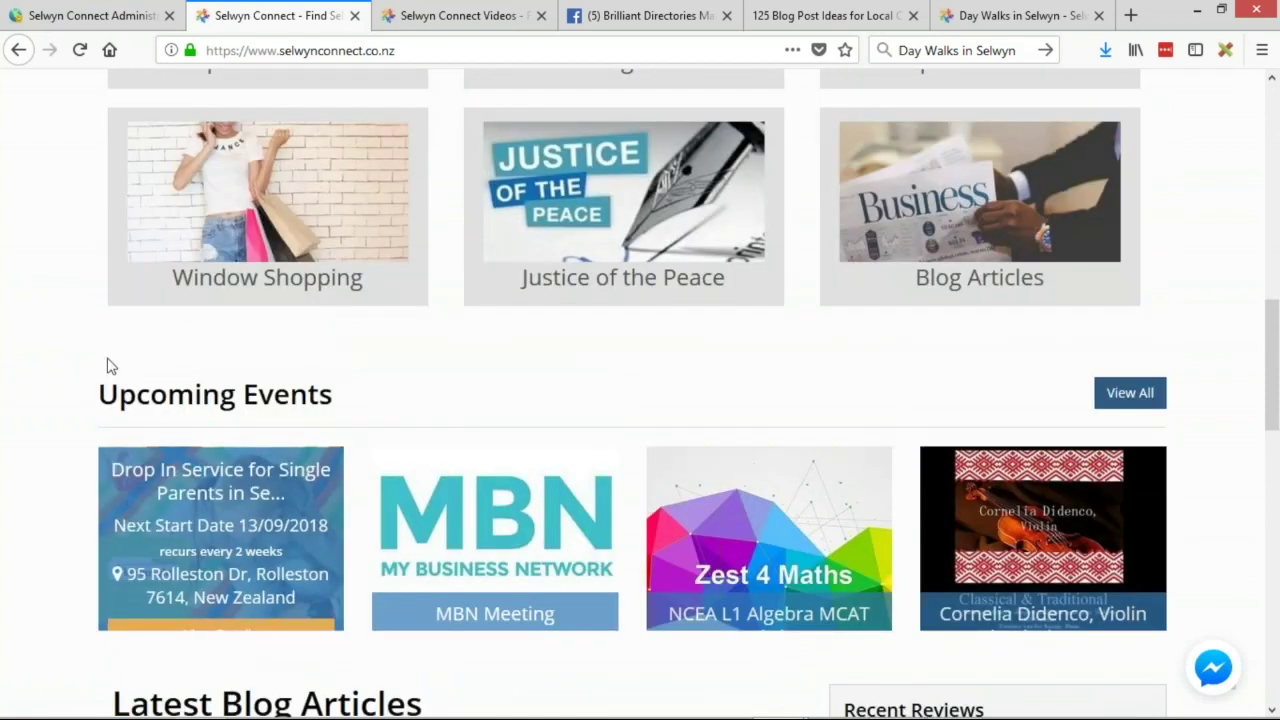
{"action": "scroll", "coordinate": [640, 393], "scroll_direction": "up", "scroll_amount": 6}
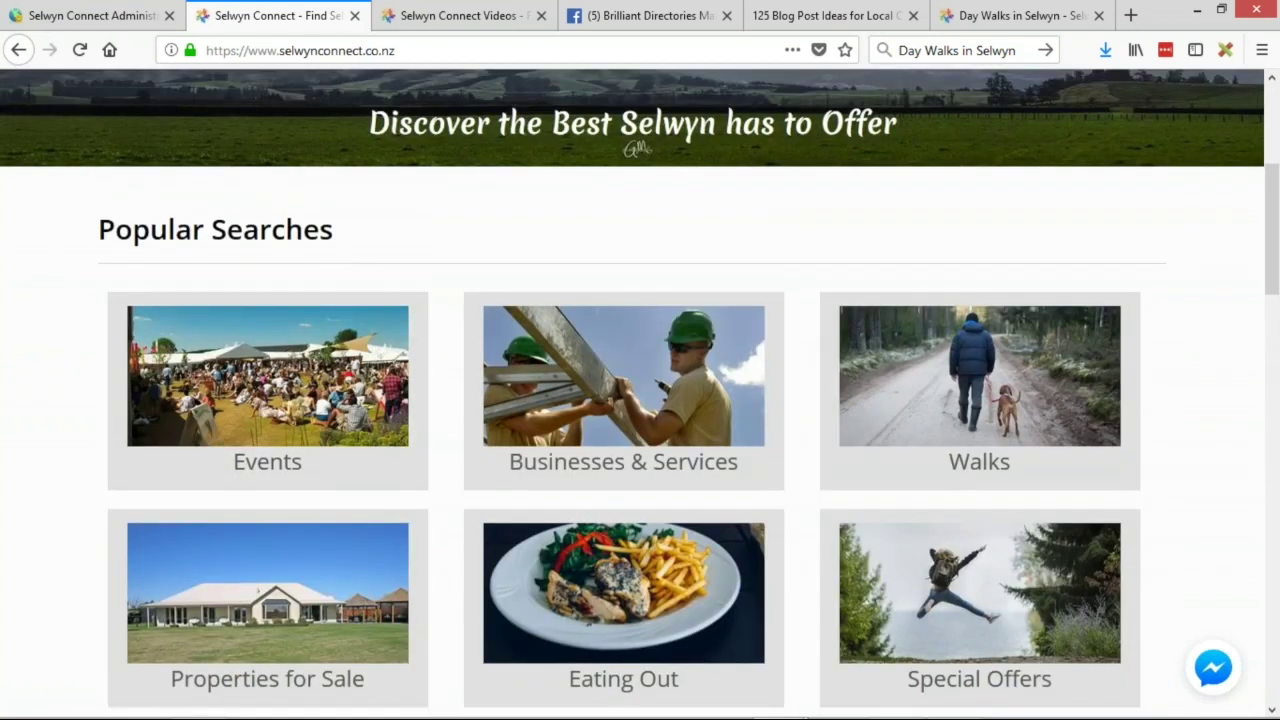
{"action": "scroll", "coordinate": [380, 320], "scroll_direction": "down", "scroll_amount": 6}
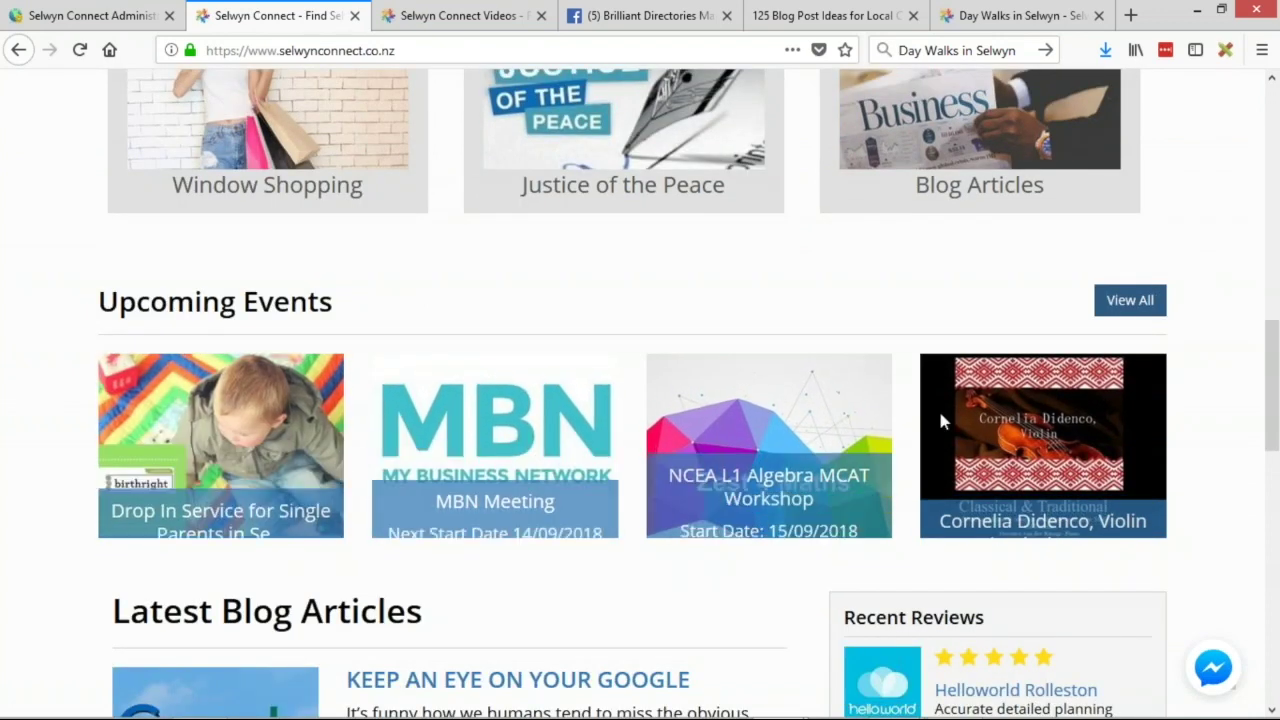
- Examine the Latest Blog Articles heading and its alignment and size against Upcoming Events and Recent Reviews
{"action": "scroll", "coordinate": [53, 393], "scroll_direction": "down", "scroll_amount": 3}
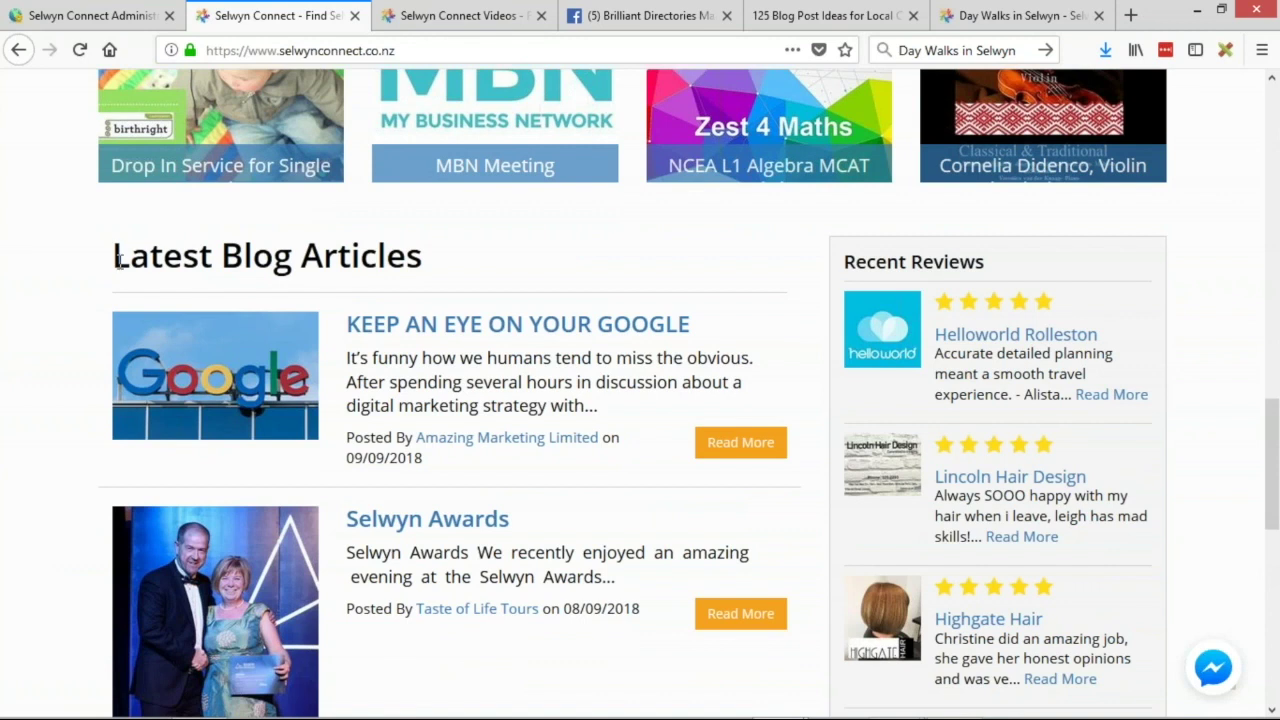
{"action": "left_click_drag", "start_coordinate": [118, 260], "coordinate": [449, 262]}
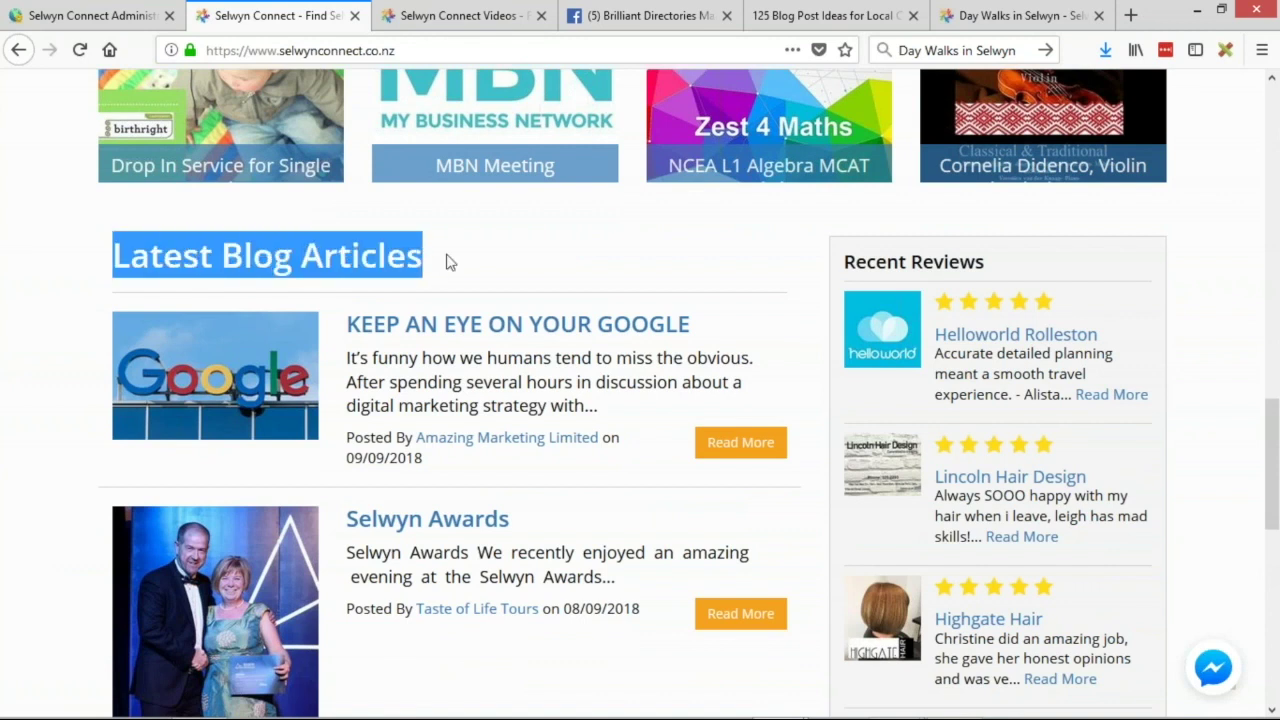
{"action": "scroll", "coordinate": [634, 340], "scroll_direction": "down", "scroll_amount": 2}
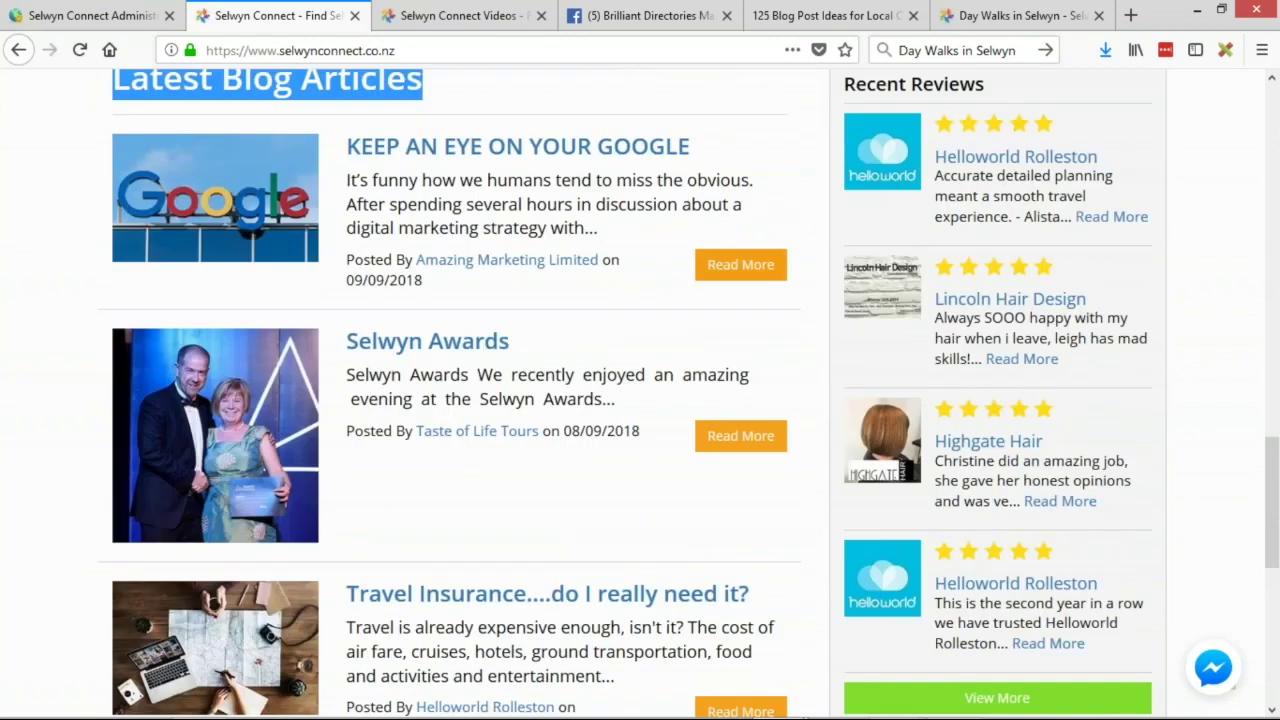
{"action": "scroll", "coordinate": [816, 407], "scroll_direction": "down", "scroll_amount": 5}
{"action": "scroll", "coordinate": [808, 420], "scroll_direction": "up", "scroll_amount": 6}
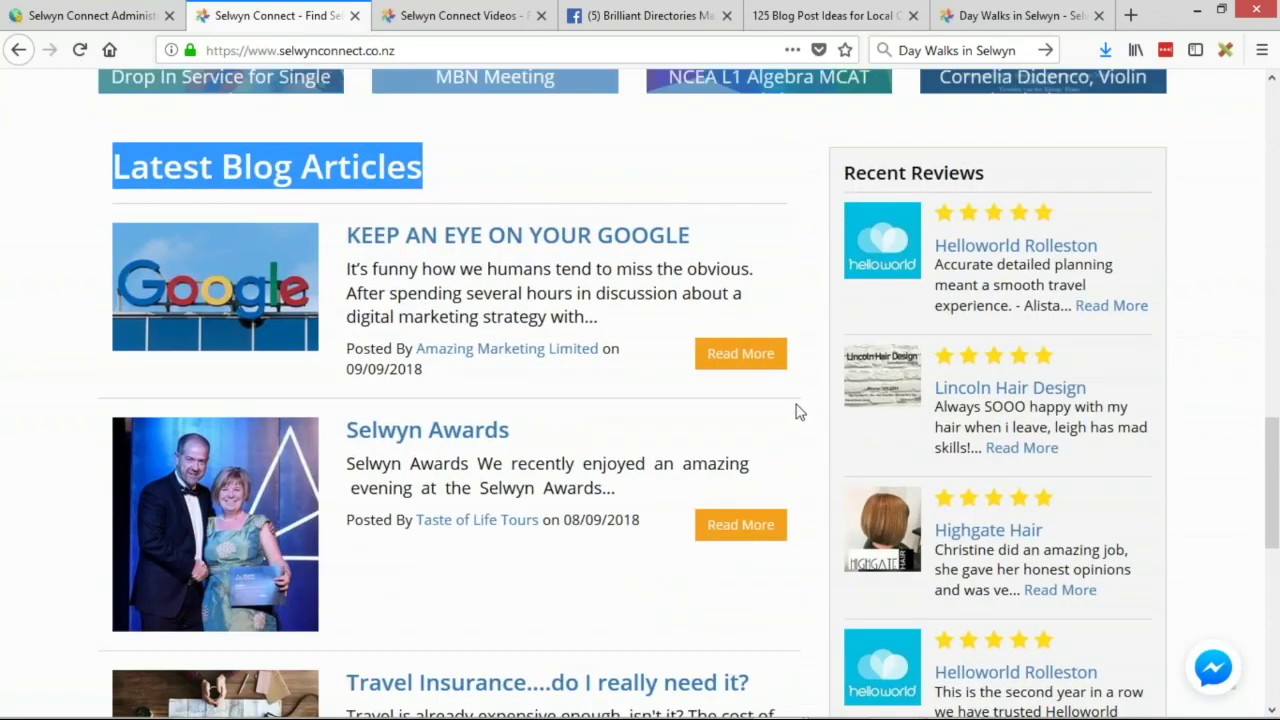
{"action": "scroll", "coordinate": [800, 412], "scroll_direction": "up", "scroll_amount": 1}
{"action": "left_click", "coordinate": [809, 329]}
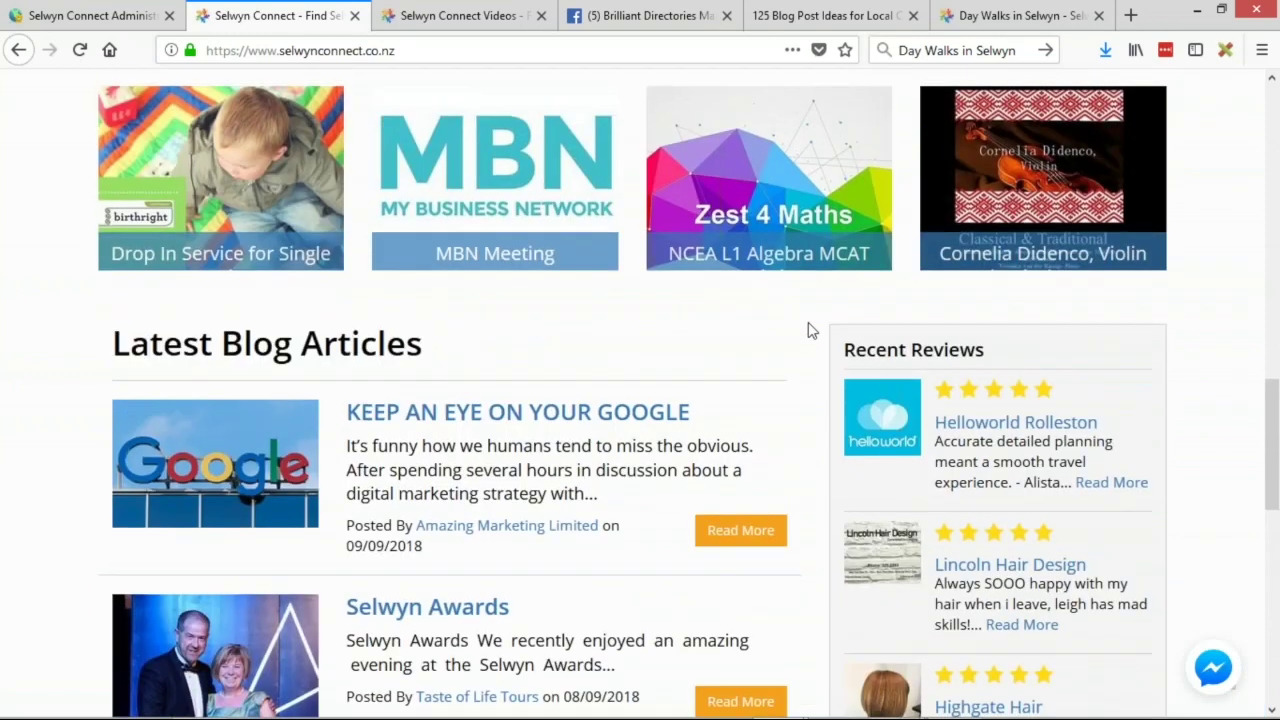
{"action": "scroll", "coordinate": [814, 314], "scroll_direction": "down", "scroll_amount": 1}
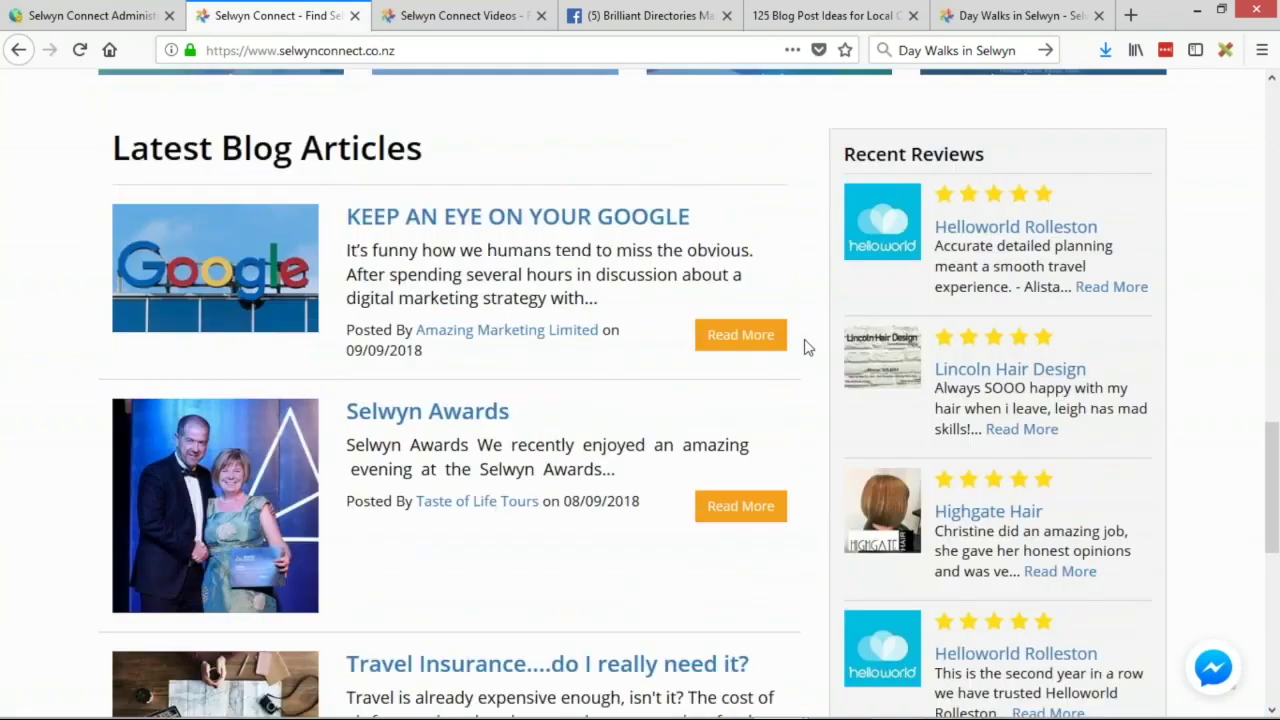
{"action": "scroll", "coordinate": [808, 349], "scroll_direction": "up", "scroll_amount": 3}
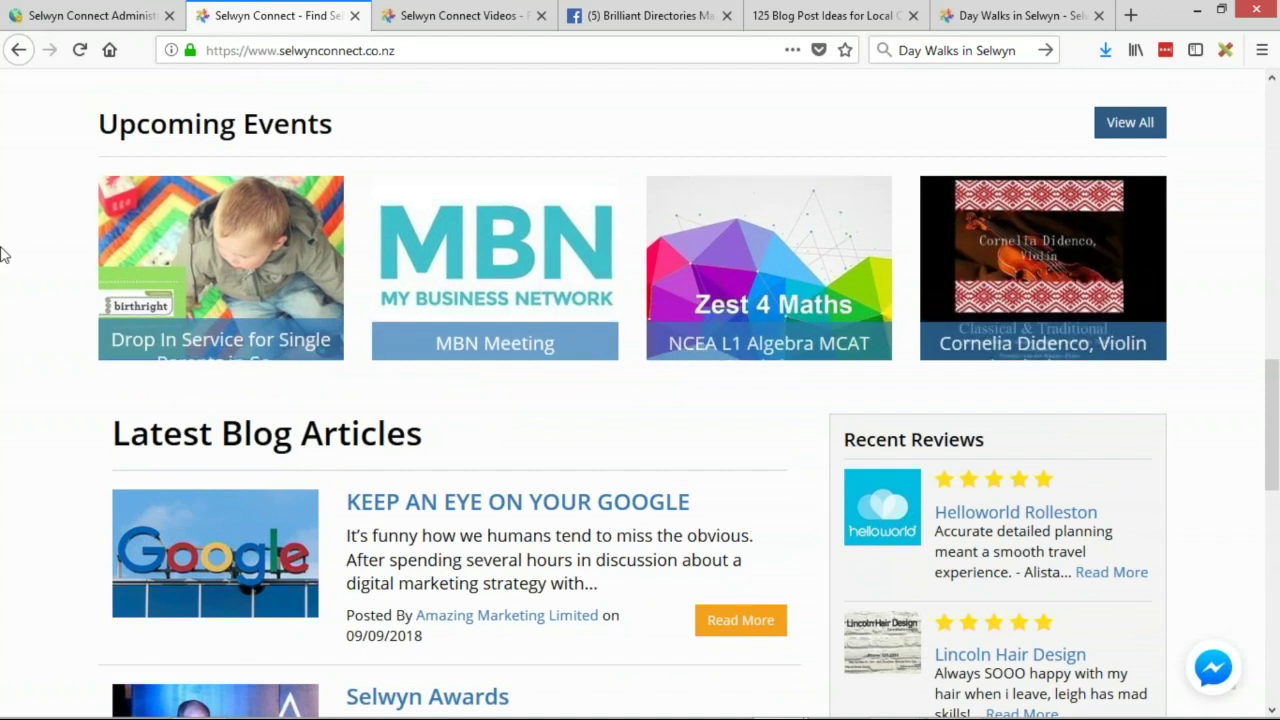
- Review the whole homepage from the Popular Searches tiles down to the footer and back up to the banner
{"action": "scroll", "coordinate": [11, 297], "scroll_direction": "up", "scroll_amount": 6}
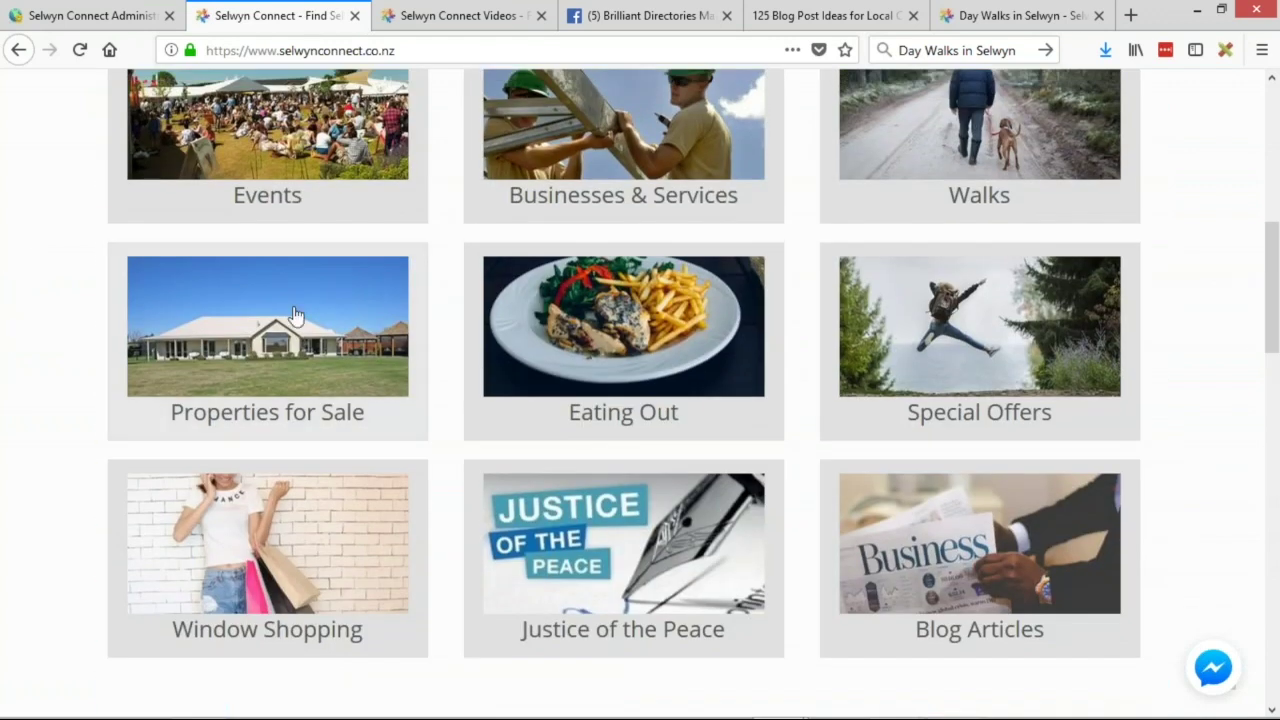
{"action": "scroll", "coordinate": [250, 316], "scroll_direction": "down", "scroll_amount": 2}
{"action": "scroll", "coordinate": [250, 316], "scroll_direction": "down", "scroll_amount": 4}
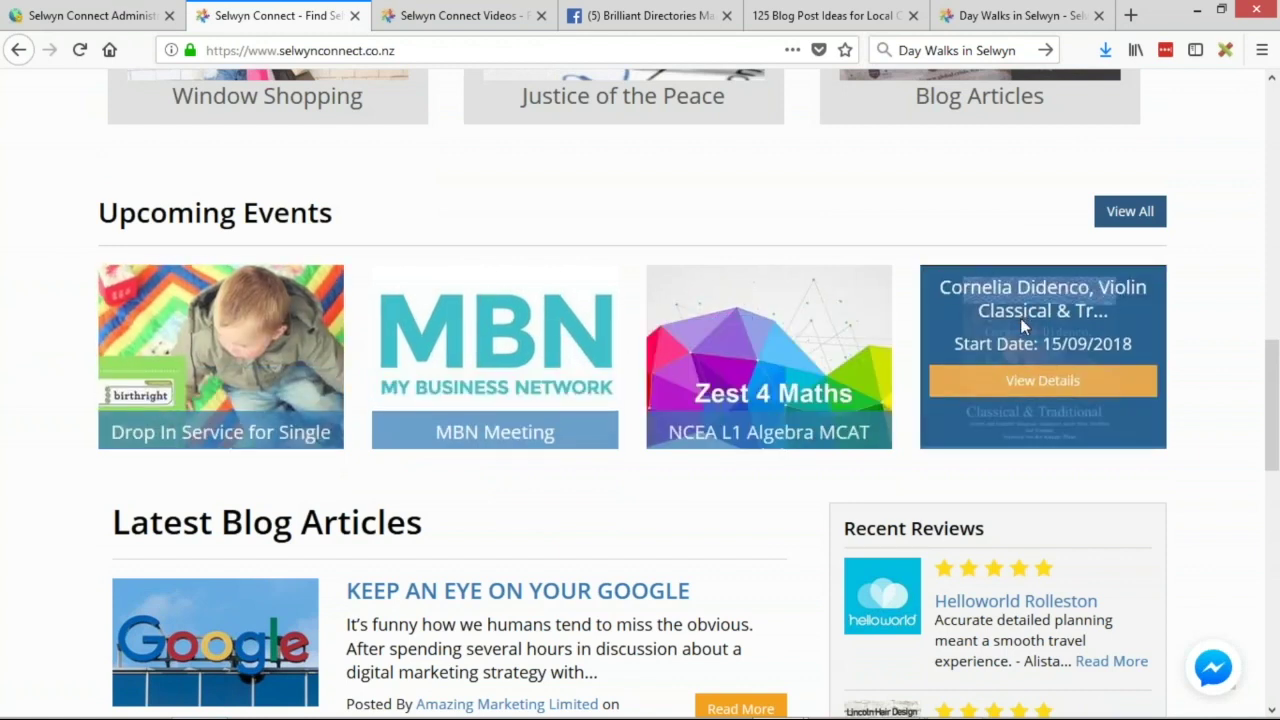
{"action": "scroll", "coordinate": [230, 303], "scroll_direction": "down", "scroll_amount": 4}
{"action": "scroll", "coordinate": [862, 240], "scroll_direction": "up", "scroll_amount": 2}
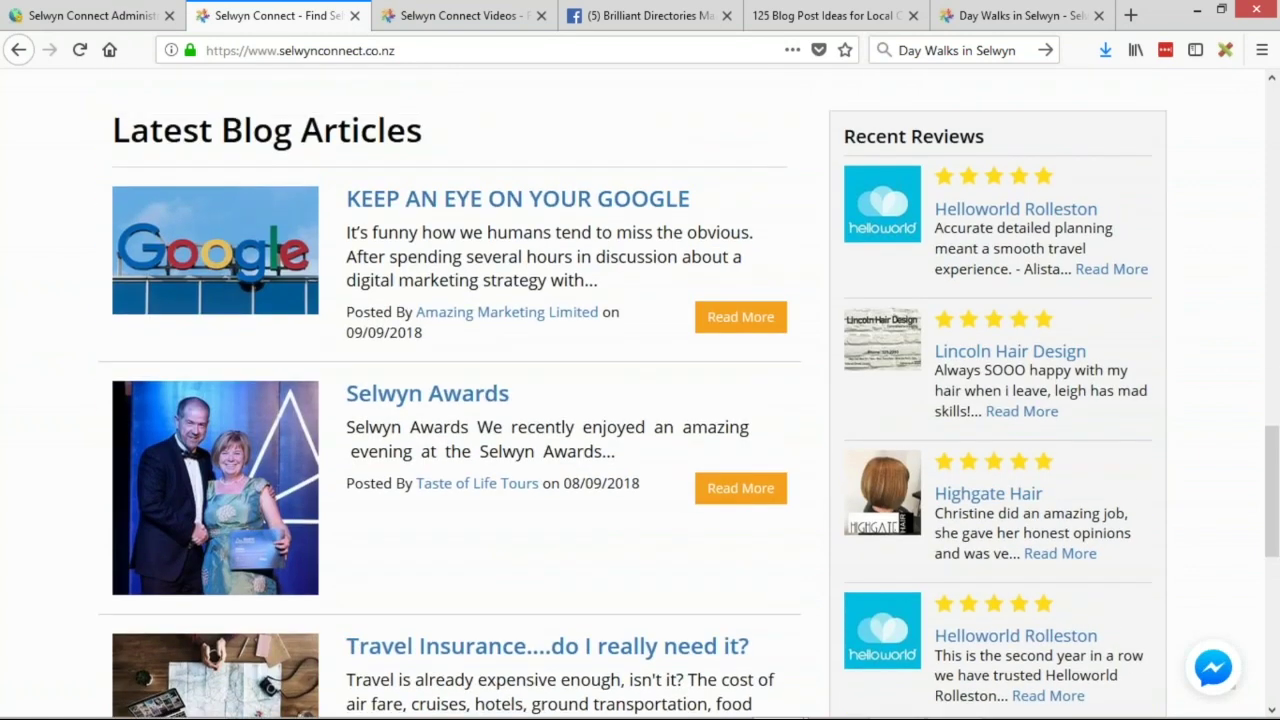
{"action": "scroll", "coordinate": [396, 270], "scroll_direction": "down", "scroll_amount": 6}
{"action": "scroll", "coordinate": [815, 395], "scroll_direction": "down", "scroll_amount": 2}
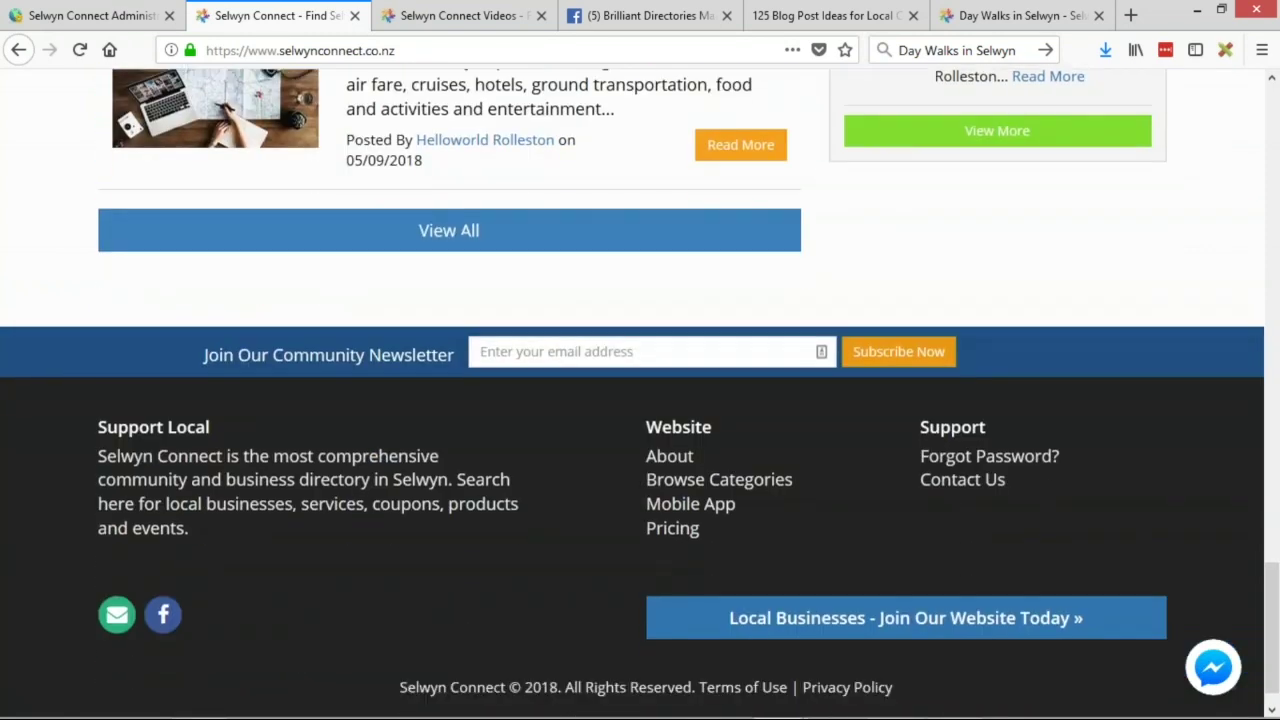
{"action": "scroll", "coordinate": [696, 510], "scroll_direction": "up", "scroll_amount": 4}
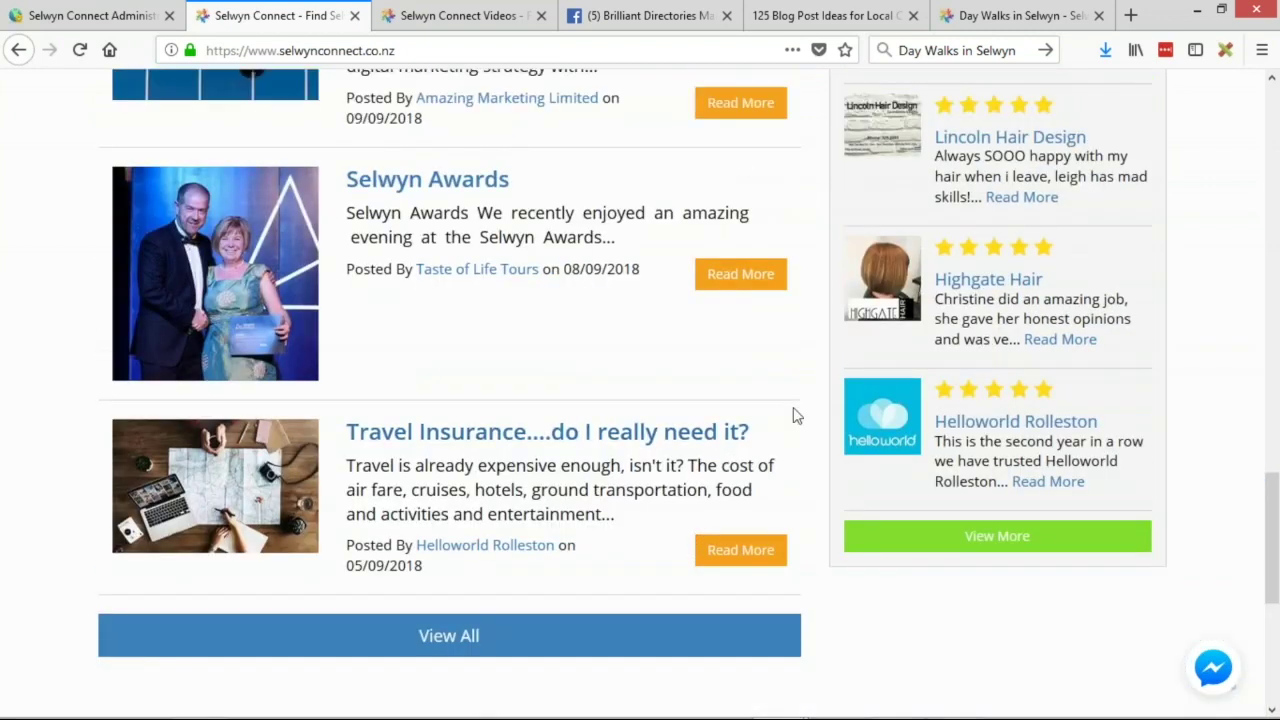
{"action": "scroll", "coordinate": [775, 440], "scroll_direction": "up", "scroll_amount": 5}
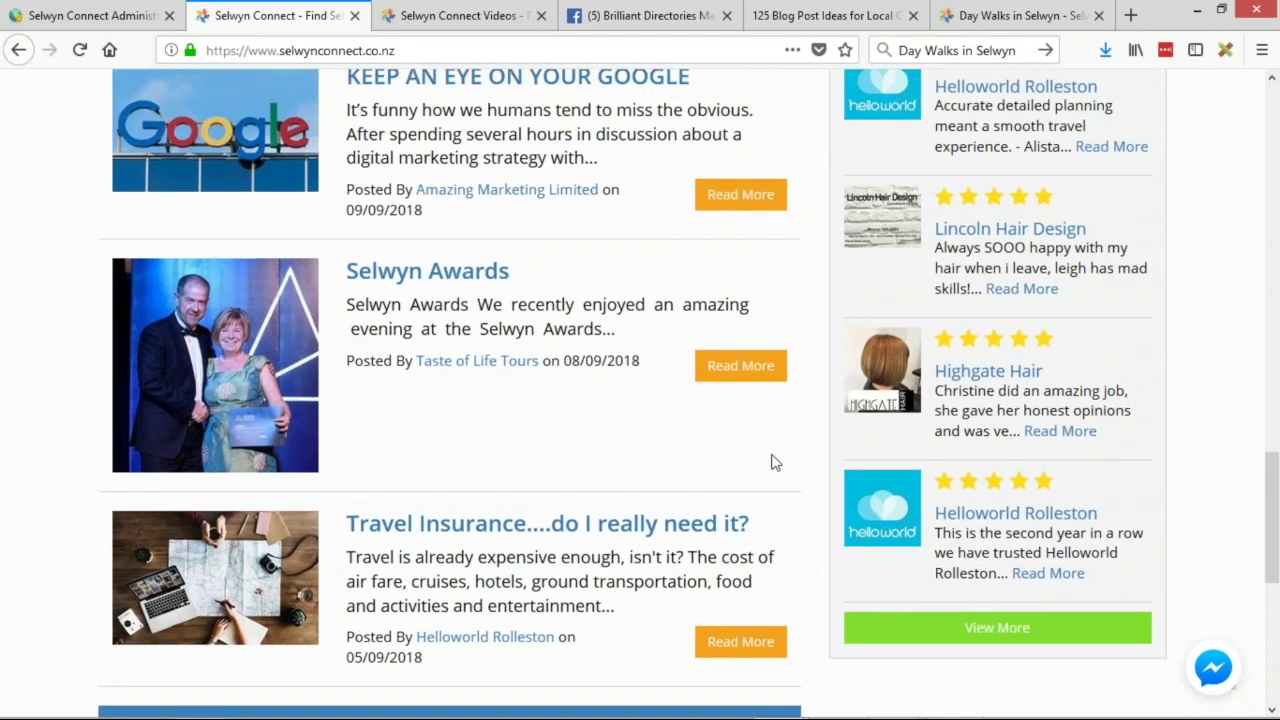
{"action": "scroll", "coordinate": [775, 560], "scroll_direction": "up", "scroll_amount": 10}
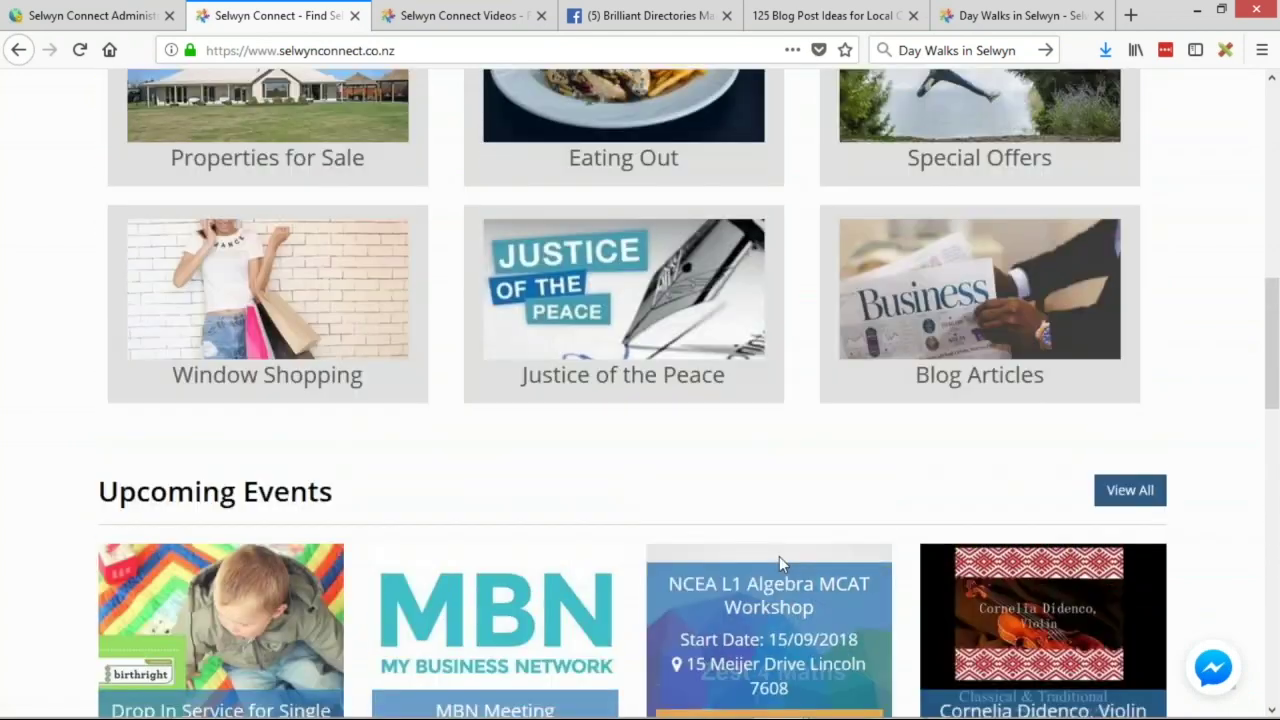
{"action": "scroll", "coordinate": [640, 400], "scroll_direction": "up", "scroll_amount": 1}
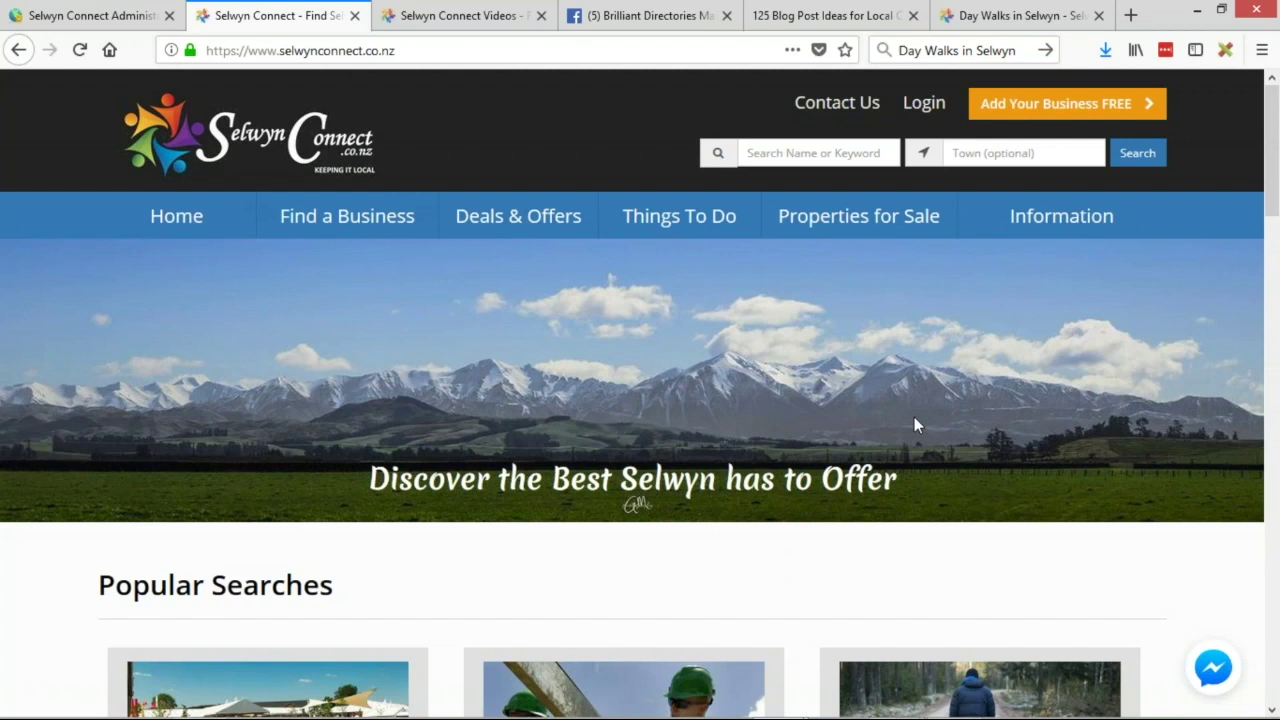
- Open the site's Deals & Offers page
{"action": "left_click", "coordinate": [517, 226]}
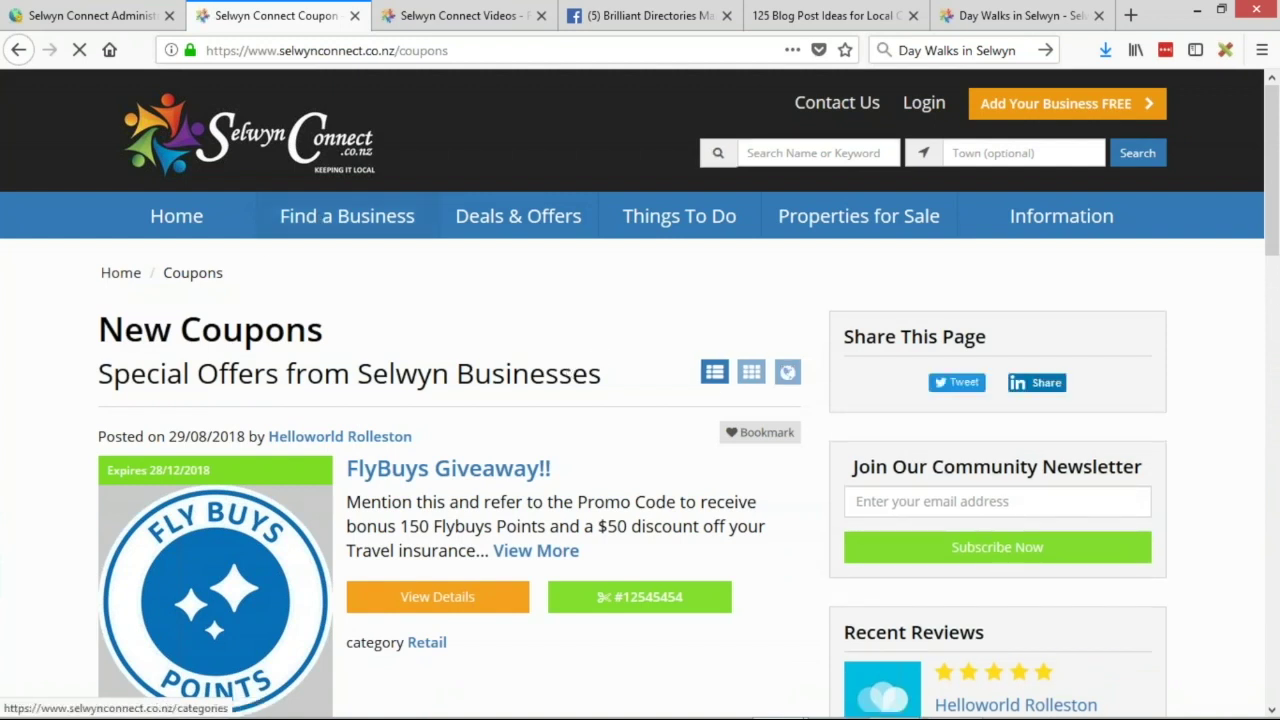
- Open the Find a Business categories page and view all listings in the Accommodation category
{"action": "left_click", "coordinate": [347, 216]}
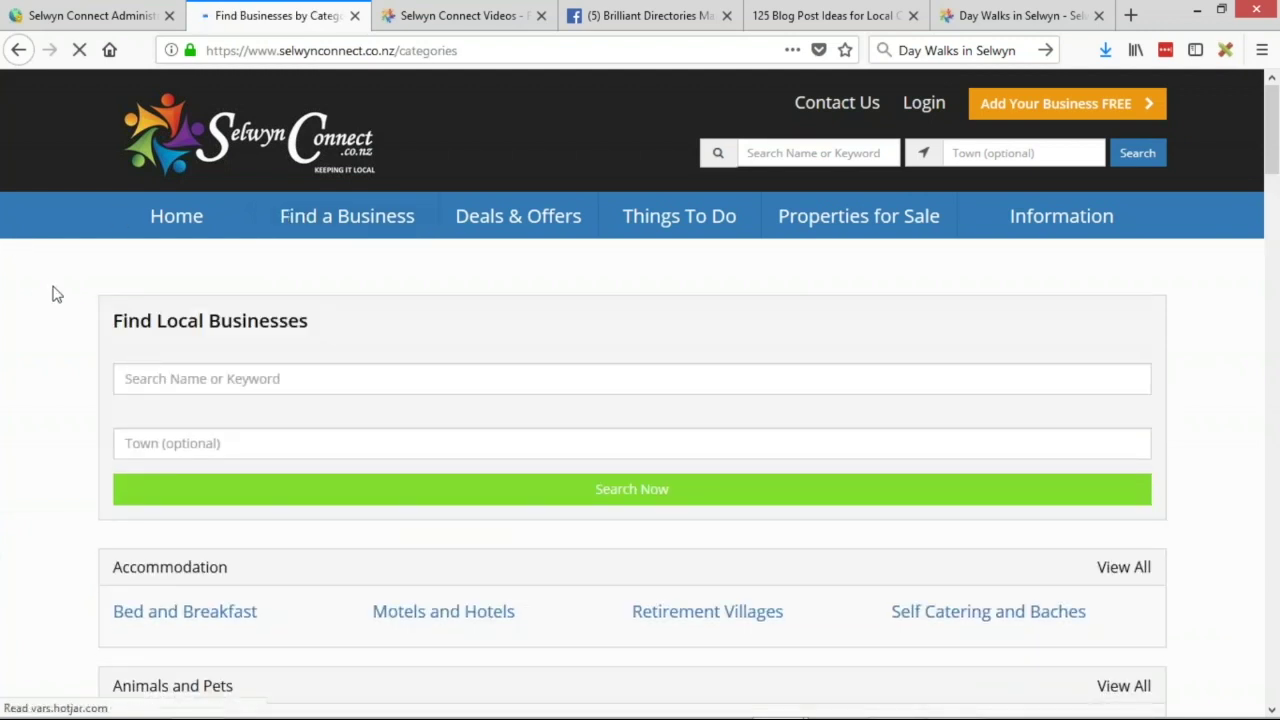
{"action": "scroll", "coordinate": [55, 303], "scroll_direction": "down", "scroll_amount": 2}
{"action": "left_click", "coordinate": [1114, 481]}
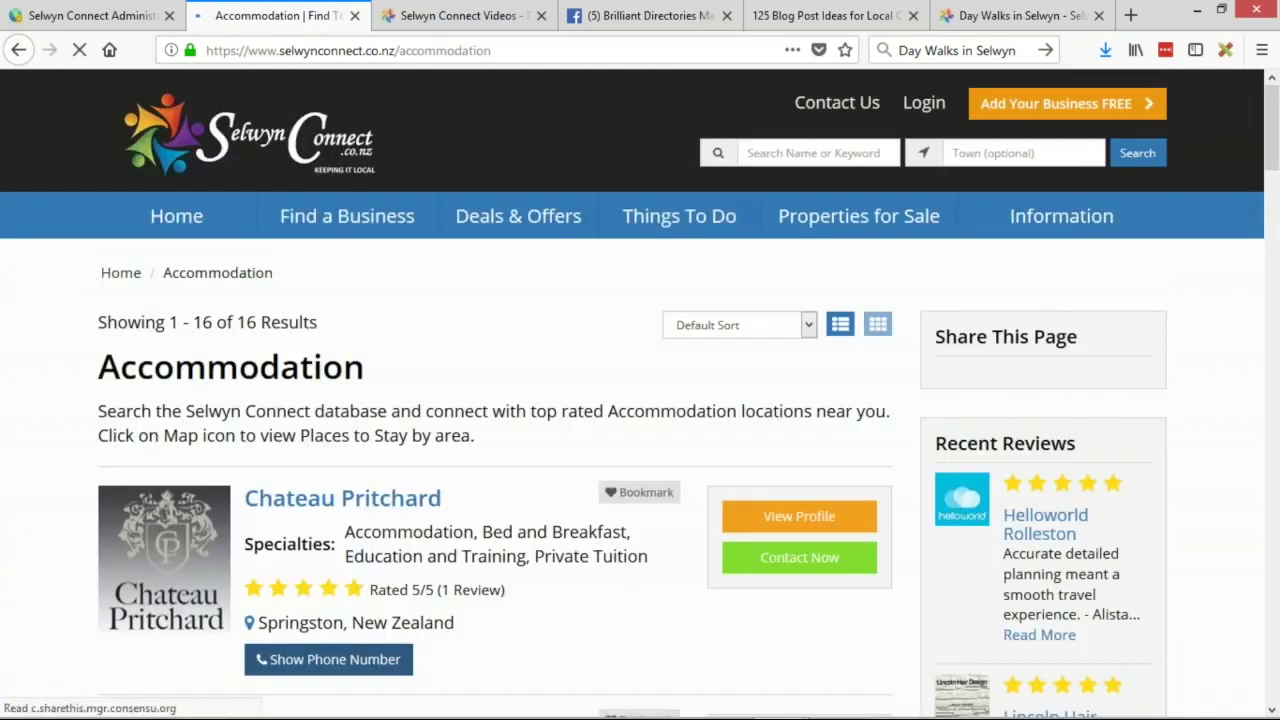
{"action": "scroll", "coordinate": [680, 515], "scroll_direction": "down", "scroll_amount": 1}
{"action": "scroll", "coordinate": [717, 468], "scroll_direction": "down", "scroll_amount": 2}
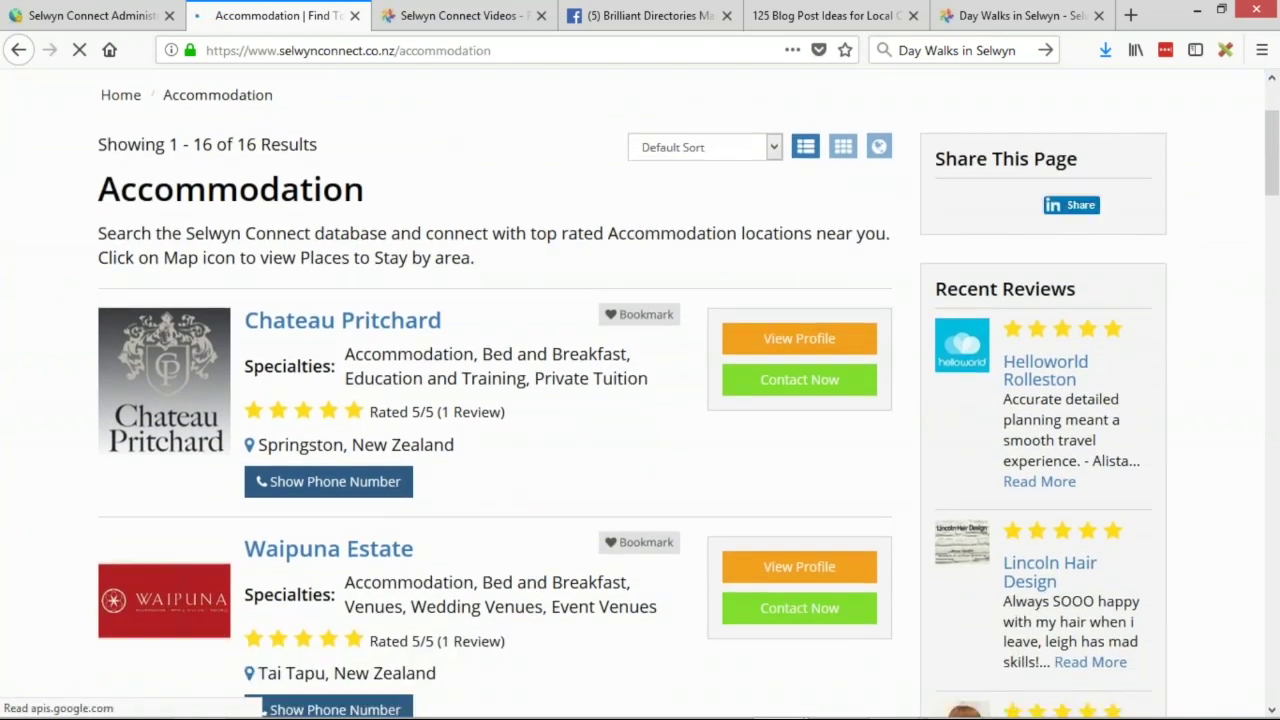
- Examine the Specialties label and its category text across the Accommodation listings, starting with Chateau Pritchard
{"action": "left_click_drag", "start_coordinate": [246, 366], "coordinate": [632, 372]}
{"action": "left_click", "coordinate": [602, 377]}
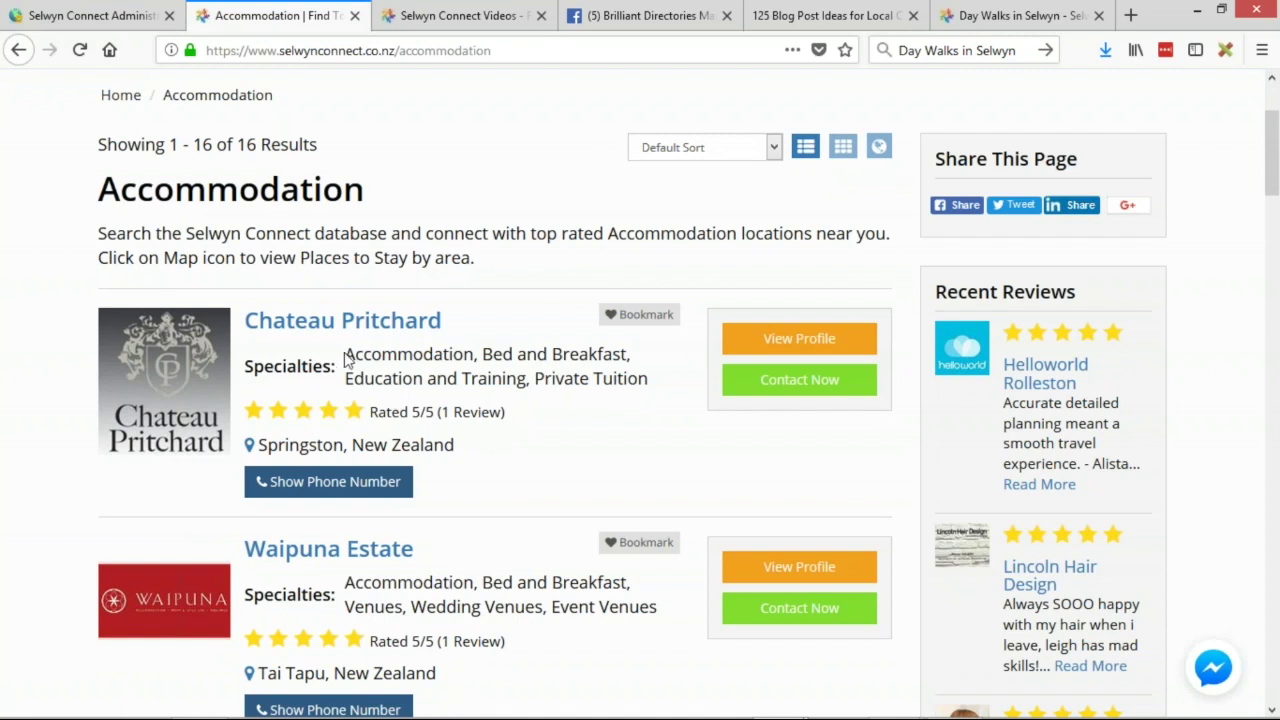
{"action": "left_click_drag", "start_coordinate": [643, 385], "coordinate": [272, 378]}
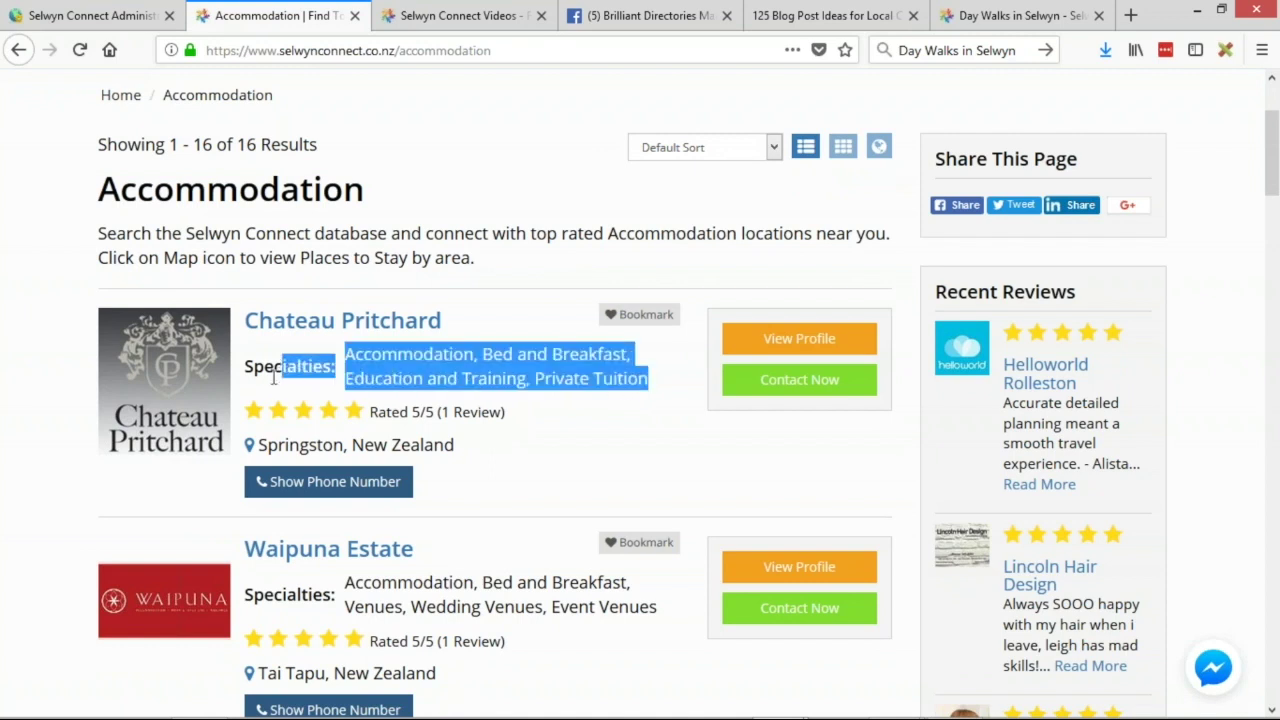
{"action": "left_click", "coordinate": [386, 365]}
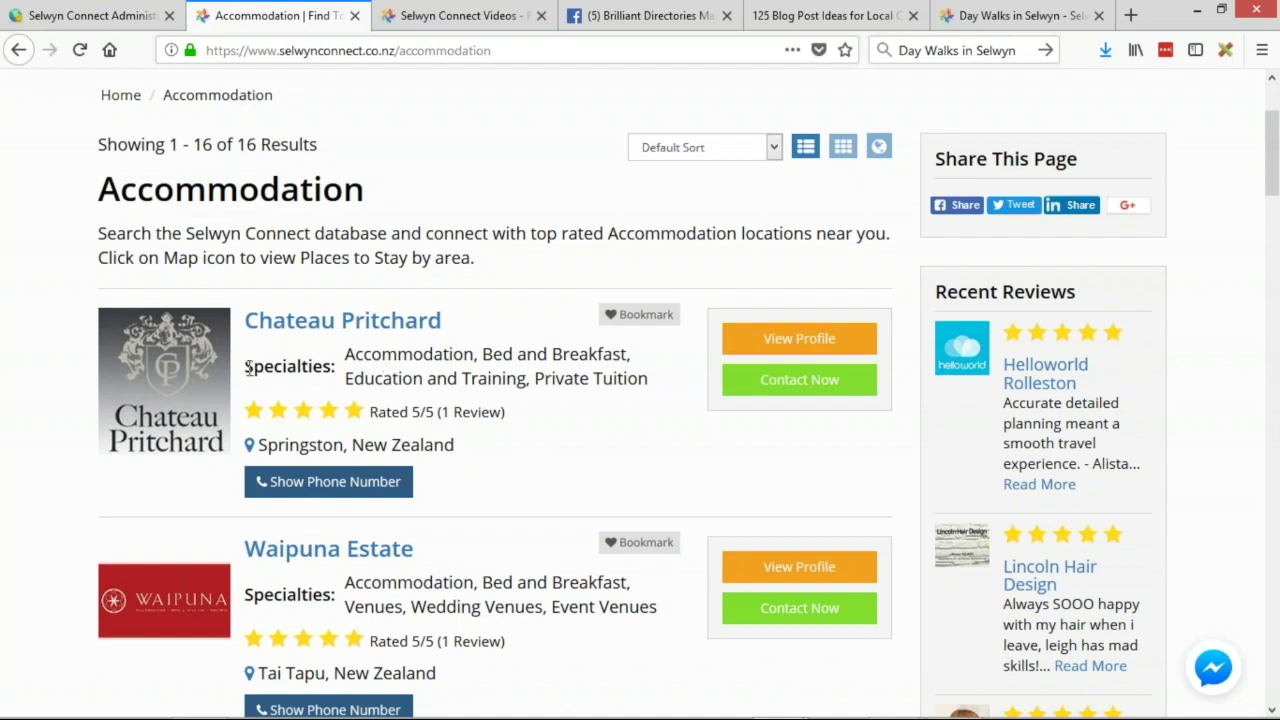
{"action": "left_click_drag", "start_coordinate": [310, 363], "coordinate": [349, 355]}
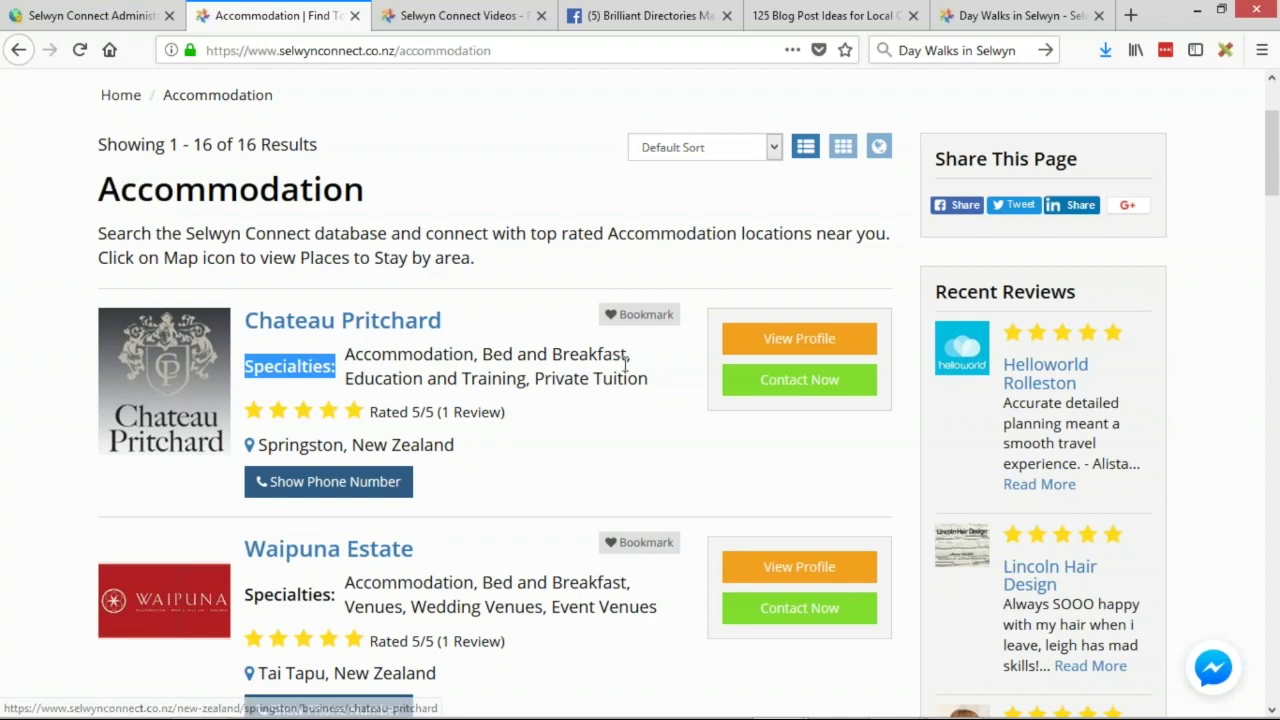
{"action": "left_click", "coordinate": [384, 370]}
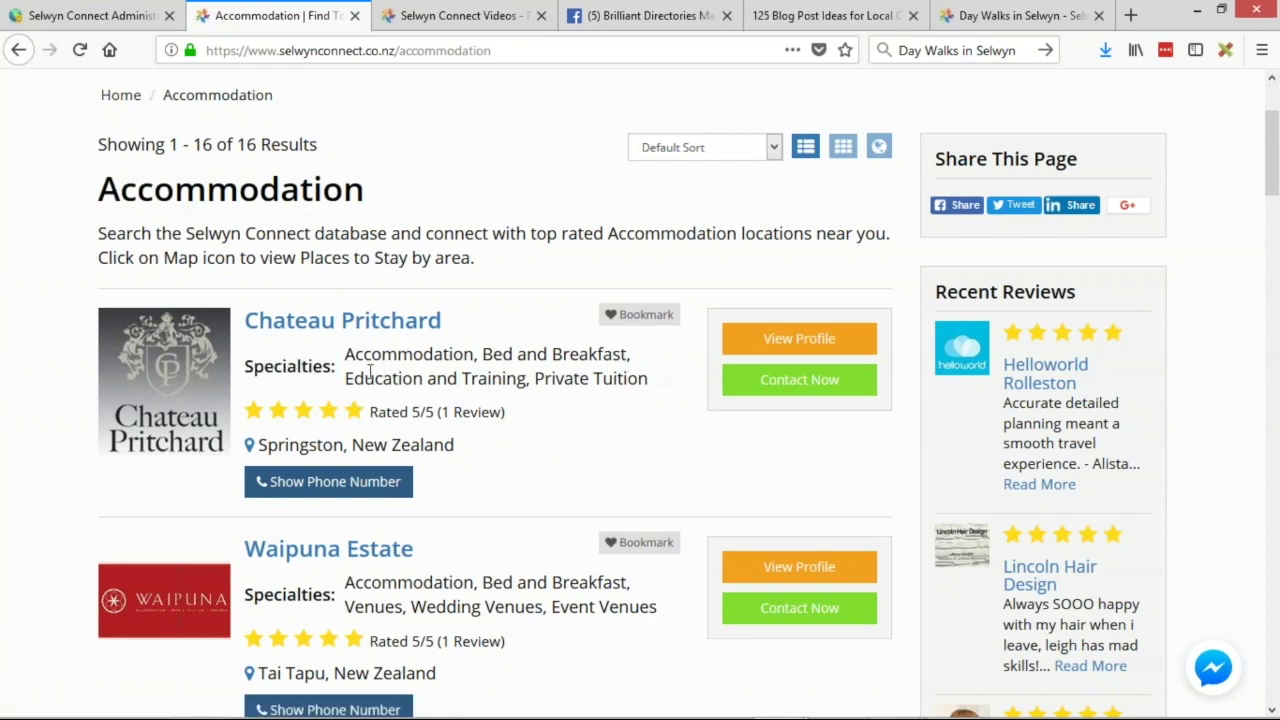
{"action": "scroll", "coordinate": [499, 378], "scroll_direction": "down", "scroll_amount": 3}
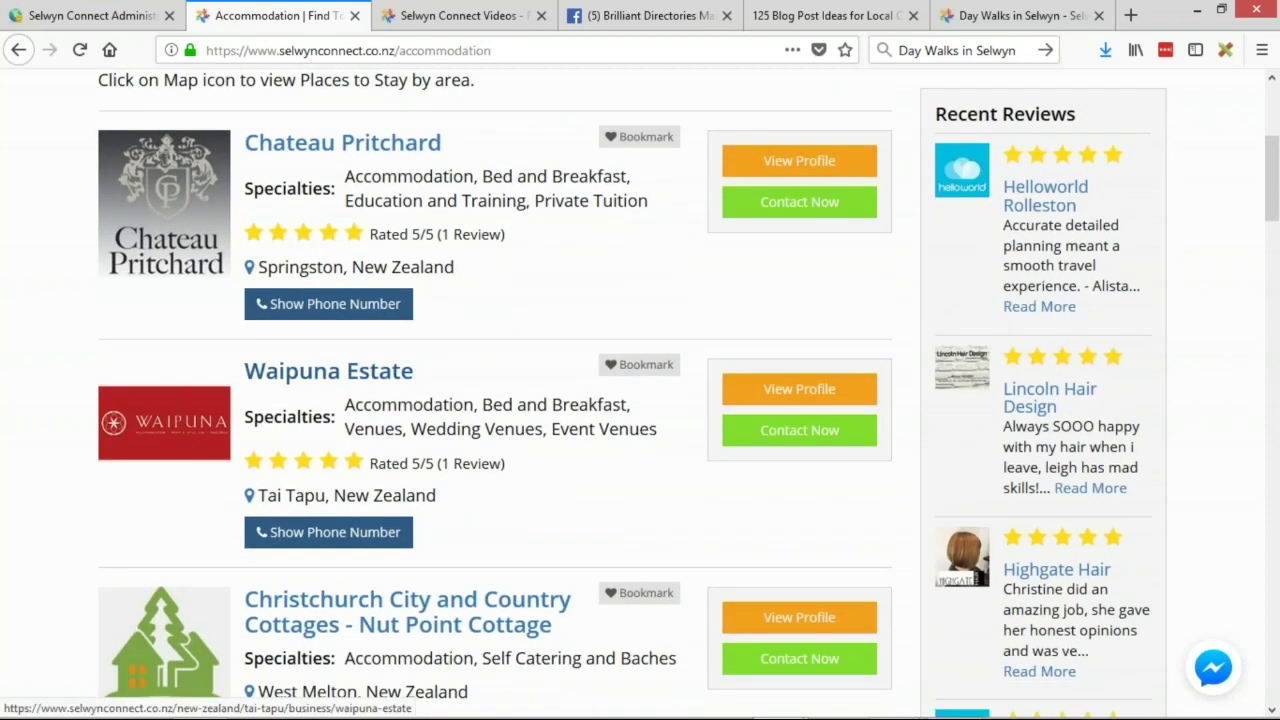
{"action": "scroll", "coordinate": [584, 398], "scroll_direction": "up", "scroll_amount": 2}
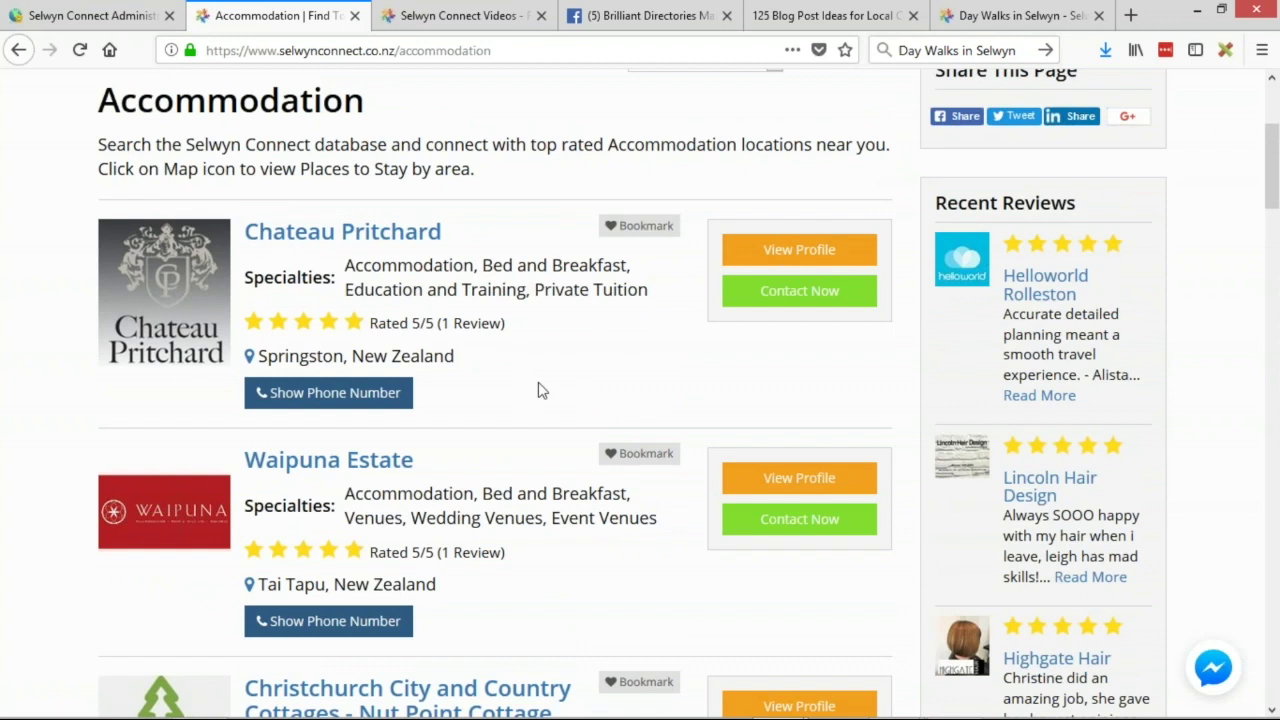
{"action": "scroll", "coordinate": [540, 390], "scroll_direction": "down", "scroll_amount": 5}
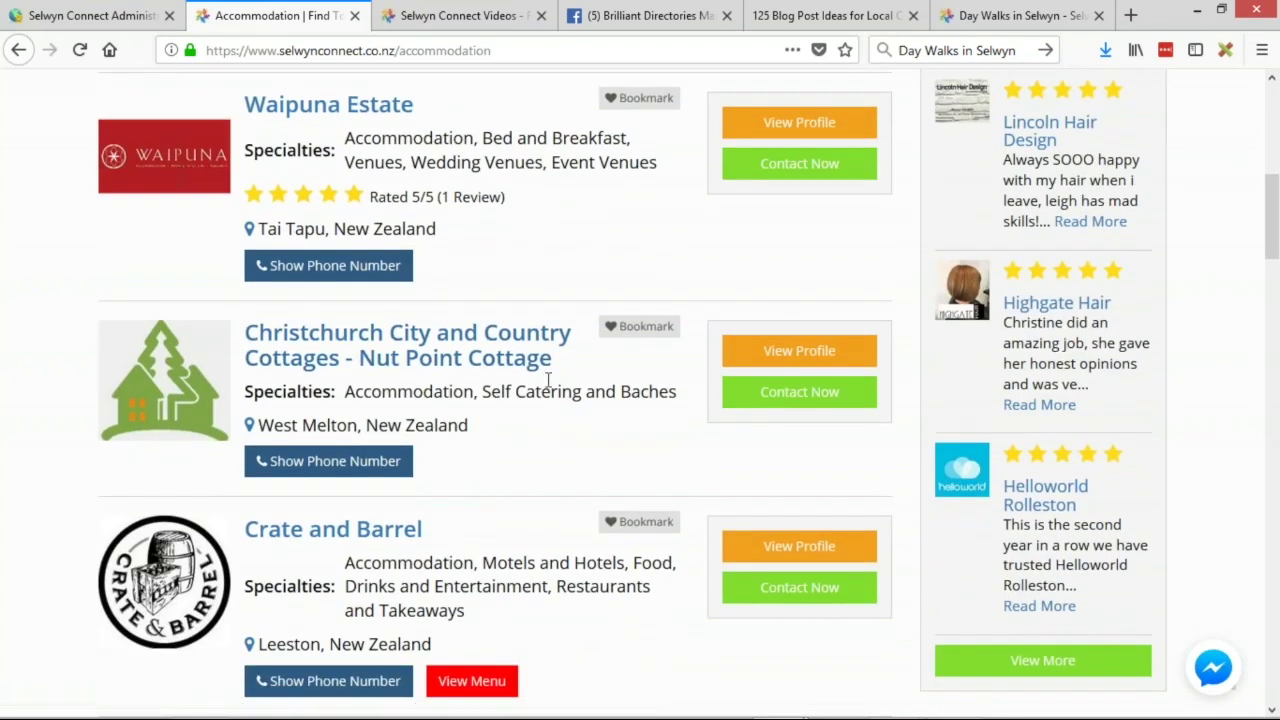
{"action": "scroll", "coordinate": [548, 380], "scroll_direction": "up", "scroll_amount": 5}
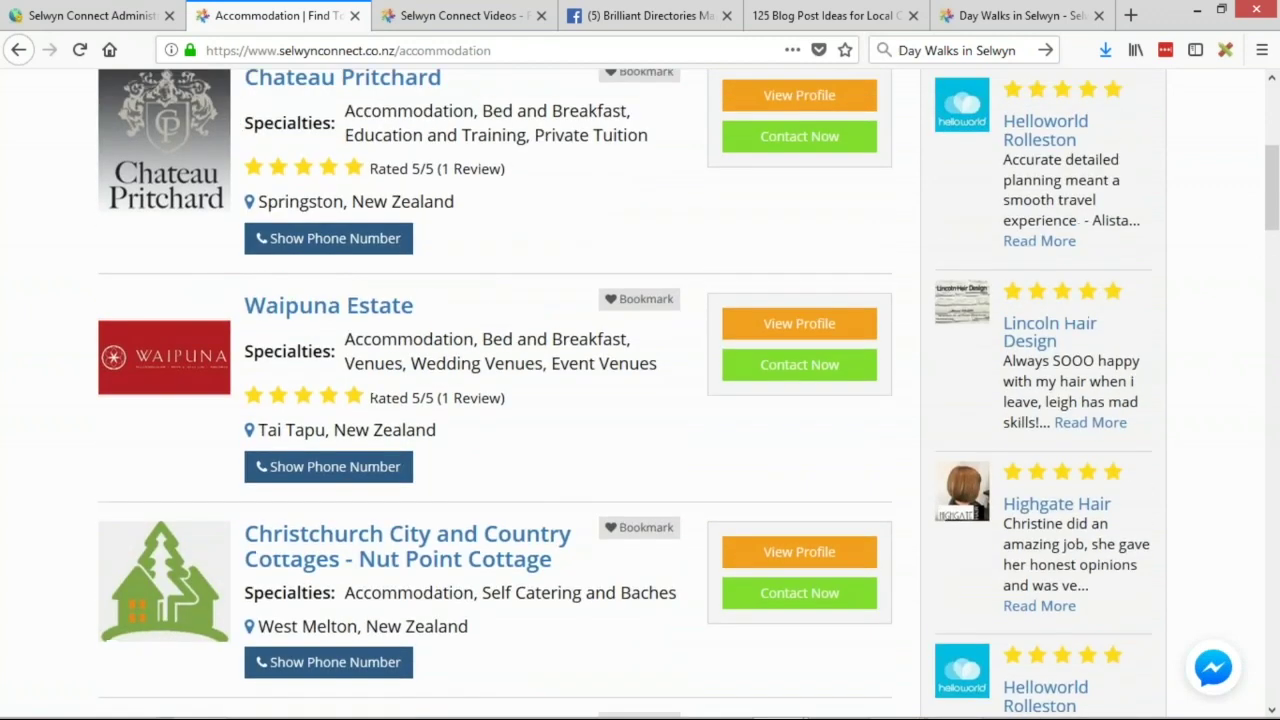
- Check how the Accommodation listings lay out at 320 x 480 mobile size, then return to the desktop view
{"action": "key", "text": "ctrl+shift+m"}
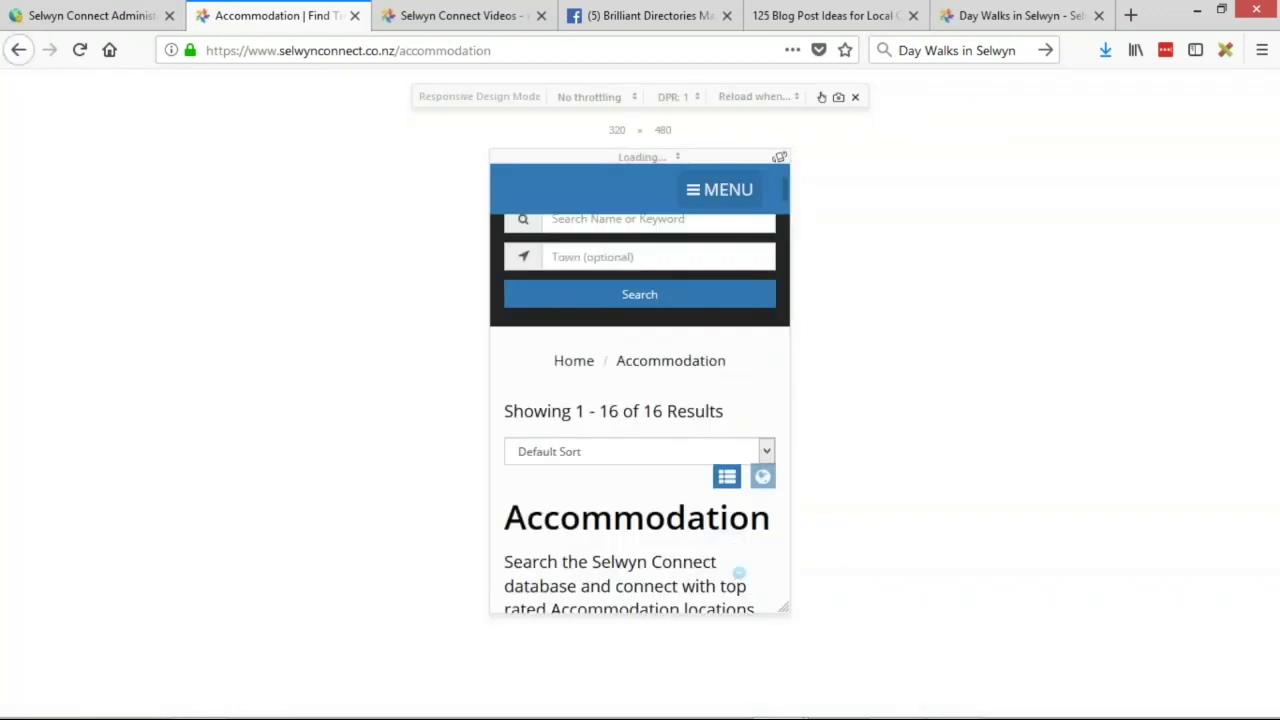
{"action": "scroll", "coordinate": [712, 375], "scroll_direction": "down", "scroll_amount": 6}
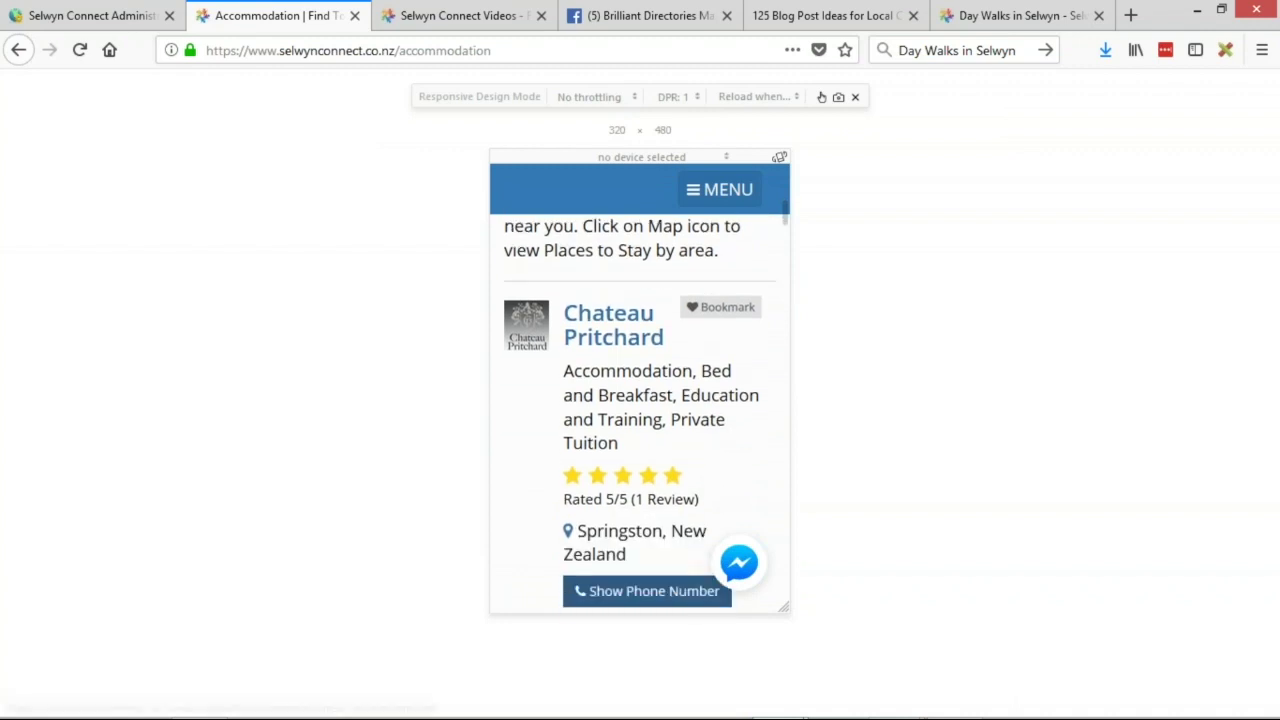
{"action": "scroll", "coordinate": [716, 394], "scroll_direction": "up", "scroll_amount": 2}
{"action": "scroll", "coordinate": [720, 403], "scroll_direction": "down", "scroll_amount": 3}
{"action": "scroll", "coordinate": [711, 418], "scroll_direction": "down", "scroll_amount": 1}
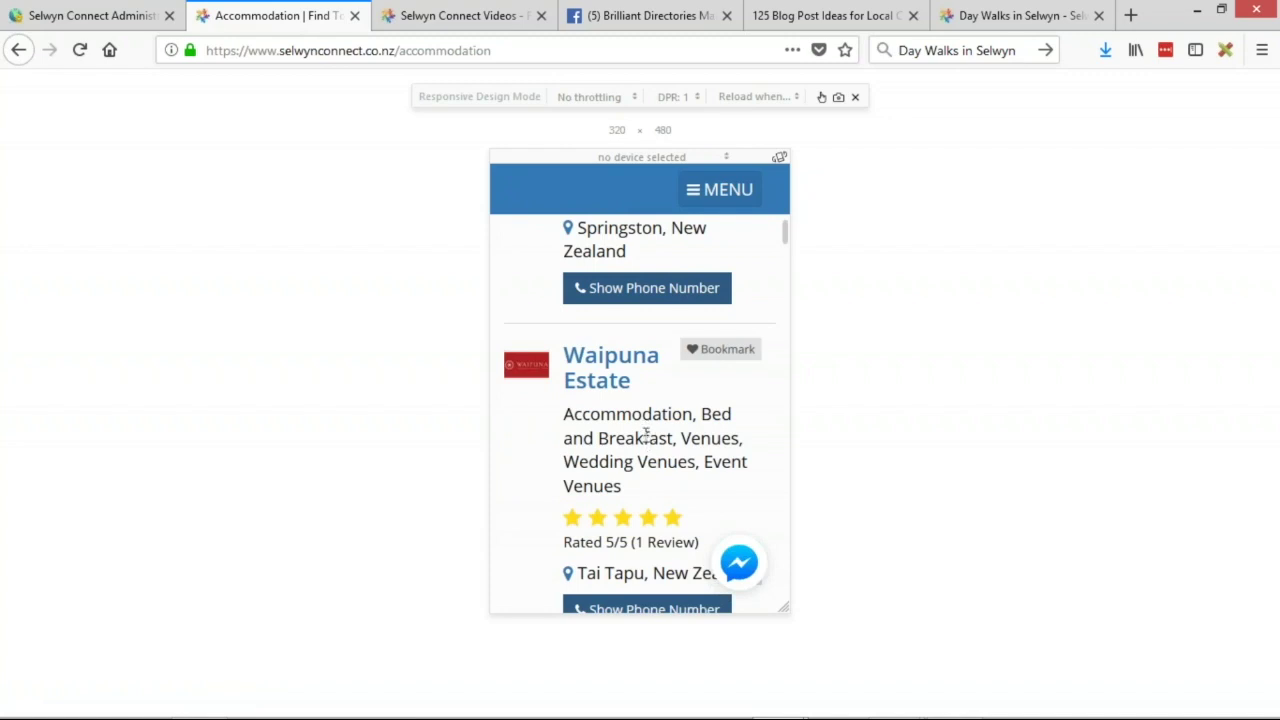
{"action": "scroll", "coordinate": [646, 434], "scroll_direction": "down", "scroll_amount": 1}
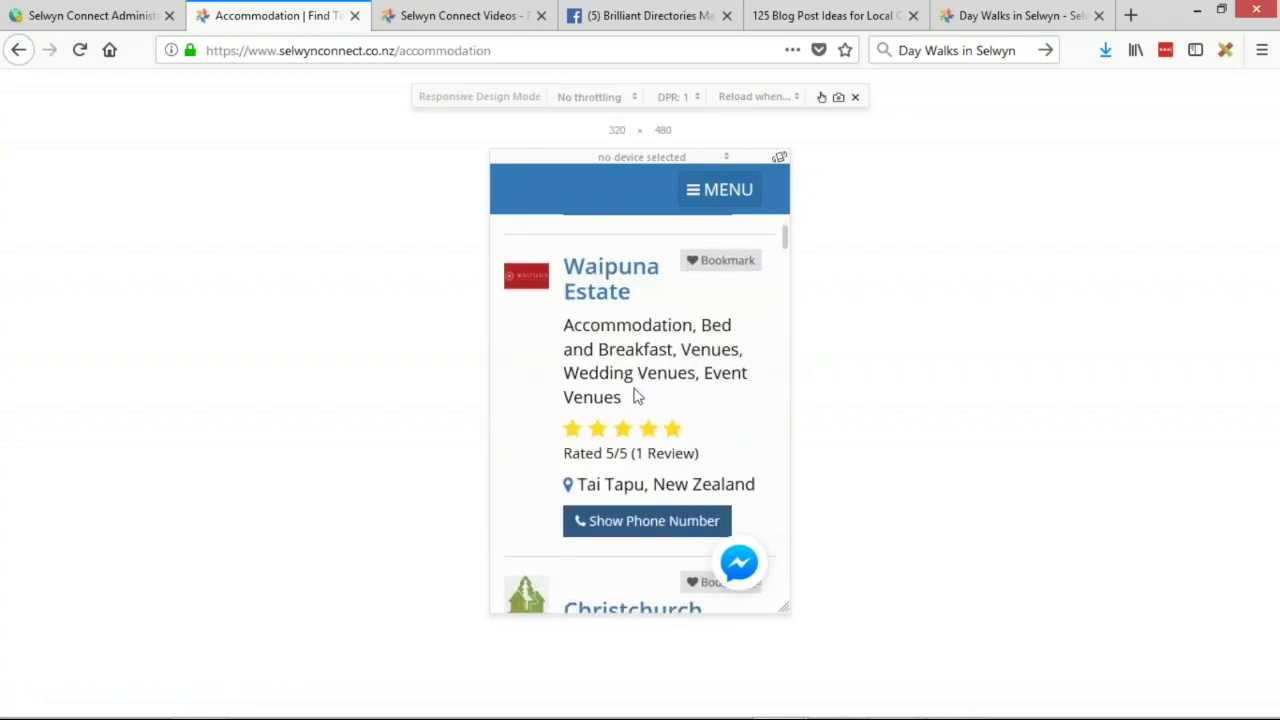
{"action": "left_click", "coordinate": [855, 98]}
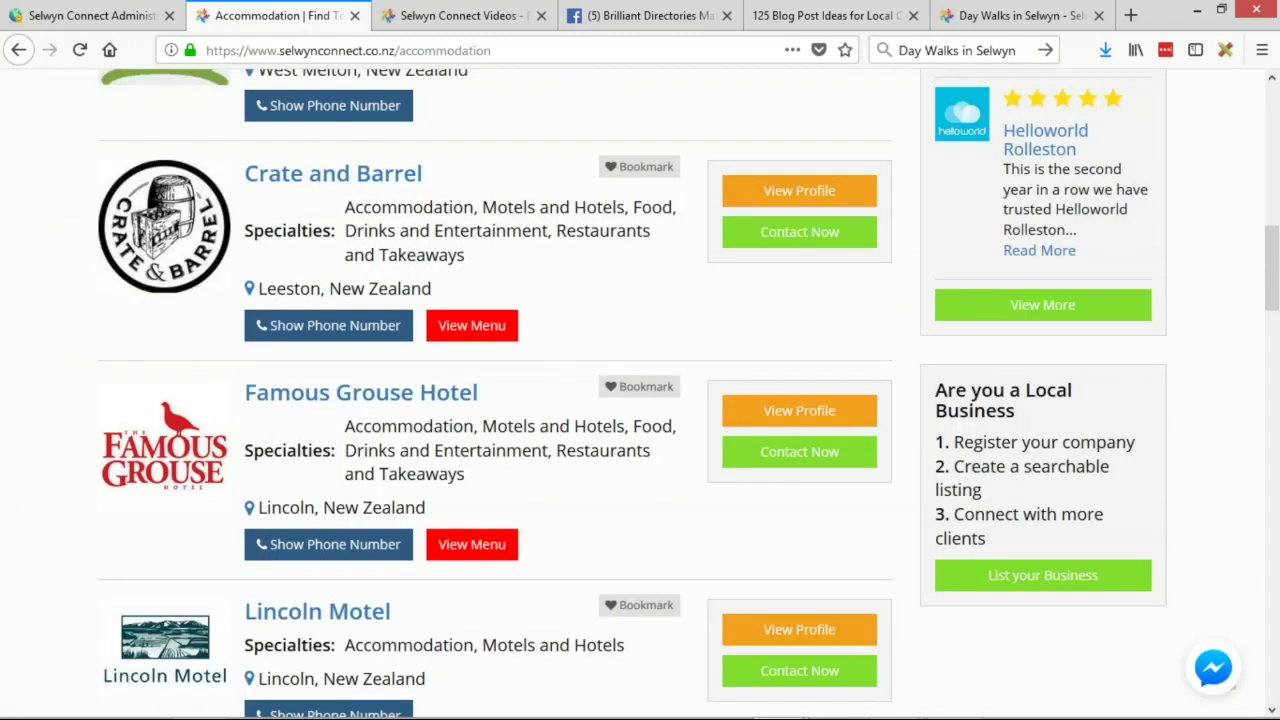
{"action": "scroll", "coordinate": [550, 362], "scroll_direction": "up", "scroll_amount": 3}
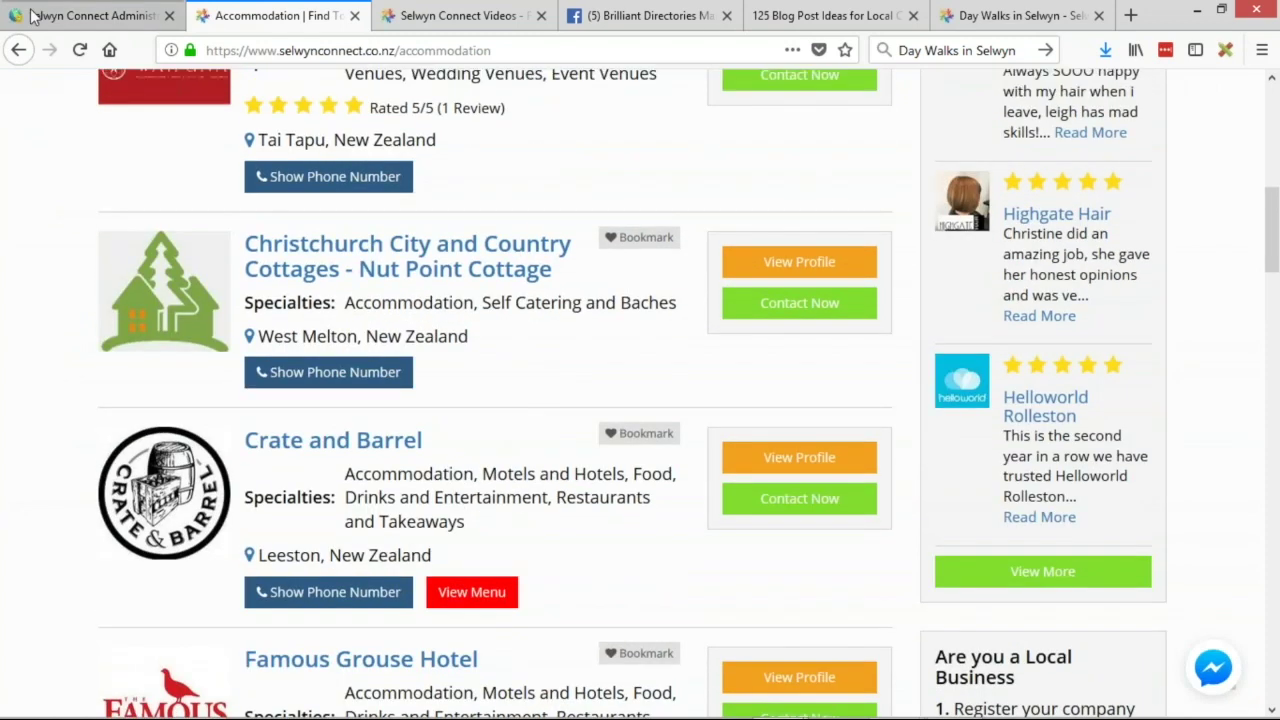
- In the site admin, open the Listing post type's search results design at its Page Loop code
{"action": "left_click", "coordinate": [33, 17]}
{"action": "mouse_move", "coordinate": [82, 215]}
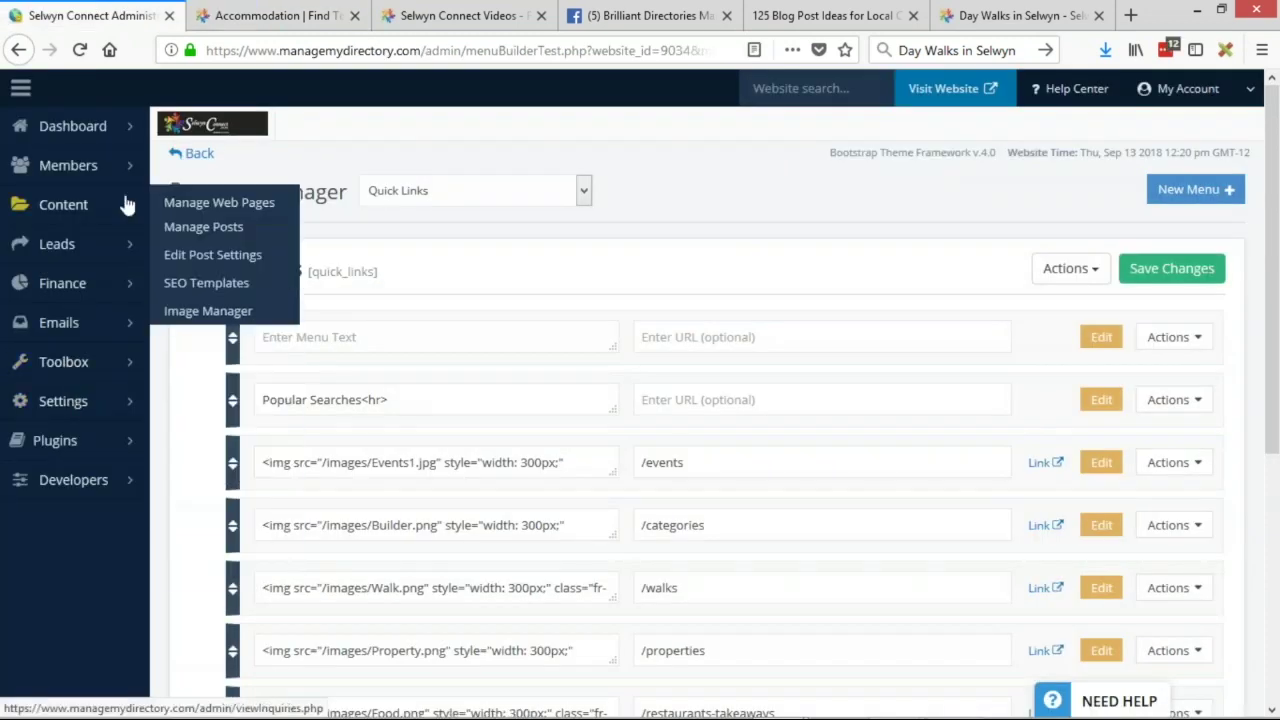
{"action": "left_click", "coordinate": [212, 258]}
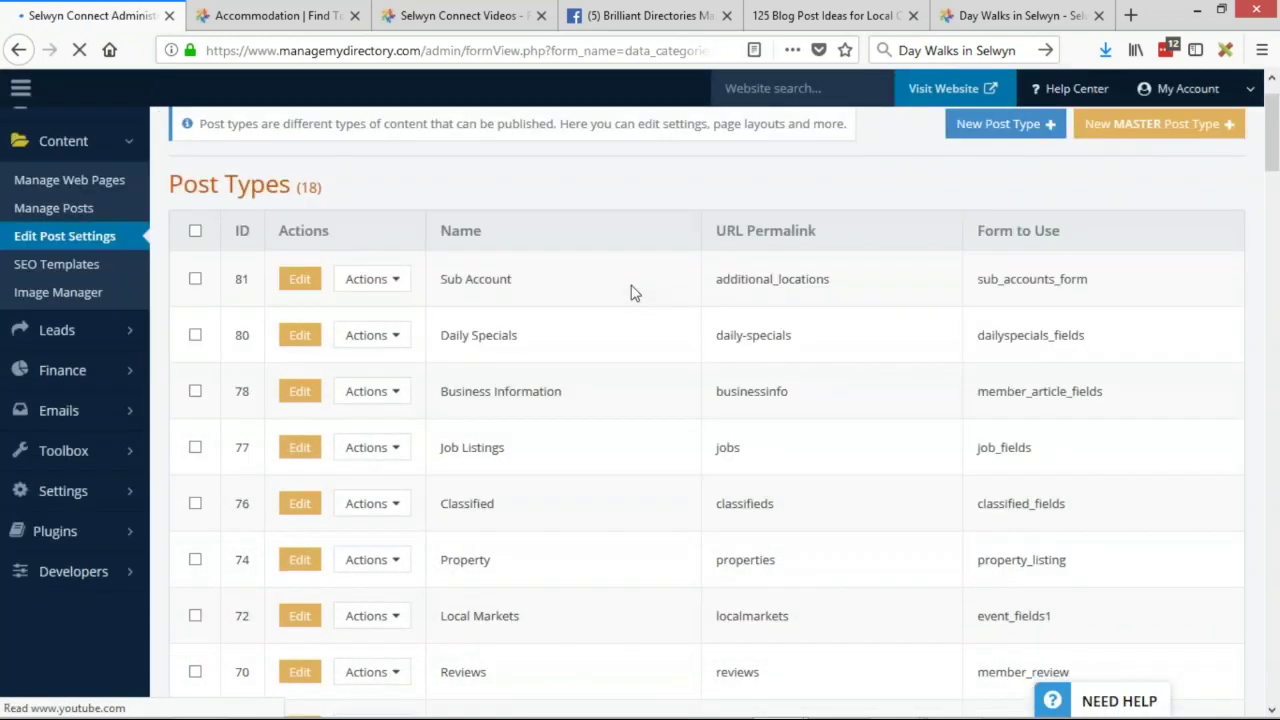
{"action": "scroll", "coordinate": [631, 291], "scroll_direction": "down", "scroll_amount": 9}
{"action": "scroll", "coordinate": [645, 306], "scroll_direction": "down", "scroll_amount": 1}
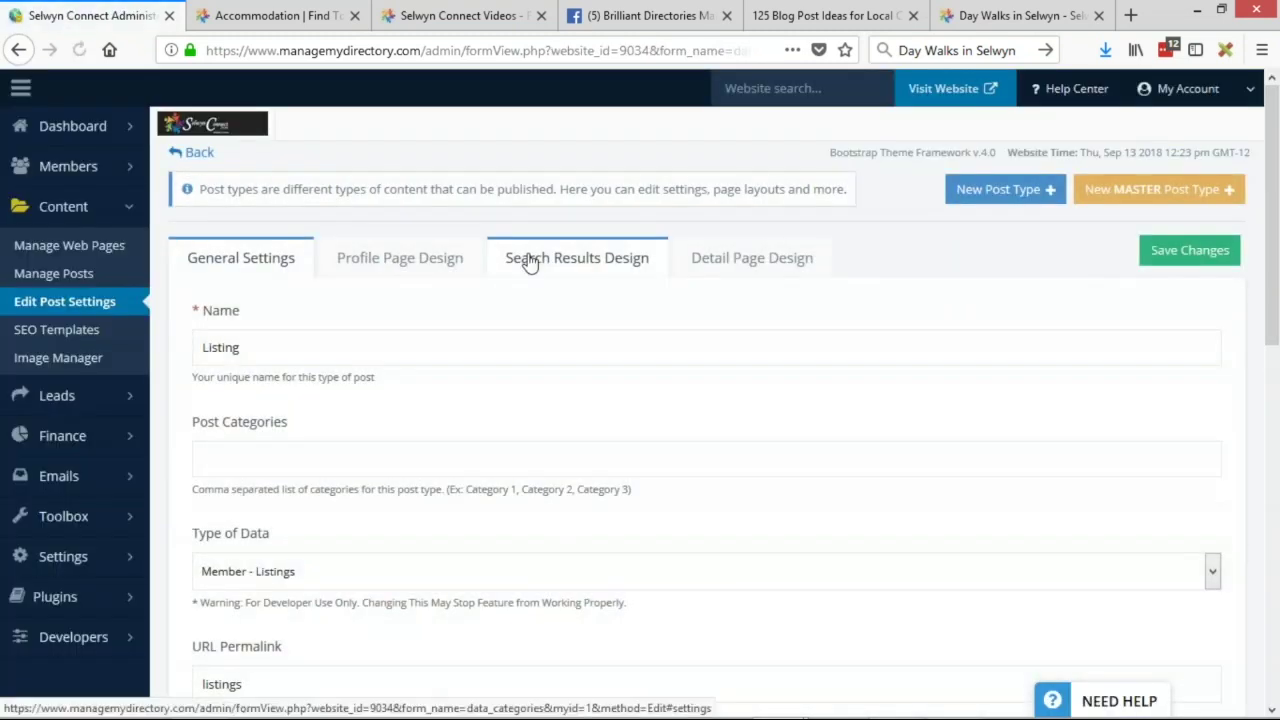
{"action": "left_click", "coordinate": [530, 260]}
{"action": "scroll", "coordinate": [180, 380], "scroll_direction": "down", "scroll_amount": 10}
{"action": "scroll", "coordinate": [470, 372], "scroll_direction": "down", "scroll_amount": 8}
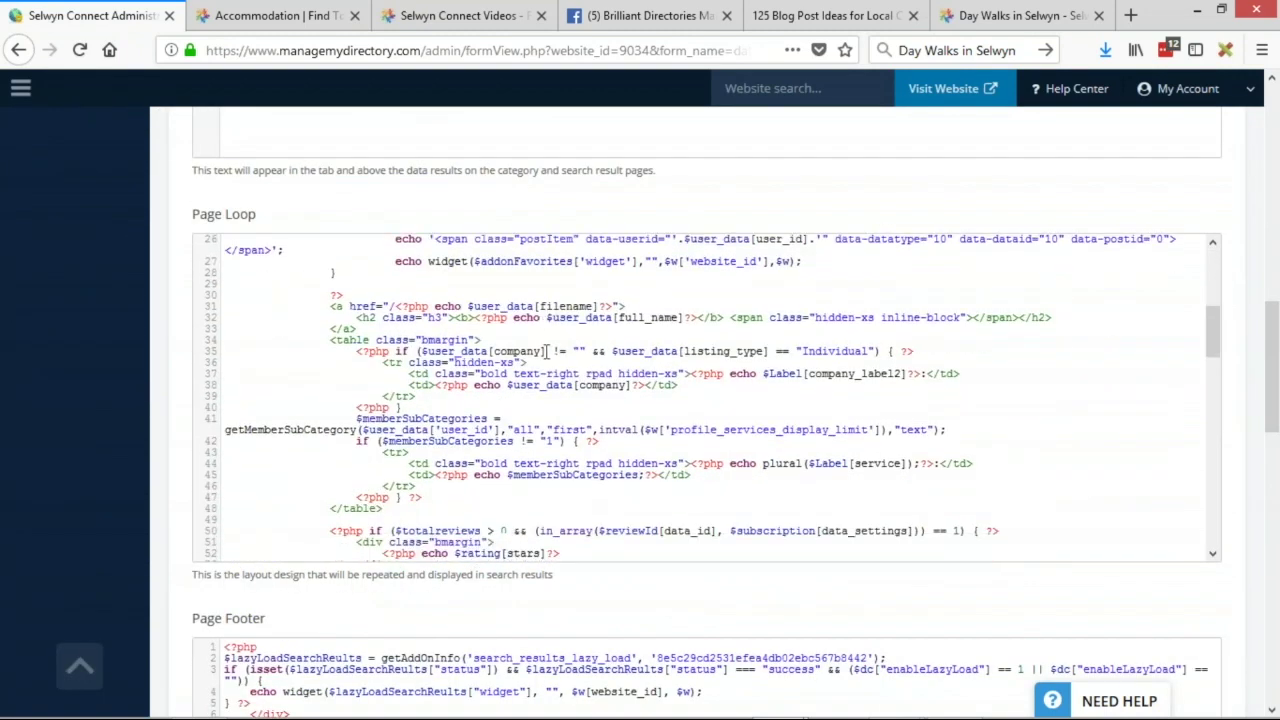
- Add class="hidden-xs" to the table cell that outputs $memberSubCategories in the Page Loop code and save the changes
{"action": "scroll", "coordinate": [546, 351], "scroll_direction": "down", "scroll_amount": 1}
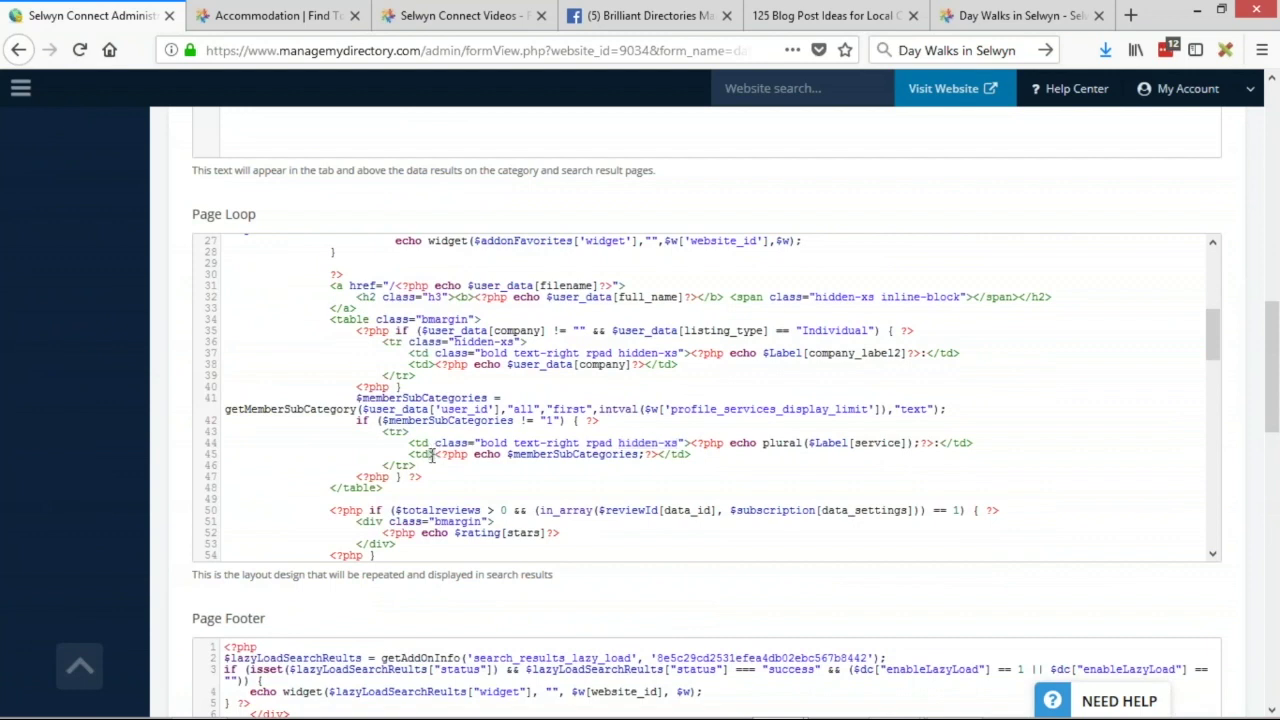
{"action": "type", "text": "class=\"hidden-xs"}
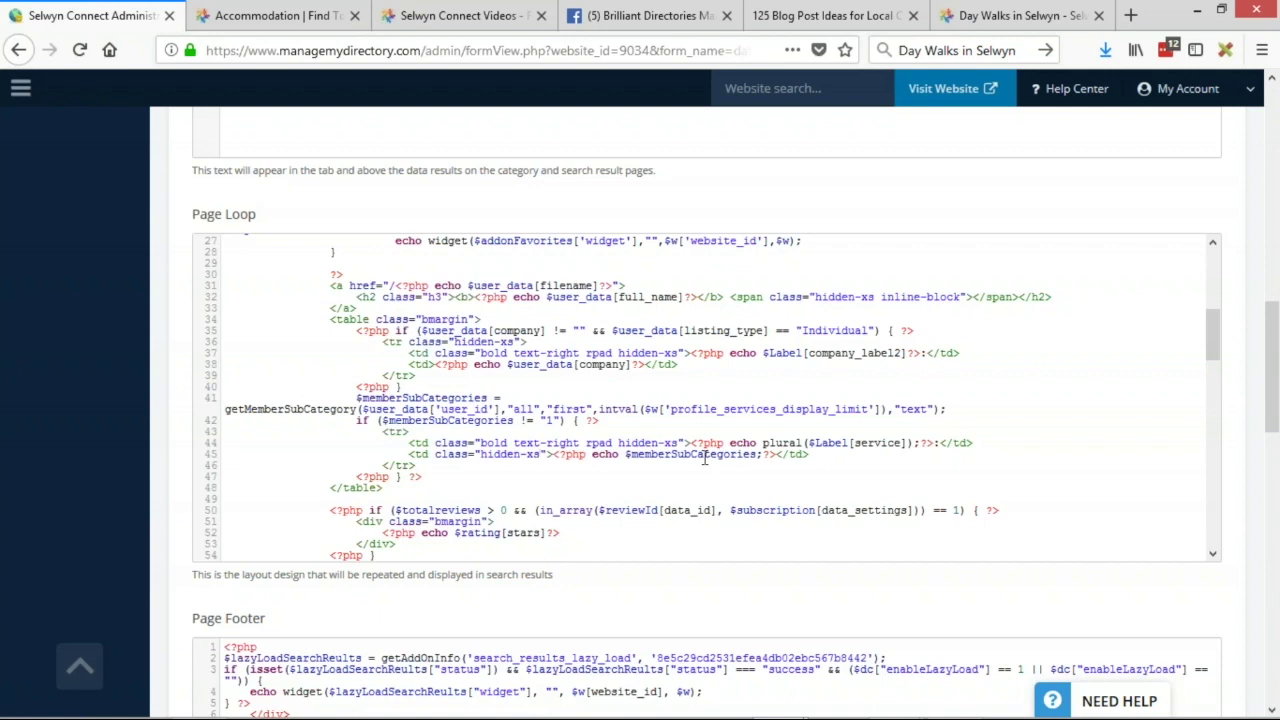
{"action": "key", "text": "ctrl+s"}
- Reload the Accommodation page, check its listings in the 320 x 480 mobile view, and return to the desktop view
{"action": "left_click", "coordinate": [307, 20]}
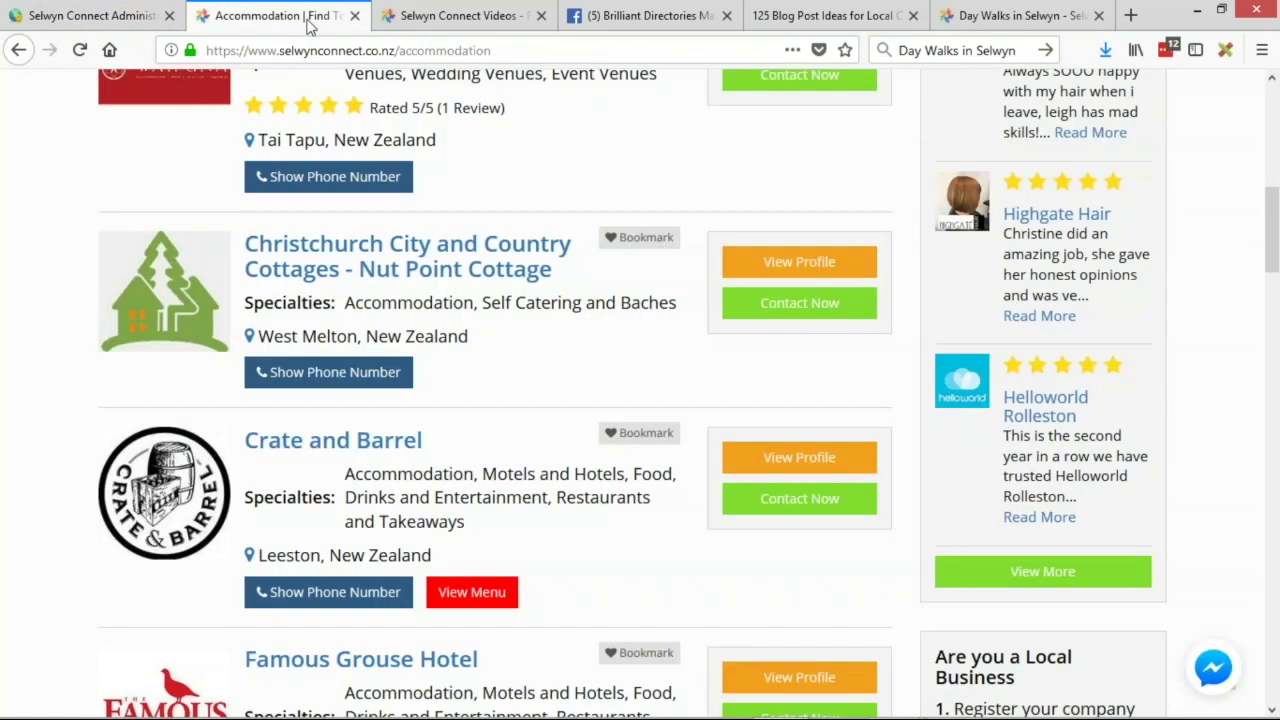
{"action": "left_click", "coordinate": [82, 52]}
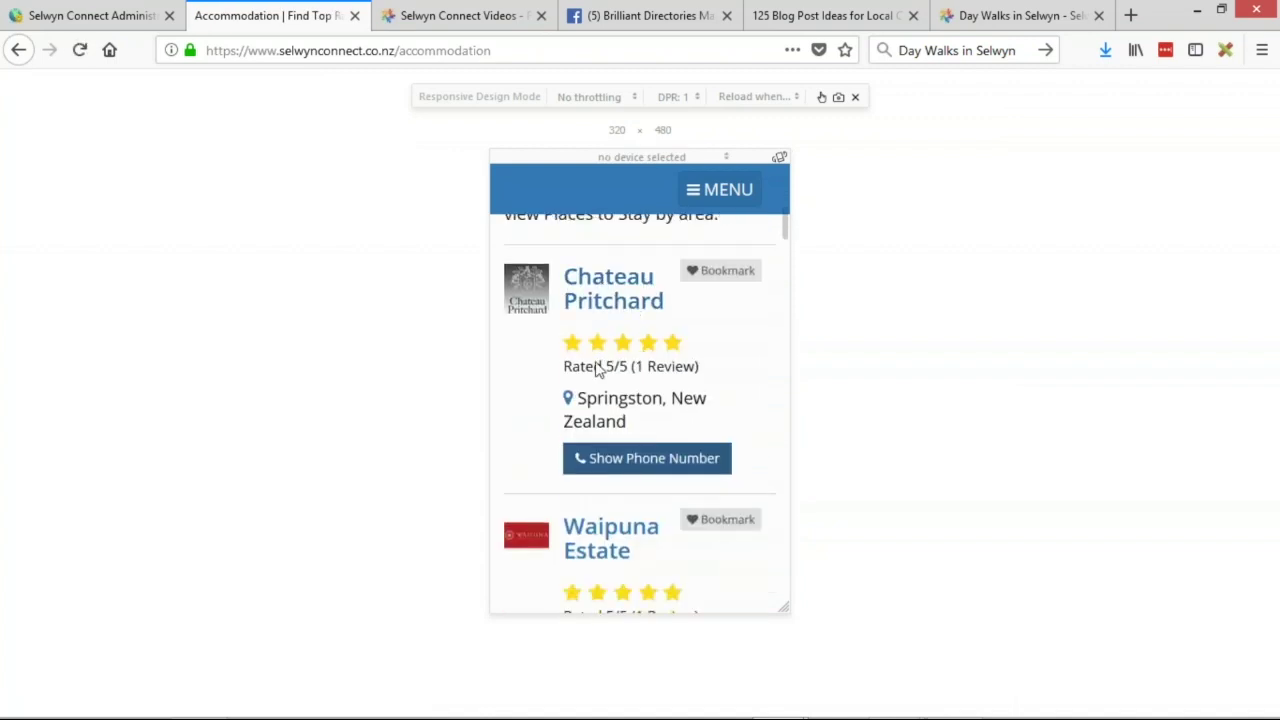
{"action": "scroll", "coordinate": [643, 378], "scroll_direction": "down", "scroll_amount": 2}
{"action": "scroll", "coordinate": [643, 378], "scroll_direction": "down", "scroll_amount": 8}
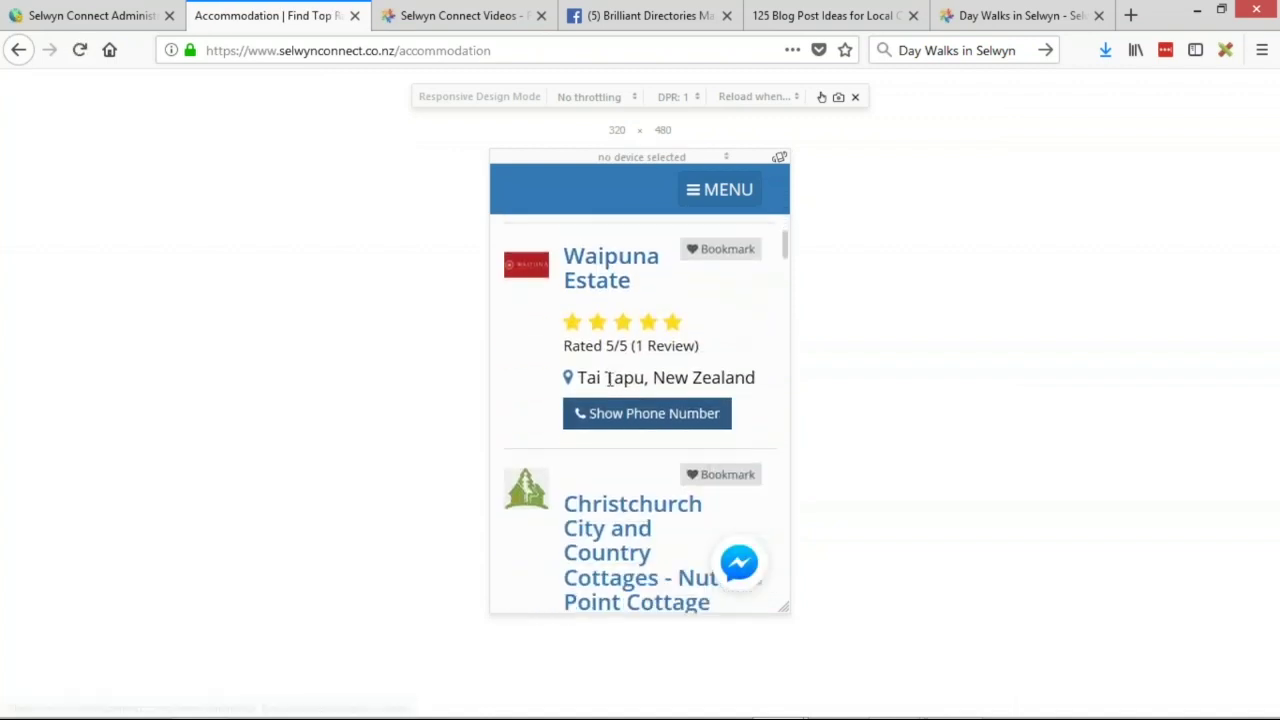
{"action": "scroll", "coordinate": [606, 272], "scroll_direction": "down", "scroll_amount": 8}
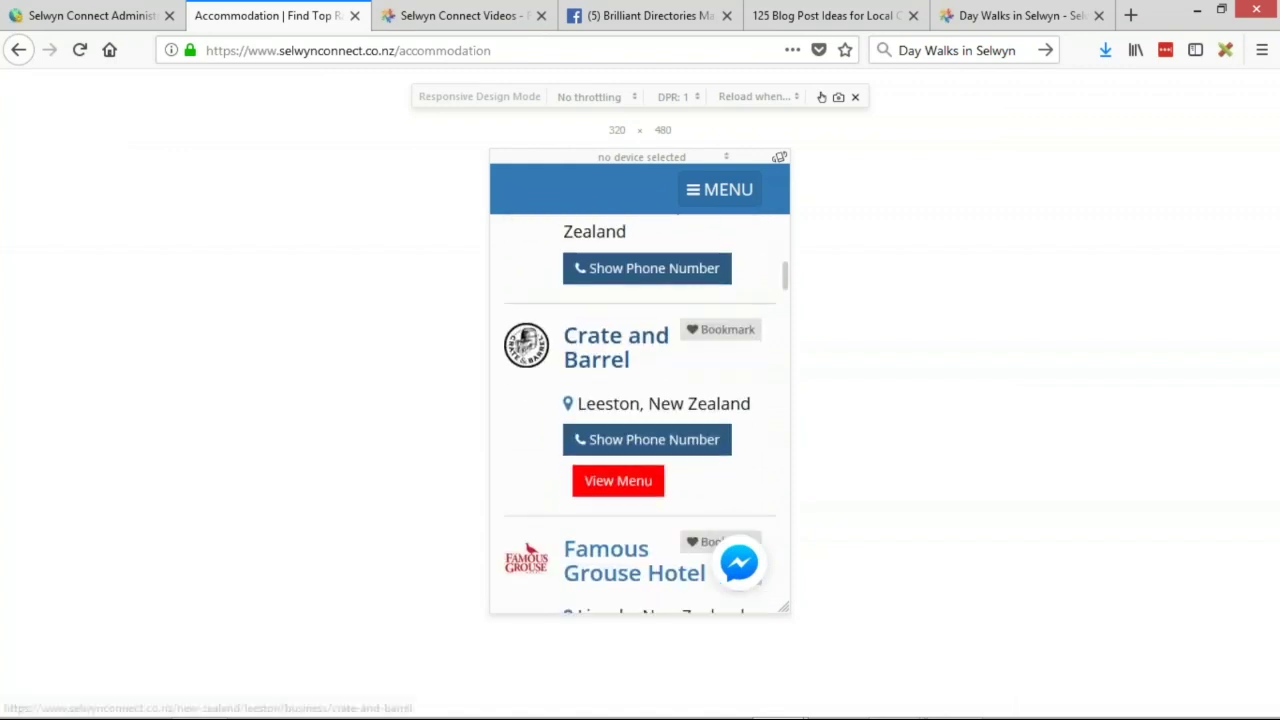
{"action": "scroll", "coordinate": [606, 272], "scroll_direction": "down", "scroll_amount": 8}
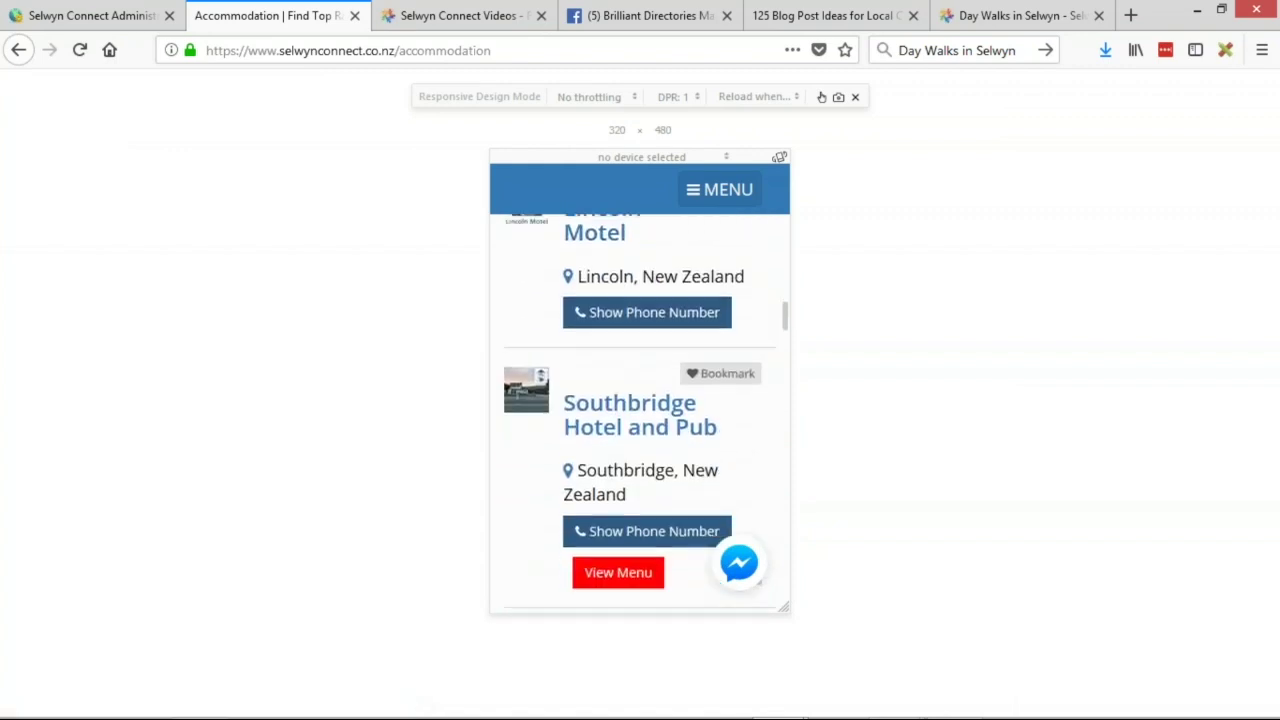
{"action": "scroll", "coordinate": [640, 380], "scroll_direction": "up", "scroll_amount": 8}
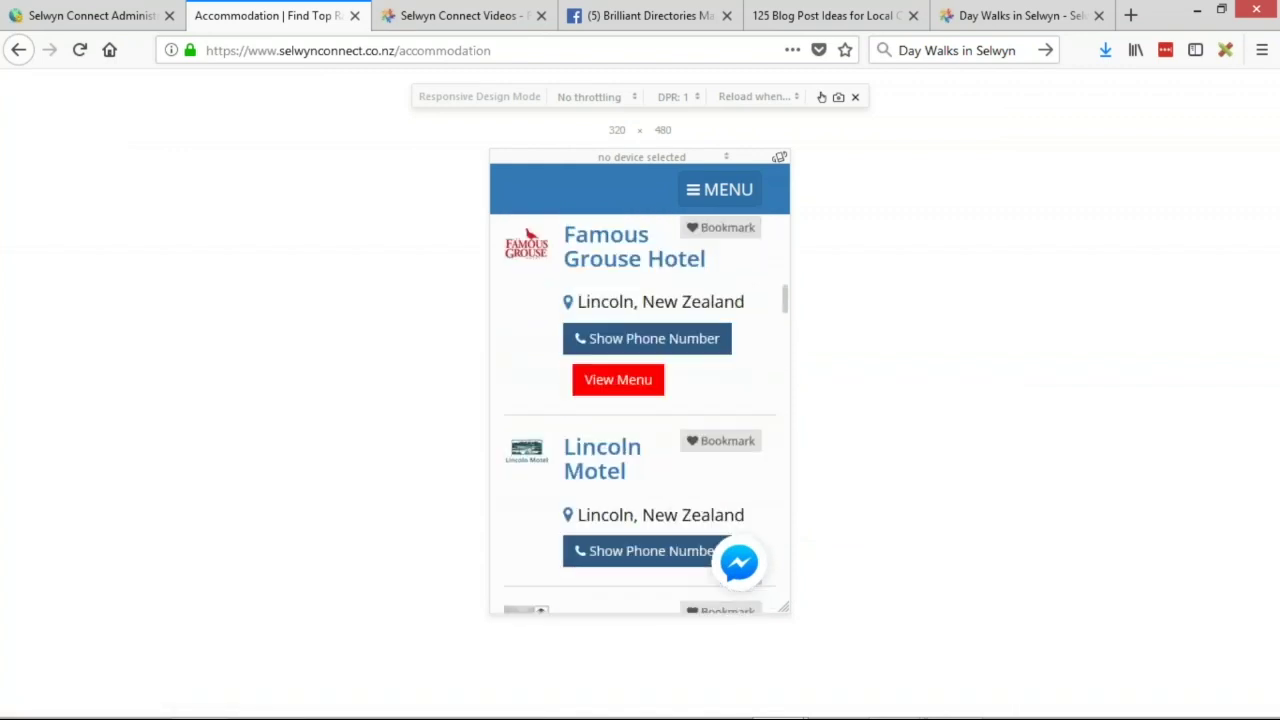
{"action": "left_click", "coordinate": [855, 98]}
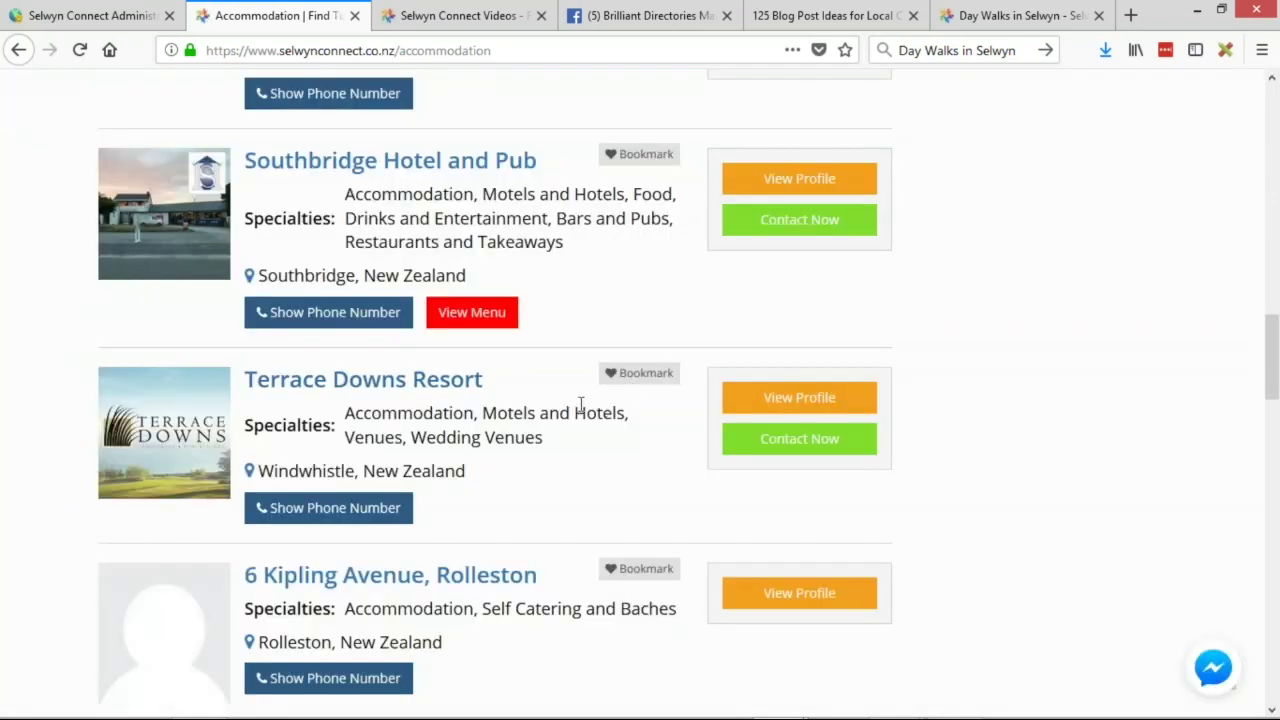
{"action": "scroll", "coordinate": [580, 408], "scroll_direction": "up", "scroll_amount": 1}
- Return to the site admin, dismiss the save confirmation and open the Design Settings
{"action": "left_click", "coordinate": [130, 12]}
{"action": "left_click", "coordinate": [631, 494]}
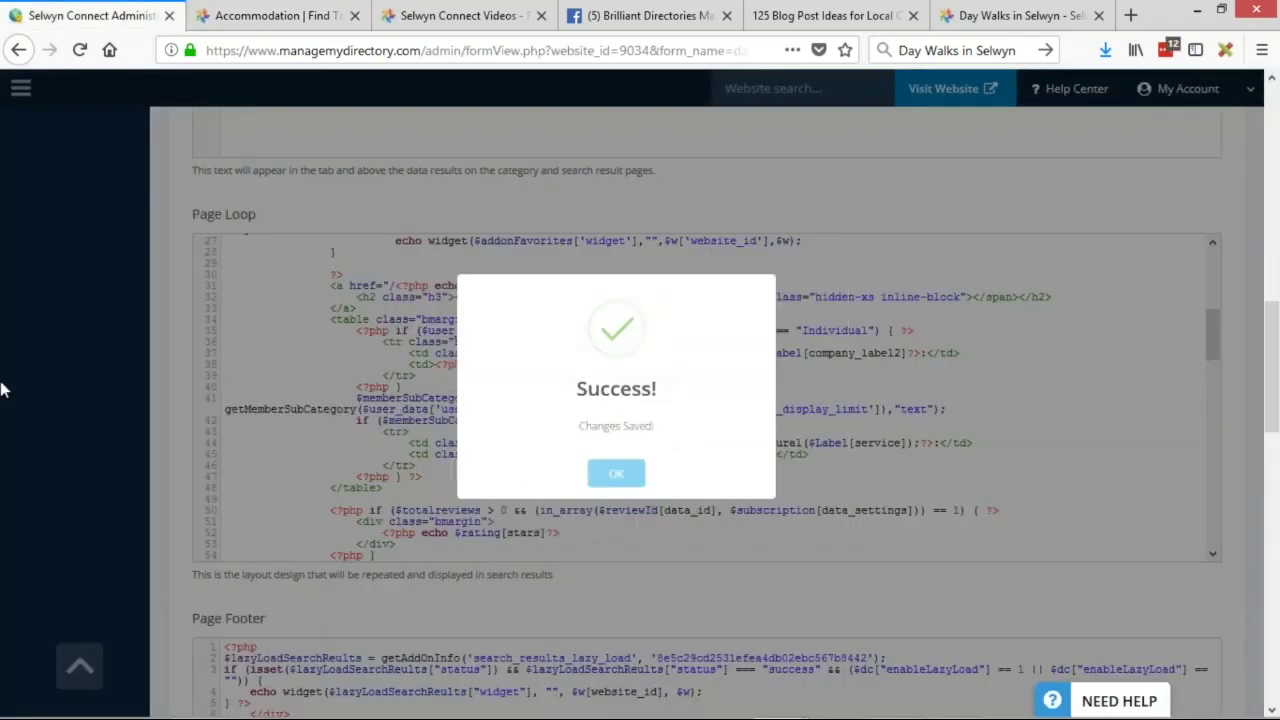
{"action": "scroll", "coordinate": [119, 463], "scroll_direction": "up", "scroll_amount": 12}
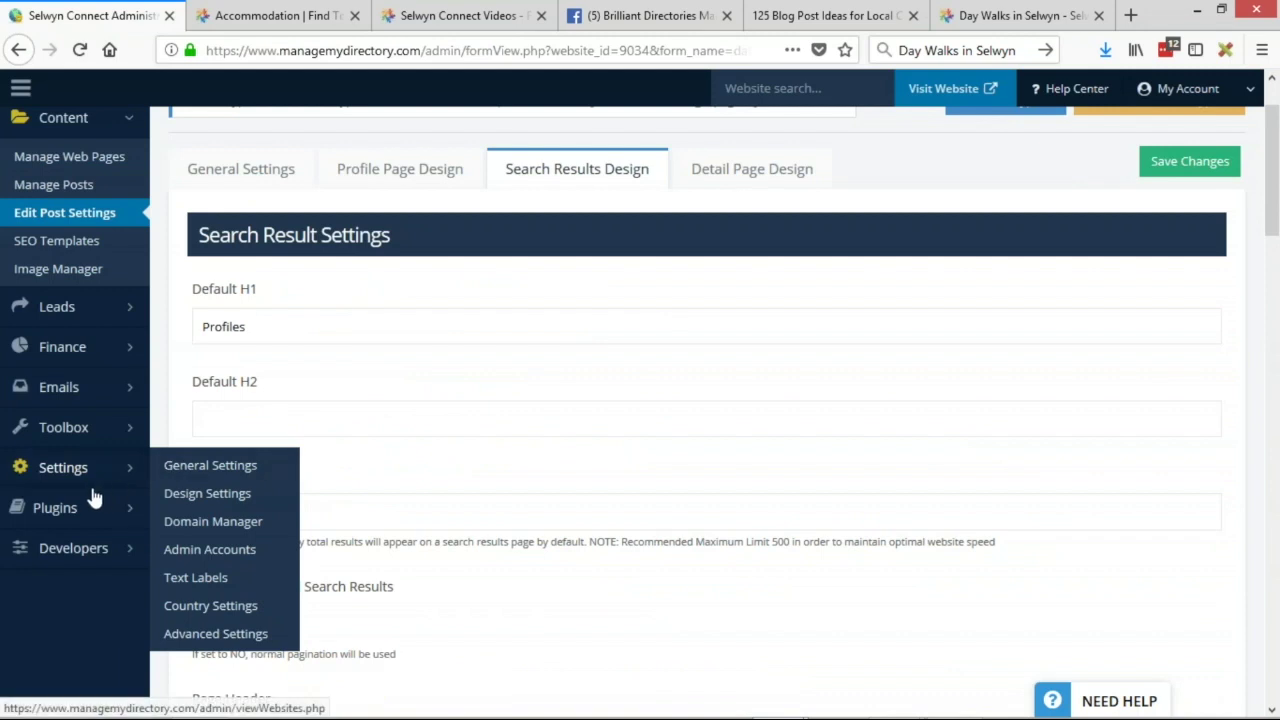
{"action": "left_click", "coordinate": [209, 493]}
- Return to the Accommodation page, examine the listings' specialties text and inspect the page's body element
{"action": "left_click", "coordinate": [270, 15]}
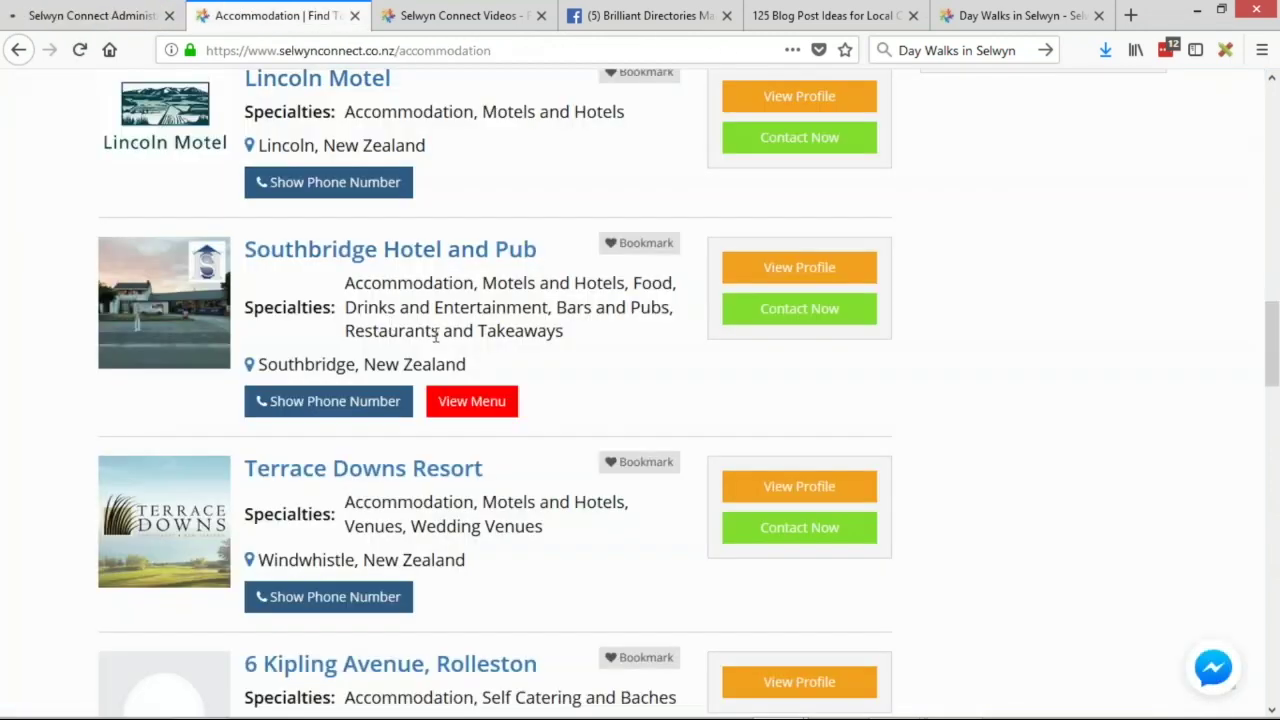
{"action": "left_click_drag", "start_coordinate": [470, 366], "coordinate": [386, 364]}
{"action": "left_click_drag", "start_coordinate": [341, 299], "coordinate": [253, 293]}
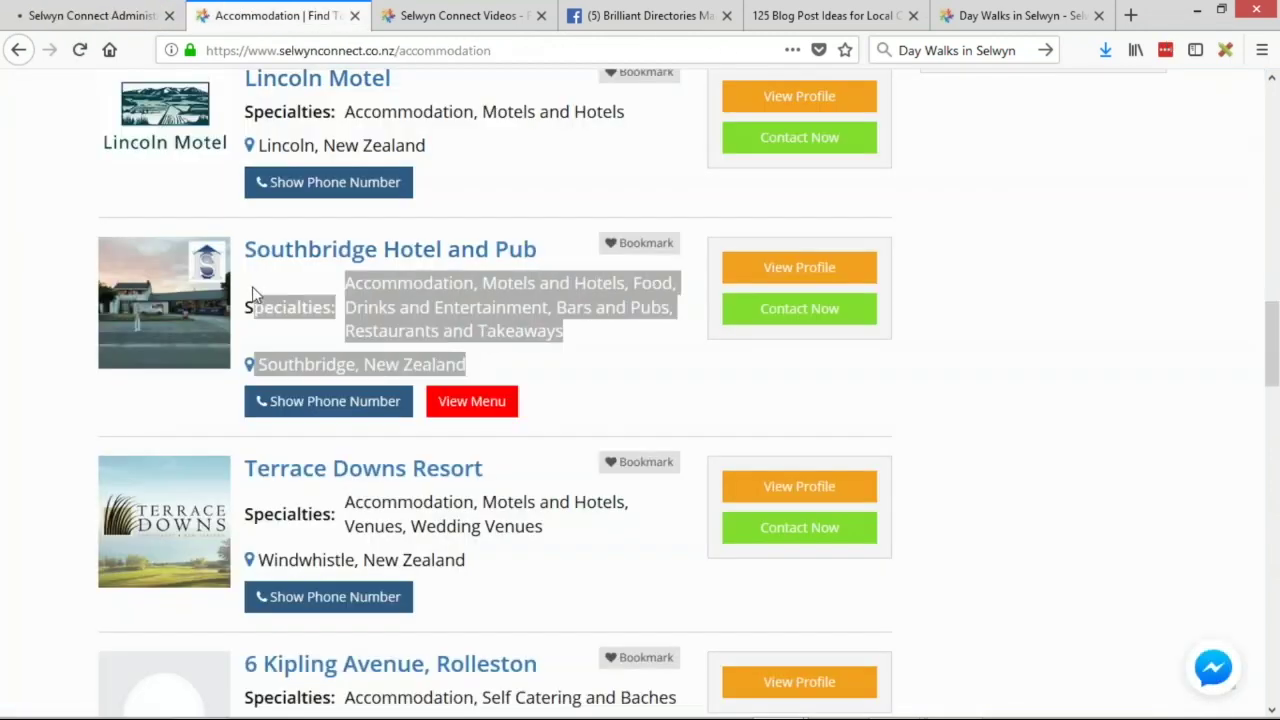
{"action": "left_click", "coordinate": [363, 281]}
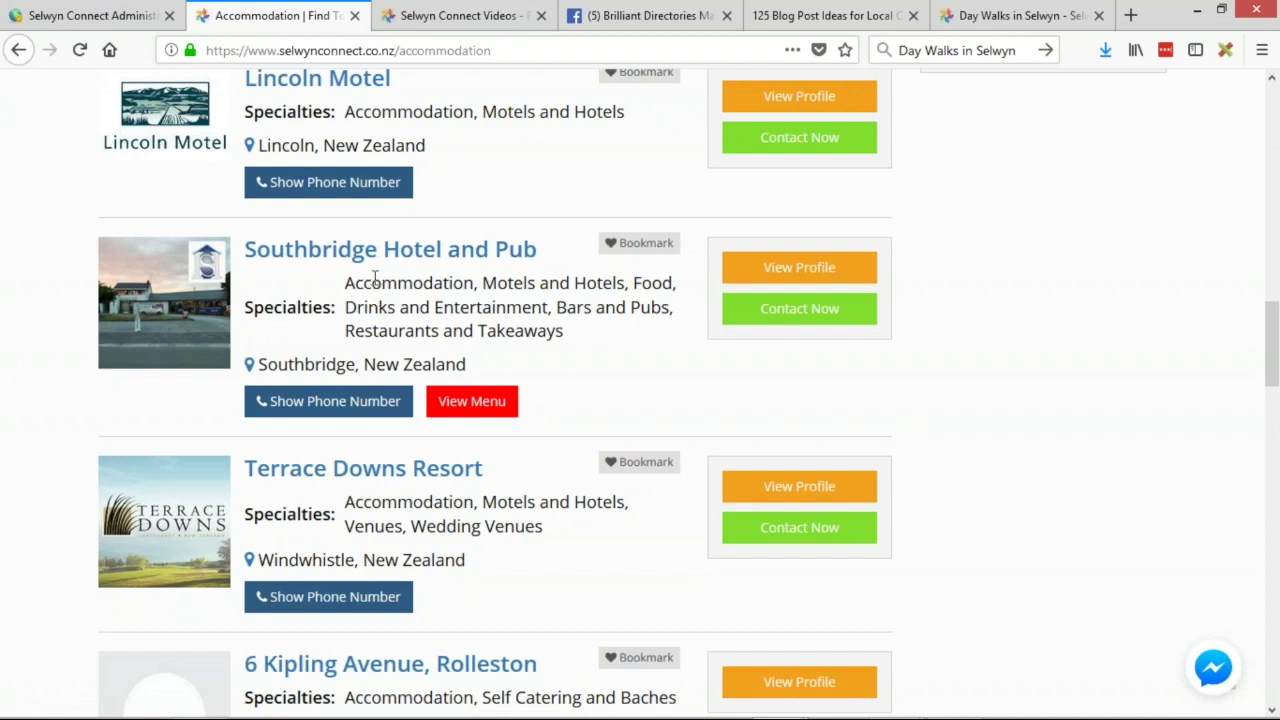
{"action": "right_click", "coordinate": [374, 278]}
{"action": "left_click", "coordinate": [462, 484]}
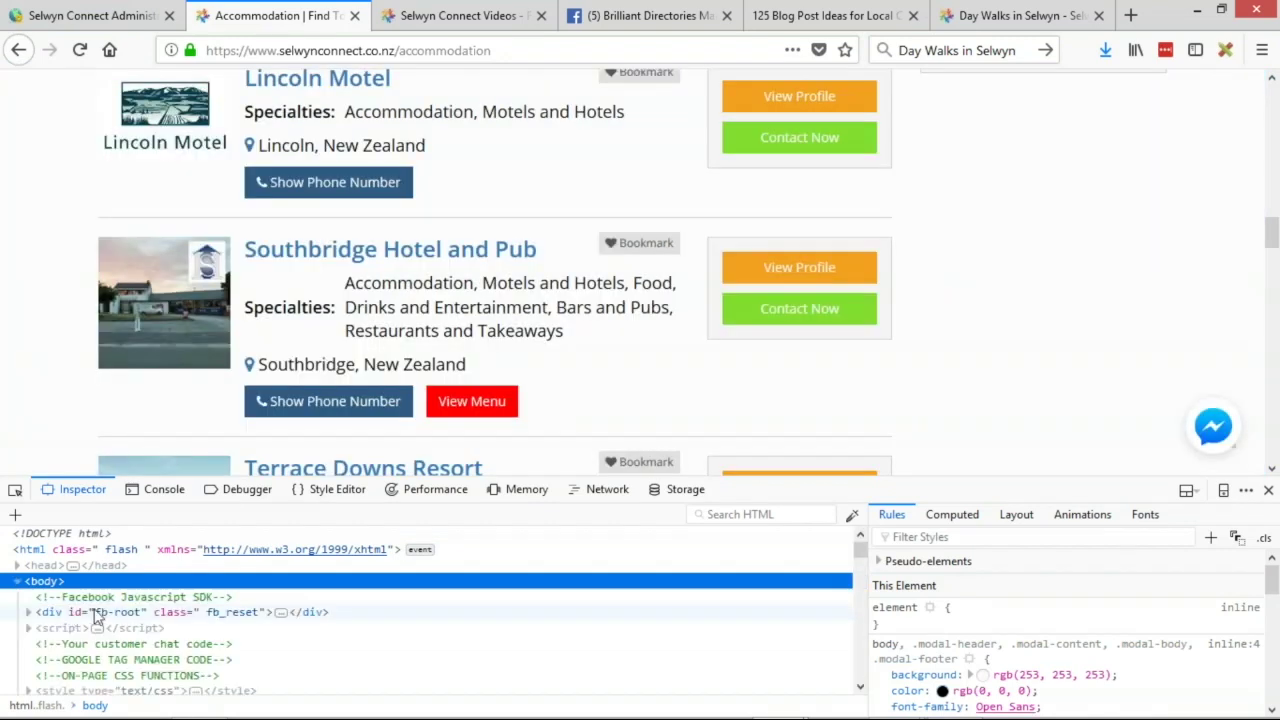
{"action": "scroll", "coordinate": [128, 590], "scroll_direction": "down", "scroll_amount": 3}
{"action": "scroll", "coordinate": [128, 590], "scroll_direction": "up", "scroll_amount": 10}
{"action": "left_click", "coordinate": [44, 581]}
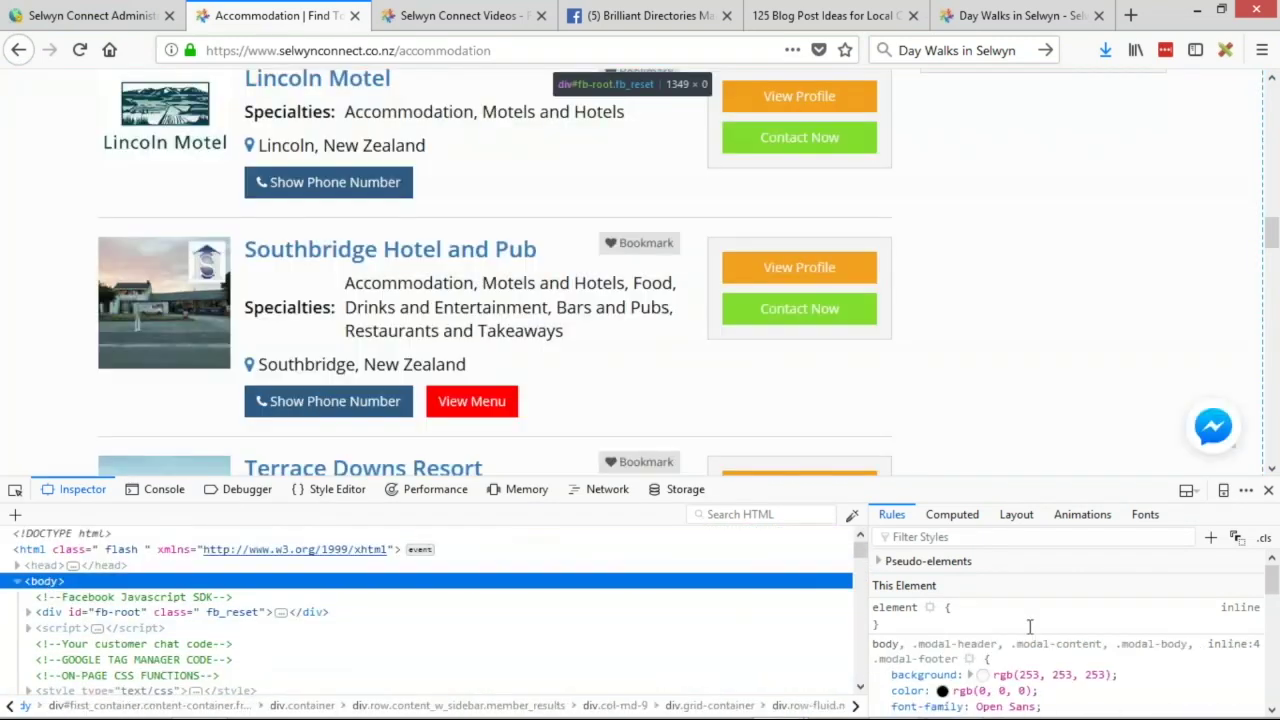
- Preview a 14px font size on the body element in the inspector's style rules, and close the inspector
{"action": "scroll", "coordinate": [1030, 626], "scroll_direction": "down", "scroll_amount": 5}
{"action": "scroll", "coordinate": [1001, 679], "scroll_direction": "up", "scroll_amount": 5}
{"action": "scroll", "coordinate": [1065, 630], "scroll_direction": "up", "scroll_amount": 3}
{"action": "left_click", "coordinate": [969, 703]}
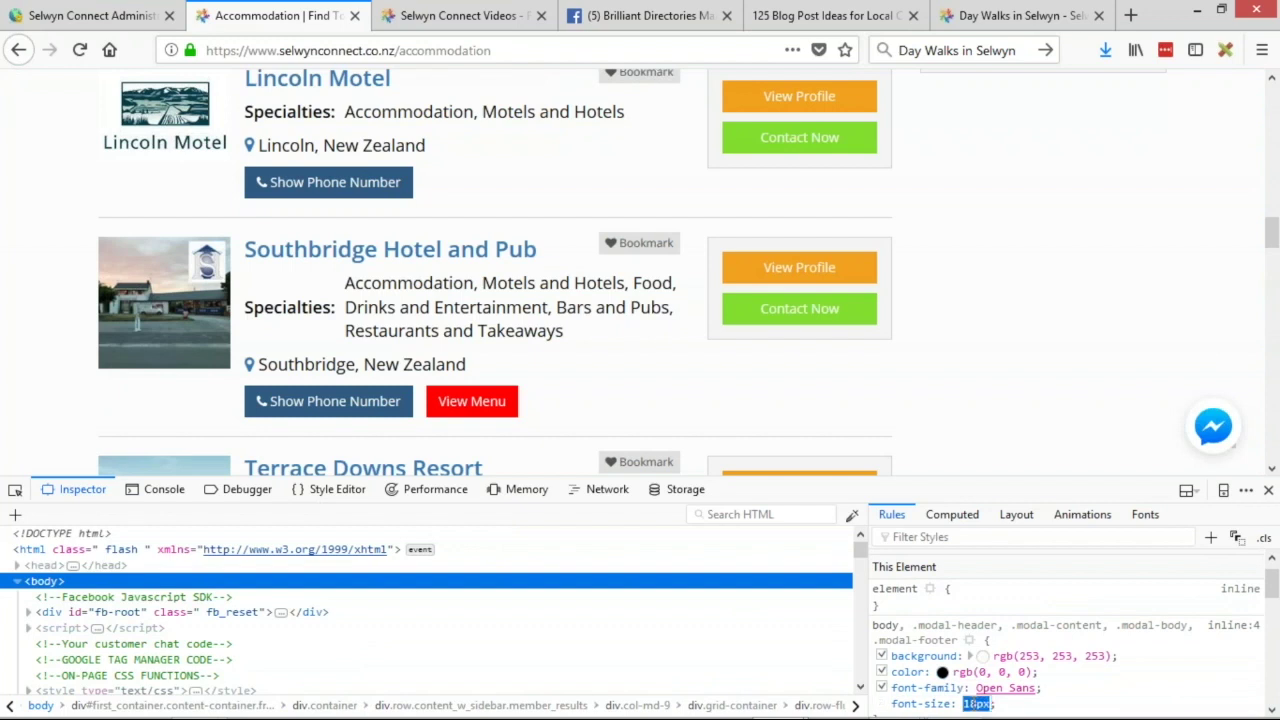
{"action": "key", "text": "Down"}
{"action": "key", "text": "Down"}
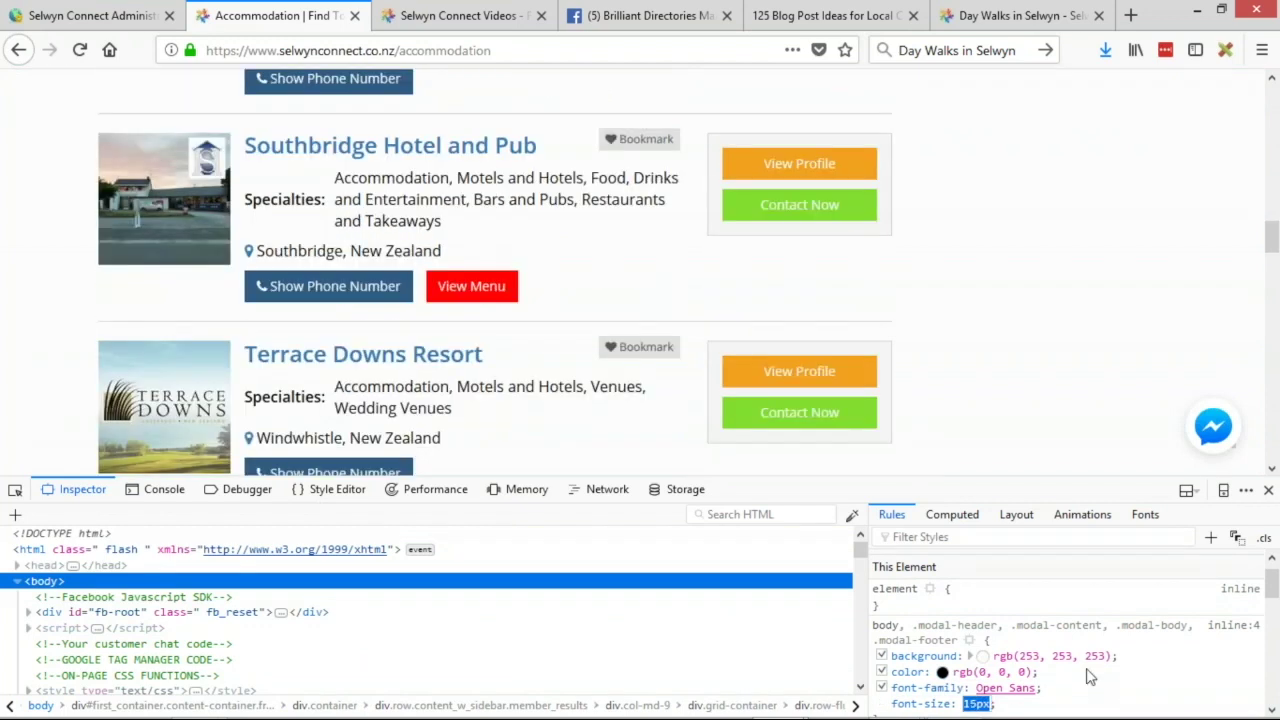
{"action": "key", "text": "Down"}
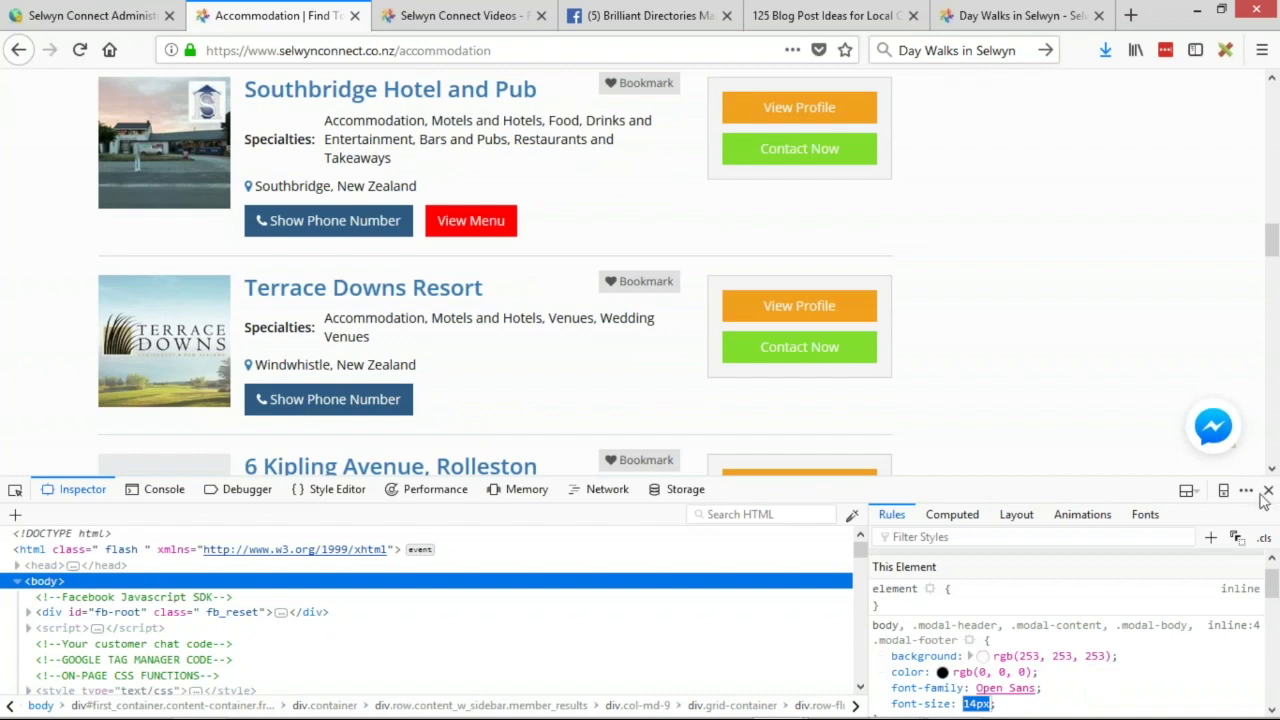
{"action": "left_click", "coordinate": [880, 347]}
{"action": "key", "text": "F12"}
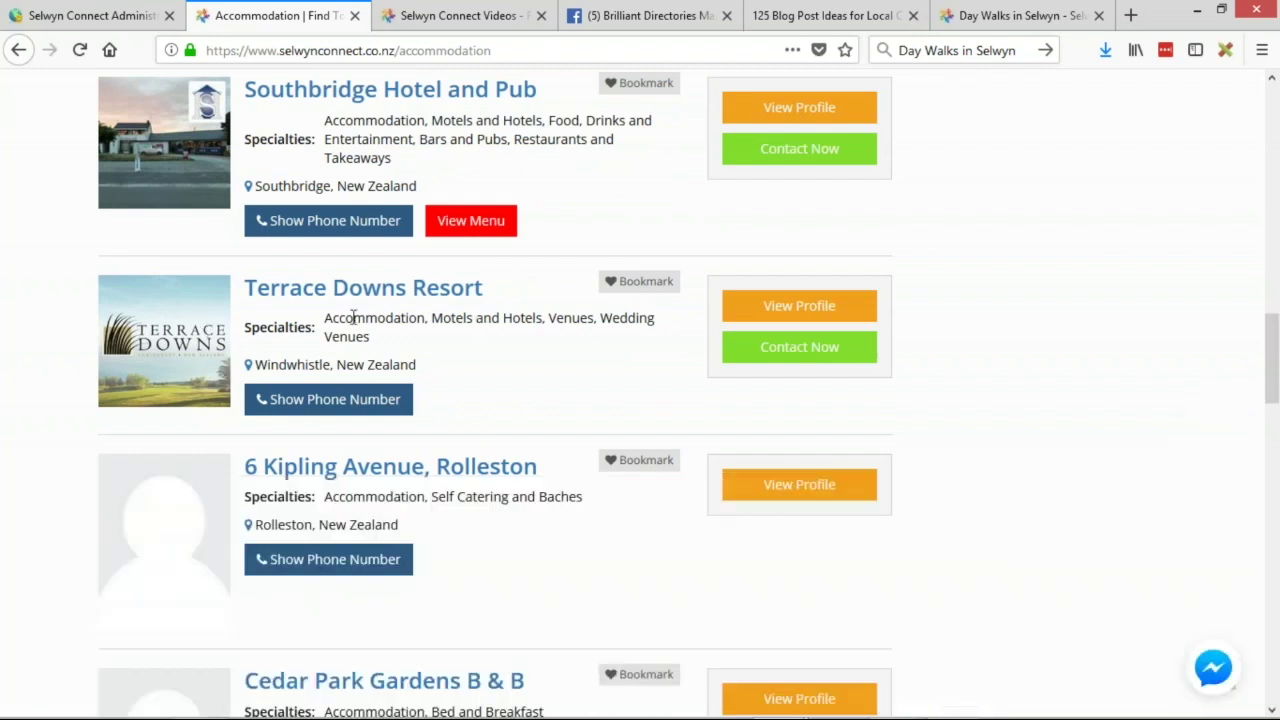
- Review the text size of the Accommodation listings, from Terrace Downs Resort back up to the page heading
{"action": "left_click_drag", "start_coordinate": [433, 369], "coordinate": [330, 318]}
{"action": "left_click", "coordinate": [435, 347]}
{"action": "scroll", "coordinate": [560, 449], "scroll_direction": "up", "scroll_amount": 5}
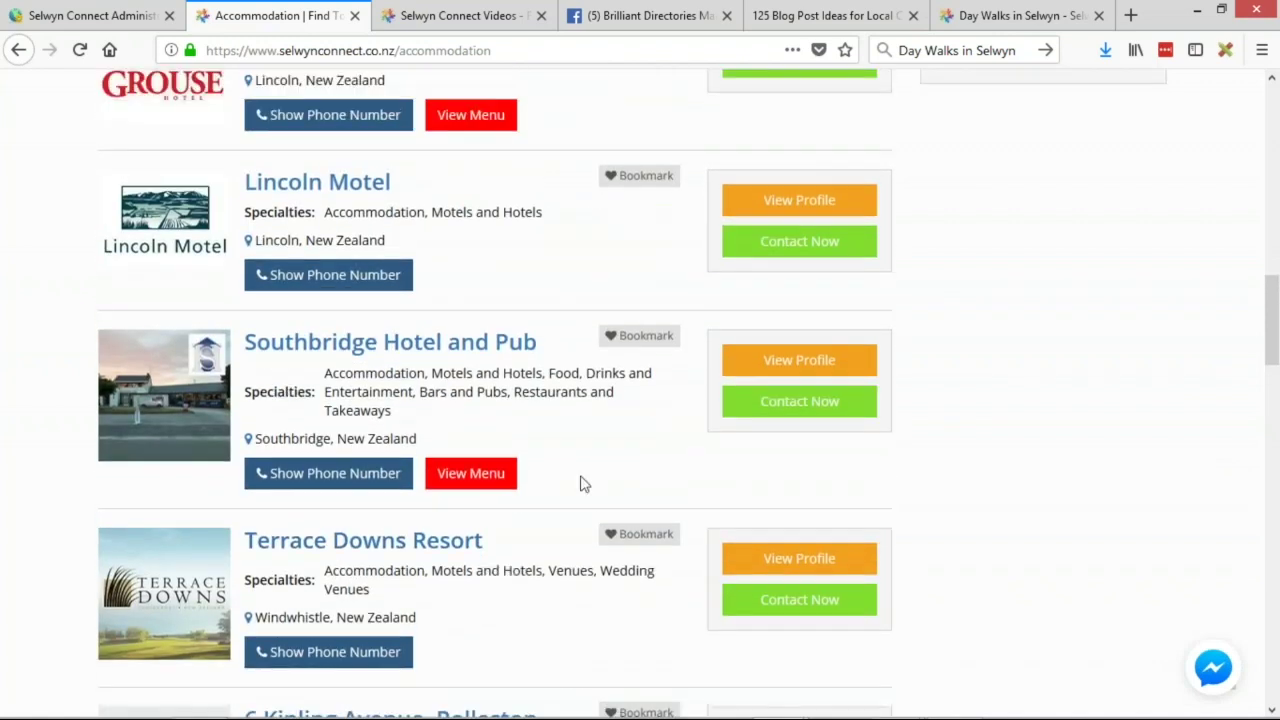
{"action": "scroll", "coordinate": [585, 485], "scroll_direction": "up", "scroll_amount": 8}
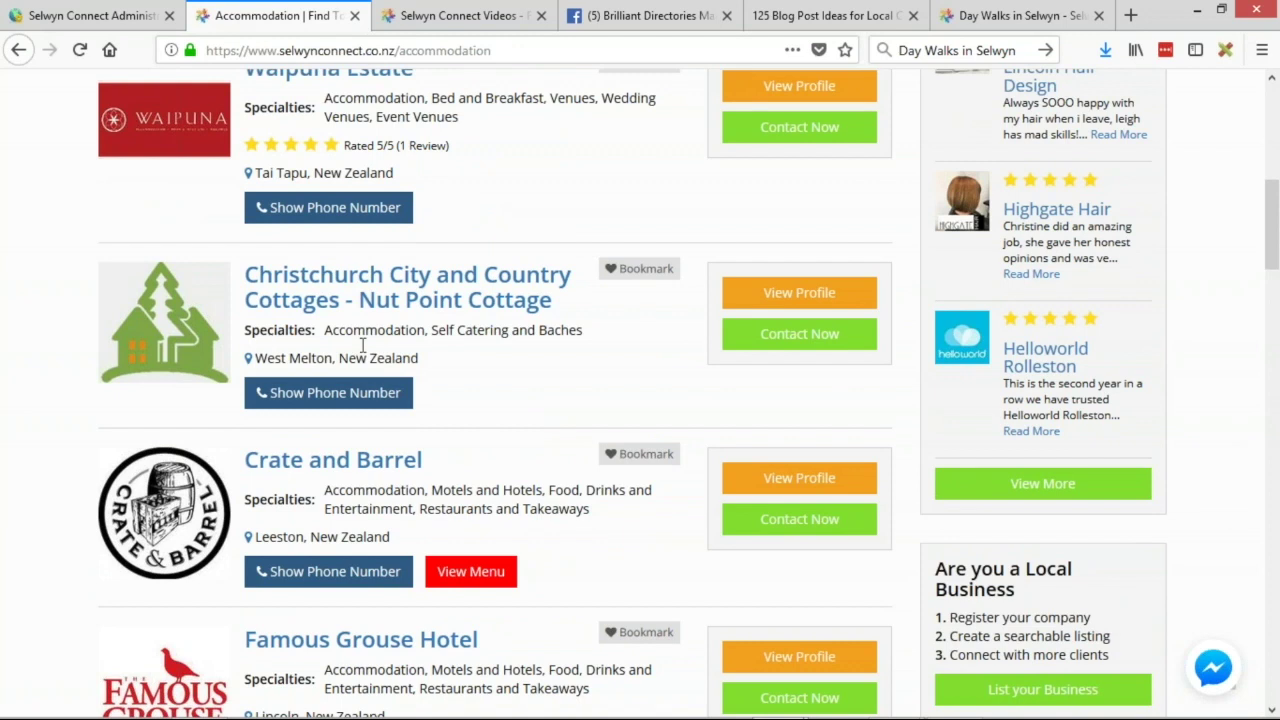
{"action": "scroll", "coordinate": [354, 294], "scroll_direction": "up", "scroll_amount": 5}
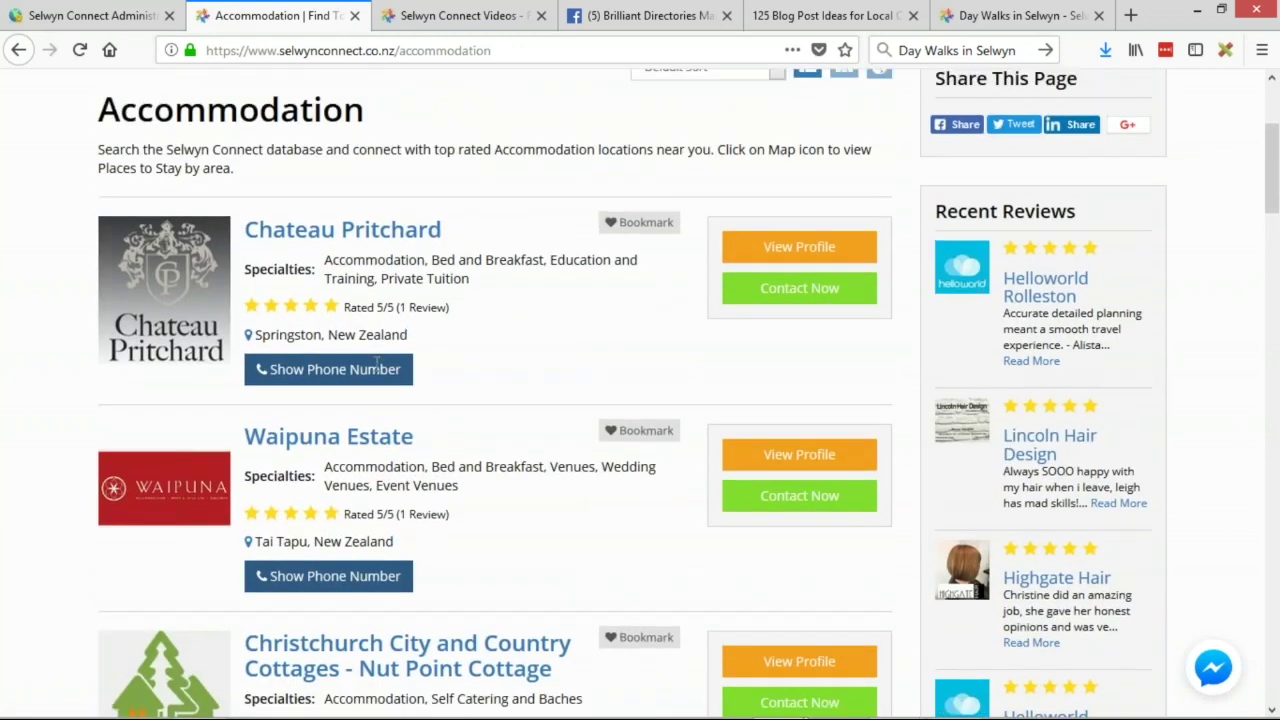
{"action": "scroll", "coordinate": [377, 358], "scroll_direction": "up", "scroll_amount": 1}
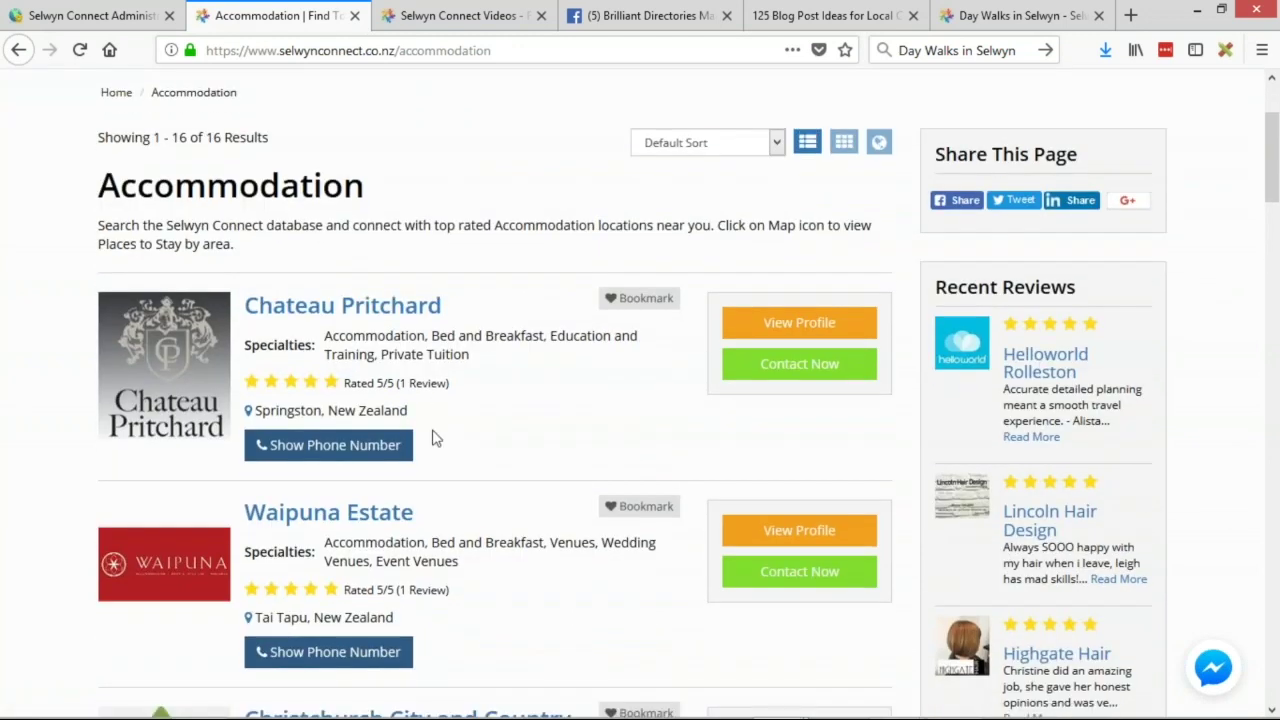
- In the site admin's Main Website Design settings, set the Body Font Size to 14px and save the changes
{"action": "left_click", "coordinate": [110, 16]}
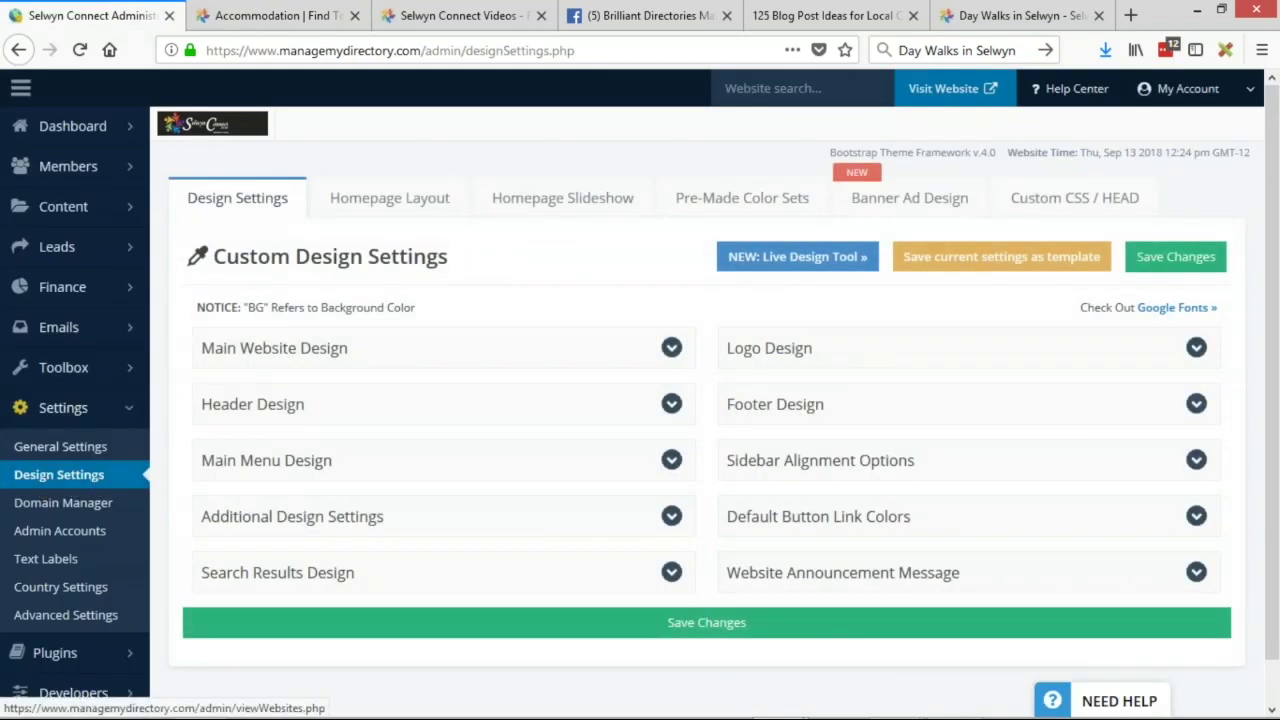
{"action": "left_click", "coordinate": [266, 350]}
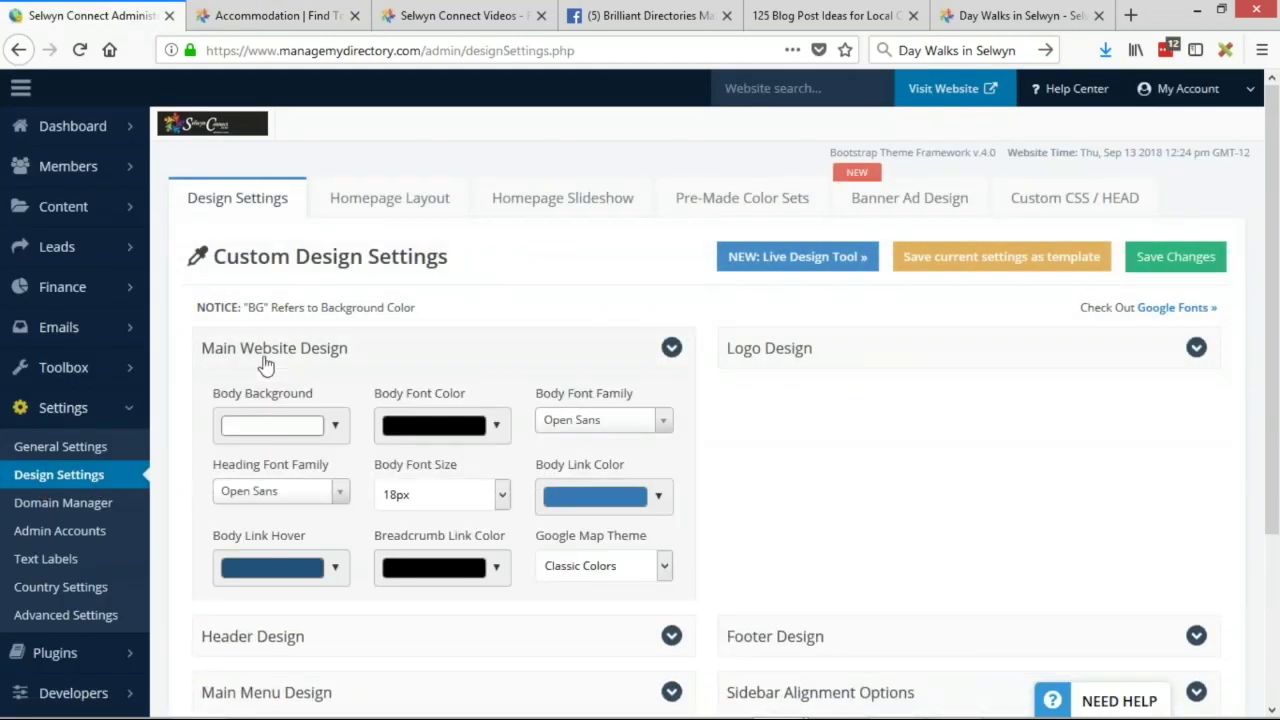
{"action": "left_click_drag", "start_coordinate": [370, 474], "coordinate": [475, 466]}
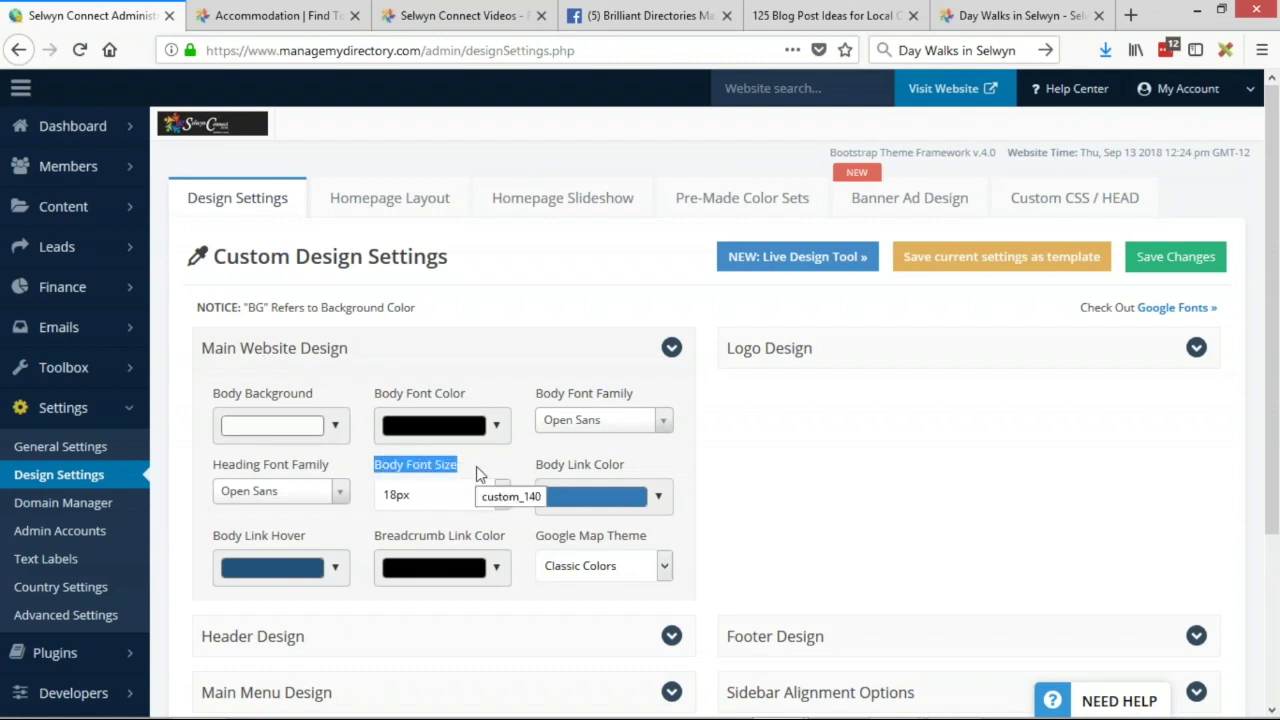
{"action": "left_click", "coordinate": [445, 497]}
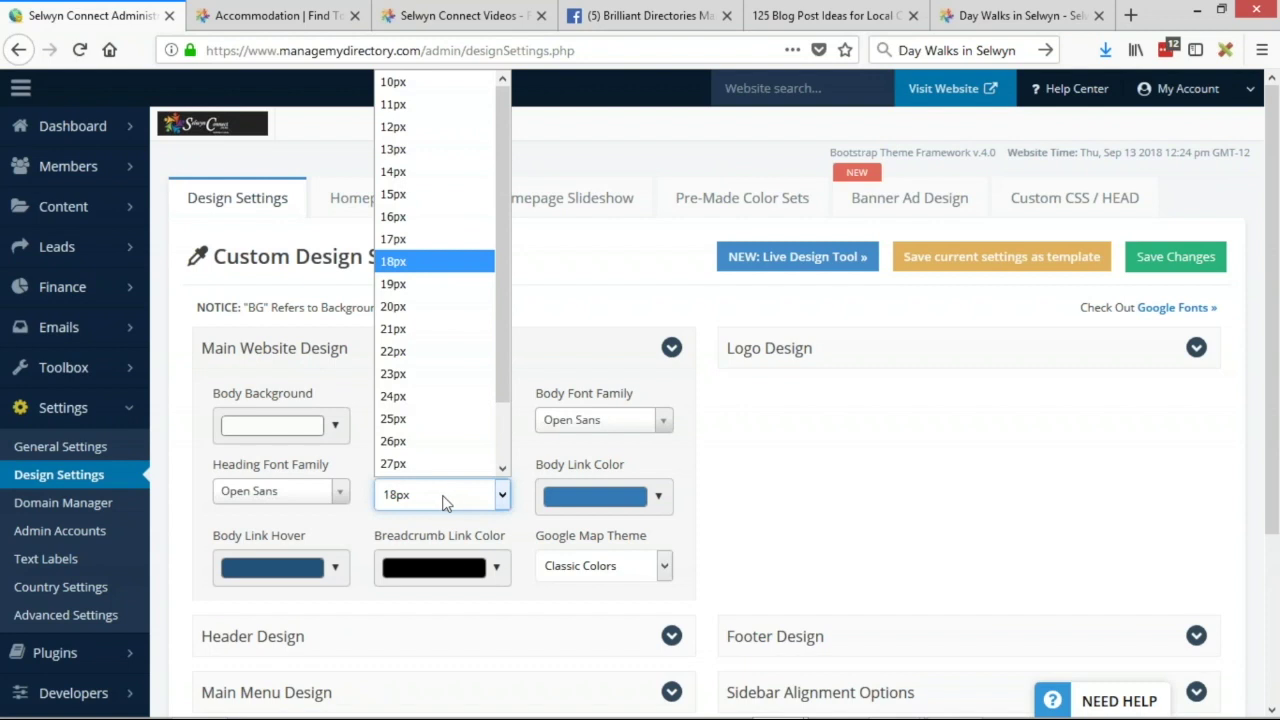
{"action": "left_click", "coordinate": [393, 168]}
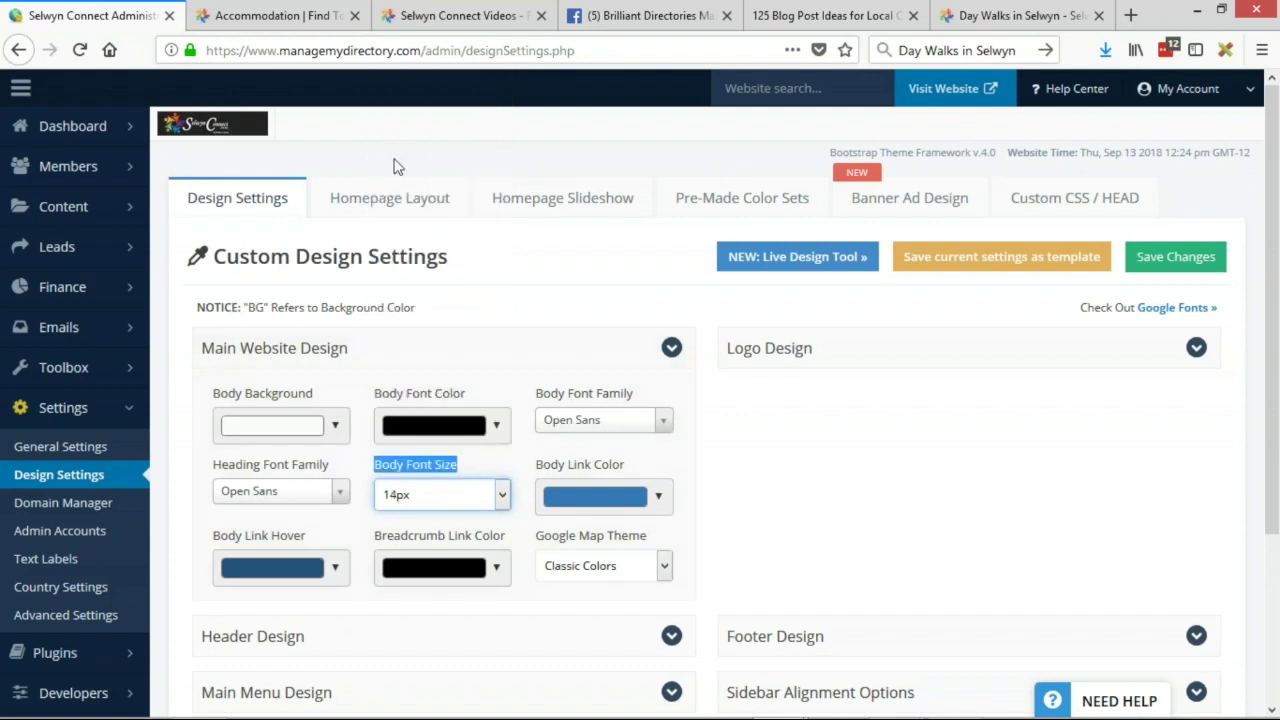
{"action": "left_click", "coordinate": [1178, 262]}
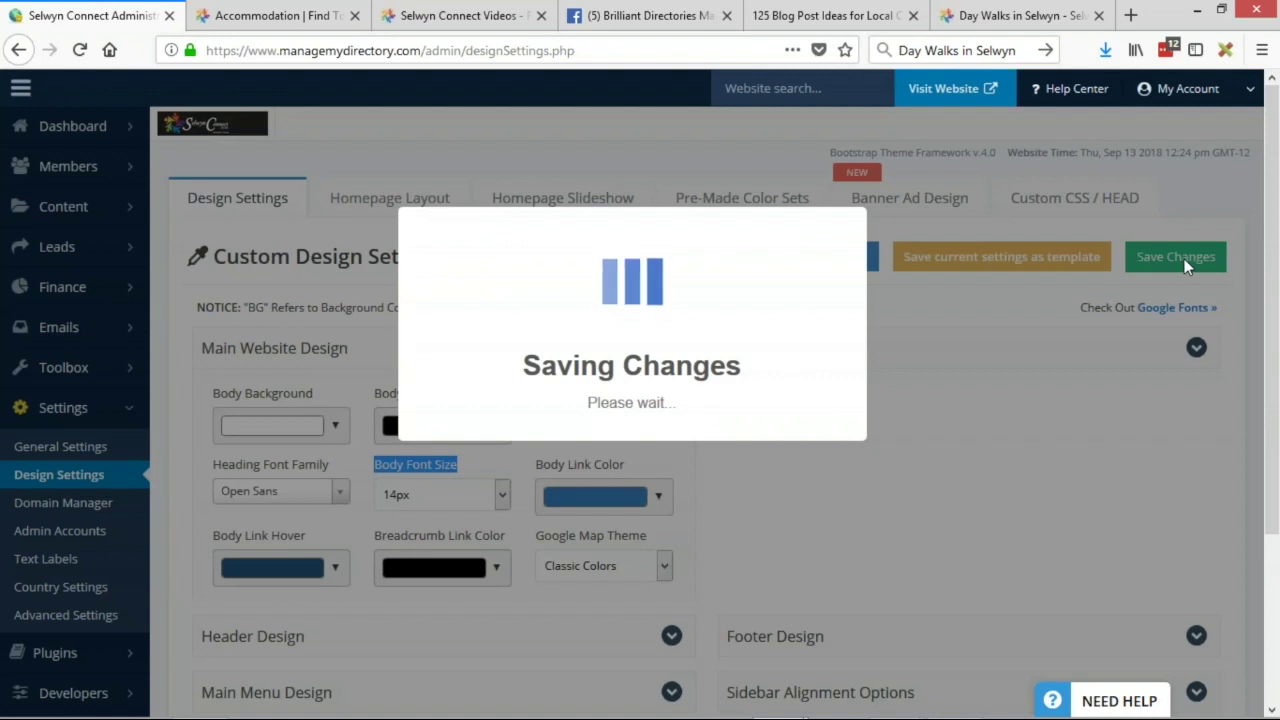
- Return to the live Accommodation page and reload it to check the saved font size
{"action": "left_click", "coordinate": [303, 12]}
{"action": "scroll", "coordinate": [588, 316], "scroll_direction": "up", "scroll_amount": 2}
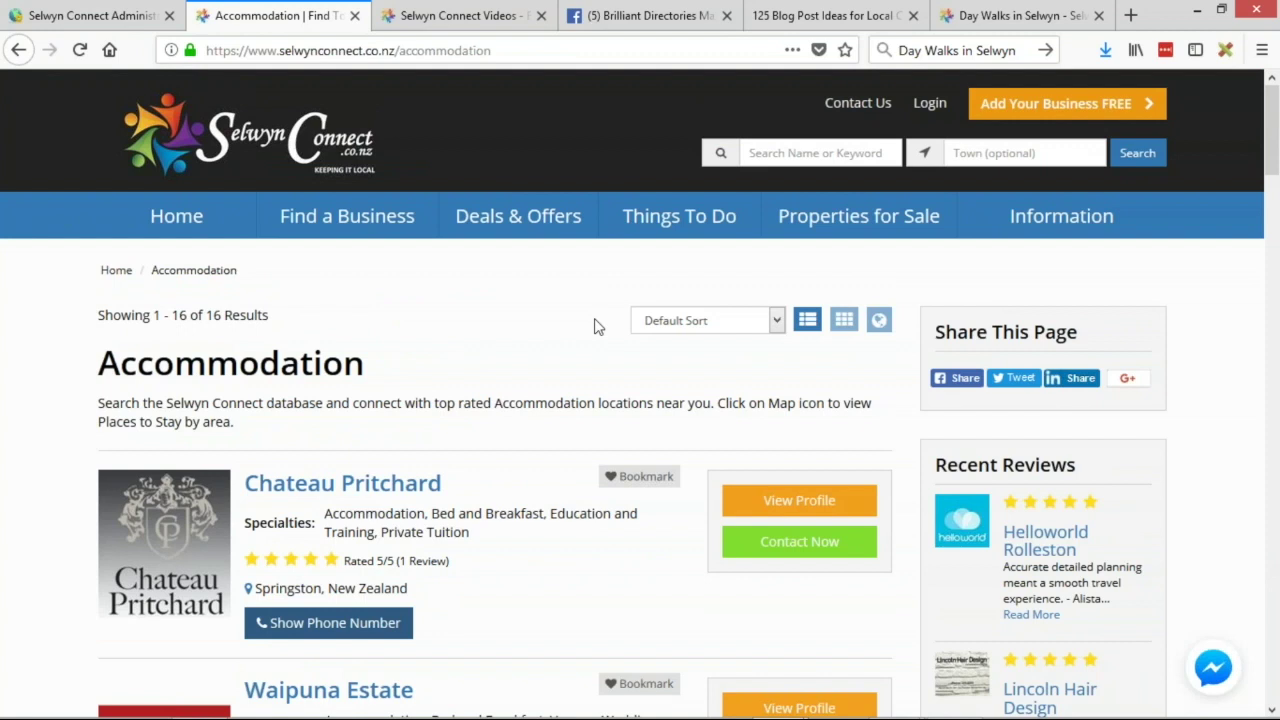
{"action": "left_click", "coordinate": [79, 50]}
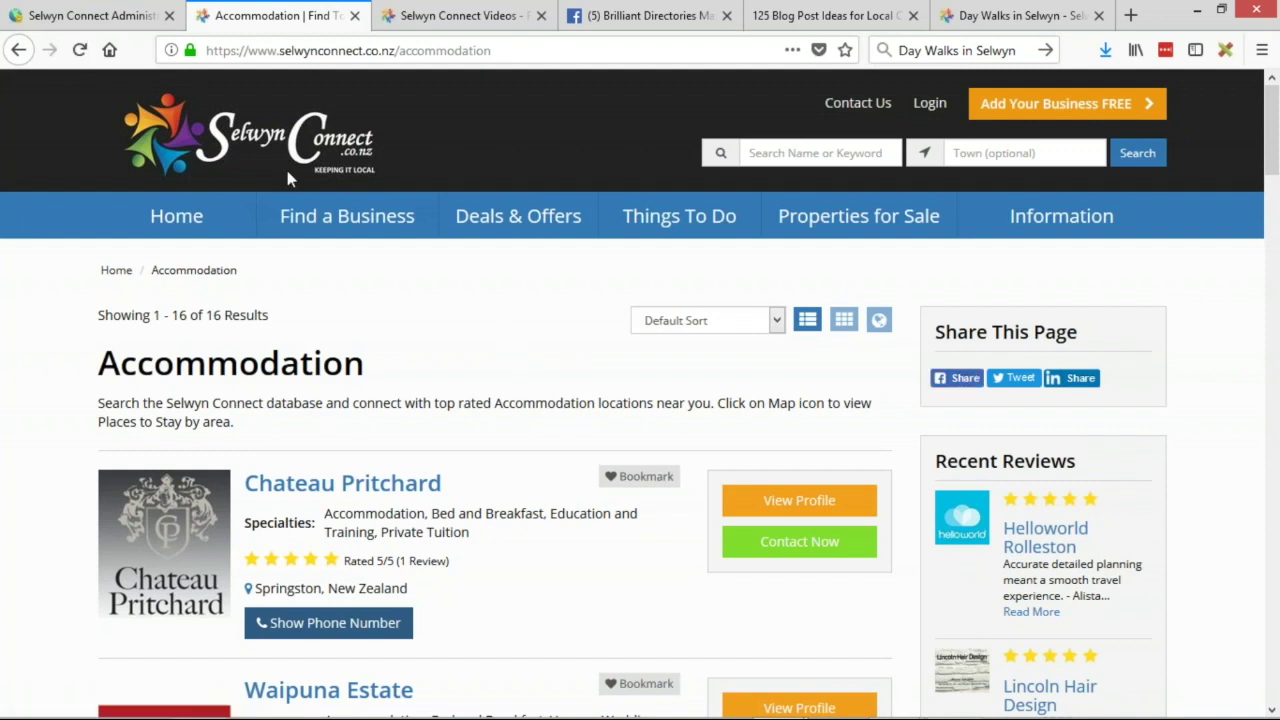
- Copy "selwyn" from the site's address and search the web for "selwyn nz" in a new tab
{"action": "left_click_drag", "start_coordinate": [280, 50], "coordinate": [317, 54]}
{"action": "key", "text": "ctrl+c"}
{"action": "left_click", "coordinate": [1131, 15]}
{"action": "left_click", "coordinate": [1020, 48]}
{"action": "key", "text": "ctrl+v"}
{"action": "type", "text": "nz"}
{"action": "key", "text": "Return"}
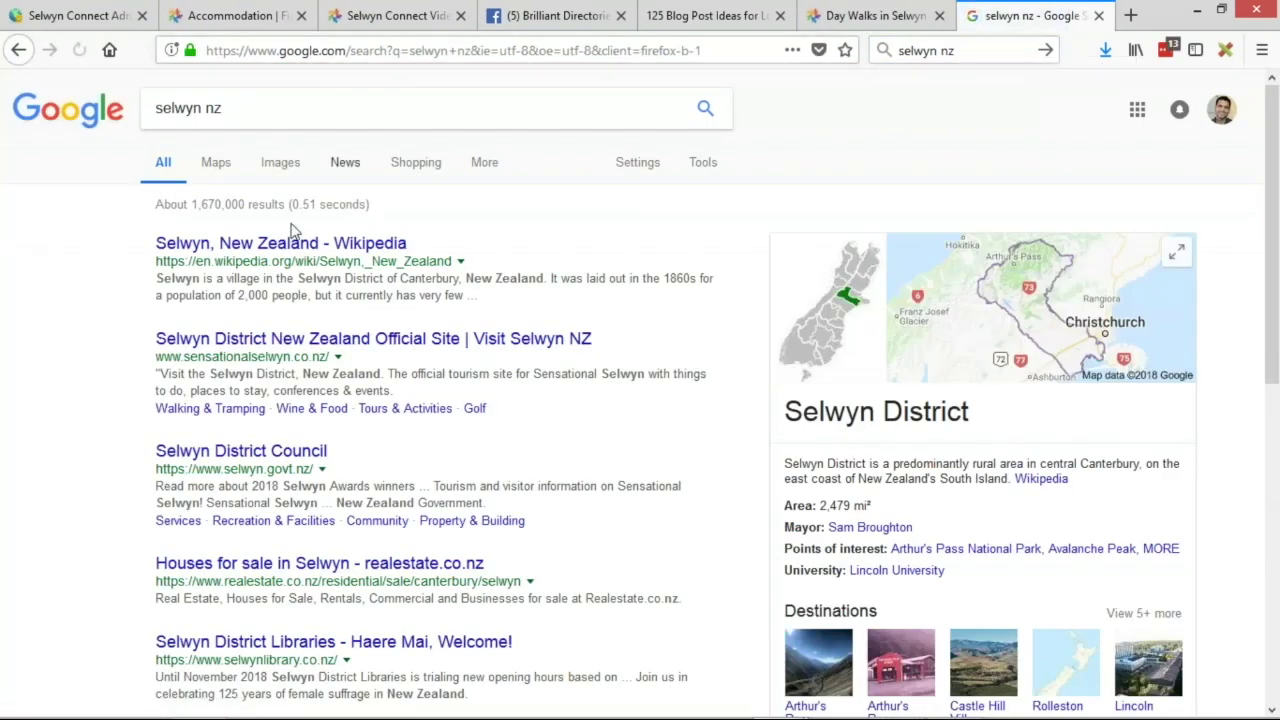
- View the Selwyn District on the map and examine where it lies within New Zealand and relative to Australia
{"action": "left_click", "coordinate": [219, 163]}
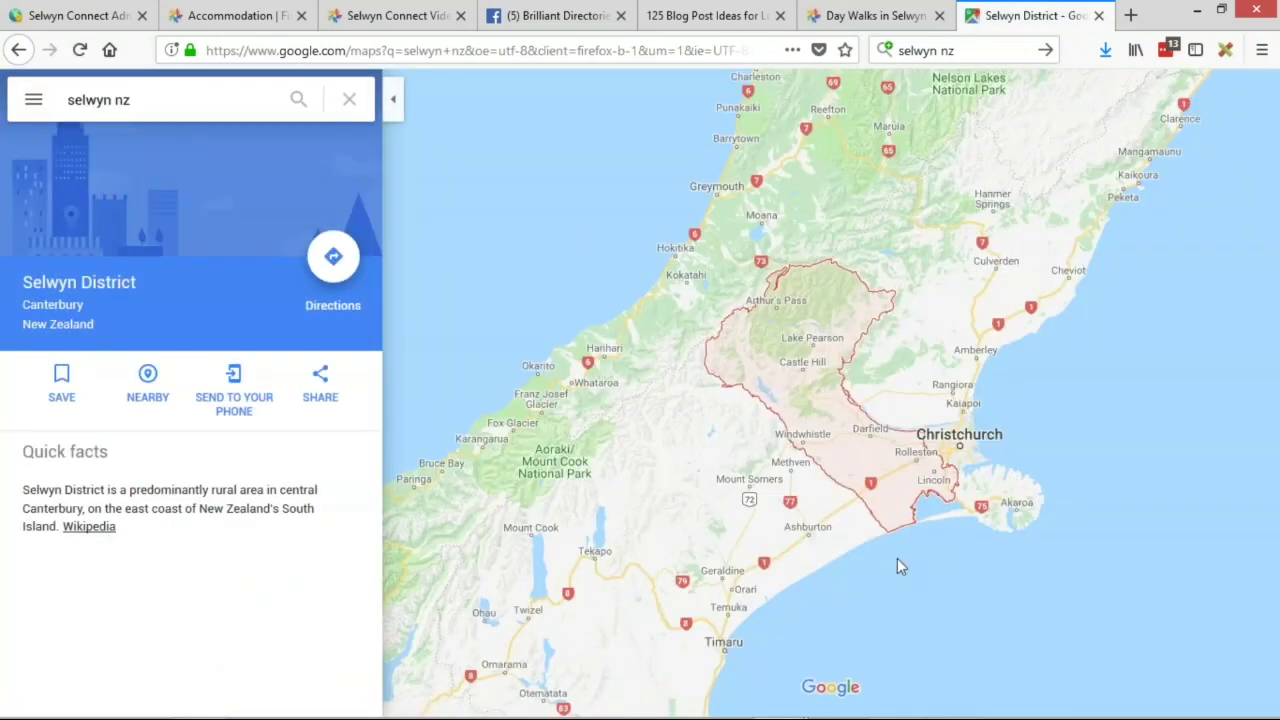
{"action": "left_click", "coordinate": [1248, 658]}
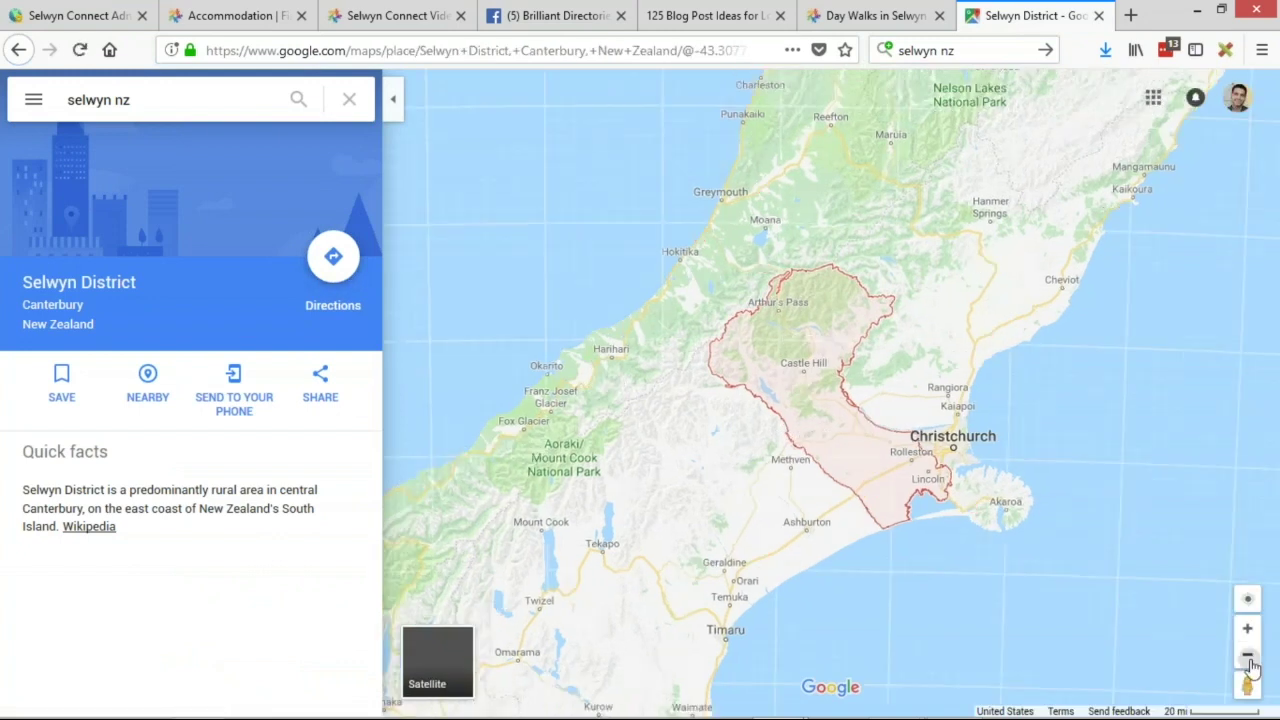
{"action": "left_click", "coordinate": [1248, 658]}
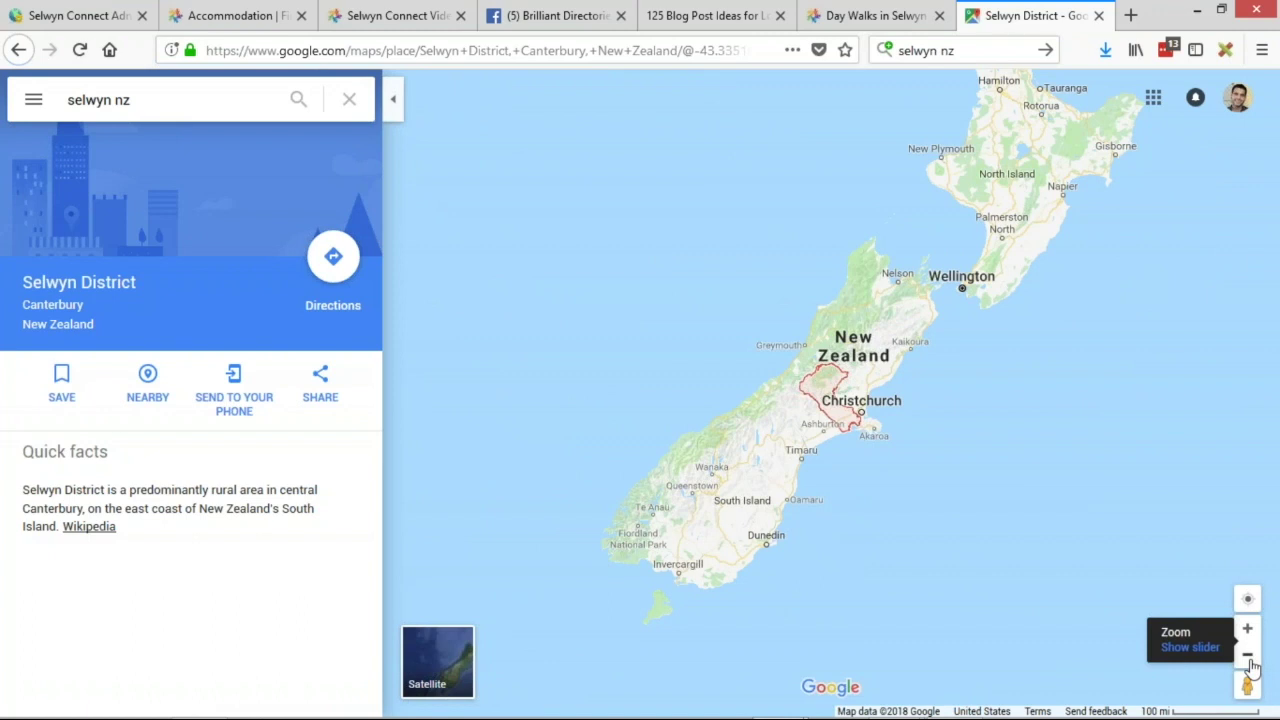
{"action": "left_click", "coordinate": [1248, 656]}
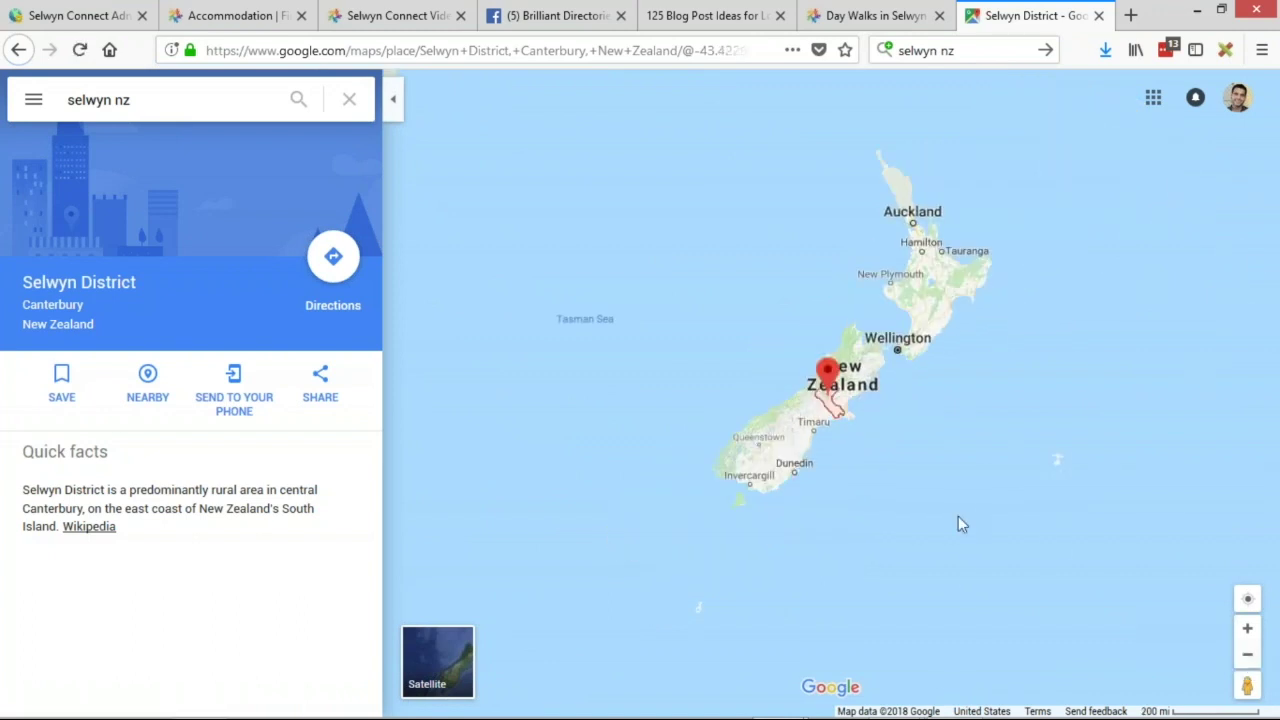
{"action": "left_click_drag", "start_coordinate": [980, 359], "coordinate": [1146, 434]}
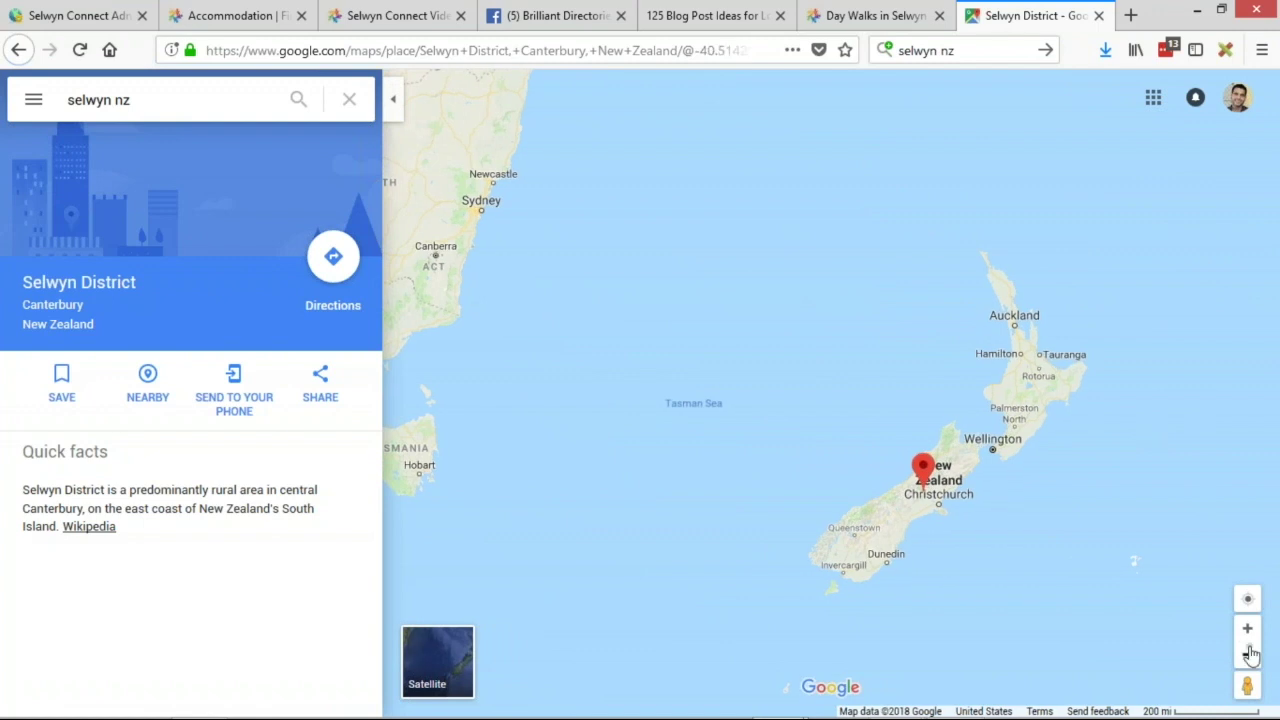
{"action": "left_click", "coordinate": [1249, 655]}
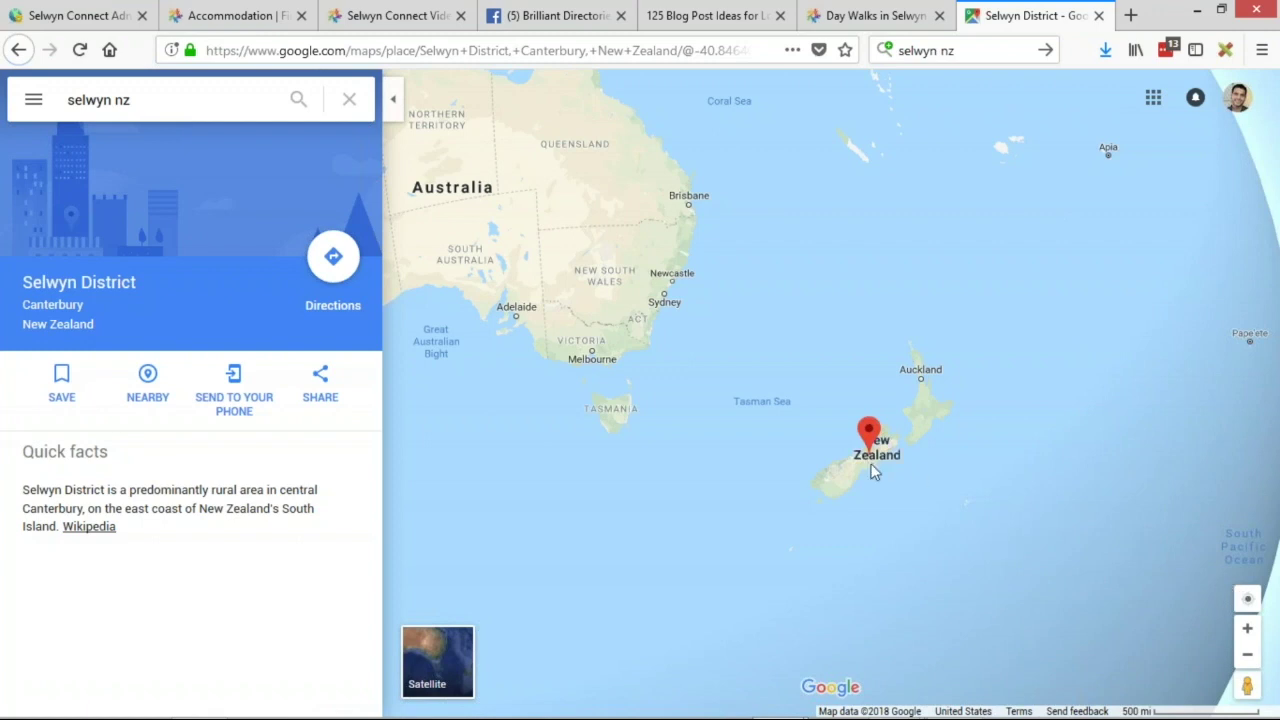
{"action": "left_click", "coordinate": [1247, 628]}
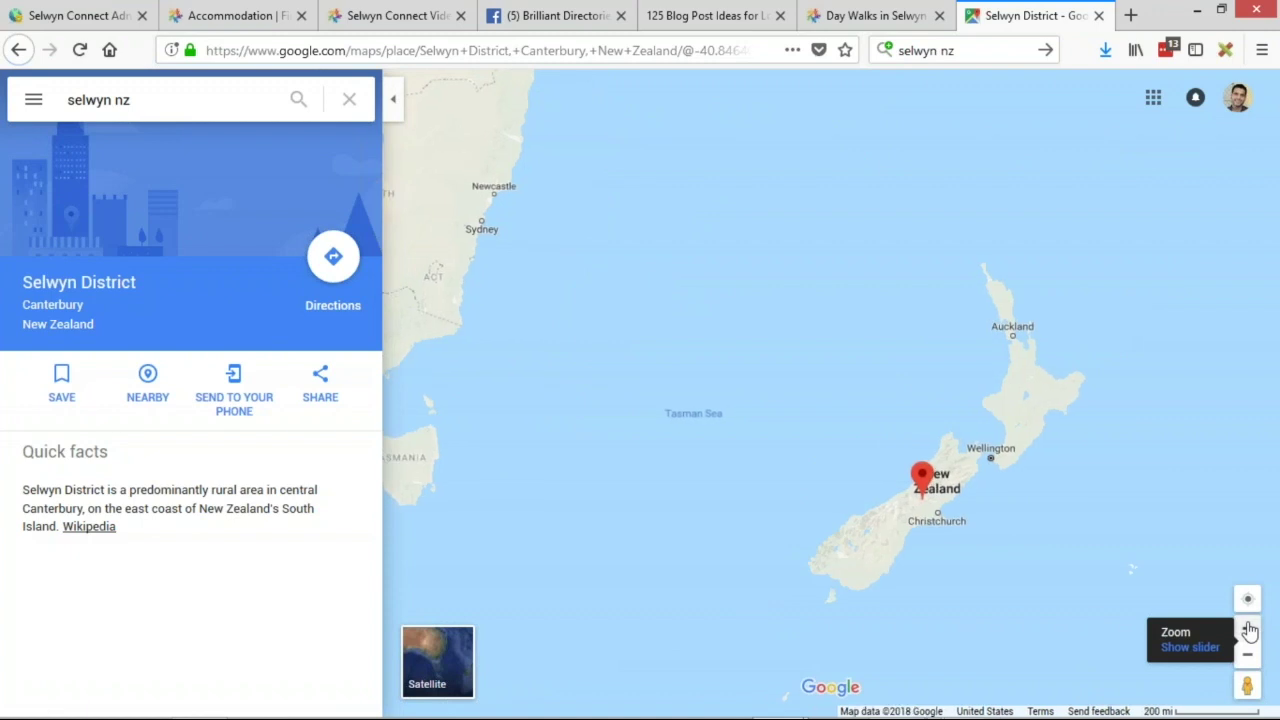
{"action": "left_click", "coordinate": [1249, 630]}
{"action": "left_click_drag", "start_coordinate": [1165, 550], "coordinate": [1078, 304]}
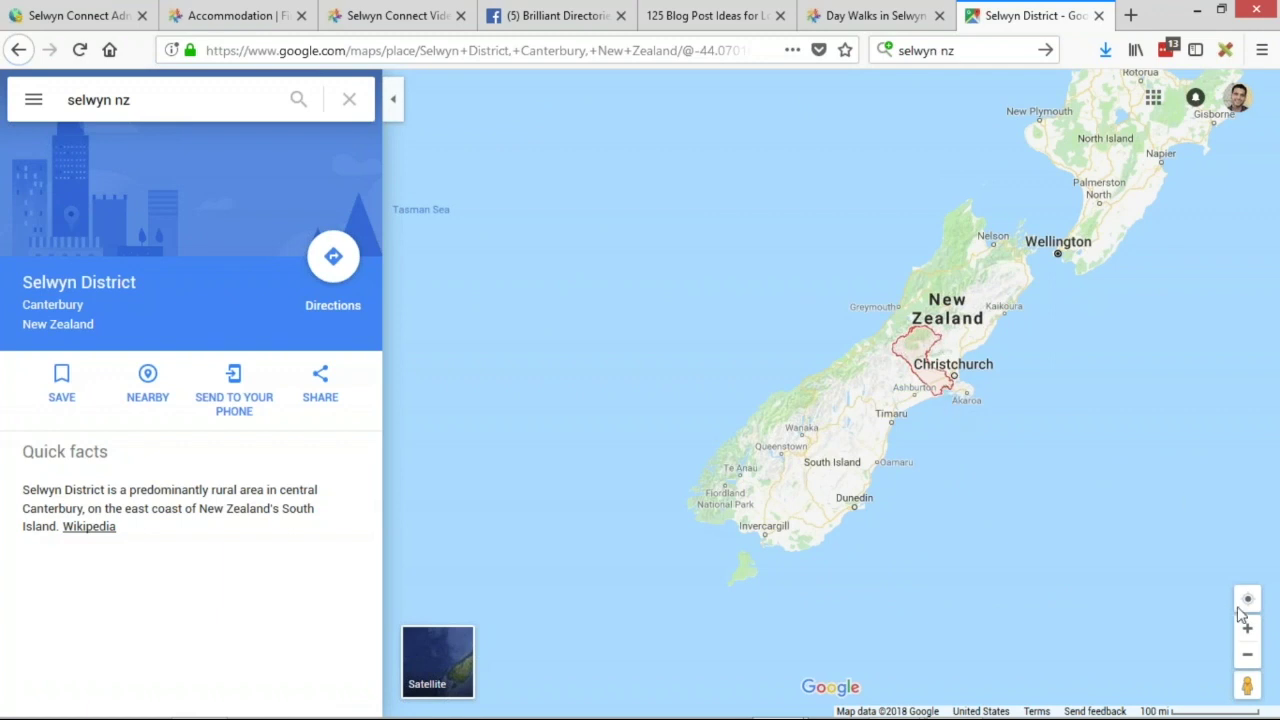
{"action": "left_click", "coordinate": [1250, 657]}
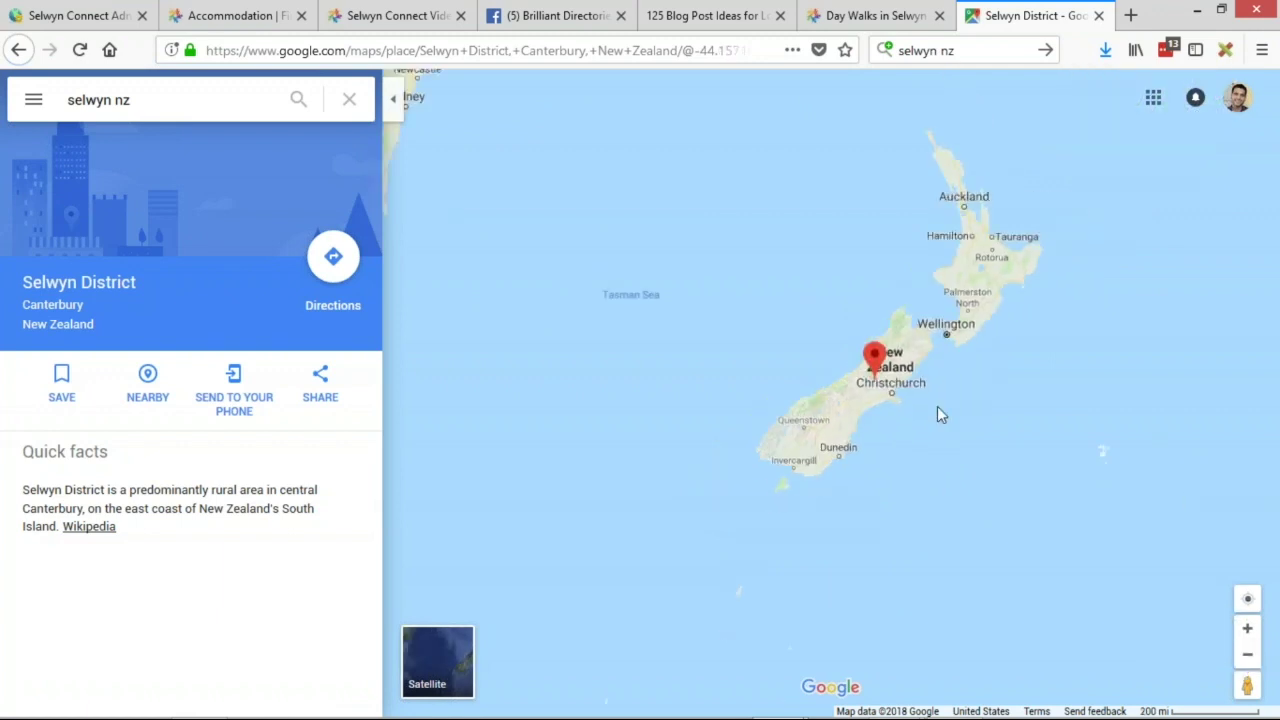
- Compare the Video Library page with the Accommodation page, and review the Accommodation listings down to the footer
{"action": "left_click", "coordinate": [392, 15]}
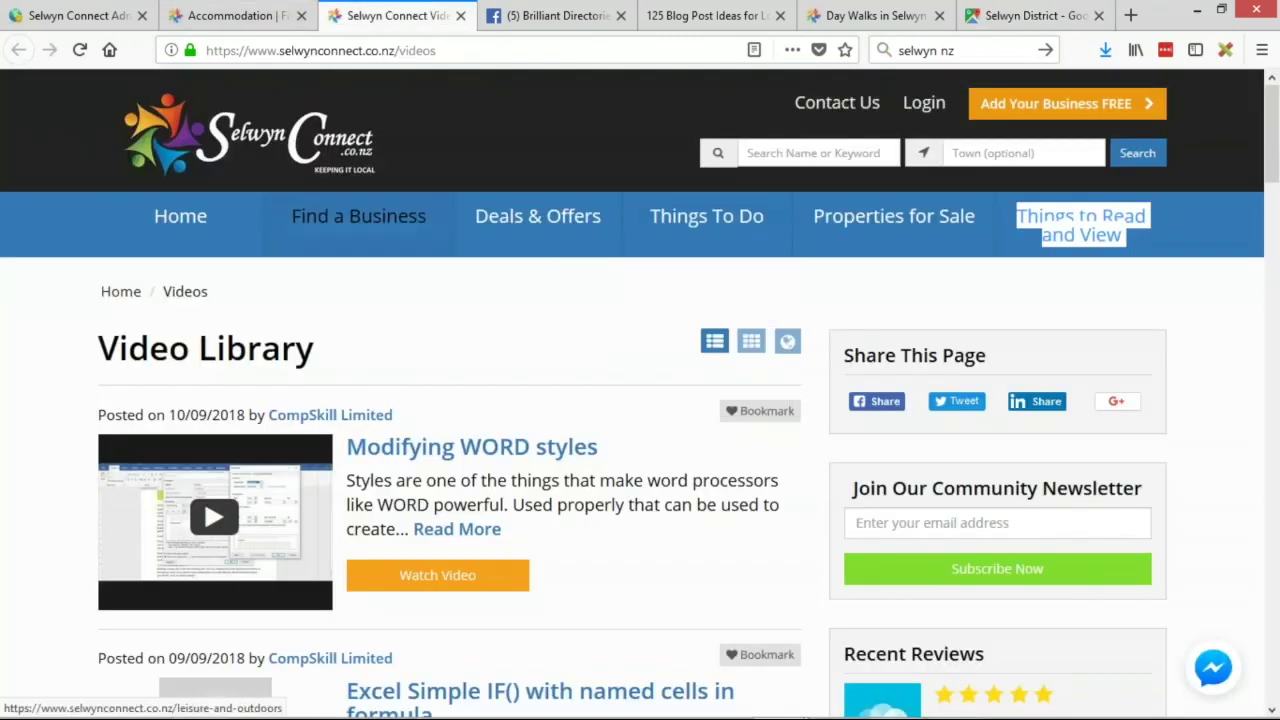
{"action": "left_click", "coordinate": [230, 15]}
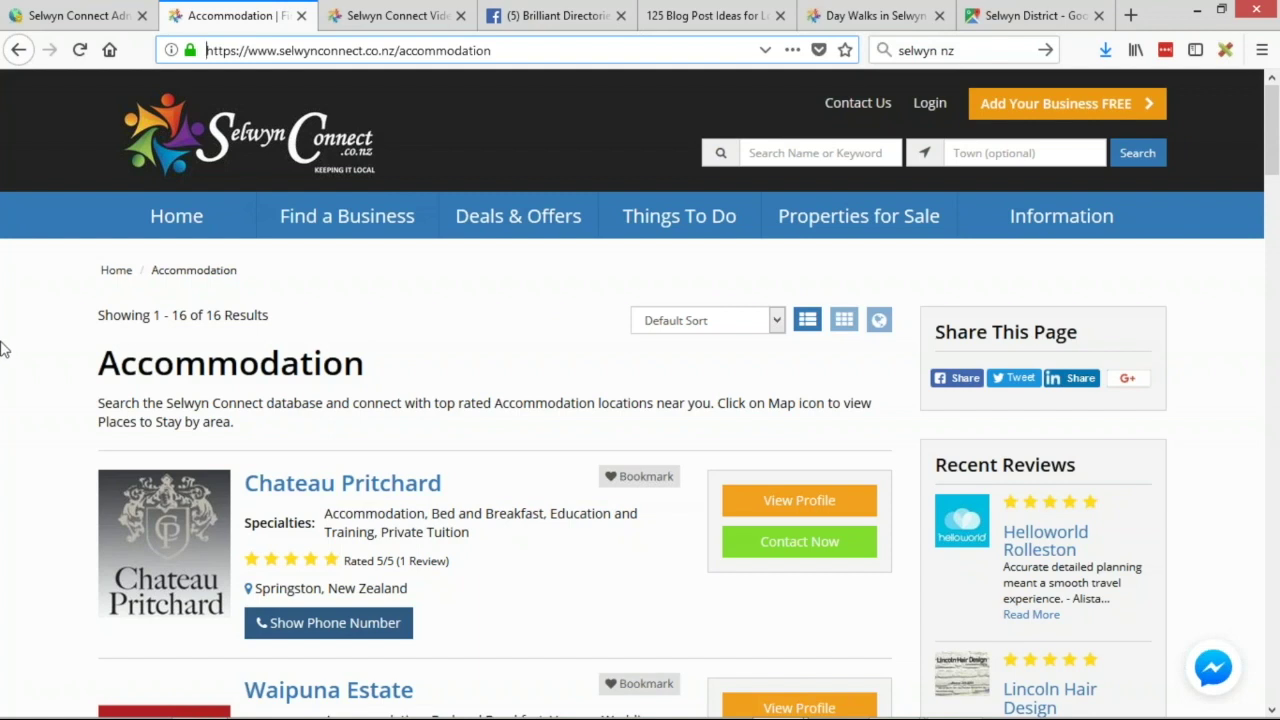
{"action": "scroll", "coordinate": [3, 348], "scroll_direction": "down", "scroll_amount": 3}
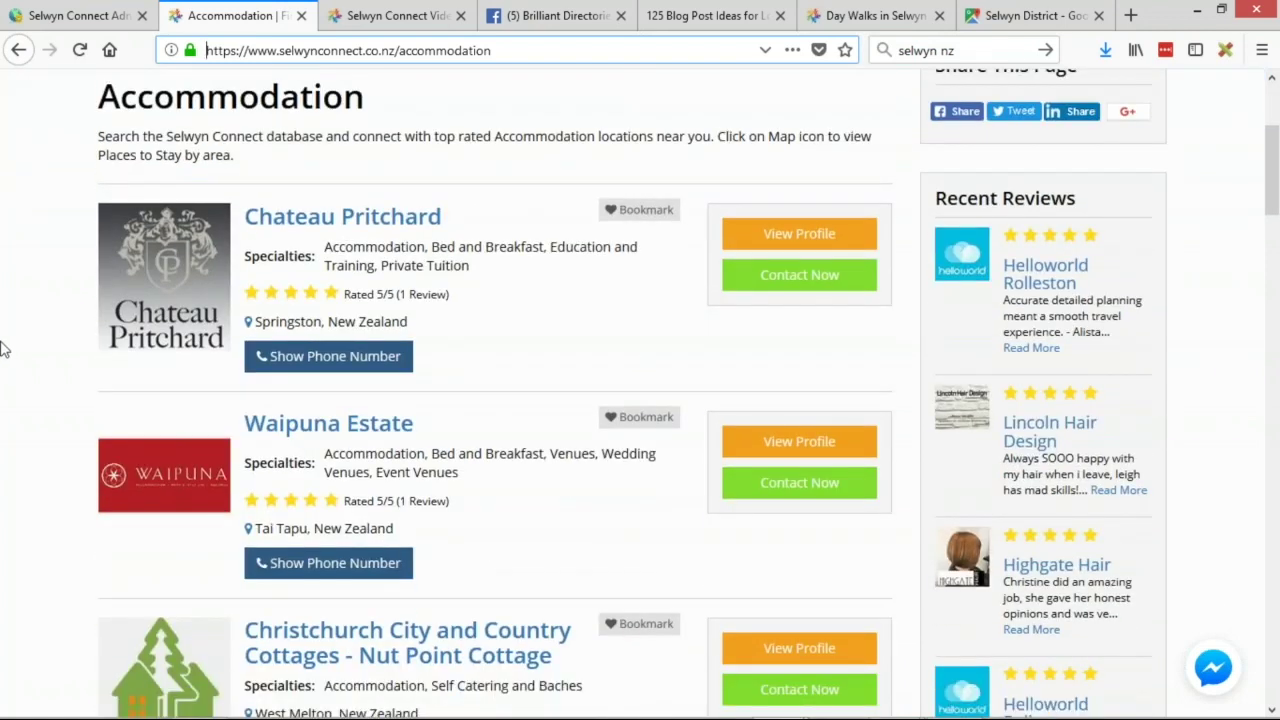
{"action": "scroll", "coordinate": [3, 348], "scroll_direction": "down", "scroll_amount": 3}
{"action": "scroll", "coordinate": [3, 370], "scroll_direction": "up", "scroll_amount": 5}
{"action": "scroll", "coordinate": [45, 375], "scroll_direction": "down", "scroll_amount": 2}
{"action": "scroll", "coordinate": [45, 375], "scroll_direction": "down", "scroll_amount": 20}
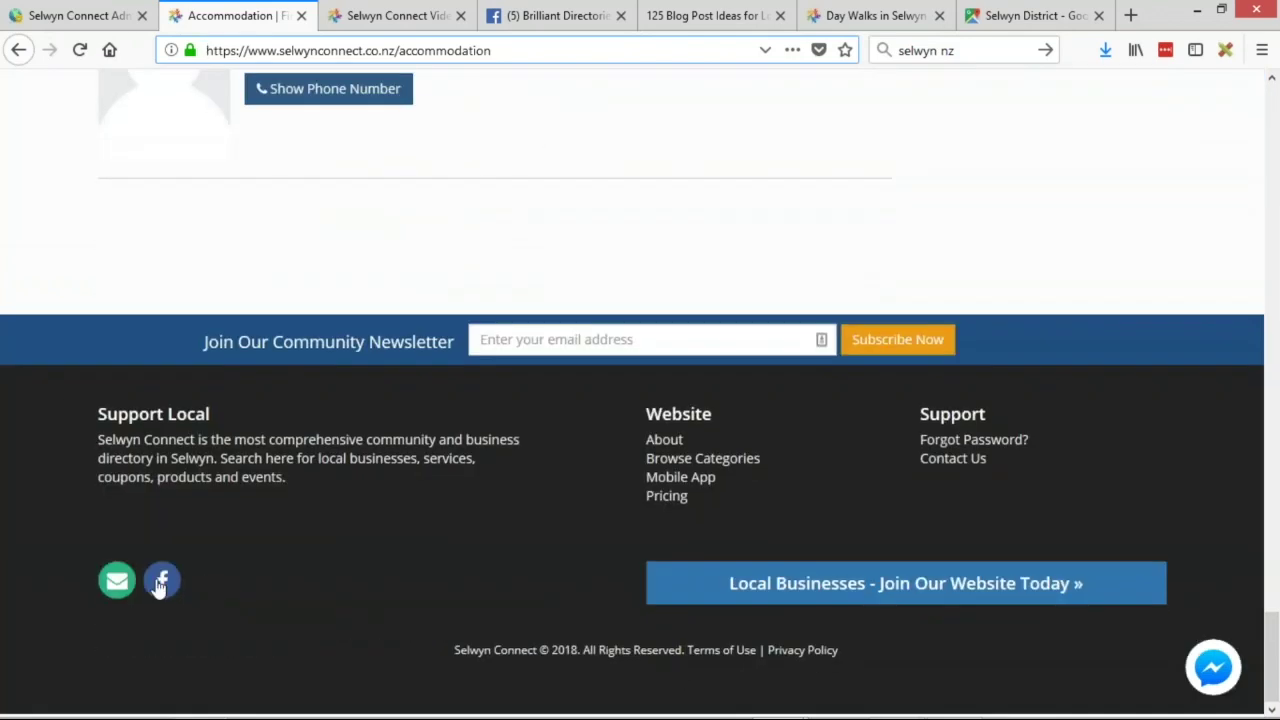
- Open Selwyn Connect's Facebook page from the site footer and dismiss the chat window
{"action": "left_click", "coordinate": [160, 584]}
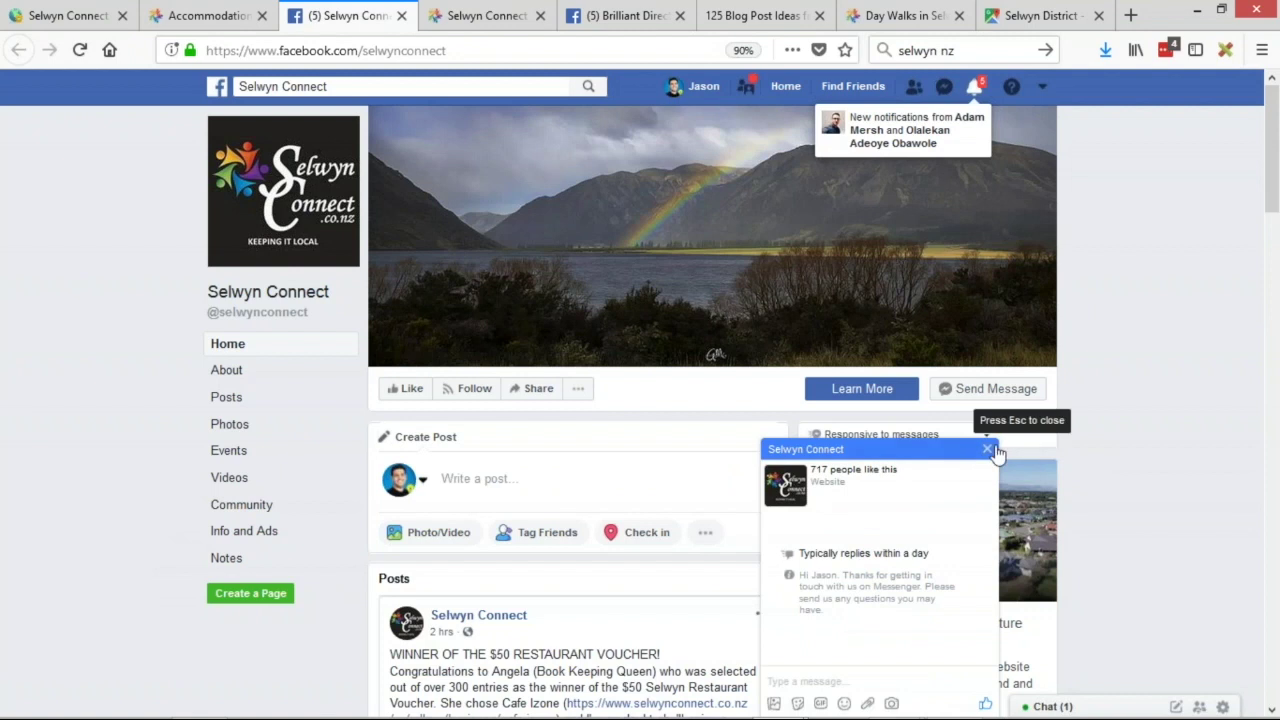
{"action": "left_click", "coordinate": [987, 448]}
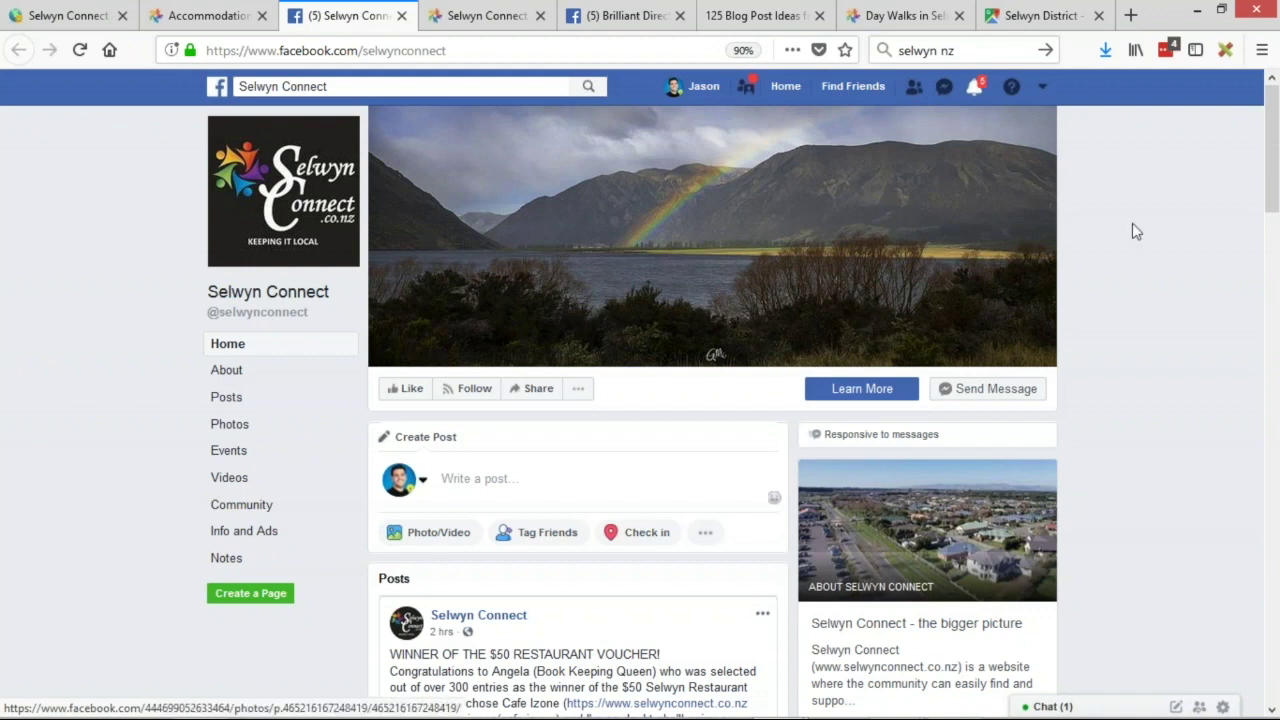
- Return to the Accommodation page and review its listings and the Information submenu
{"action": "left_click", "coordinate": [205, 15]}
{"action": "scroll", "coordinate": [410, 335], "scroll_direction": "up", "scroll_amount": 6}
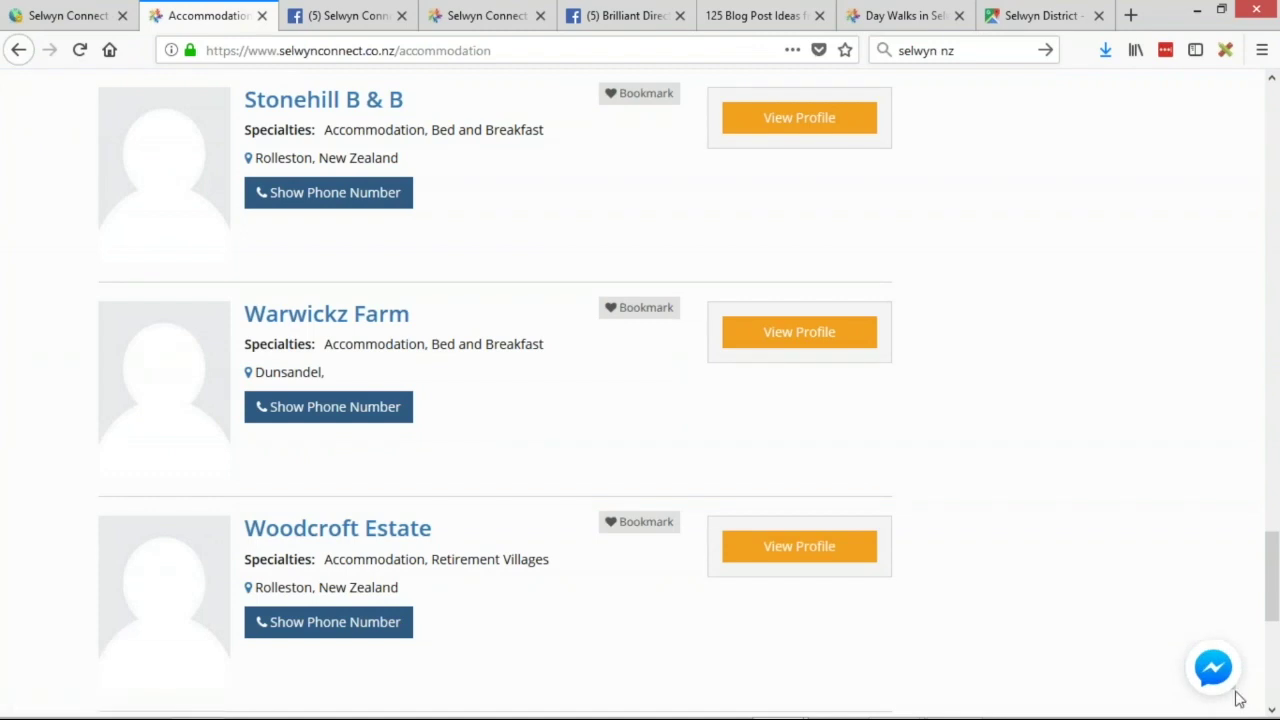
{"action": "scroll", "coordinate": [1234, 694], "scroll_direction": "up", "scroll_amount": 15}
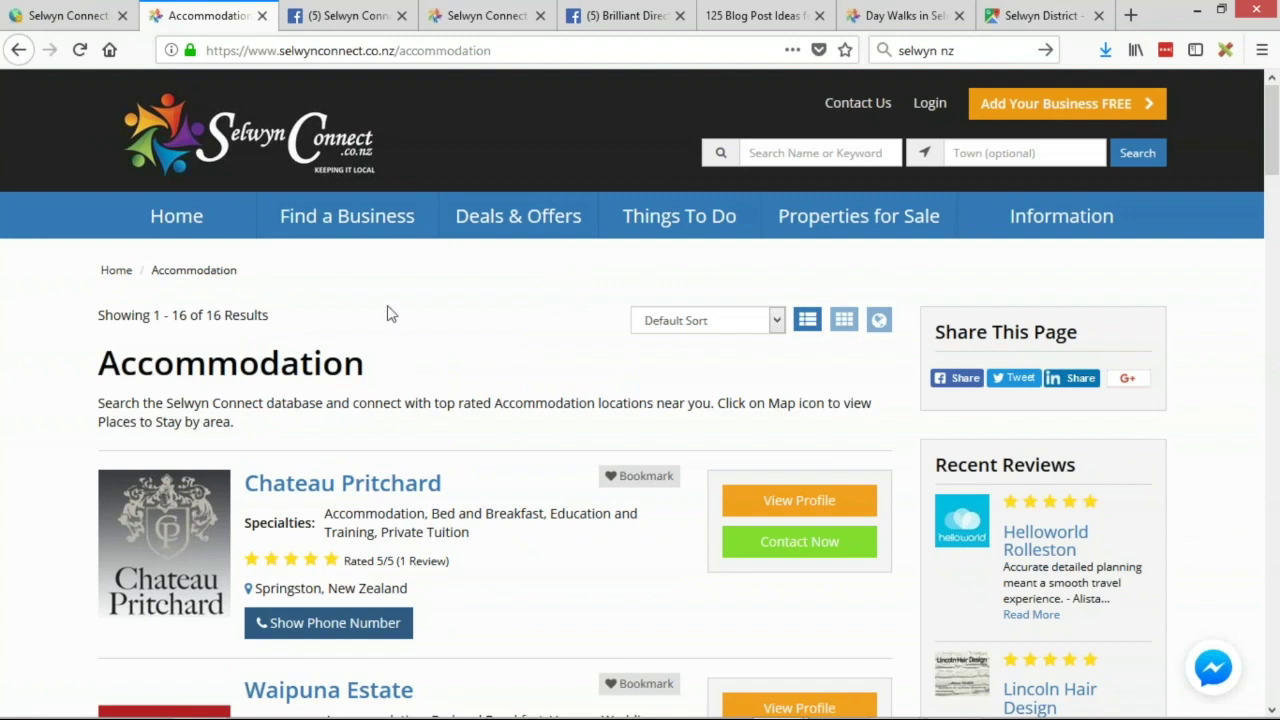
{"action": "mouse_move", "coordinate": [1033, 218]}
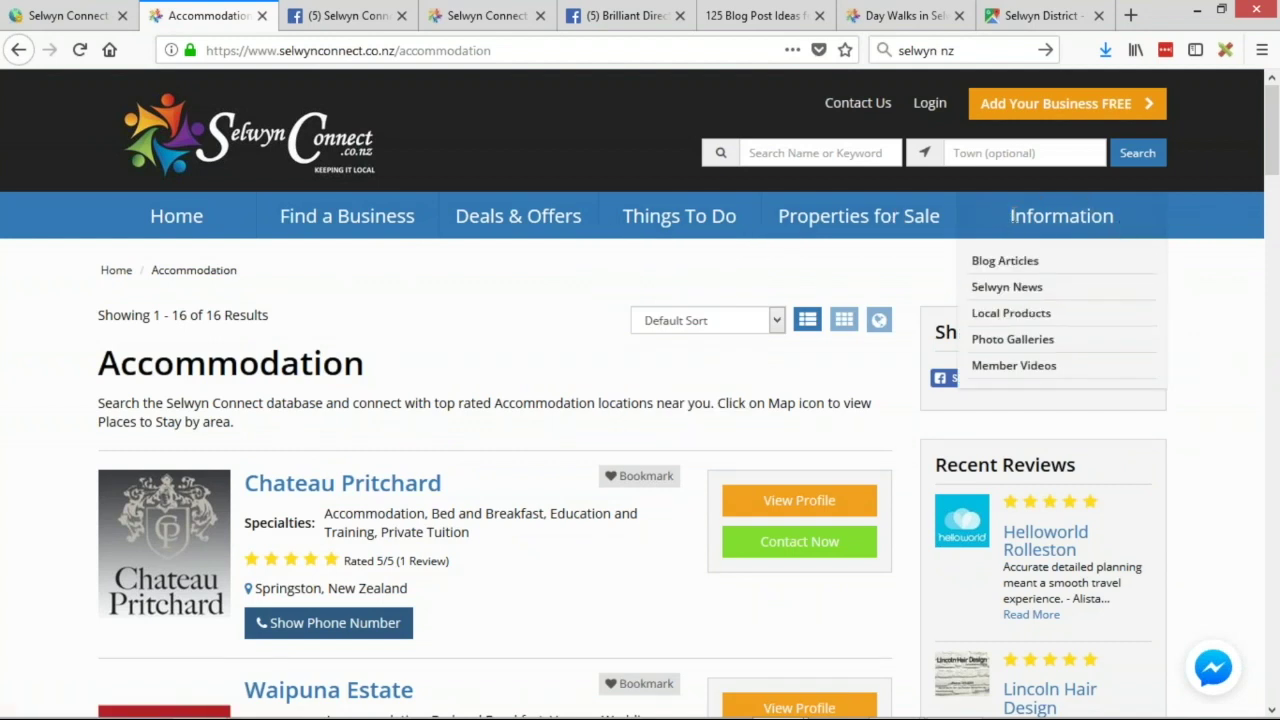
- Review the Selwyn Connect homepage, and switch to the Showcase Winner presentation slide
{"action": "left_click", "coordinate": [518, 481]}
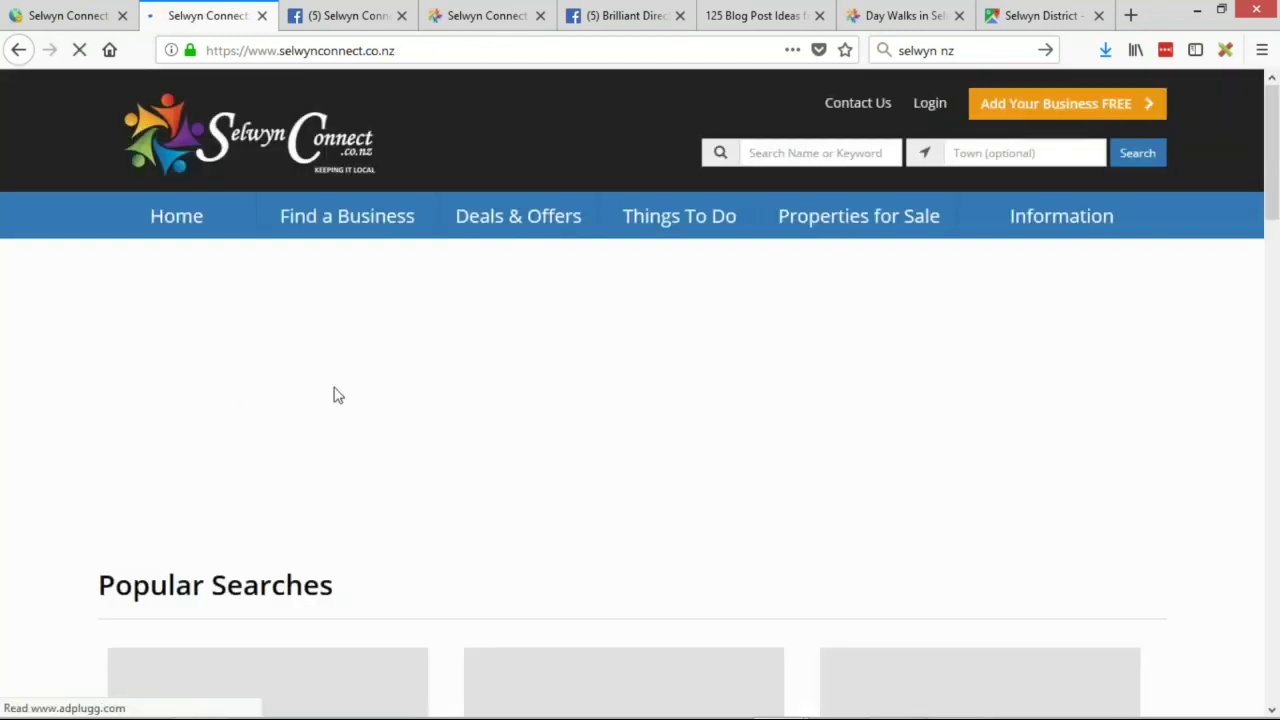
{"action": "scroll", "coordinate": [60, 410], "scroll_direction": "down", "scroll_amount": 3}
{"action": "scroll", "coordinate": [52, 417], "scroll_direction": "up", "scroll_amount": 1}
{"action": "scroll", "coordinate": [54, 425], "scroll_direction": "up", "scroll_amount": 2}
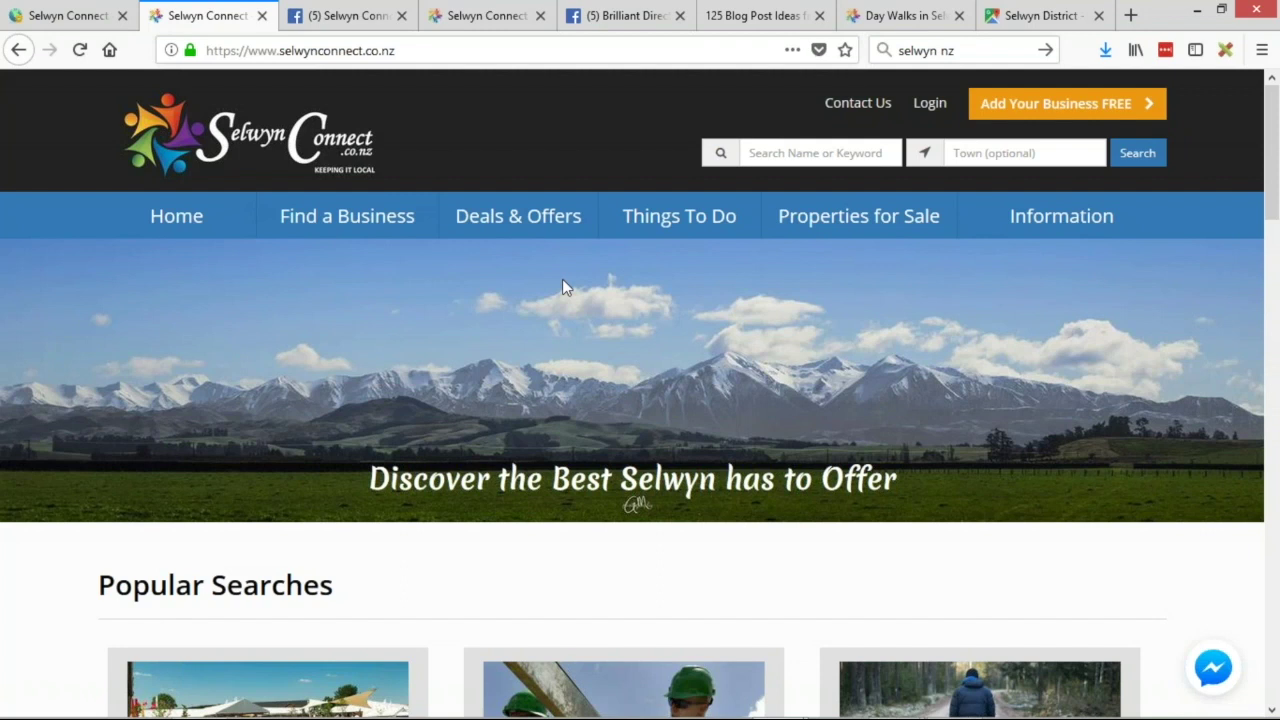
{"action": "key", "text": "alt+Tab"}
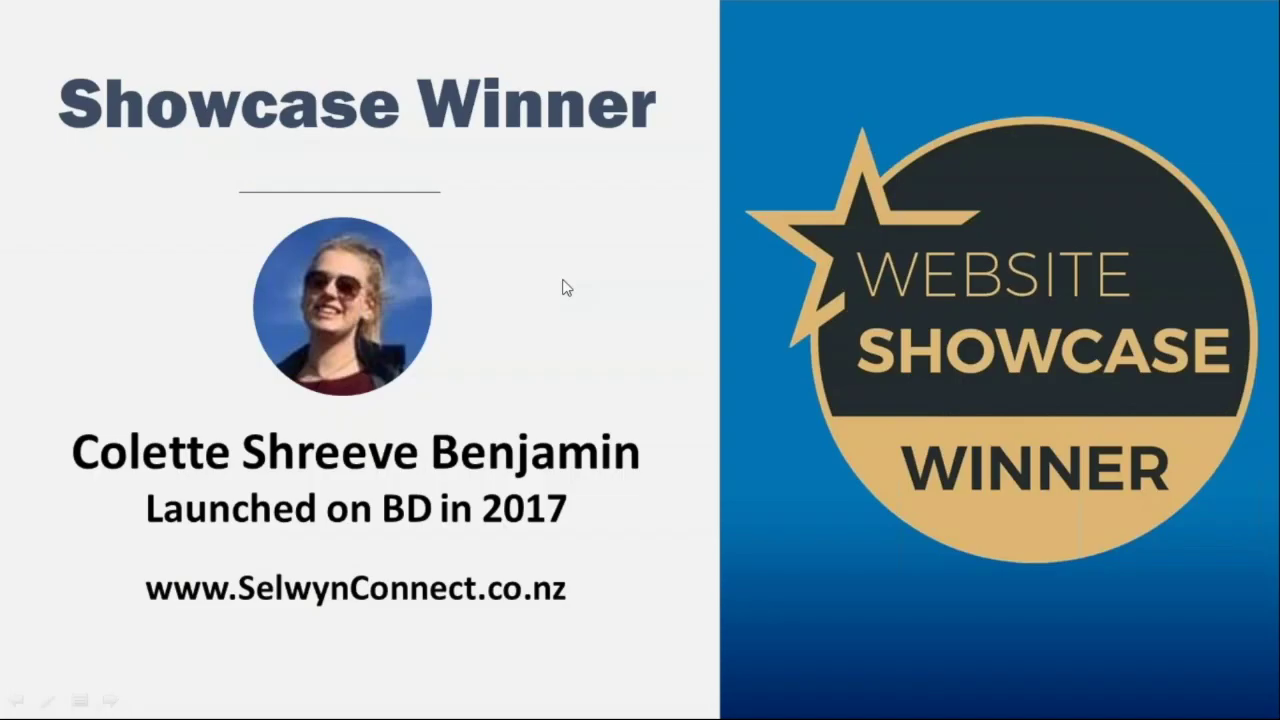
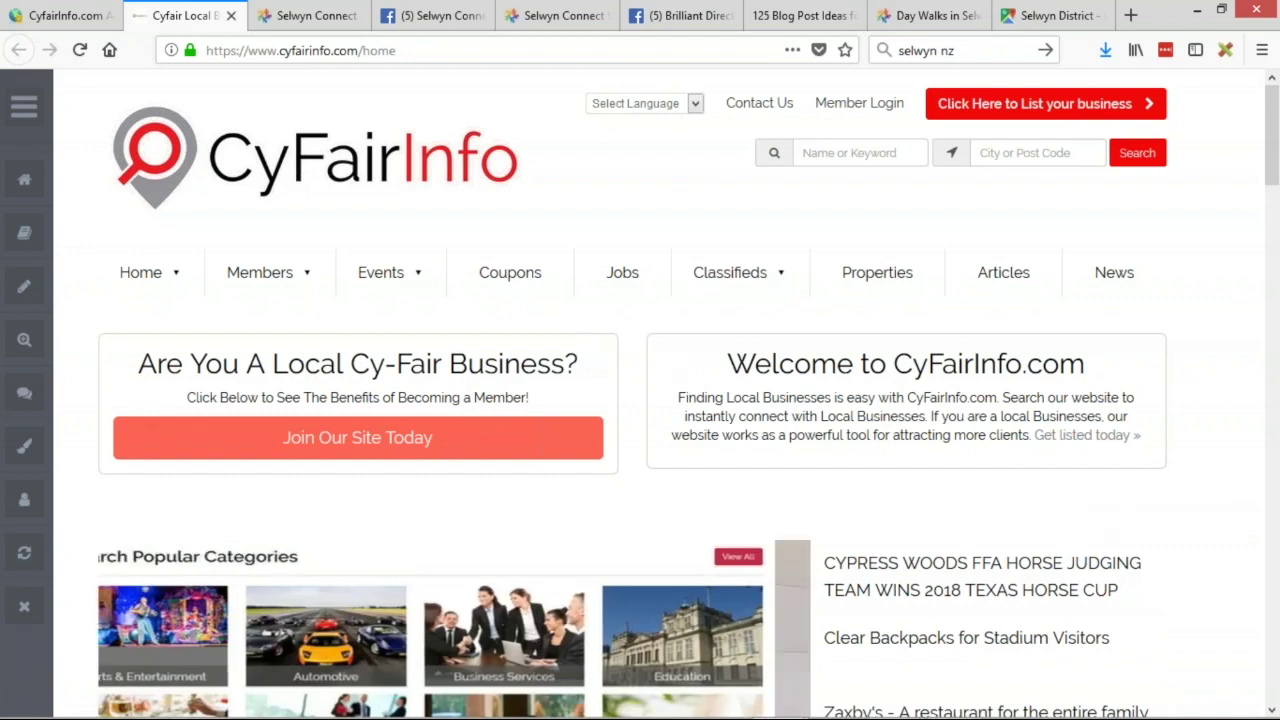
- Copy "CyFair" from the homepage's welcome heading and search the web for "CyFair texas"
{"action": "left_click_drag", "start_coordinate": [893, 364], "coordinate": [980, 365]}
{"action": "key", "text": "ctrl+c"}
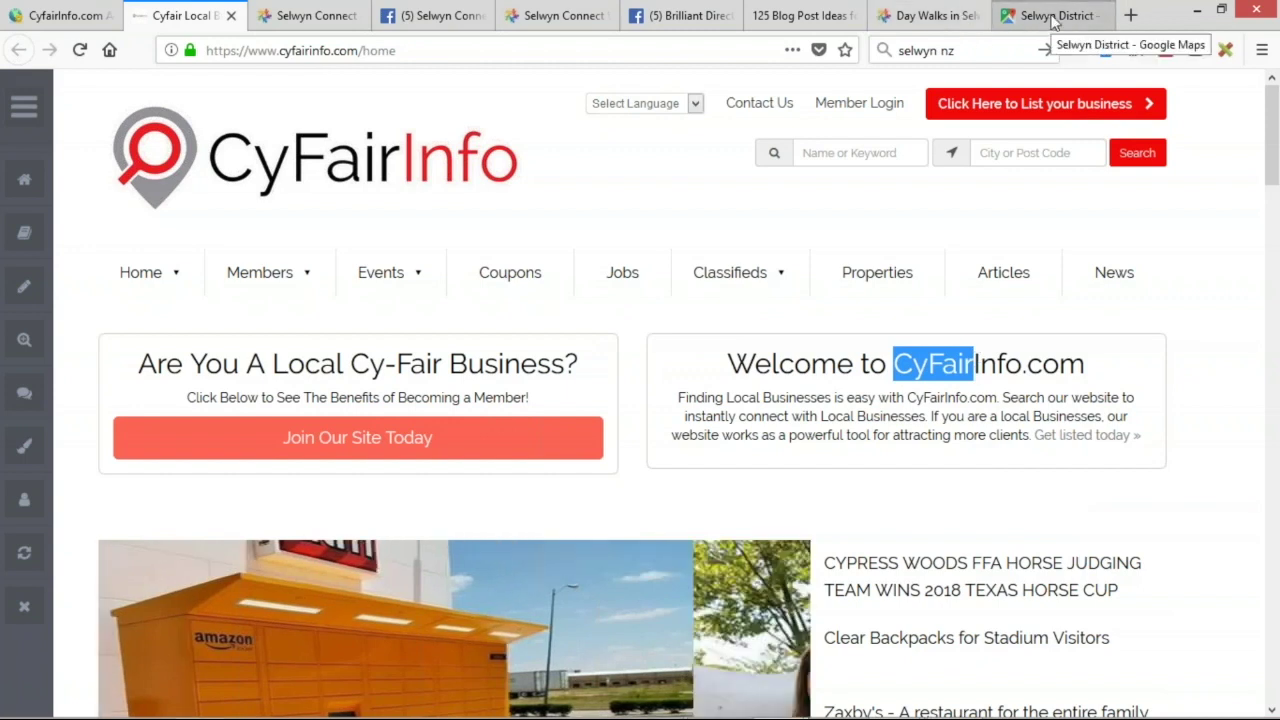
{"action": "left_click", "coordinate": [942, 55]}
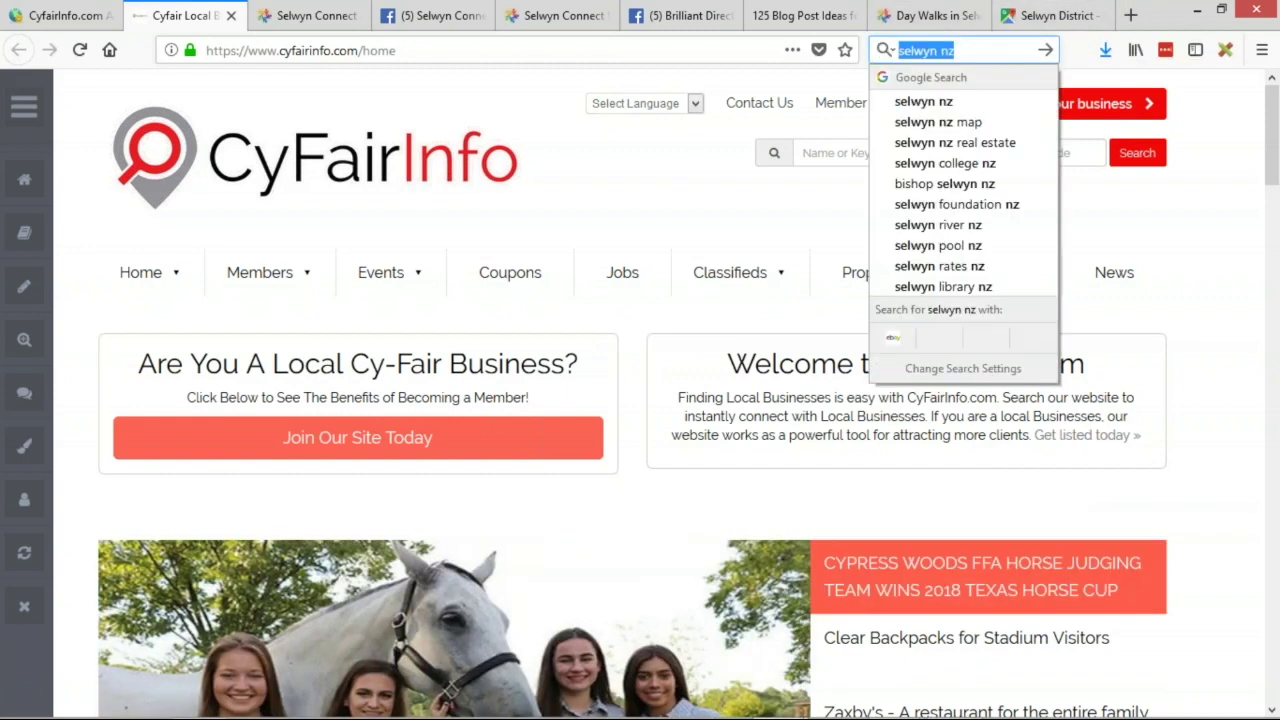
{"action": "key", "text": "ctrl+v"}
{"action": "type", "text": "texas"}
{"action": "key", "text": "Return"}
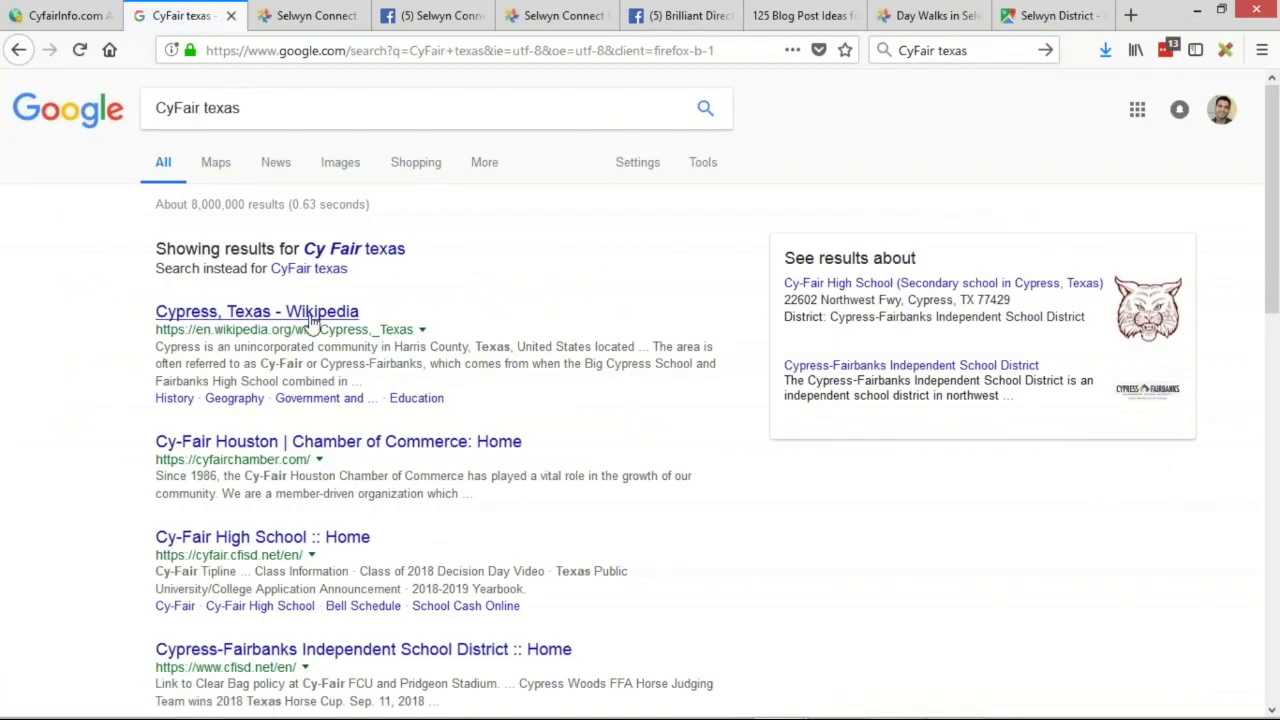
- View the Cy-Fair area on the map and examine where it lies relative to Houston and Austin
{"action": "left_click", "coordinate": [215, 162]}
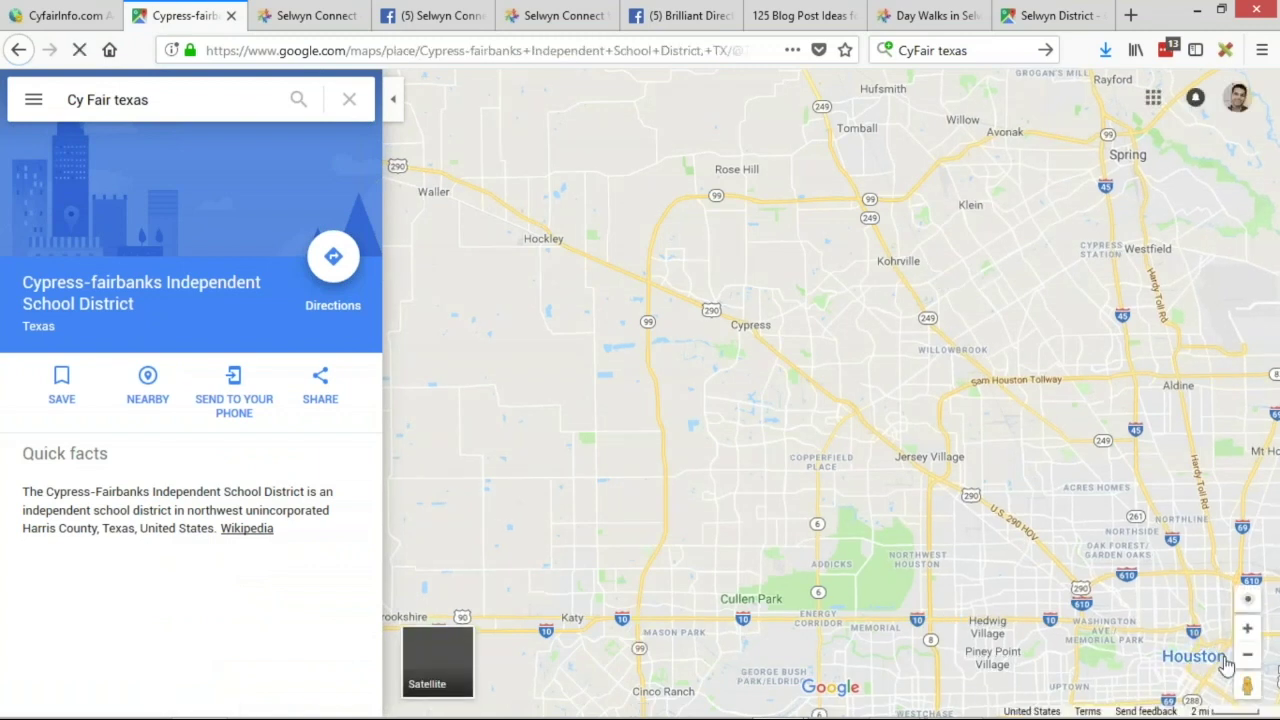
{"action": "left_click", "coordinate": [1247, 655]}
{"action": "left_click", "coordinate": [1247, 656]}
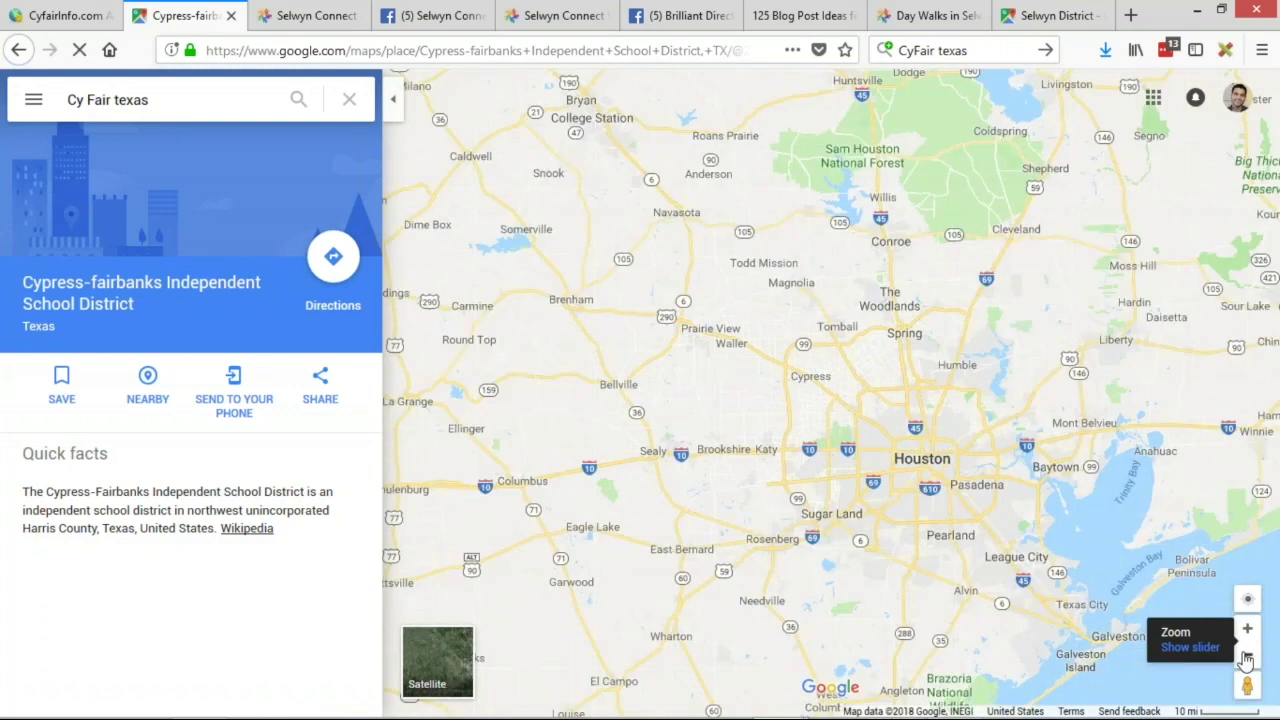
{"action": "left_click", "coordinate": [1247, 657]}
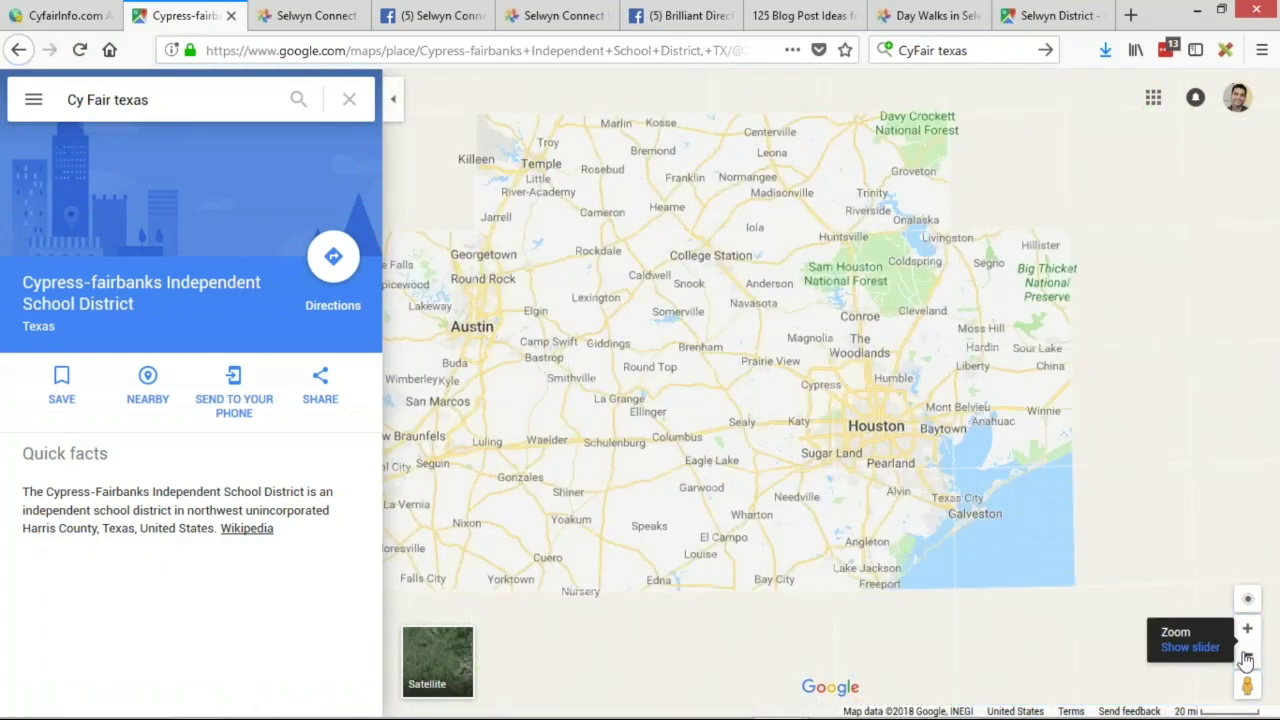
- Leave the map view and reopen the CyFairInfo homepage from the site's admin tab
{"action": "left_click", "coordinate": [18, 50]}
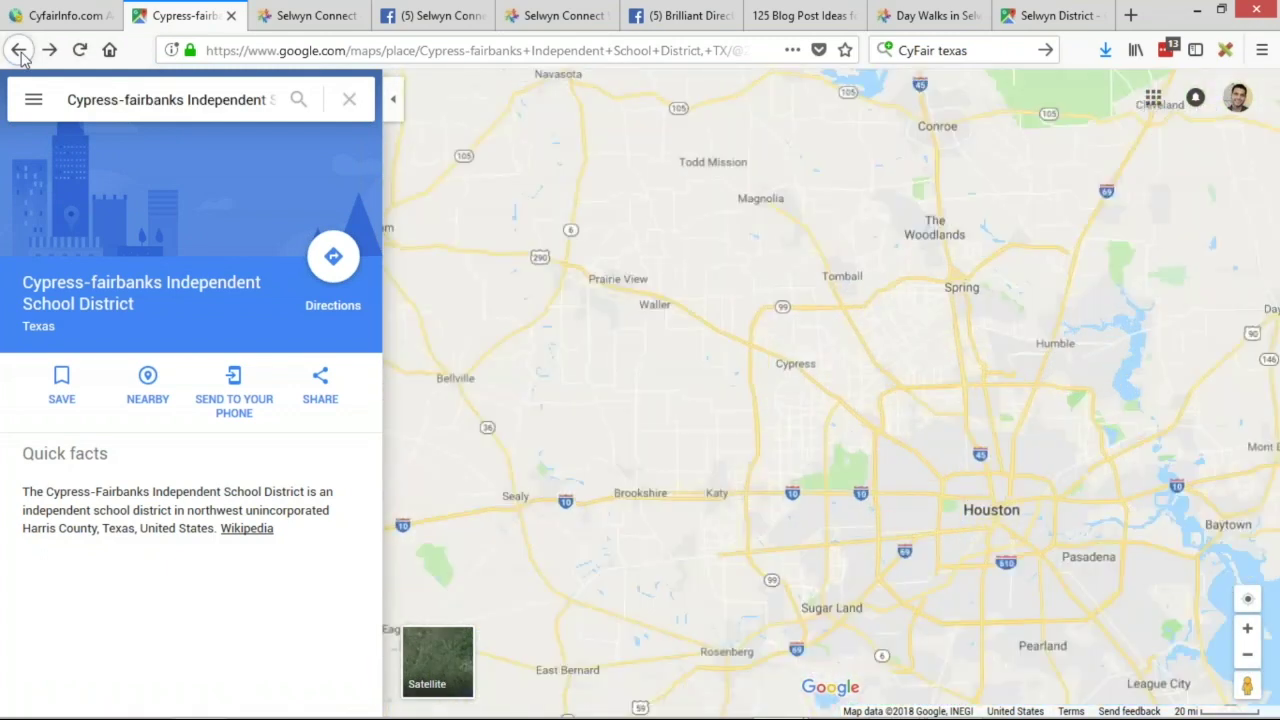
{"action": "left_click", "coordinate": [46, 15]}
{"action": "left_click", "coordinate": [930, 92]}
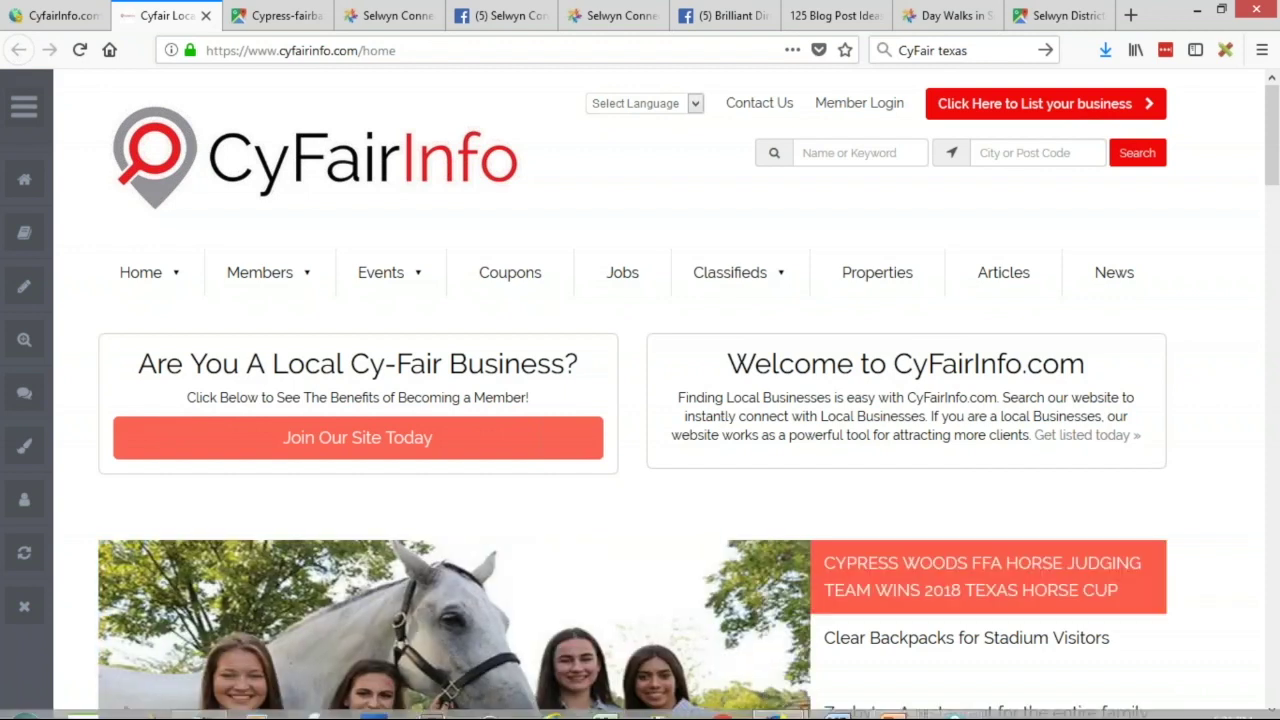
- Switch to Notepad, clear the existing text and move the window aside to reveal the site's logo
{"action": "left_click", "coordinate": [199, 698]}
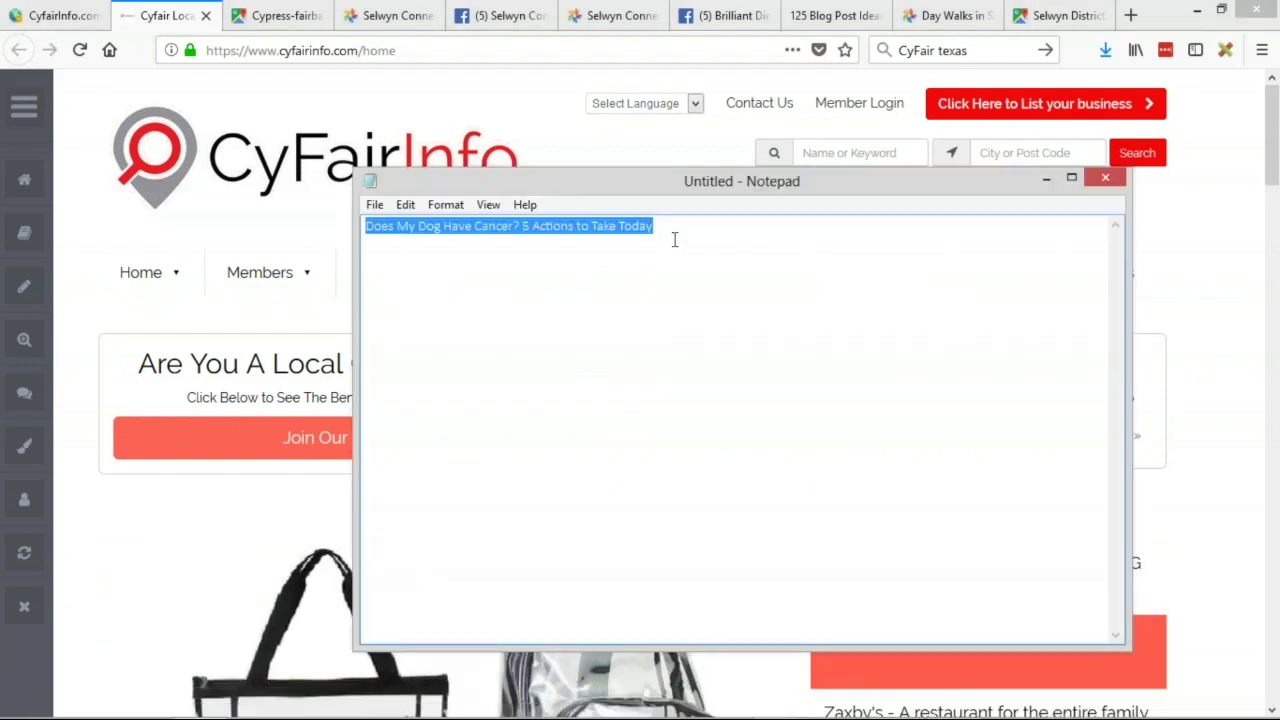
{"action": "key", "text": "ctrl+x"}
{"action": "left_click_drag", "start_coordinate": [652, 190], "coordinate": [858, 246]}
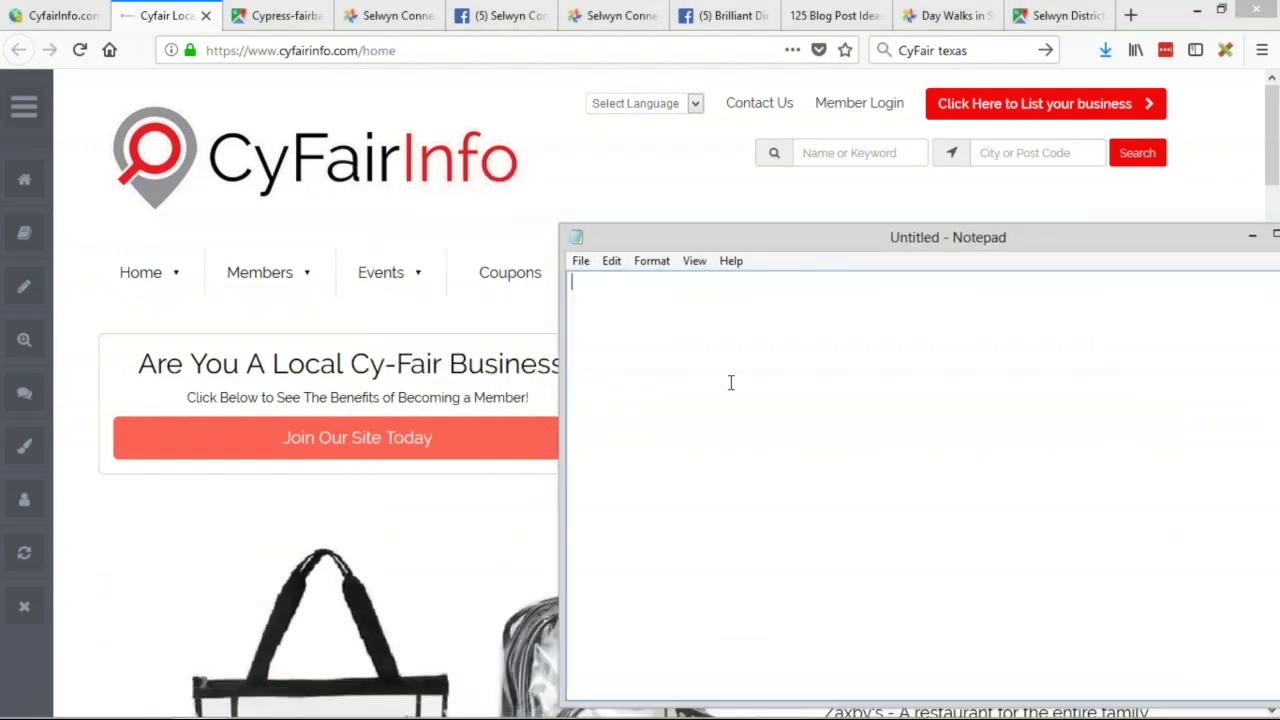
- Write "CyFair" and, below it, "CyFair- Locals" as separate lines in the note
{"action": "type", "text": "CyFair"}
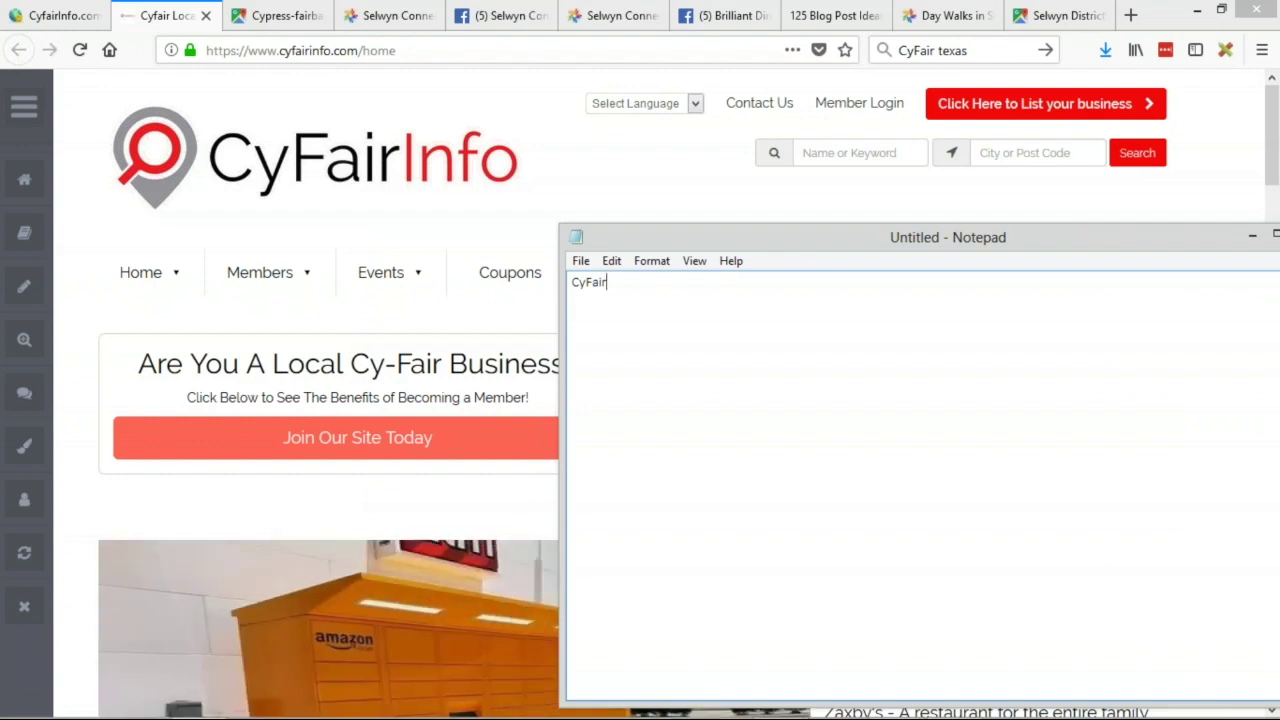
{"action": "key", "text": "Return"}
{"action": "key", "text": "Return"}
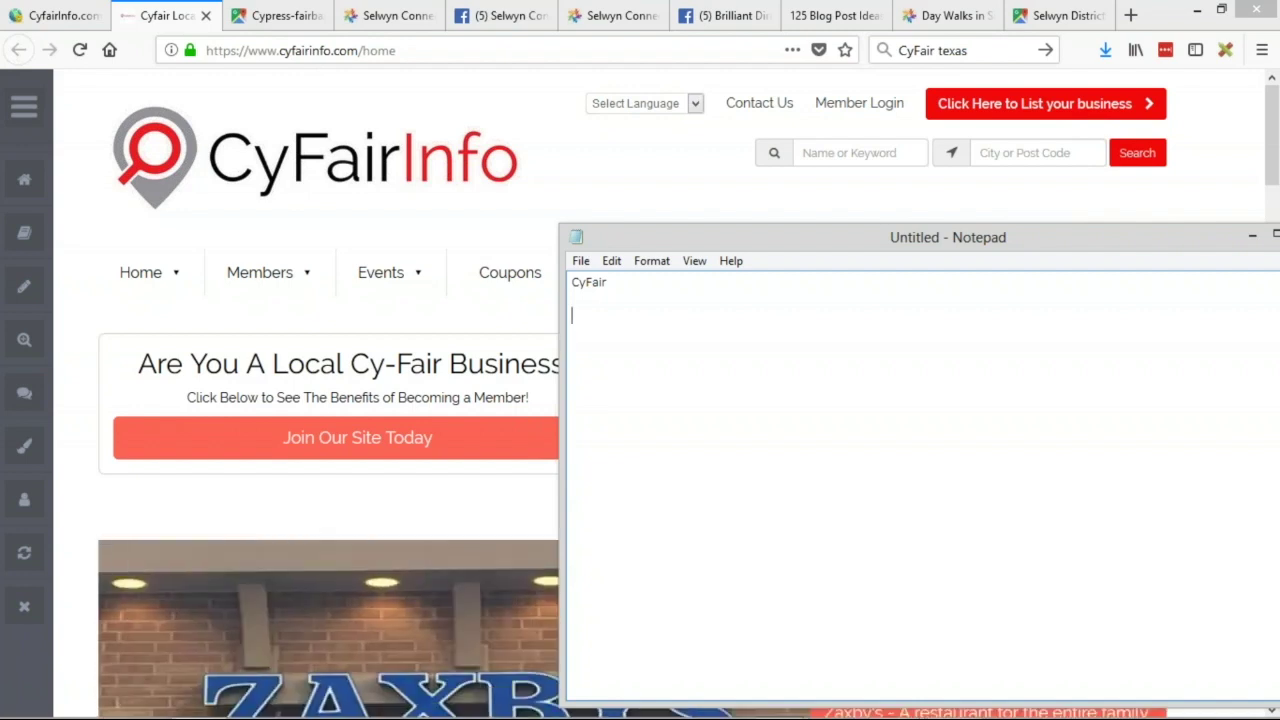
{"action": "type", "text": "CyFair- Locals"}
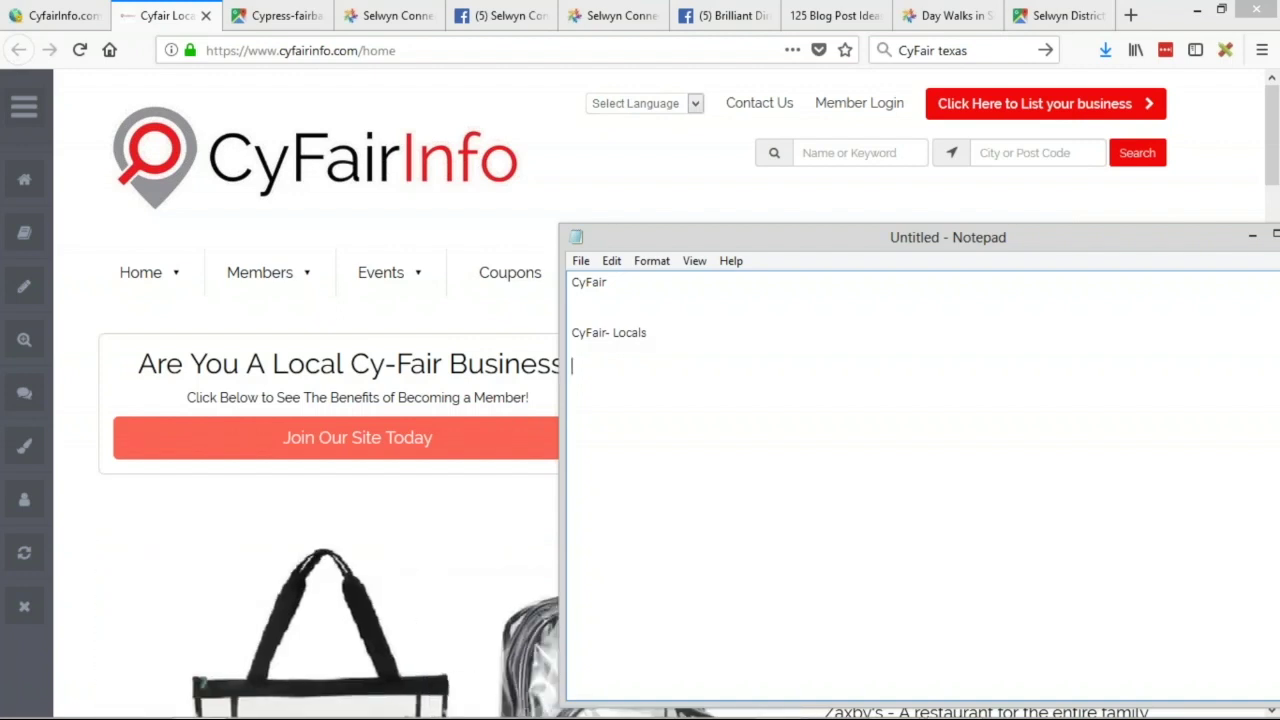
- Add the lines "To find local businesses and activites and events...." and "Specialized content" to the note
{"action": "type", "text": "To find local business"}
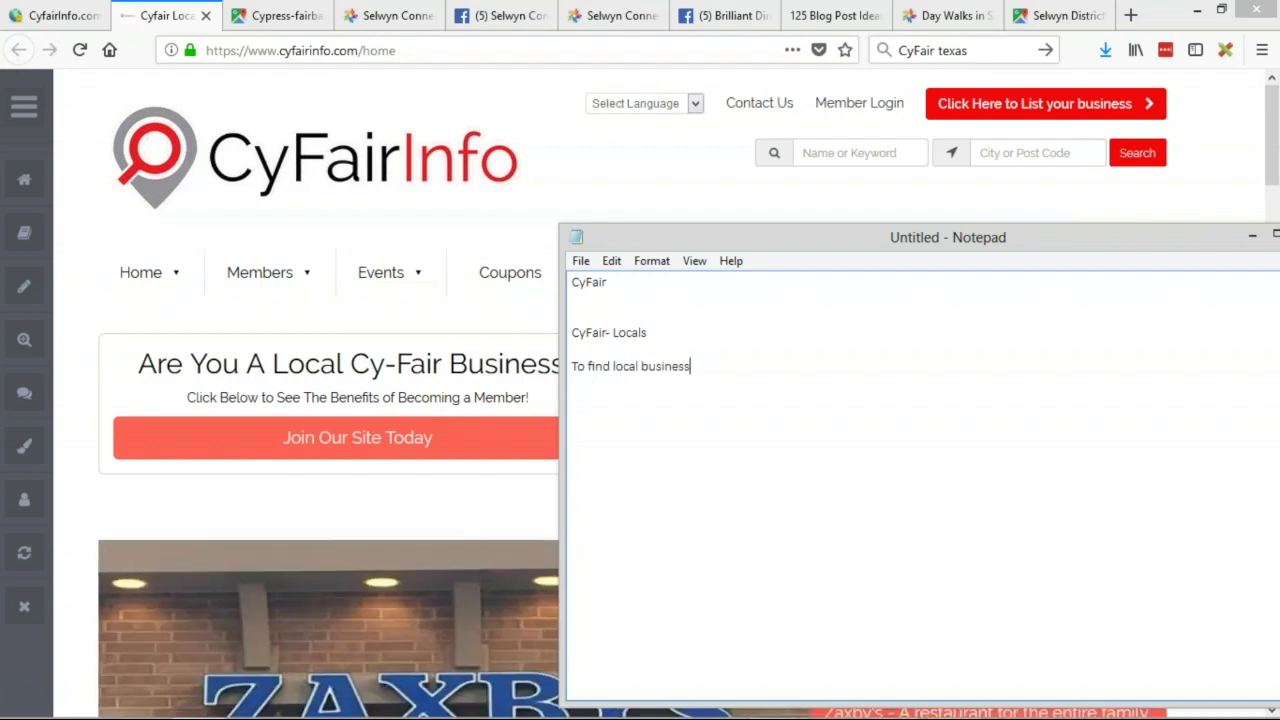
{"action": "type", "text": "es and activites and events...."}
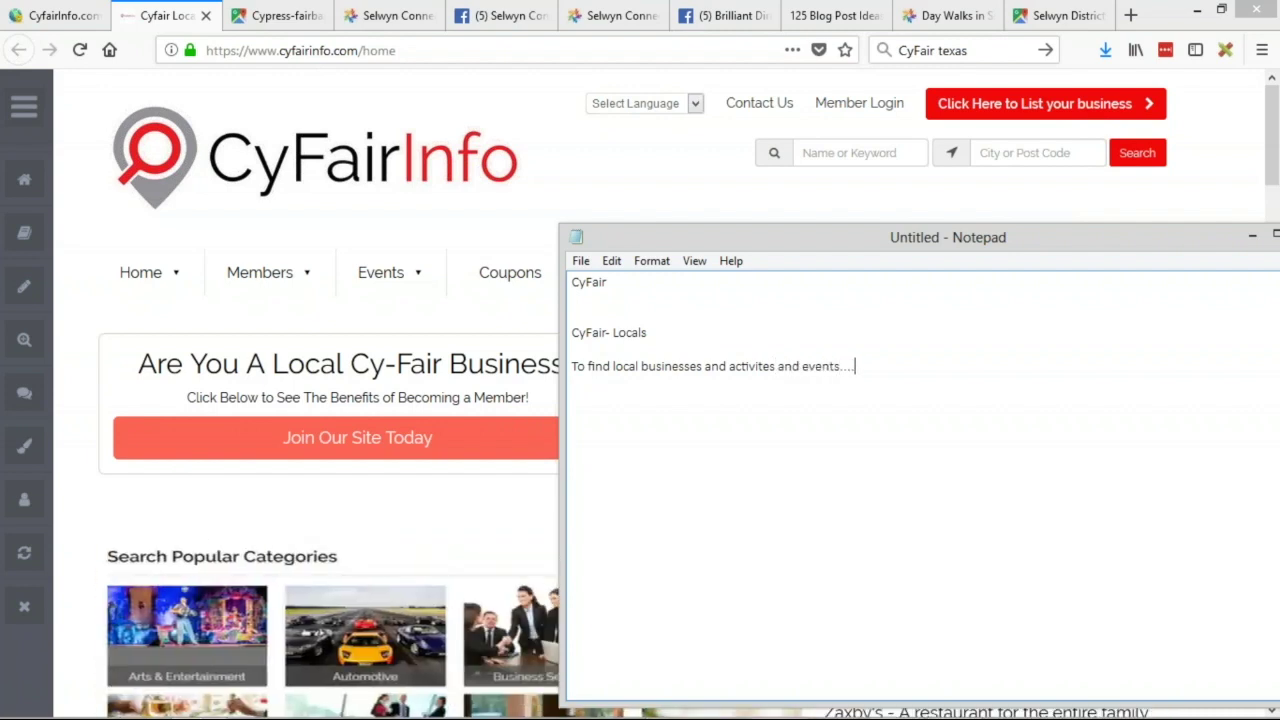
{"action": "key", "text": "Return"}
{"action": "key", "text": "Return"}
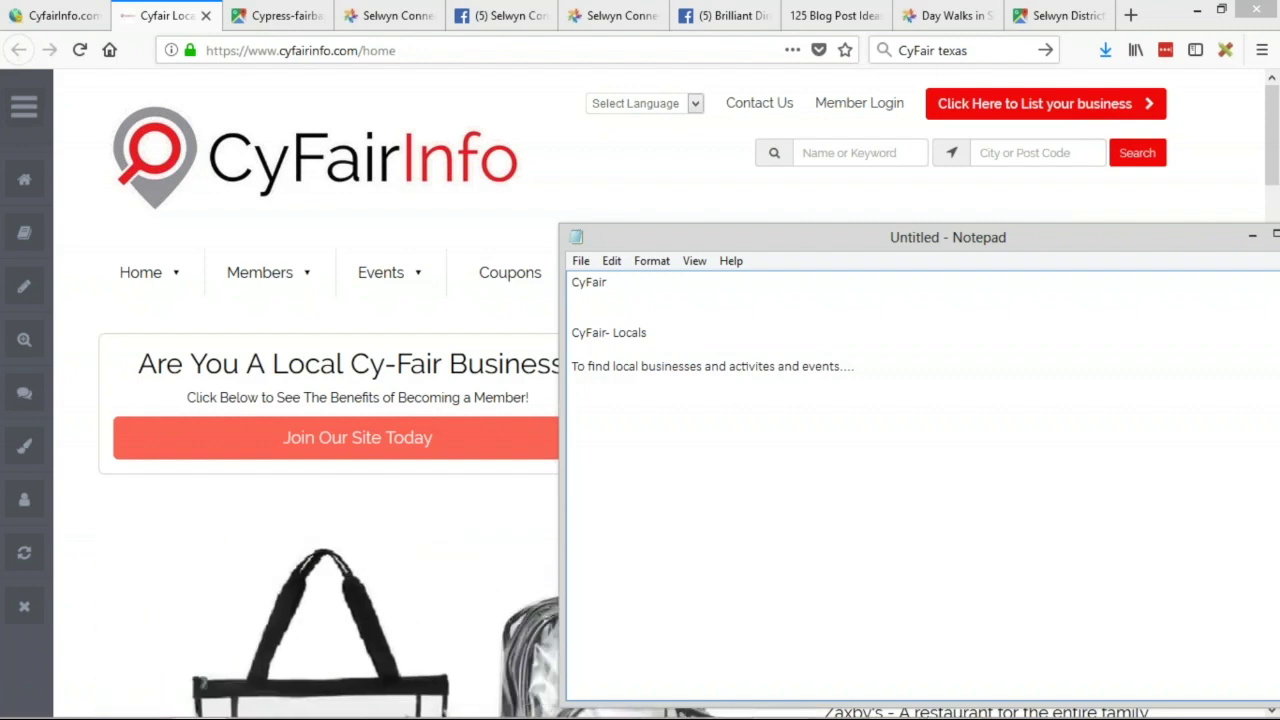
{"action": "type", "text": "Specialized content"}
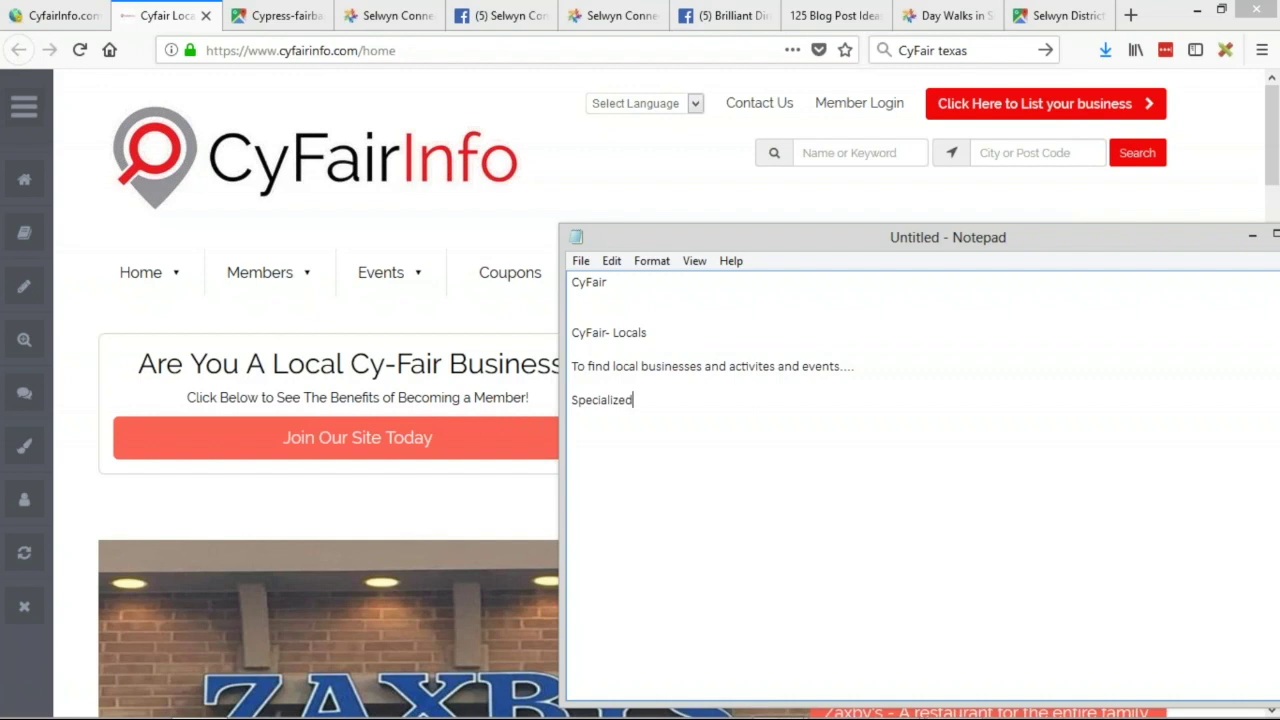
- Add the lines "Anyone who lives" and "new business" below the specialized content line
{"action": "key", "text": "Return"}
{"action": "key", "text": "Return"}
{"action": "type", "text": "Anyone who lives"}
{"action": "key", "text": "Return"}
{"action": "key", "text": "Return"}
{"action": "key", "text": "Return"}
{"action": "type", "text": "new bu"}
{"action": "key", "text": "BackSpace"}
{"action": "key", "text": "BackSpace"}
{"action": "key", "text": "BackSpace"}
{"action": "key", "text": "BackSpace"}
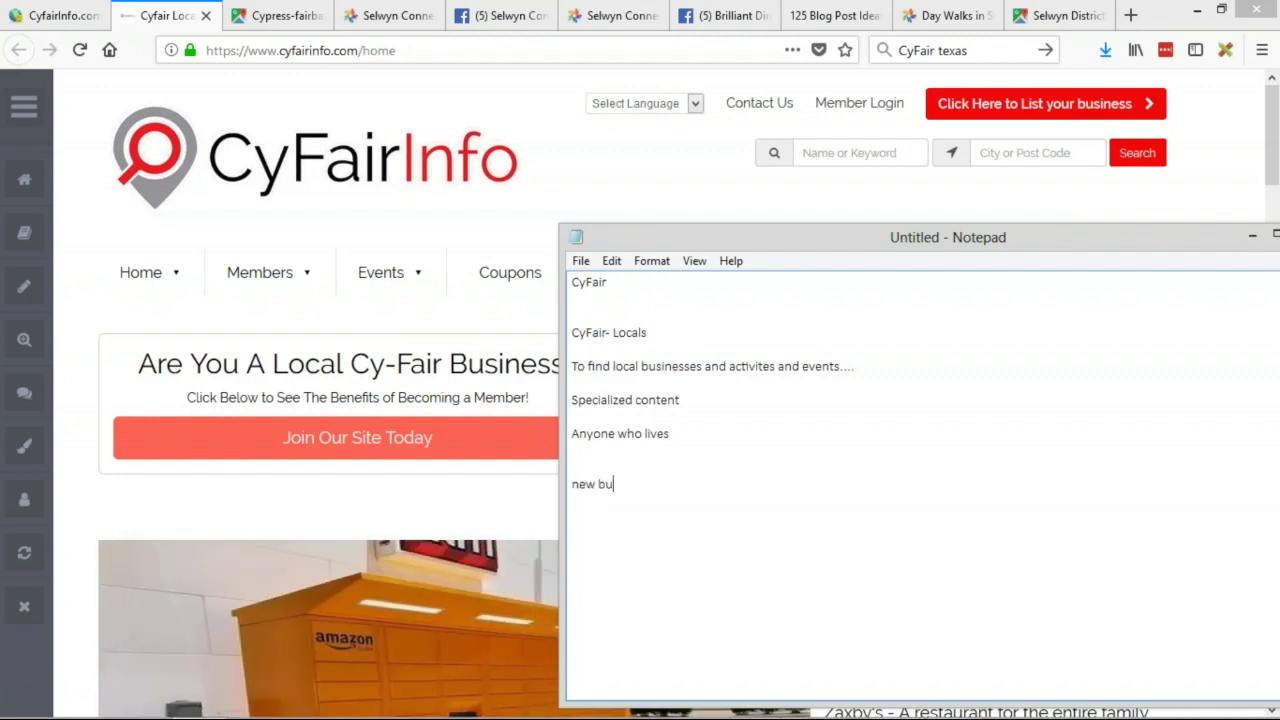
{"action": "type", "text": "siness"}
- Add the line "activities" below "new business", correcting its spelling
{"action": "key", "text": "Return"}
{"action": "key", "text": "Return"}
{"action": "type", "text": "activite"}
{"action": "key", "text": "BackSpace"}
{"action": "key", "text": "BackSpace"}
{"action": "key", "text": "BackSpace"}
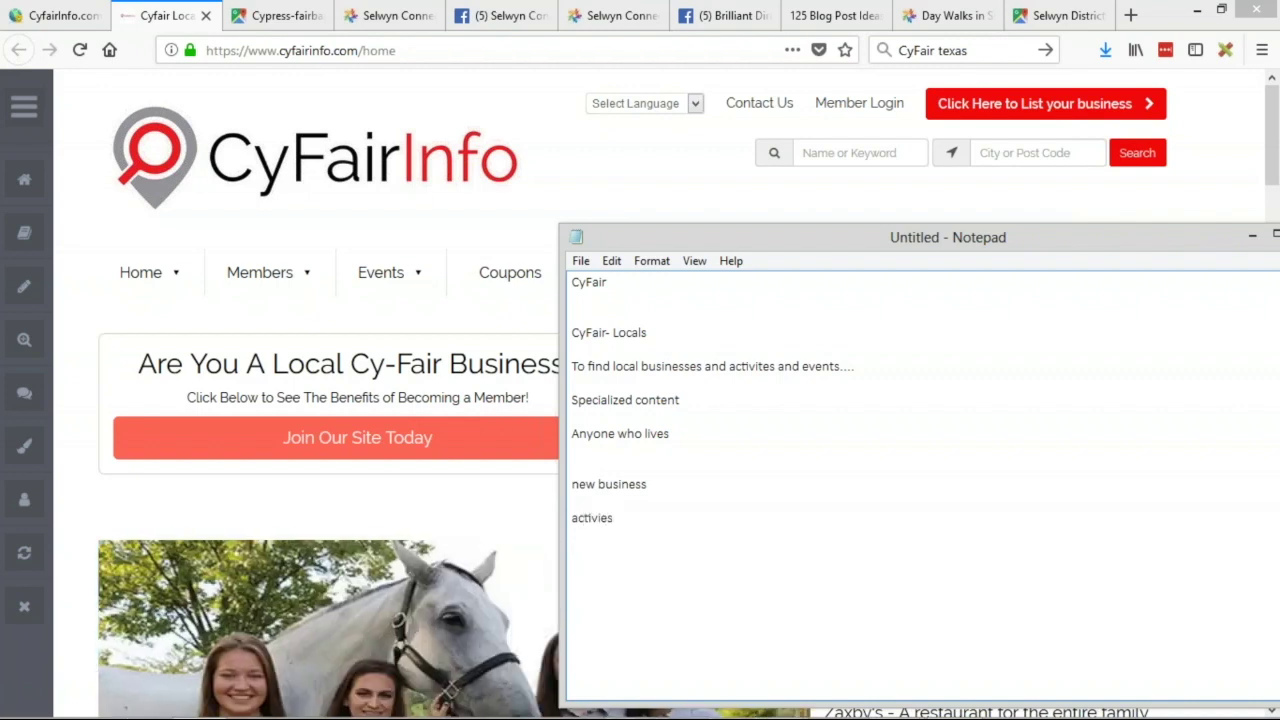
{"action": "key", "text": "BackSpace"}
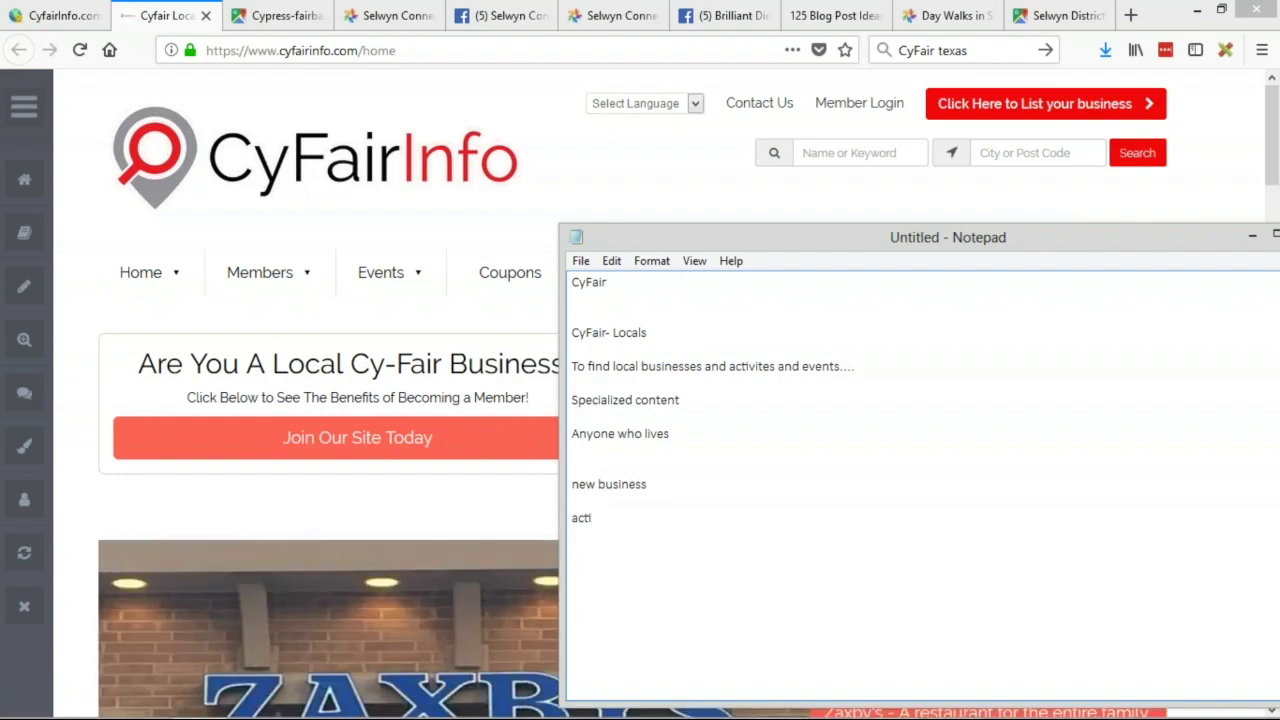
{"action": "type", "text": "vities"}
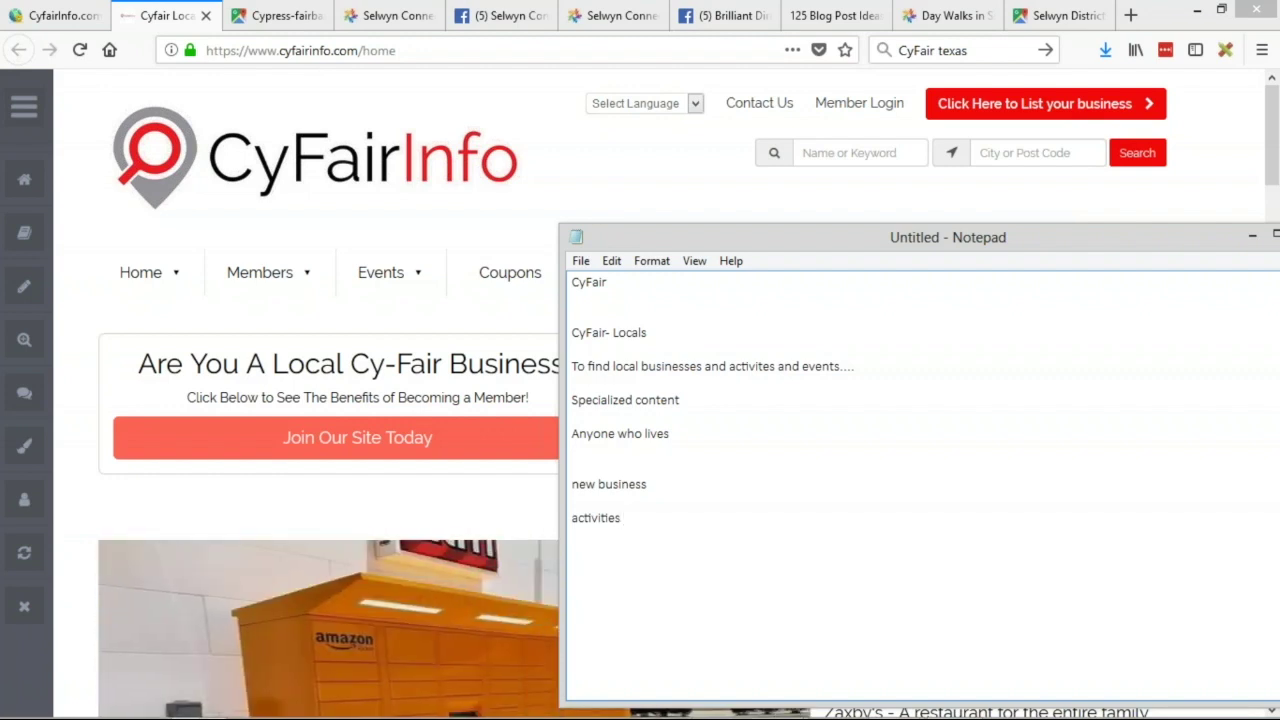
- Remove the extra blank line above "new business" and place the cursor on a new line after "activities"
{"action": "key", "text": "Return"}
{"action": "key", "text": "Return"}
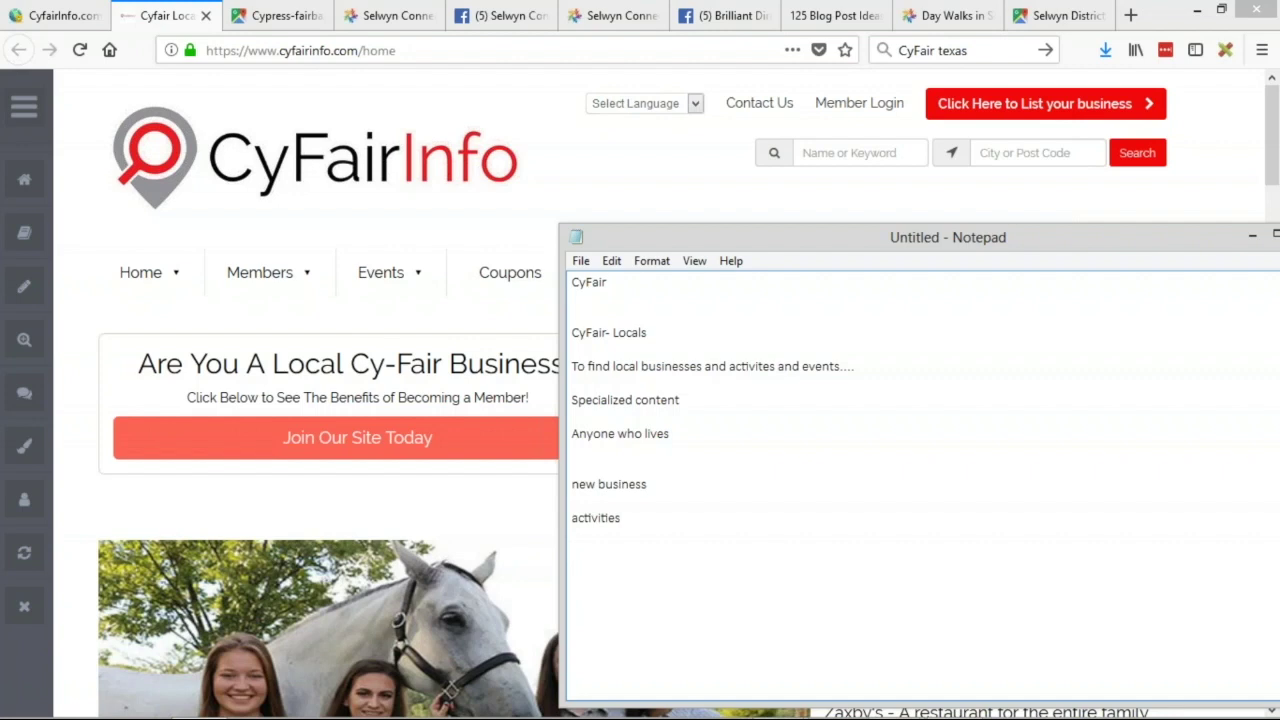
{"action": "left_click", "coordinate": [620, 460]}
{"action": "key", "text": "BackSpace"}
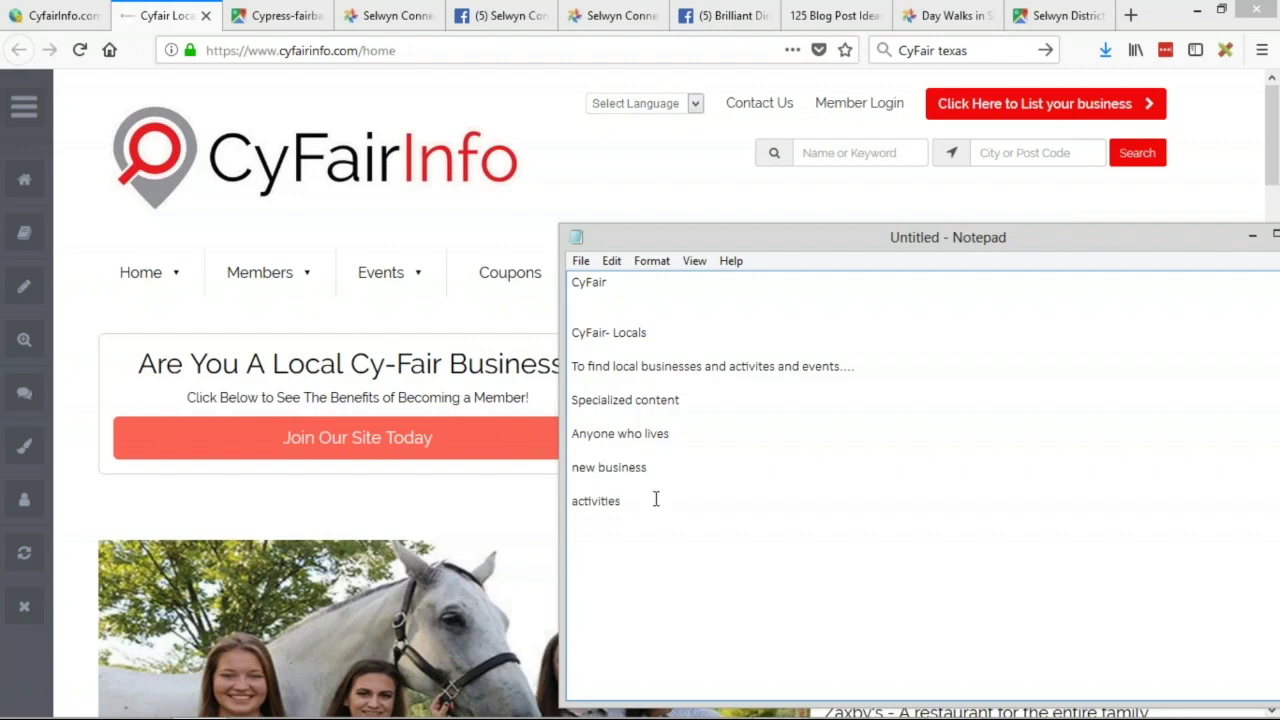
{"action": "left_click", "coordinate": [651, 493]}
{"action": "key", "text": "Down"}
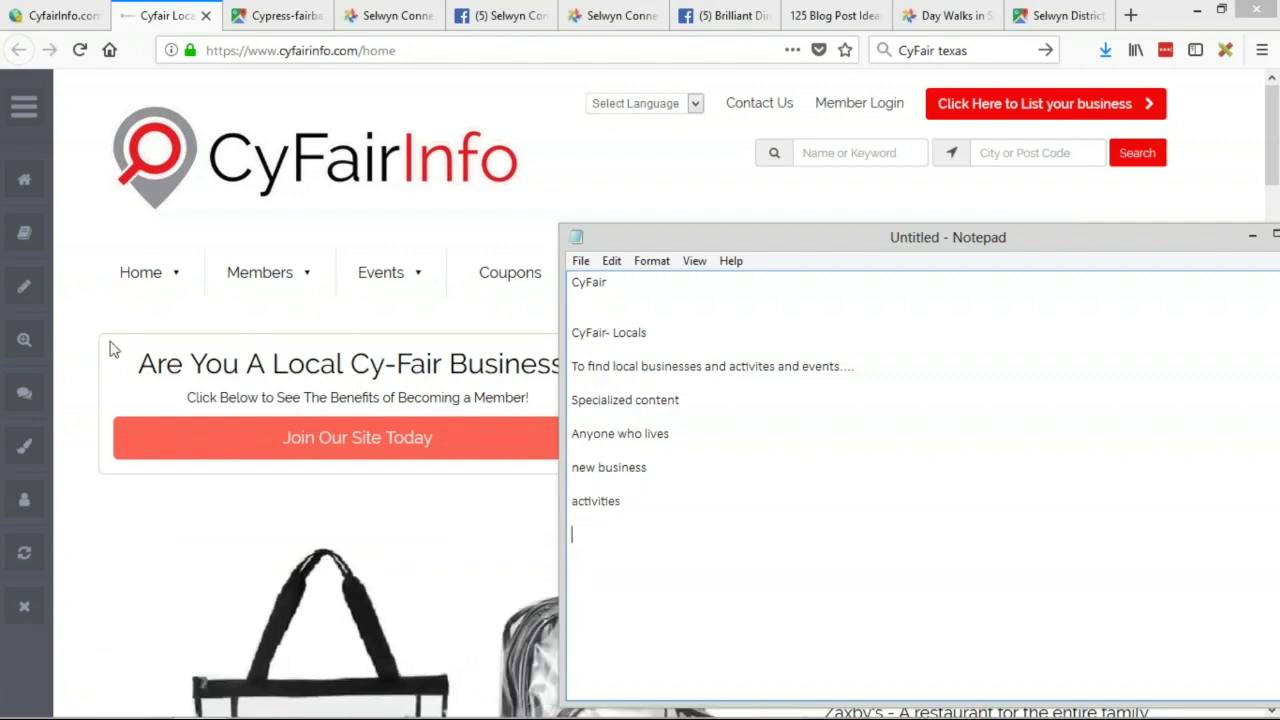
- Bring the CyFairInfo homepage back in front of the note and open its Properties page
{"action": "left_click", "coordinate": [86, 314]}
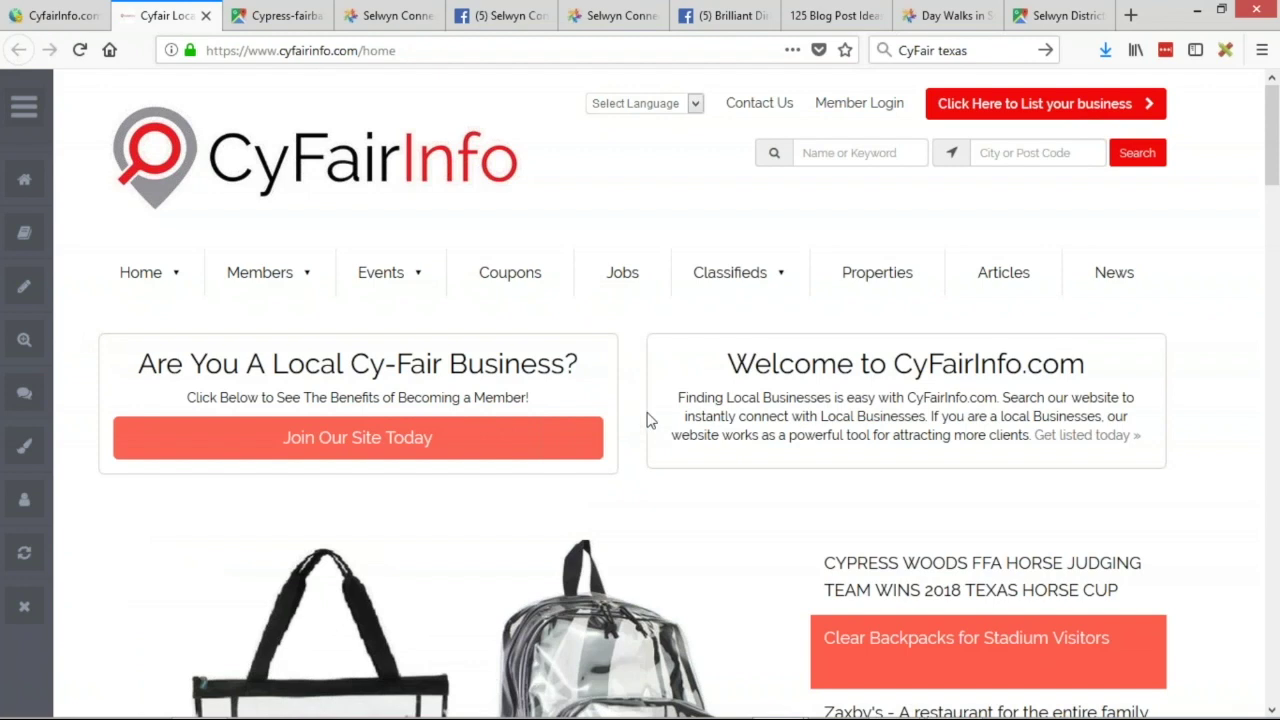
{"action": "mouse_move", "coordinate": [743, 277]}
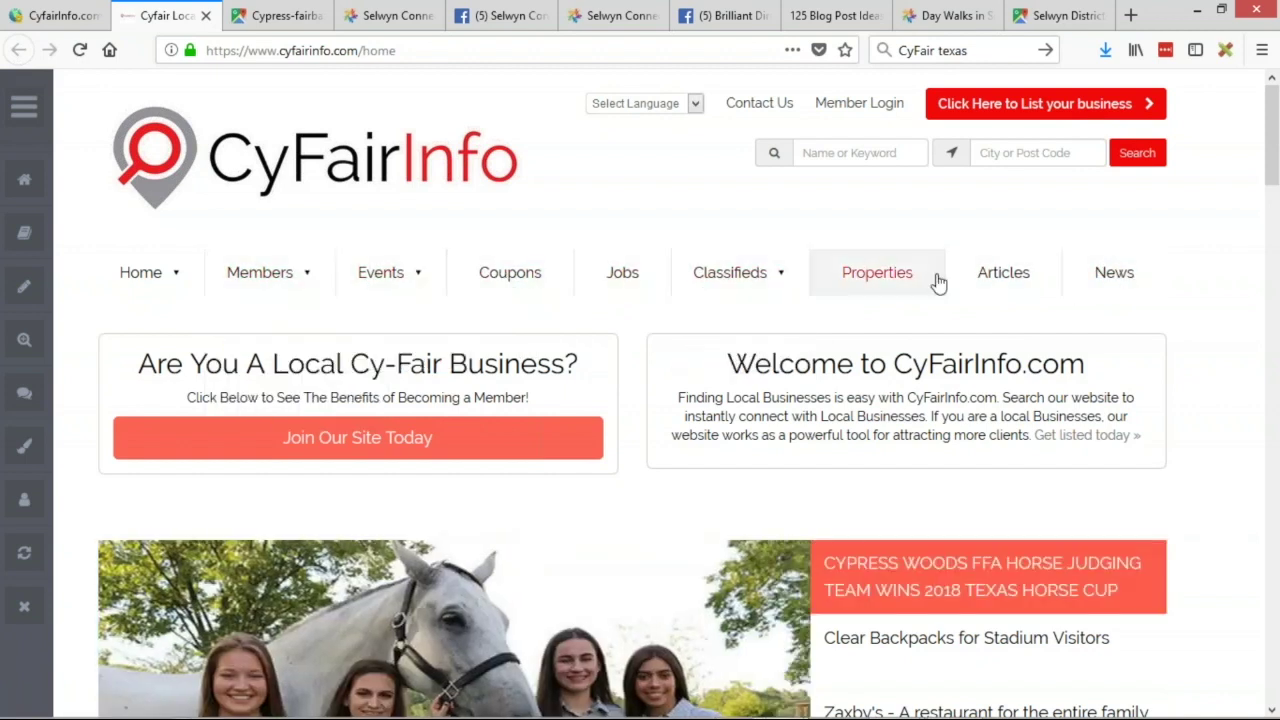
{"action": "left_click", "coordinate": [851, 277]}
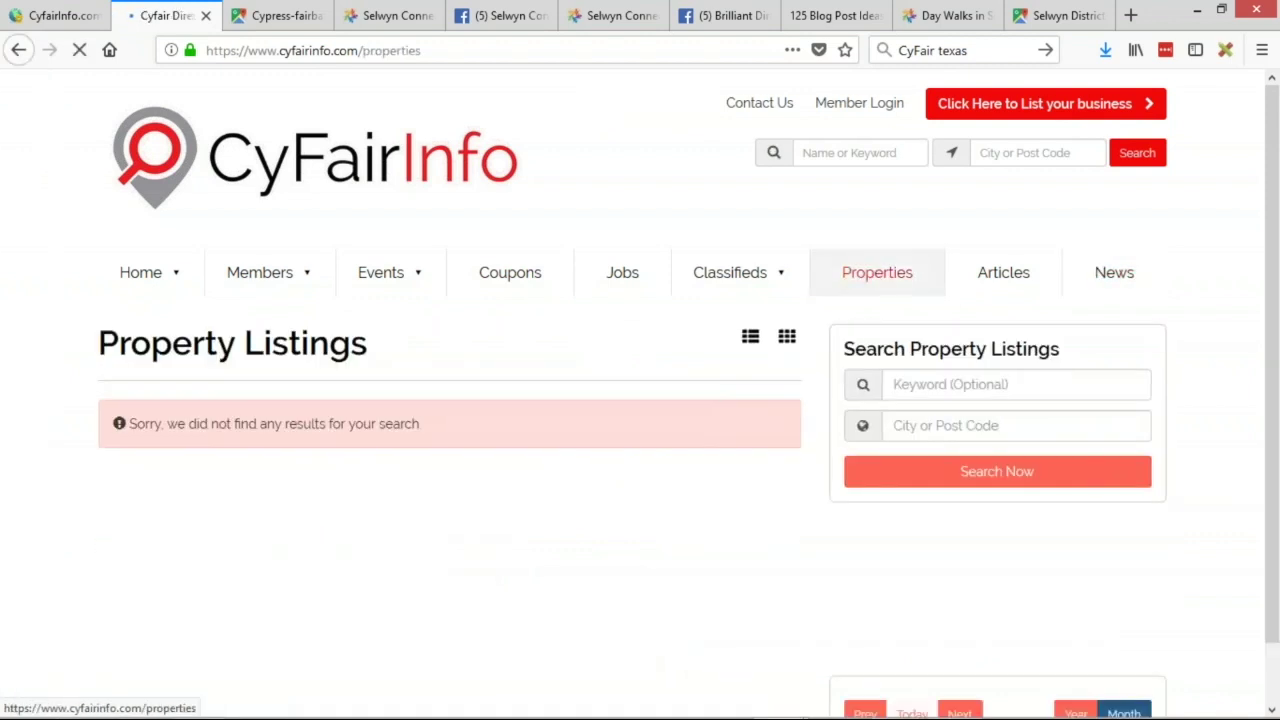
- In the CyFairInfo admin console, open the Header Main Menu for editing in the Menu Manager
{"action": "left_click", "coordinate": [42, 20]}
{"action": "mouse_move", "coordinate": [120, 367]}
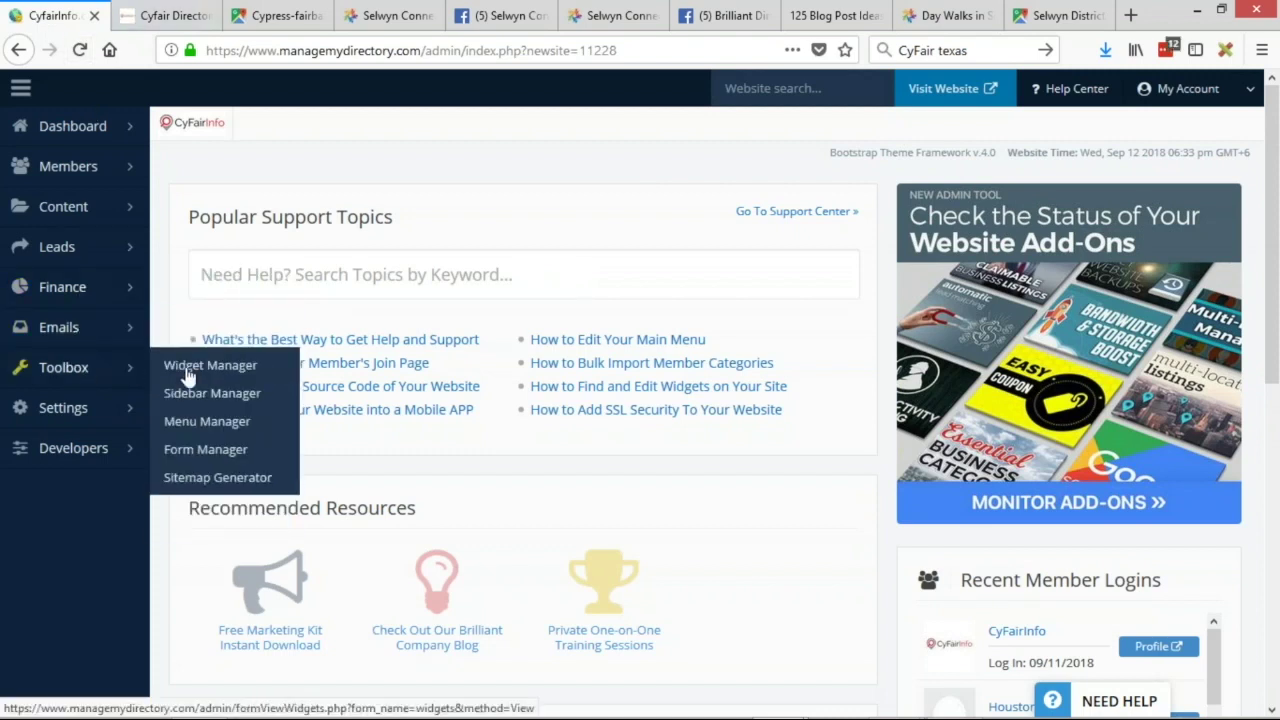
{"action": "left_click", "coordinate": [232, 423]}
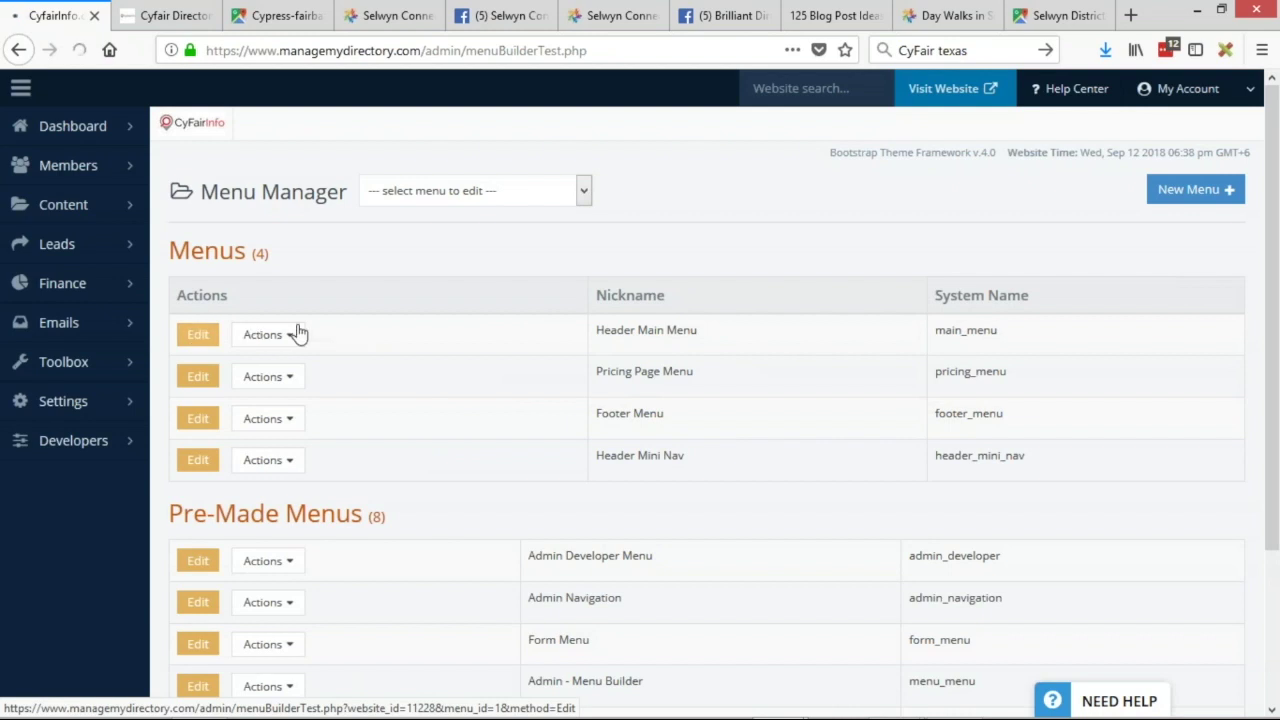
{"action": "left_click", "coordinate": [252, 334]}
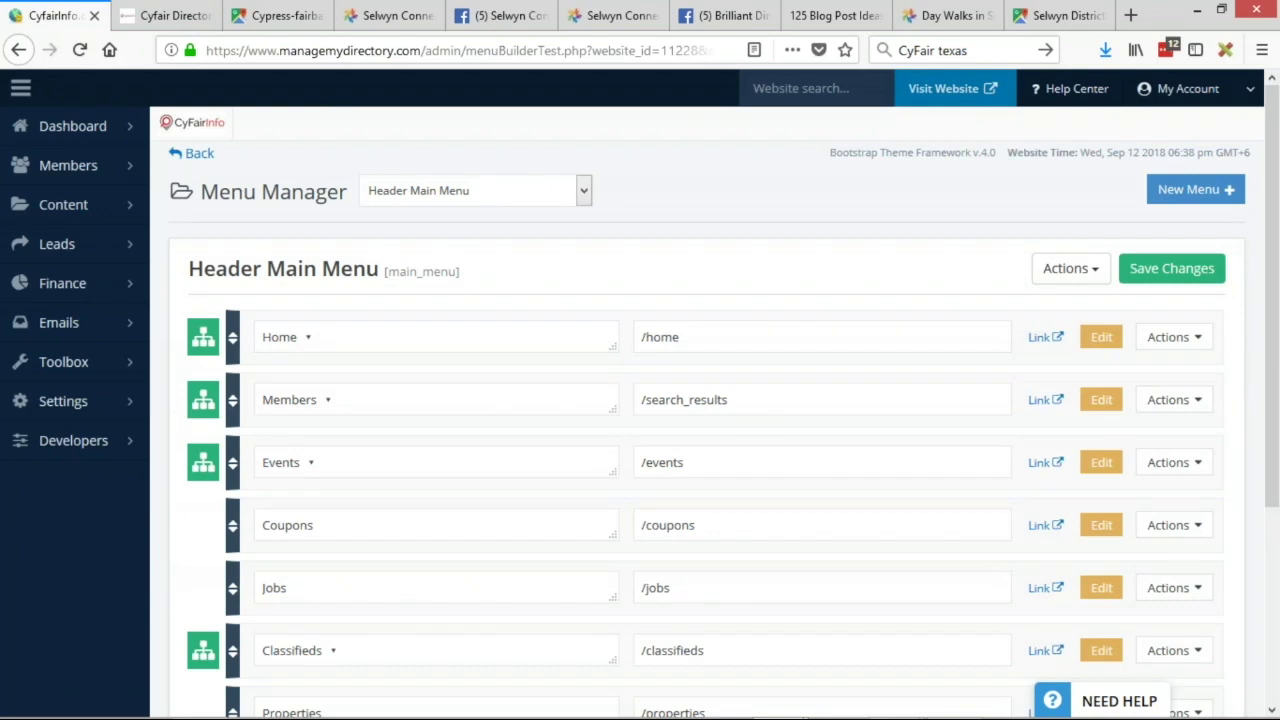
- Load the Brilliant Directories demo site at demobootstrap.com to compare its main menu with the CyFairInfo Properties page
{"action": "left_click", "coordinate": [146, 28]}
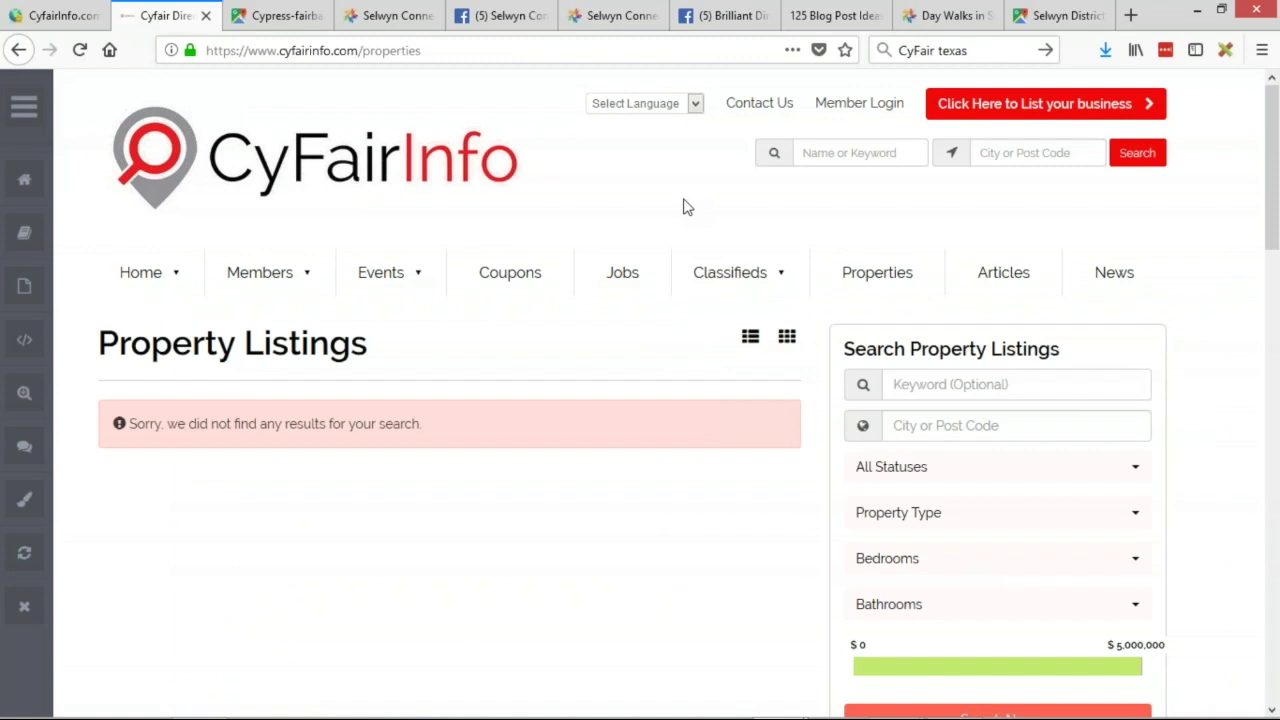
{"action": "left_click", "coordinate": [295, 16]}
{"action": "left_click", "coordinate": [323, 51]}
{"action": "type", "text": "demo"}
{"action": "key", "text": "Return"}
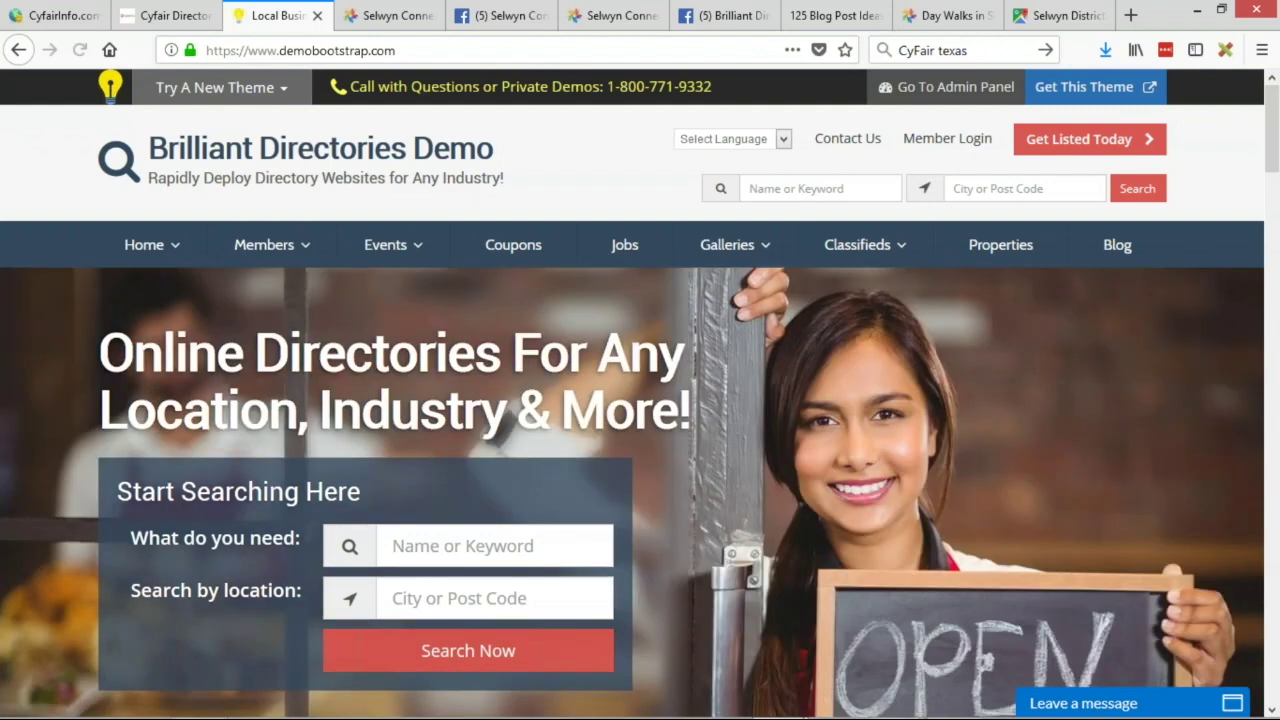
{"action": "left_click", "coordinate": [196, 8]}
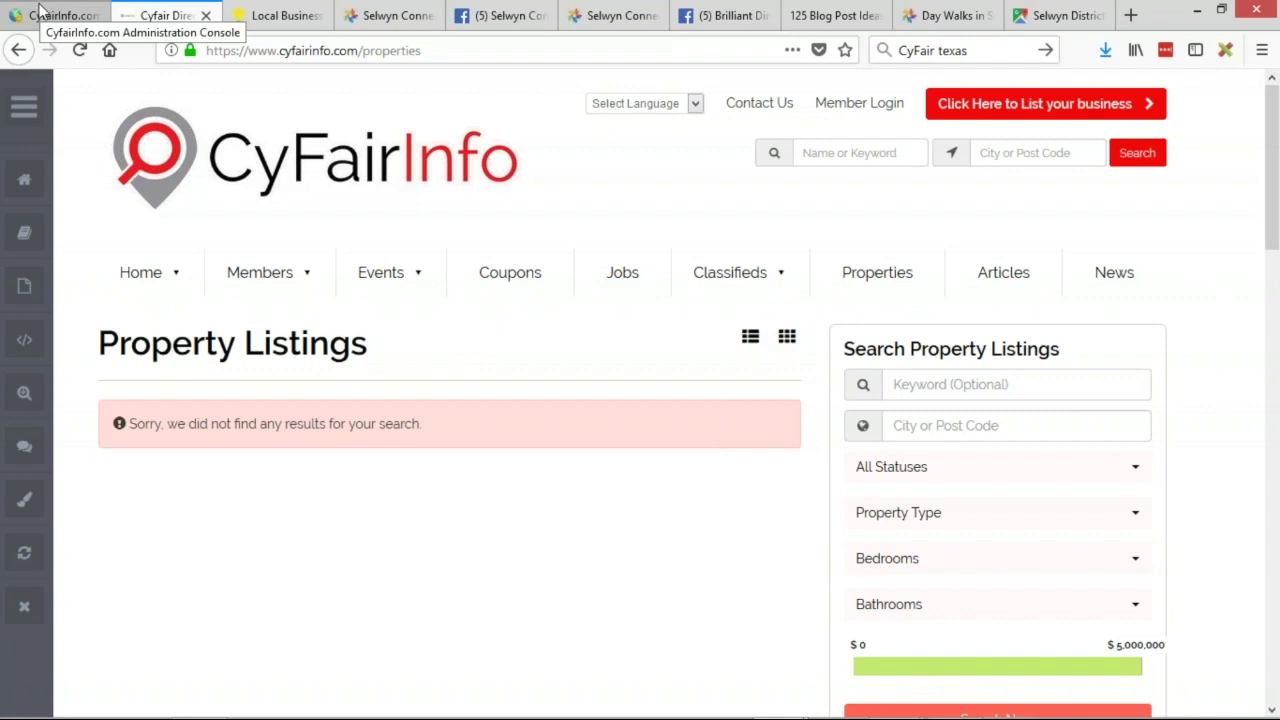
- Delete the Properties item from the CyFairInfo Header Main Menu and save the menu
{"action": "left_click", "coordinate": [45, 12]}
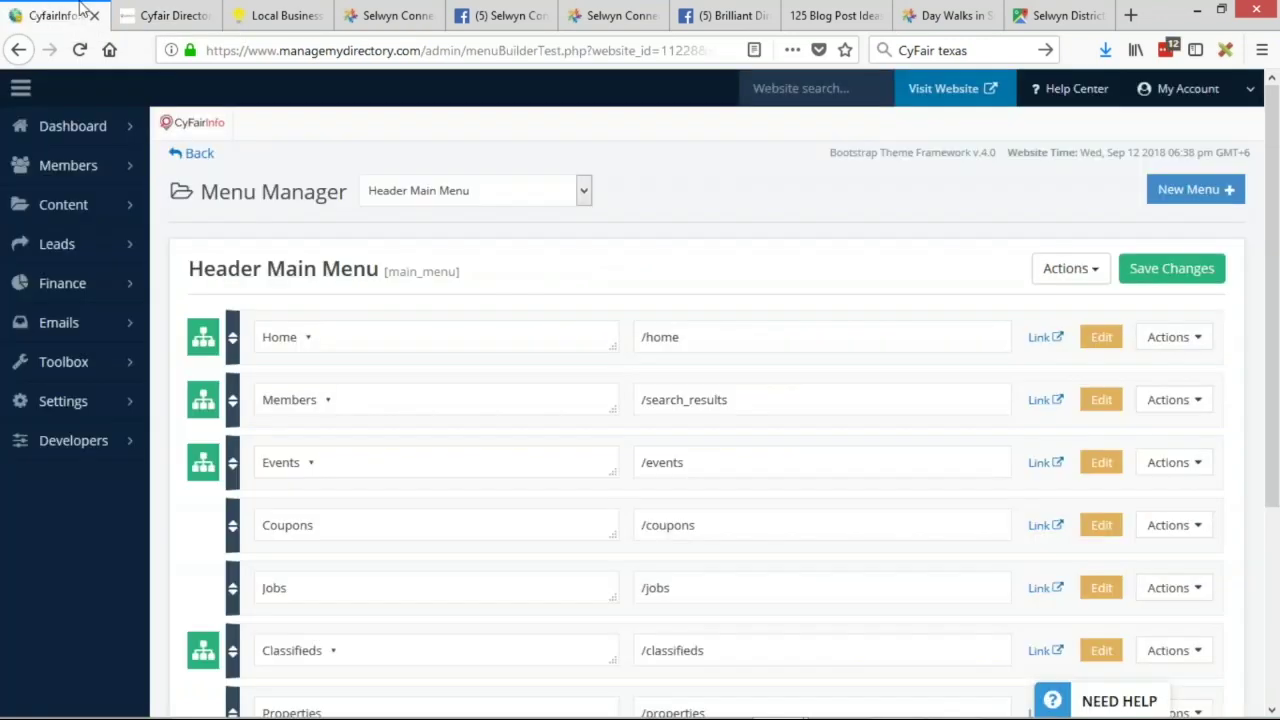
{"action": "scroll", "coordinate": [303, 389], "scroll_direction": "down", "scroll_amount": 3}
{"action": "left_click", "coordinate": [1187, 432]}
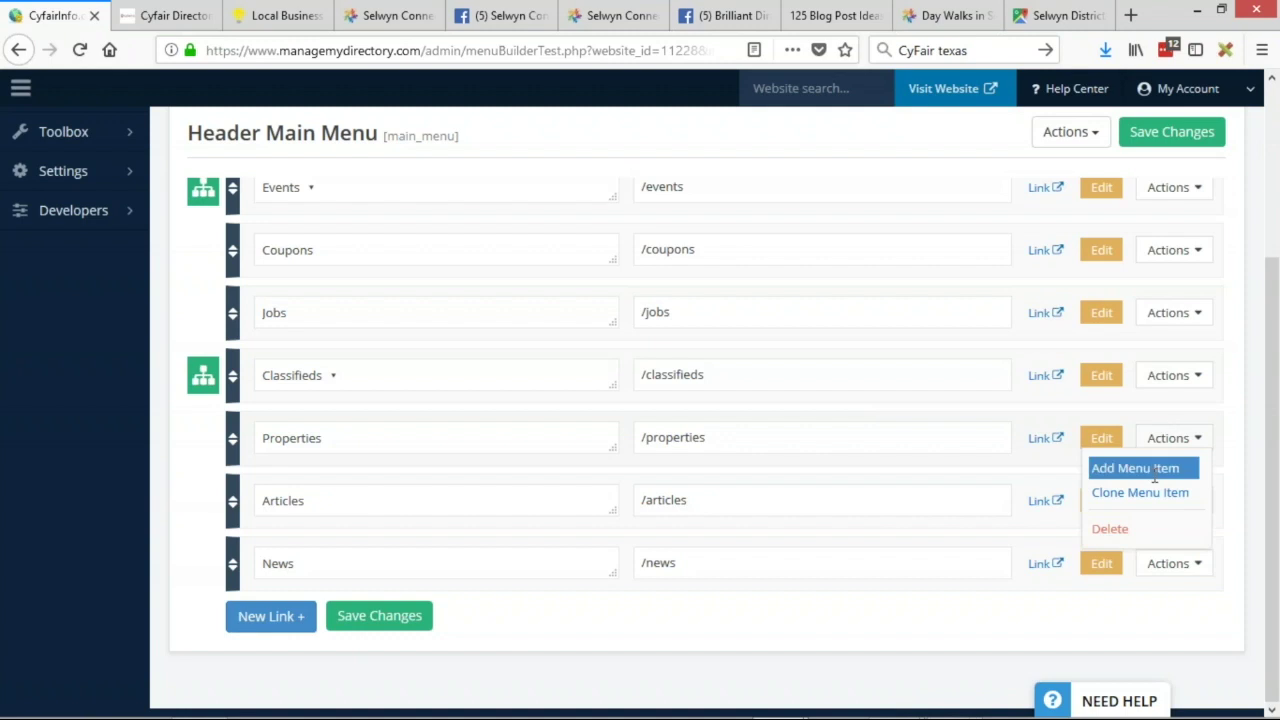
{"action": "left_click", "coordinate": [1110, 530]}
{"action": "left_click", "coordinate": [750, 502]}
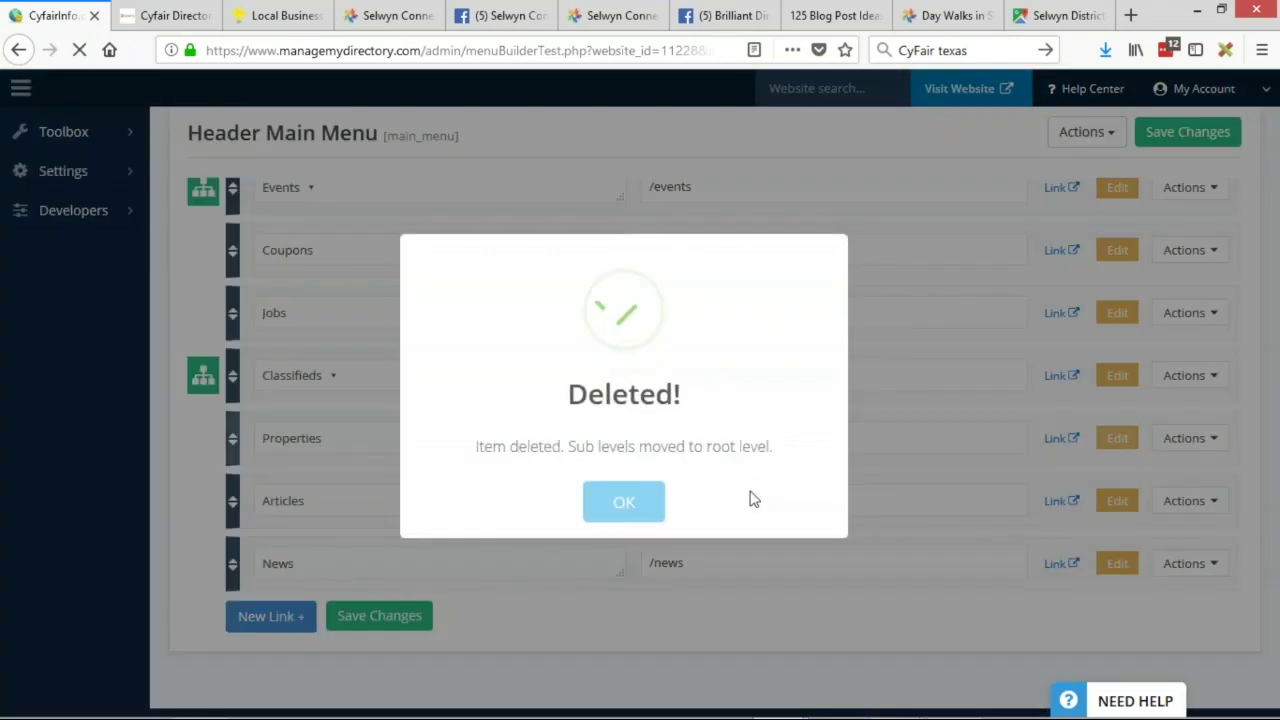
{"action": "left_click", "coordinate": [623, 503]}
{"action": "left_click", "coordinate": [383, 617]}
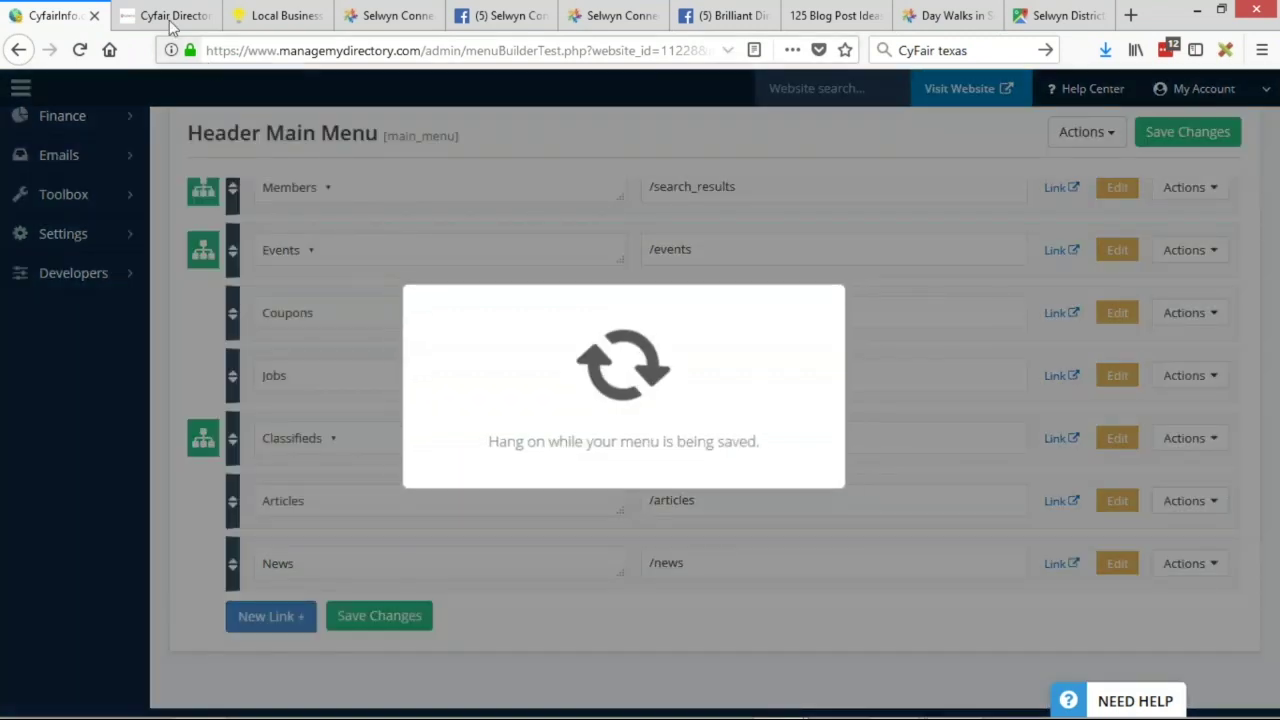
- Review the content of the Articles, News and Classifieds pages on the live CyFairInfo site
{"action": "key", "text": "ctrl+Tab"}
{"action": "left_click", "coordinate": [1005, 279]}
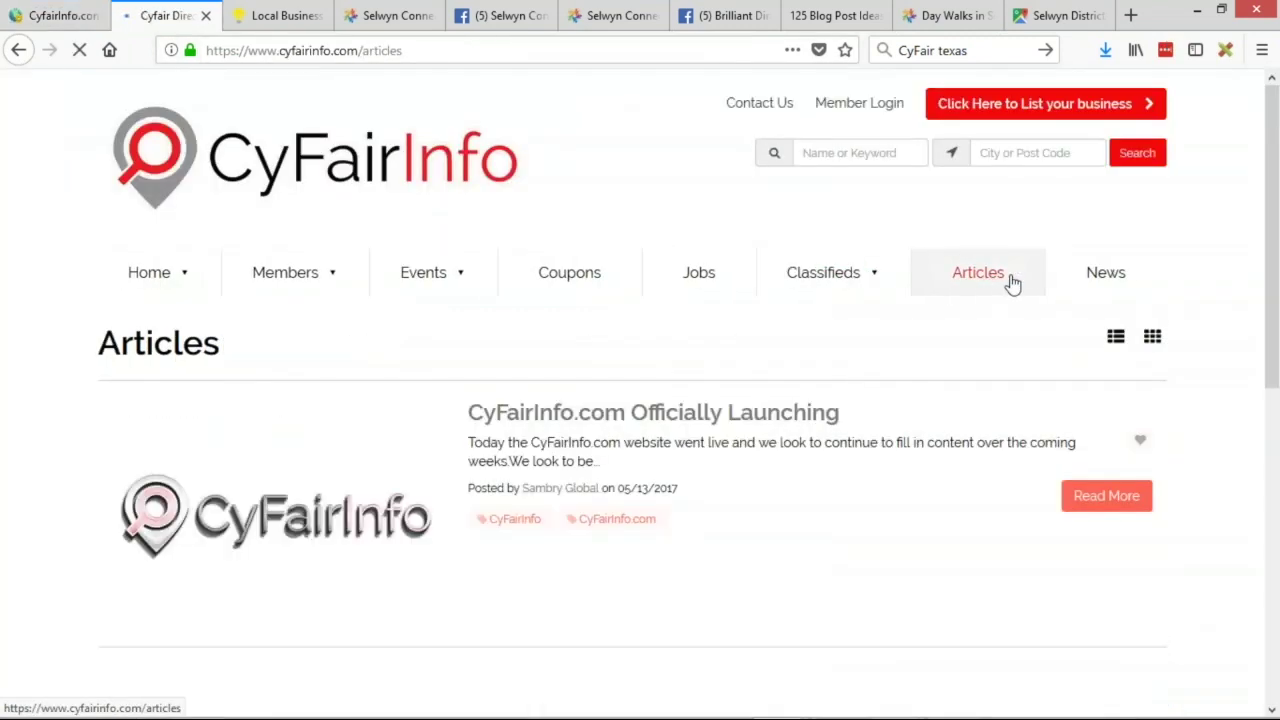
{"action": "left_click", "coordinate": [1100, 278]}
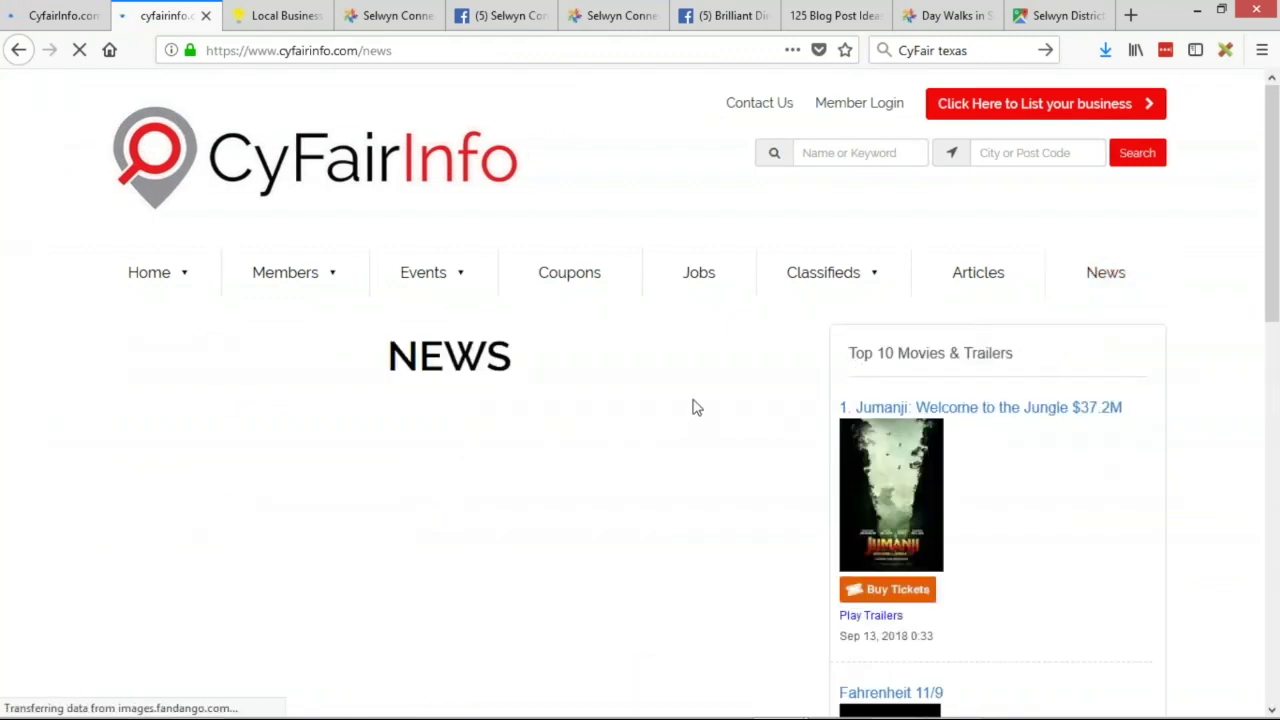
{"action": "scroll", "coordinate": [697, 407], "scroll_direction": "down", "scroll_amount": 7}
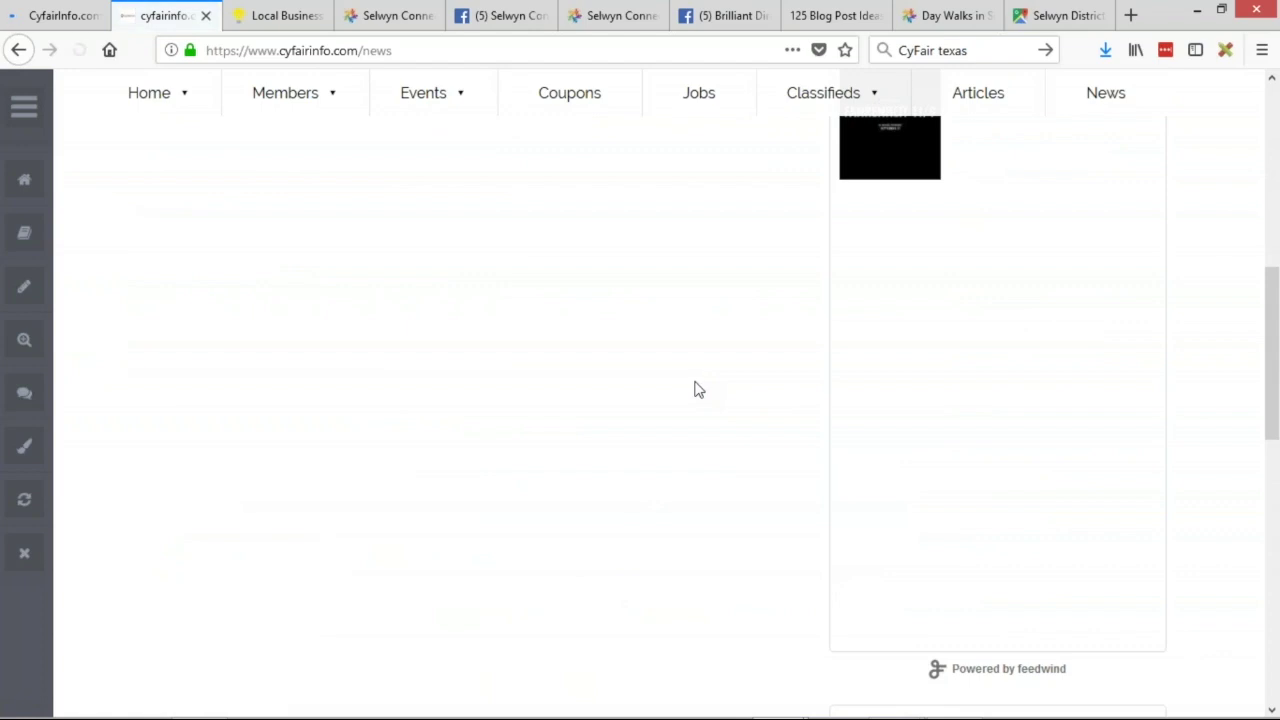
{"action": "scroll", "coordinate": [691, 383], "scroll_direction": "up", "scroll_amount": 7}
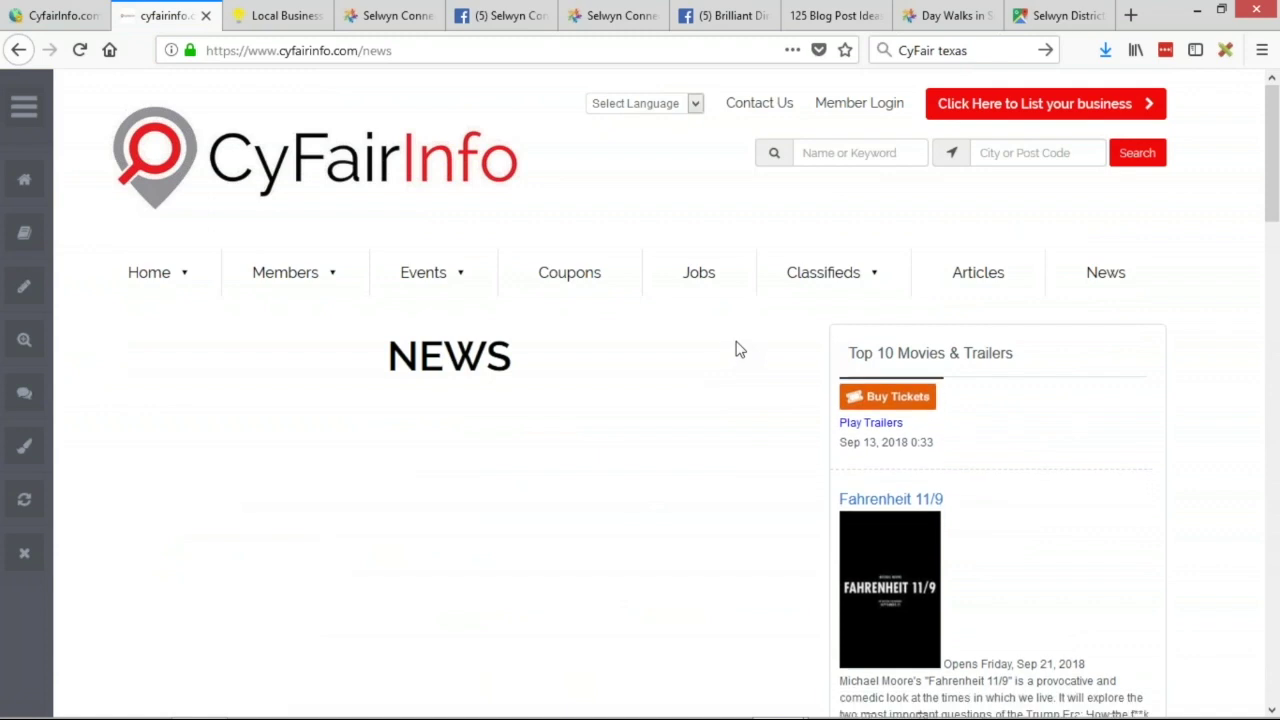
{"action": "scroll", "coordinate": [1074, 406], "scroll_direction": "down", "scroll_amount": 2}
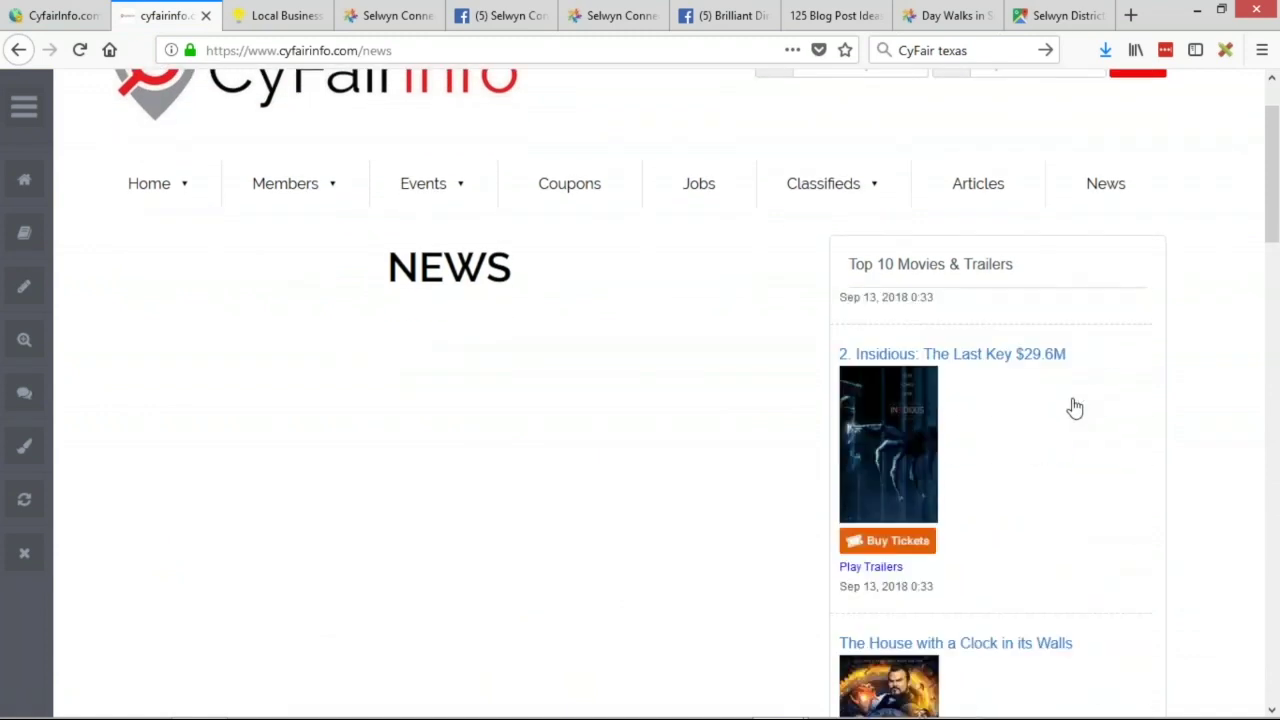
{"action": "scroll", "coordinate": [1069, 401], "scroll_direction": "up", "scroll_amount": 2}
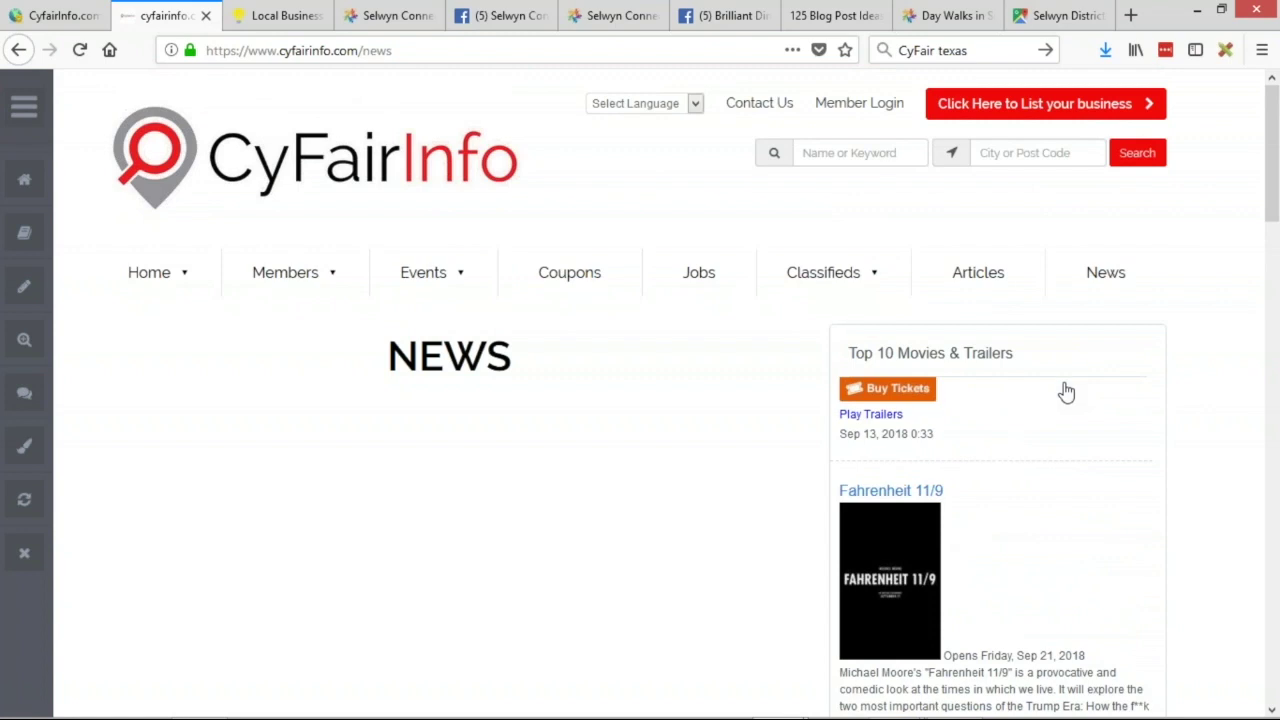
{"action": "left_click", "coordinate": [845, 276]}
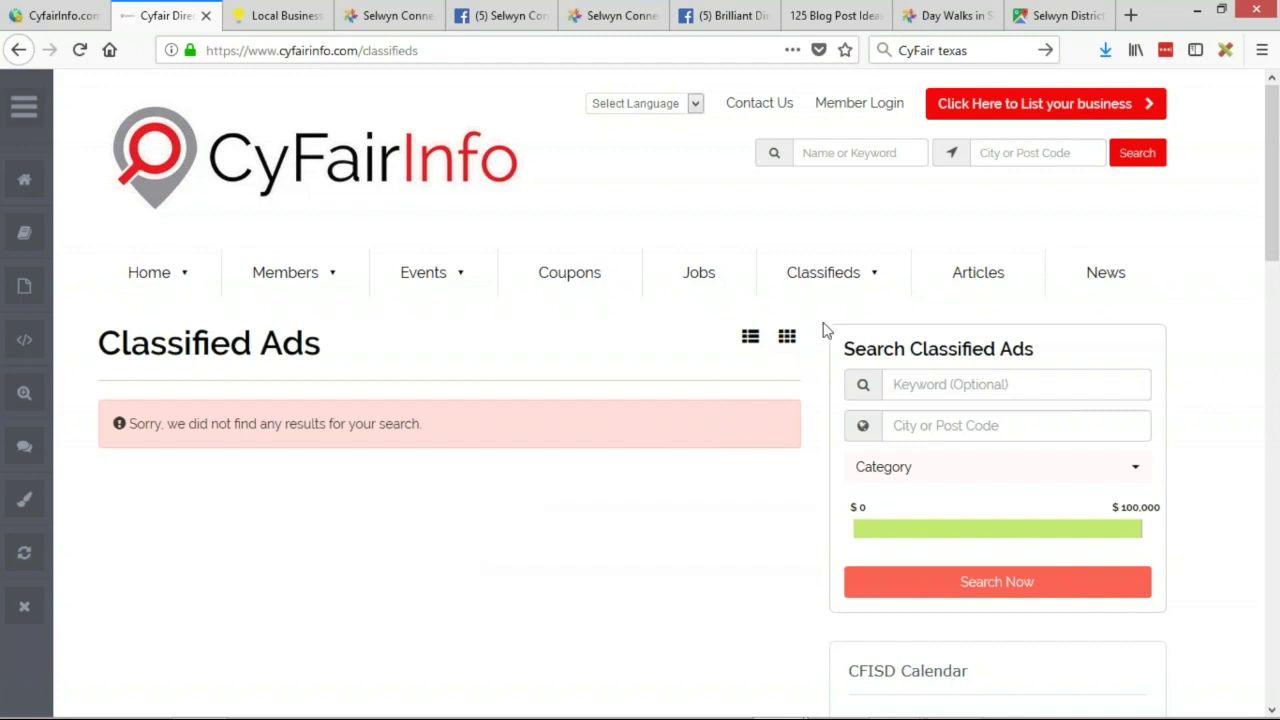
{"action": "mouse_move", "coordinate": [826, 274]}
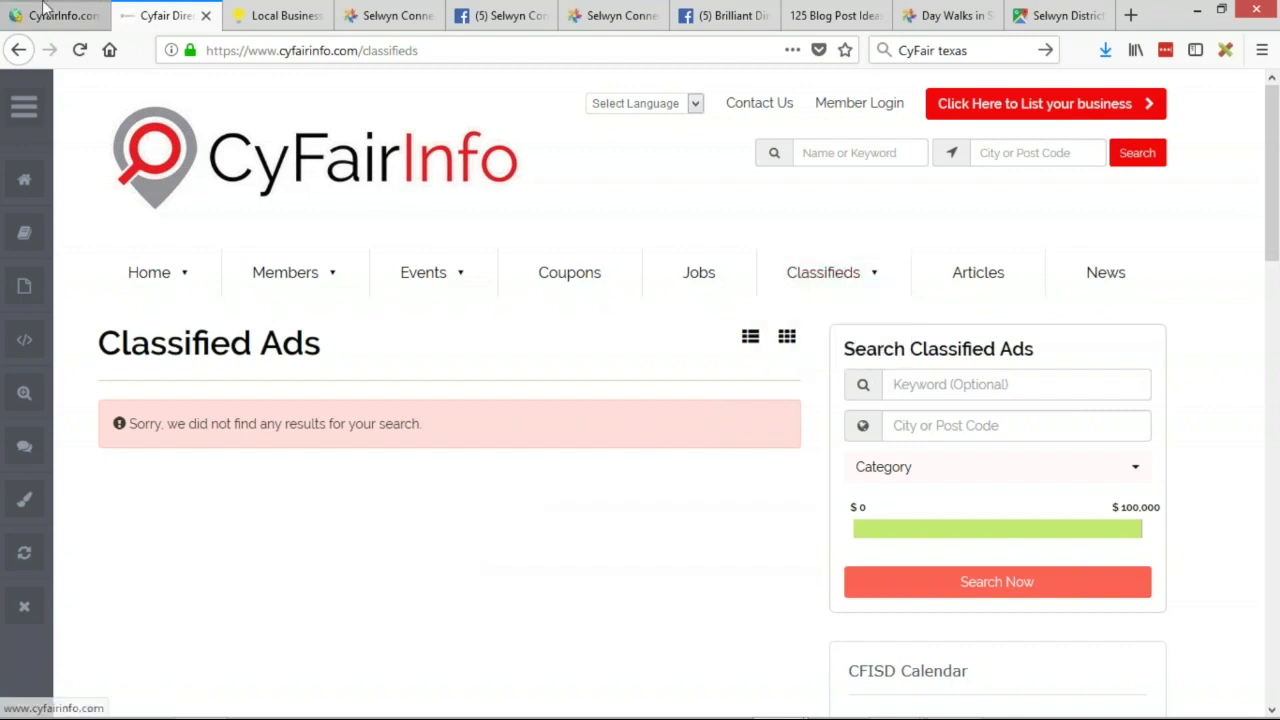
- Delete the Classifieds item together with all its sub-levels from the Header Main Menu
{"action": "left_click", "coordinate": [58, 15]}
{"action": "scroll", "coordinate": [825, 442], "scroll_direction": "down", "scroll_amount": 5}
{"action": "left_click", "coordinate": [1168, 438]}
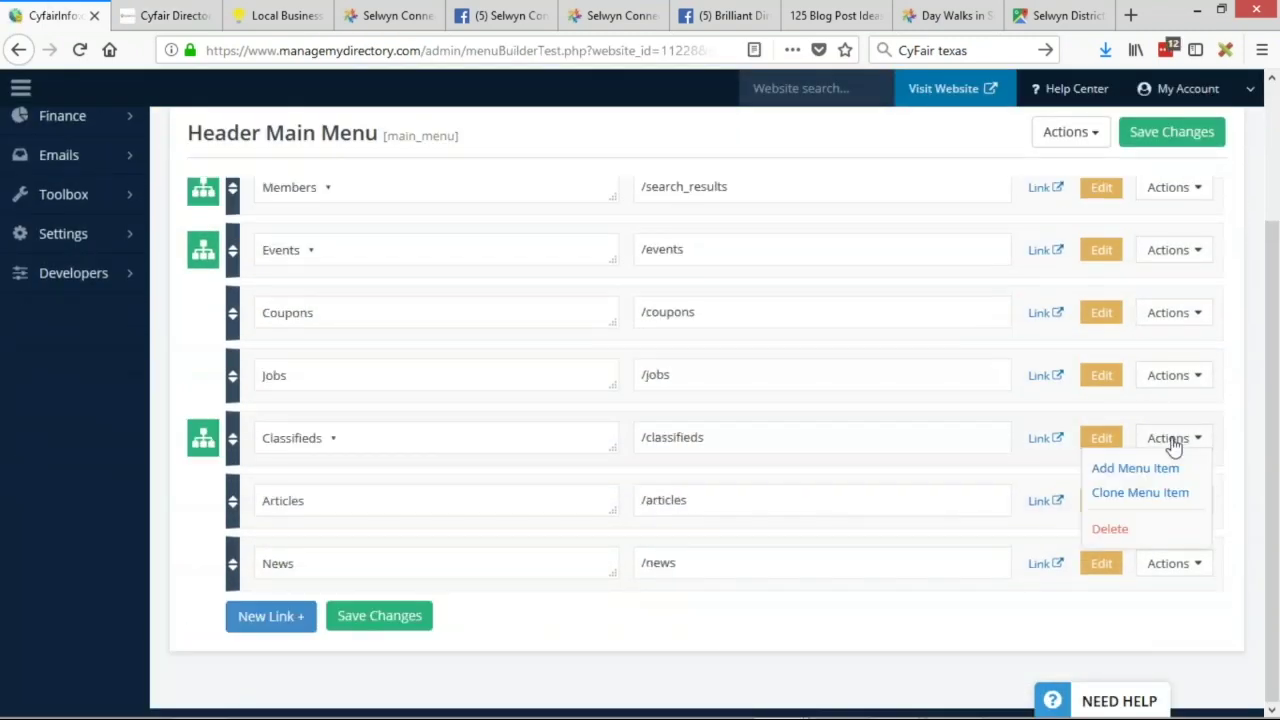
{"action": "left_click", "coordinate": [1123, 529]}
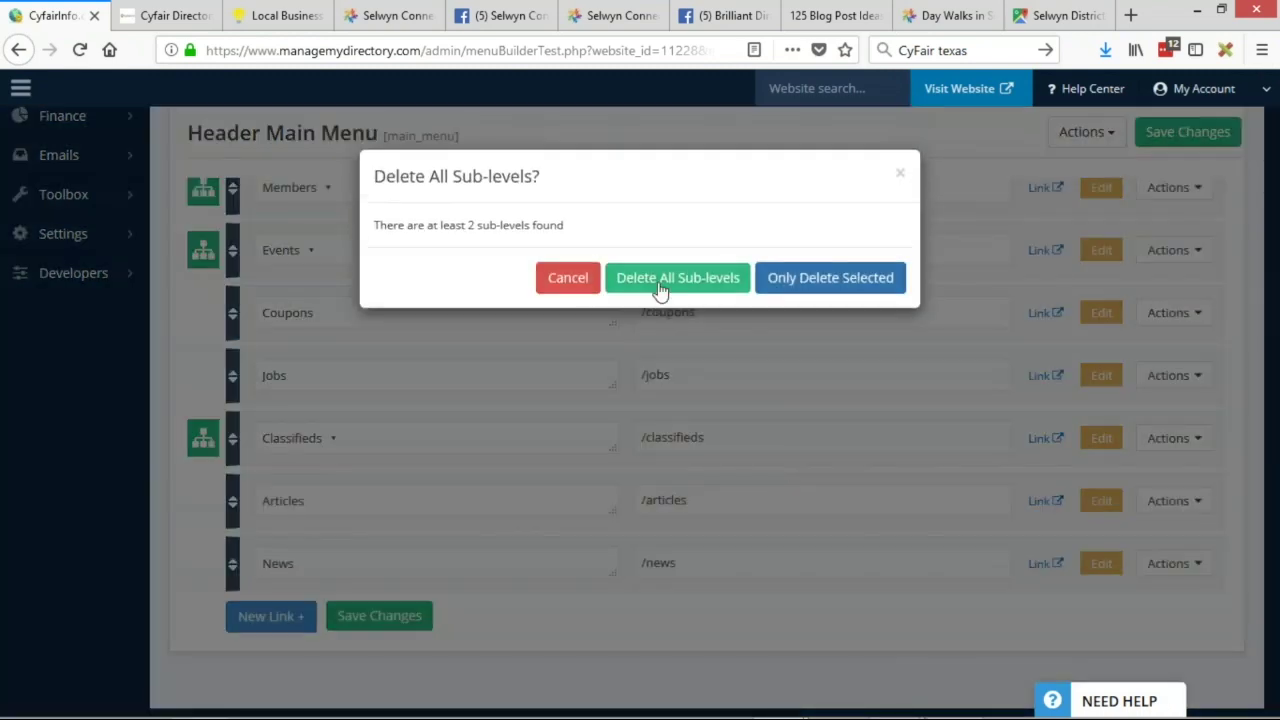
{"action": "left_click", "coordinate": [677, 252]}
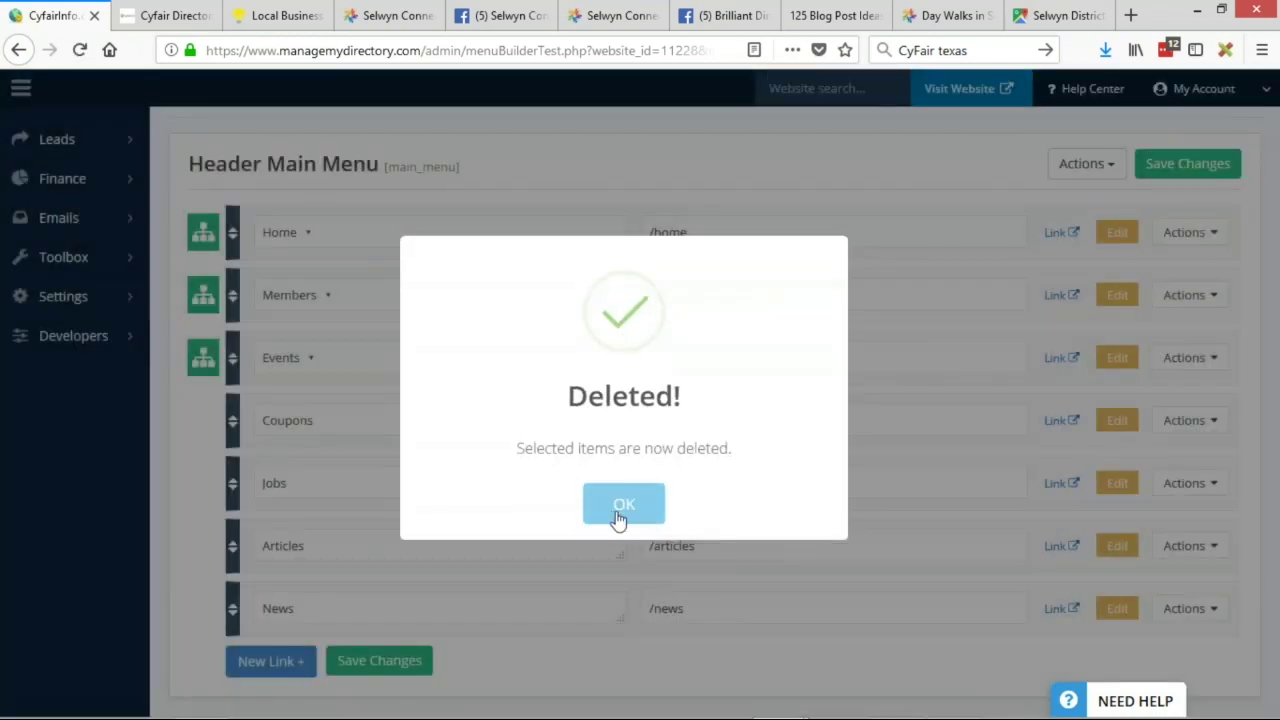
{"action": "left_click", "coordinate": [612, 512]}
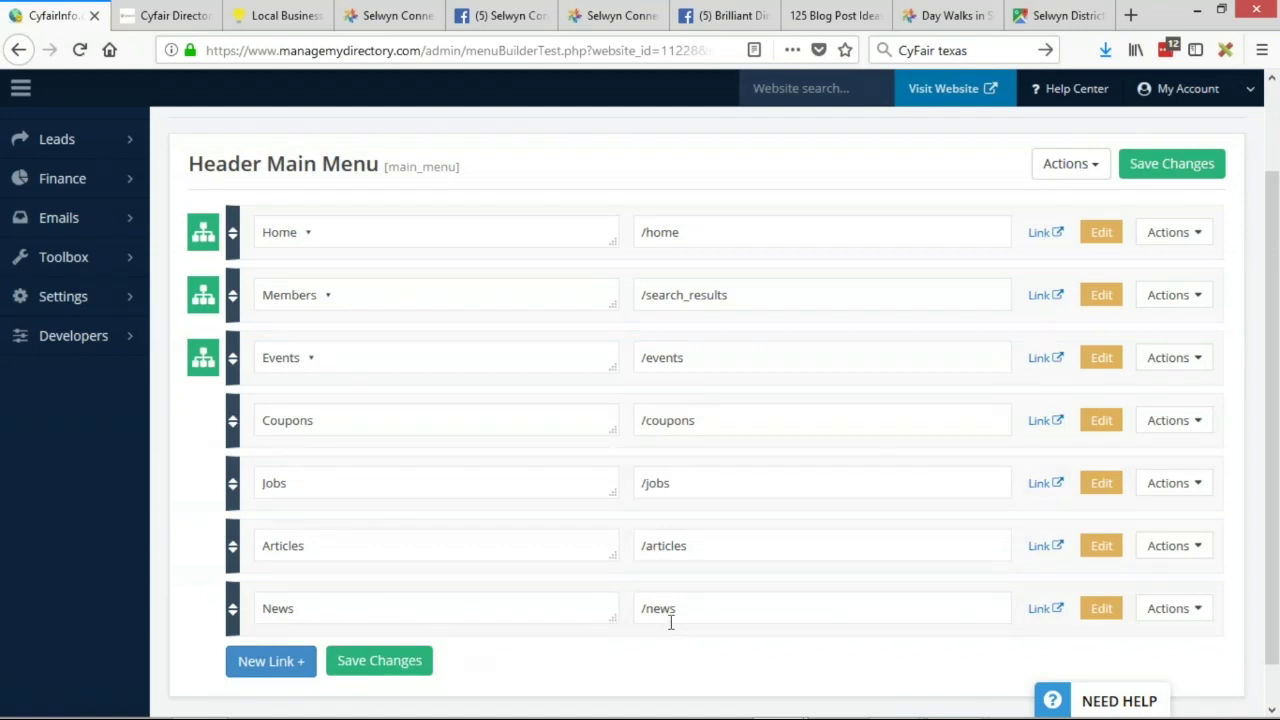
- Delete the Articles item from the Header Main Menu
{"action": "left_click", "coordinate": [1178, 548]}
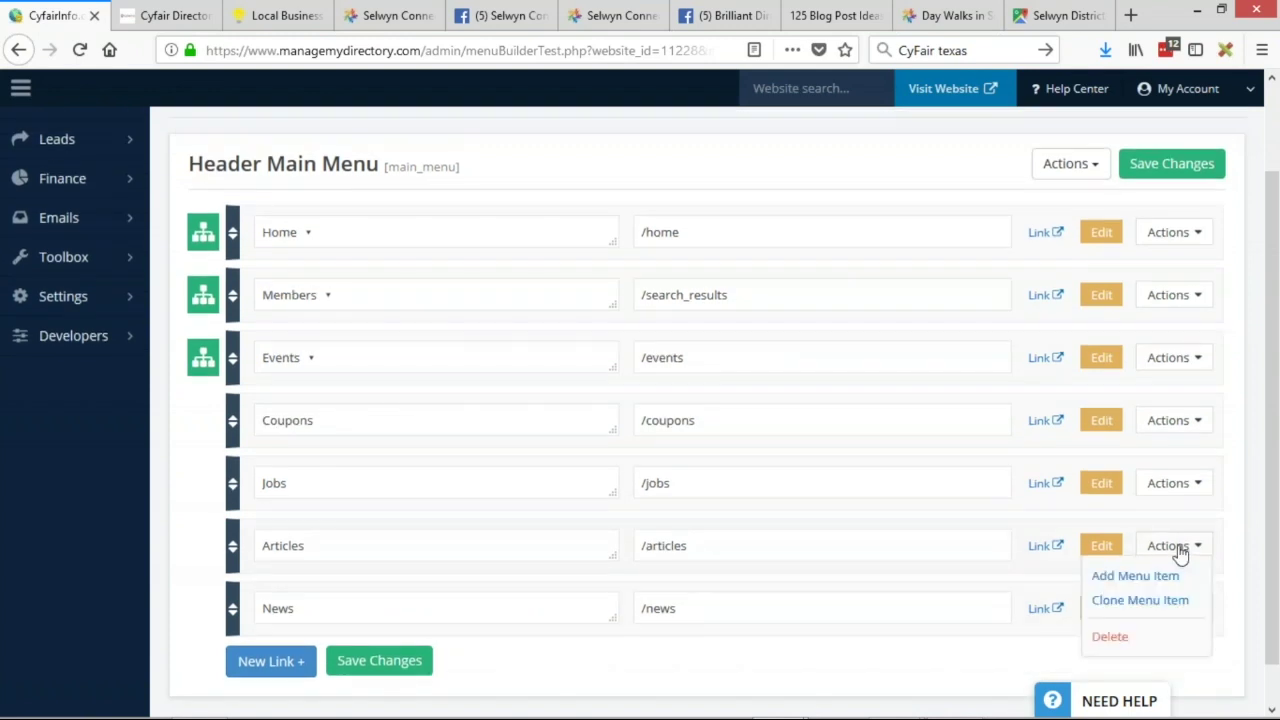
{"action": "left_click", "coordinate": [1110, 636]}
{"action": "left_click", "coordinate": [698, 503]}
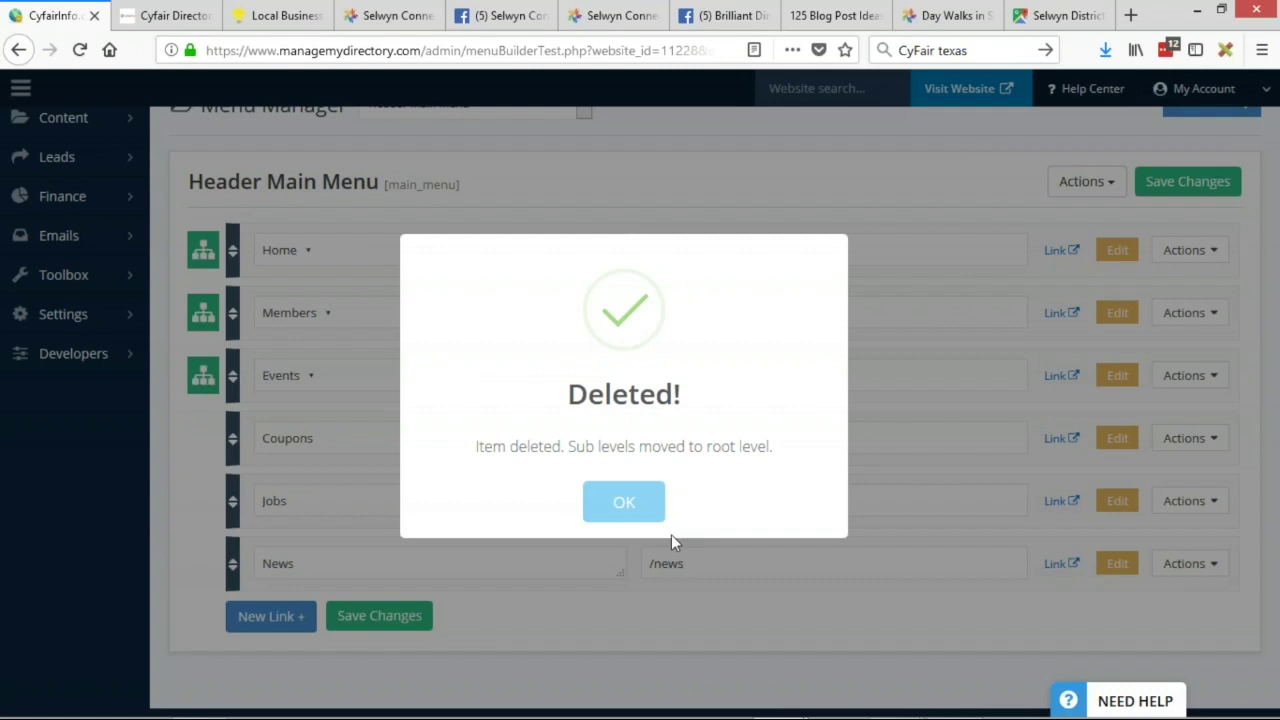
{"action": "left_click", "coordinate": [623, 503]}
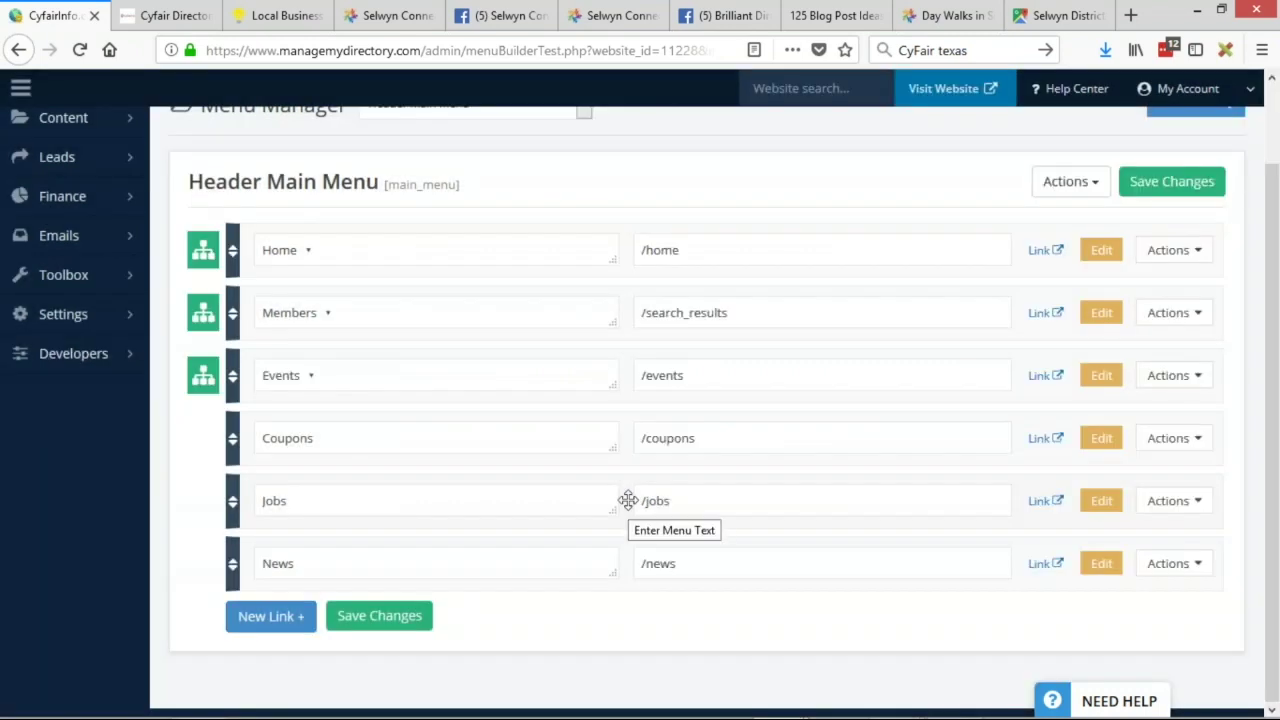
- Delete the Jobs item from the Header Main Menu and save the menu changes
{"action": "left_click", "coordinate": [1172, 500]}
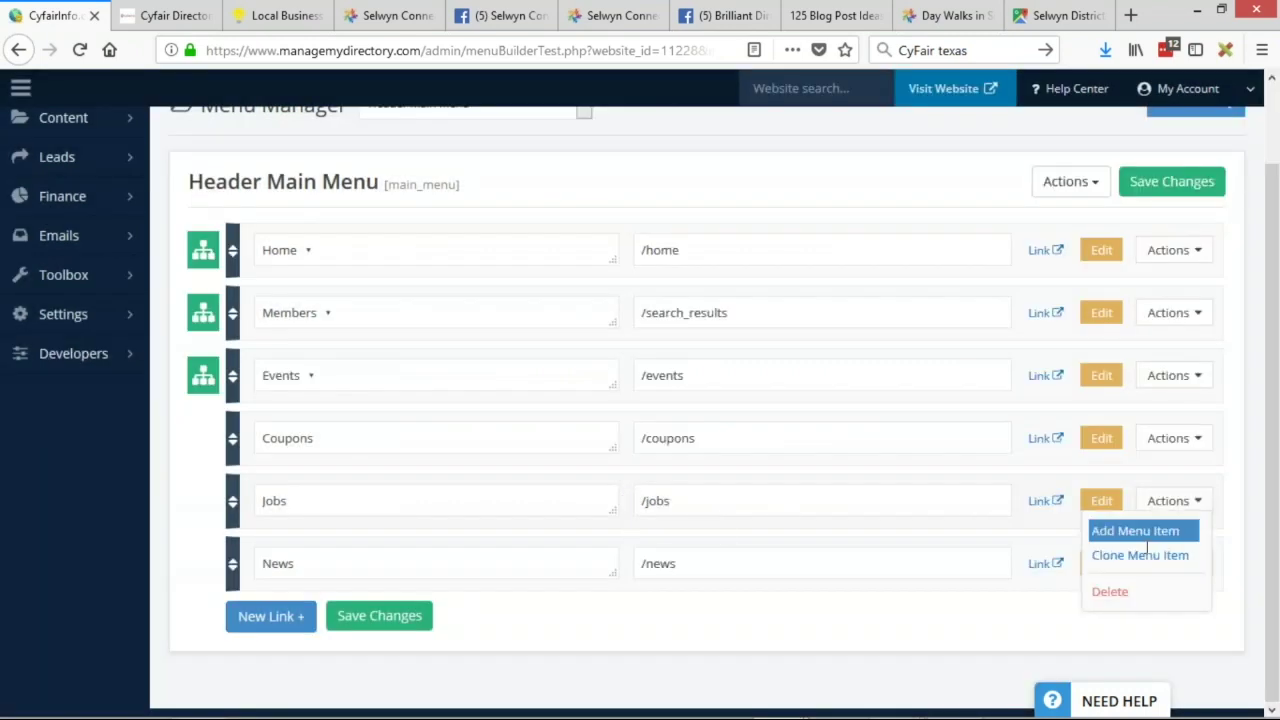
{"action": "left_click", "coordinate": [1142, 594]}
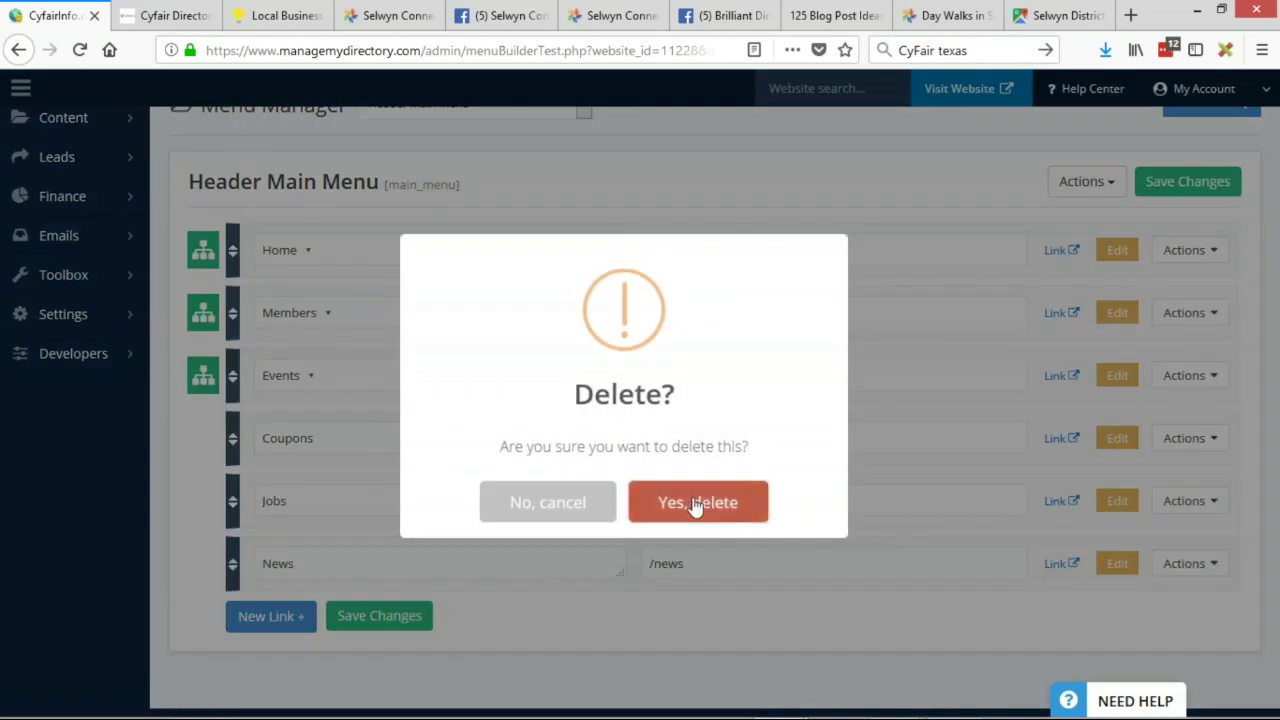
{"action": "left_click", "coordinate": [700, 503]}
{"action": "left_click", "coordinate": [623, 503]}
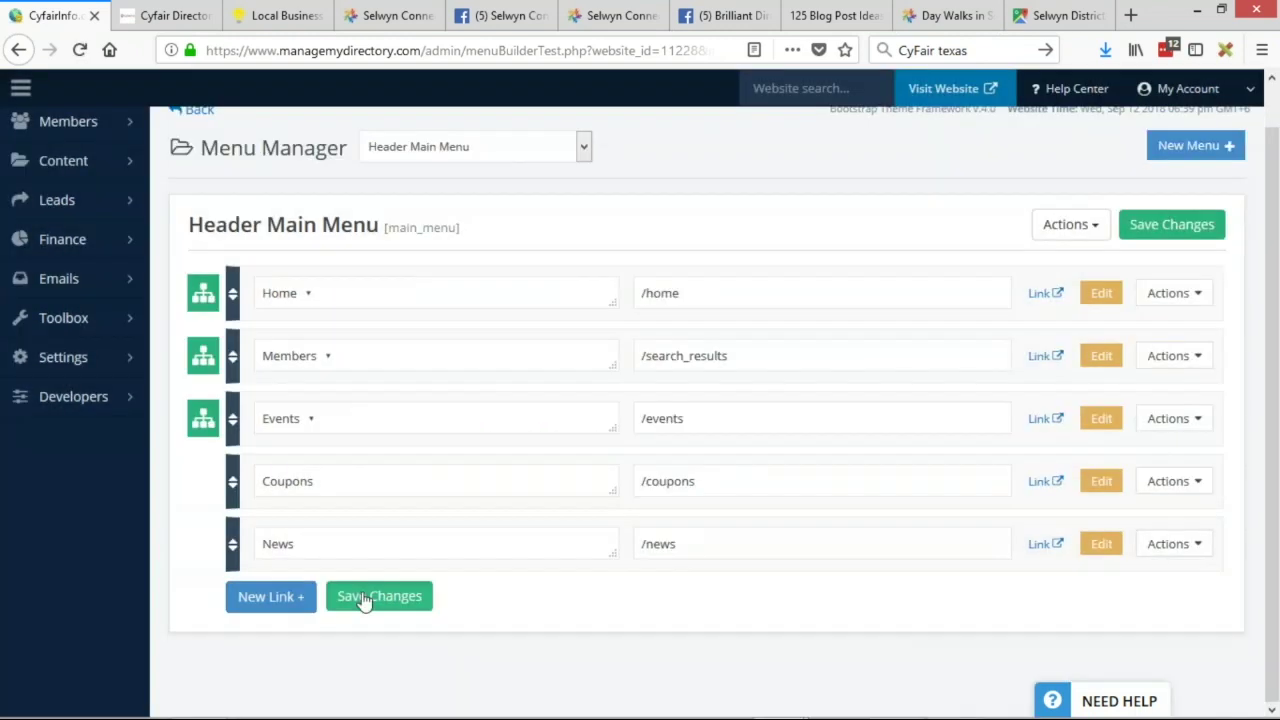
{"action": "left_click", "coordinate": [360, 598]}
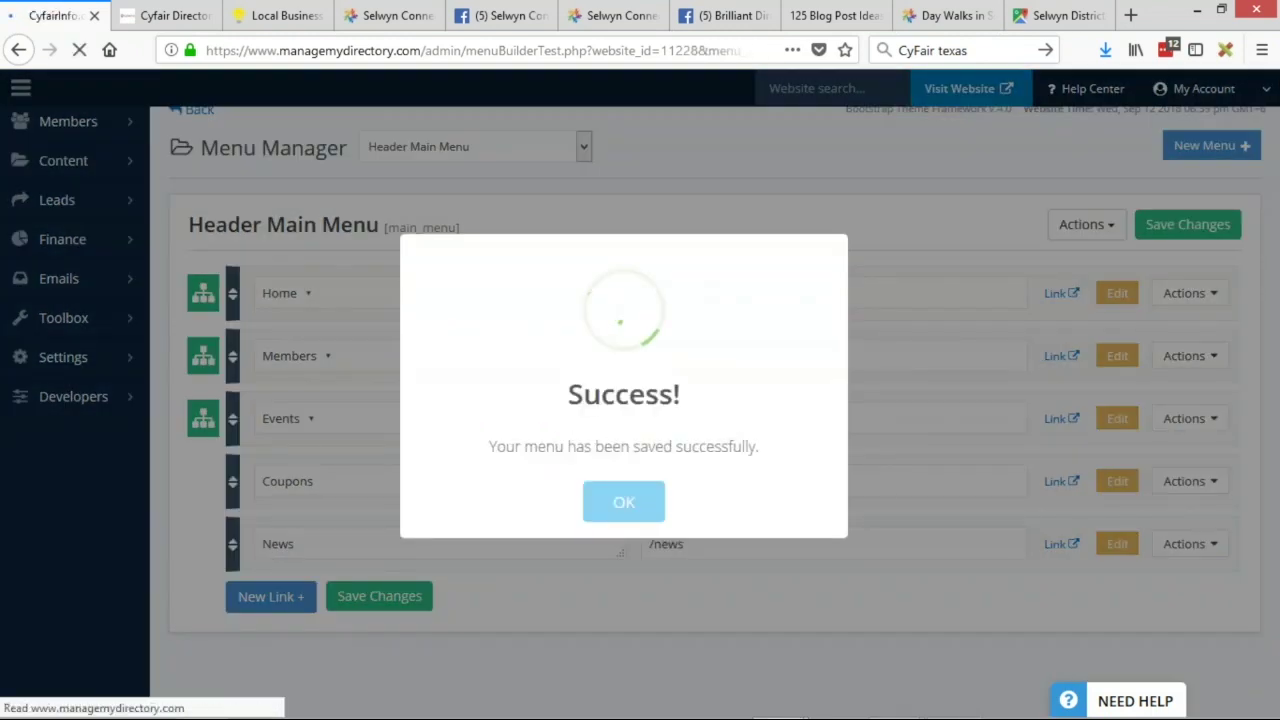
- Check the shortened menu on the live CyFairInfo site and open the Local Travel Guide theme on the demo site
{"action": "key", "text": "ctrl+Tab"}
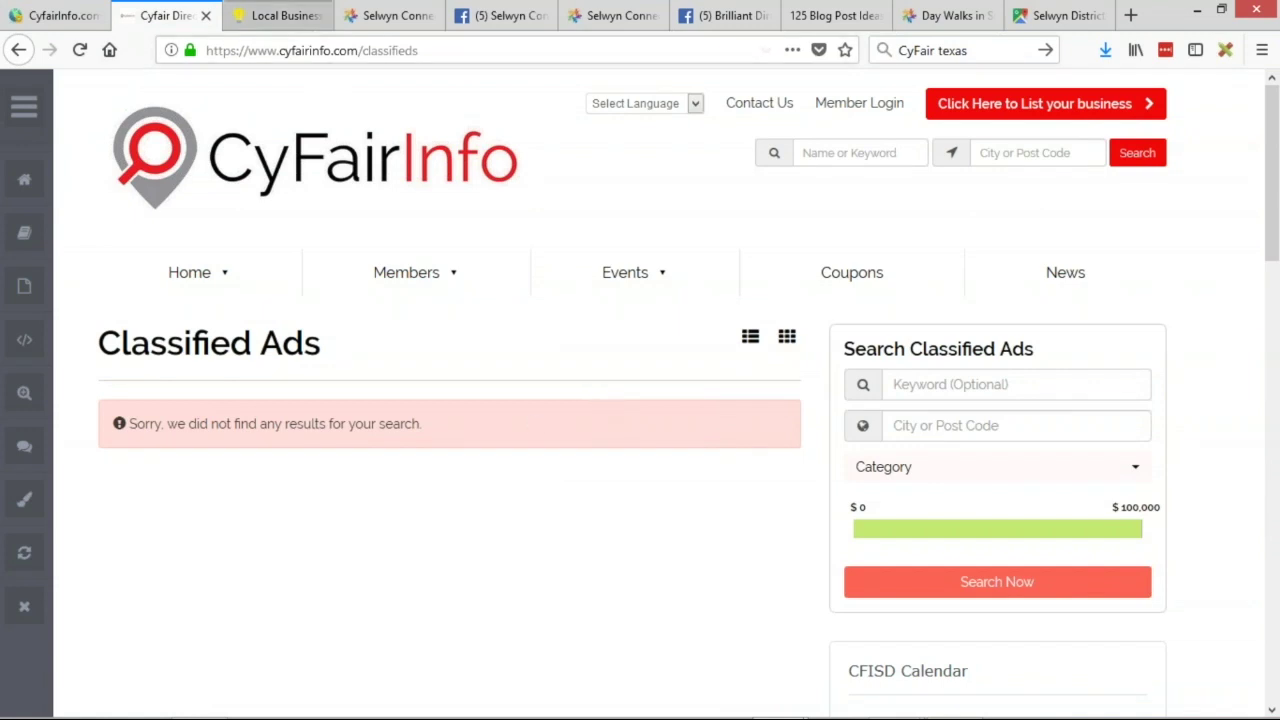
{"action": "left_click", "coordinate": [280, 15]}
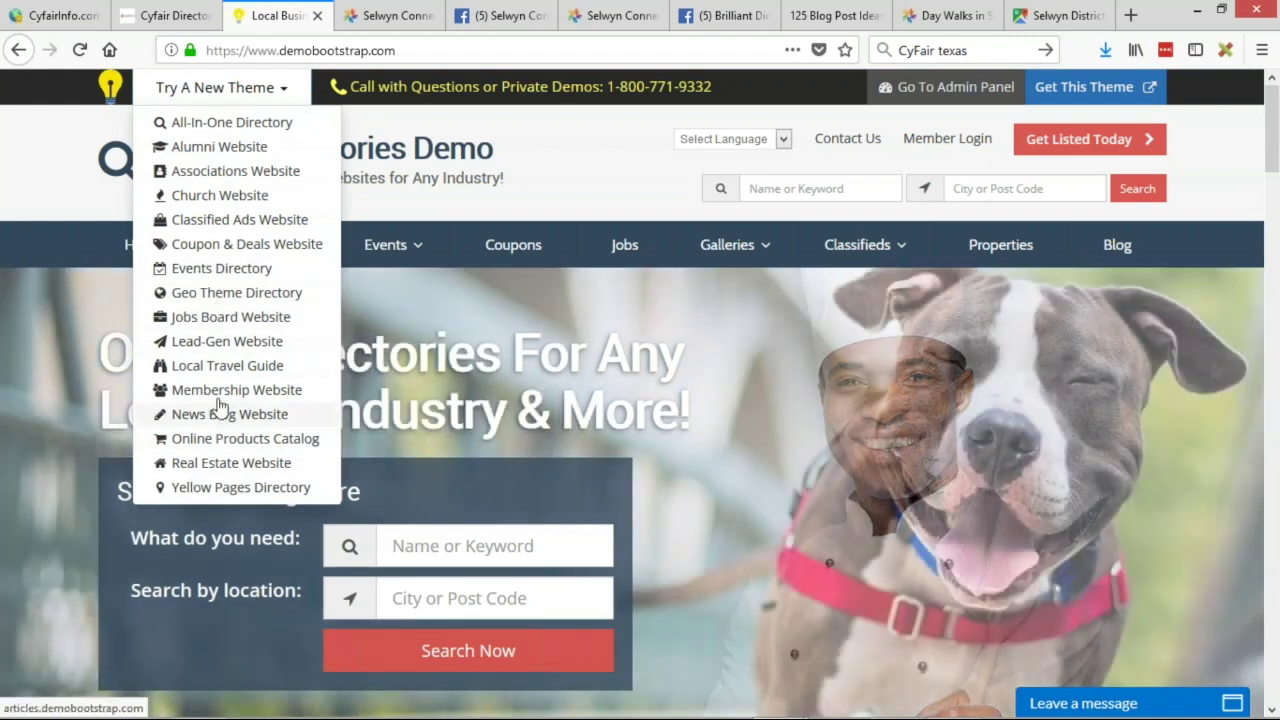
{"action": "left_click", "coordinate": [218, 368]}
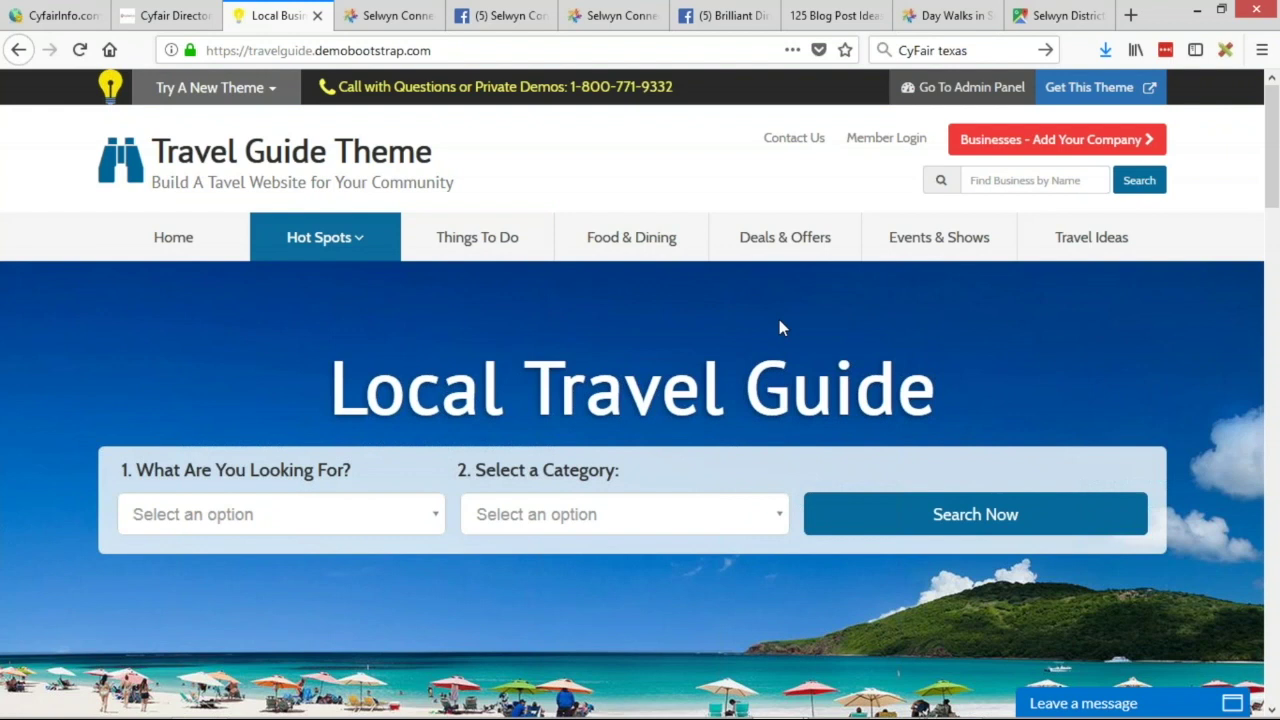
- Review the Members menu's sub-items and its business results page on the live CyFairInfo site
{"action": "left_click", "coordinate": [170, 15]}
{"action": "mouse_move", "coordinate": [430, 285]}
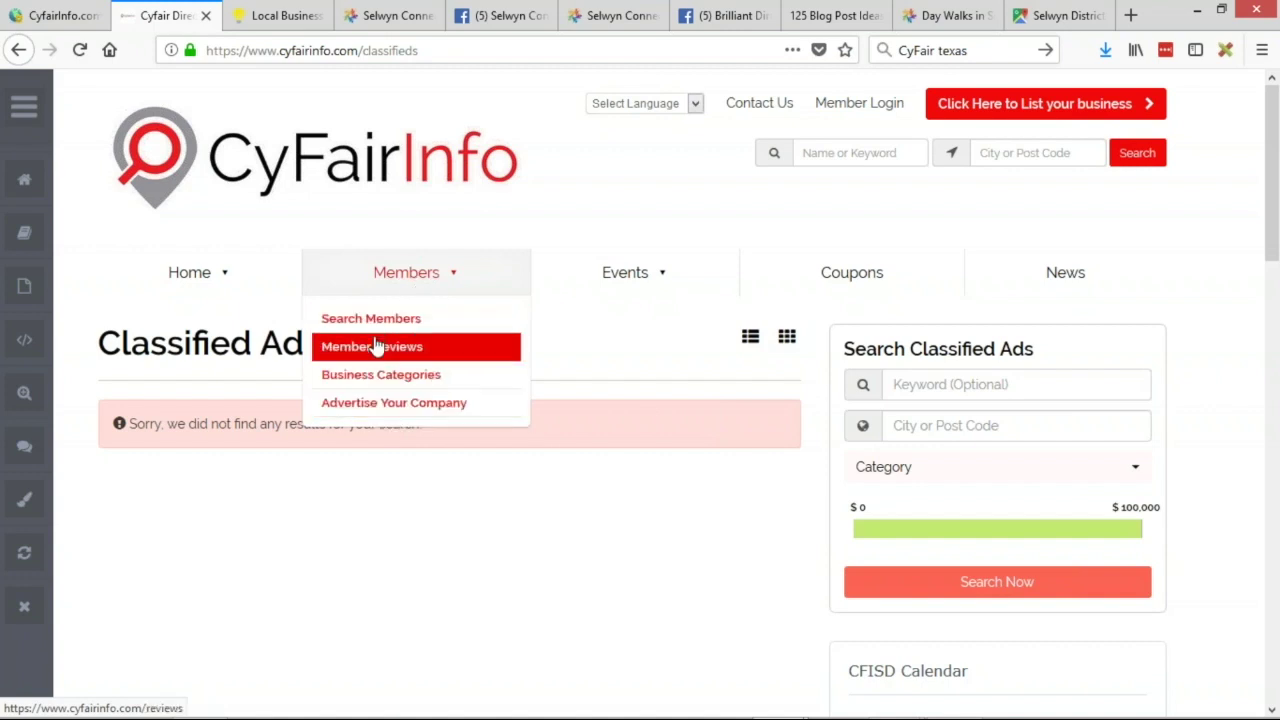
{"action": "left_click", "coordinate": [368, 288]}
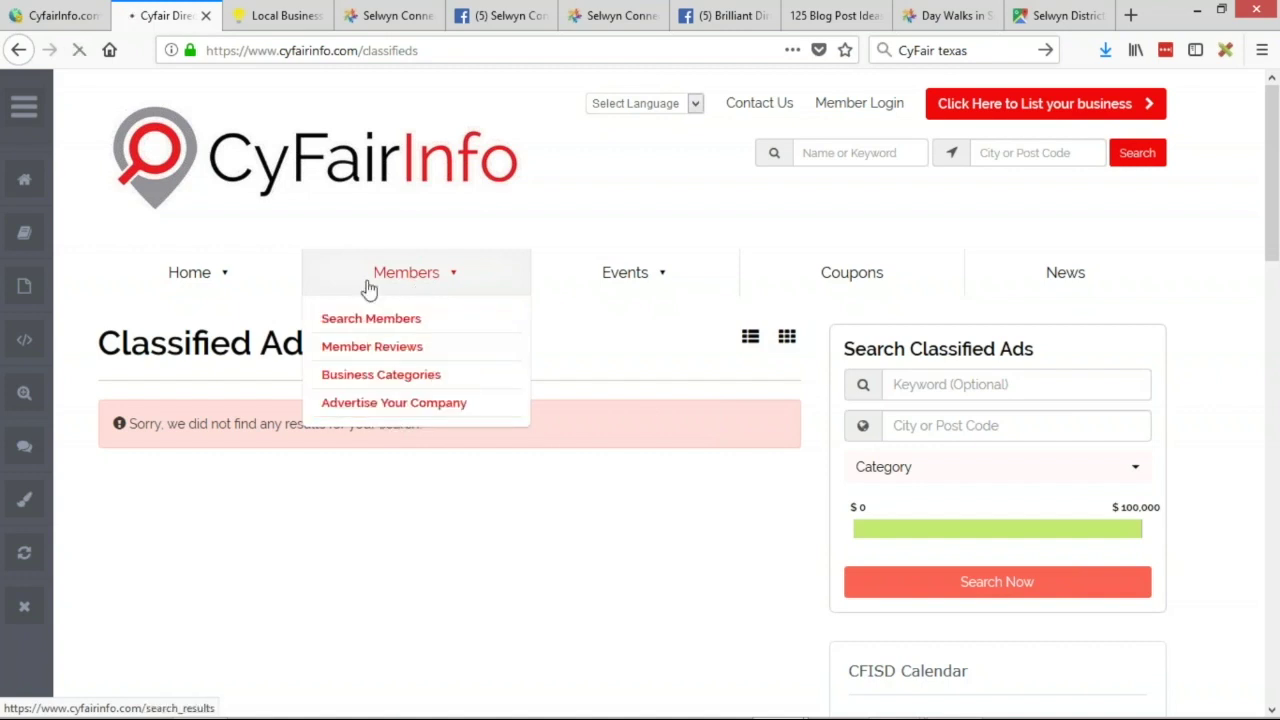
{"action": "scroll", "coordinate": [386, 320], "scroll_direction": "down", "scroll_amount": 10}
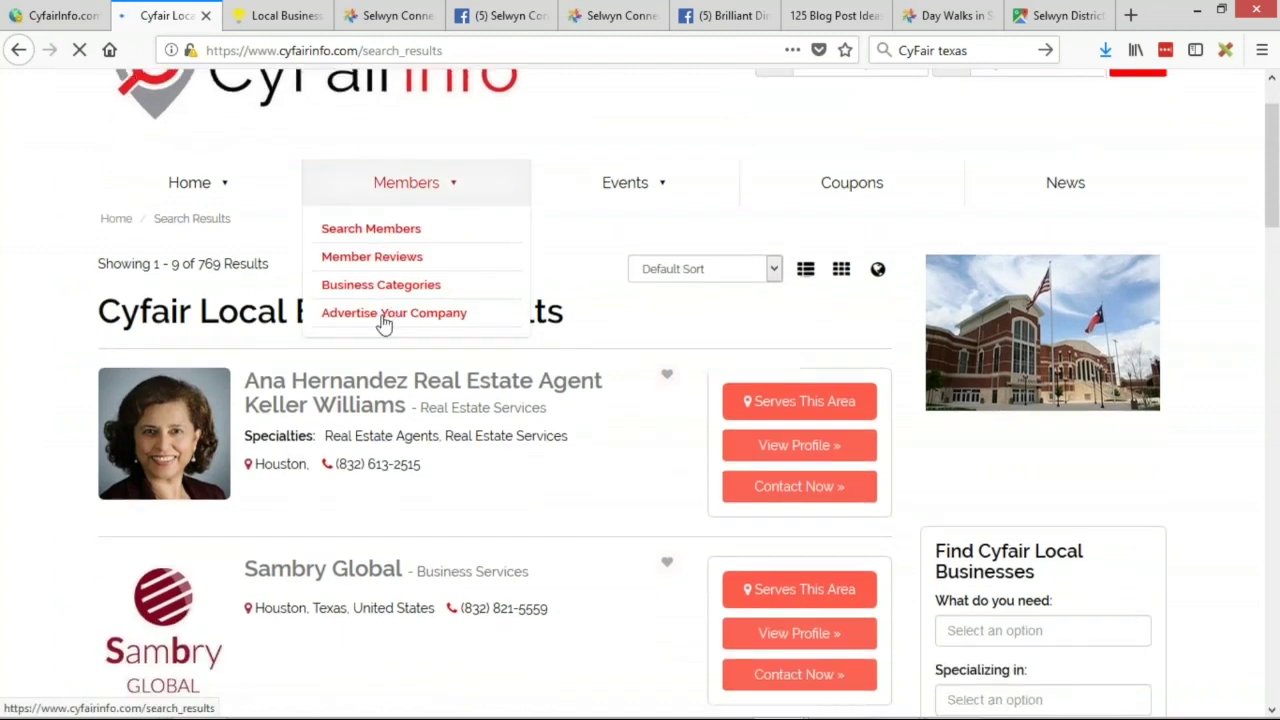
{"action": "scroll", "coordinate": [340, 405], "scroll_direction": "up", "scroll_amount": 10}
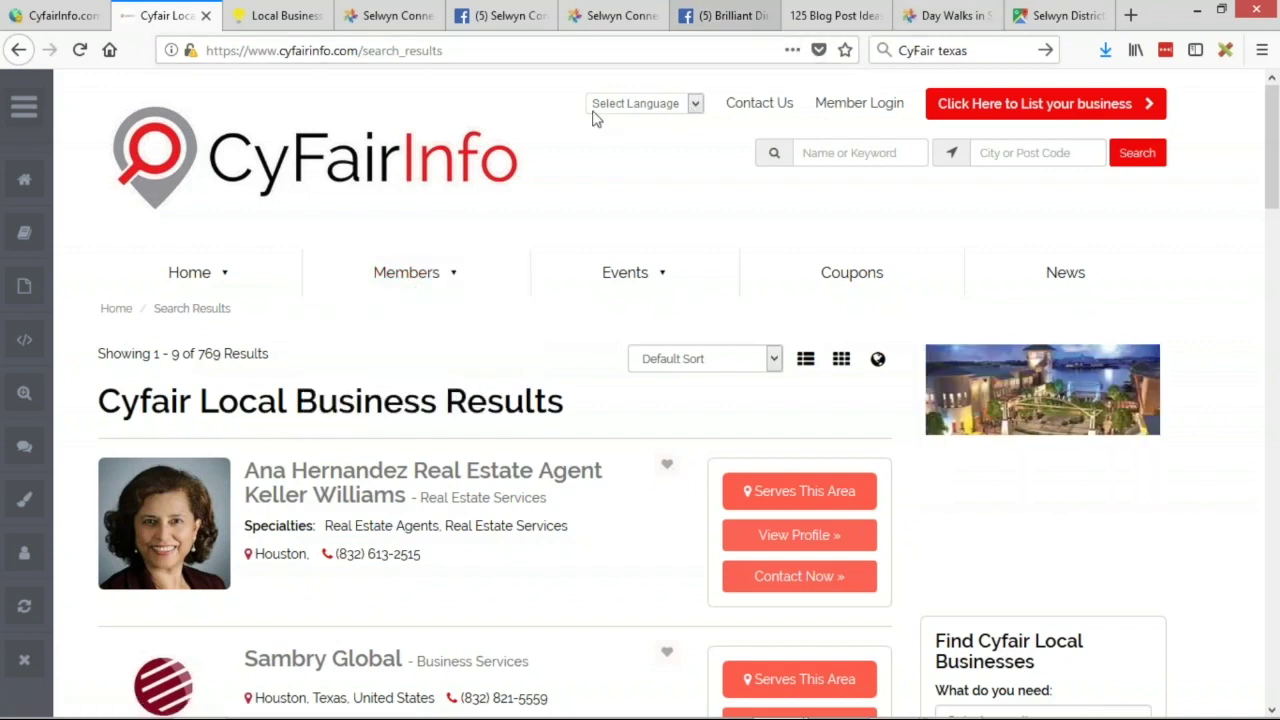
- Rename the Members item in the Header Main Menu as "Top CyFair Businesses"
{"action": "left_click", "coordinate": [58, 15]}
{"action": "double_click", "coordinate": [340, 405]}
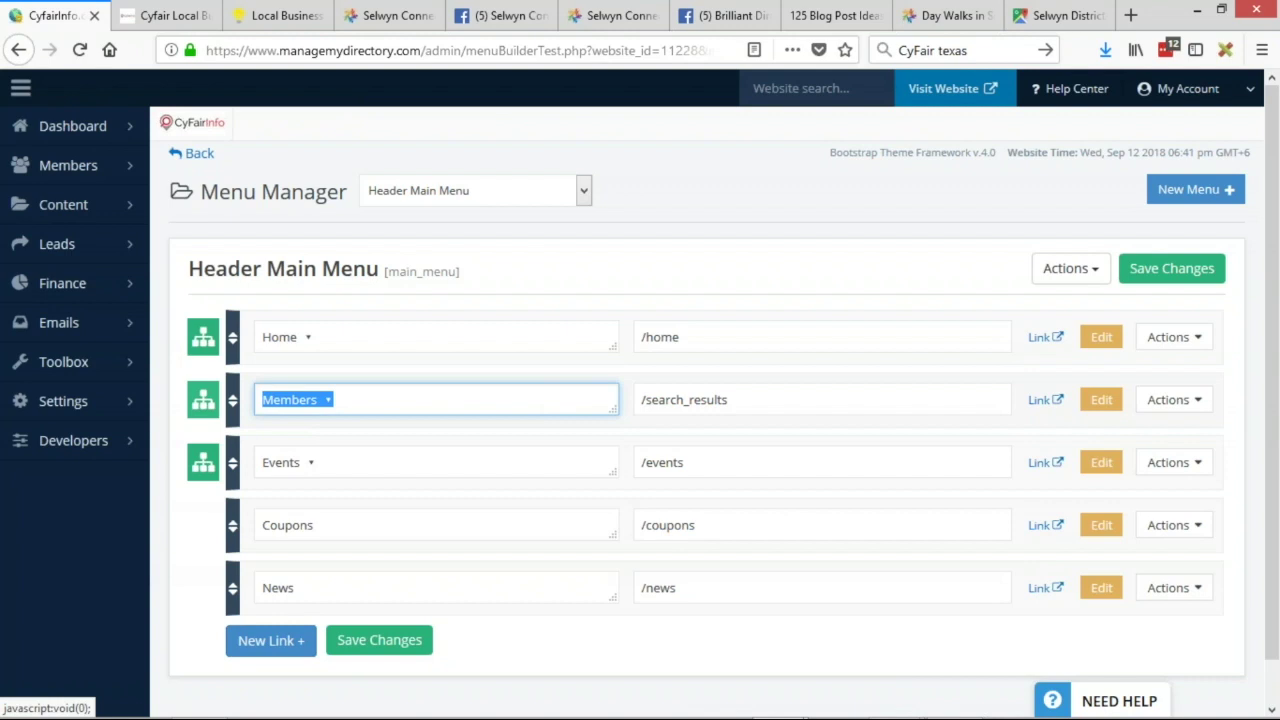
{"action": "type", "text": "T"}
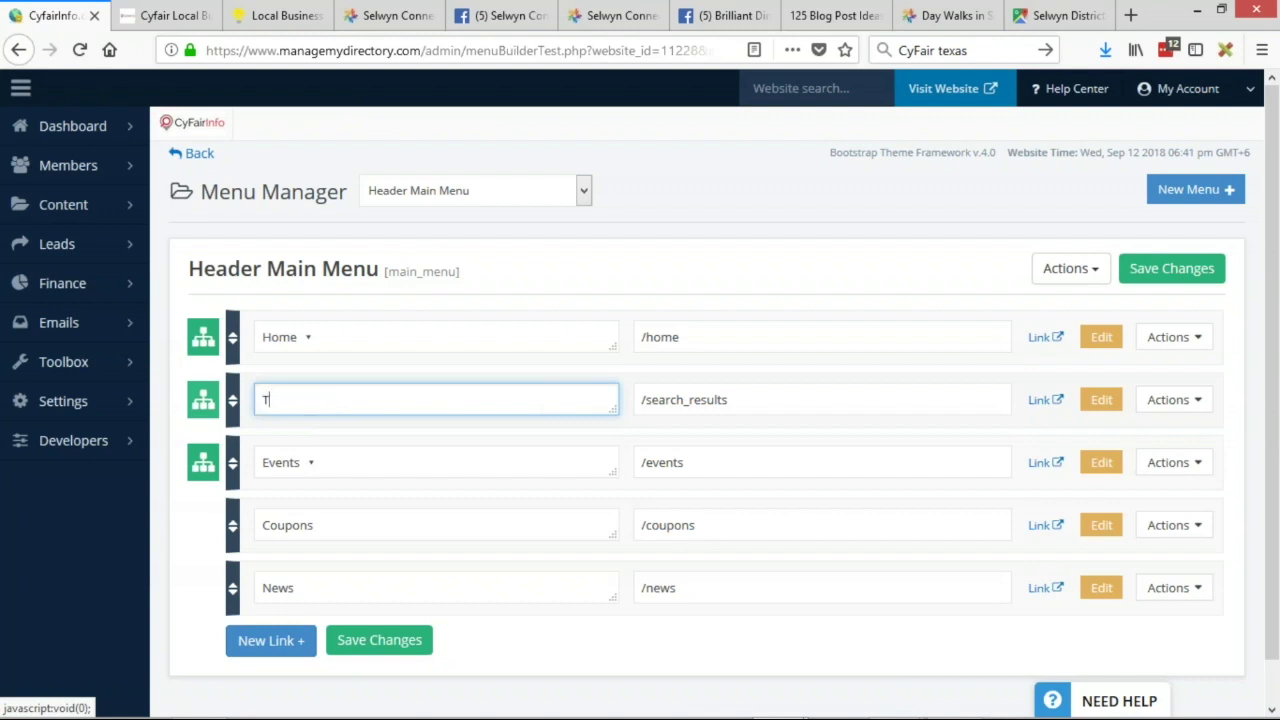
{"action": "key", "text": "BackSpace"}
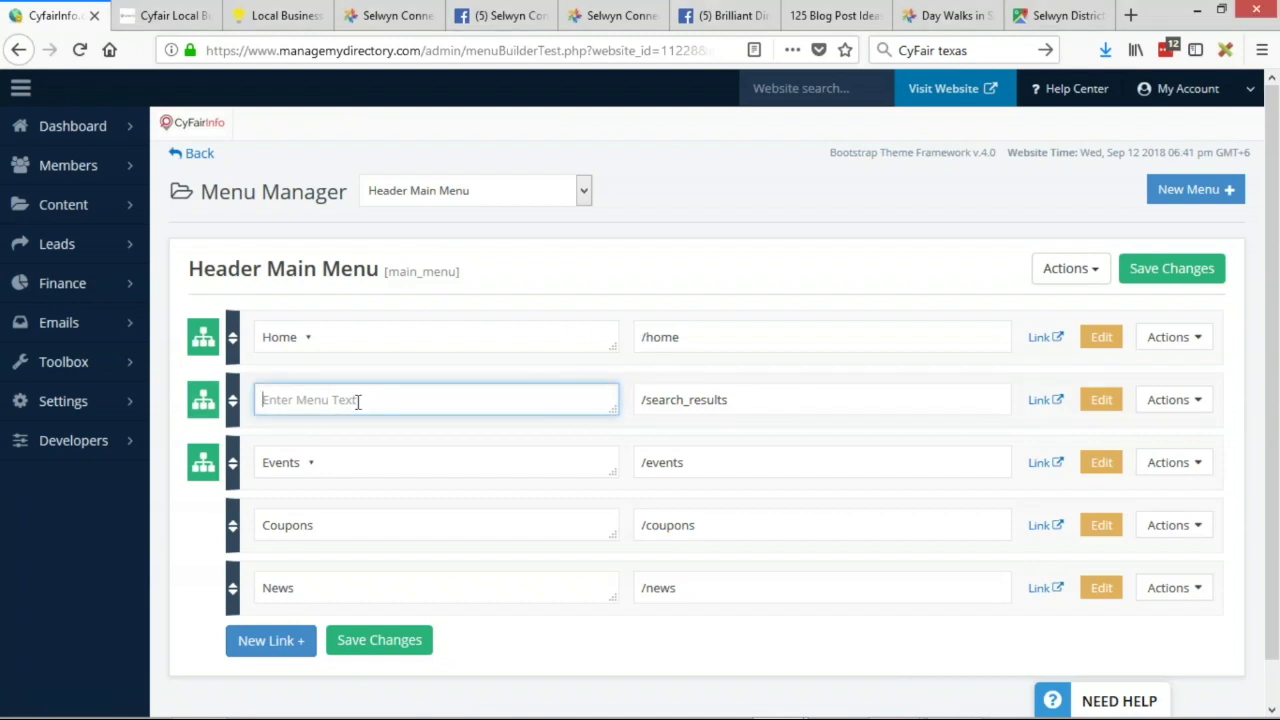
{"action": "type", "text": "Top Lo"}
{"action": "key", "text": "BackSpace"}
{"action": "key", "text": "BackSpace"}
{"action": "type", "text": "CyFair "}
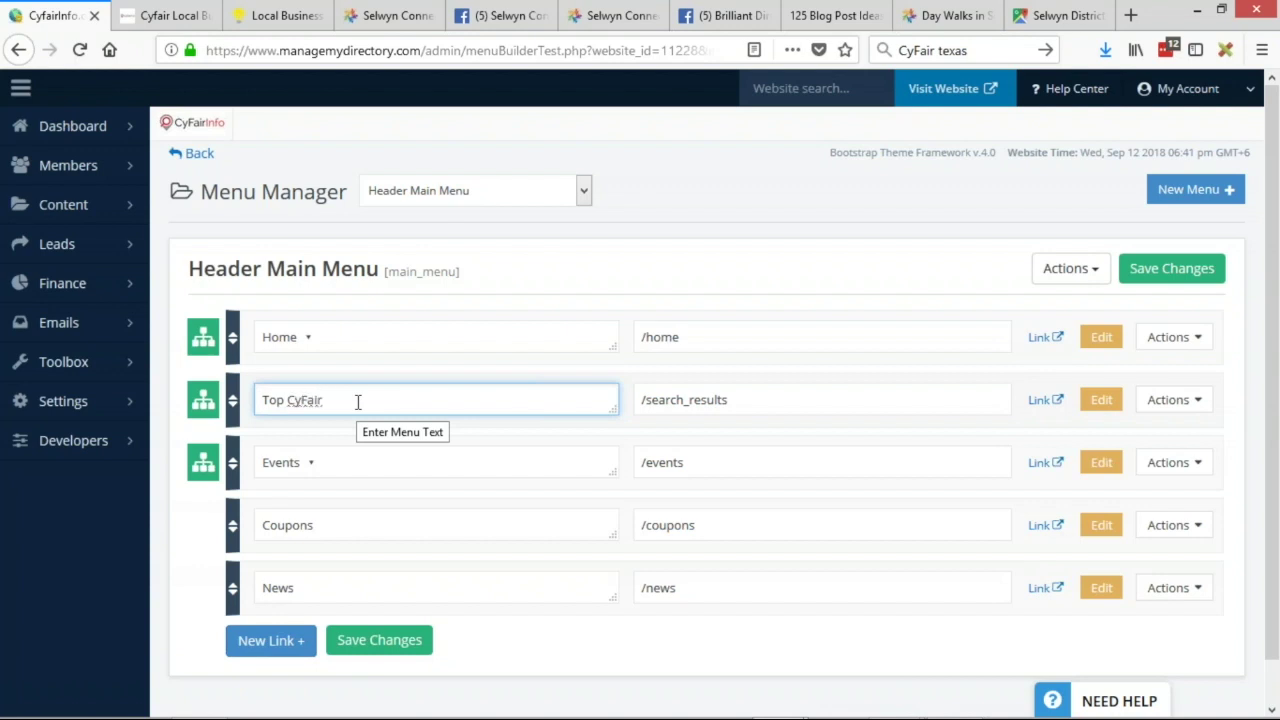
{"action": "type", "text": "Businesses"}
- Compare with the live site's menu and change the business item's label to "New CyFair Businesses"
{"action": "left_click", "coordinate": [165, 15]}
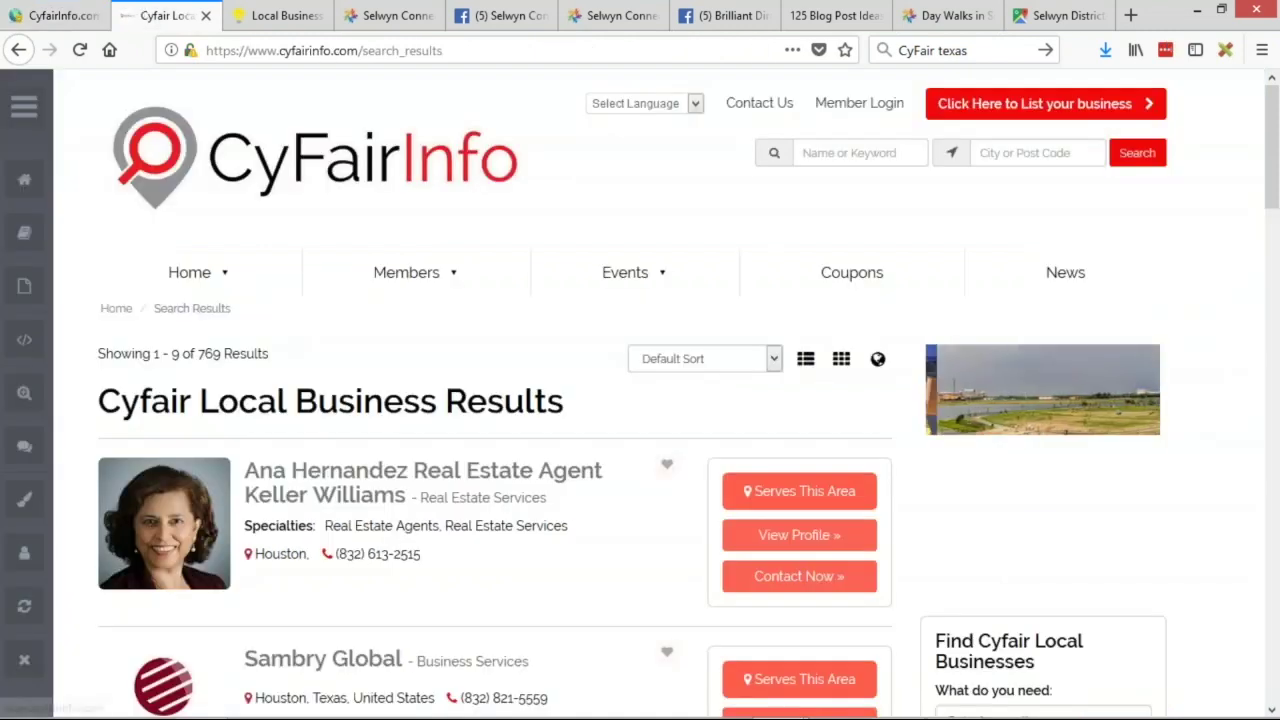
{"action": "left_click", "coordinate": [57, 13]}
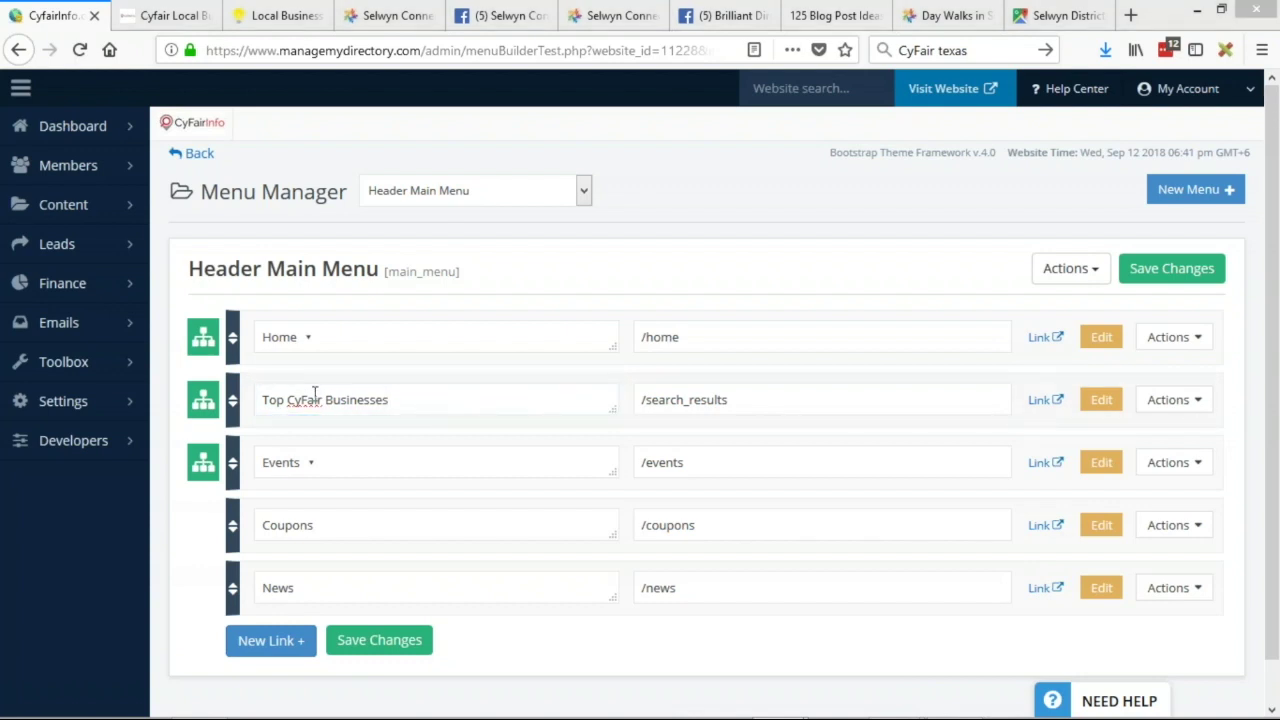
{"action": "triple_click", "coordinate": [311, 463]}
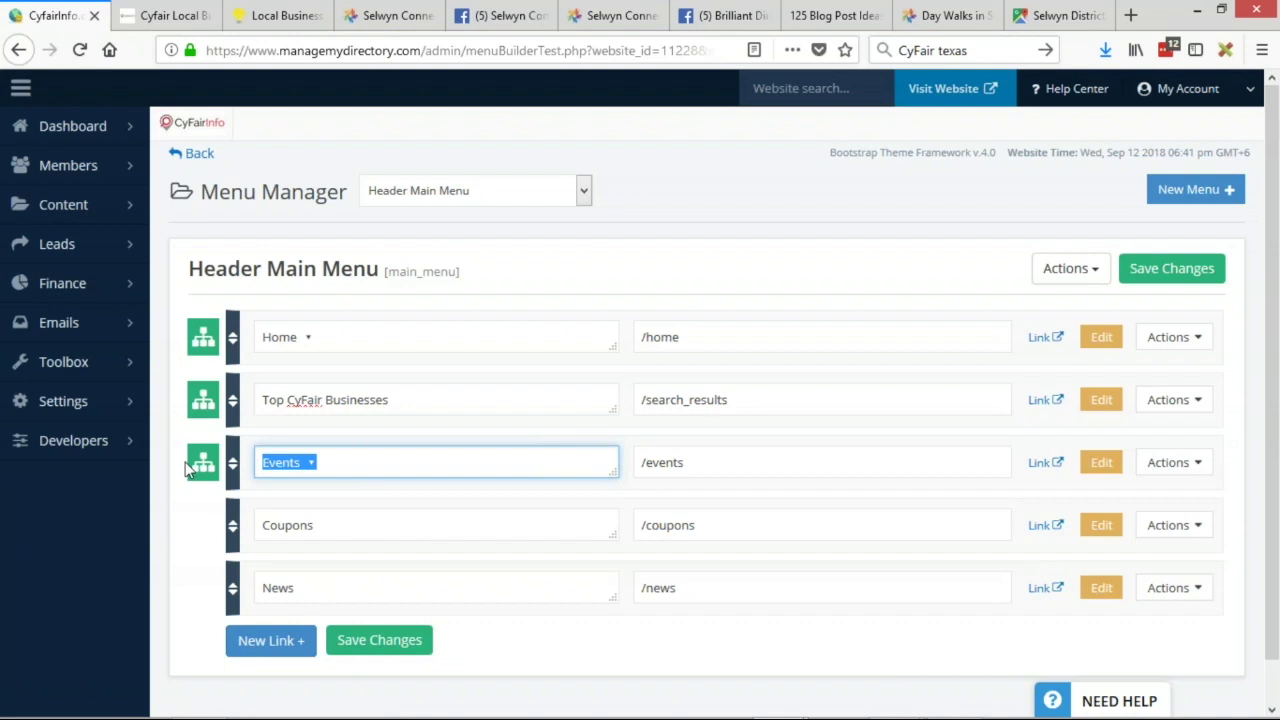
{"action": "double_click", "coordinate": [278, 400]}
{"action": "type", "text": "New"}
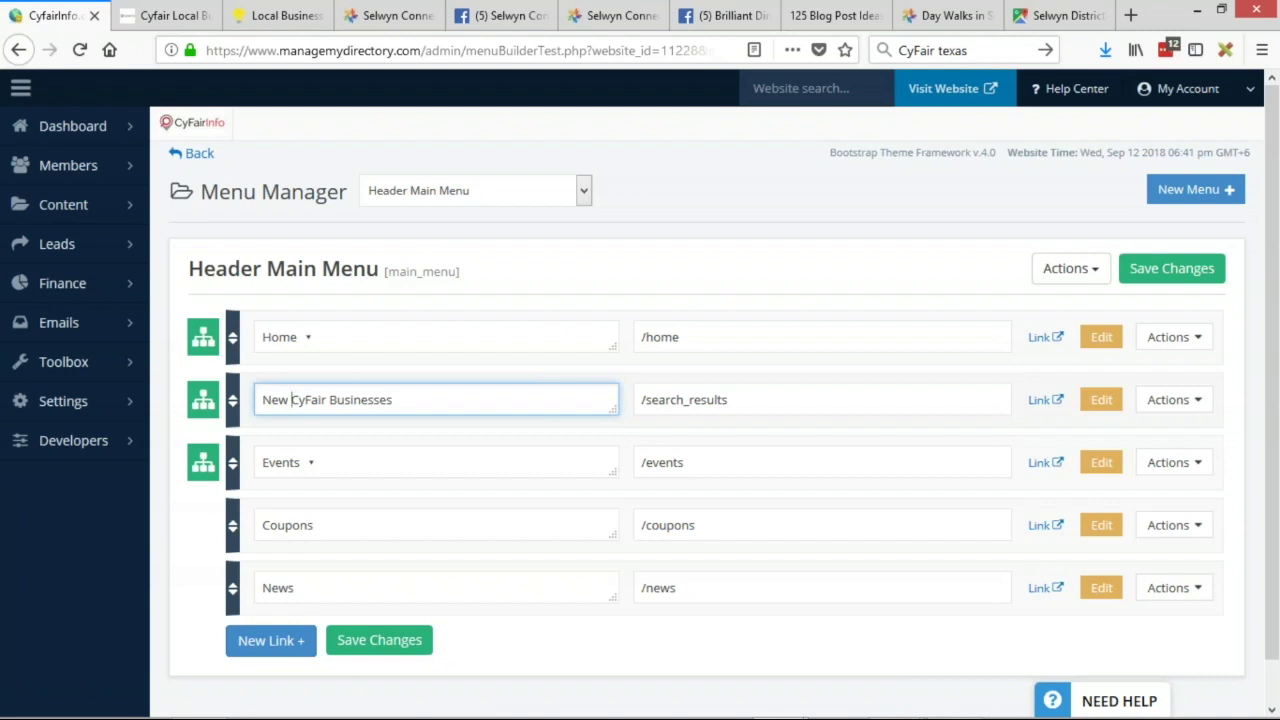
- Rename the Coupons item in the Header Main Menu as "Deals & Offers"
{"action": "double_click", "coordinate": [303, 527]}
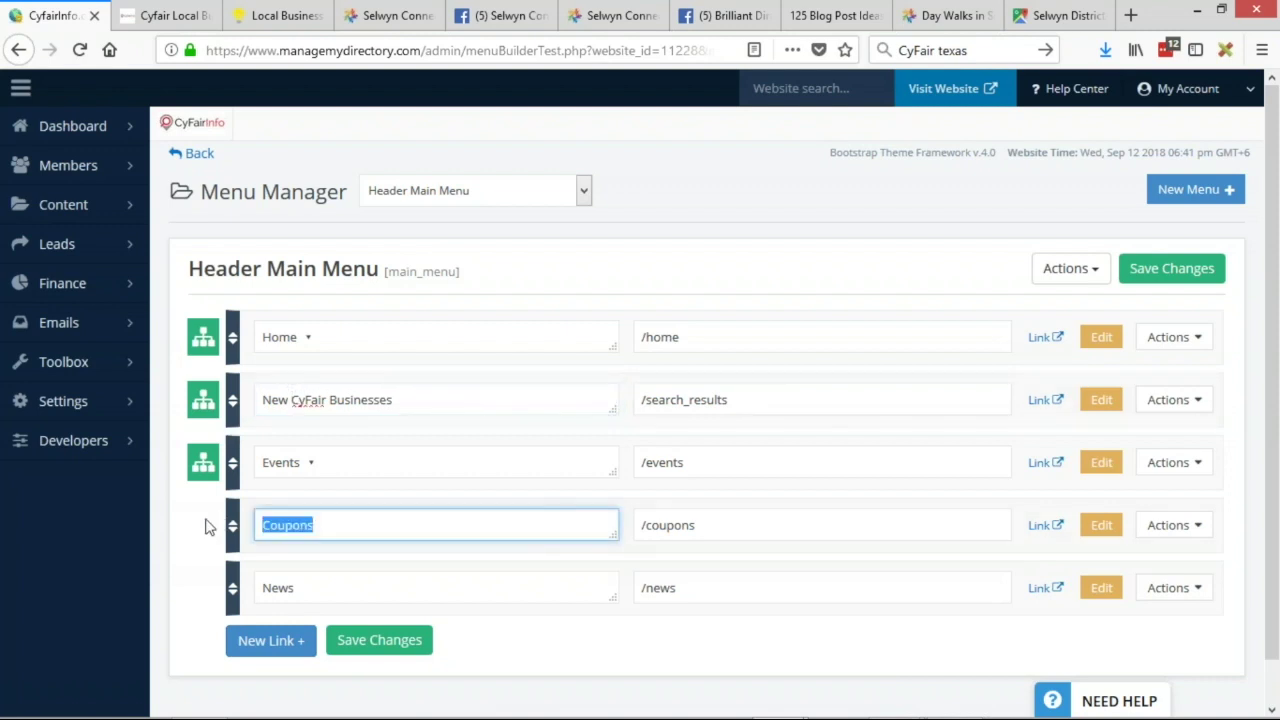
{"action": "type", "text": "Dd"}
{"action": "key", "text": "BackSpace"}
{"action": "key", "text": "BackSpace"}
{"action": "type", "text": "Deals"}
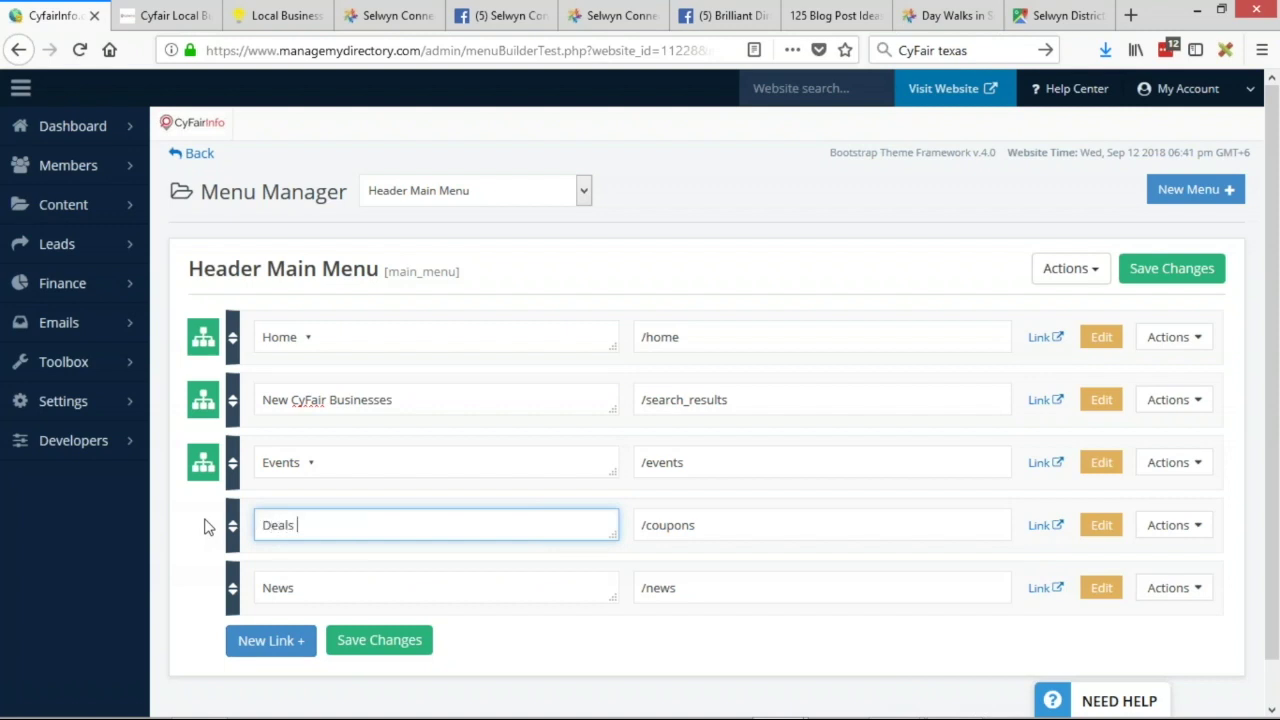
{"action": "type", "text": " & Offers"}
- Copy the word "CyFair" from the businesses label and put it before News to make "CyFair News"
{"action": "double_click", "coordinate": [318, 400]}
{"action": "key", "text": "ctrl+c"}
{"action": "left_click", "coordinate": [261, 596]}
{"action": "key", "text": "ctrl+v"}
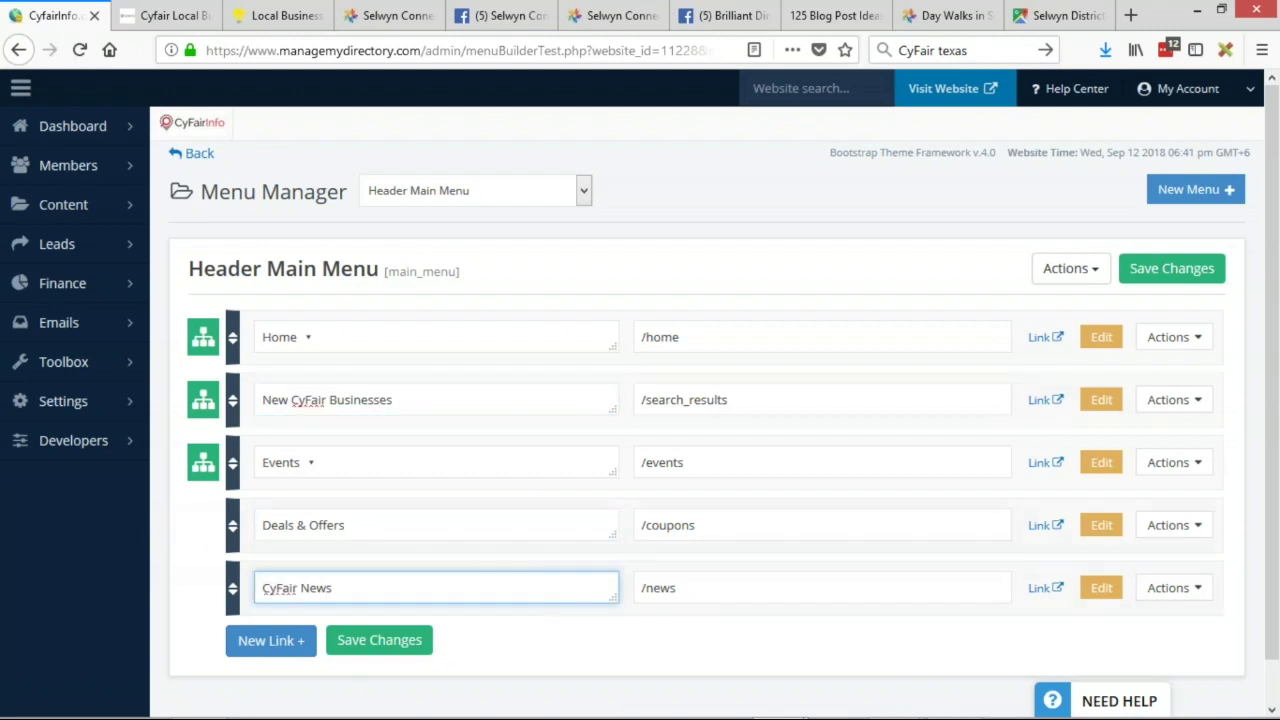
- Rename the Events item as "Upcoming Events", without its dropdown arrow
{"action": "left_click", "coordinate": [309, 460]}
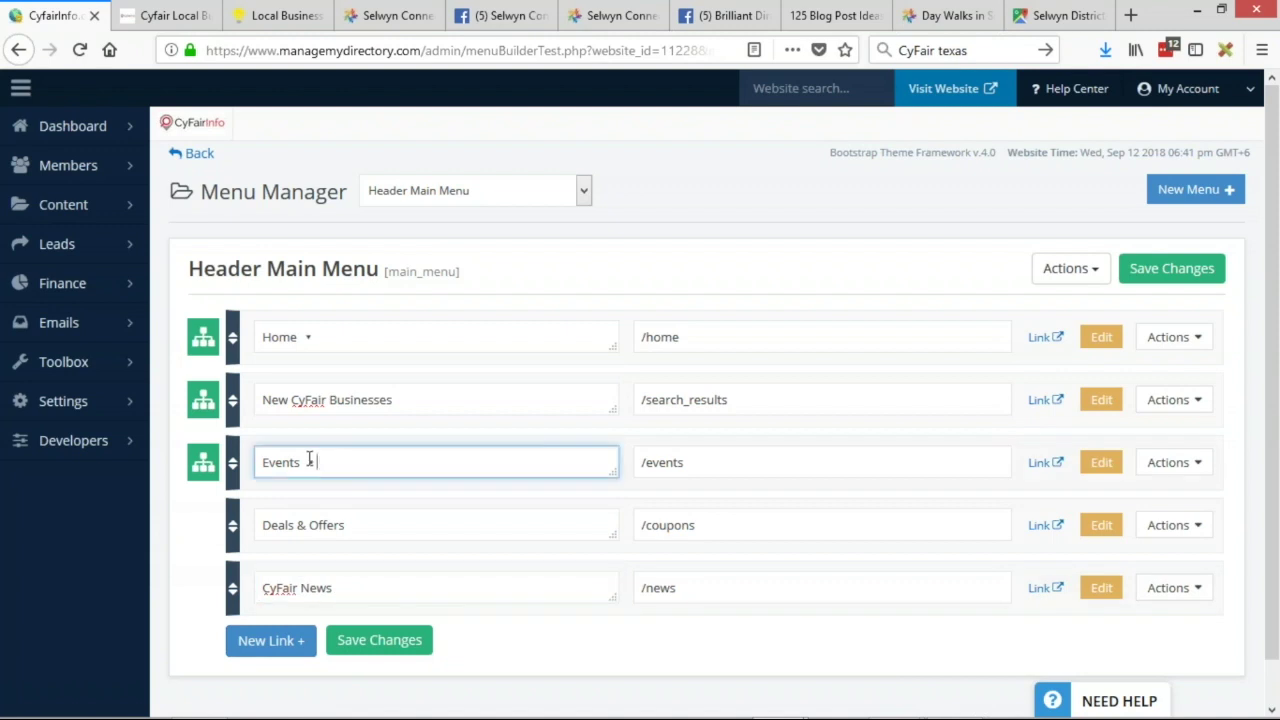
{"action": "key", "text": "ctrl+a"}
{"action": "type", "text": "Local Event"}
{"action": "double_click", "coordinate": [291, 470]}
{"action": "type", "text": "Upcoming"}
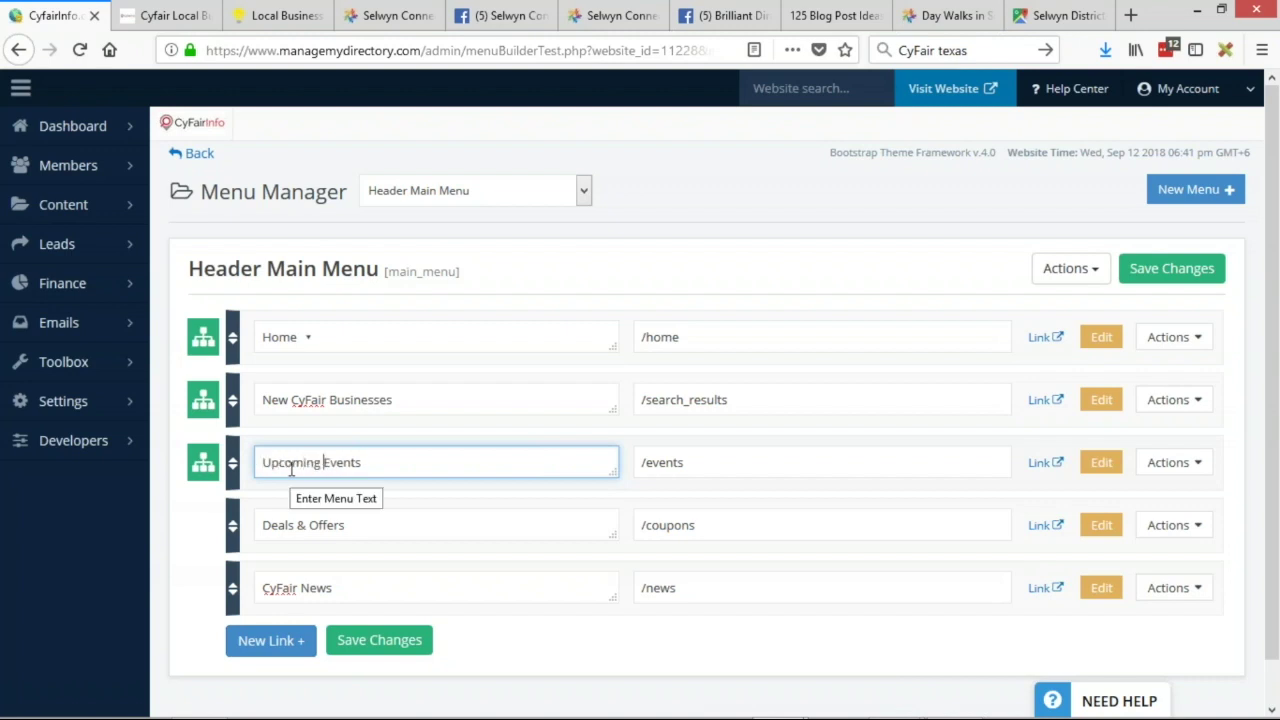
- Save the Header Main Menu changes and check the renamed items on the live CyFairInfo site
{"action": "left_click", "coordinate": [380, 640]}
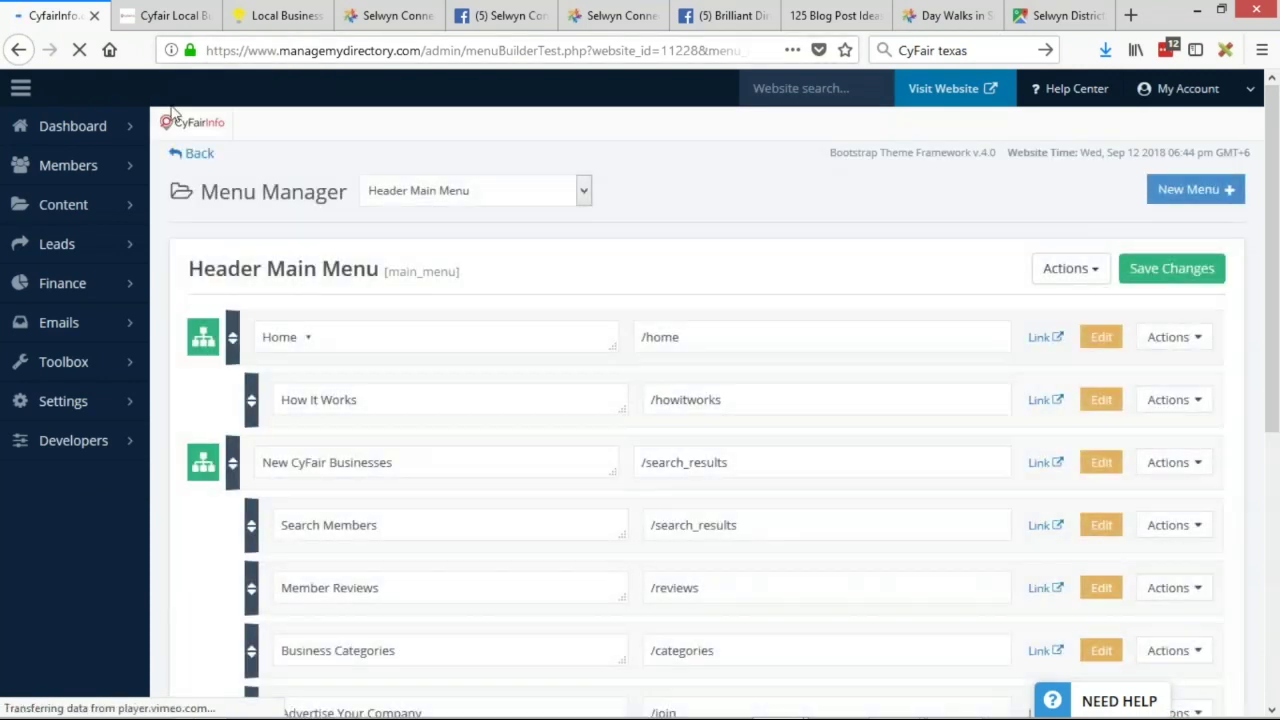
{"action": "left_click", "coordinate": [150, 15]}
{"action": "left_click", "coordinate": [410, 276]}
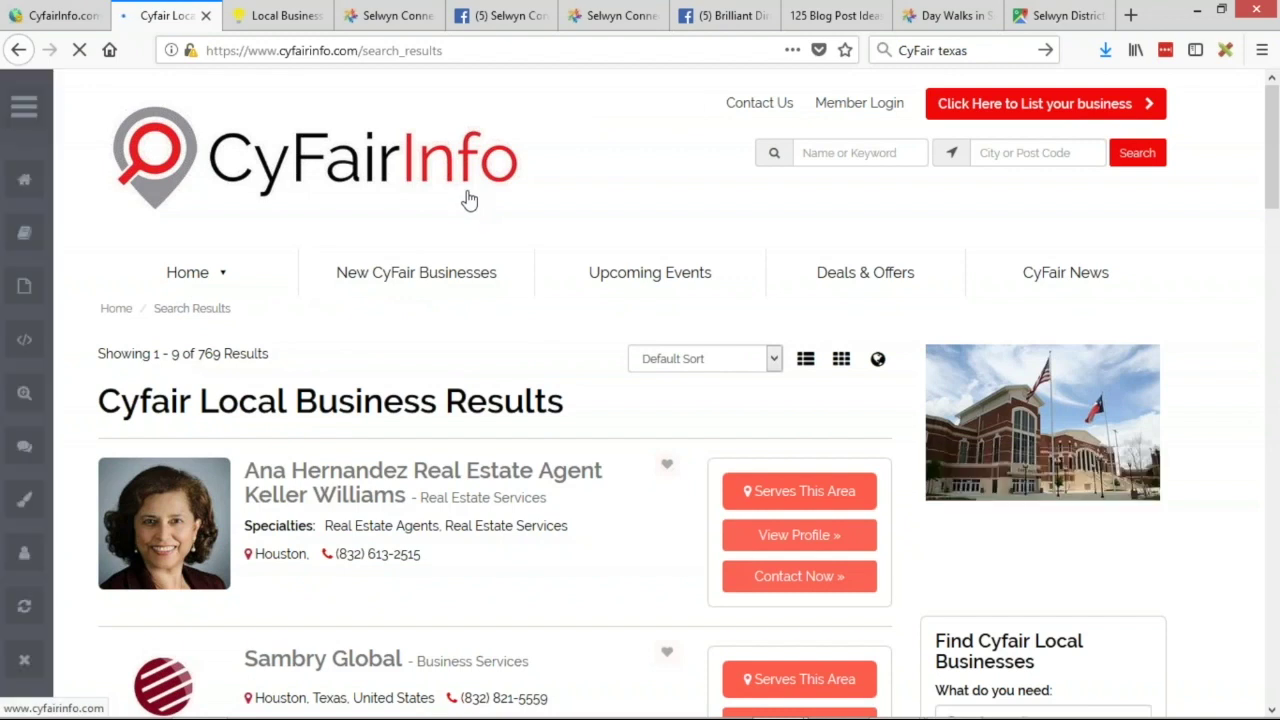
- Rename the "New CyFair Businesses" item in the Header Main Menu as "Preferred Business Directory"
{"action": "left_click", "coordinate": [75, 15]}
{"action": "left_click_drag", "start_coordinate": [329, 400], "coordinate": [258, 400]}
{"action": "key", "text": "BackSpace"}
{"action": "type", "text": "Preferred Businesses"}
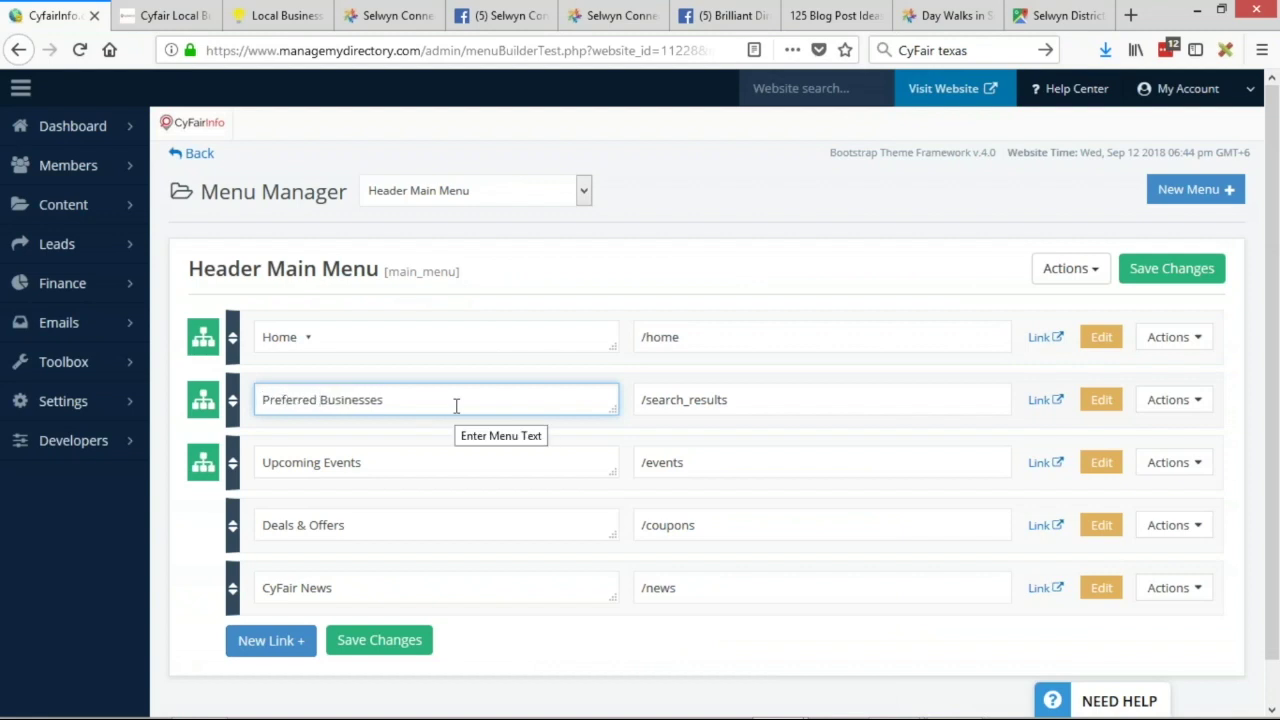
{"action": "key", "text": "End"}
{"action": "key", "text": "BackSpace"}
{"action": "key", "text": "BackSpace"}
{"action": "type", "text": "Directory"}
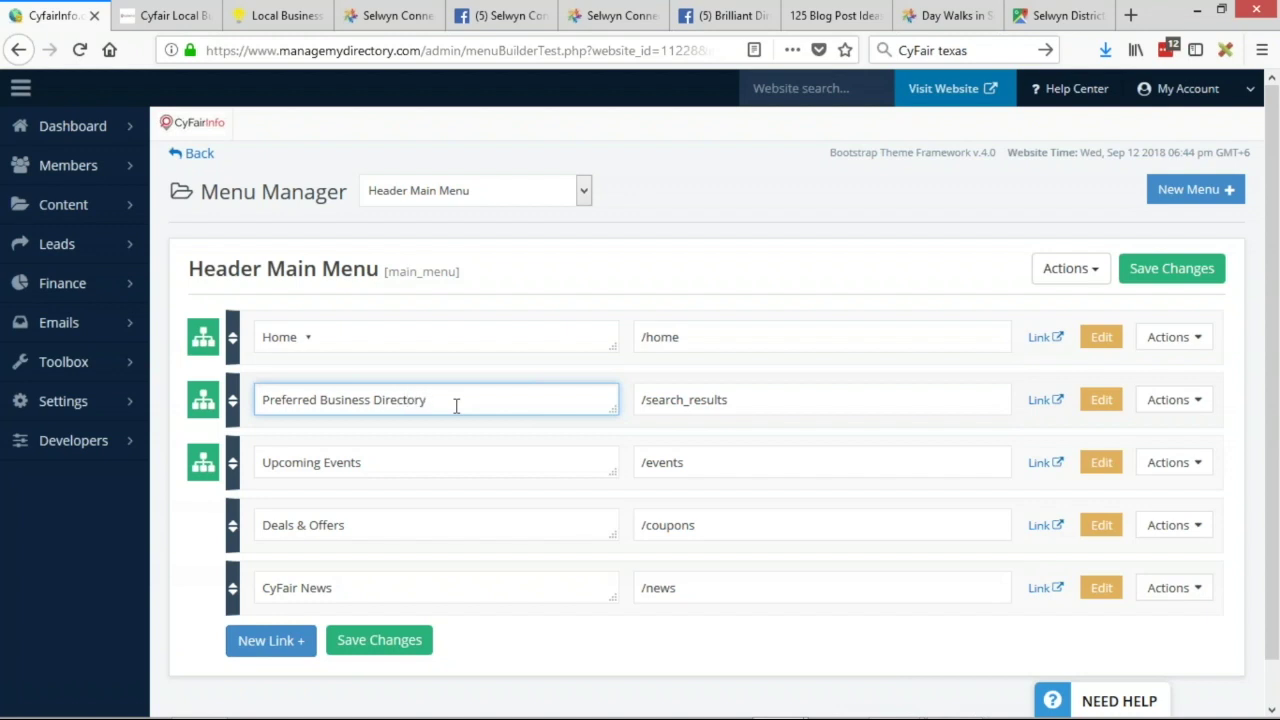
- Save the menu and check the business directory label on the refreshed live site, ending on its home page
{"action": "left_click", "coordinate": [420, 648]}
{"action": "left_click", "coordinate": [183, 20]}
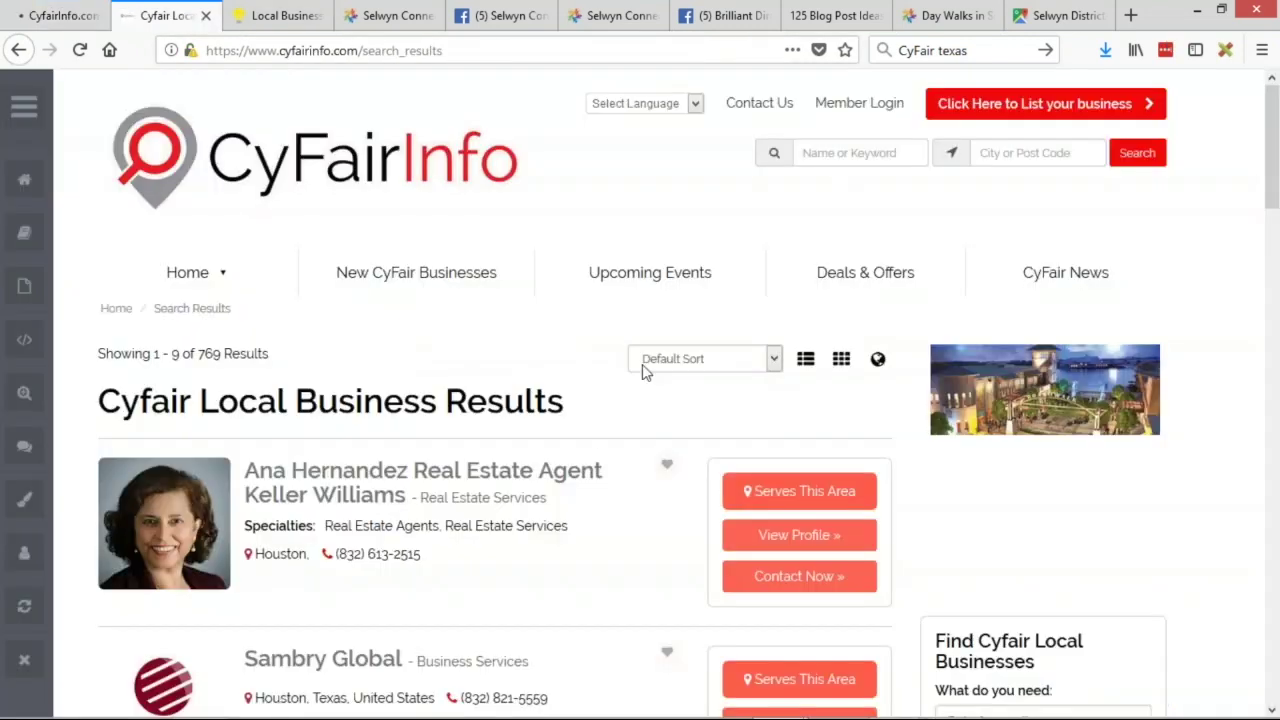
{"action": "key", "text": "F5"}
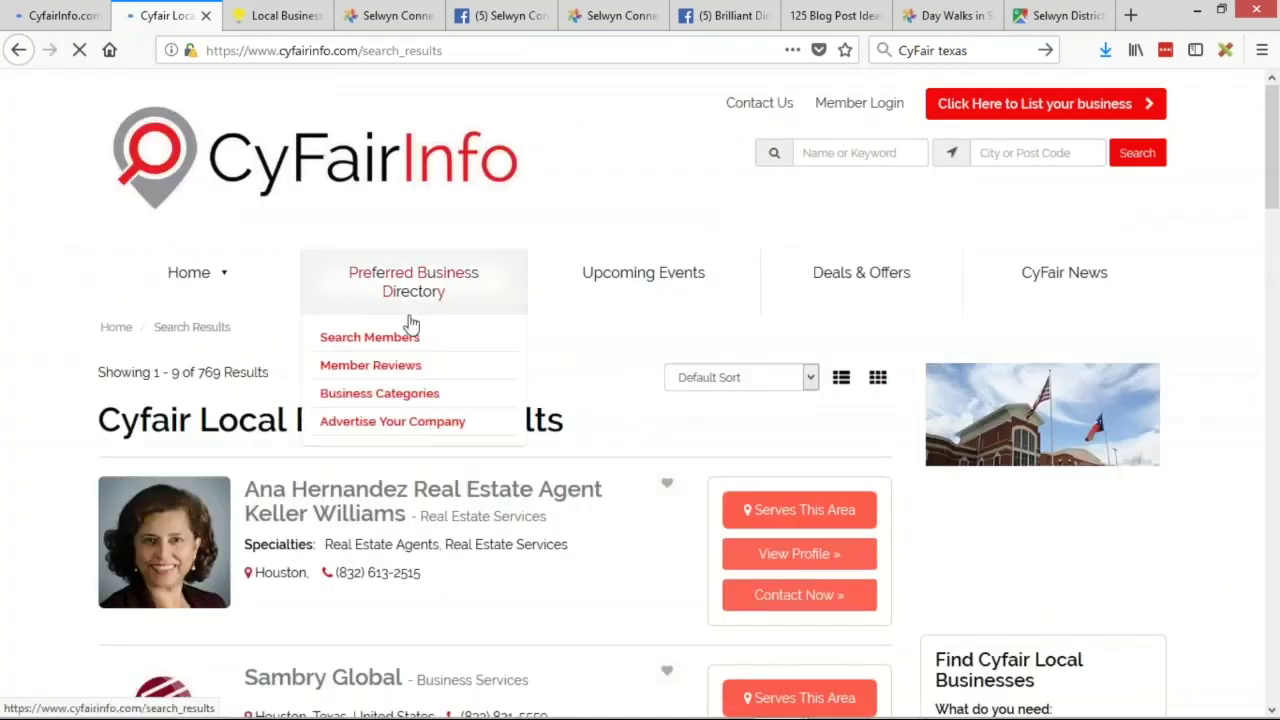
{"action": "left_click", "coordinate": [336, 175]}
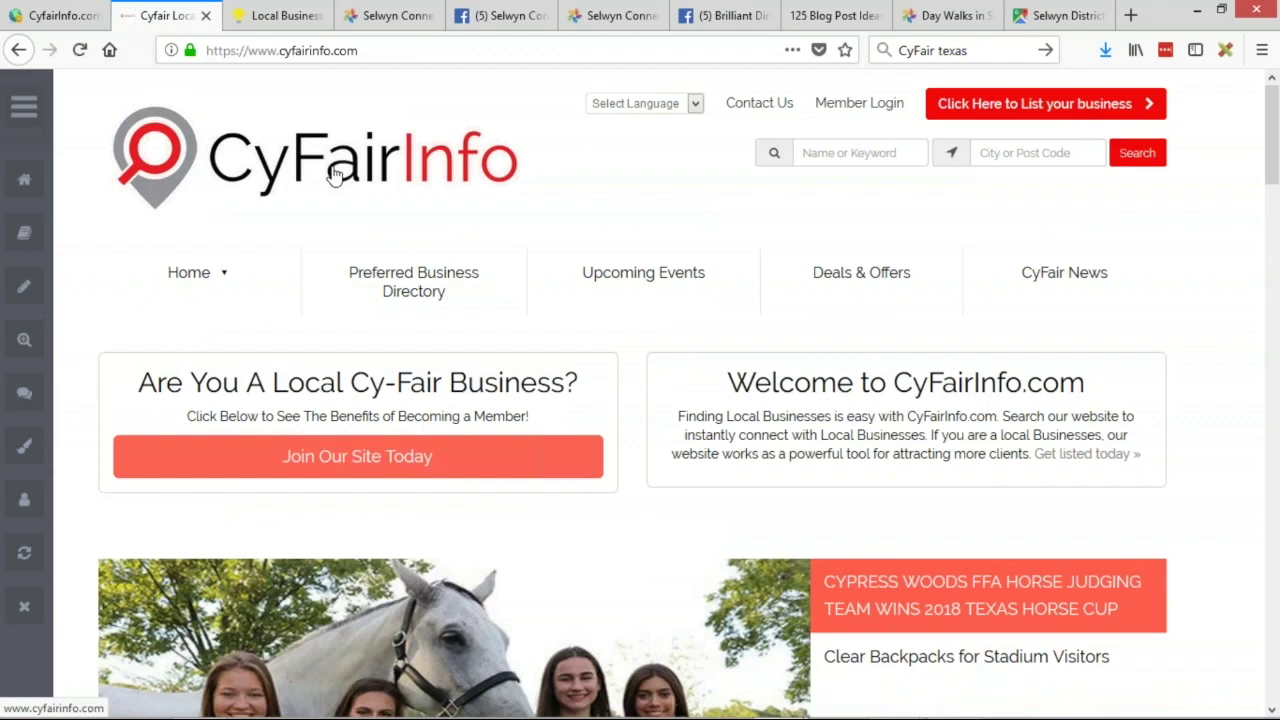
- Remove the dropdown arrow from the Home item's label, save the menu and check the refreshed live site
{"action": "left_click", "coordinate": [60, 15]}
{"action": "left_click", "coordinate": [299, 337]}
{"action": "left_click", "coordinate": [400, 645]}
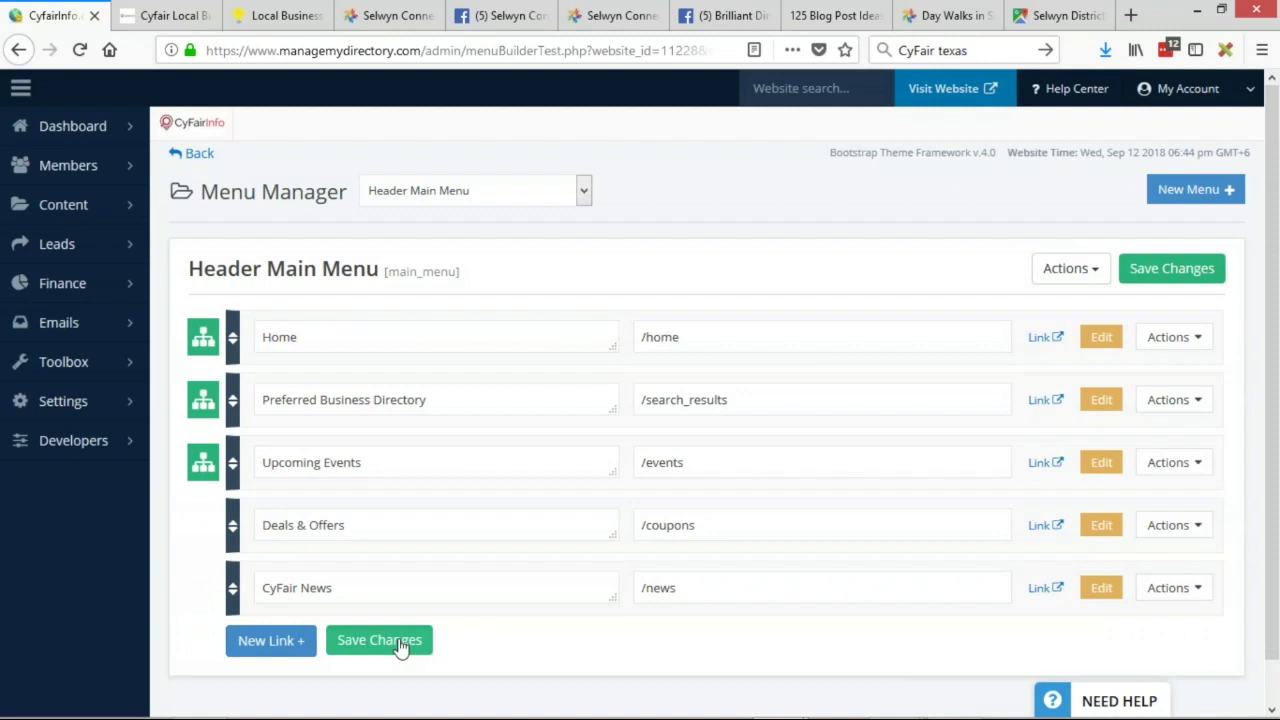
{"action": "left_click", "coordinate": [165, 15]}
{"action": "mouse_move", "coordinate": [637, 263]}
{"action": "key", "text": "F5"}
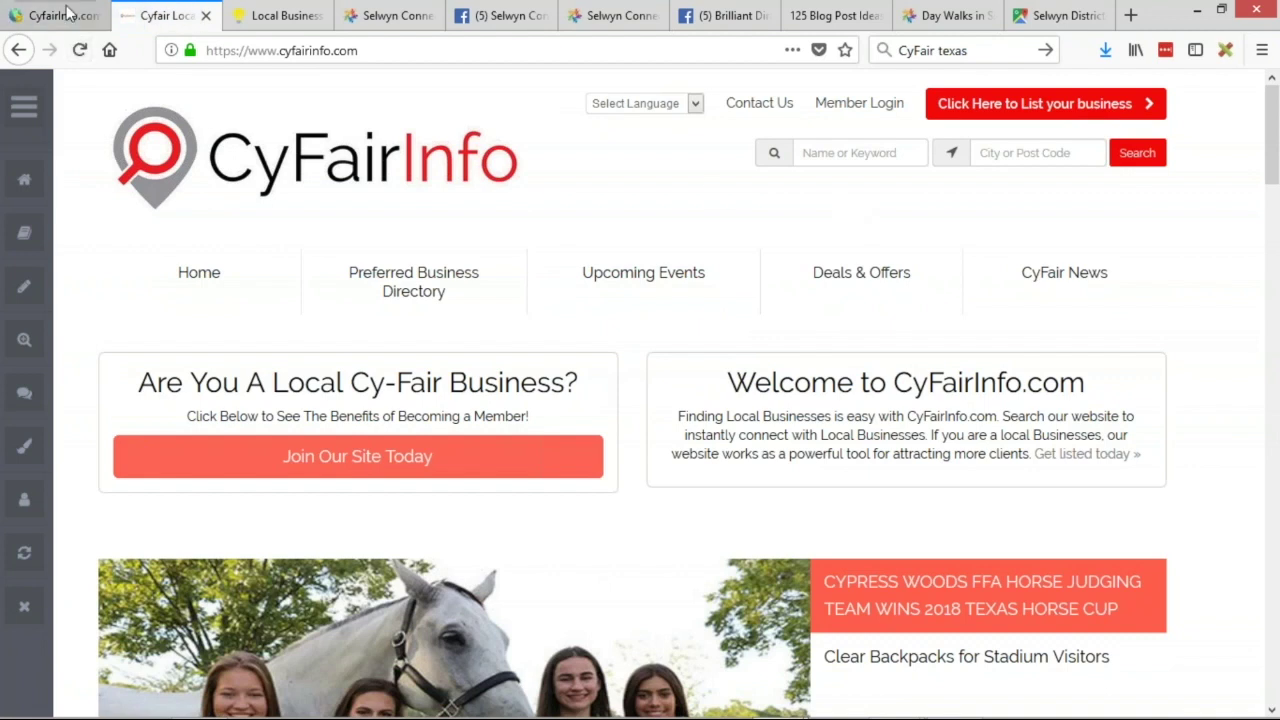
{"action": "mouse_move", "coordinate": [413, 288]}
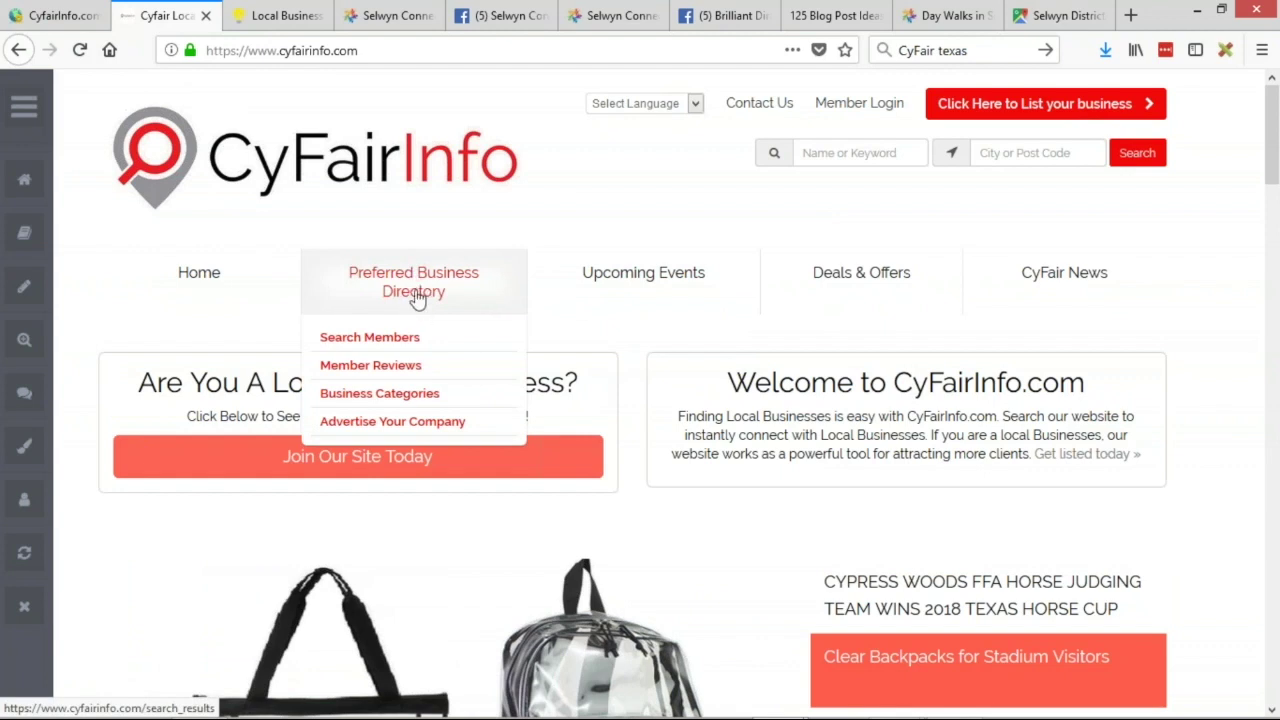
- Change the business item's label to "Preferred Business Network", save it and check the refreshed live menu
{"action": "key", "text": "ctrl+Page_Up"}
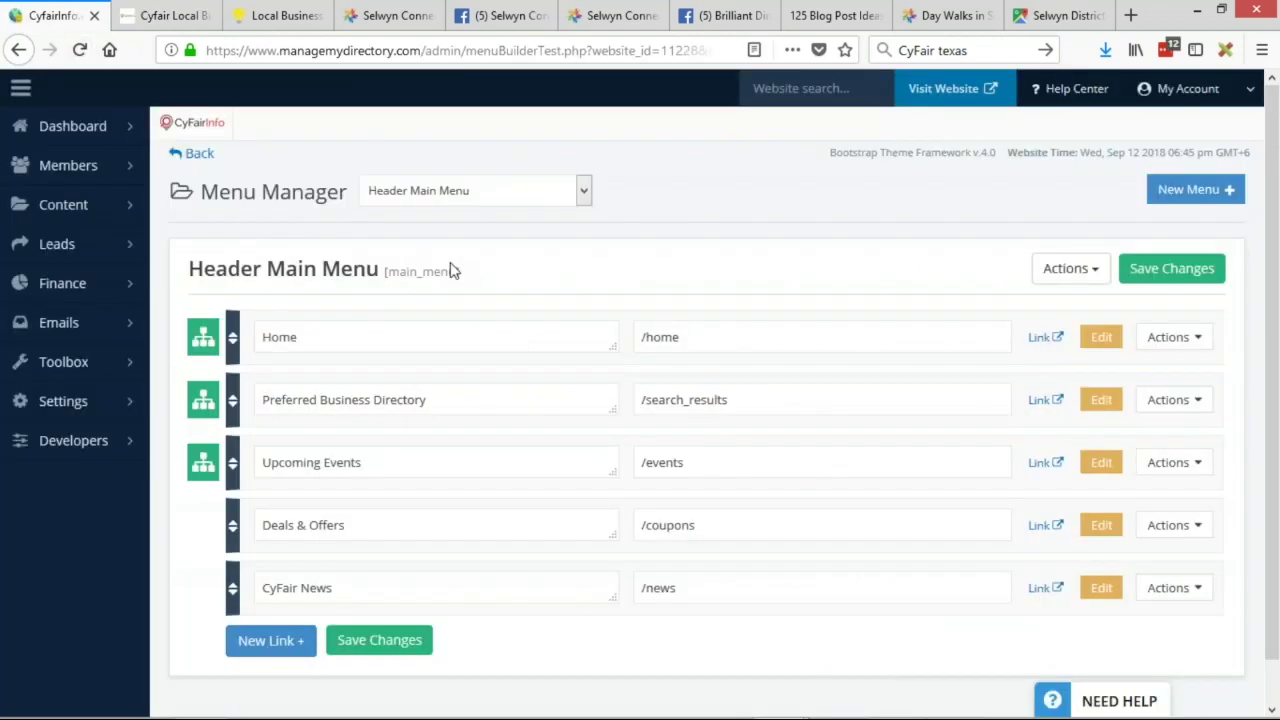
{"action": "left_click", "coordinate": [406, 400]}
{"action": "double_click", "coordinate": [404, 400]}
{"action": "type", "text": "Network"}
{"action": "key", "text": "Return"}
{"action": "left_click", "coordinate": [176, 14]}
{"action": "key", "text": "F5"}
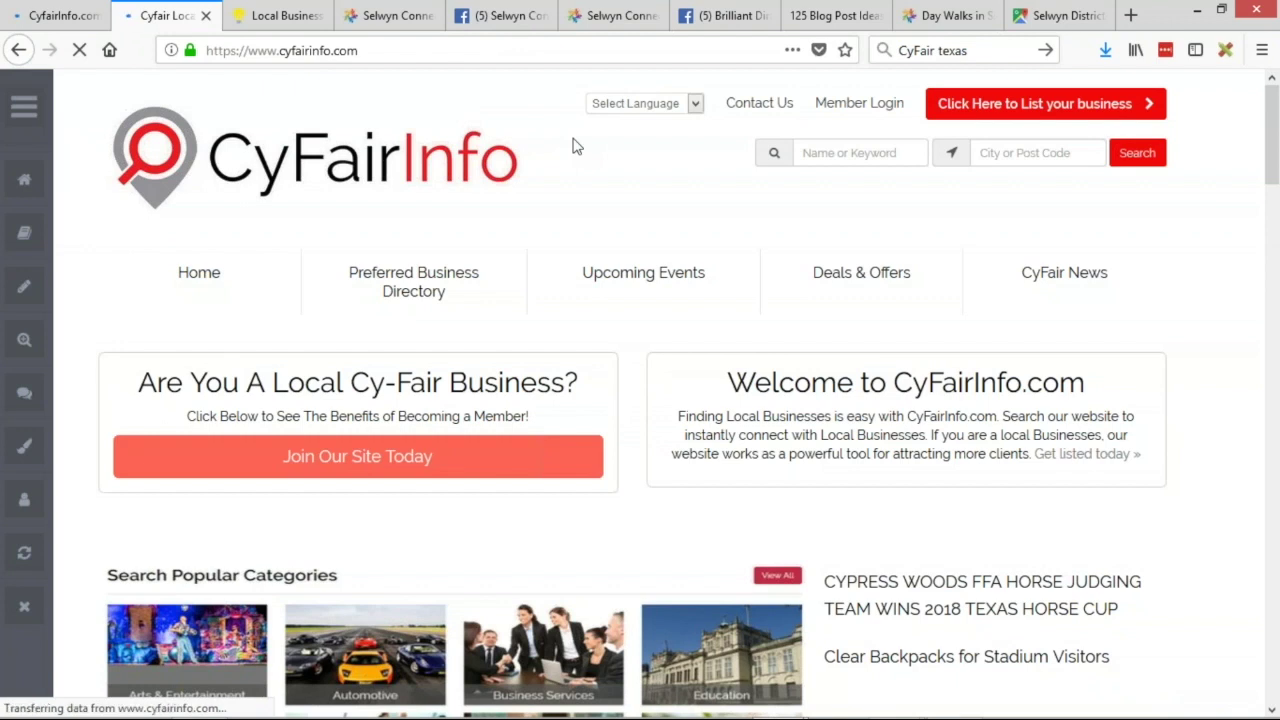
{"action": "mouse_move", "coordinate": [428, 277]}
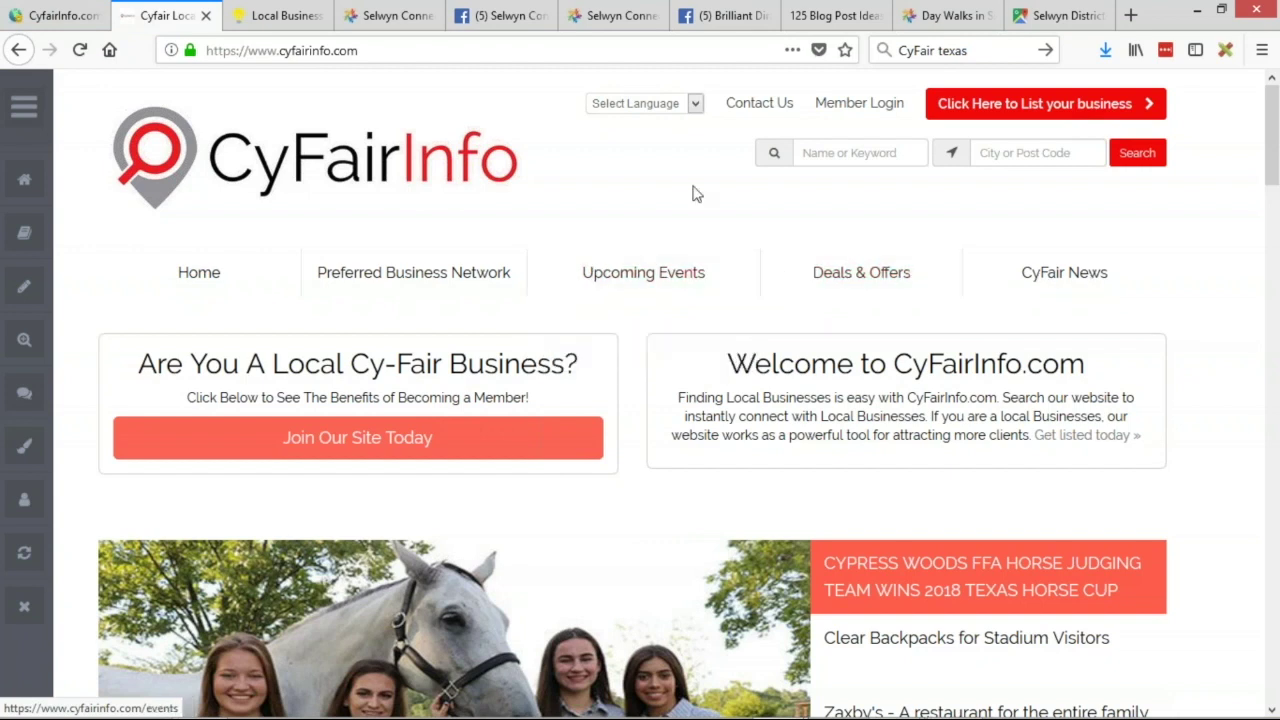
- Review the home page's featured posts and open the full article "Clear Backpacks for Stadium Visitors"
{"action": "scroll", "coordinate": [800, 251], "scroll_direction": "down", "scroll_amount": 2}
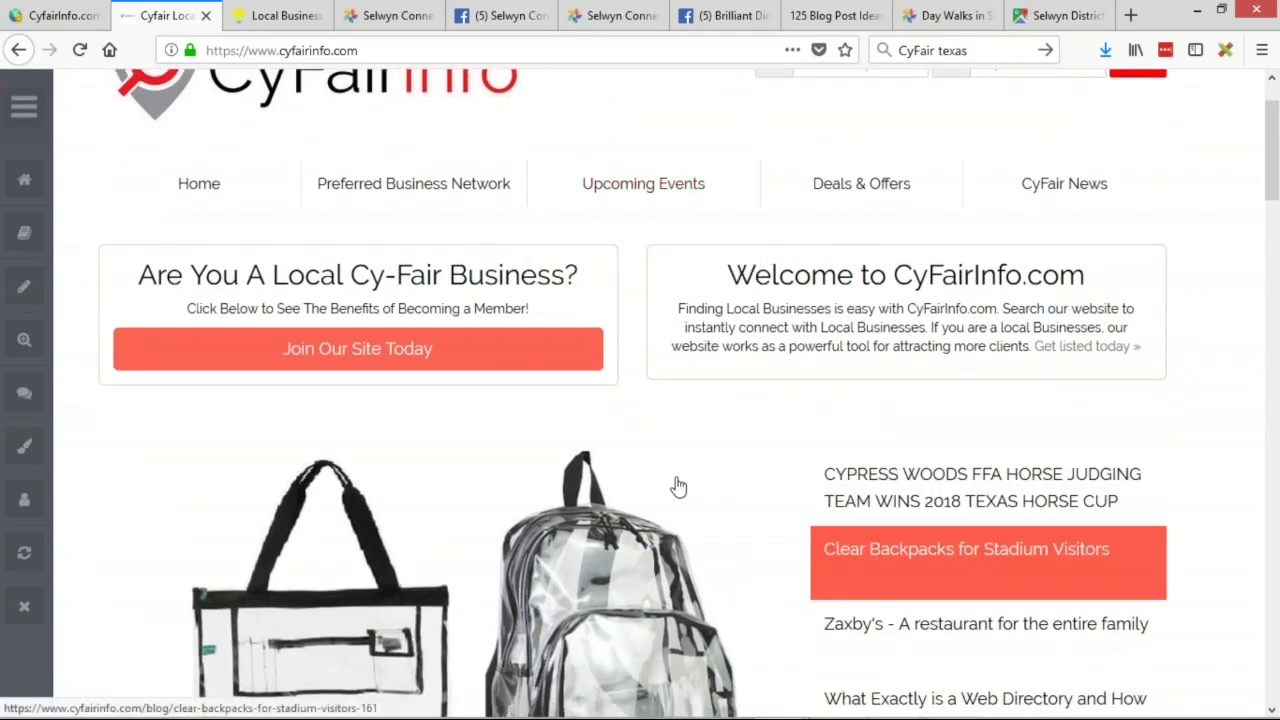
{"action": "scroll", "coordinate": [680, 500], "scroll_direction": "up", "scroll_amount": 2}
{"action": "scroll", "coordinate": [686, 506], "scroll_direction": "down", "scroll_amount": 2}
{"action": "scroll", "coordinate": [686, 506], "scroll_direction": "down", "scroll_amount": 2}
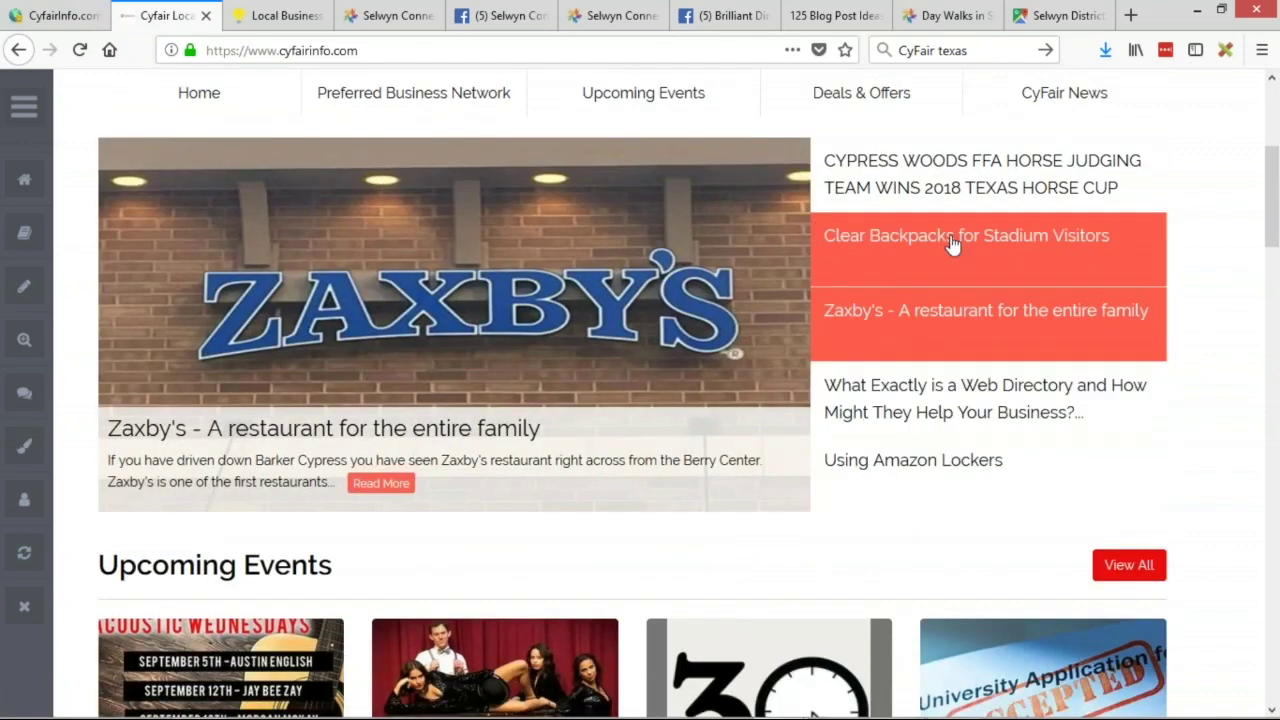
{"action": "left_click", "coordinate": [1030, 240]}
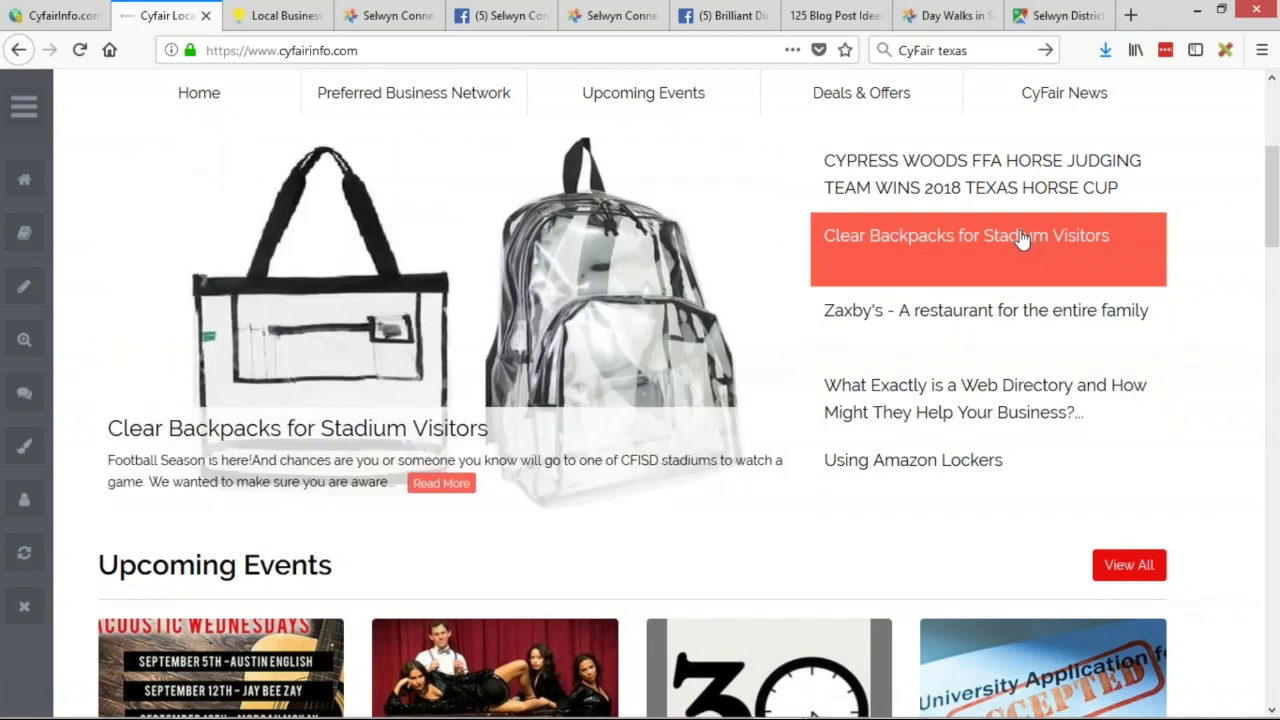
{"action": "left_click", "coordinate": [453, 489]}
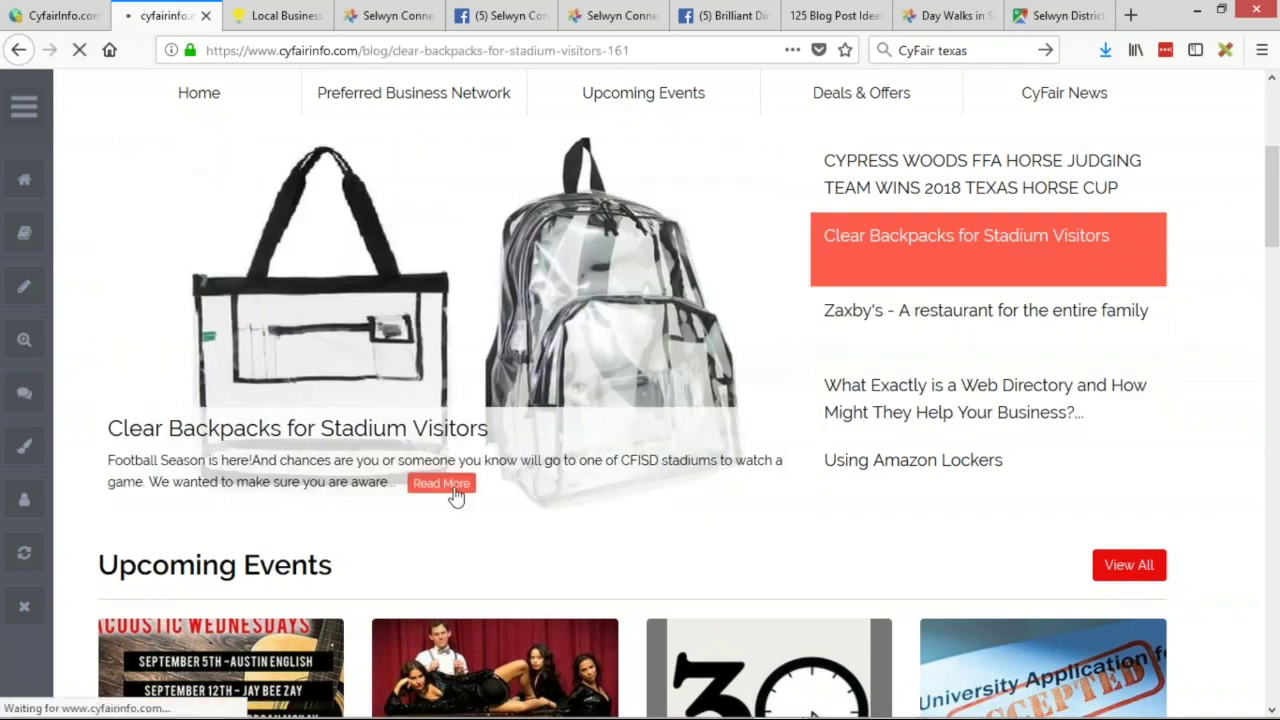
{"action": "scroll", "coordinate": [200, 490], "scroll_direction": "down", "scroll_amount": 2}
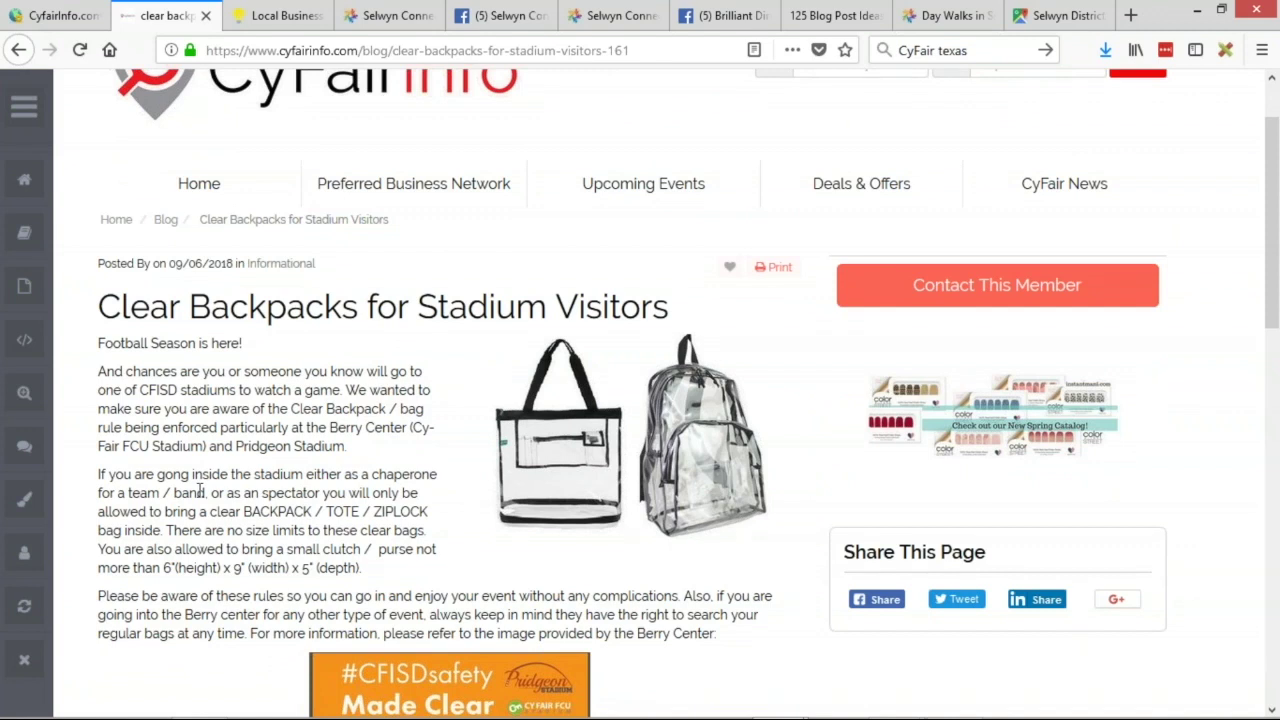
- Switch to Notepad and replace the old notes with the headline "New CyFair Law Passes: Clear Backpacks for School Sporting Events"
{"action": "scroll", "coordinate": [237, 447], "scroll_direction": "up", "scroll_amount": 2}
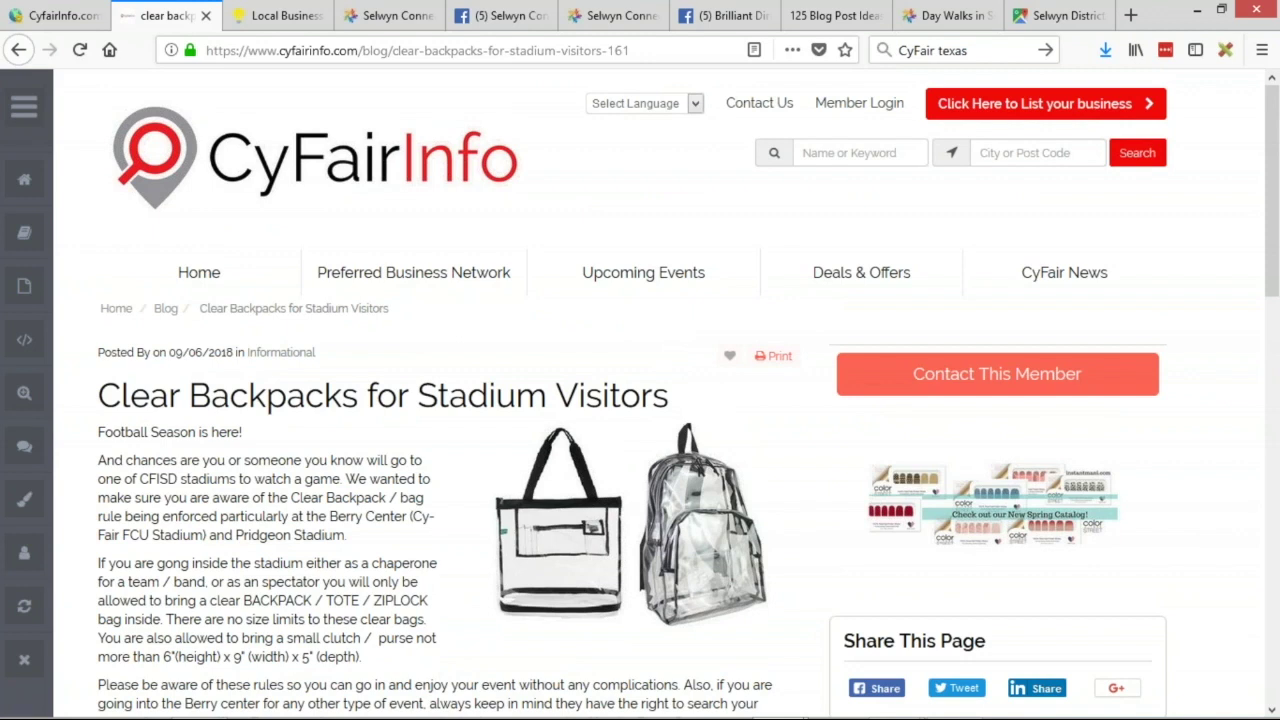
{"action": "left_click", "coordinate": [198, 700]}
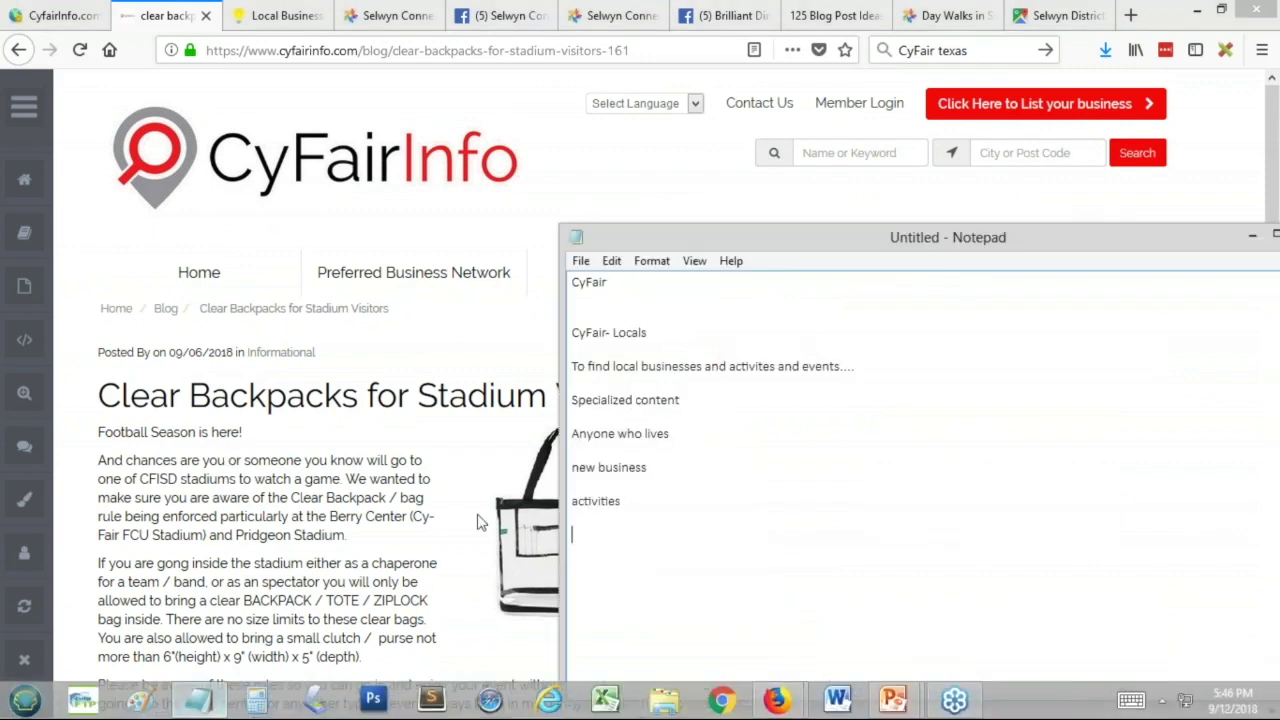
{"action": "left_click_drag", "start_coordinate": [629, 534], "coordinate": [543, 262]}
{"action": "left_click_drag", "start_coordinate": [620, 224], "coordinate": [819, 163]}
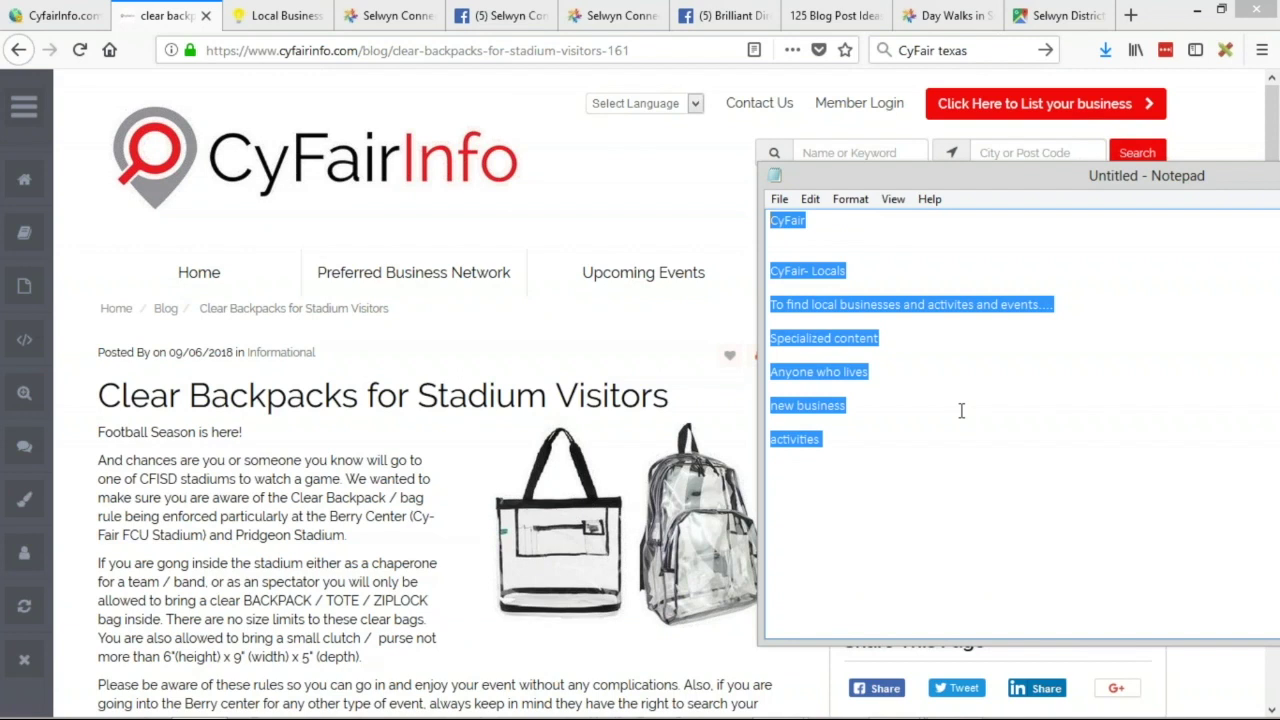
{"action": "type", "text": "New La"}
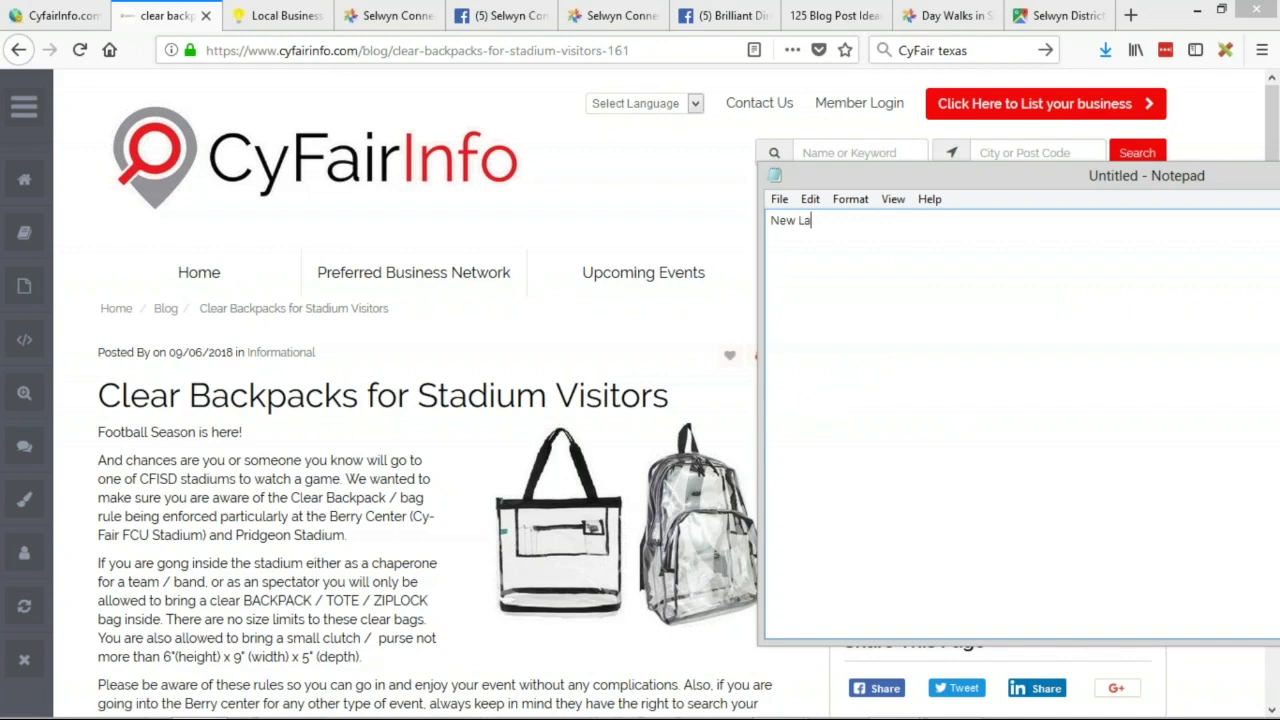
{"action": "type", "text": "w Pair Law Passes: Clear Backpacks for "}
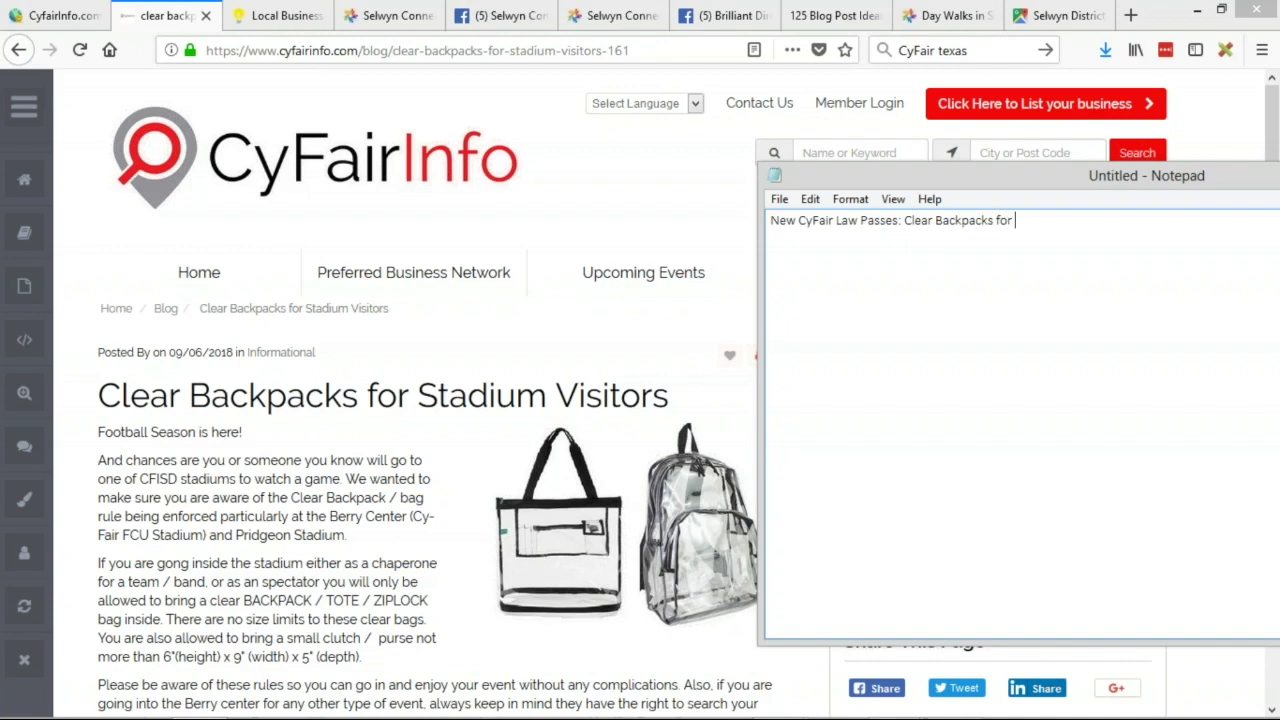
{"action": "type", "text": "School Sporting Events"}
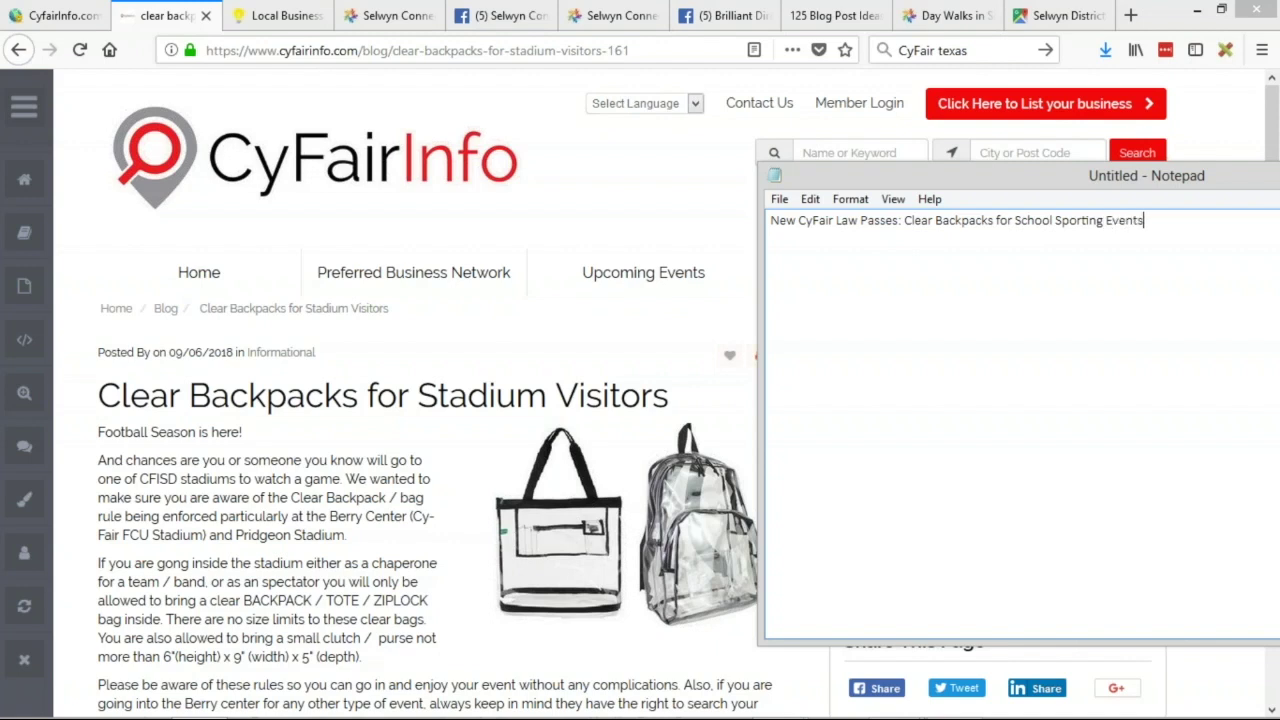
- Insert "Protecting Your Kids with" before "Clear Backpacks" in the headline
{"action": "left_click", "coordinate": [906, 220]}
{"action": "type", "text": "Protect "}
{"action": "type", "text": "Your"}
{"action": "key", "text": "BackSpace"}
{"action": "key", "text": "BackSpace"}
{"action": "key", "text": "BackSpace"}
{"action": "key", "text": "BackSpace"}
{"action": "key", "text": "BackSpace"}
{"action": "key", "text": "BackSpace"}
{"action": "type", "text": "ing Your Kids"}
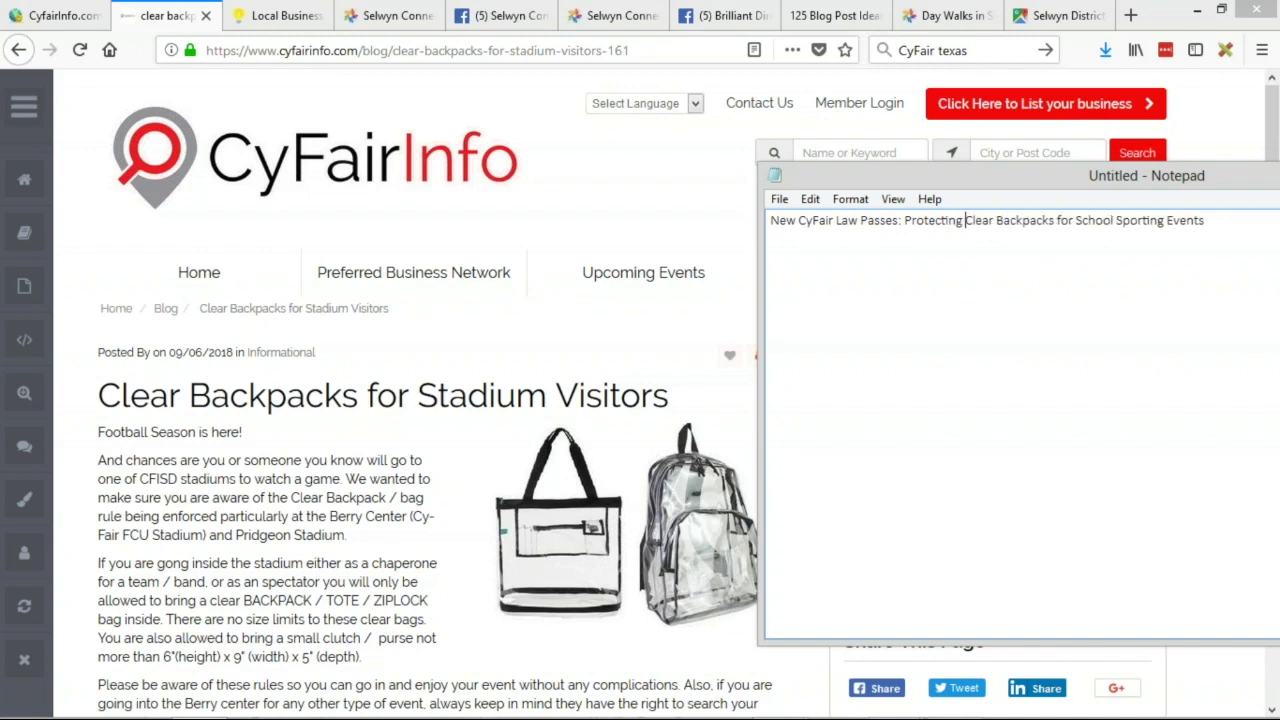
{"action": "type", "text": " with"}
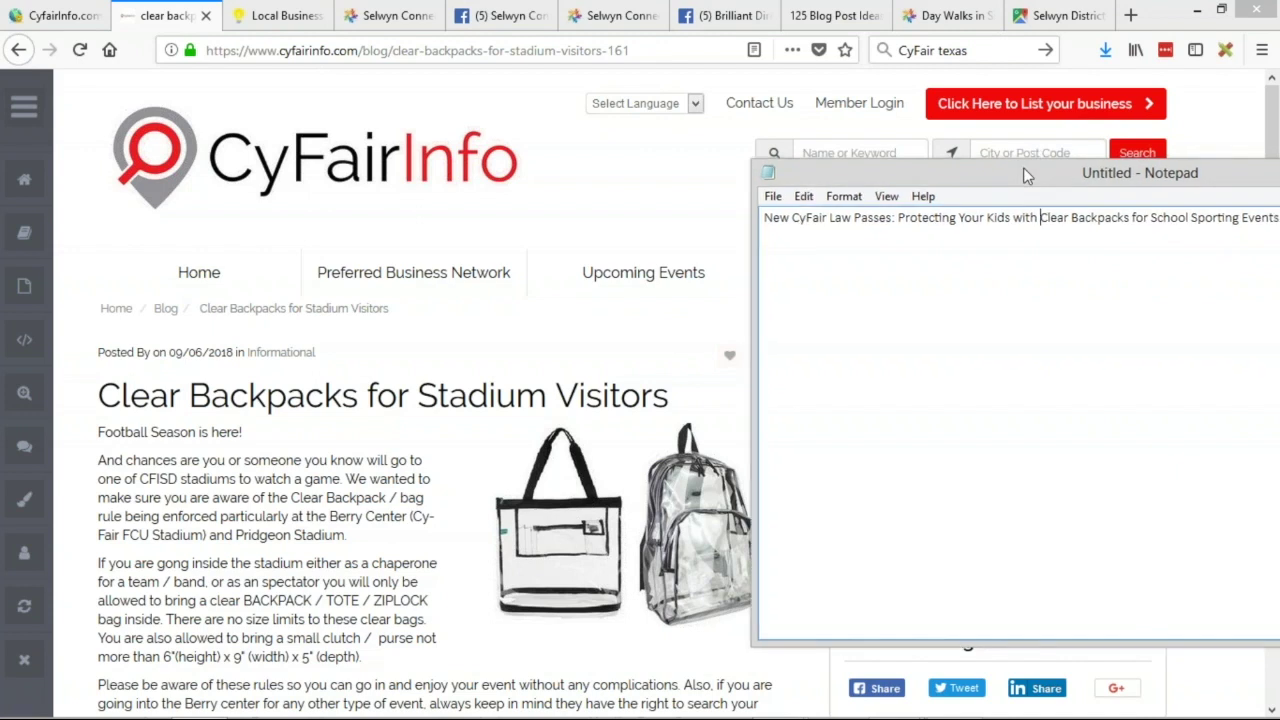
- Remove the word "School" from the headline
{"action": "left_click_drag", "start_coordinate": [1023, 167], "coordinate": [914, 158]}
{"action": "double_click", "coordinate": [1062, 212]}
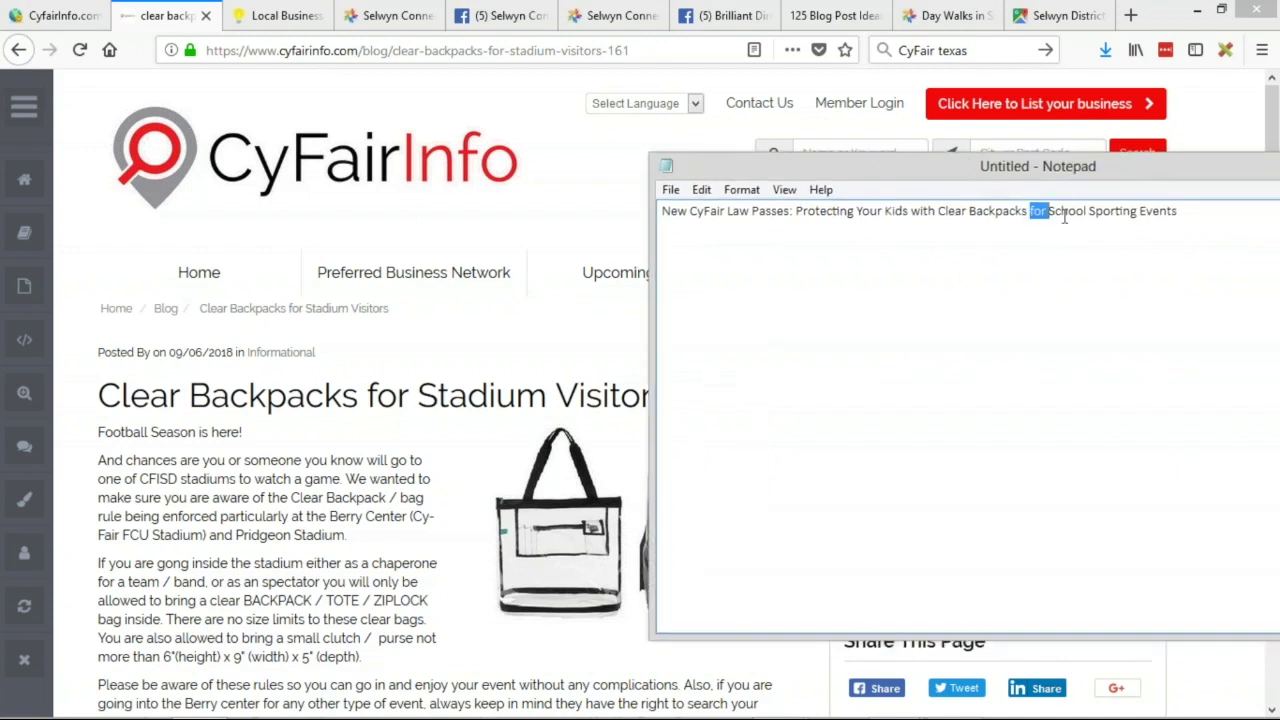
{"action": "key", "text": "BackSpace"}
{"action": "left_click", "coordinate": [797, 262]}
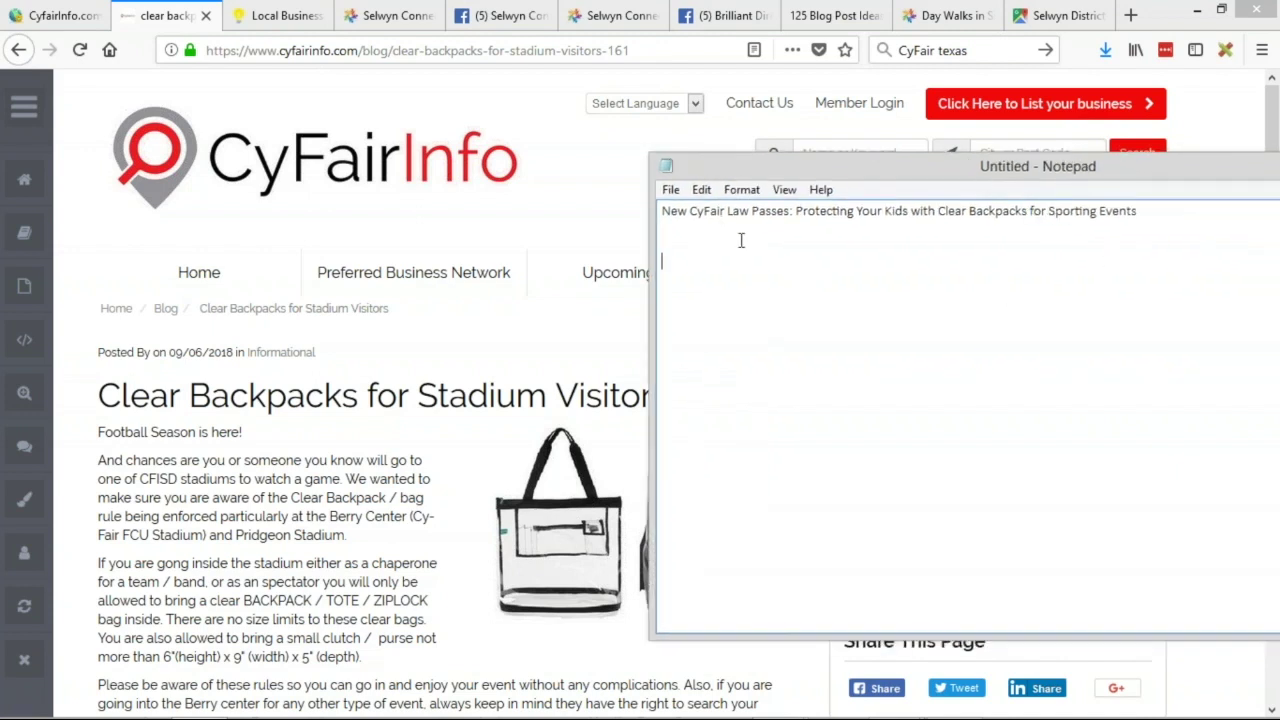
- Turn the headline's opening phrase into the bracketed prefix "[New CyFair Law]", dropping "Passes" and the colon
{"action": "left_click", "coordinate": [663, 212]}
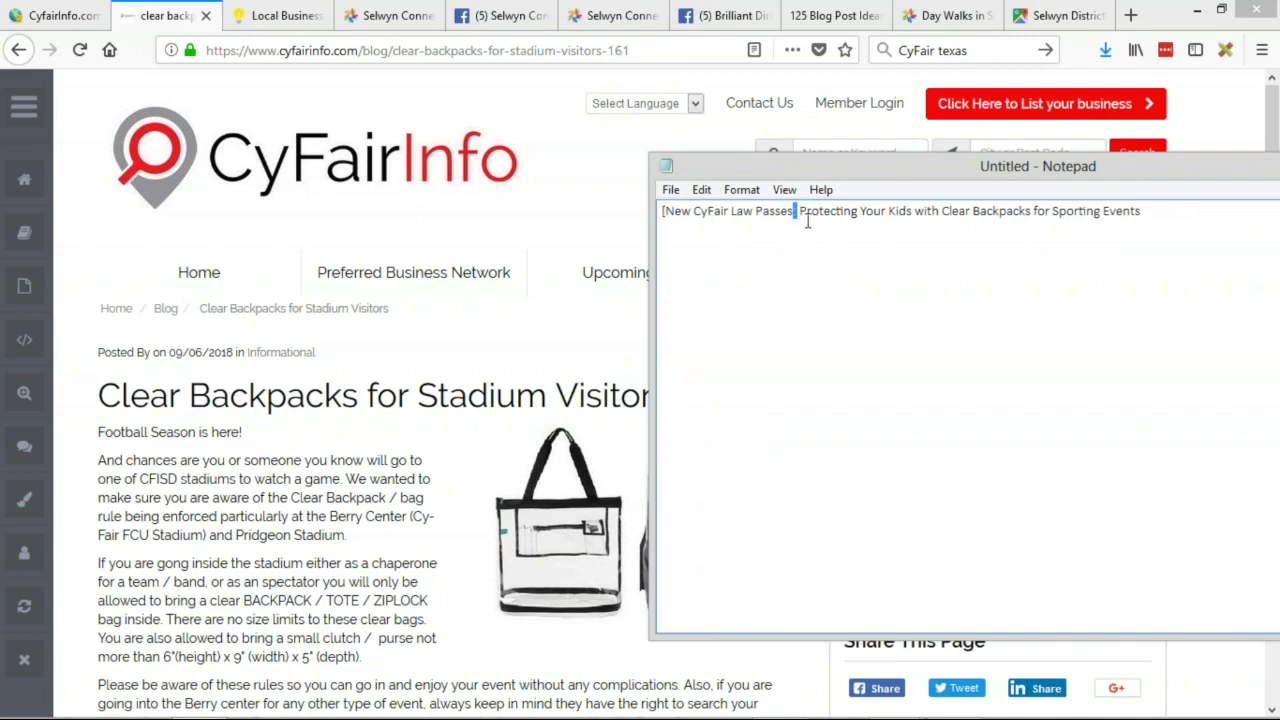
{"action": "left_click_drag", "start_coordinate": [665, 166], "coordinate": [707, 232]}
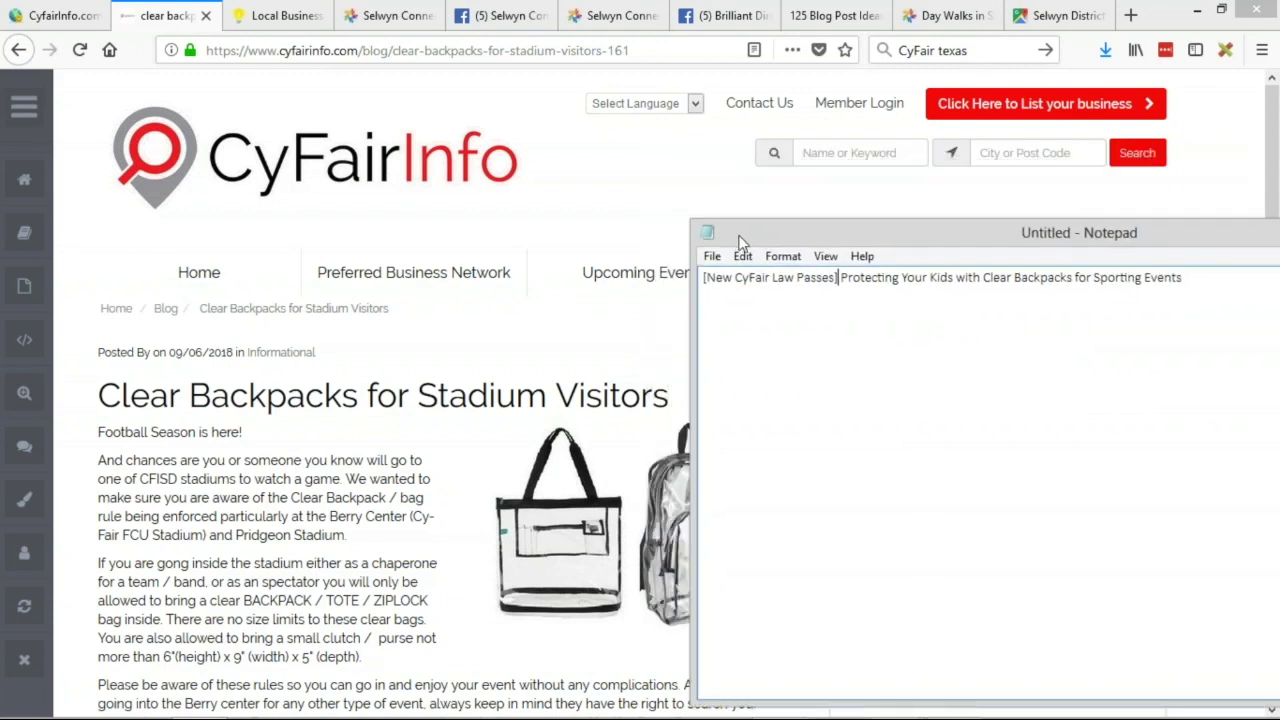
{"action": "left_click_drag", "start_coordinate": [841, 279], "coordinate": [843, 330]}
{"action": "left_click", "coordinate": [829, 291]}
{"action": "left_click", "coordinate": [845, 345]}
{"action": "double_click", "coordinate": [810, 277]}
{"action": "left_click", "coordinate": [846, 314]}
{"action": "left_click_drag", "start_coordinate": [836, 277], "coordinate": [795, 277]}
{"action": "key", "text": "Delete"}
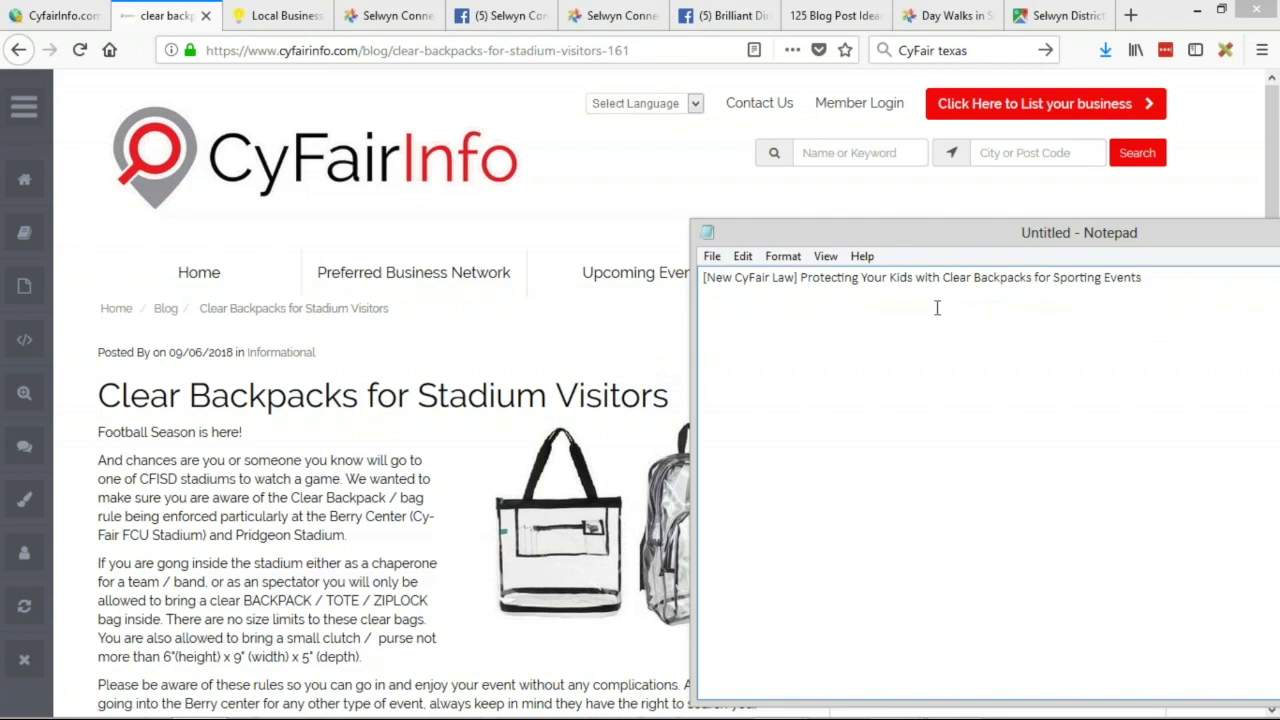
- Copy the whole headline and open the CyFairInfo member account dashboard in a new browser tab
{"action": "left_click", "coordinate": [1176, 276]}
{"action": "left_click_drag", "start_coordinate": [1143, 279], "coordinate": [700, 279]}
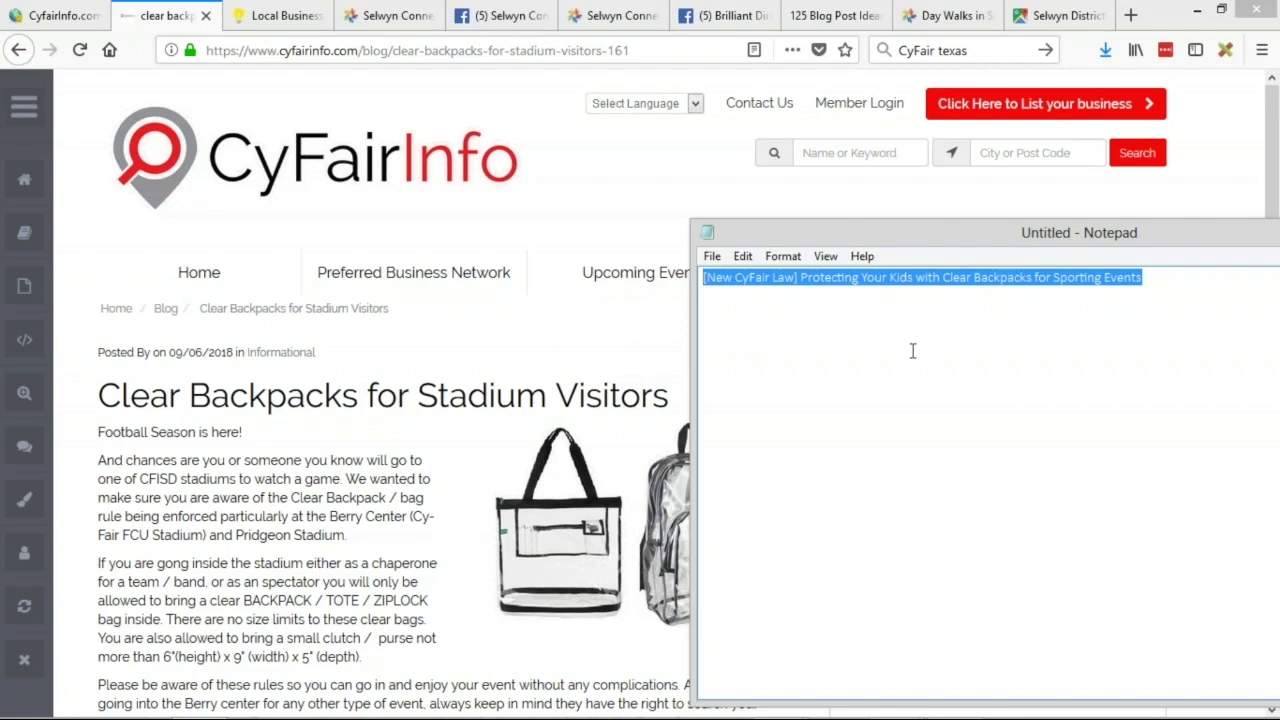
{"action": "left_click", "coordinate": [994, 321]}
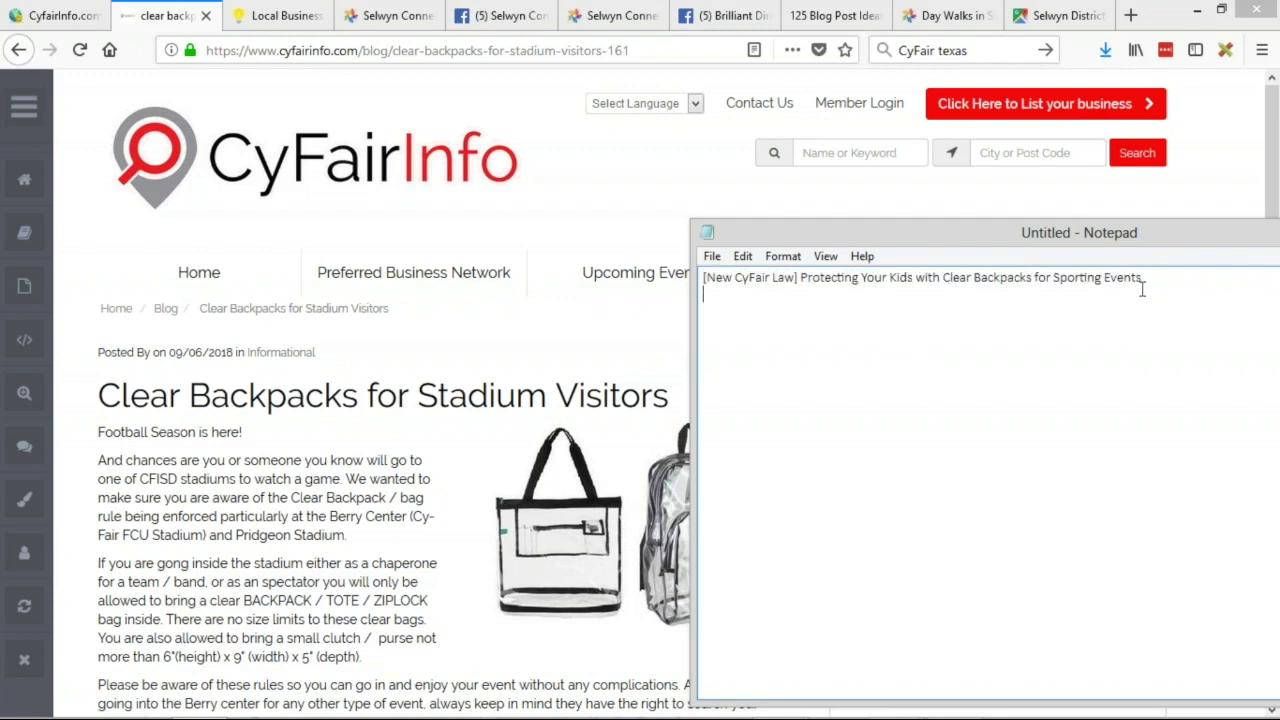
{"action": "left_click_drag", "start_coordinate": [1160, 278], "coordinate": [703, 278]}
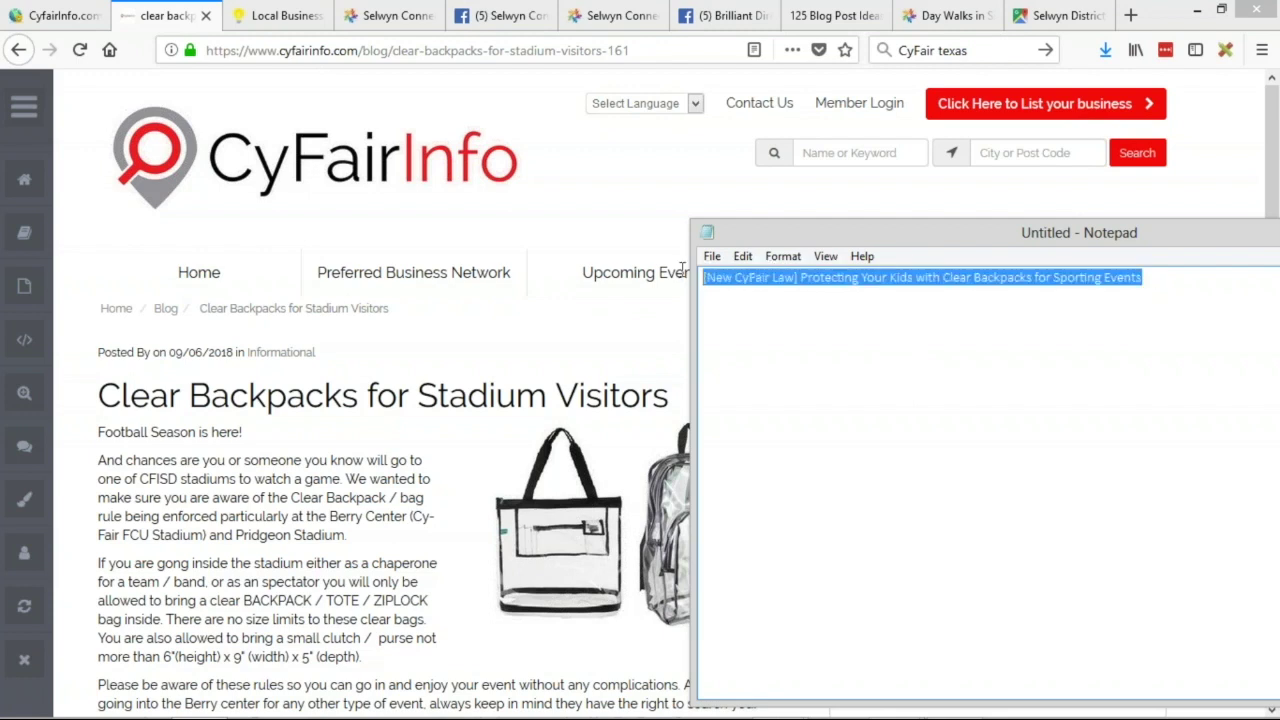
{"action": "middle_click", "coordinate": [22, 553]}
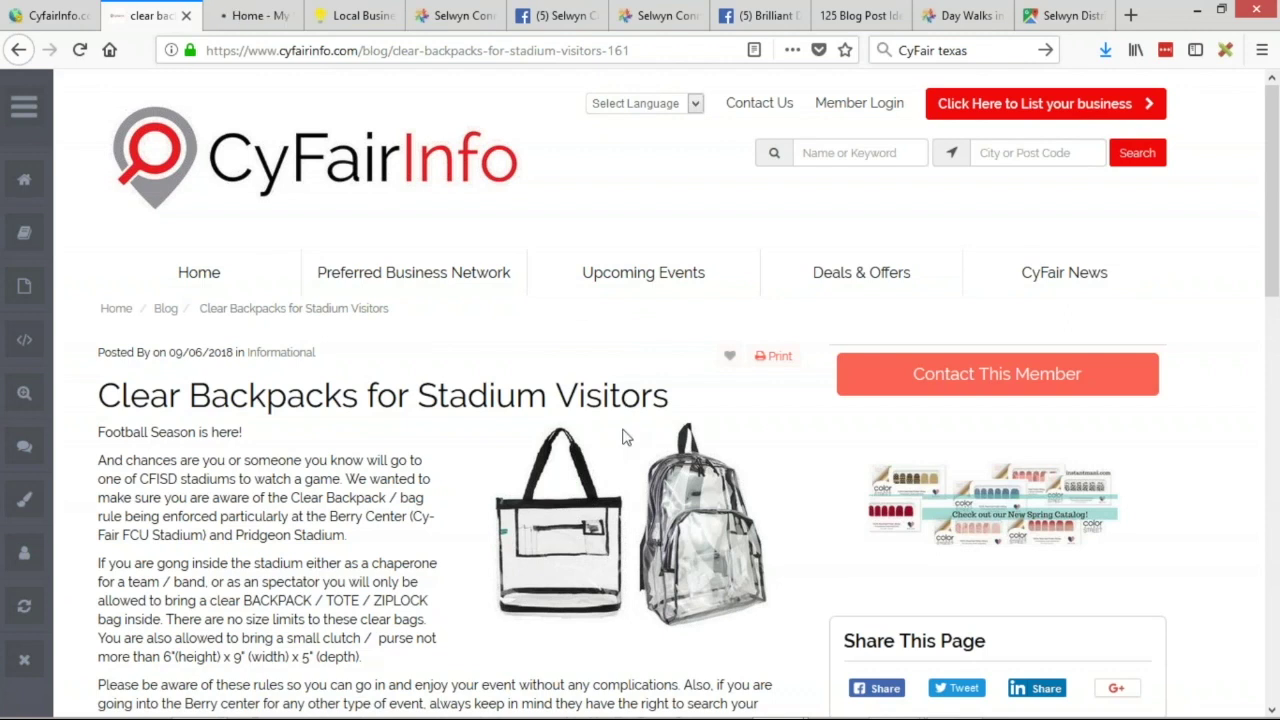
{"action": "left_click", "coordinate": [250, 15]}
{"action": "scroll", "coordinate": [409, 503], "scroll_direction": "down", "scroll_amount": 10}
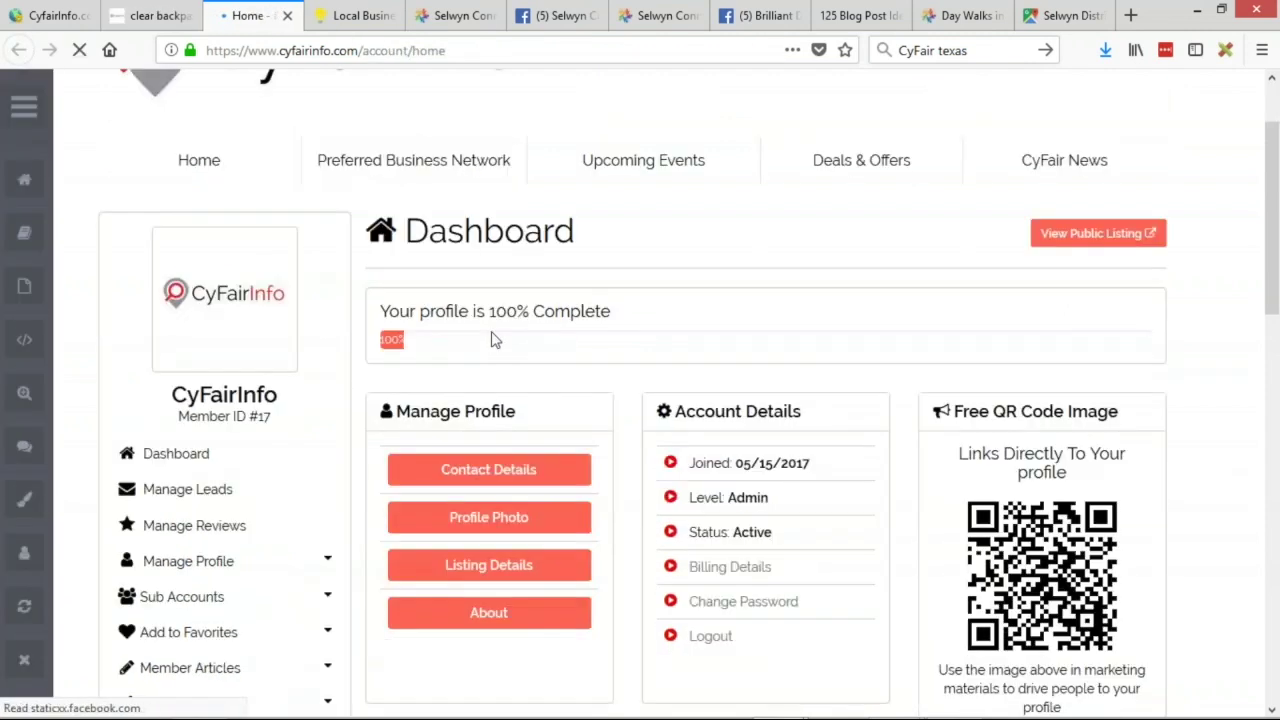
- Open the blog article "Clear Backpacks for Stadium Visitors" for editing from the member's list of blog articles
{"action": "left_click", "coordinate": [150, 15]}
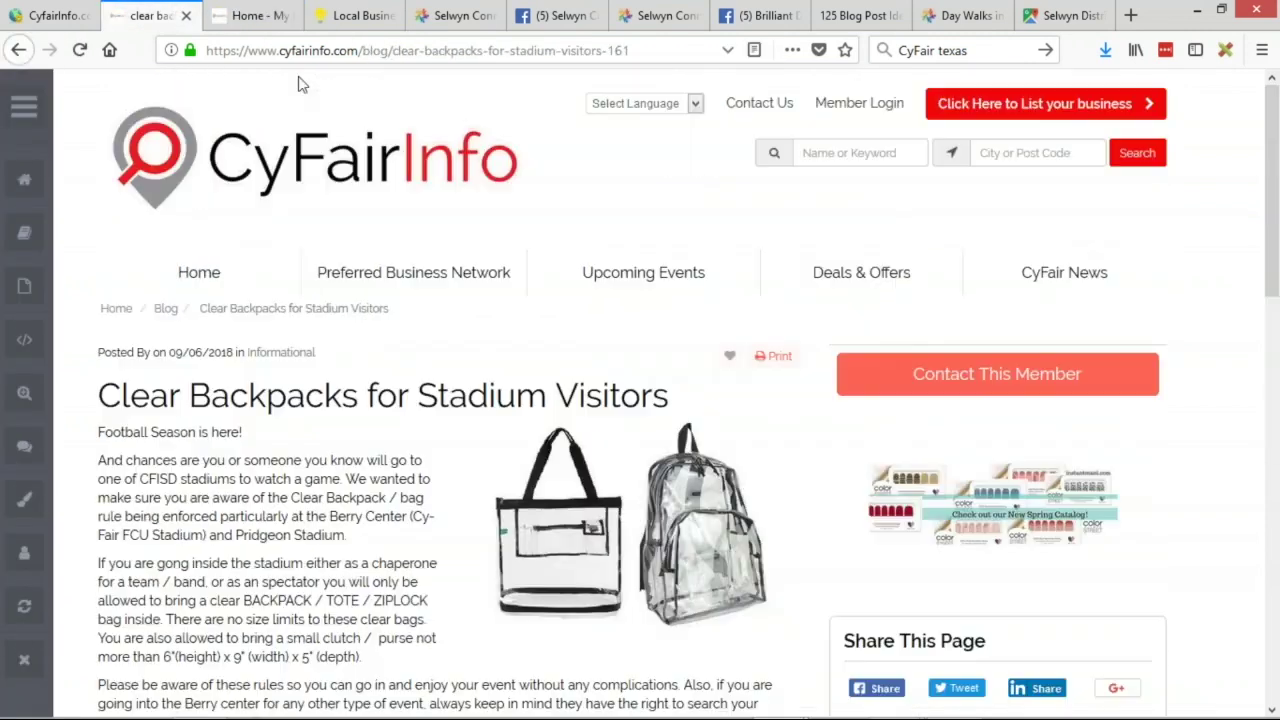
{"action": "left_click", "coordinate": [250, 15]}
{"action": "left_click", "coordinate": [298, 240]}
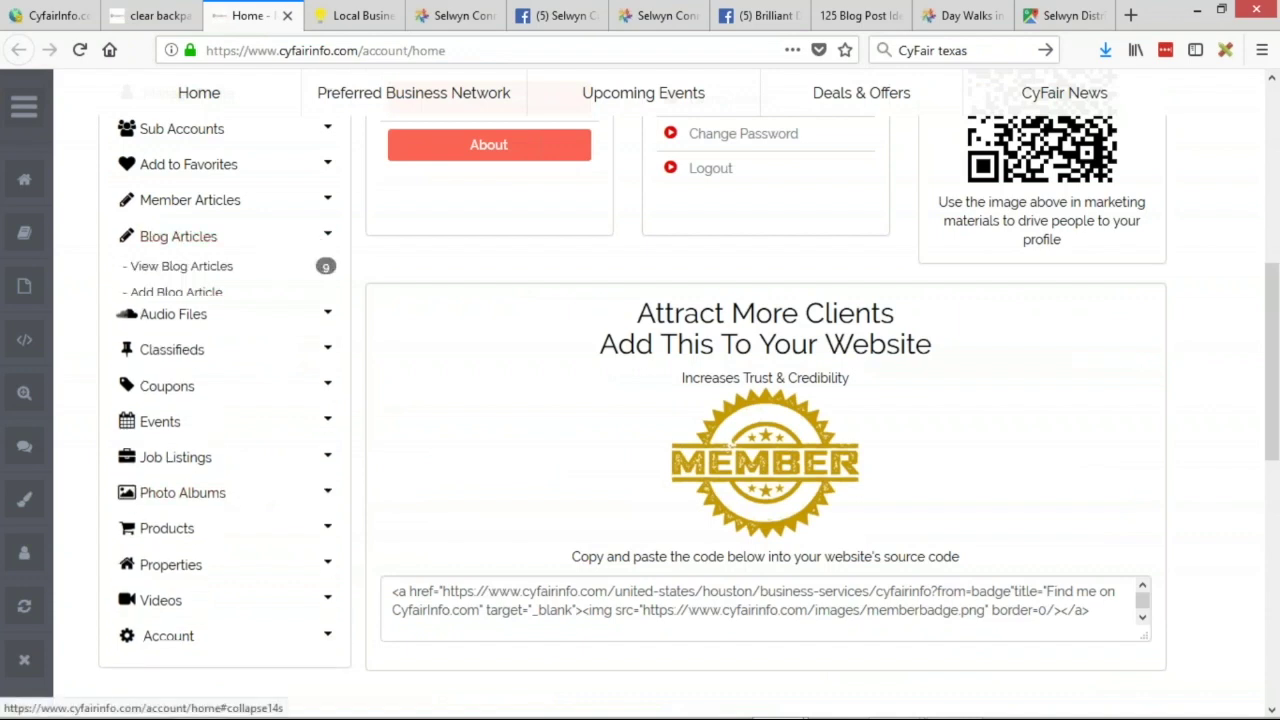
{"action": "left_click", "coordinate": [188, 266]}
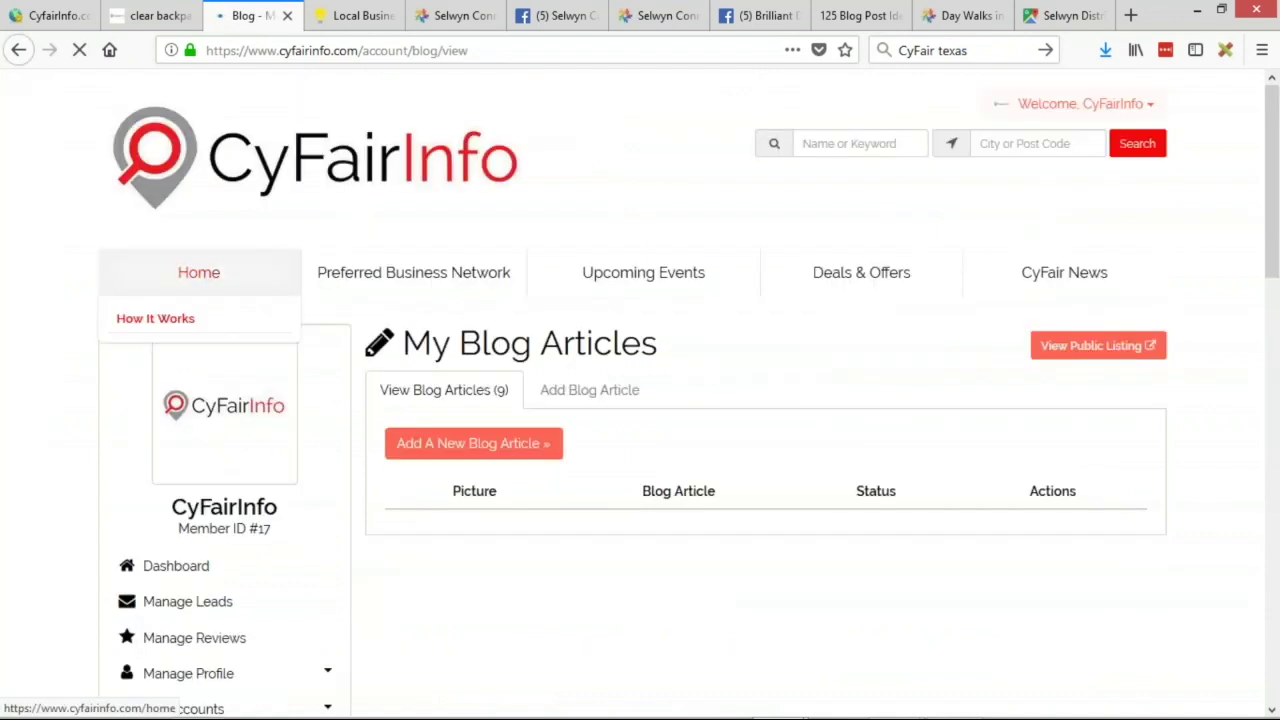
{"action": "scroll", "coordinate": [807, 424], "scroll_direction": "down", "scroll_amount": 2}
{"action": "scroll", "coordinate": [807, 424], "scroll_direction": "down", "scroll_amount": 9}
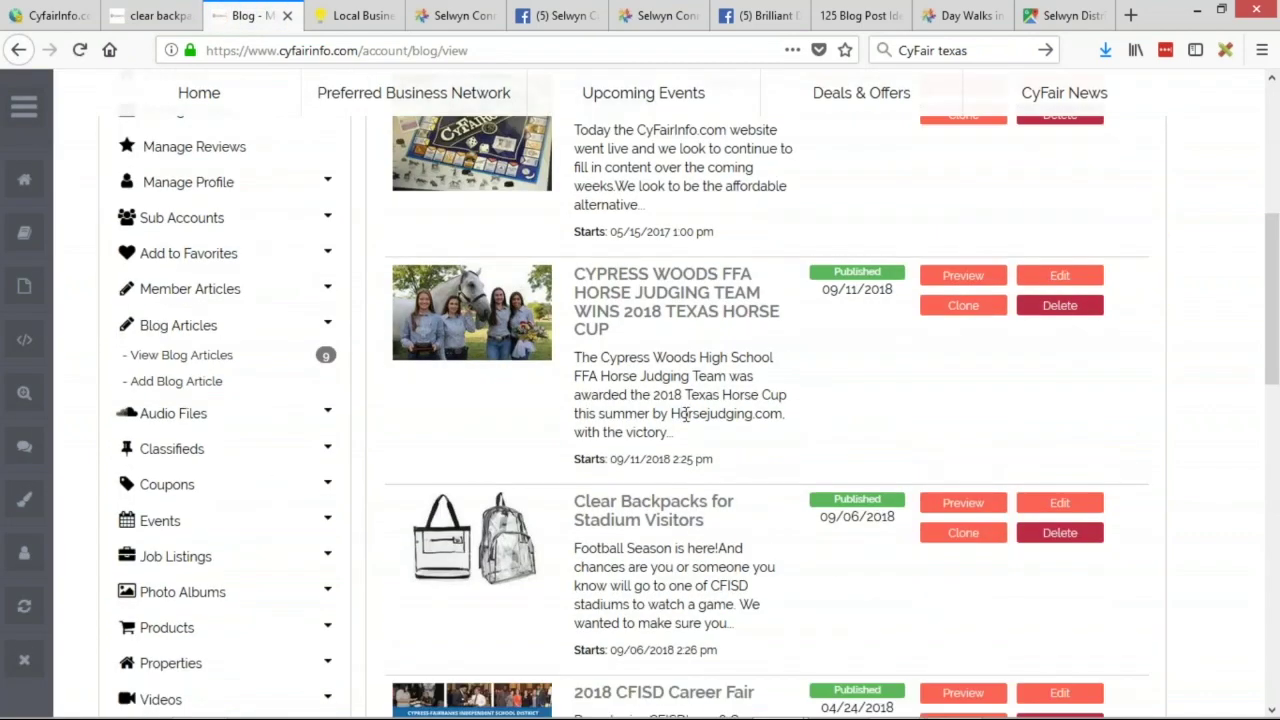
{"action": "left_click", "coordinate": [1057, 327]}
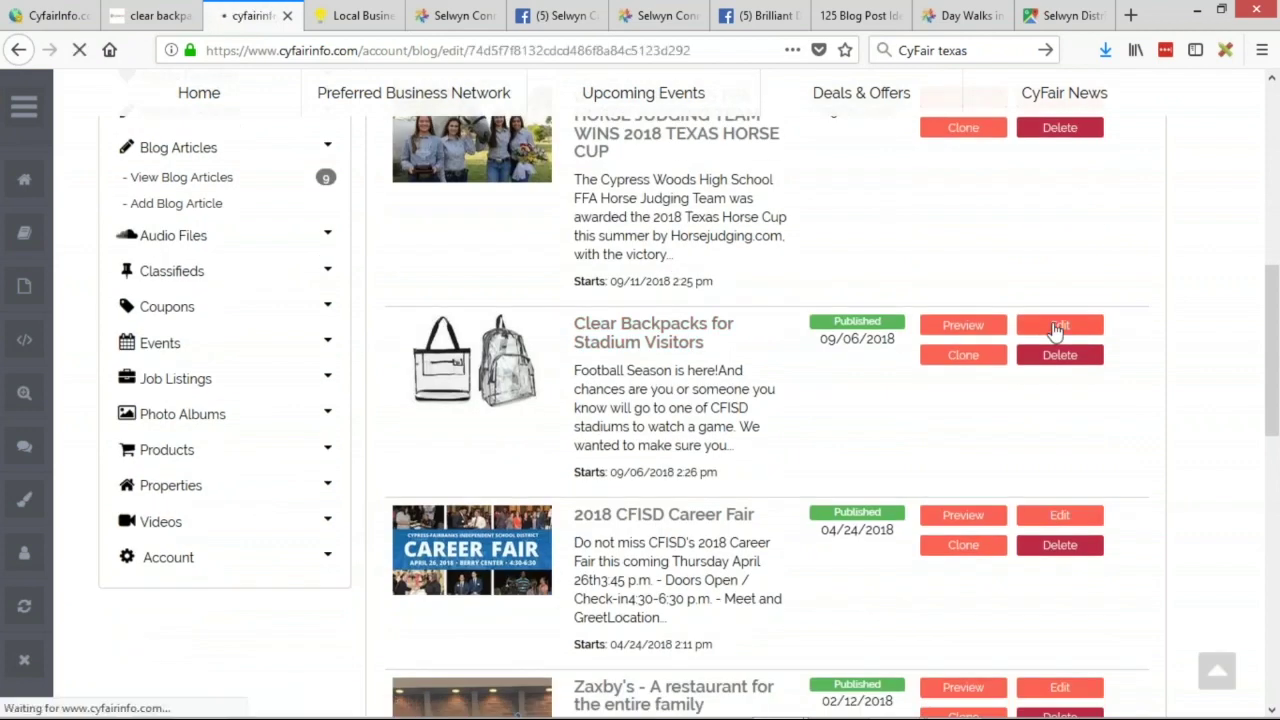
- Replace the article title with "[New CyFair Law] Protecting Your Kids with Clear Backpacks for Sporting Events" and save the article
{"action": "left_click", "coordinate": [512, 410]}
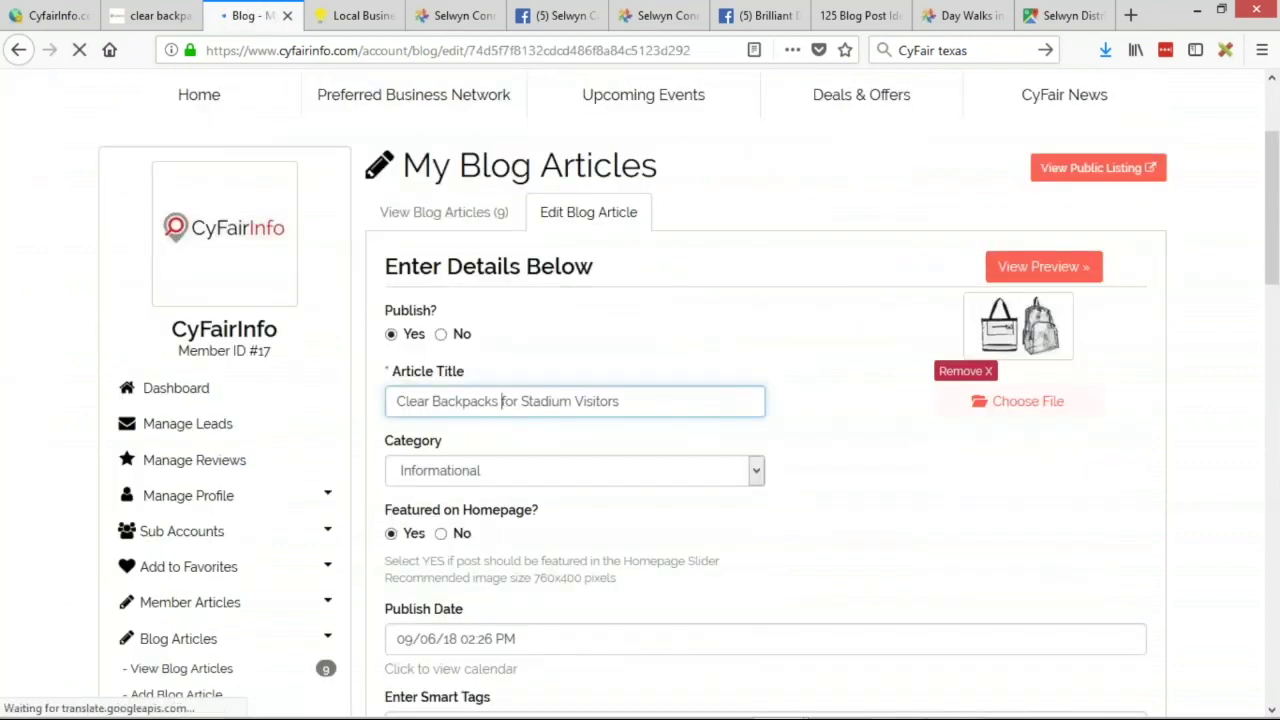
{"action": "key", "text": "ctrl+a"}
{"action": "type", "text": "Protecting Your Kids with Clear Backpacks for Sporting Events"}
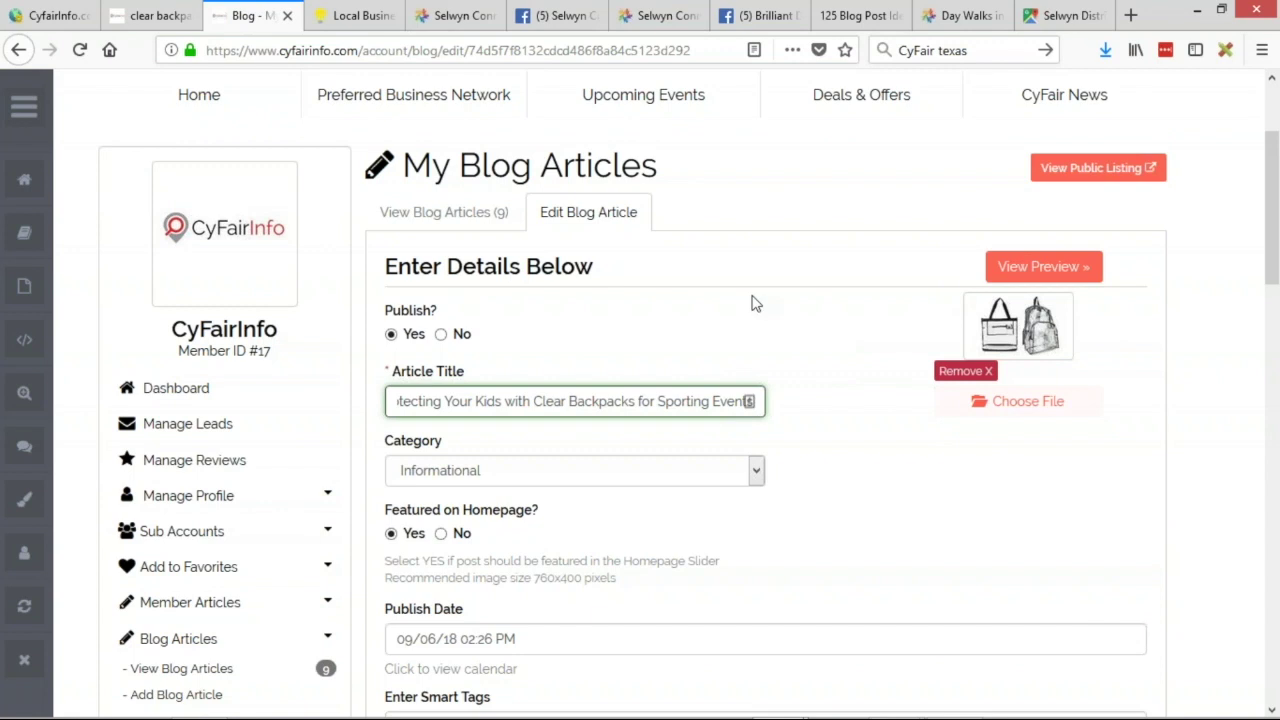
{"action": "scroll", "coordinate": [754, 303], "scroll_direction": "down", "scroll_amount": 15}
{"action": "left_click", "coordinate": [737, 405]}
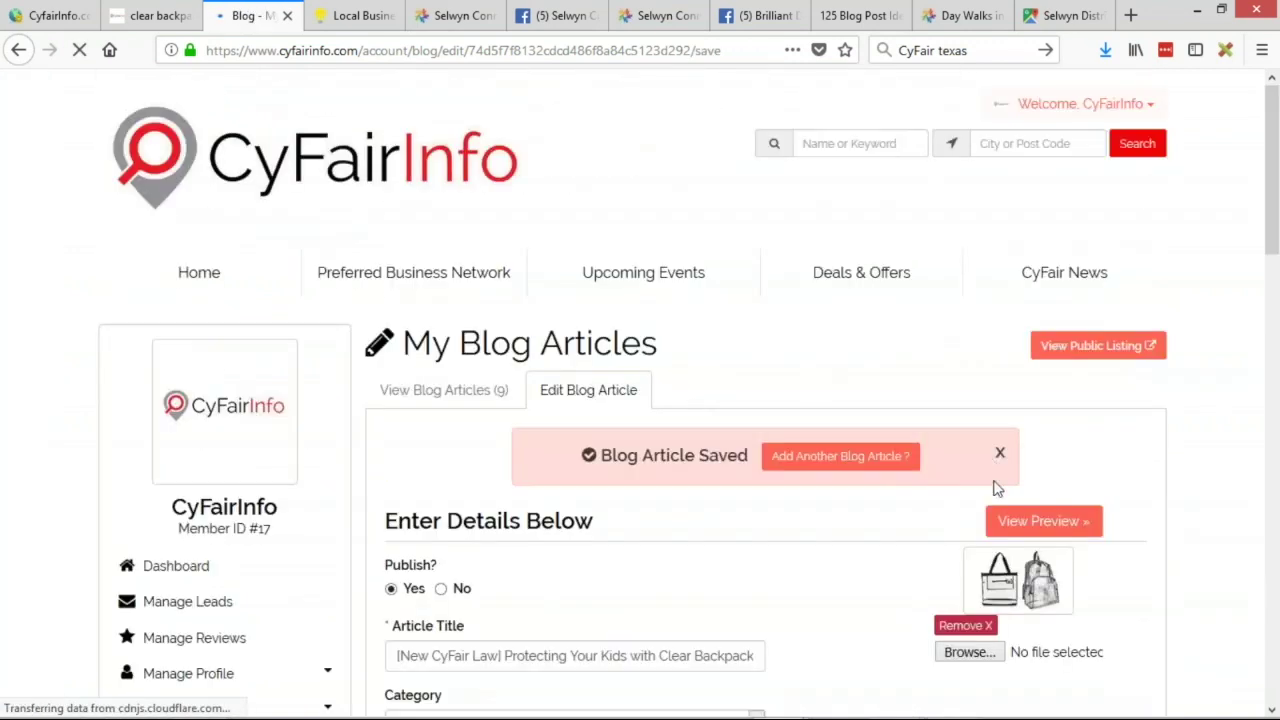
- Preview the saved article, compare its title with the old version and check the Preferred Business Network submenu
{"action": "left_click", "coordinate": [1043, 520]}
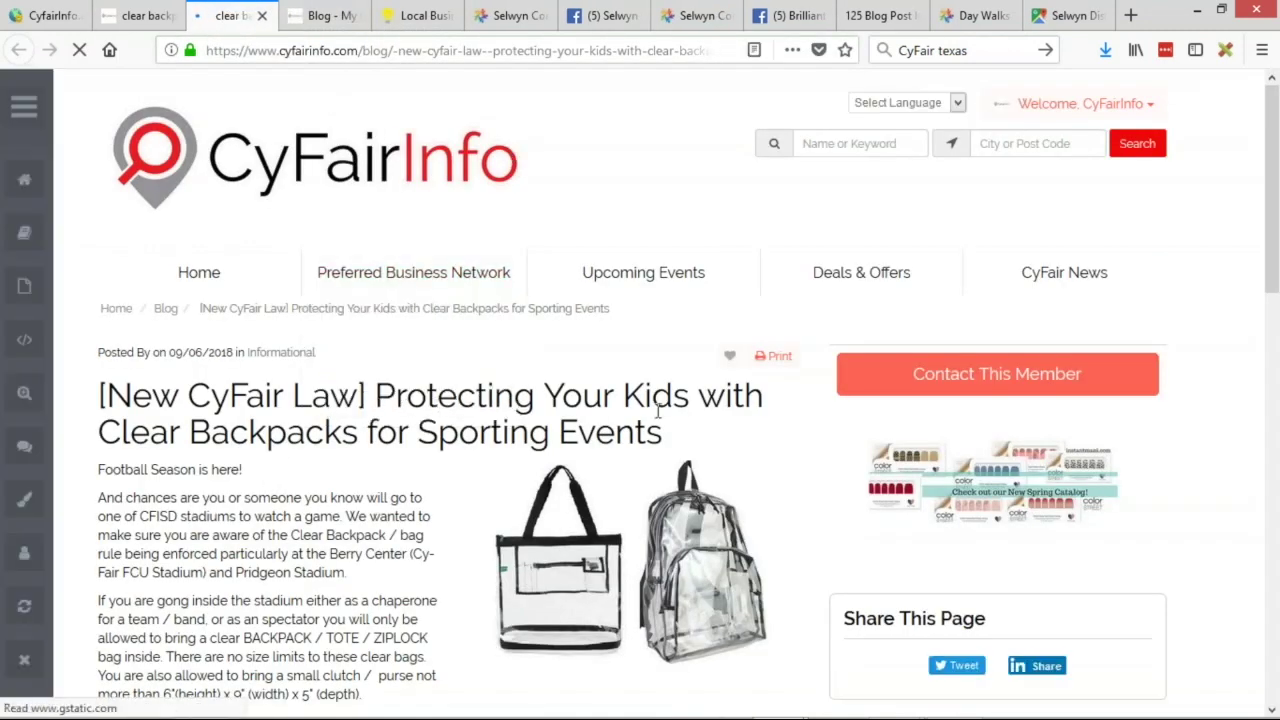
{"action": "left_click", "coordinate": [132, 18]}
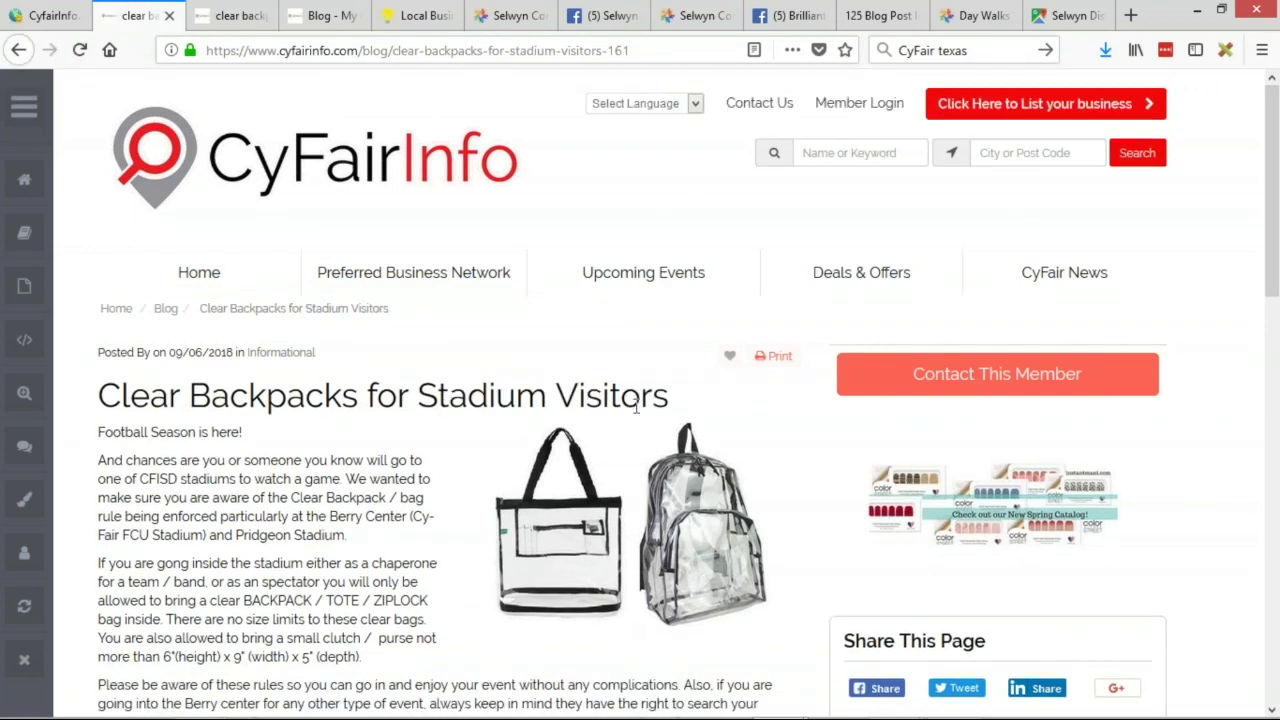
{"action": "key", "text": "ctrl+Tab"}
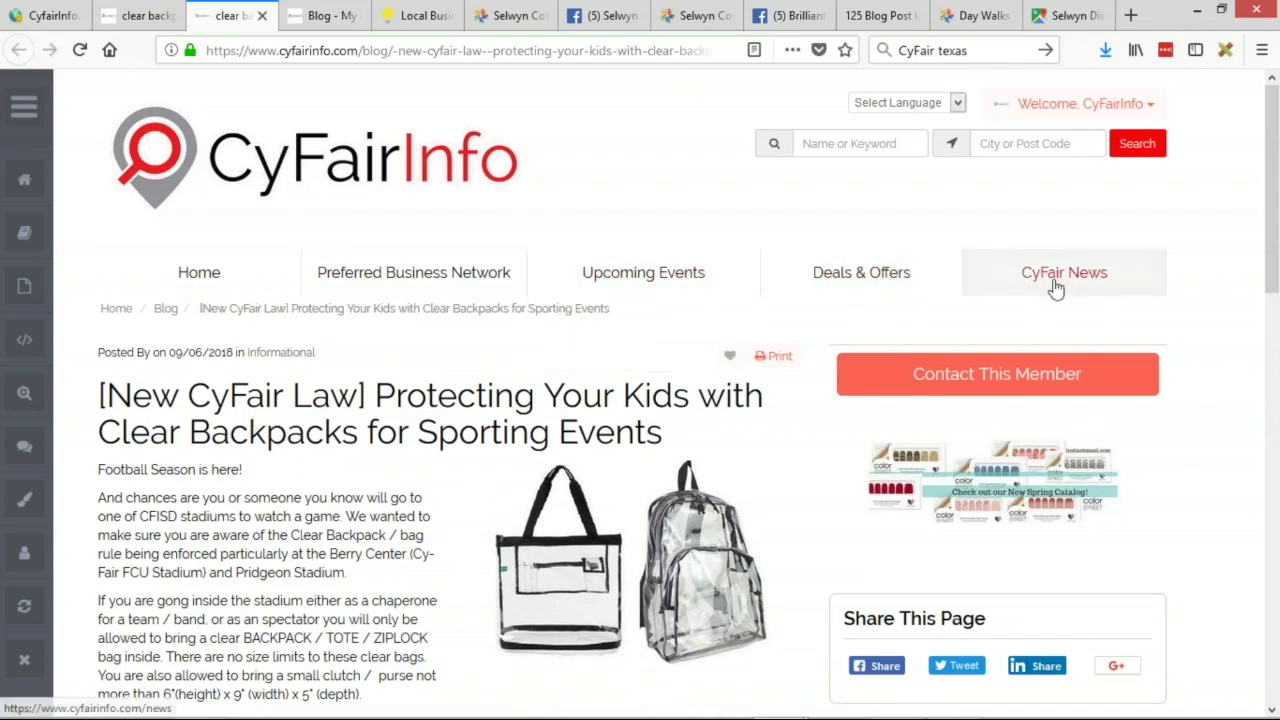
{"action": "mouse_move", "coordinate": [466, 280]}
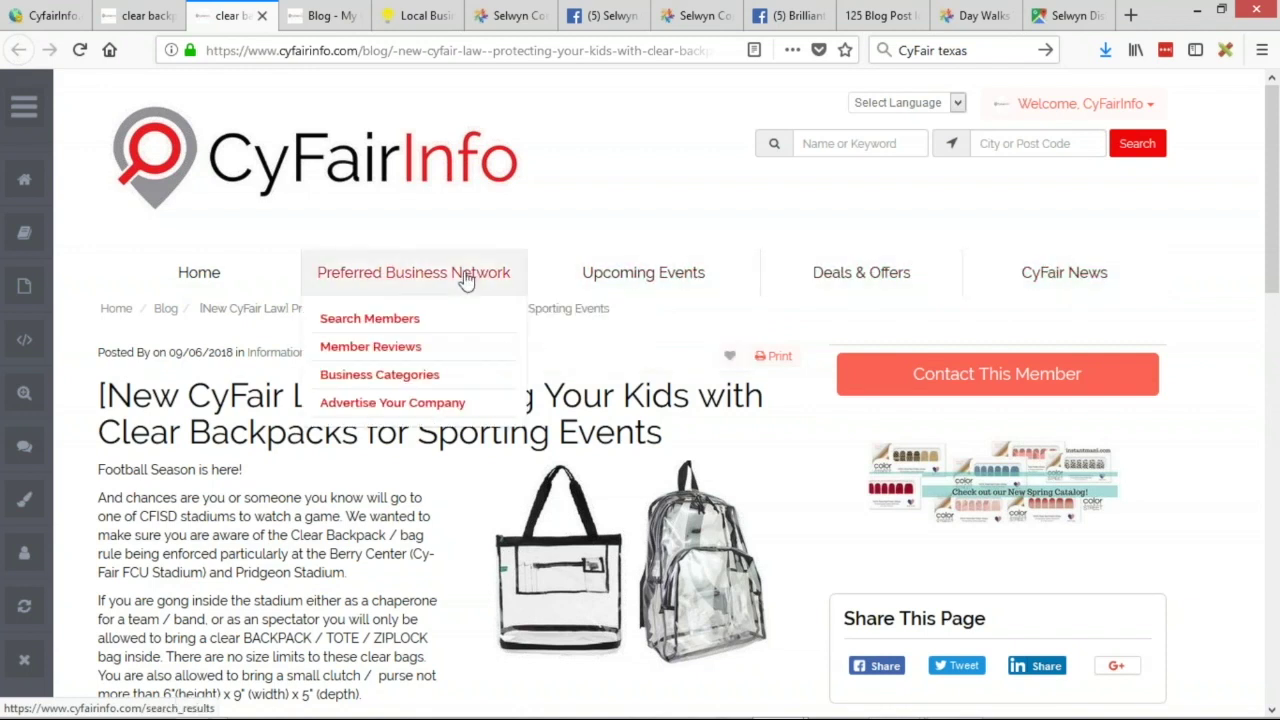
{"action": "mouse_move", "coordinate": [593, 290]}
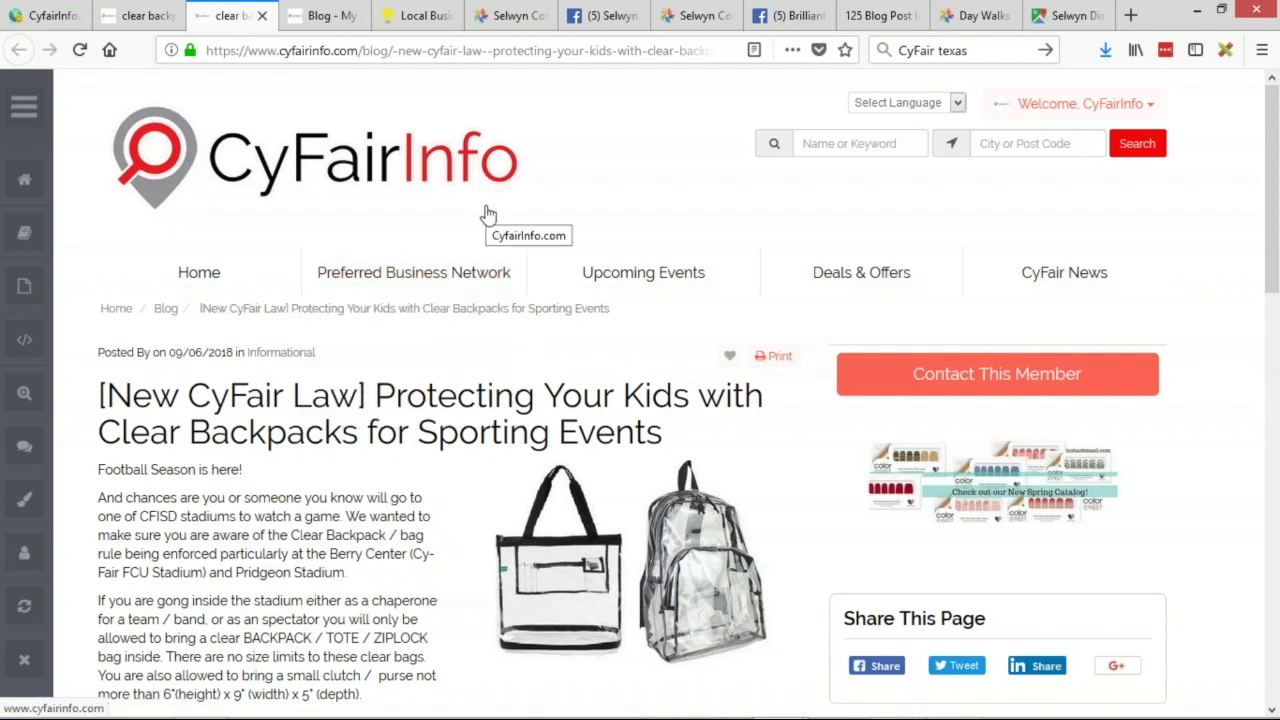
- Switch to Notepad and write the tagline "Trusted News& Resources for Cyfair Residents" below the headline
{"action": "key", "text": "alt+Tab"}
{"action": "left_click", "coordinate": [1155, 281]}
{"action": "key", "text": "Return"}
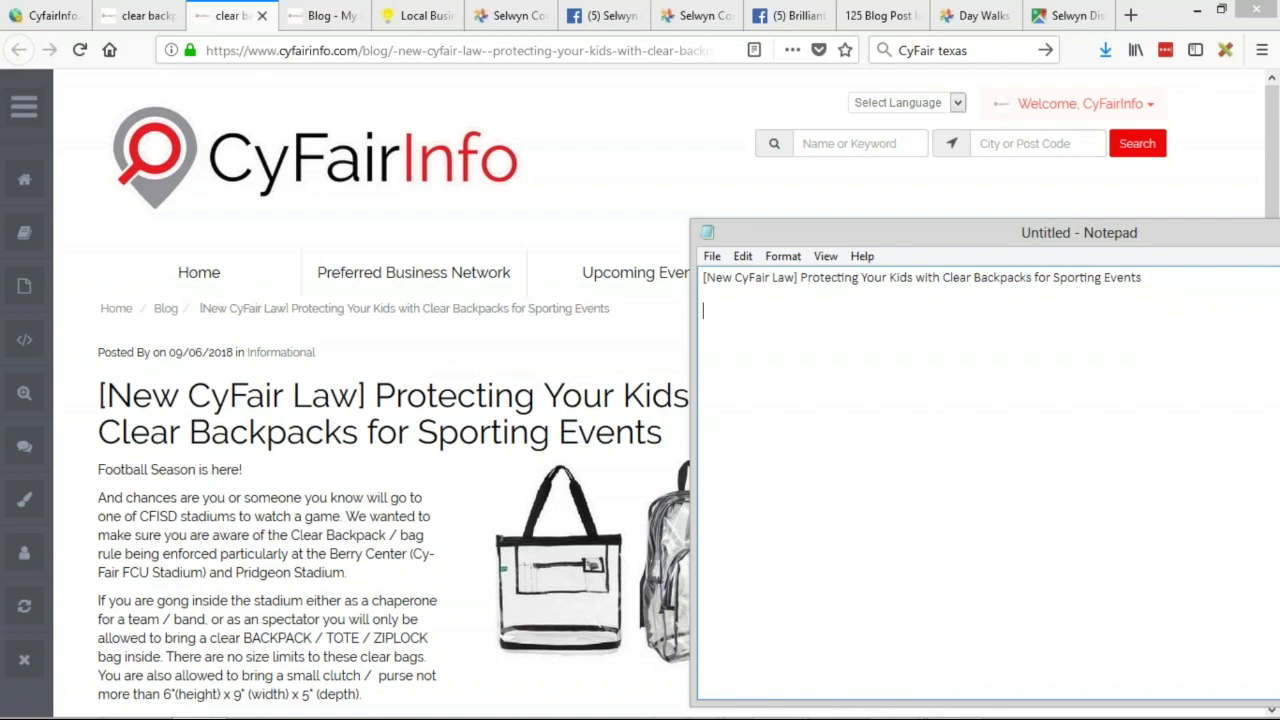
{"action": "type", "text": "Trusted News& Res"}
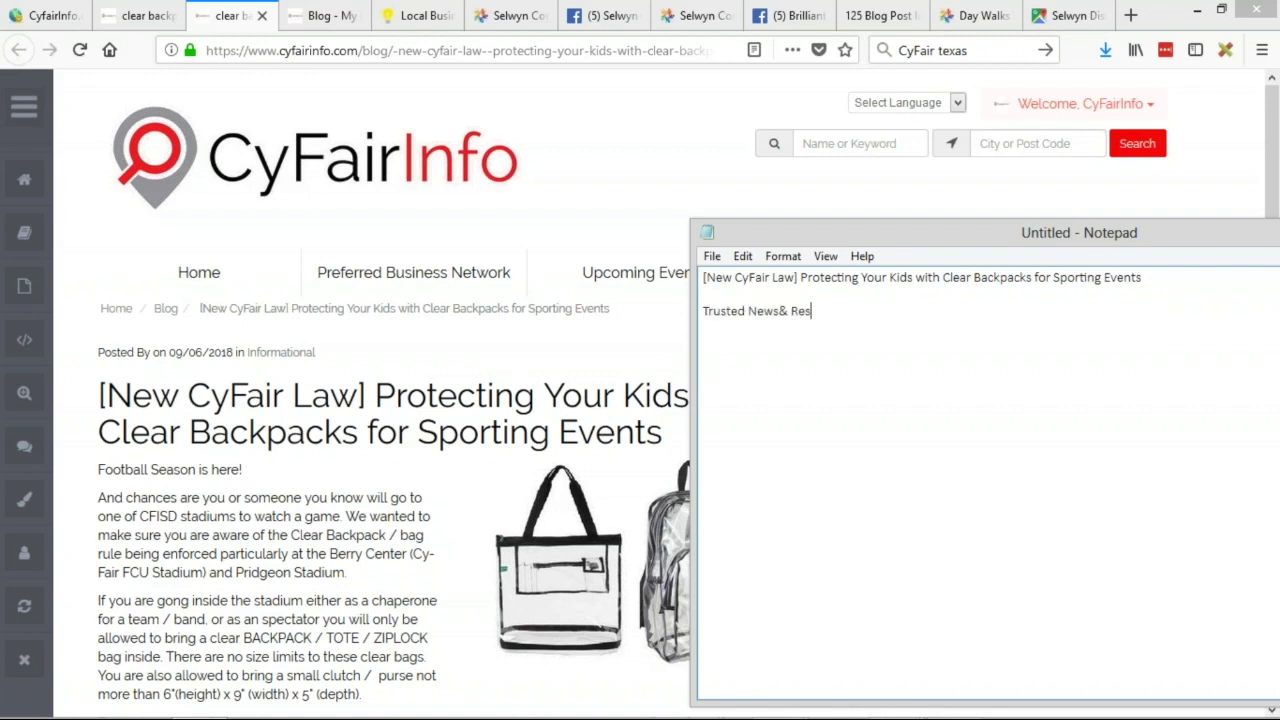
{"action": "type", "text": "ources for Cyfair Residents"}
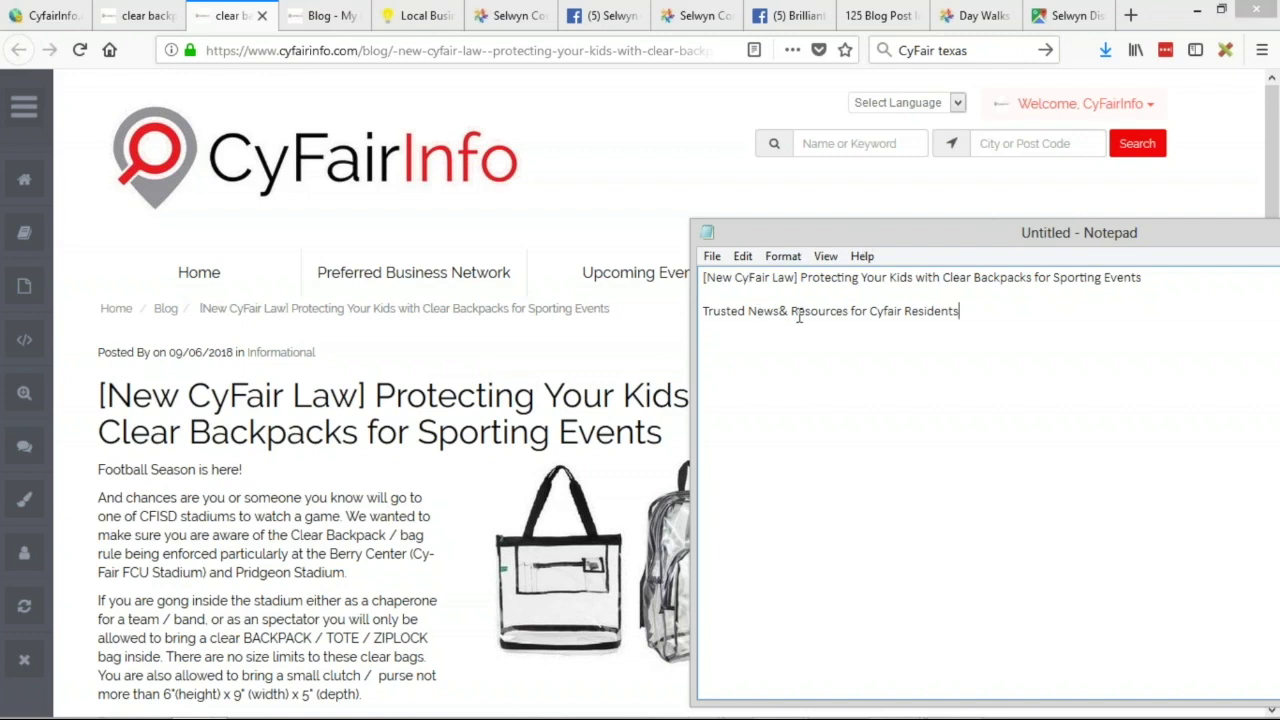
- Shorten the tagline to "Trusted Resources for Cyfair Residents"
{"action": "left_click_drag", "start_coordinate": [790, 310], "coordinate": [753, 308]}
{"action": "key", "text": "BackSpace"}
{"action": "left_click", "coordinate": [923, 311]}
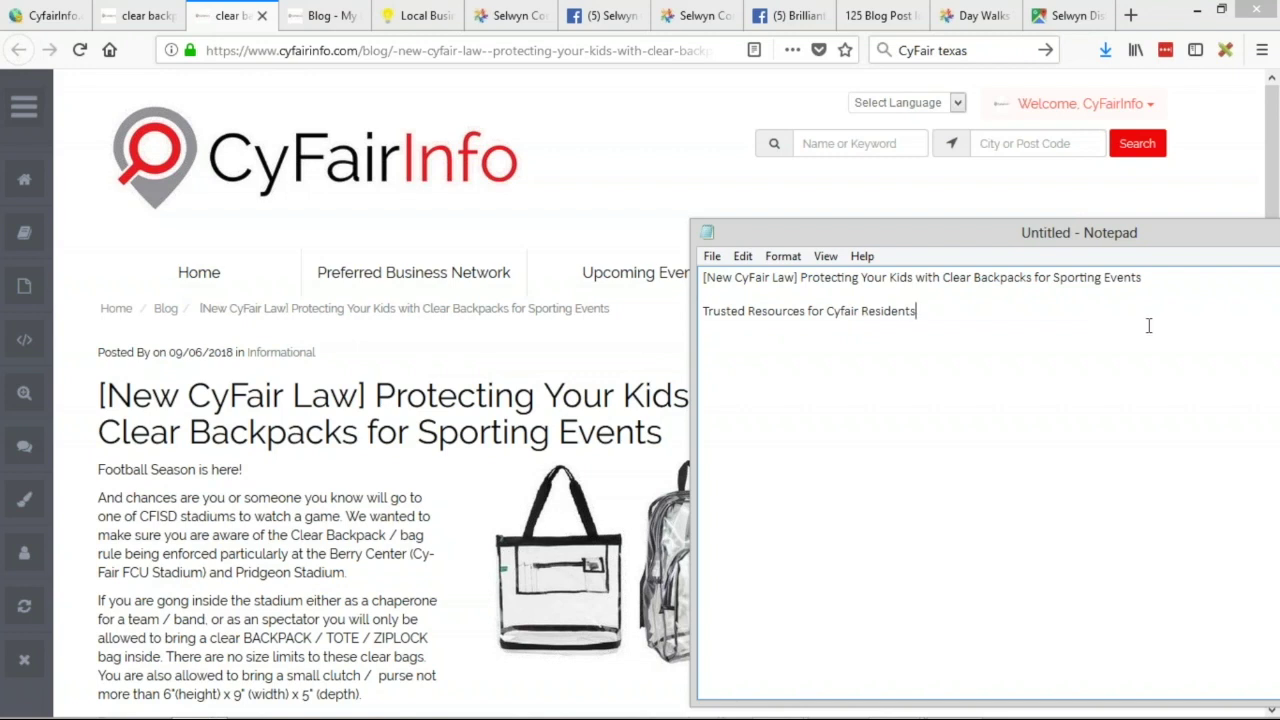
- Return from the tagline note to the CyFairInfo home page and review its welcome boxes and featured articles
{"action": "left_click_drag", "start_coordinate": [700, 311], "coordinate": [952, 311]}
{"action": "left_click", "coordinate": [952, 311]}
{"action": "left_click", "coordinate": [452, 140]}
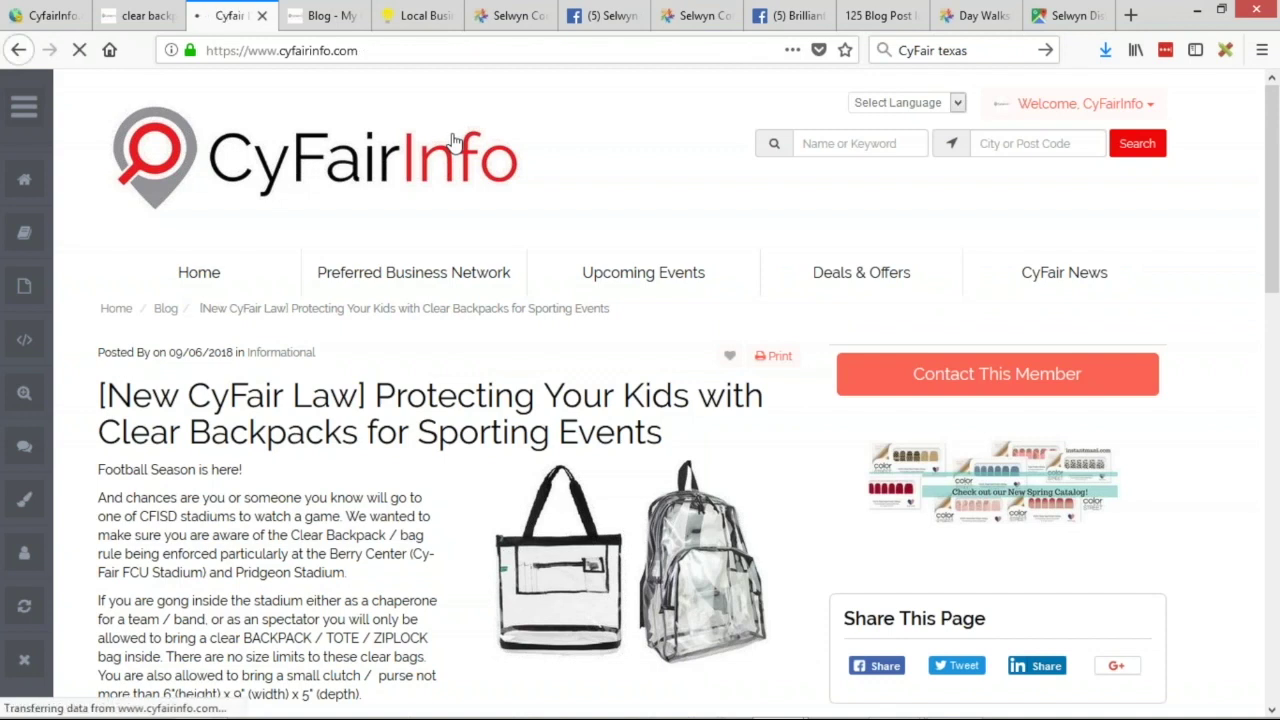
{"action": "scroll", "coordinate": [491, 166], "scroll_direction": "down", "scroll_amount": 5}
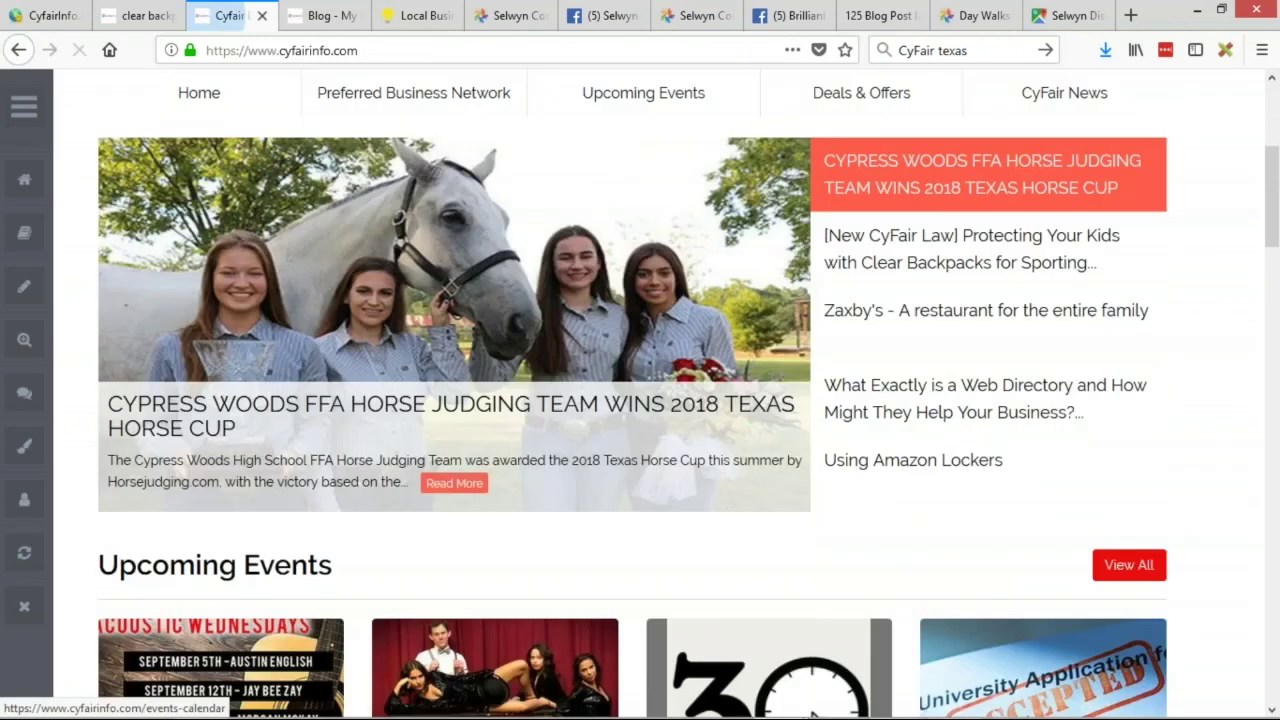
{"action": "scroll", "coordinate": [700, 440], "scroll_direction": "up", "scroll_amount": 5}
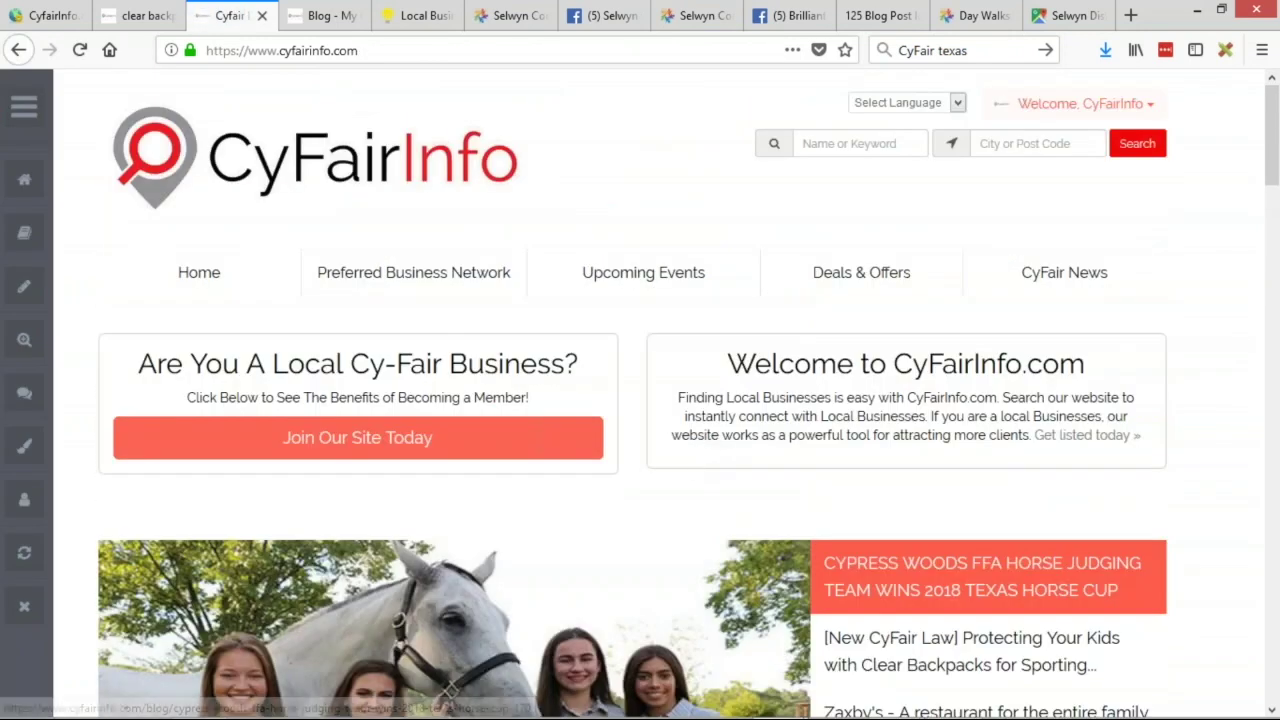
- Open the Preferred Business Network listing and look over the local business results
{"action": "left_click", "coordinate": [424, 286]}
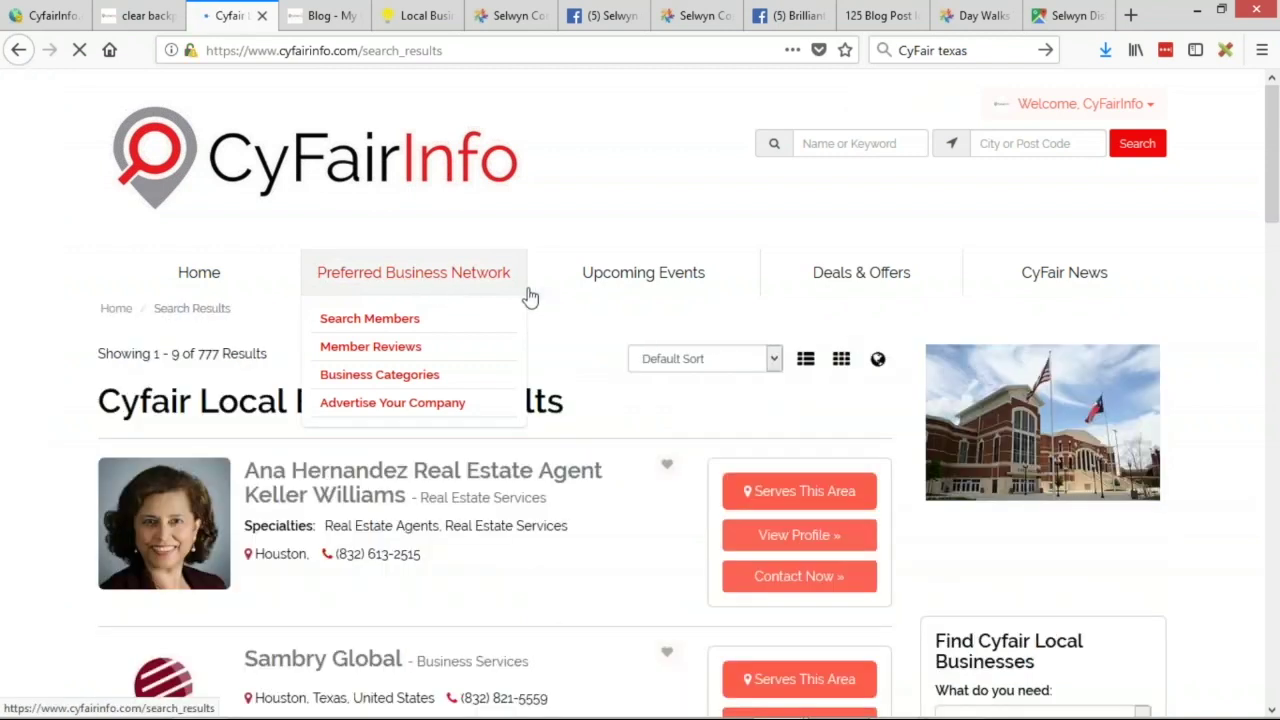
{"action": "mouse_move", "coordinate": [604, 310]}
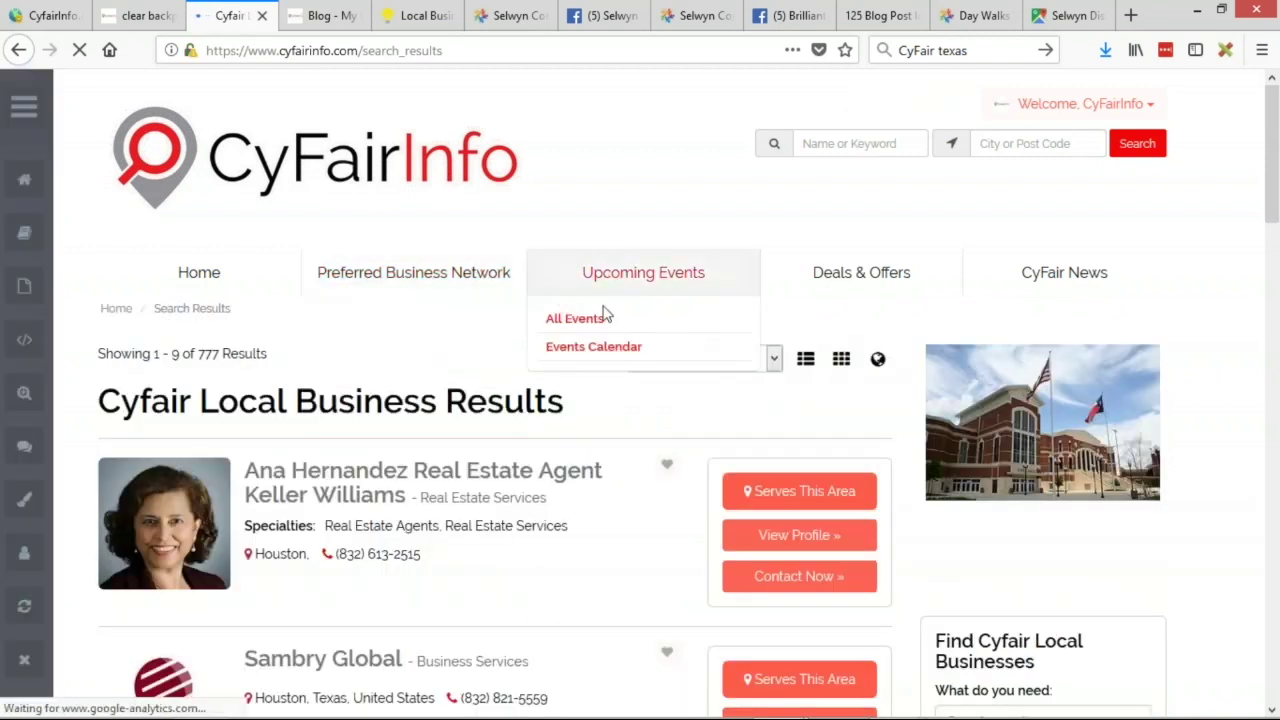
{"action": "scroll", "coordinate": [640, 400], "scroll_direction": "down", "scroll_amount": 2}
{"action": "scroll", "coordinate": [640, 400], "scroll_direction": "up", "scroll_amount": 2}
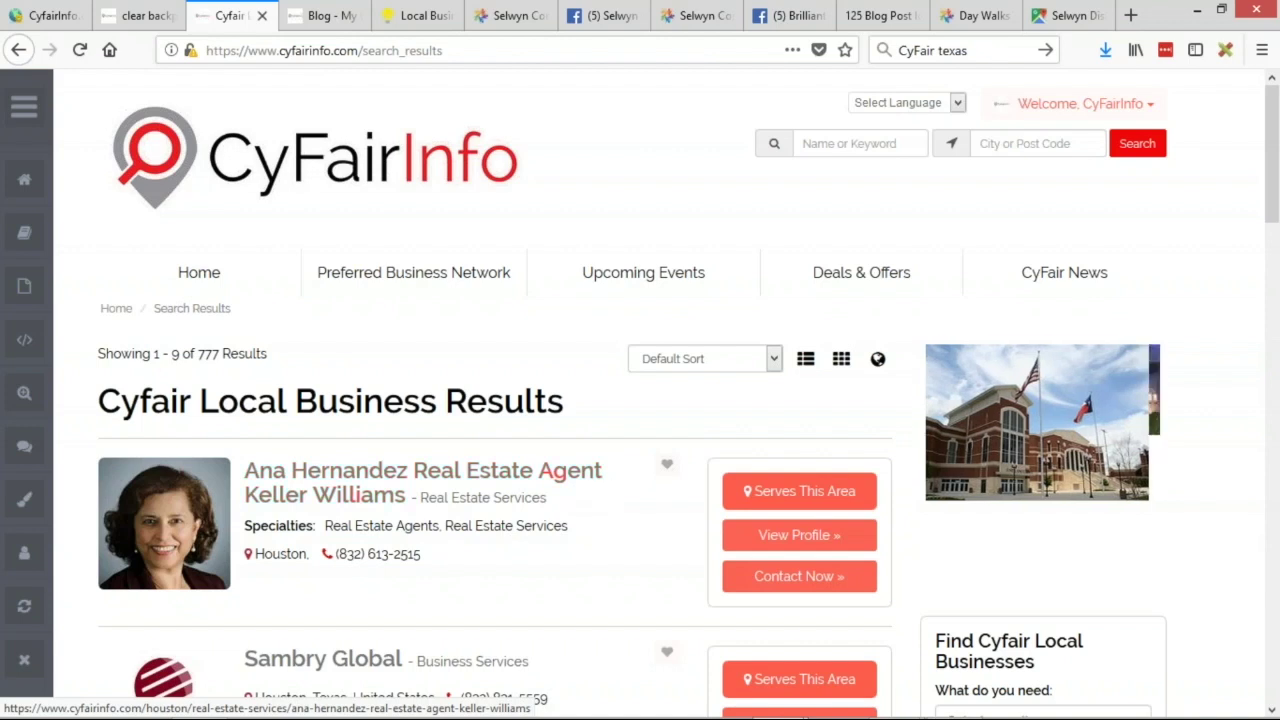
- Check the Upcoming Events and Preferred Business Network submenus, then reopen the business listing and skim it again
{"action": "mouse_move", "coordinate": [648, 285]}
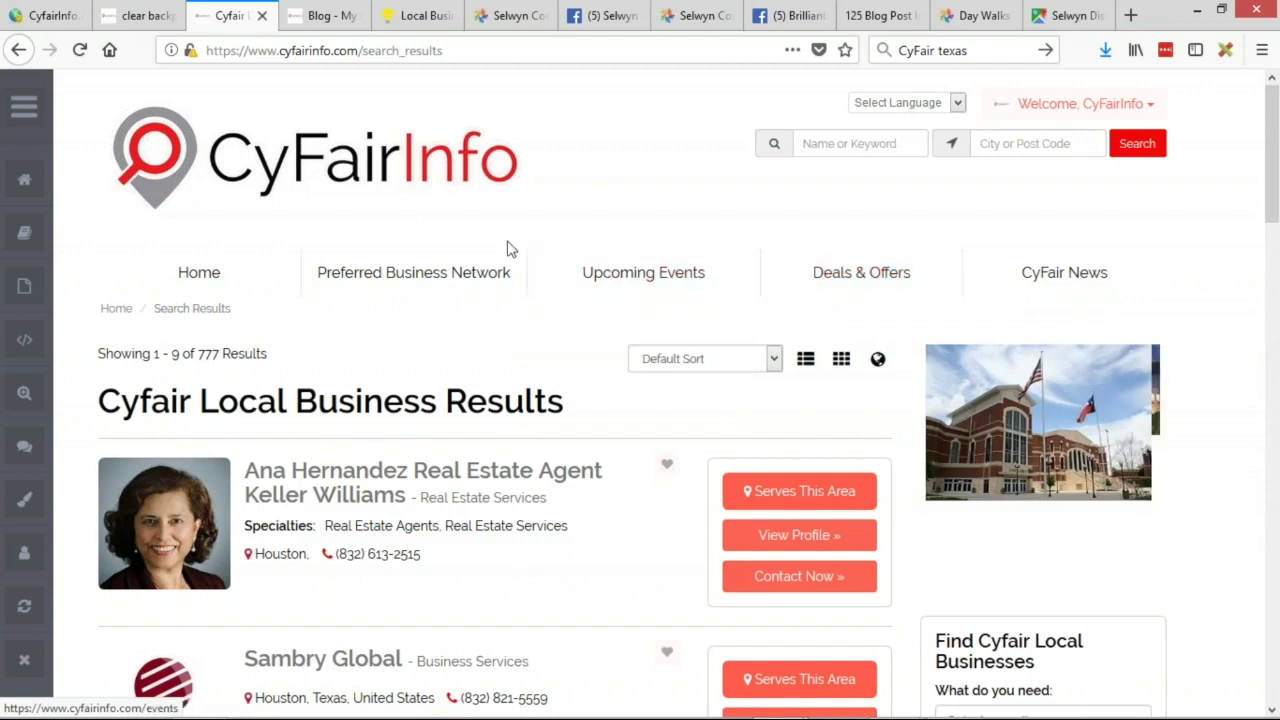
{"action": "mouse_move", "coordinate": [714, 289]}
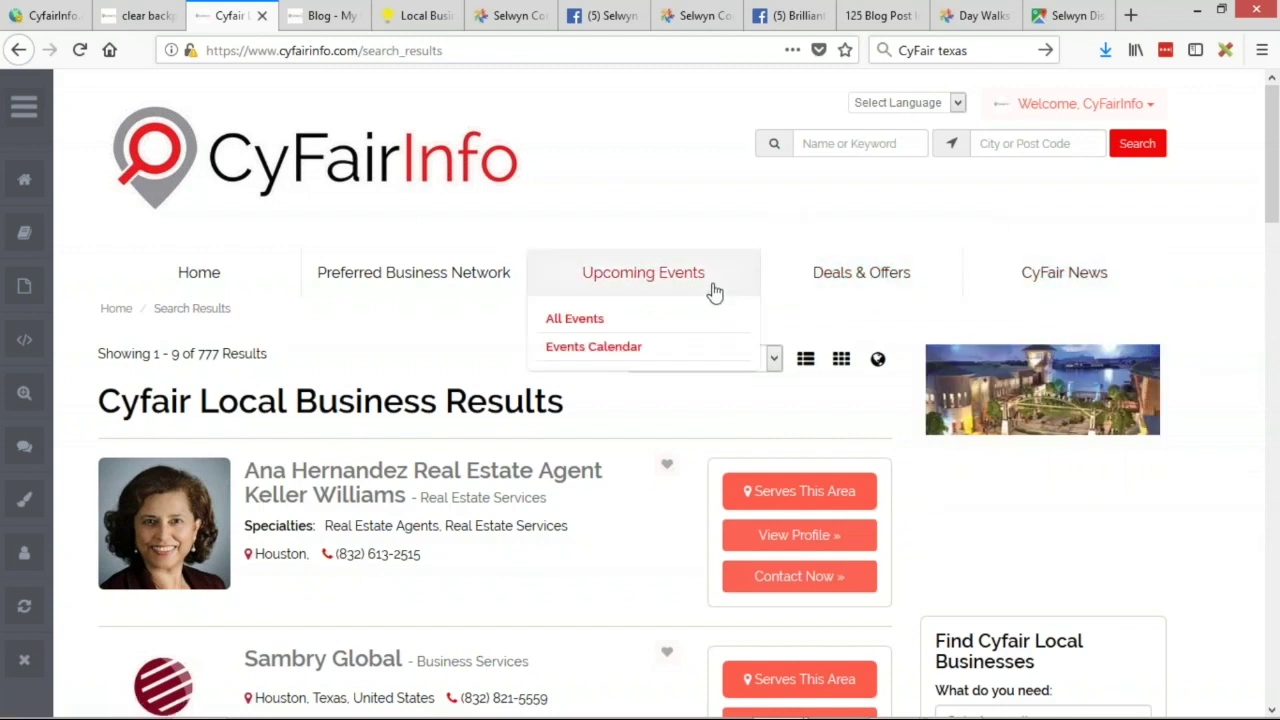
{"action": "mouse_move", "coordinate": [466, 277]}
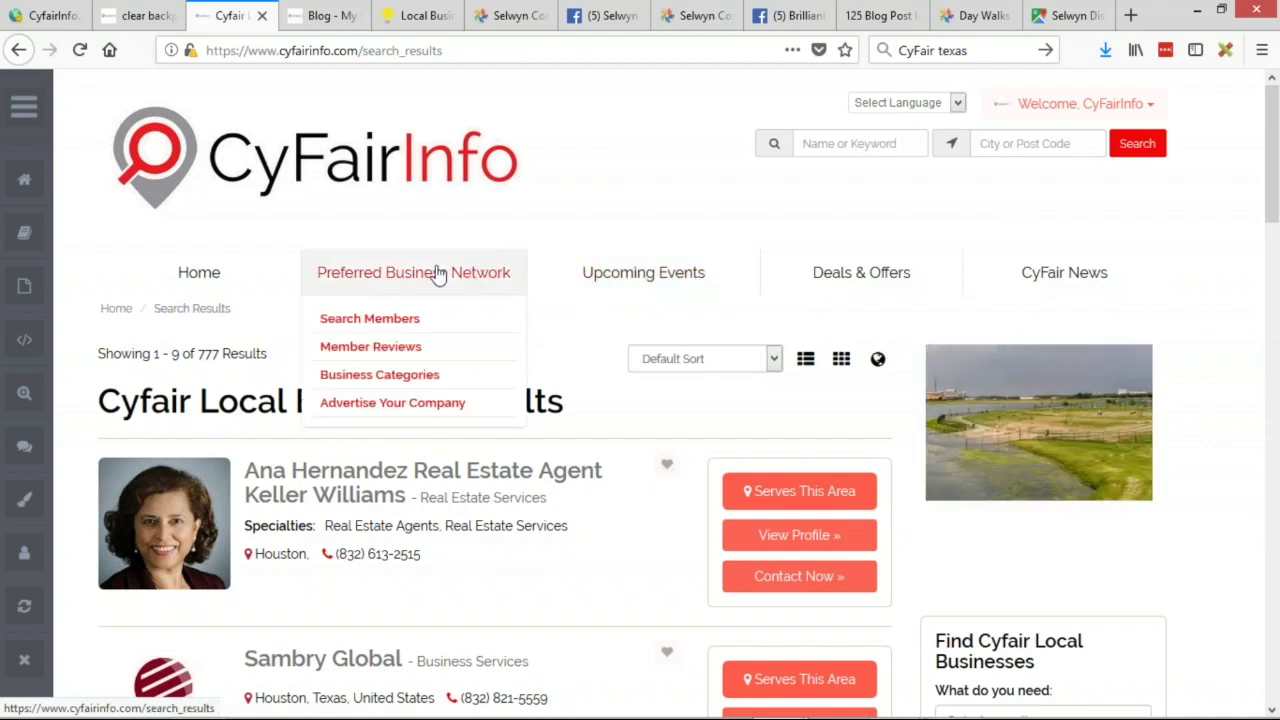
{"action": "left_click", "coordinate": [437, 275]}
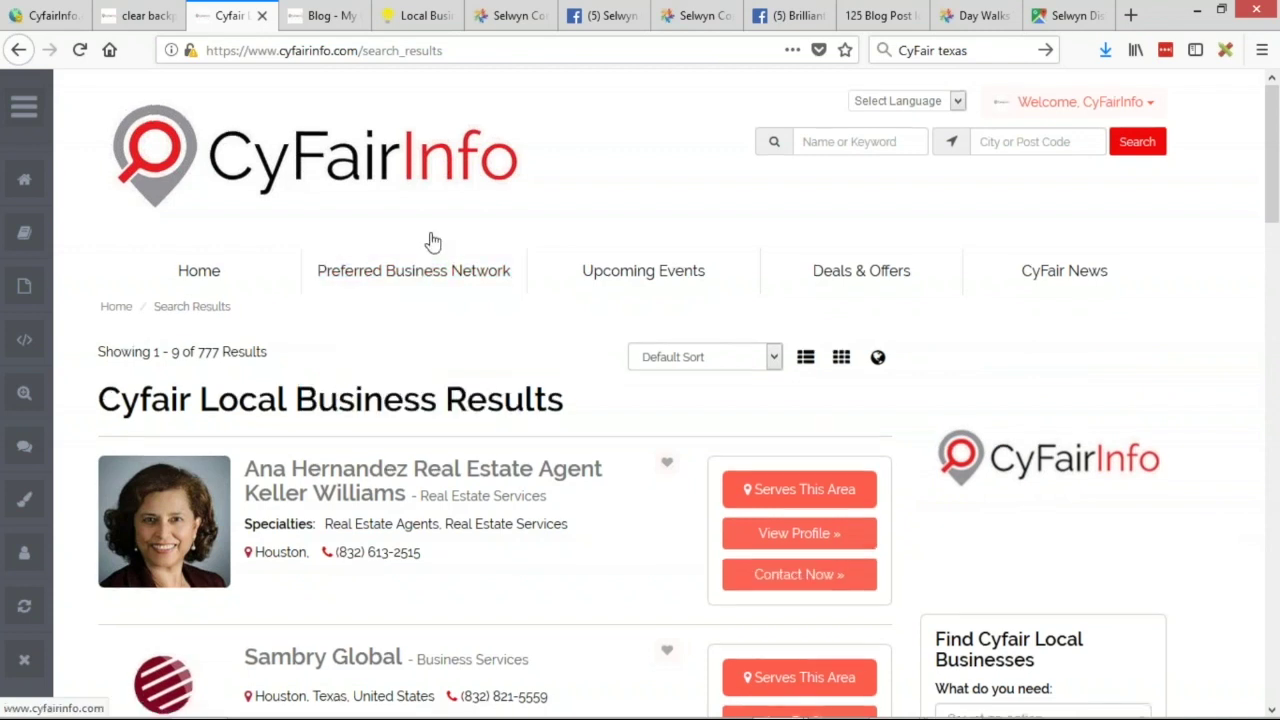
{"action": "scroll", "coordinate": [429, 240], "scroll_direction": "down", "scroll_amount": 3}
{"action": "scroll", "coordinate": [429, 240], "scroll_direction": "up", "scroll_amount": 3}
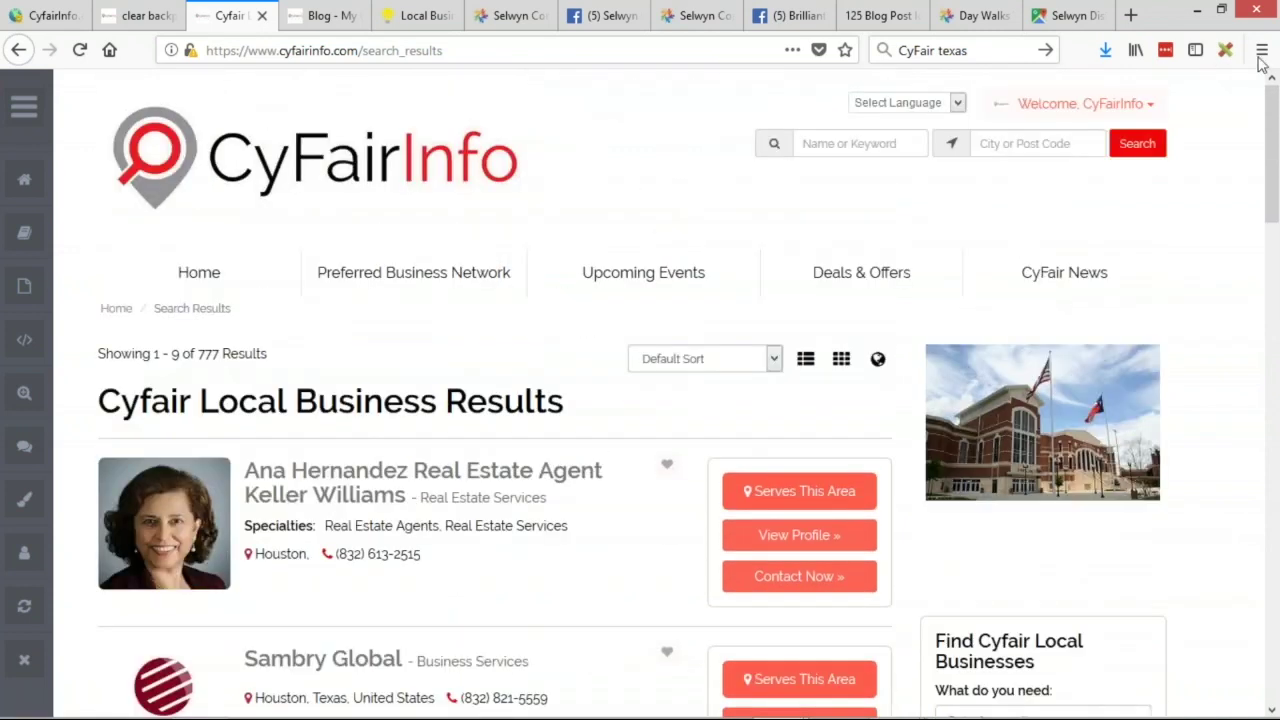